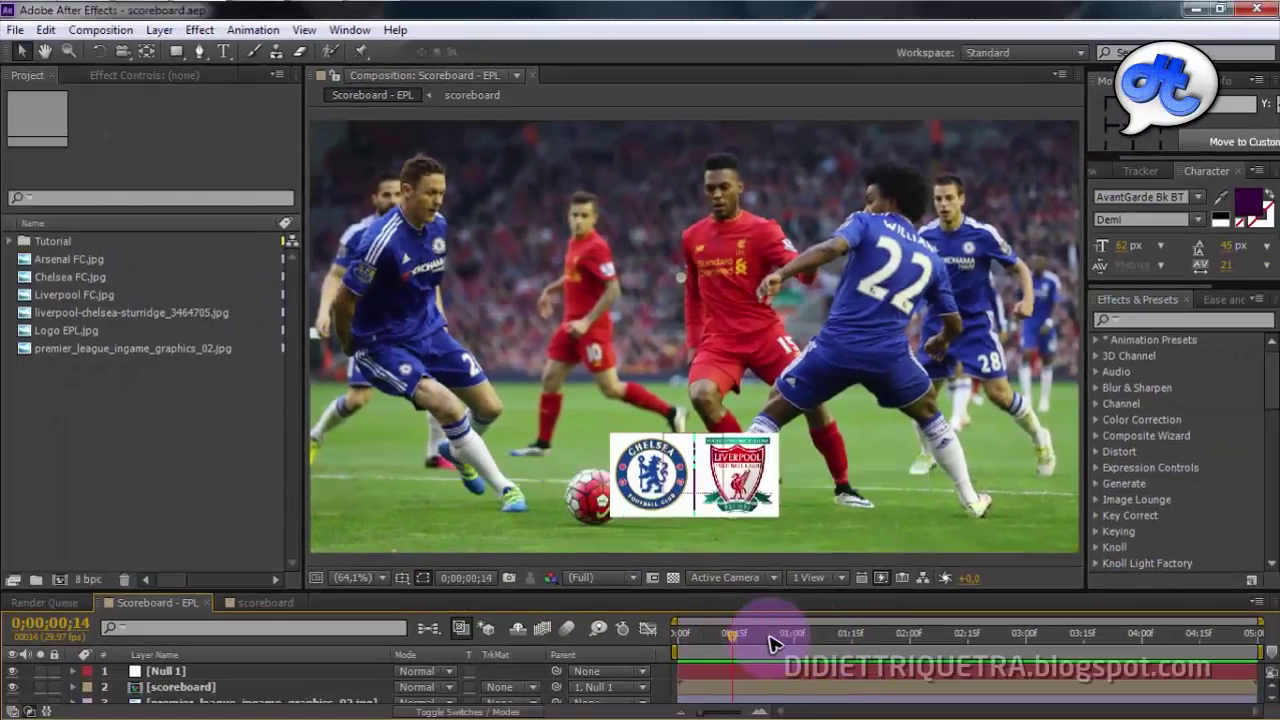
# Preview the scoreboard animation up to 0;00;01;08, and switch to Logo.psd in Photoshop.
pyautogui.moveTo(773, 641); pyautogui.dragTo(825, 634)
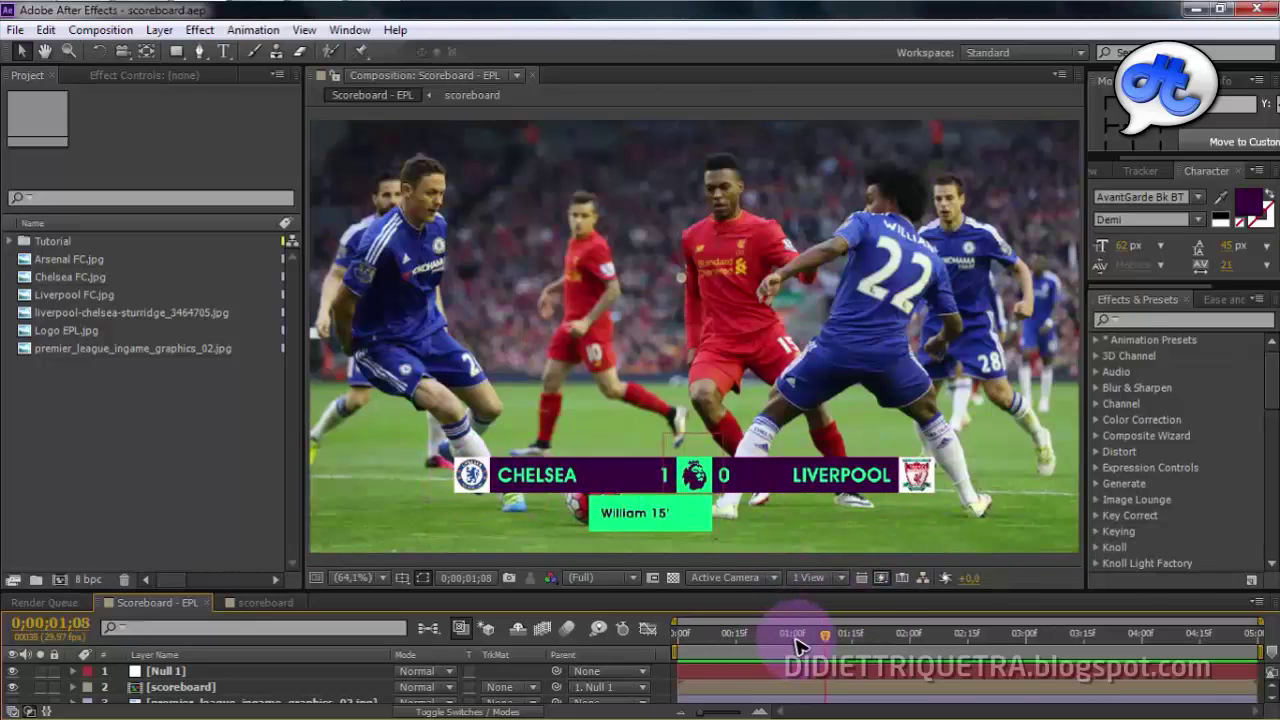
pyautogui.moveTo(727, 715)
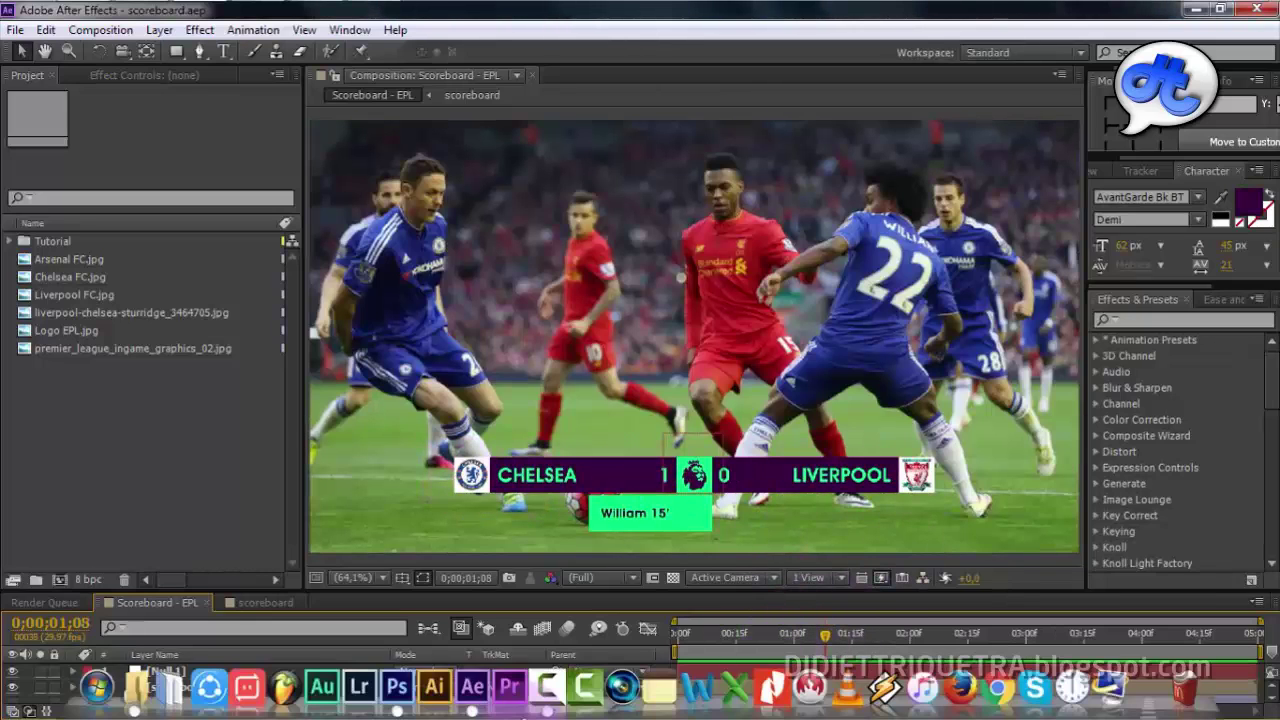
pyautogui.click(402, 690)
pyautogui.click(788, 405)
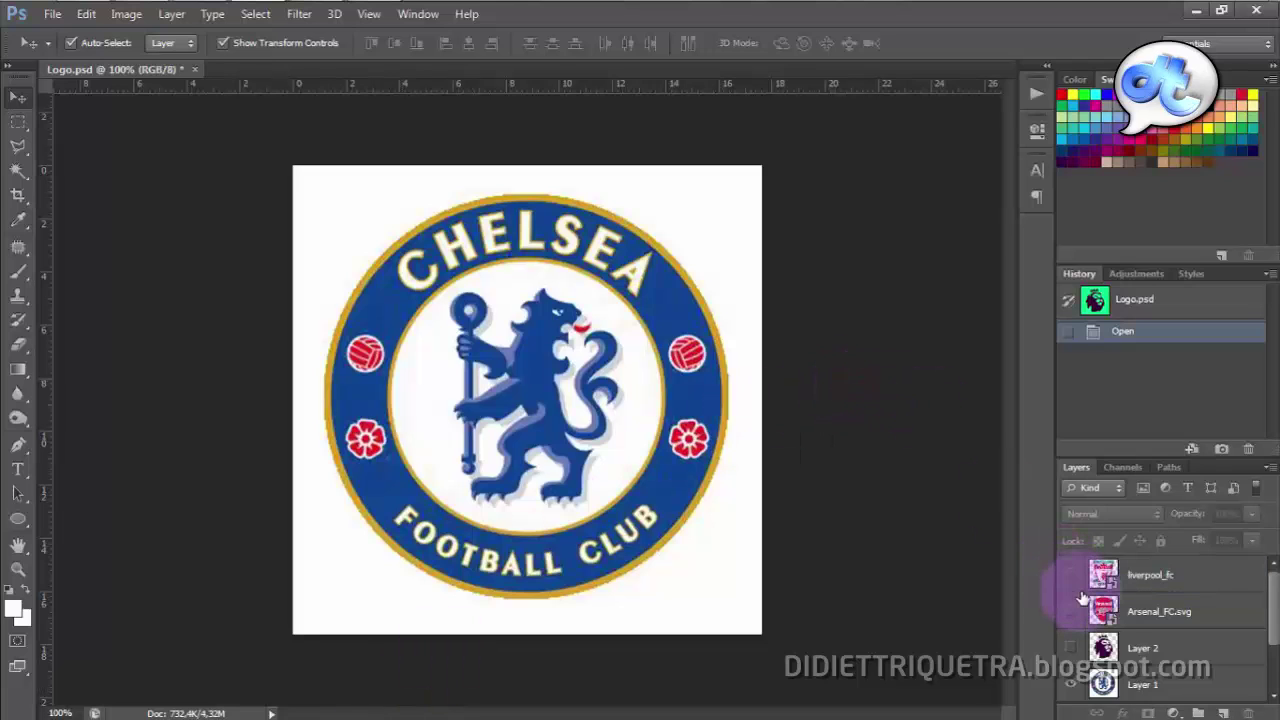
# Check the pixel dimensions of the logo document in Image Size without altering them.
pyautogui.moveTo(1273, 593)
pyautogui.mouseDown()
pyautogui.moveTo(1273, 616)
pyautogui.moveTo(1273, 592)
pyautogui.mouseUp()
pyautogui.click(128, 14)
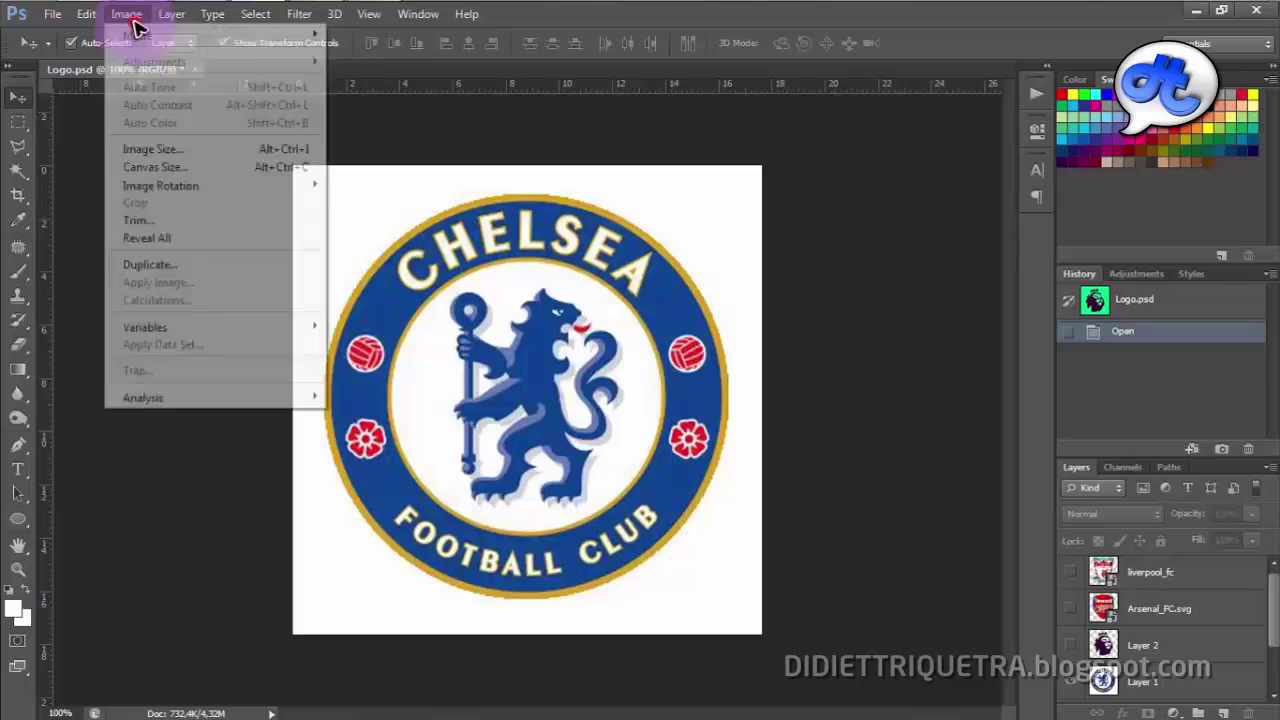
pyautogui.click(192, 150)
pyautogui.moveTo(634, 240); pyautogui.dragTo(714, 246)
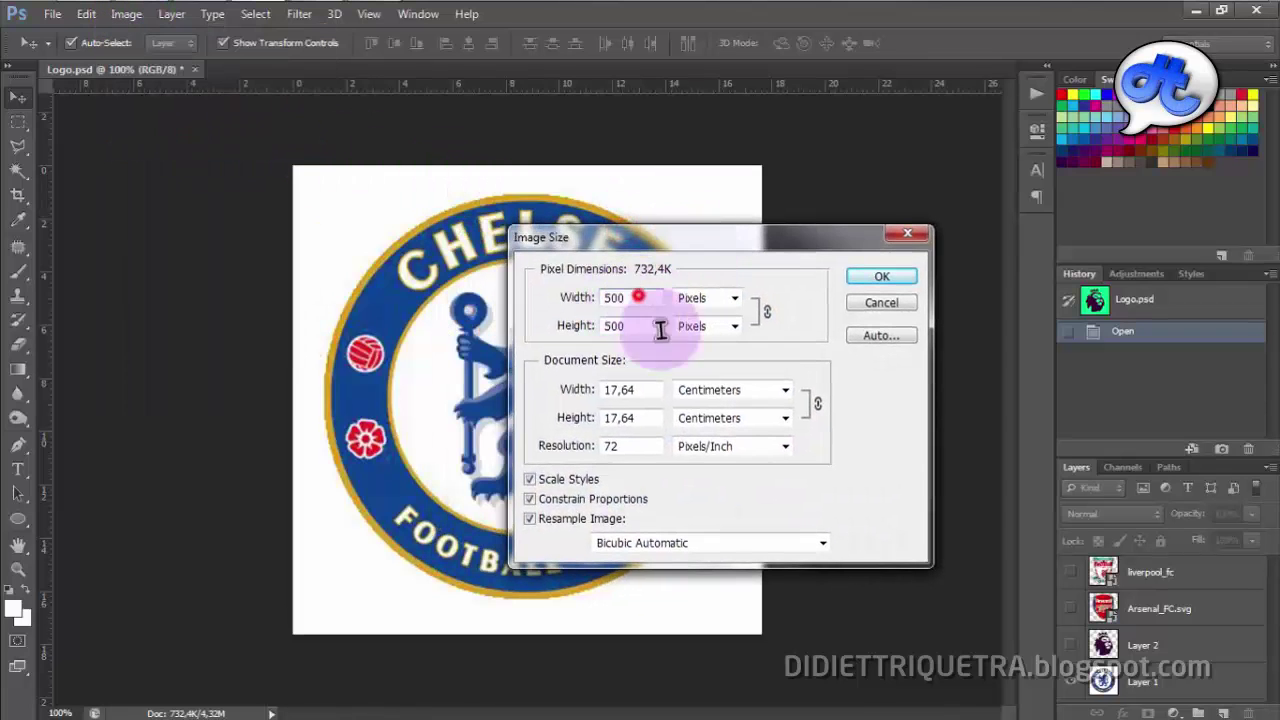
pyautogui.click(884, 278)
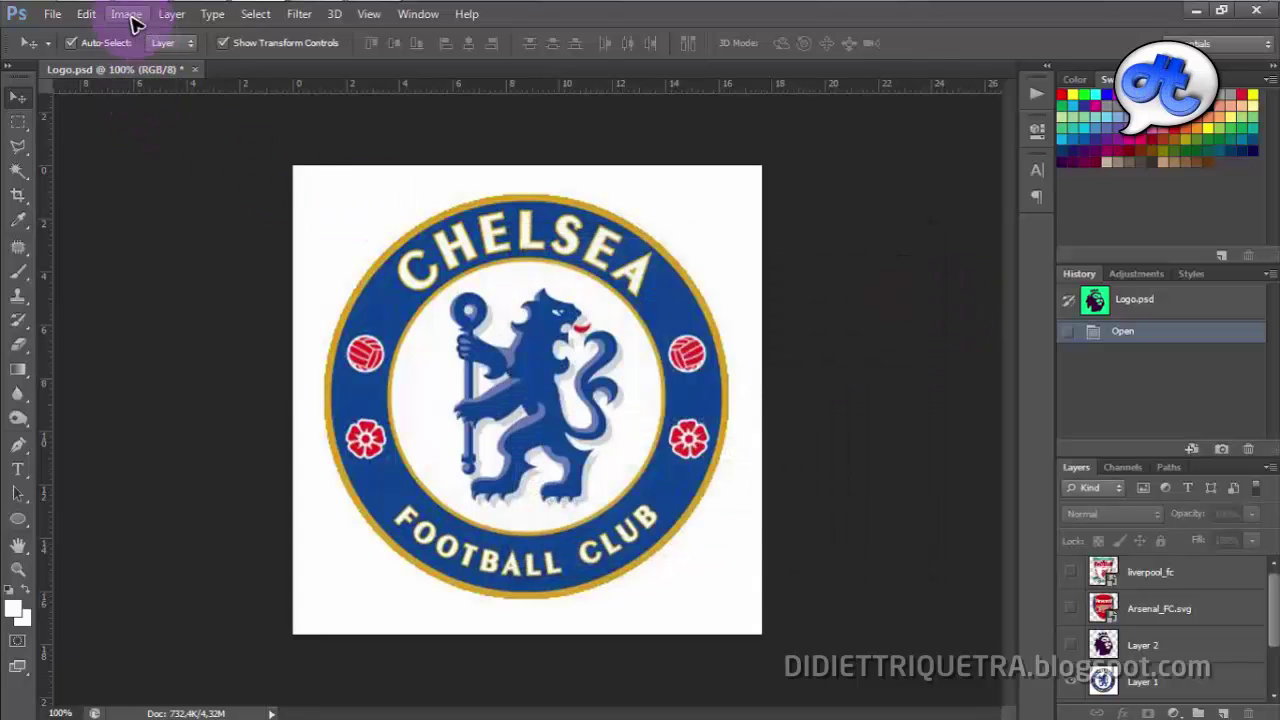
# Examine the logo document's canvas size in pixels, and leave the settings without applying anything.
pyautogui.click(126, 14)
pyautogui.click(157, 166)
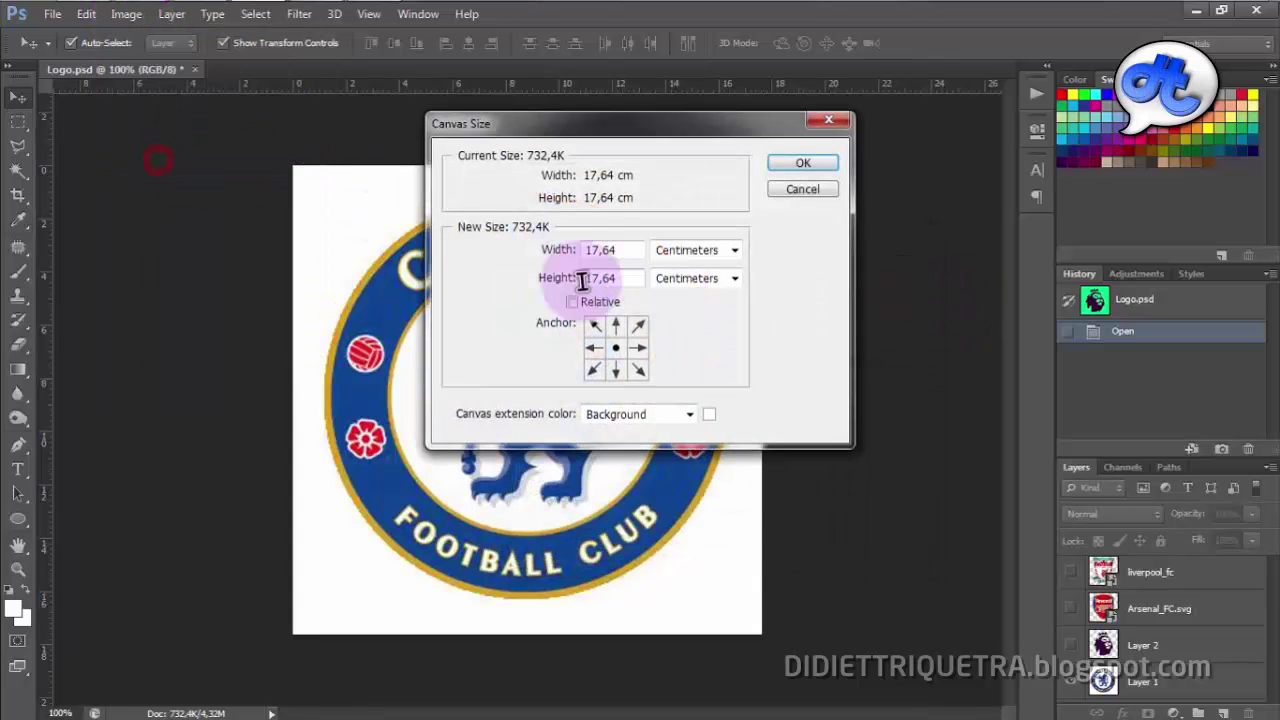
pyautogui.click(708, 250)
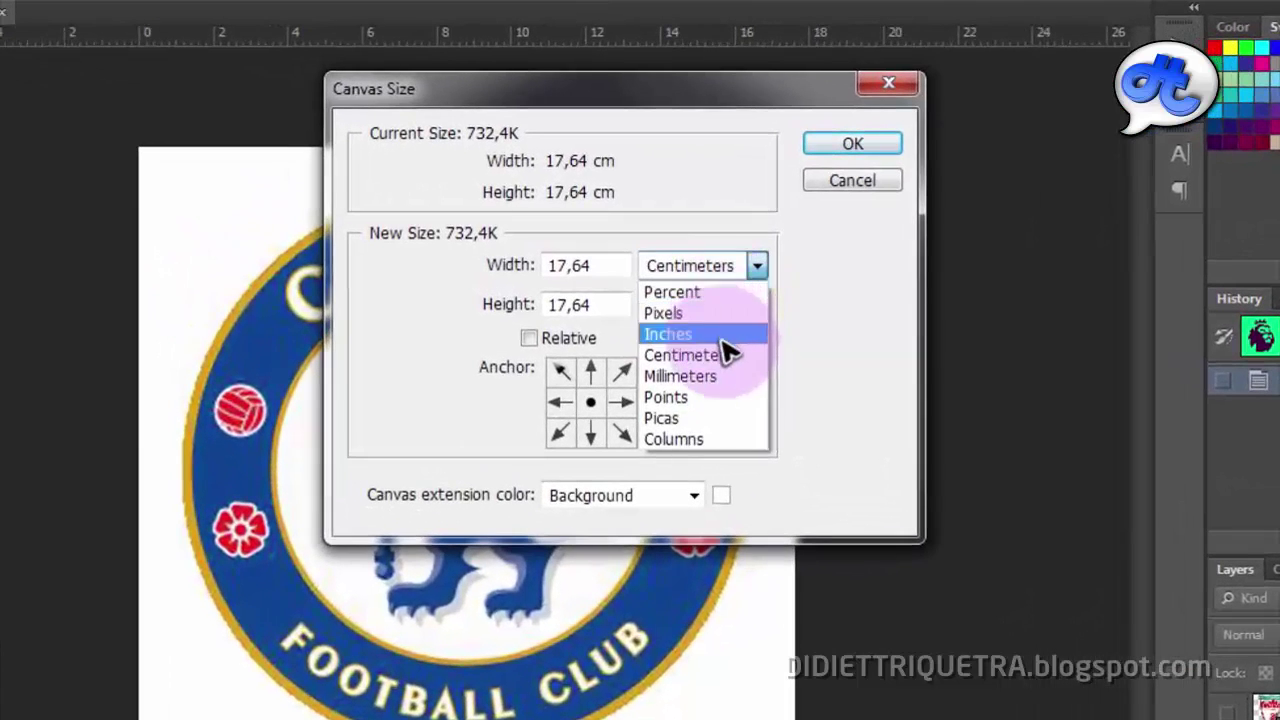
pyautogui.click(726, 309)
pyautogui.click(621, 266)
pyautogui.click(621, 309)
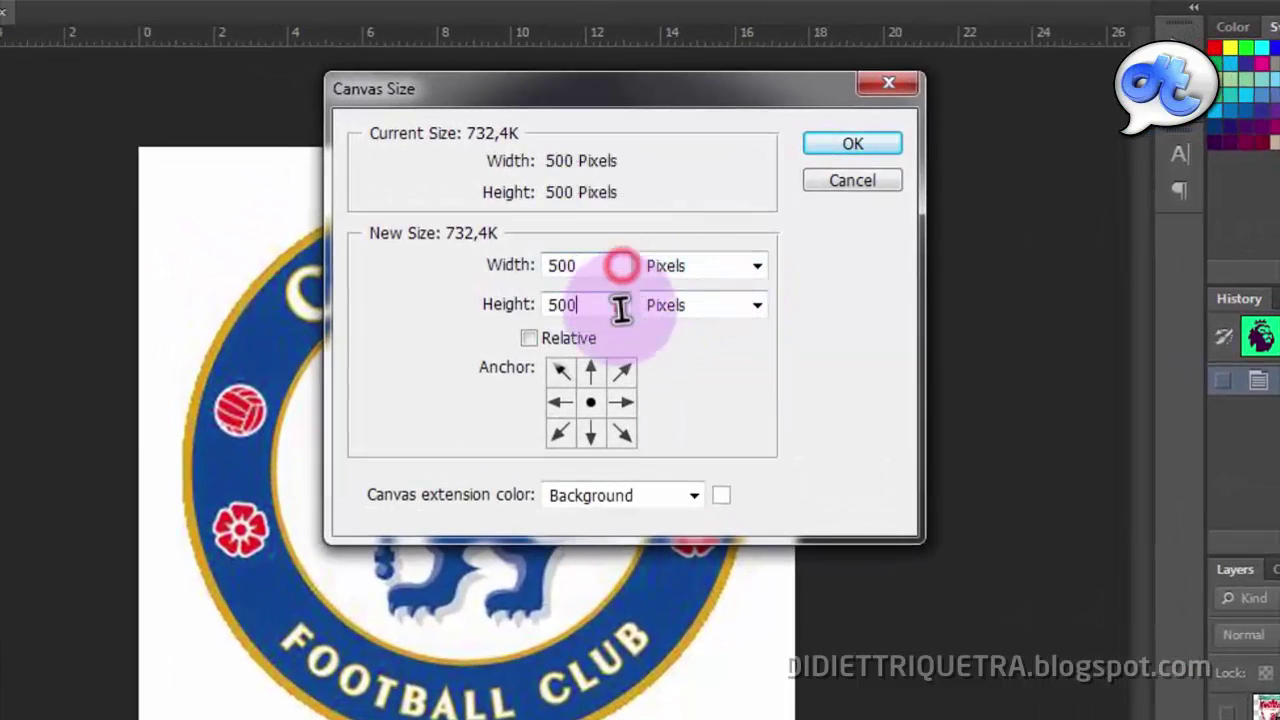
pyautogui.click(852, 182)
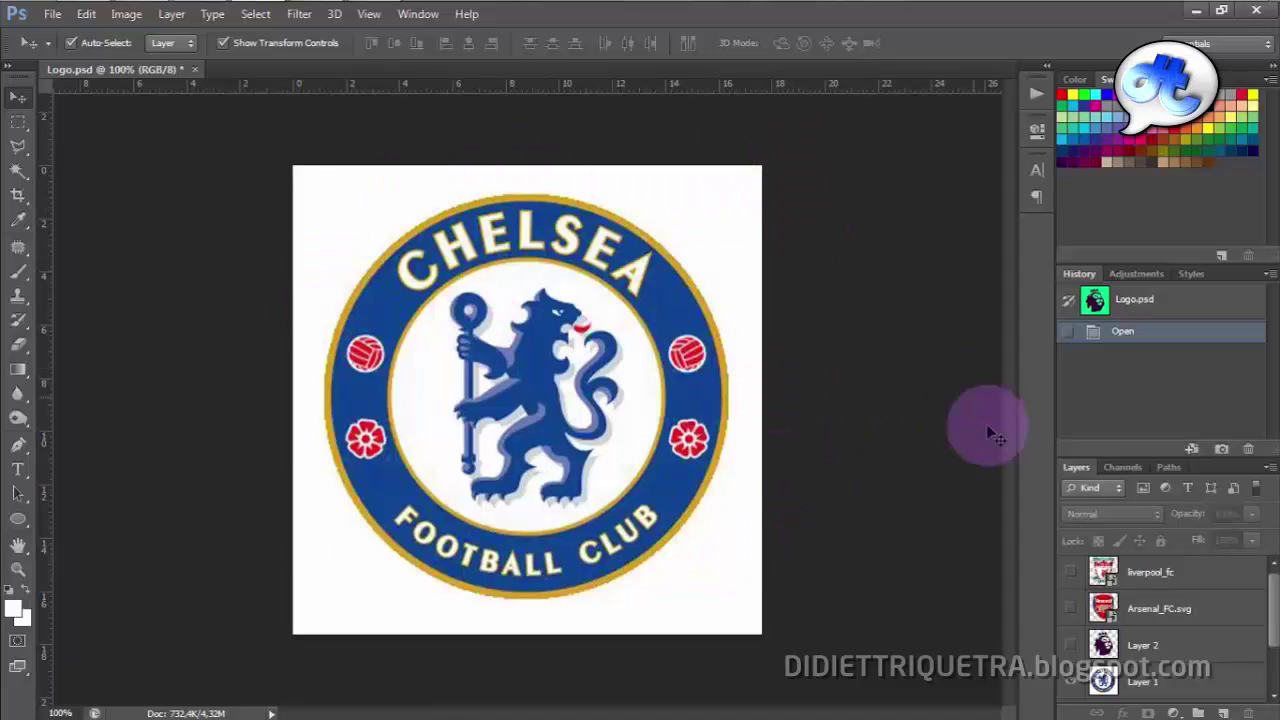
# Hide the Chelsea crest on Layer 1 and show the lion logo on Layer 2 over the green background.
pyautogui.moveTo(1274, 610); pyautogui.dragTo(1274, 662)
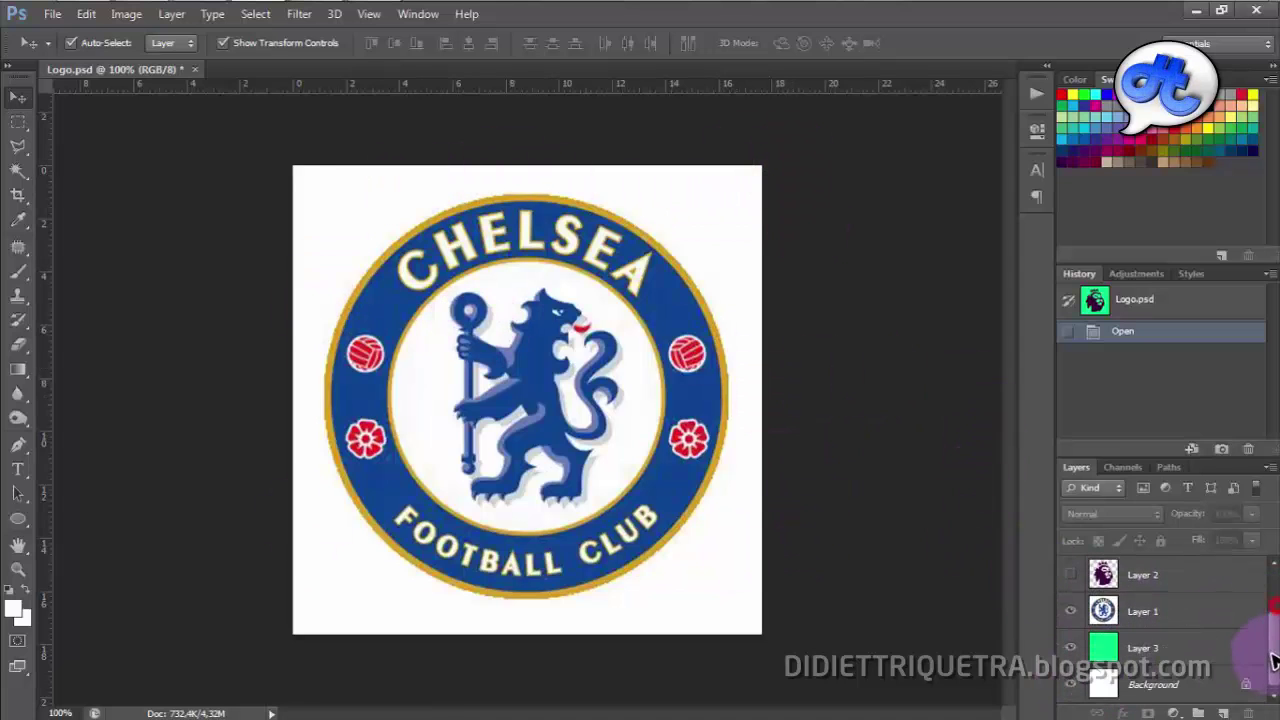
pyautogui.click(1071, 611)
pyautogui.click(1072, 575)
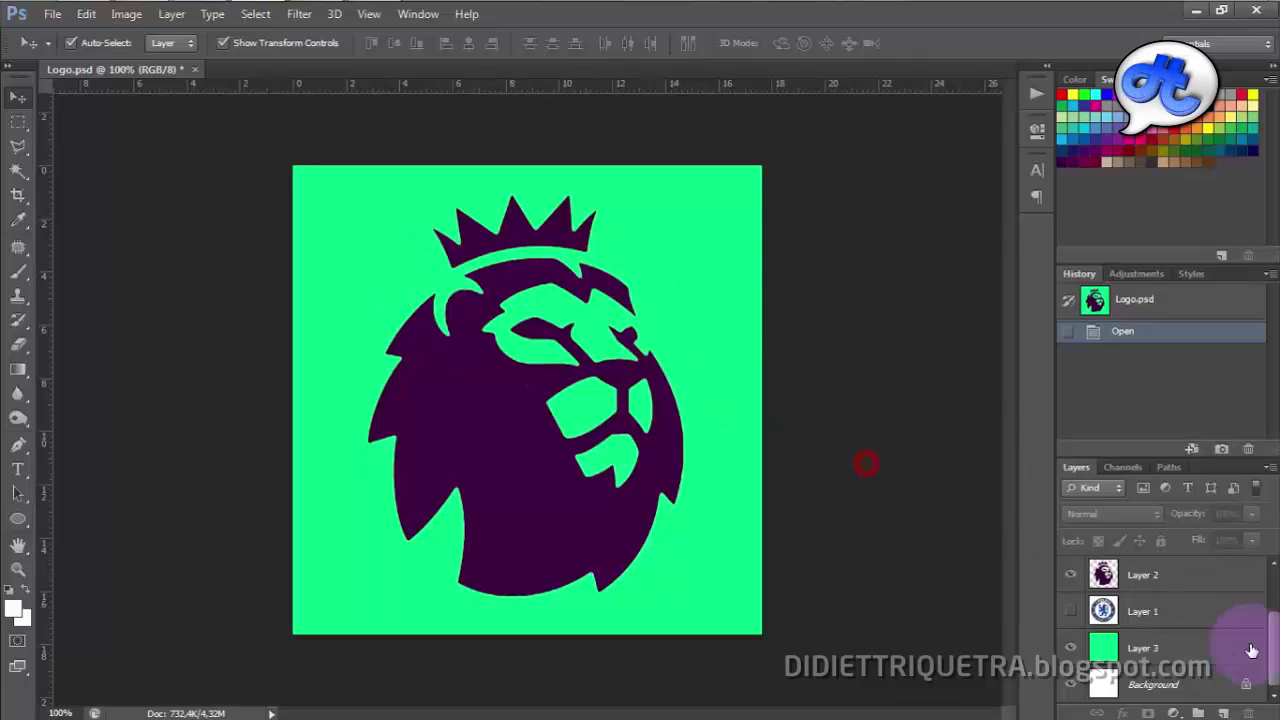
pyautogui.moveTo(1273, 636); pyautogui.dragTo(1270, 678)
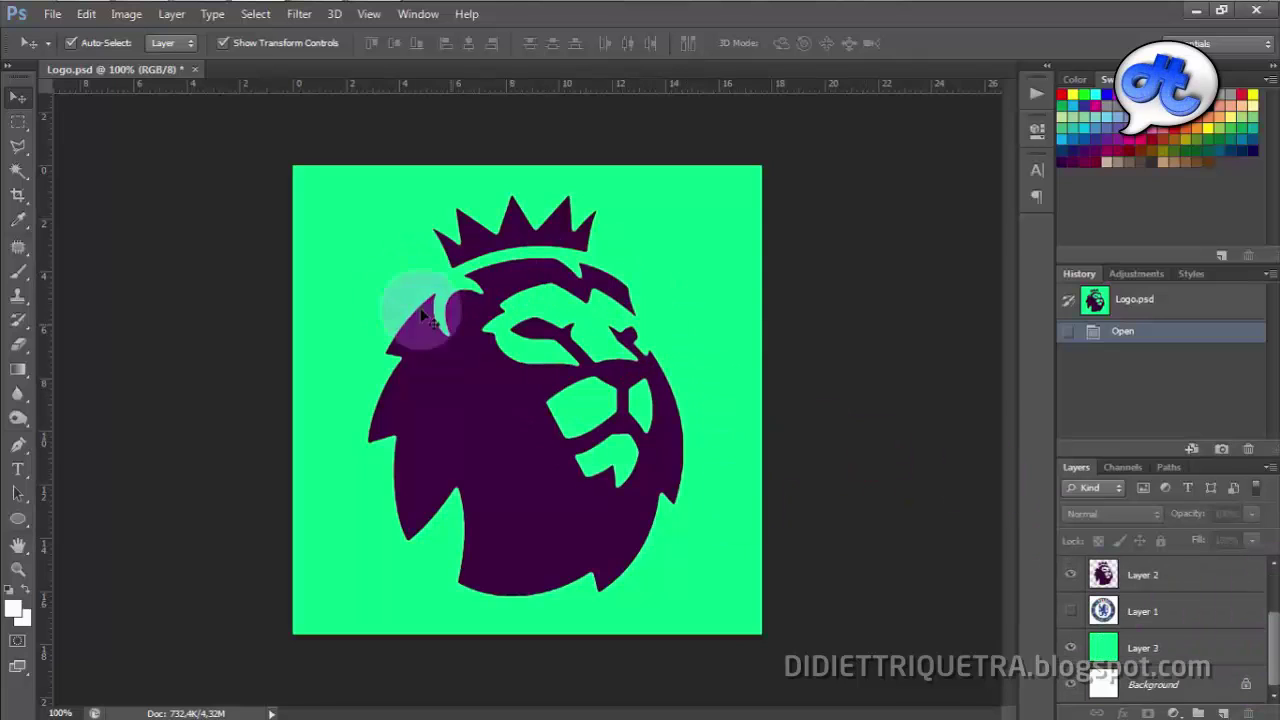
pyautogui.click(241, 203)
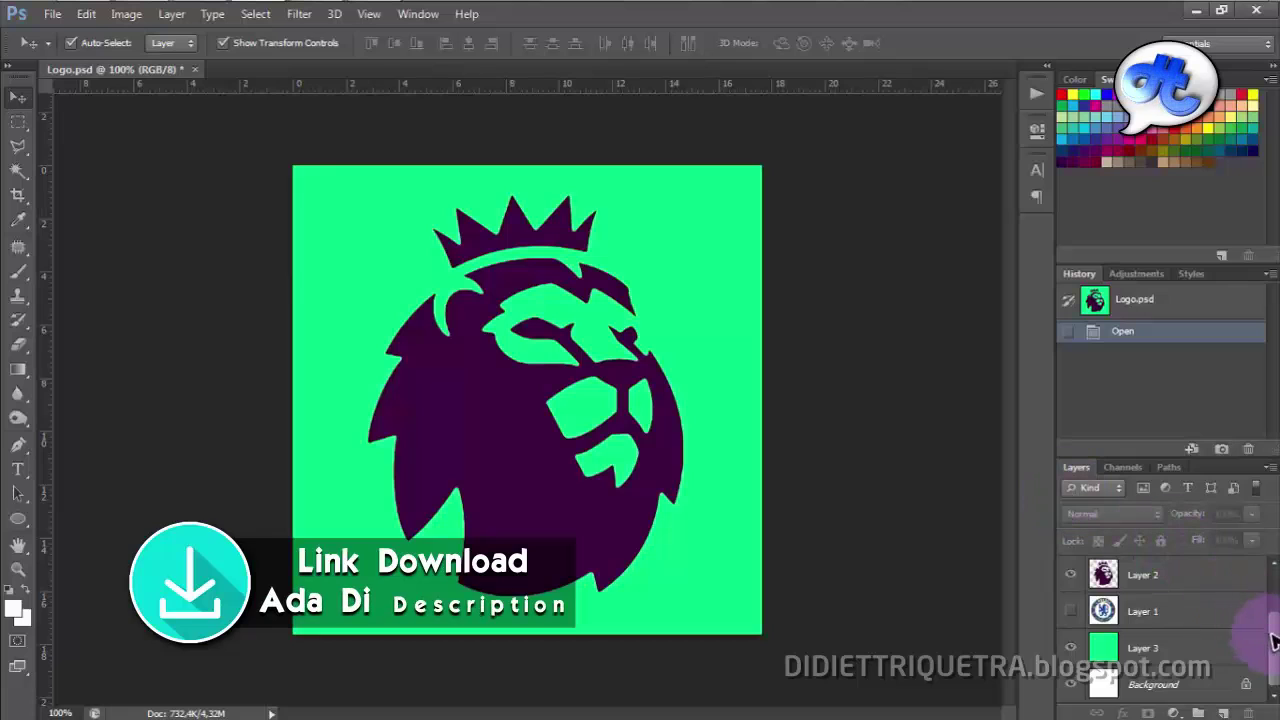
pyautogui.moveTo(1273, 640)
pyautogui.mouseDown()
pyautogui.moveTo(1276, 604)
pyautogui.moveTo(1273, 650)
pyautogui.mouseUp()
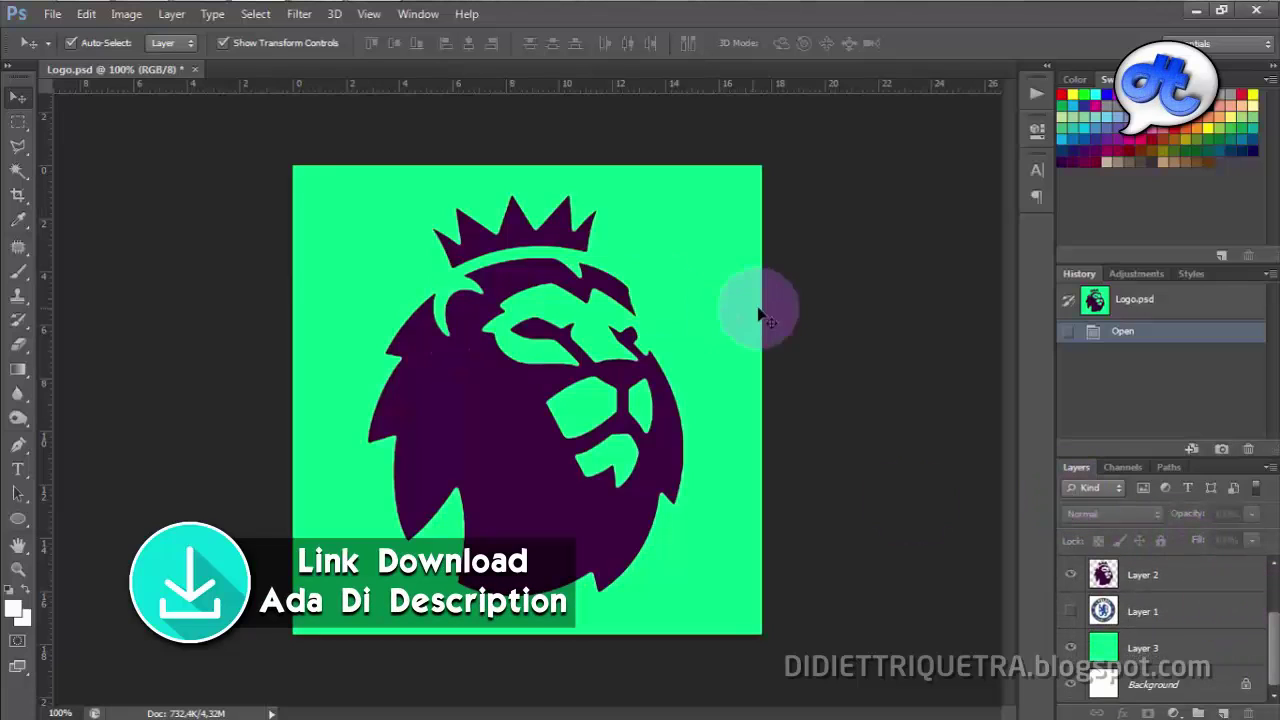
pyautogui.click(795, 299)
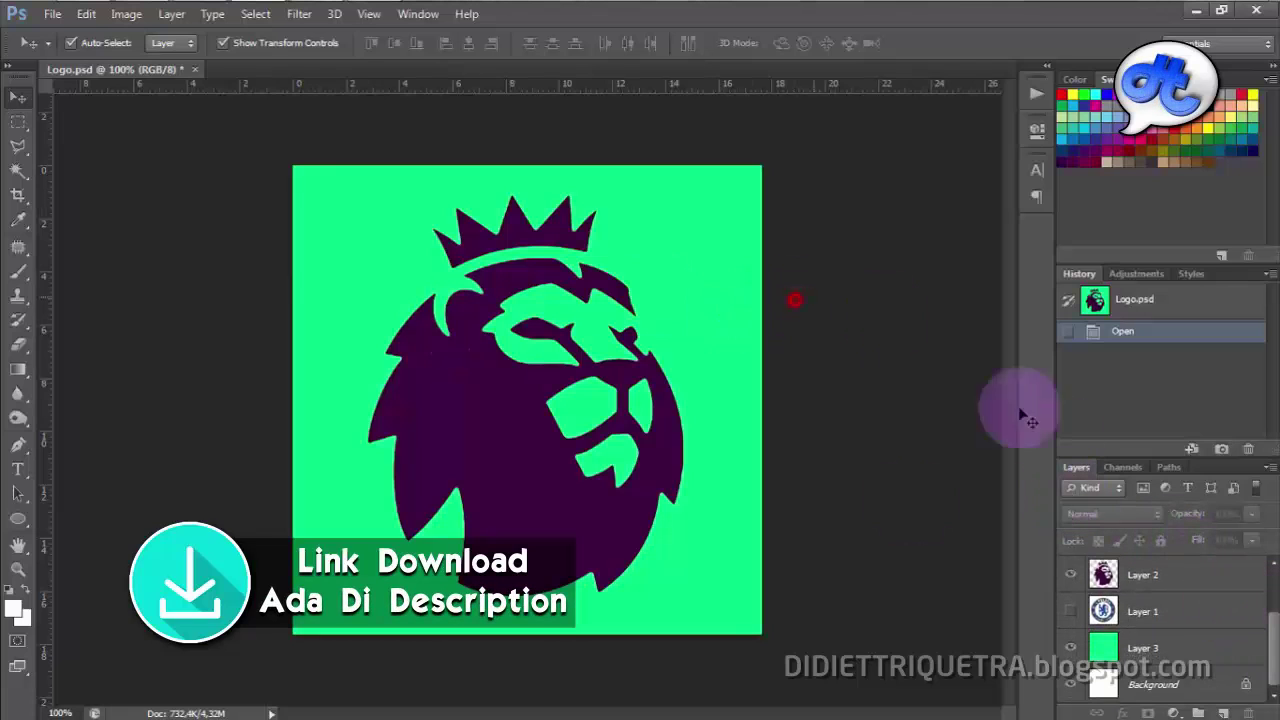
# Hide the lion logo and green background layers, and show the Chelsea, Arsenal and Liverpool crest layers.
pyautogui.click(1070, 574)
pyautogui.click(1070, 648)
pyautogui.click(1070, 611)
pyautogui.moveTo(1270, 636); pyautogui.dragTo(1276, 598)
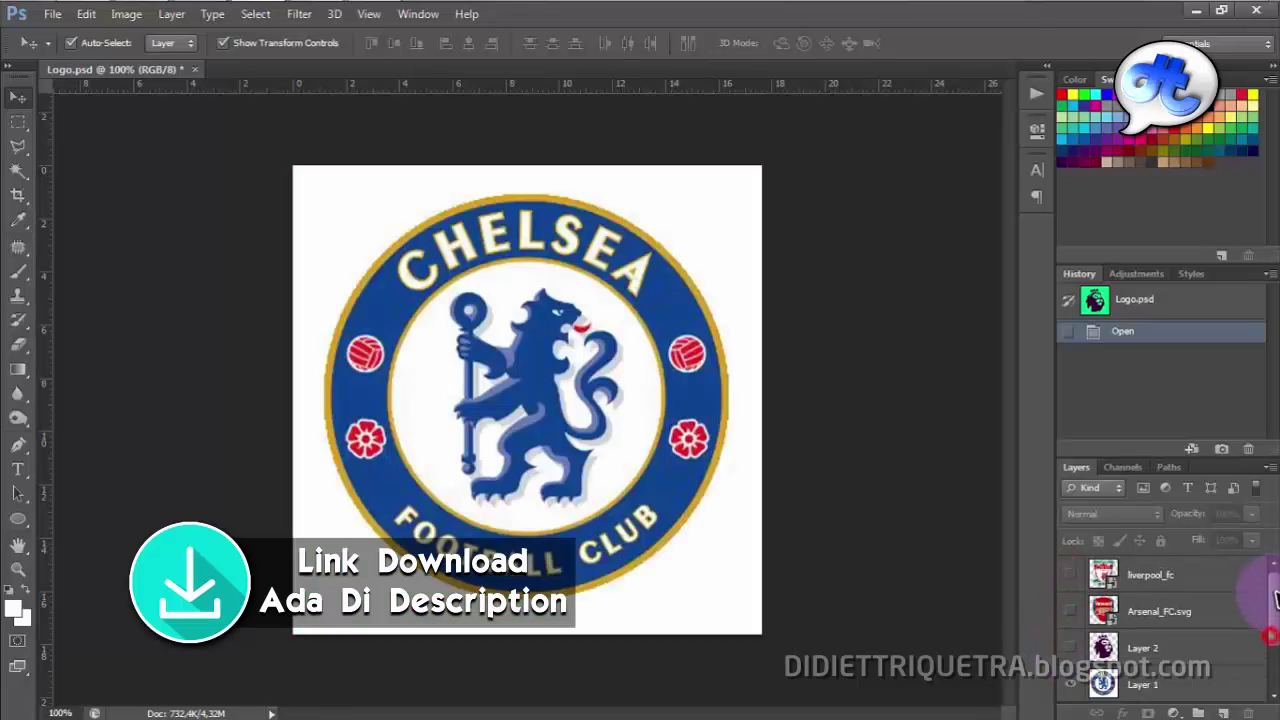
pyautogui.click(1070, 611)
pyautogui.click(1073, 572)
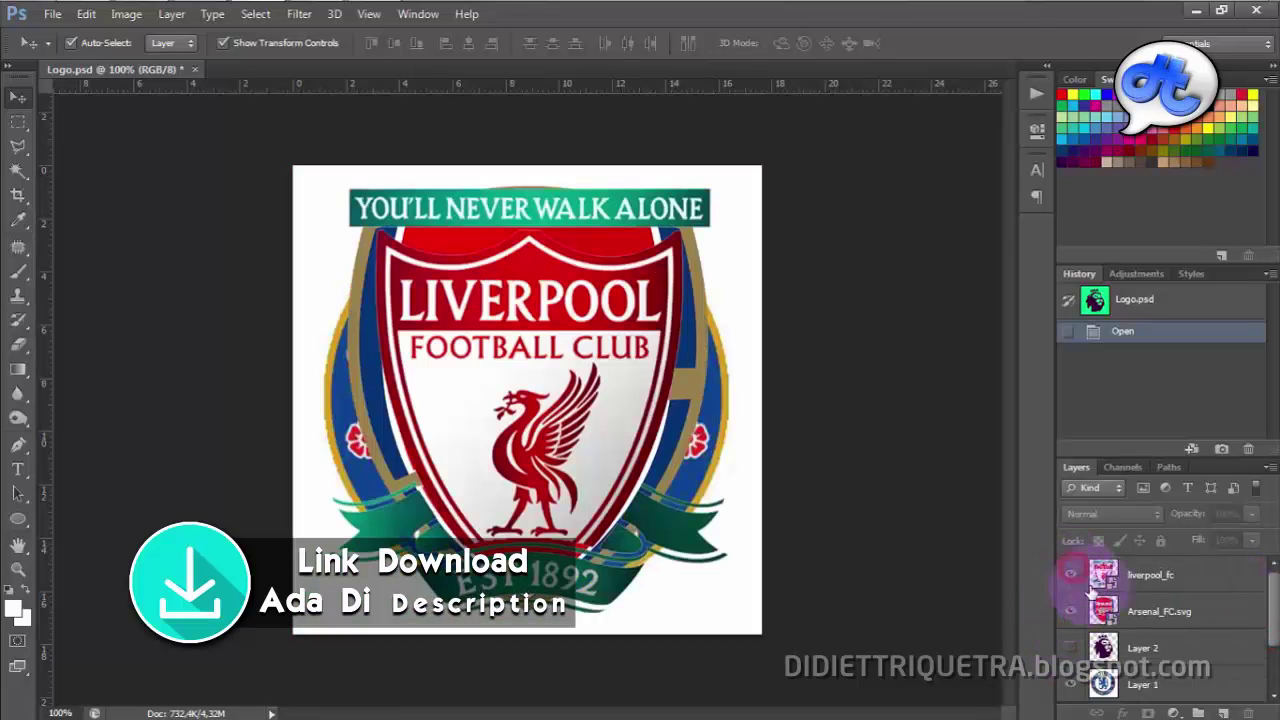
# Hide the Chelsea, Arsenal and Liverpool crest layers, leaving only the white background on display.
pyautogui.moveTo(1266, 589); pyautogui.dragTo(1268, 638)
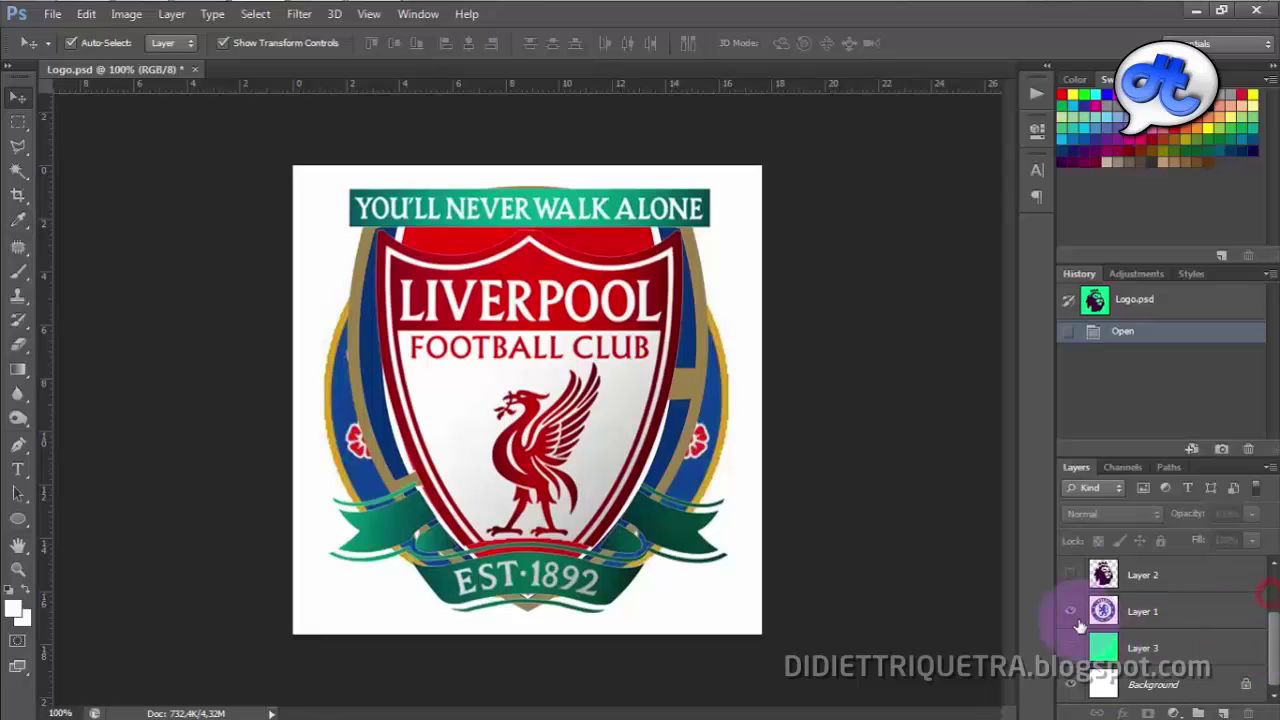
pyautogui.click(1070, 611)
pyautogui.scroll(2, 1070, 614)
pyautogui.click(1070, 611)
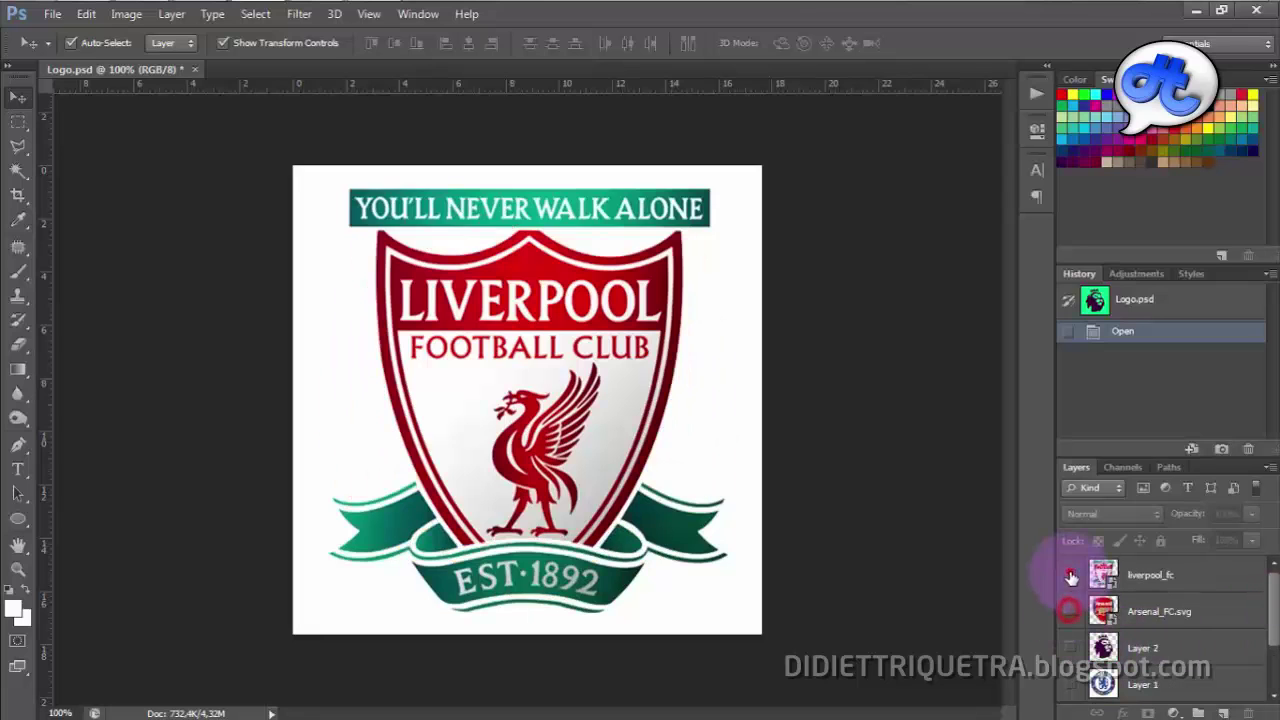
pyautogui.click(1070, 572)
pyautogui.click(1070, 611)
pyautogui.click(1070, 611)
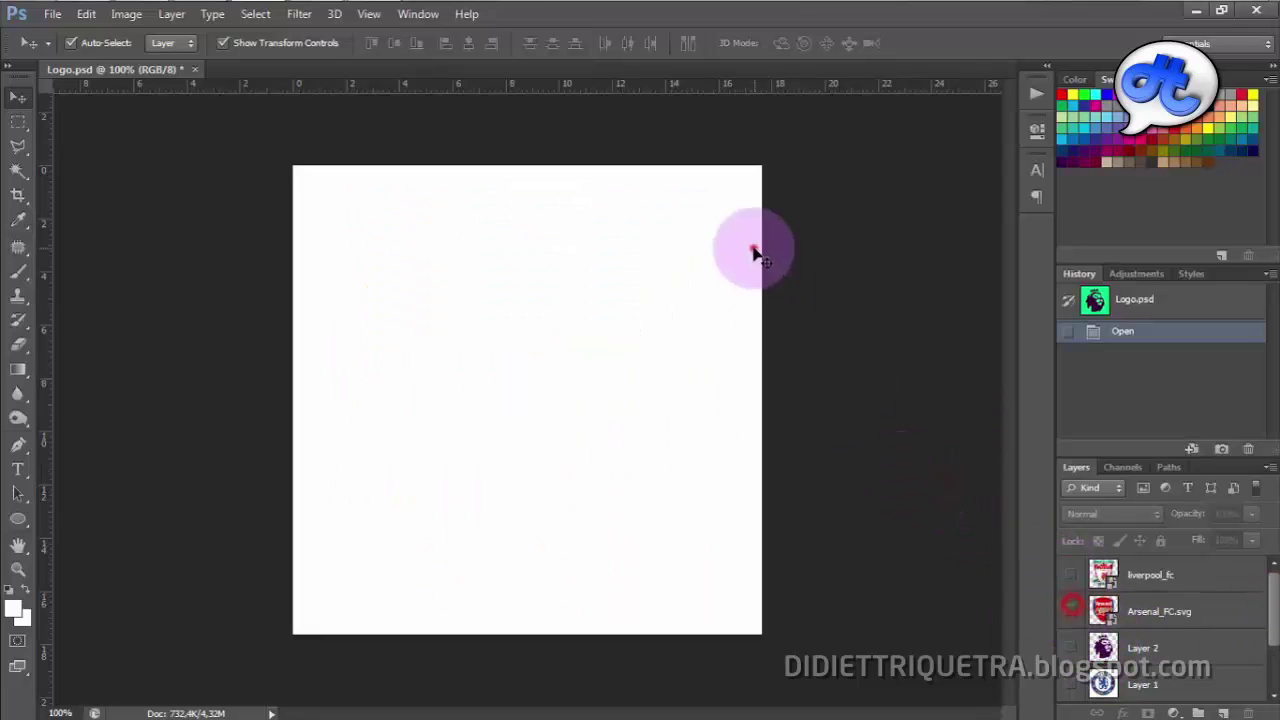
pyautogui.click(751, 251)
pyautogui.click(53, 15)
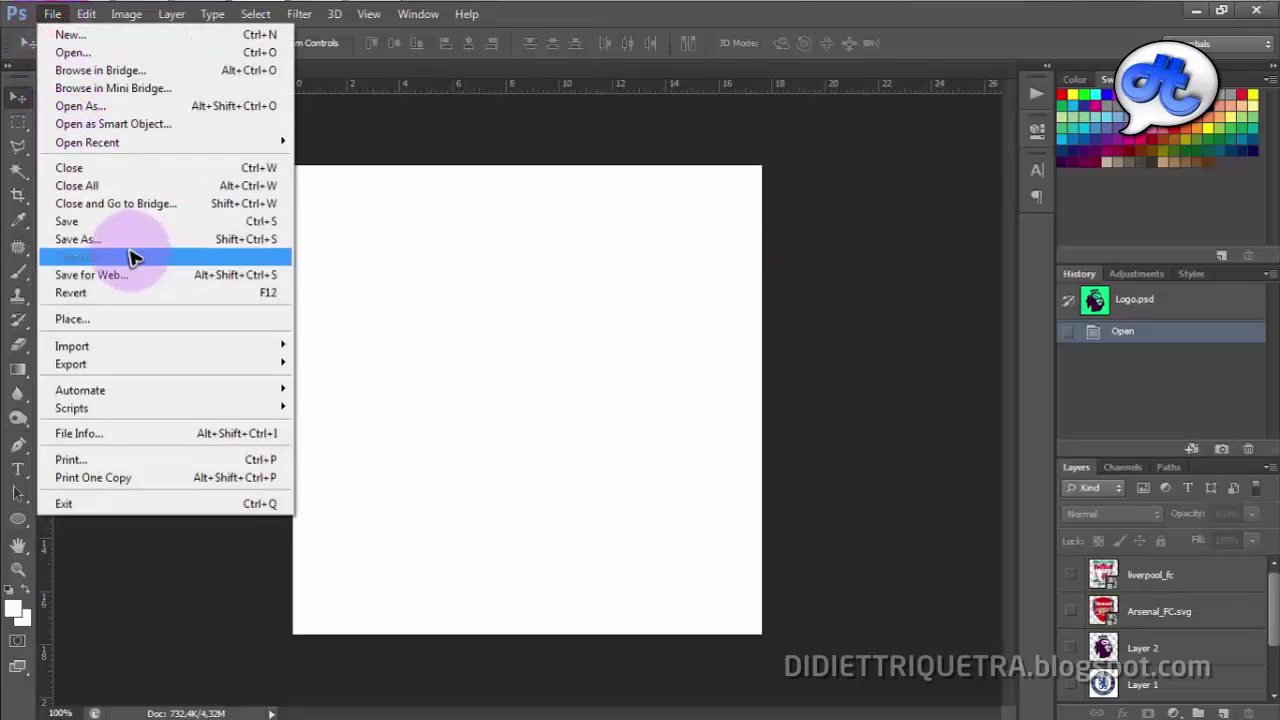
pyautogui.click(557, 271)
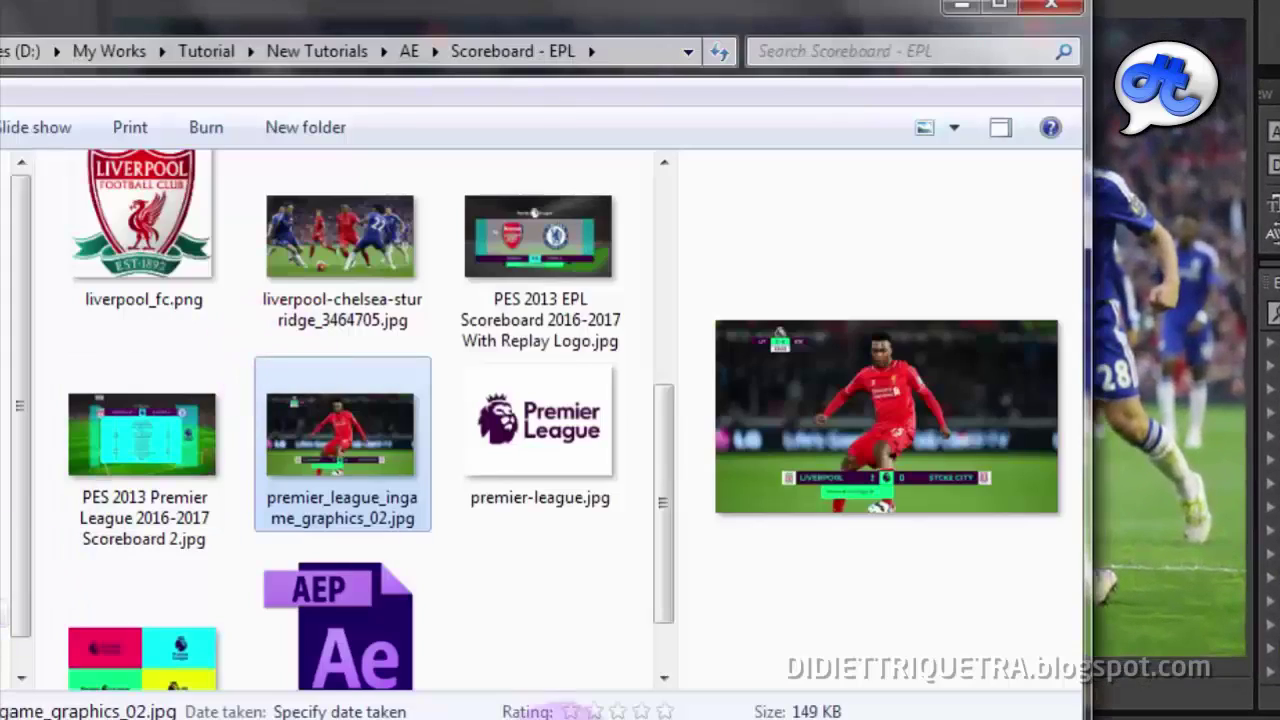
# Look through the Arsenal, Chelsea, Liverpool and EPL logo images in the Logo folder, and return to After Effects.
pyautogui.click(563, 609)
pyautogui.scroll(5, 165, 240)
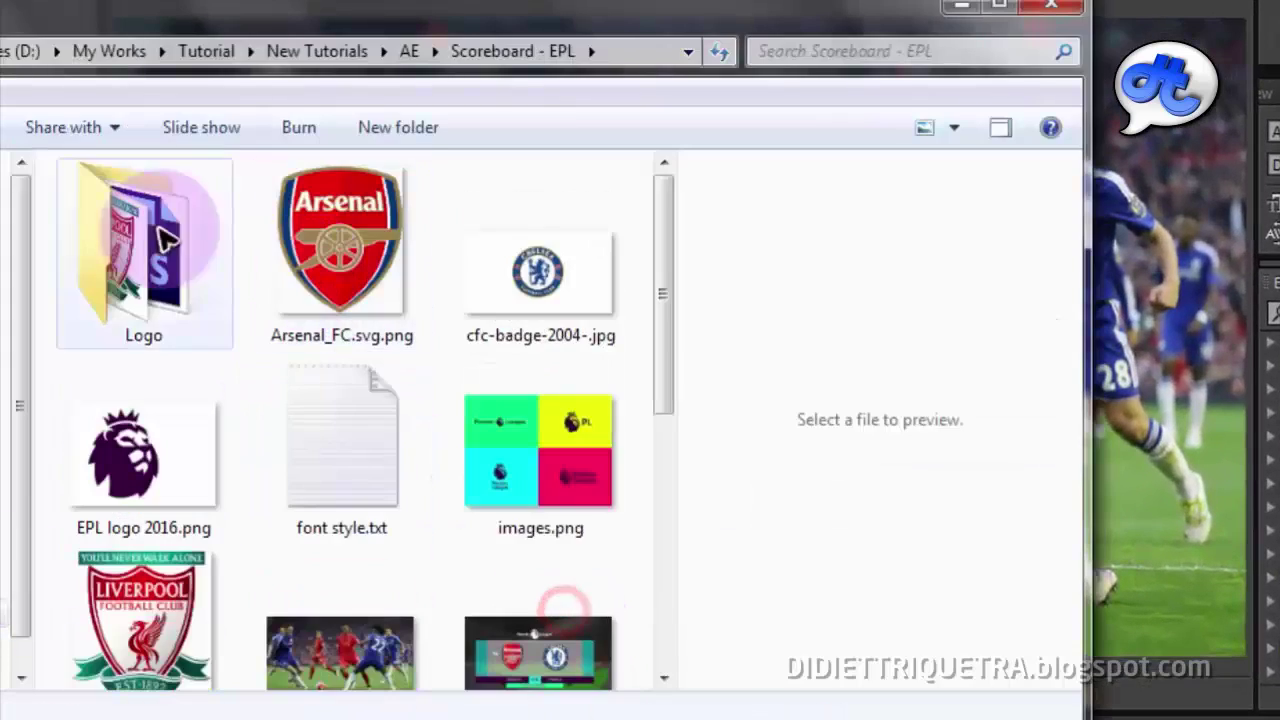
pyautogui.doubleClick(165, 240)
pyautogui.click(190, 228)
pyautogui.click(285, 225)
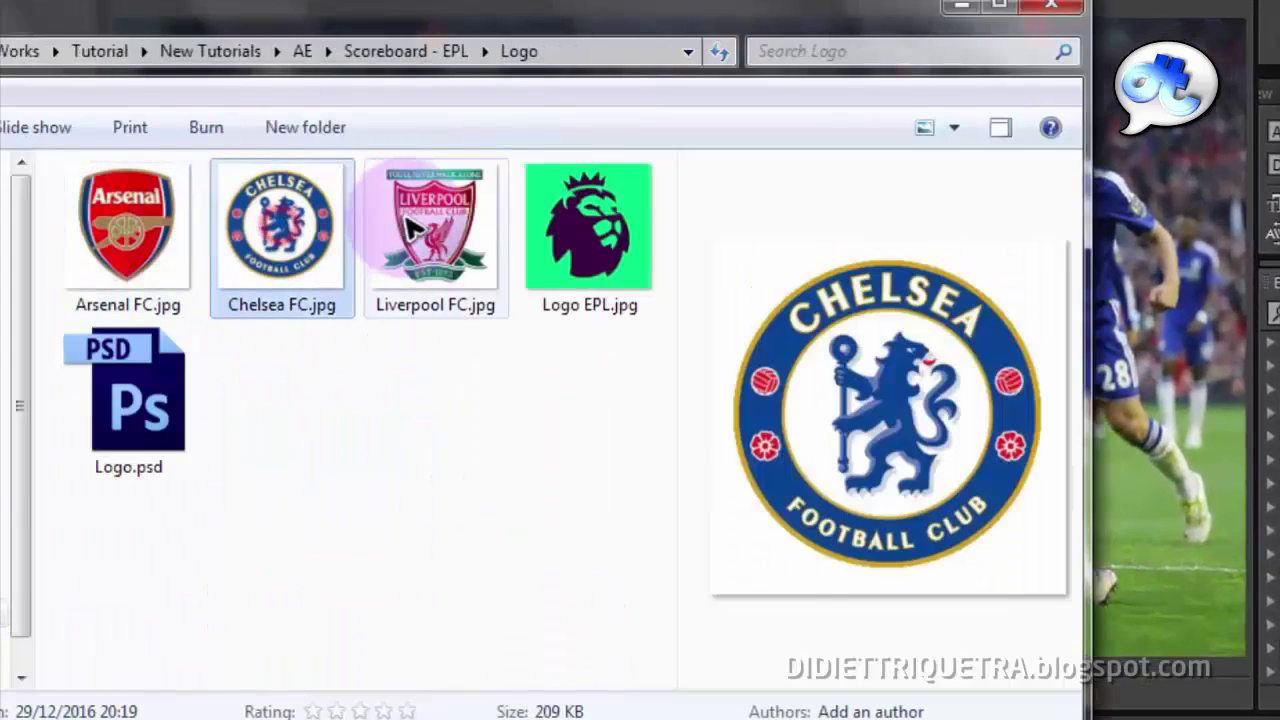
pyautogui.click(410, 228)
pyautogui.click(560, 215)
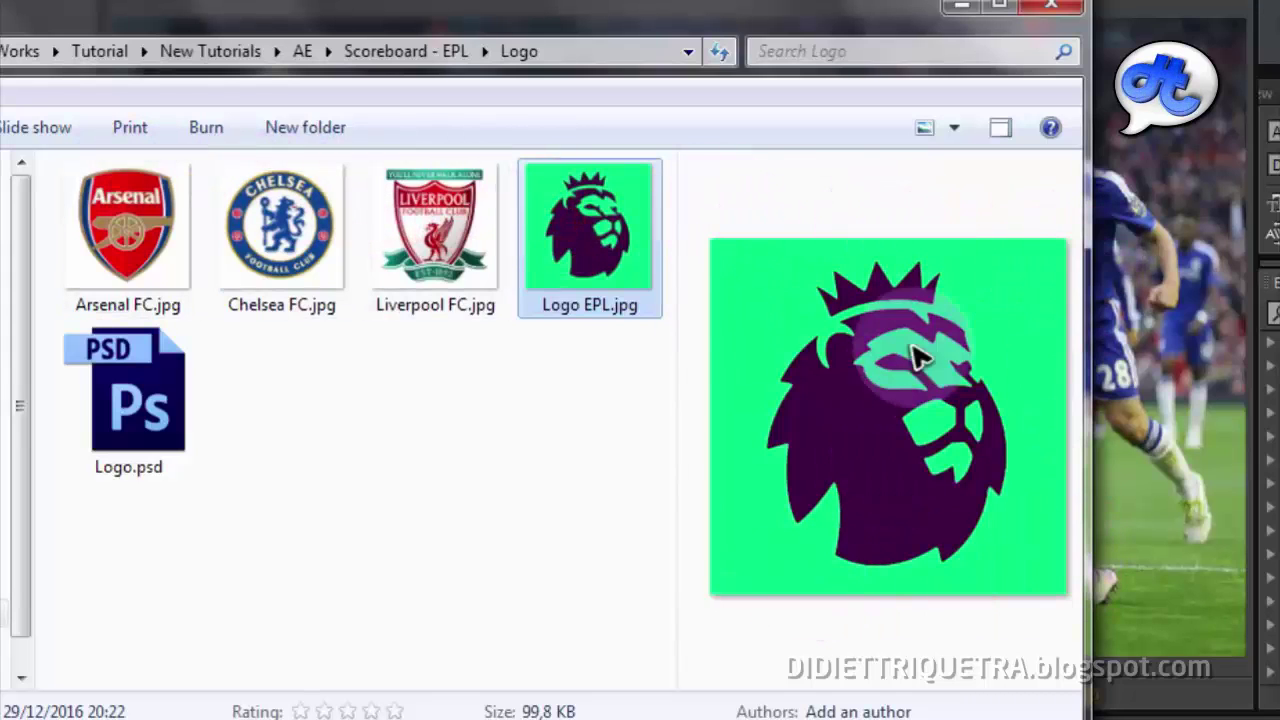
pyautogui.click(962, 10)
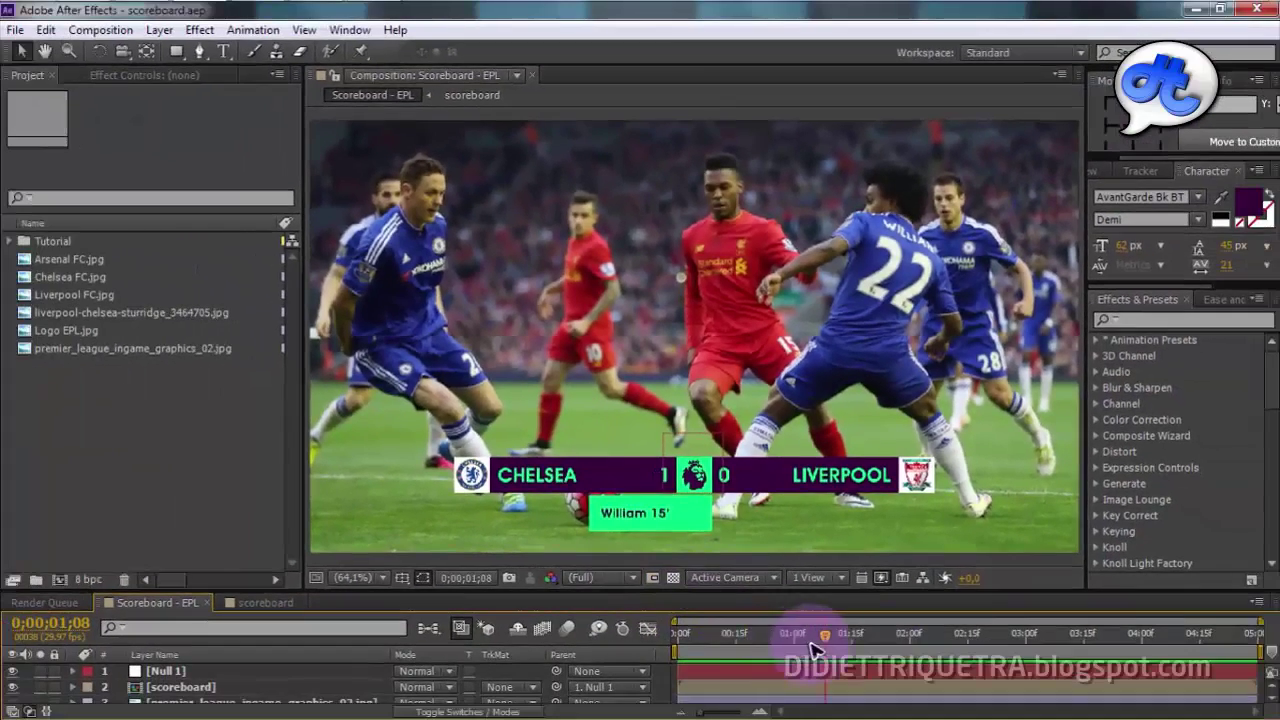
# Create a composition named EPL with the HDV/HDTV 720 29.97 preset, 1280 x 720 px, and a duration of 0;00;05;00.
pyautogui.moveTo(820, 636); pyautogui.dragTo(545, 634)
pyautogui.hotkey('ctrl', 'n')
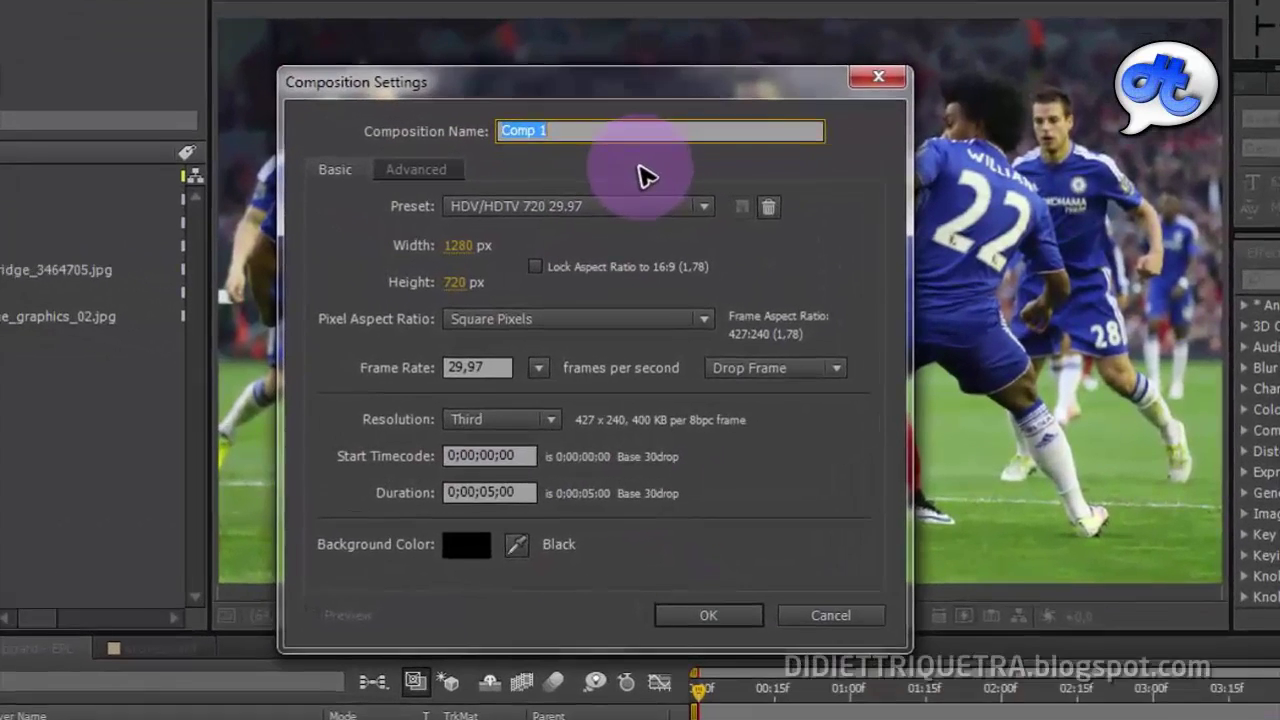
pyautogui.write('tuto')
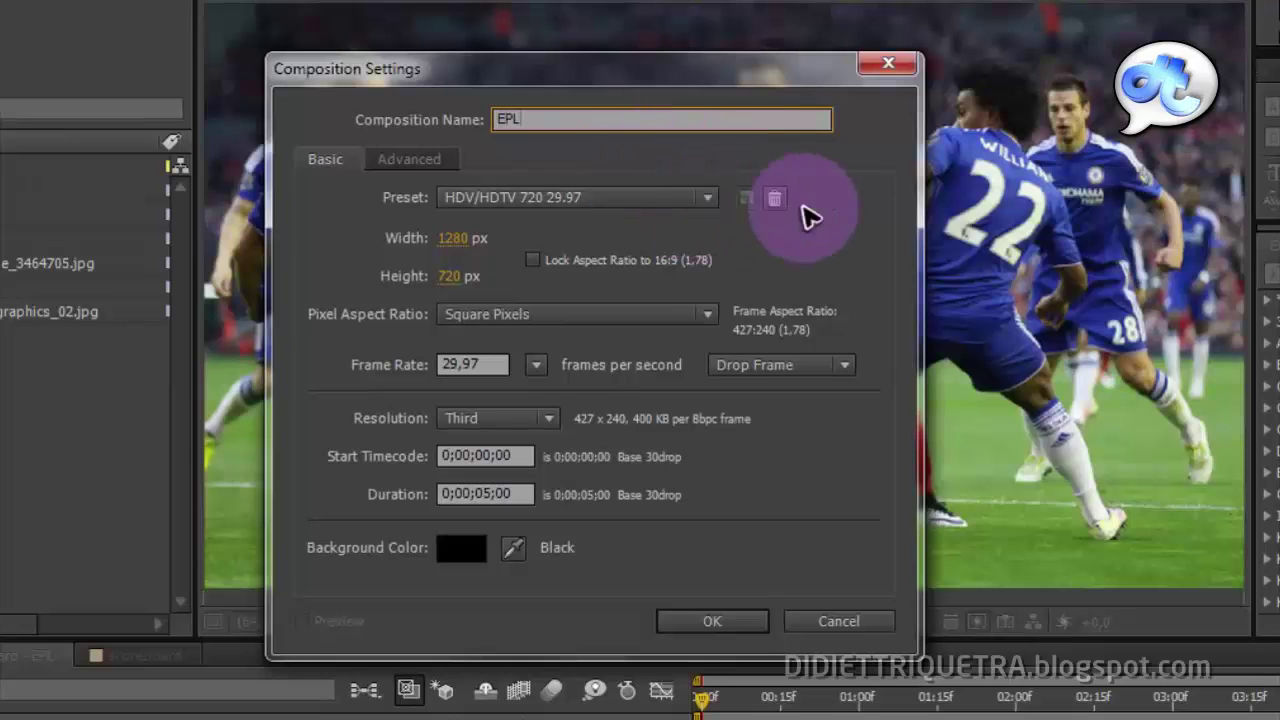
pyautogui.click(849, 229)
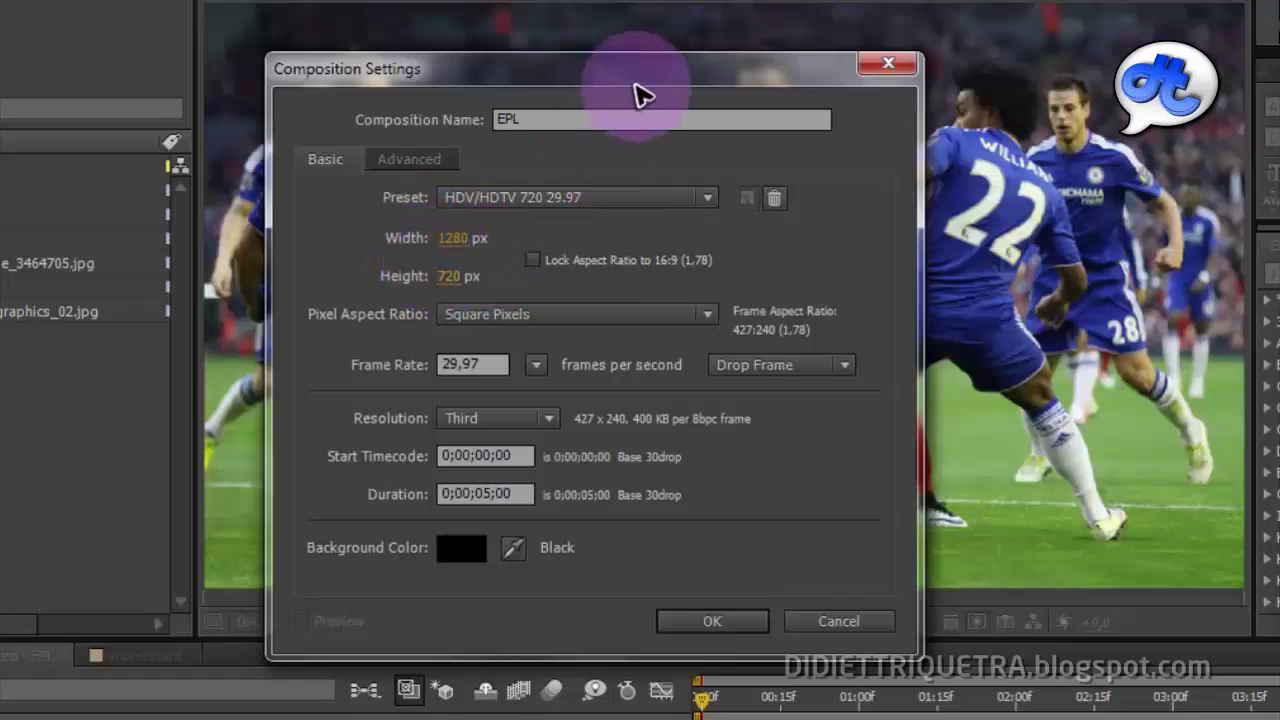
pyautogui.moveTo(634, 78); pyautogui.dragTo(698, 82)
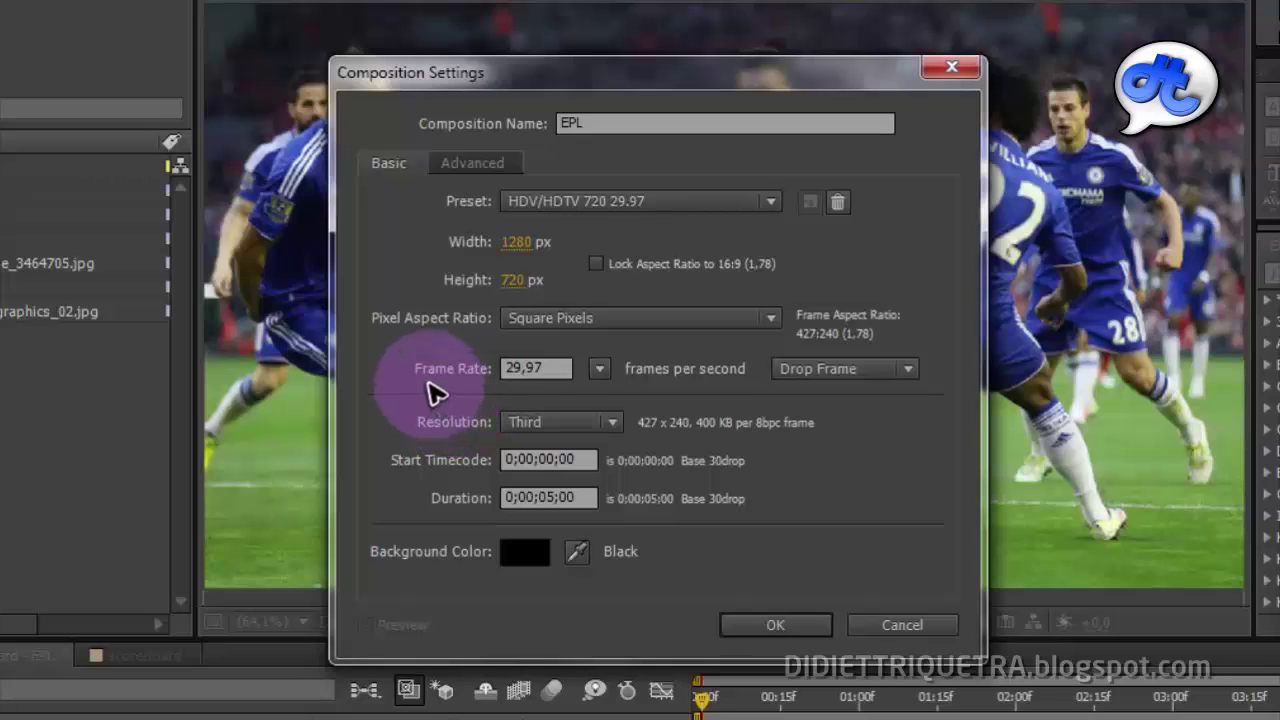
pyautogui.click(530, 369)
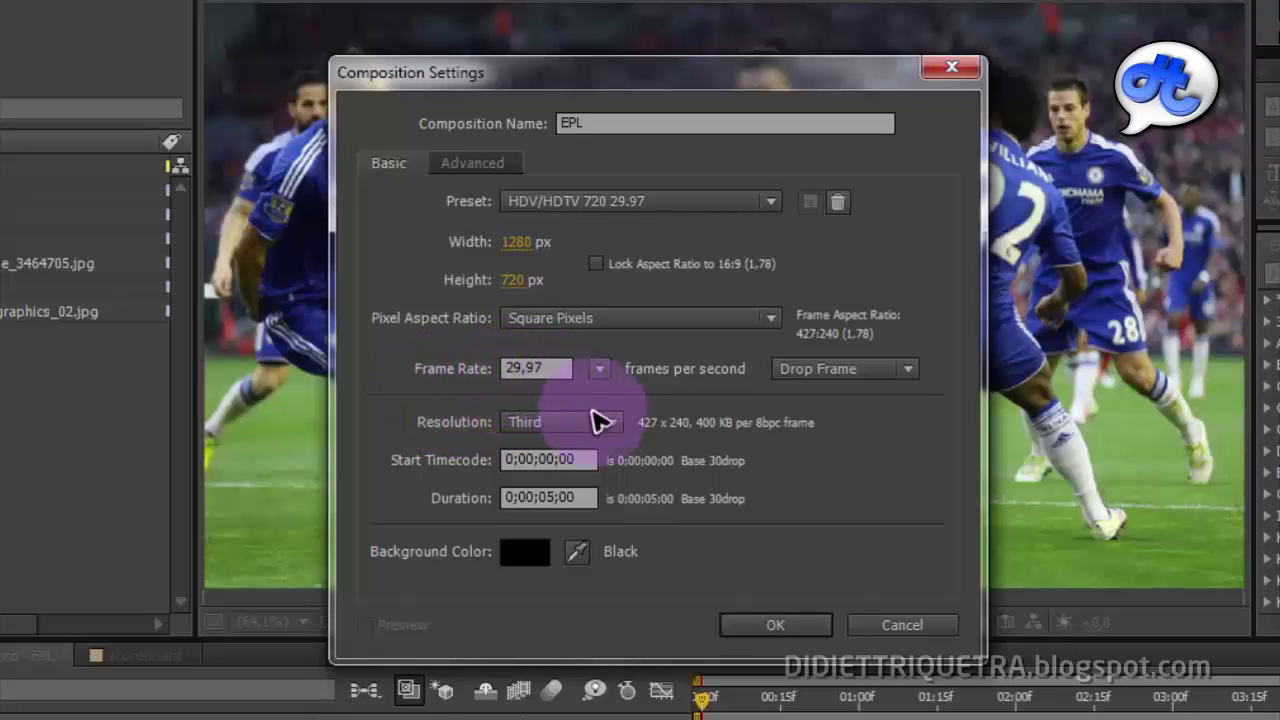
pyautogui.click(543, 458)
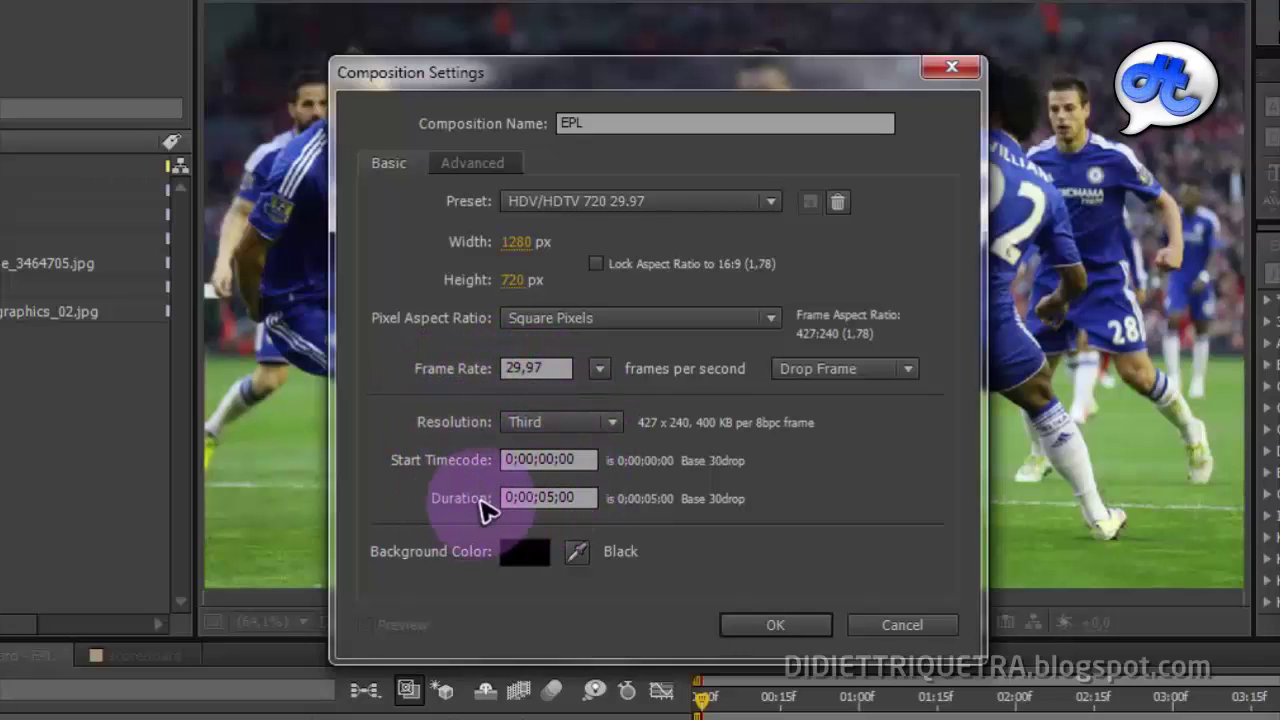
pyautogui.click(549, 497)
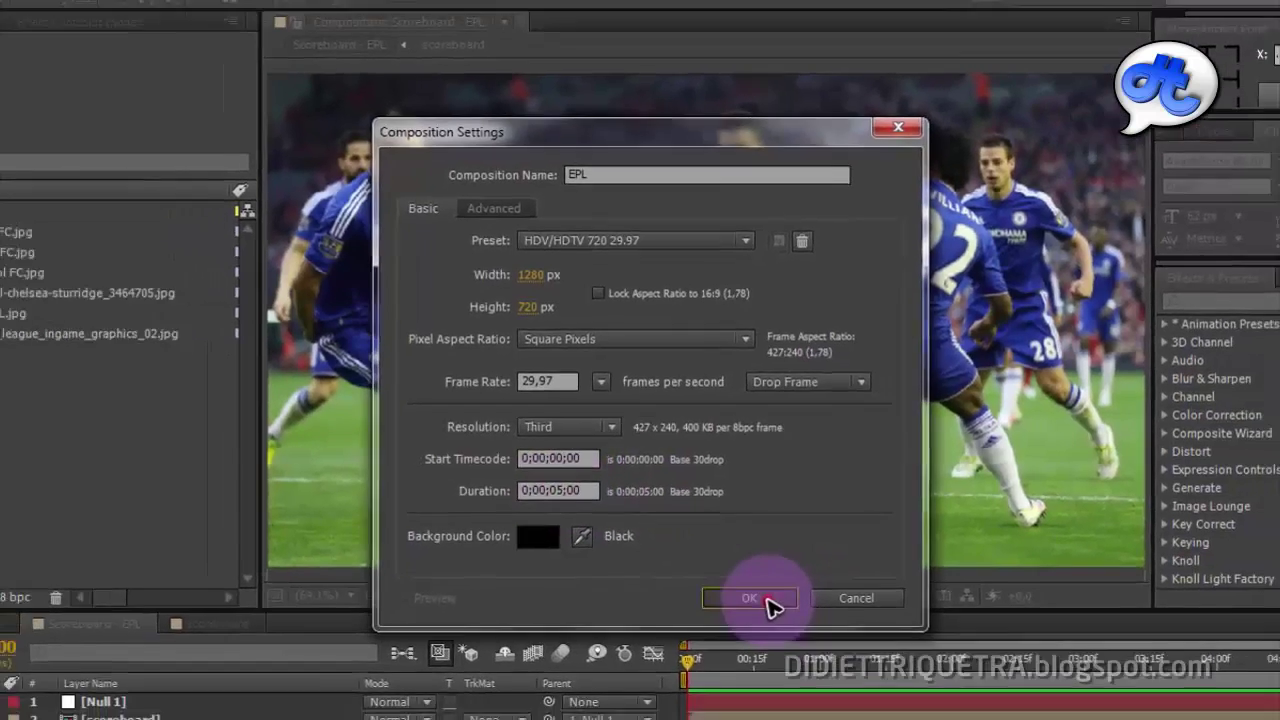
pyautogui.click(790, 626)
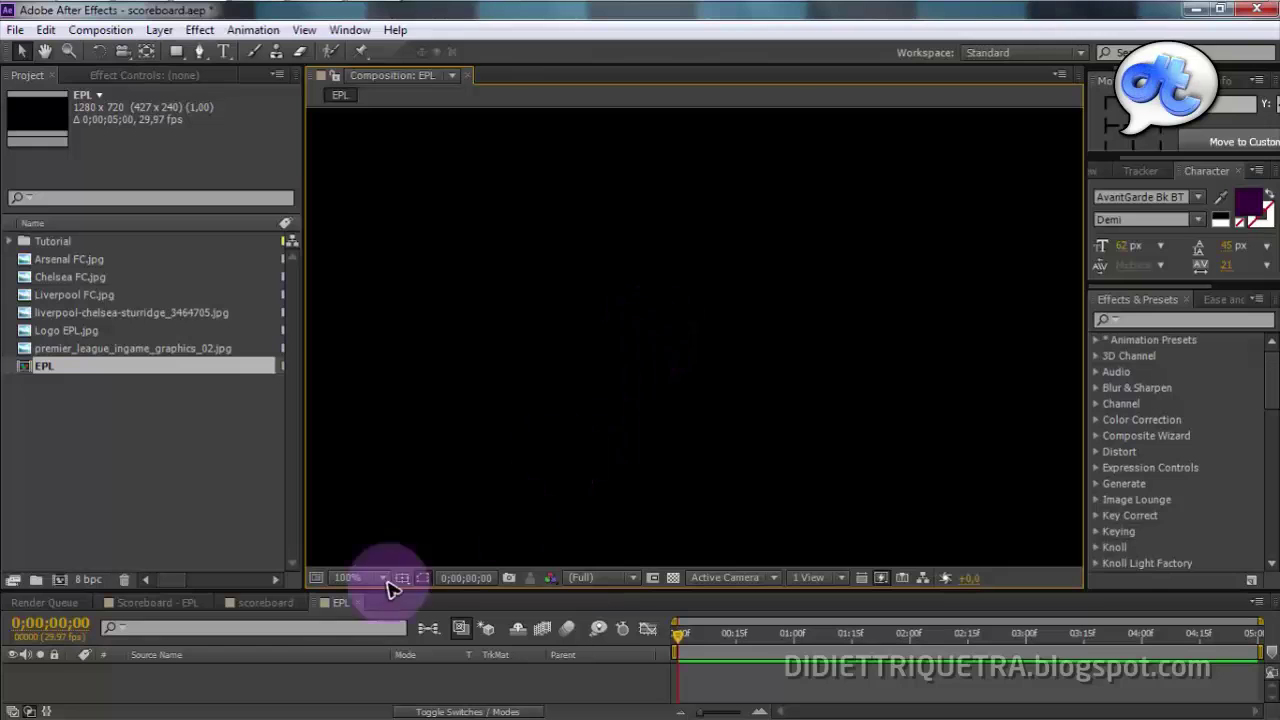
# Preview the finished scoreboard in the Scoreboard - EPL composition at 0;00;01;12, and return to the EPL composition.
pyautogui.click(152, 604)
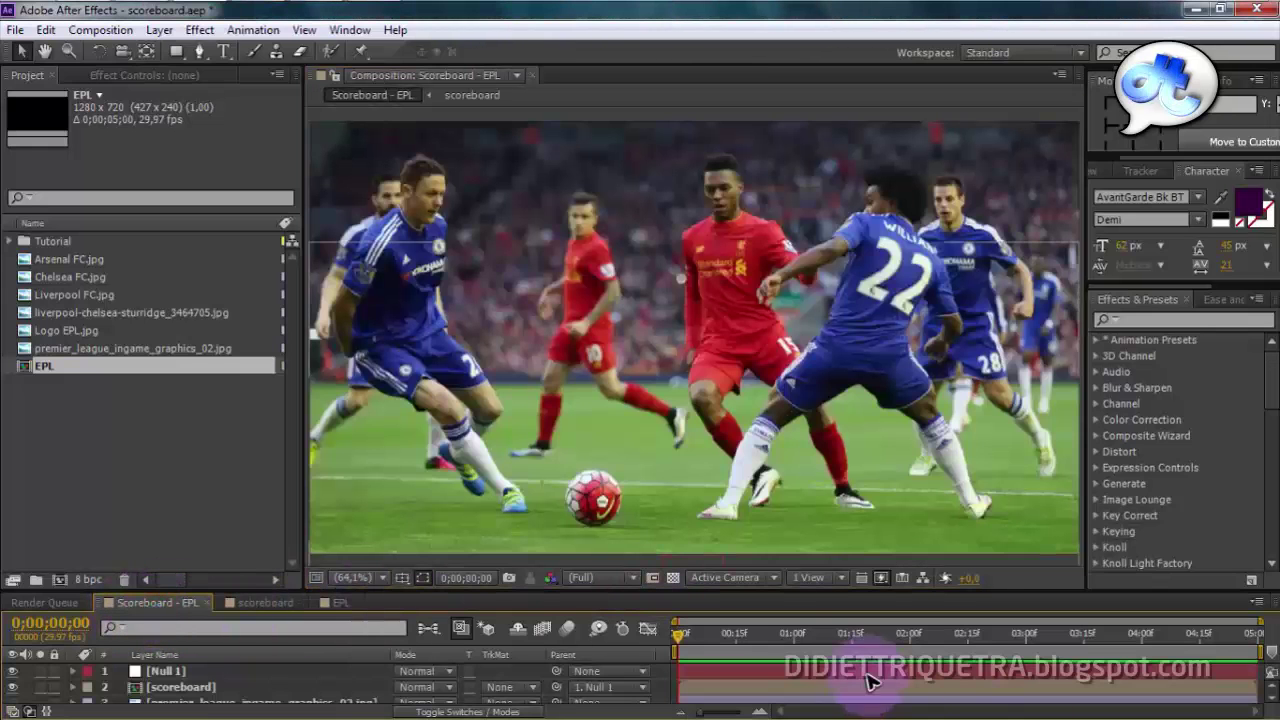
pyautogui.moveTo(757, 635); pyautogui.dragTo(848, 640)
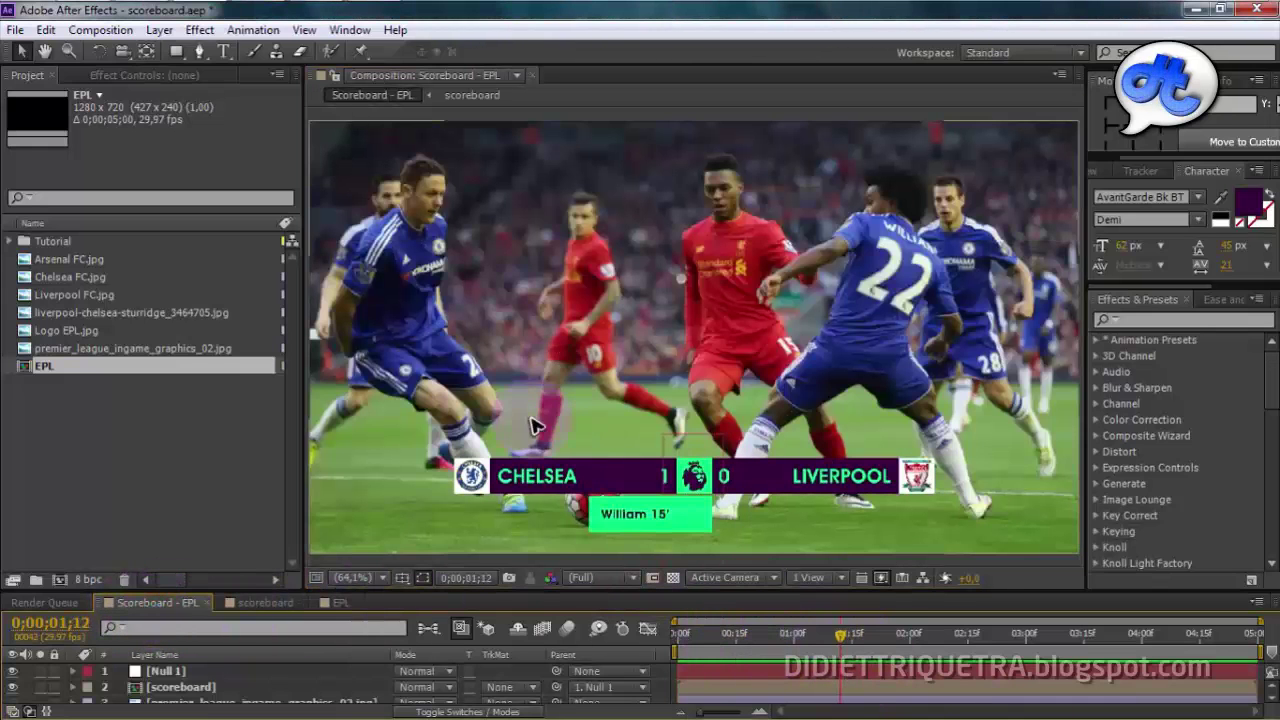
pyautogui.click(338, 603)
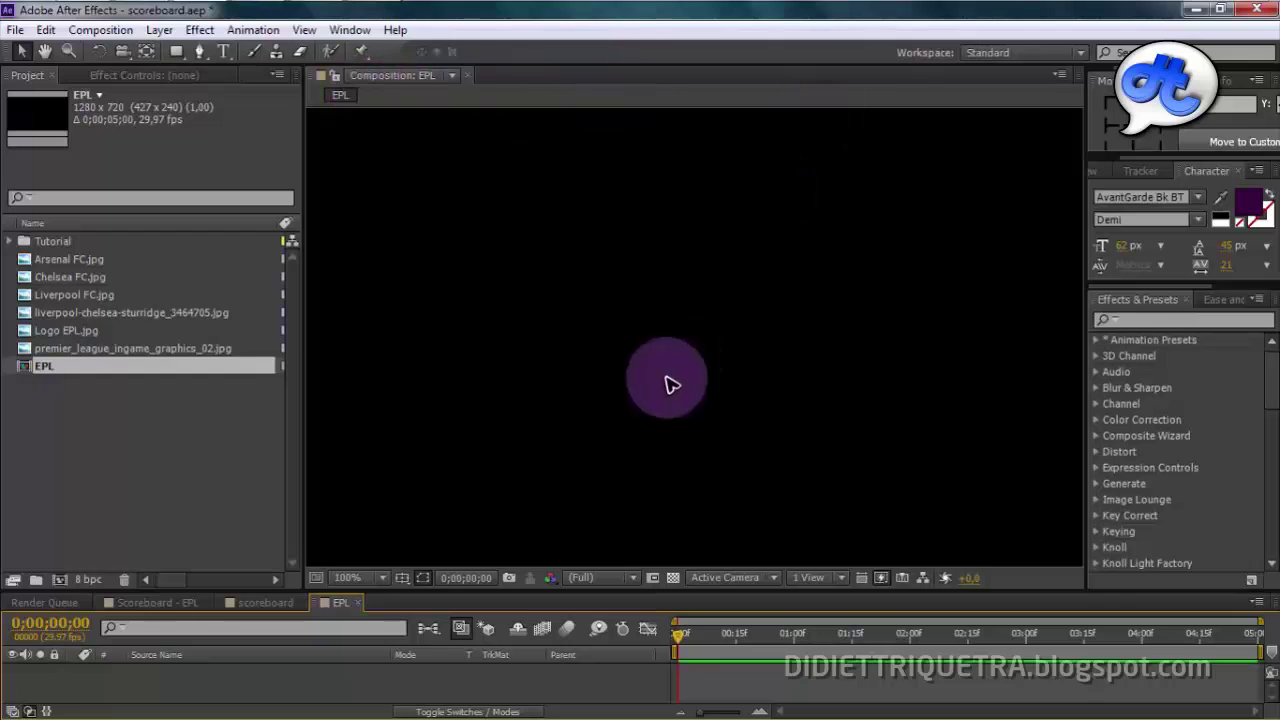
# Show the rulers in the EPL composition and set the view magnification to Fit.
pyautogui.hotkey('ctrl', 'r')
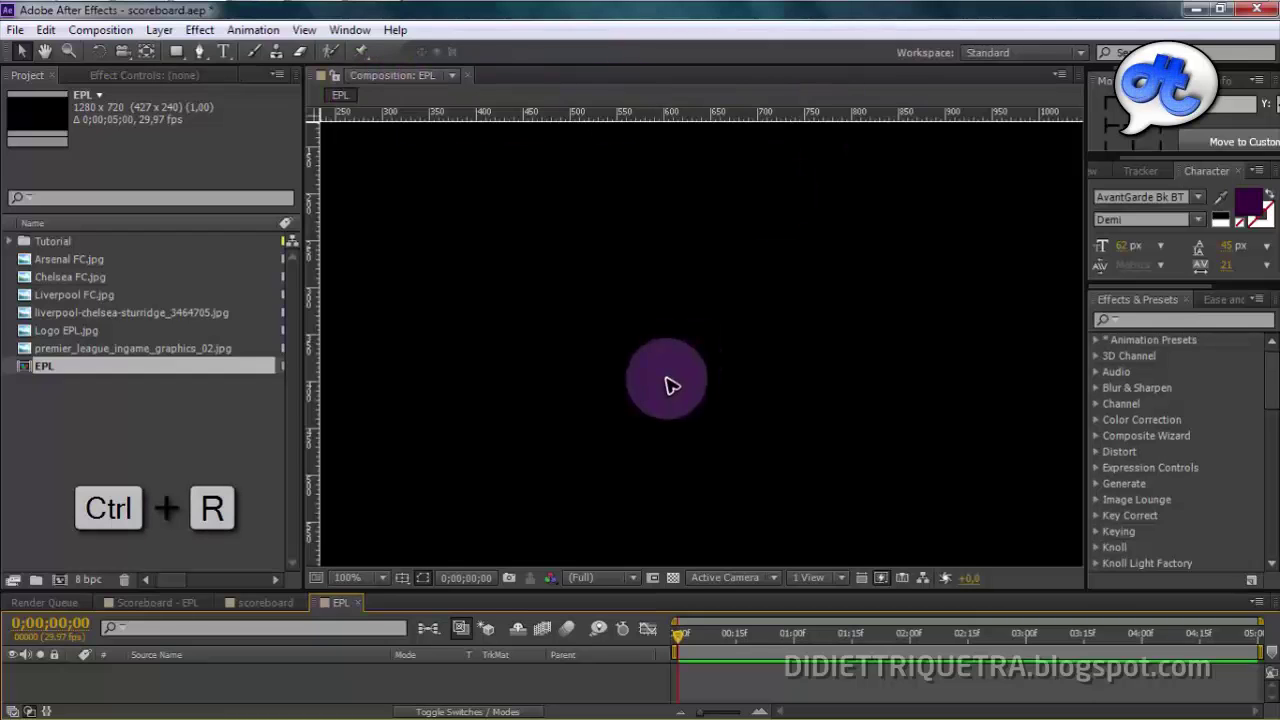
pyautogui.click(367, 584)
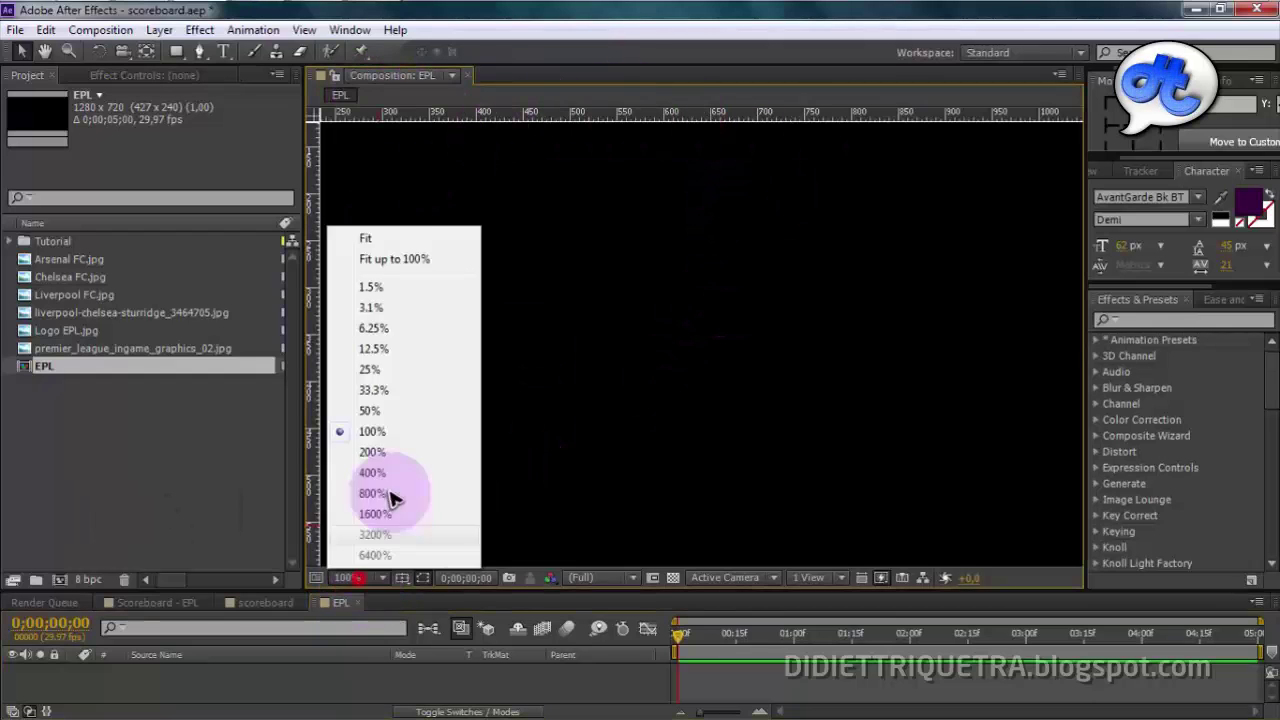
pyautogui.click(393, 237)
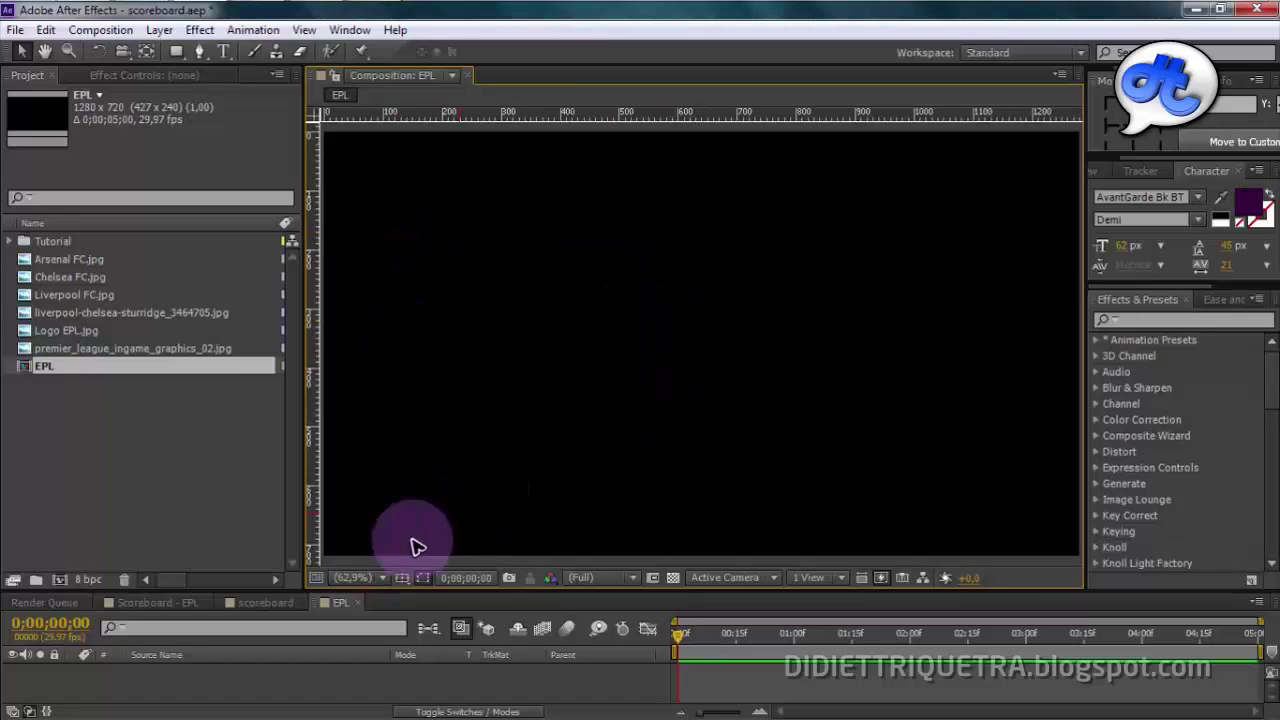
# Add the reference image premier_league_ingame_graphics_02.jpg to the EPL composition as a layer.
pyautogui.click(156, 500)
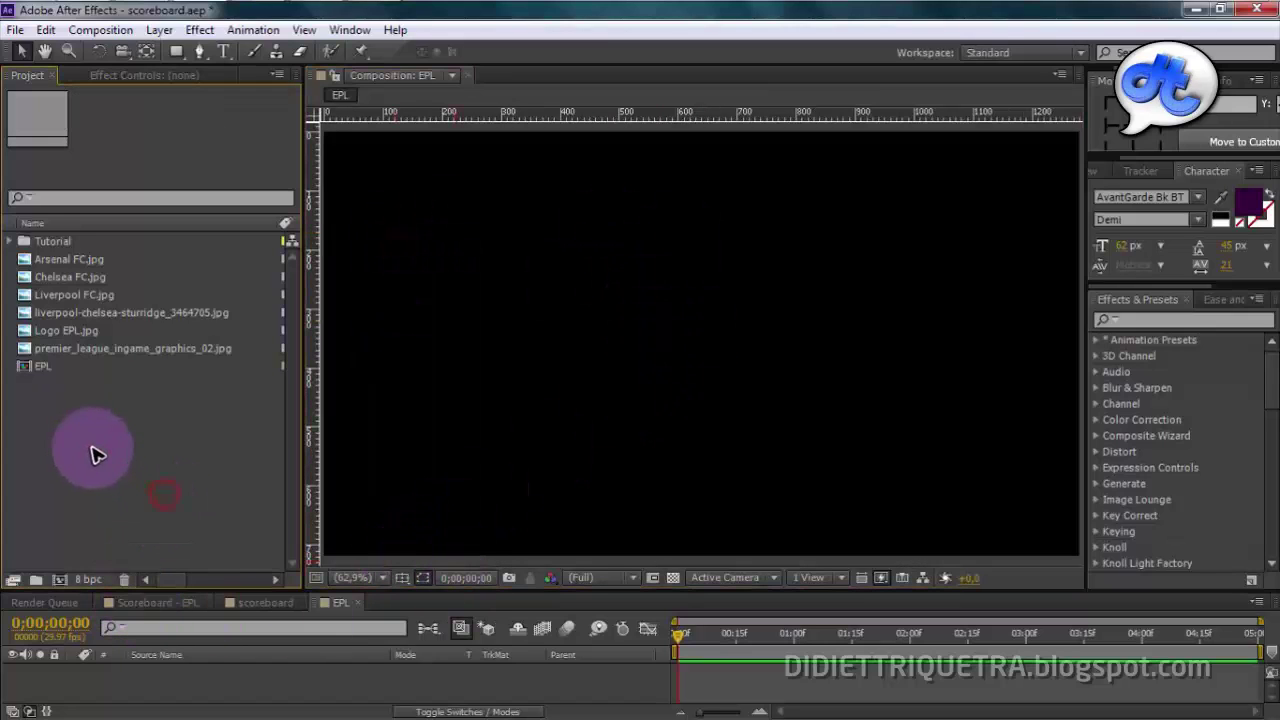
pyautogui.click(80, 258)
pyautogui.click(92, 275)
pyautogui.click(97, 313)
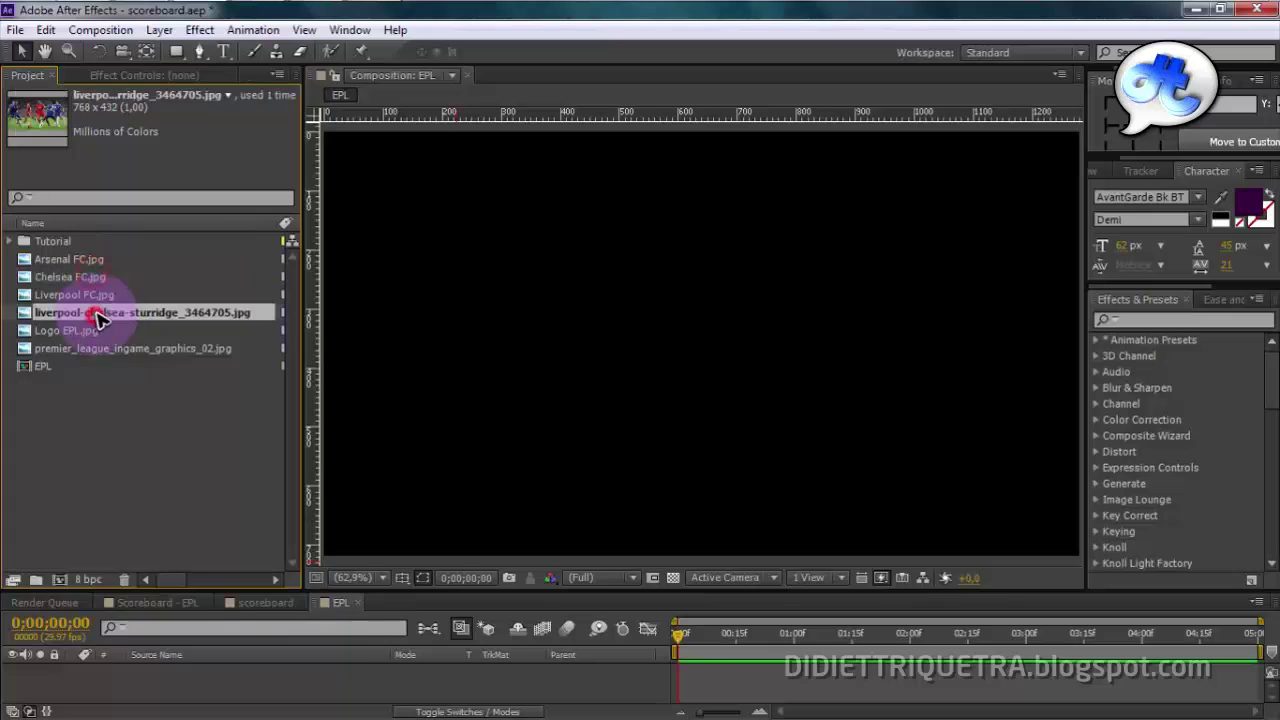
pyautogui.click(86, 330)
pyautogui.click(76, 350)
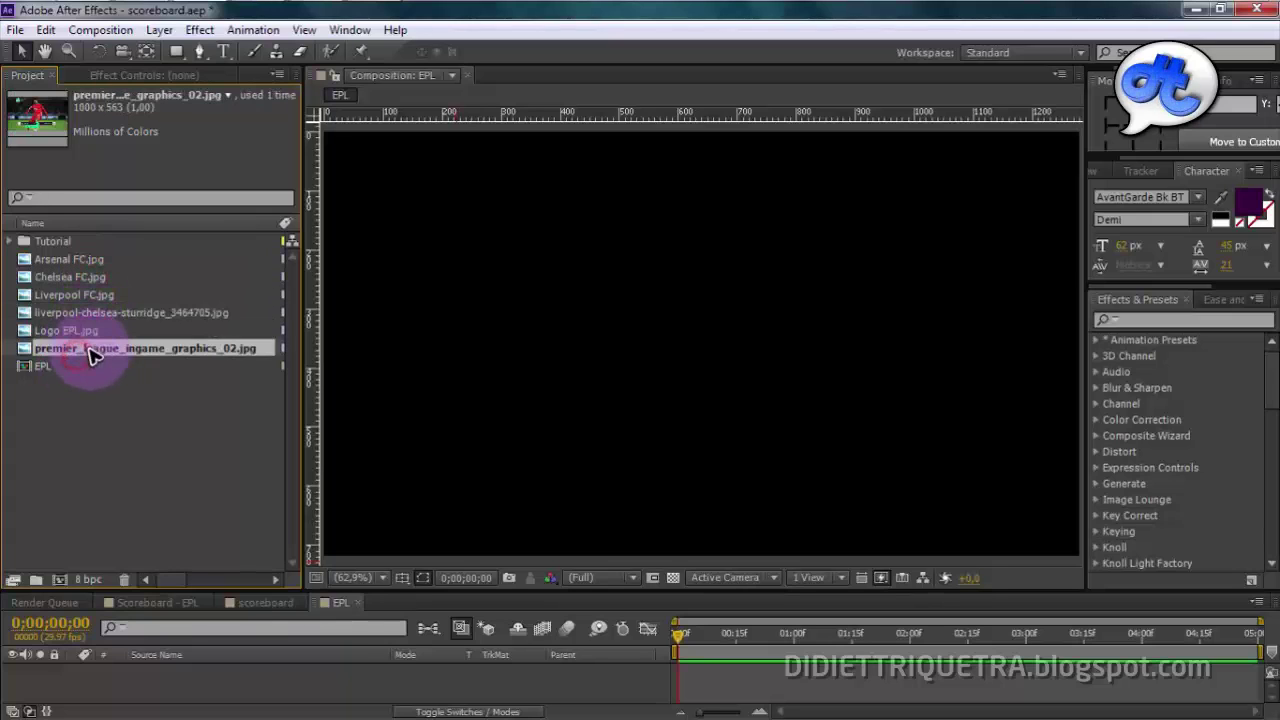
pyautogui.moveTo(90, 355); pyautogui.dragTo(842, 453)
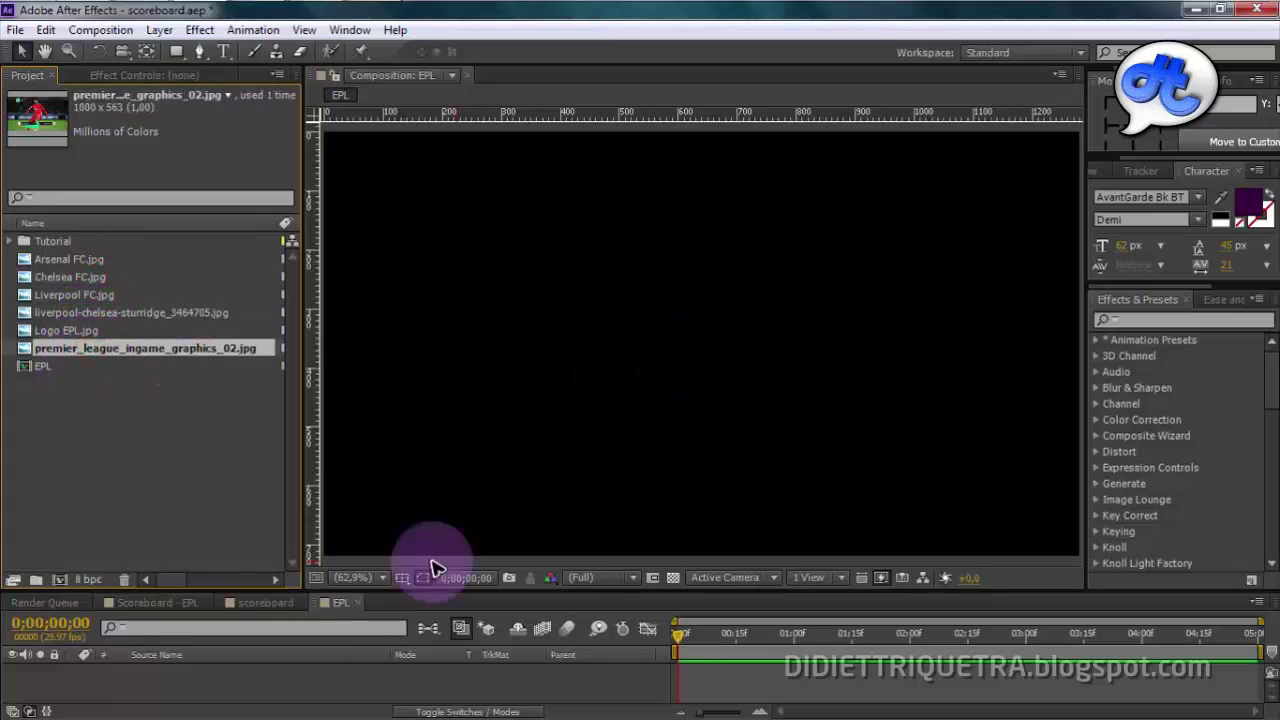
pyautogui.moveTo(112, 352); pyautogui.dragTo(234, 674)
pyautogui.moveTo(512, 580); pyautogui.dragTo(668, 392)
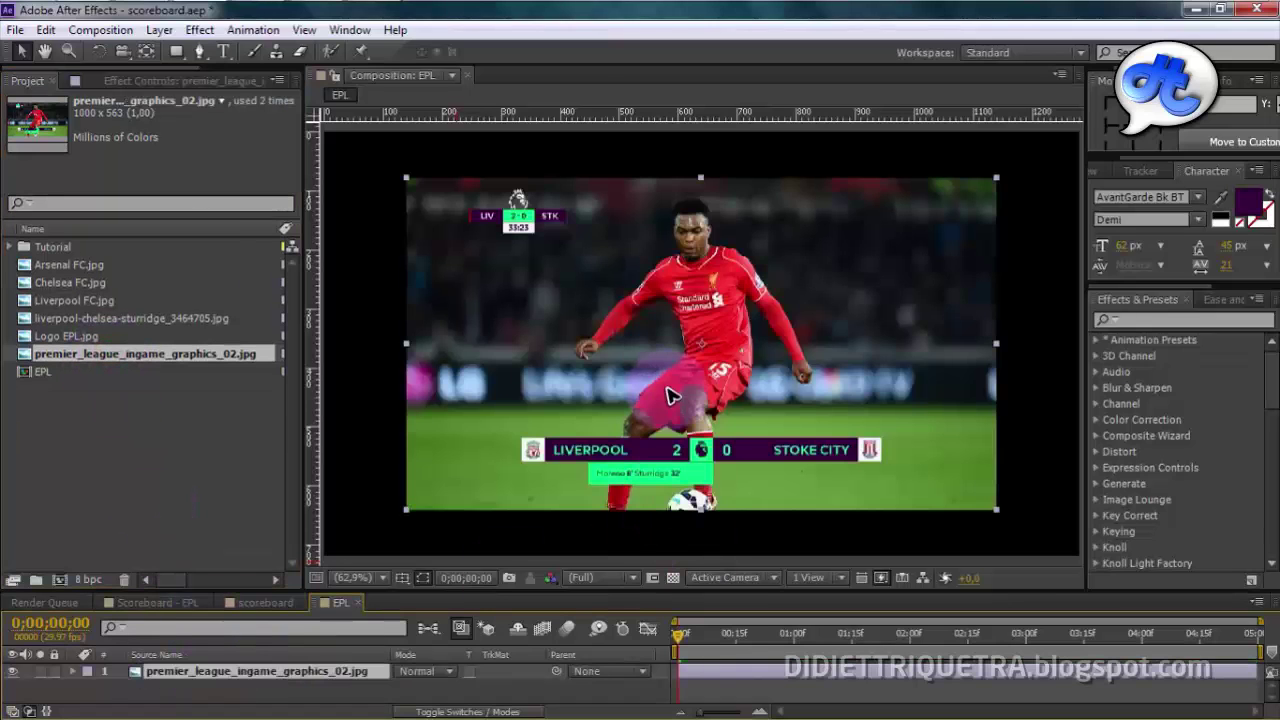
pyautogui.scroll(2, 765, 320)
pyautogui.scroll(-2, 775, 335)
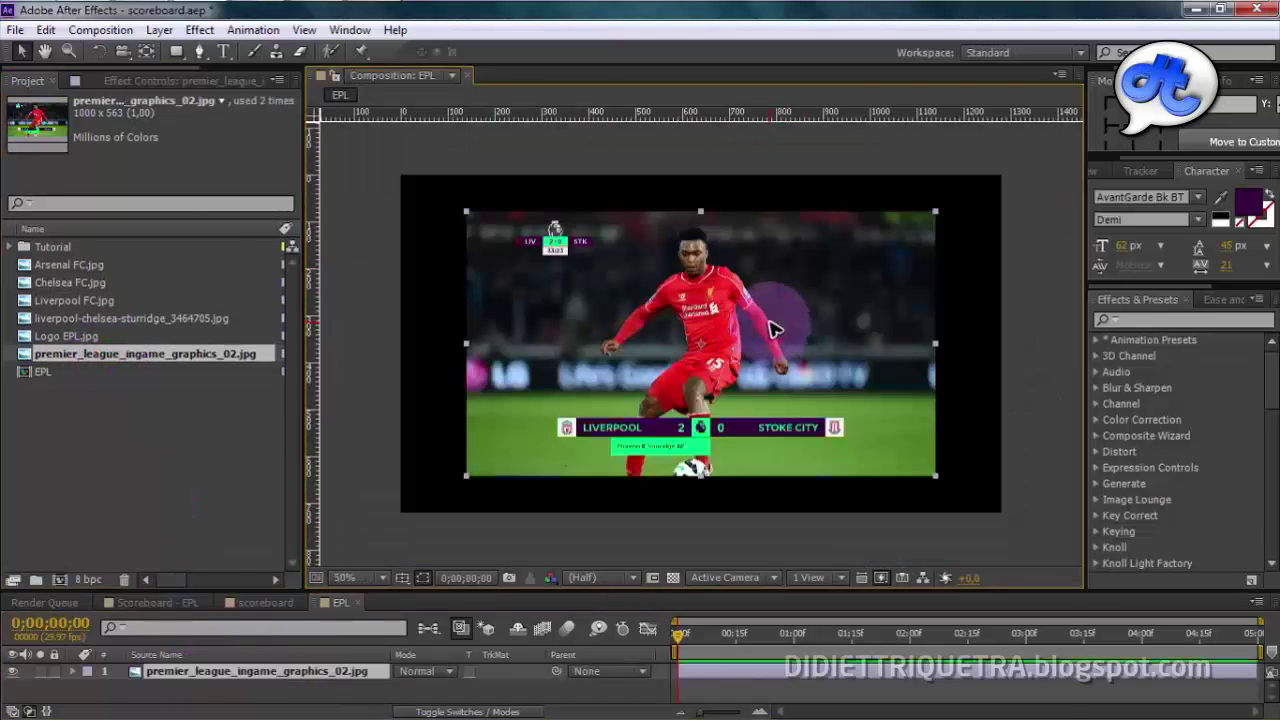
pyautogui.rightClick(774, 328)
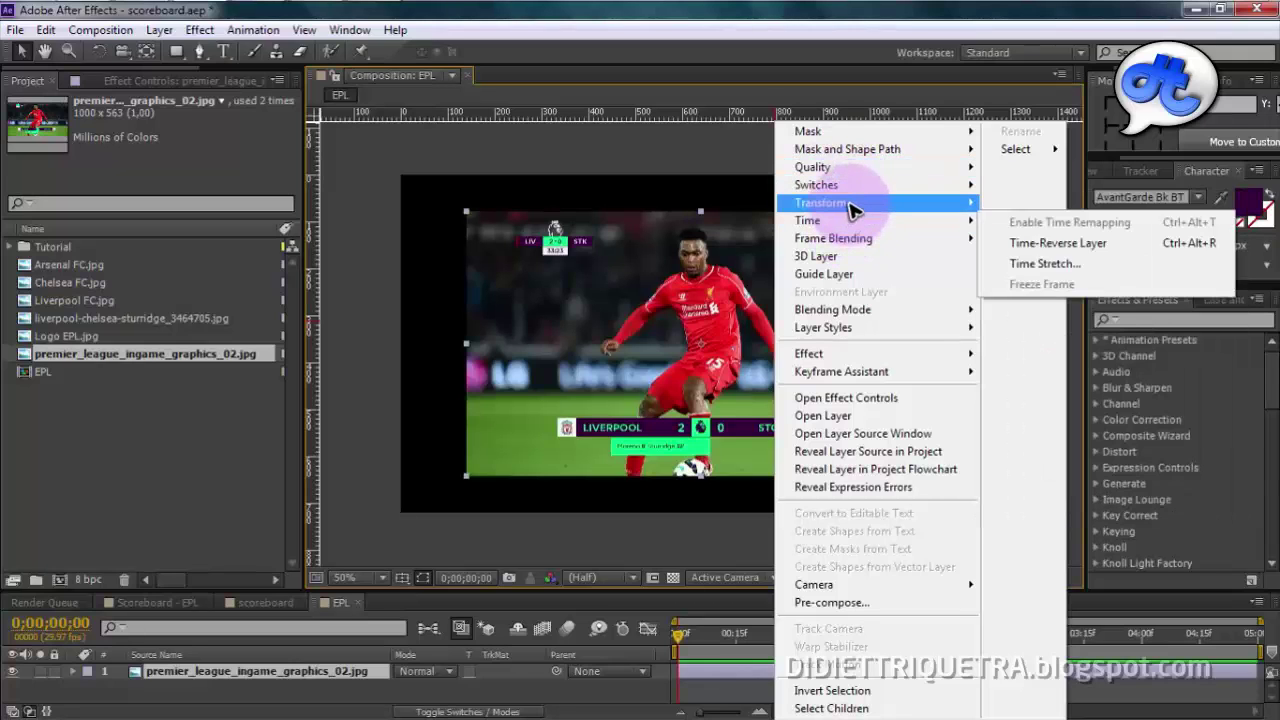
pyautogui.moveTo(835, 212)
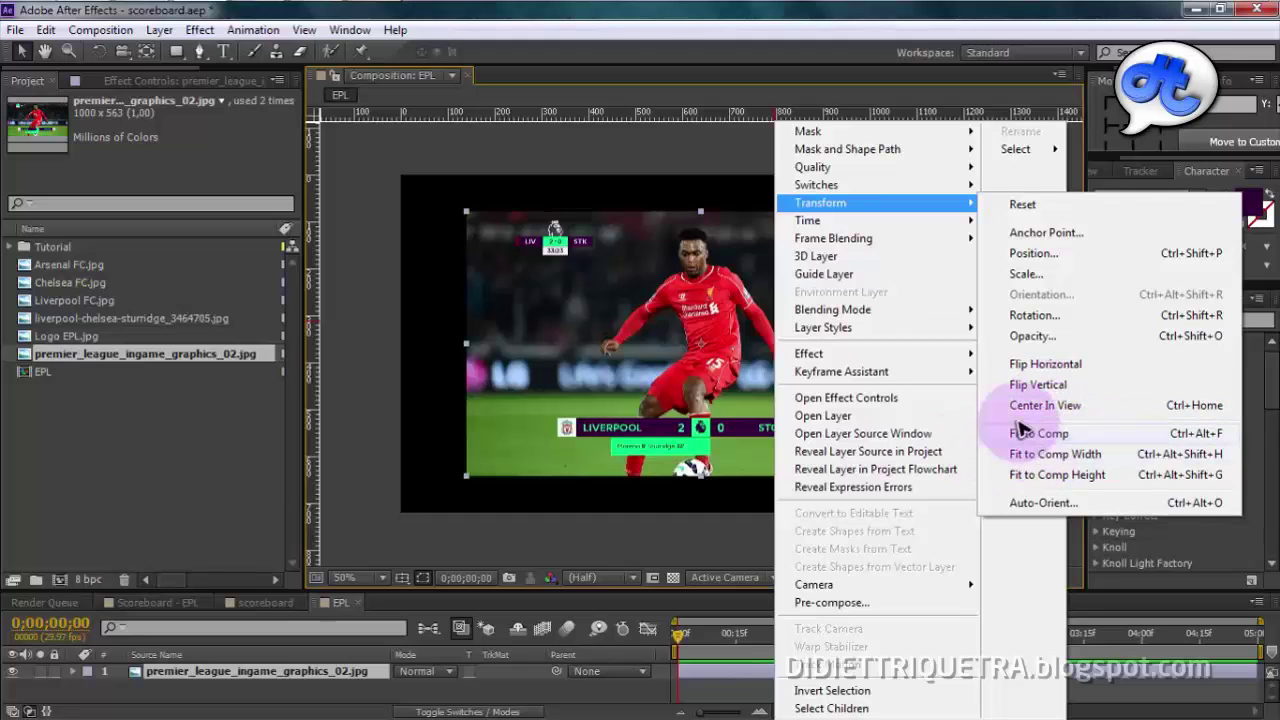
pyautogui.click(492, 245)
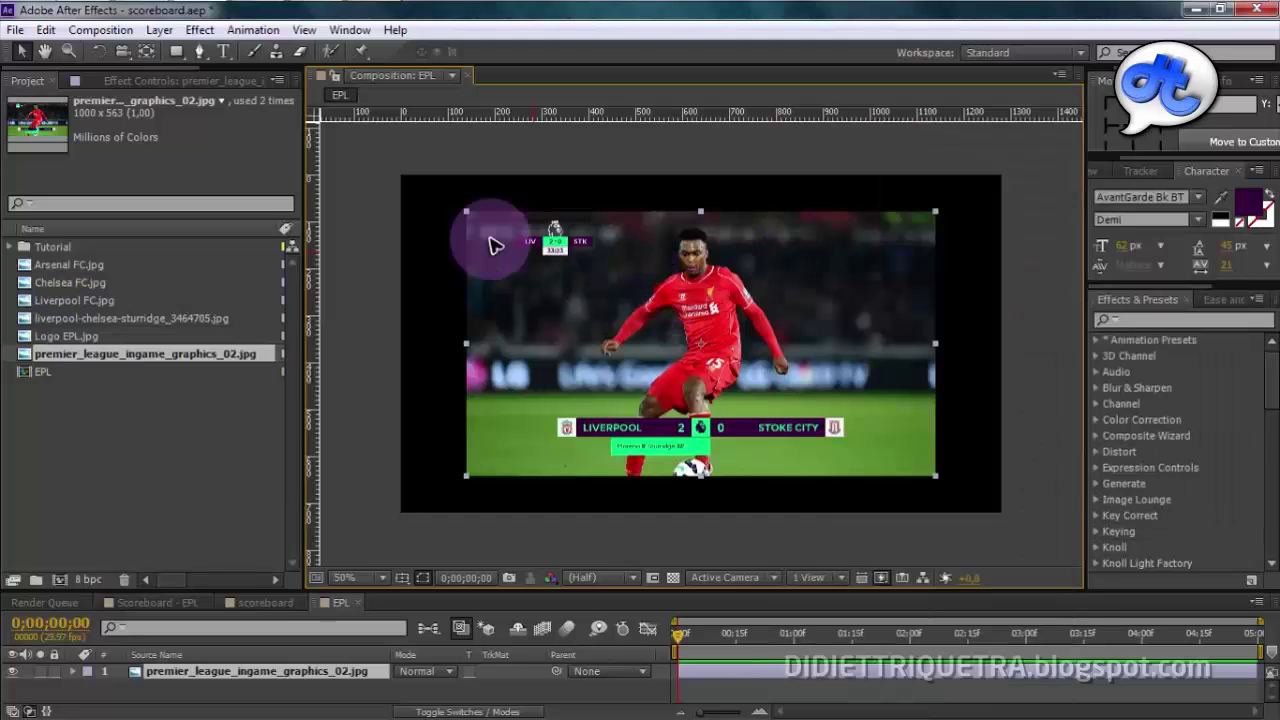
pyautogui.rightClick(706, 282)
pyautogui.rightClick(598, 298)
pyautogui.click(566, 300)
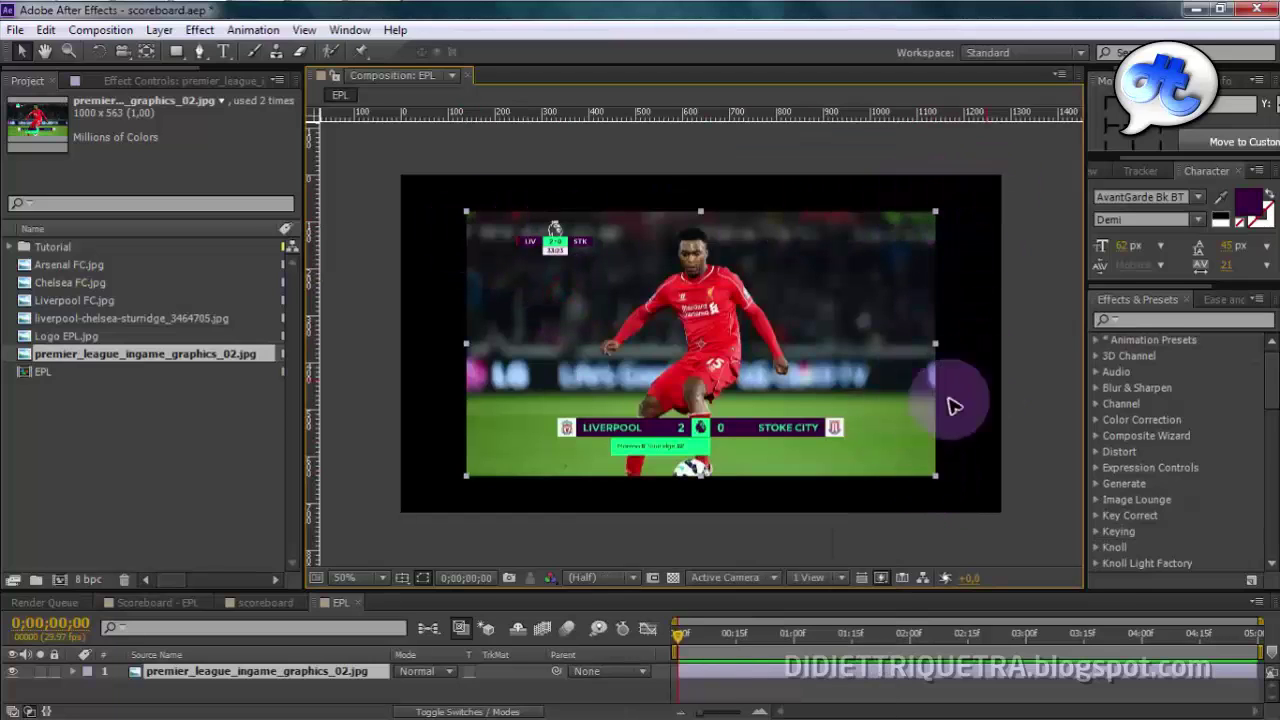
# Scale the reference image layer to the full frame with Fit to Comp, and deselect it.
pyautogui.rightClick(779, 304)
pyautogui.moveTo(806, 205)
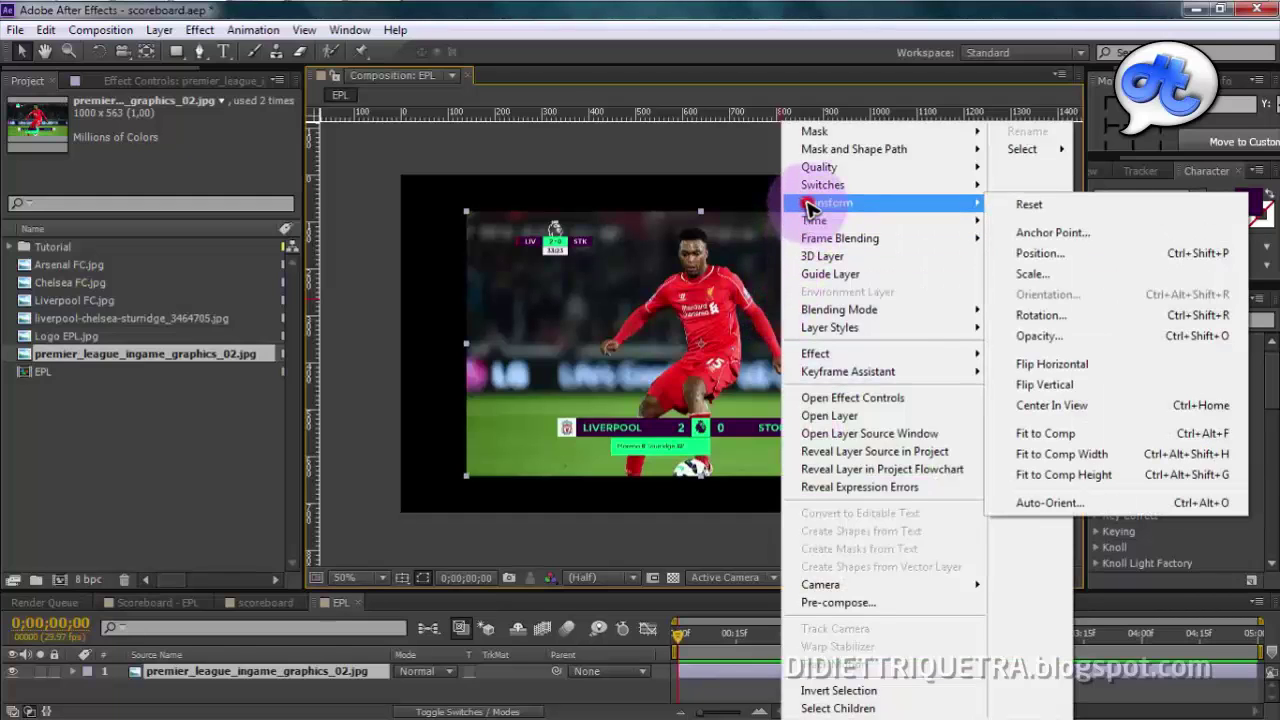
pyautogui.click(1040, 436)
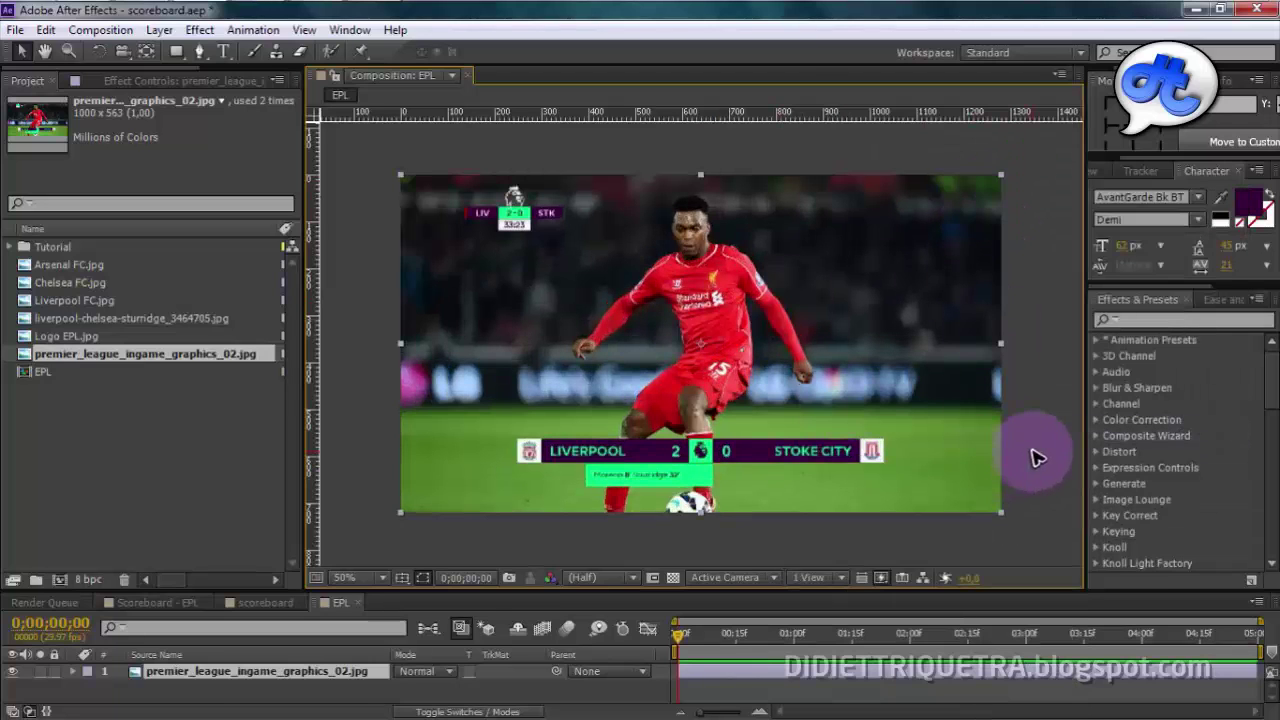
pyautogui.click(1036, 456)
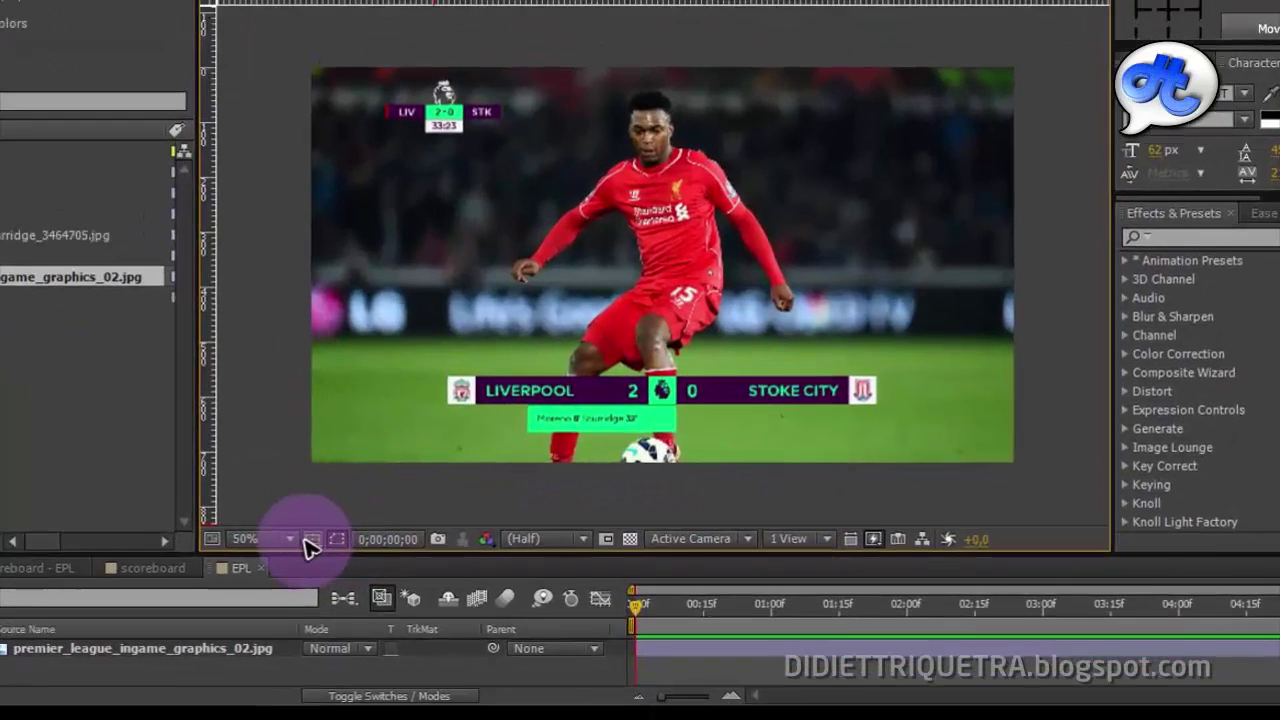
# Display the grid over the EPL composition.
pyautogui.click(401, 578)
pyautogui.click(282, 527)
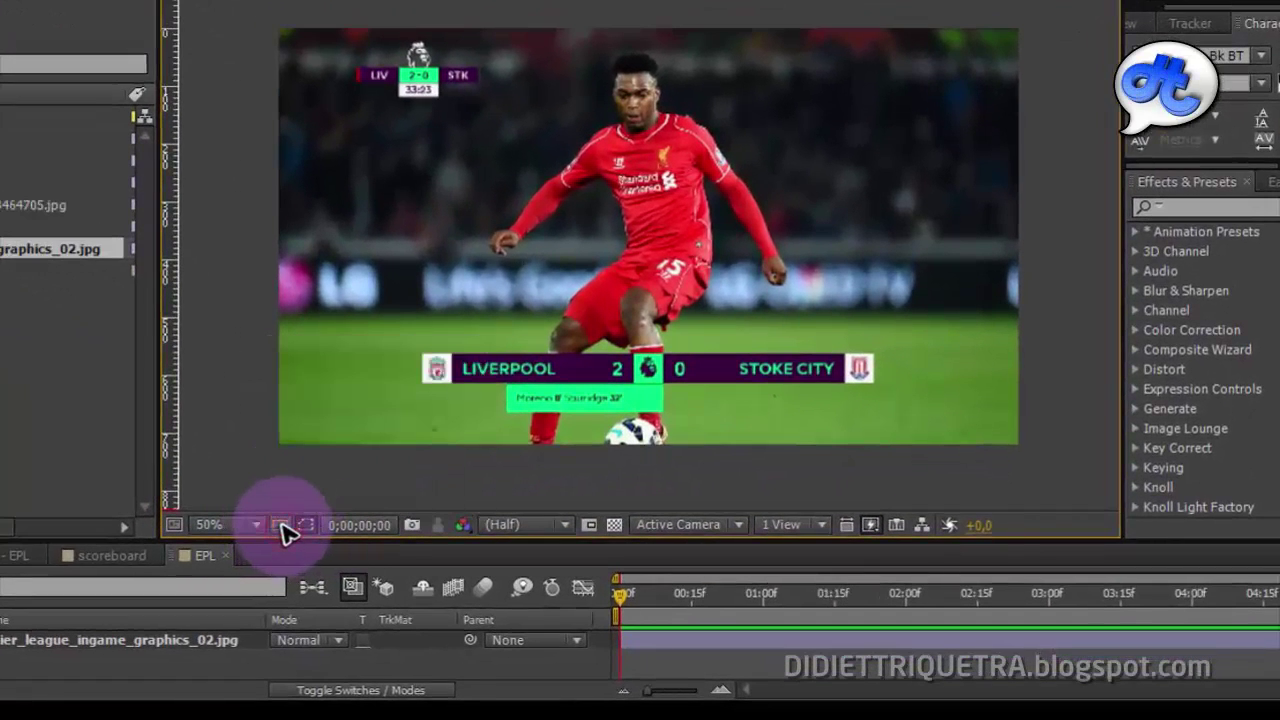
pyautogui.click(282, 526)
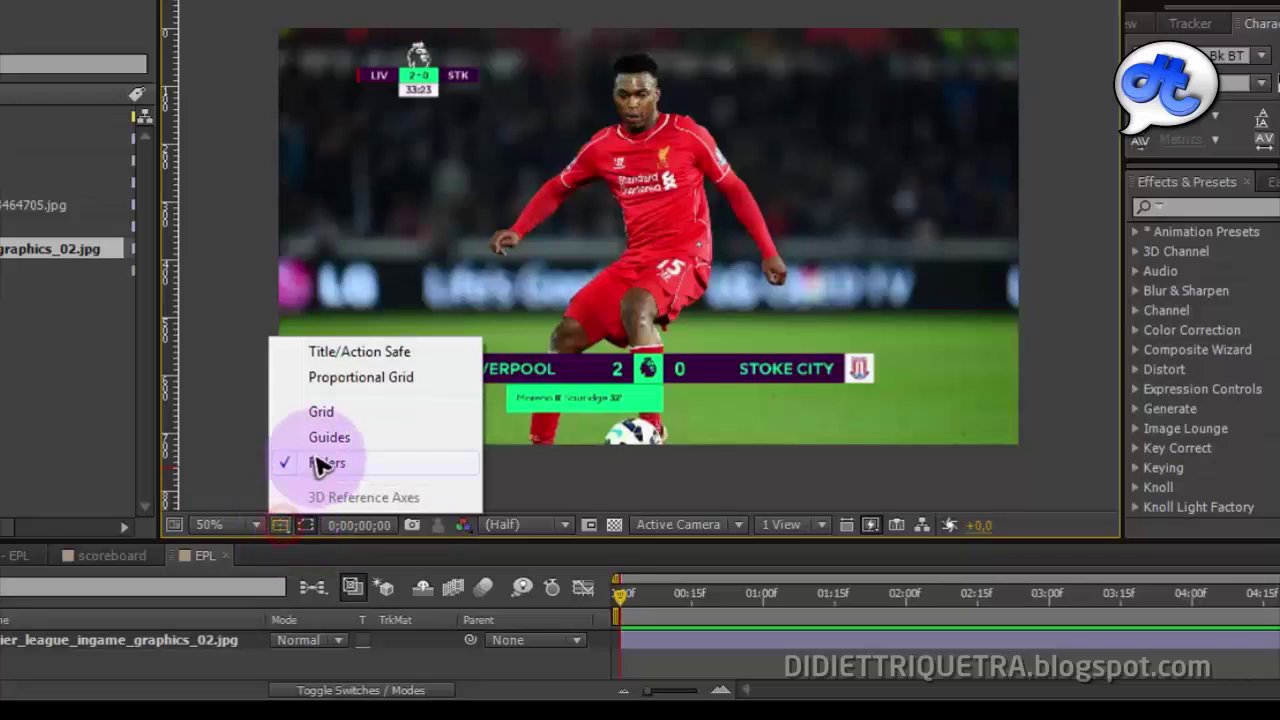
pyautogui.click(325, 413)
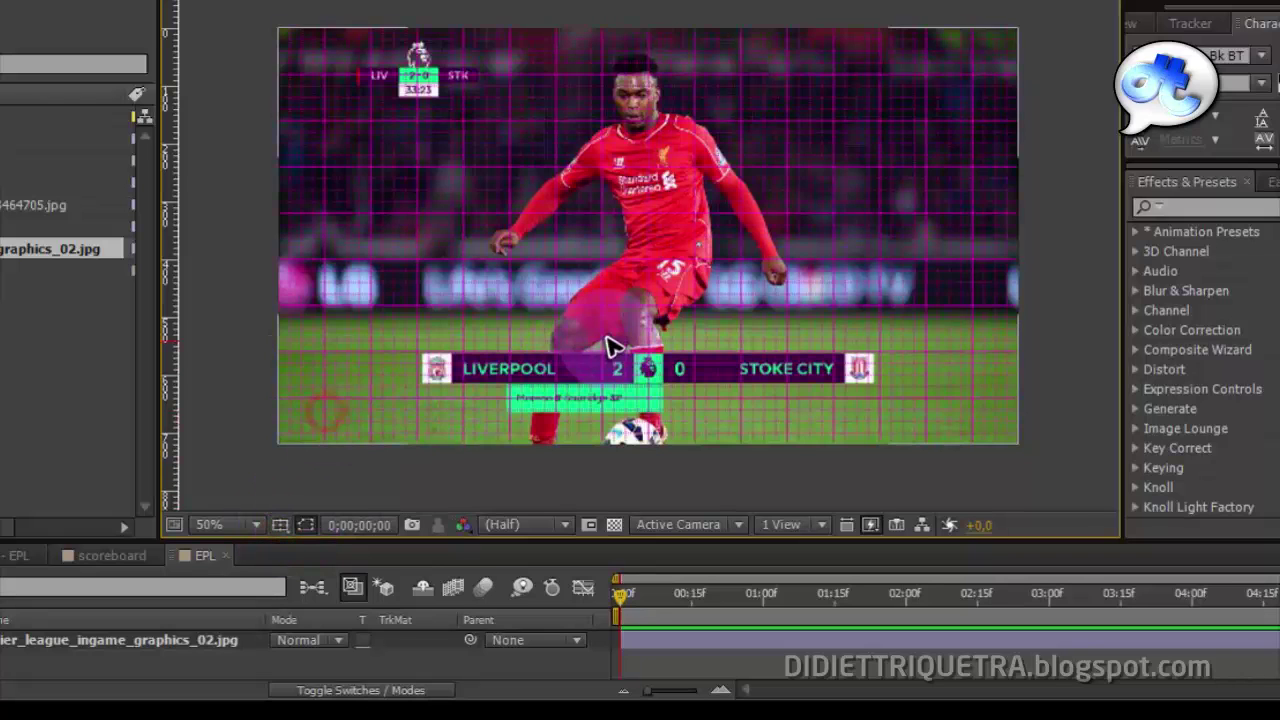
# Examine how the reference scoreboard's bars, team names and crest boxes line up with the grid.
pyautogui.scroll(2, 603, 346)
pyautogui.moveTo(900, 374); pyautogui.dragTo(900, 148)
pyautogui.moveTo(902, 214); pyautogui.dragTo(643, 144)
pyautogui.scroll(2, 740, 194)
pyautogui.scroll(-1, 760, 194)
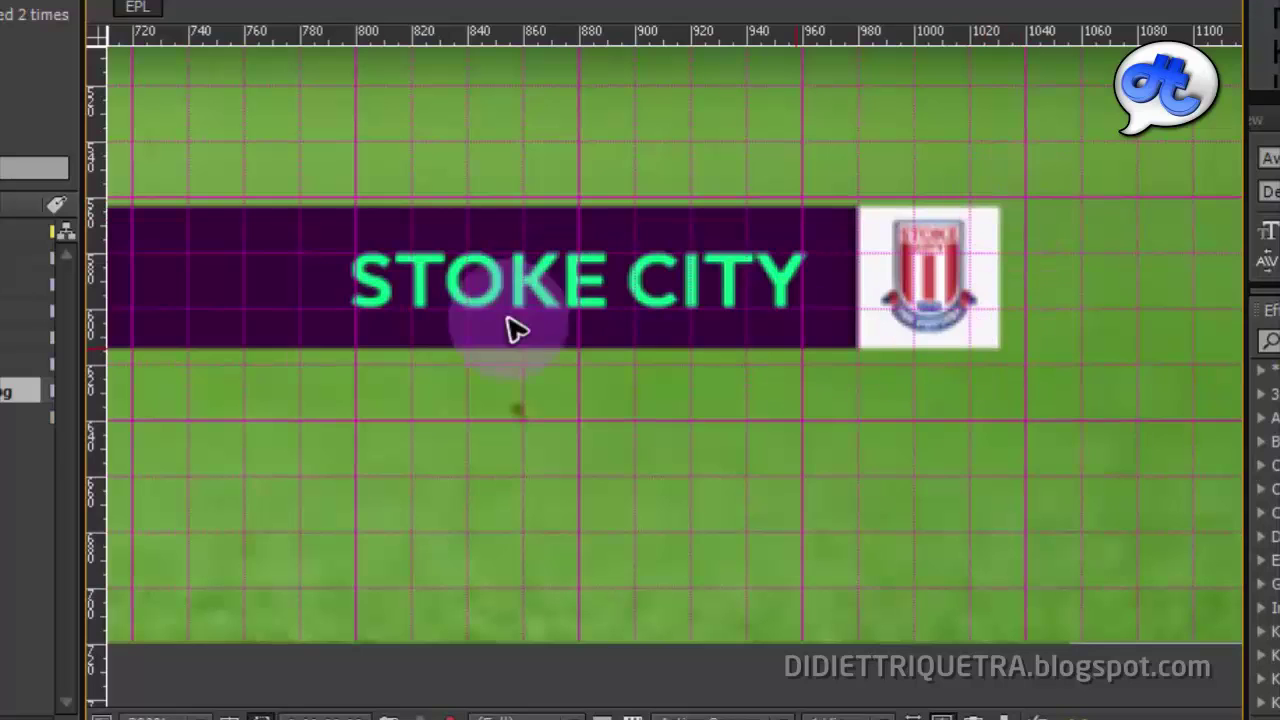
pyautogui.scroll(1, 855, 211)
pyautogui.moveTo(852, 204); pyautogui.dragTo(805, 448)
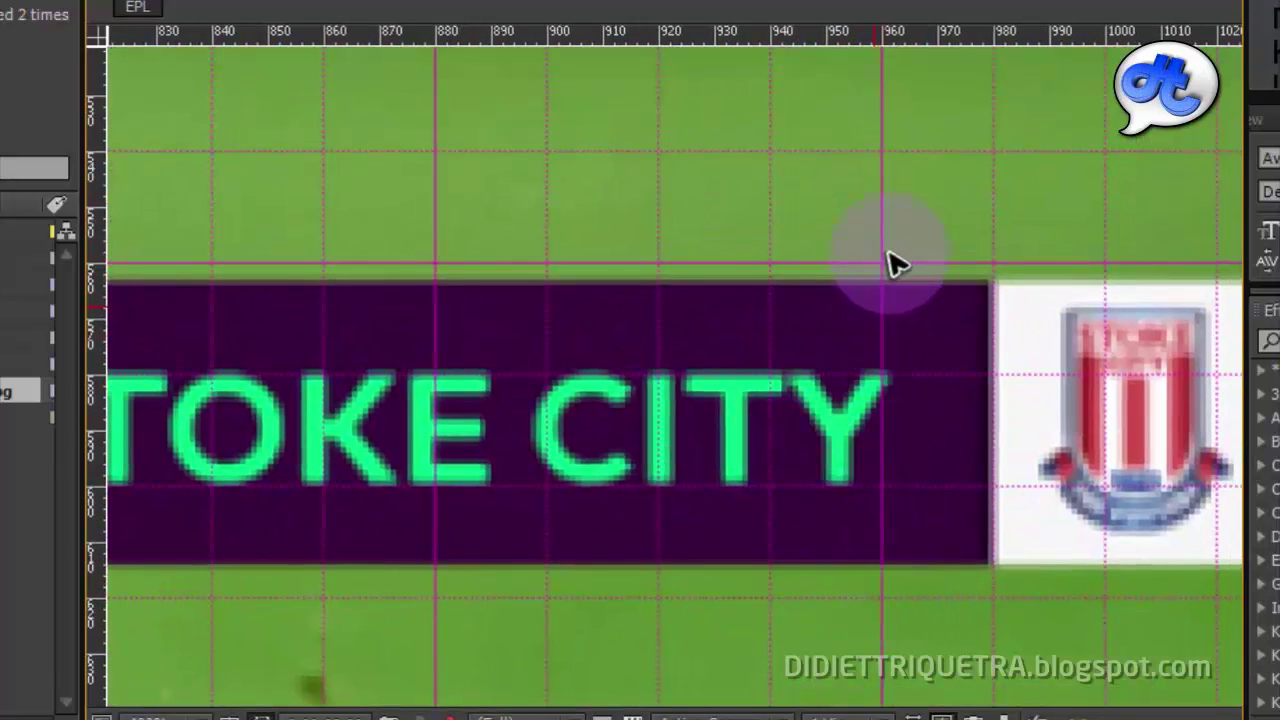
pyautogui.scroll(-1, 700, 394)
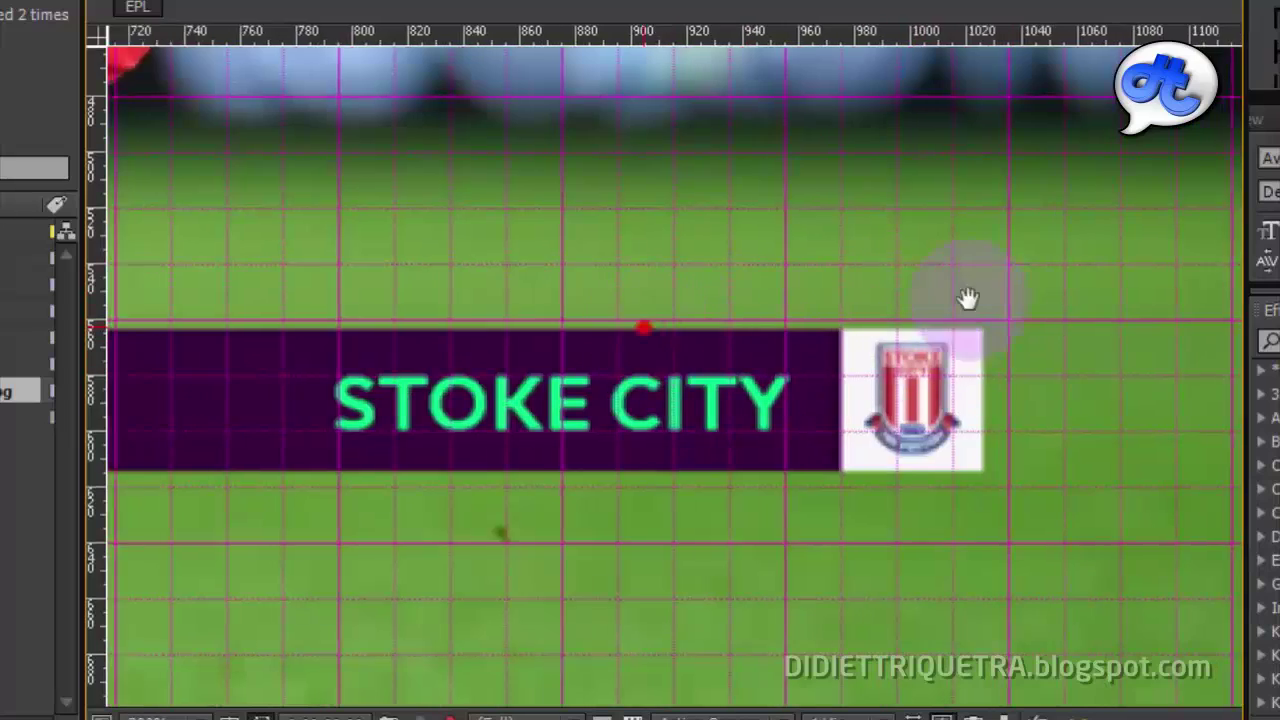
pyautogui.scroll(-1, 966, 297)
pyautogui.moveTo(521, 288); pyautogui.dragTo(840, 302)
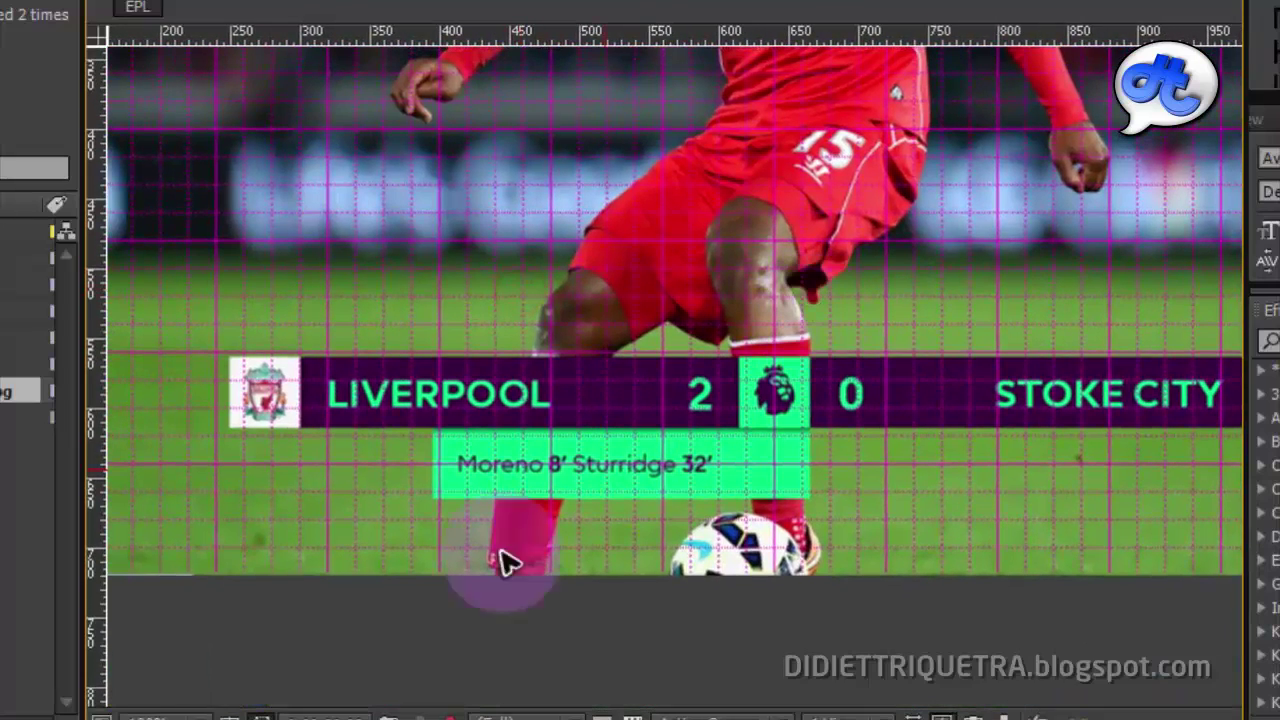
pyautogui.rightClick(349, 625)
pyautogui.click(290, 588)
pyautogui.click(230, 717)
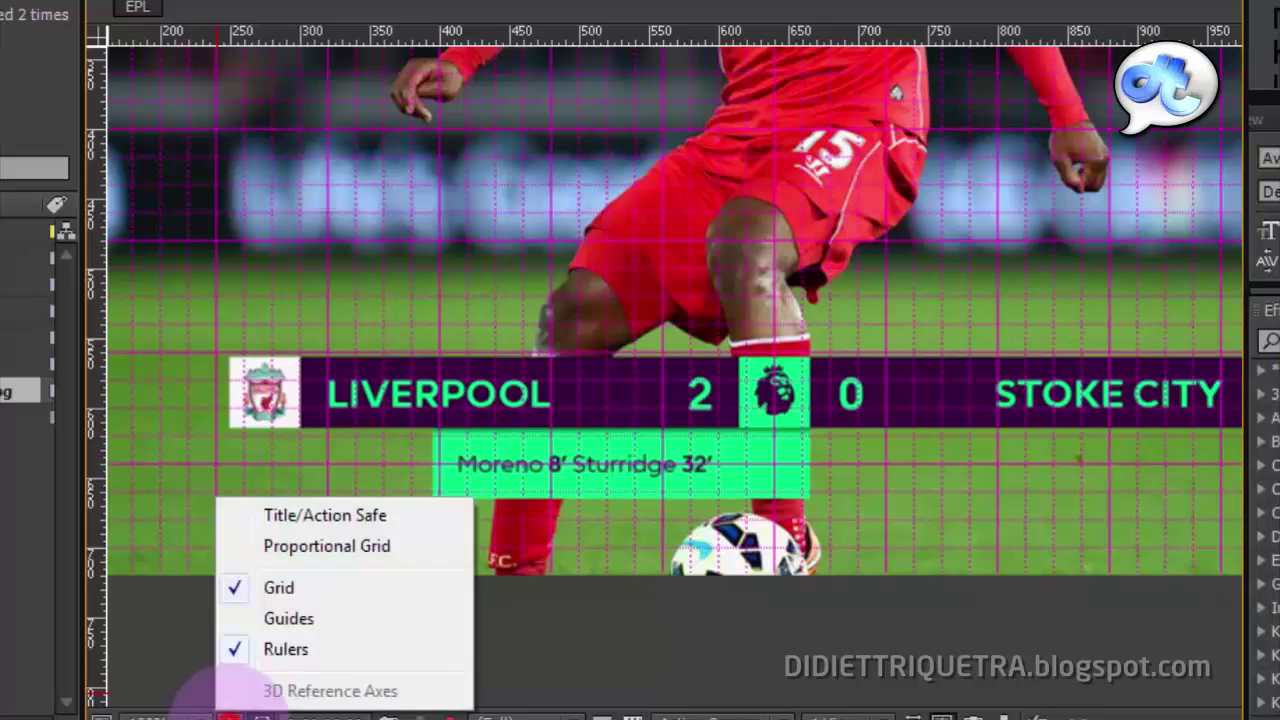
pyautogui.click(230, 717)
# Place horizontal guides on the grid lines at about 560 px and 620 px, above and below the scoreboard bar.
pyautogui.scroll(1, 590, 130)
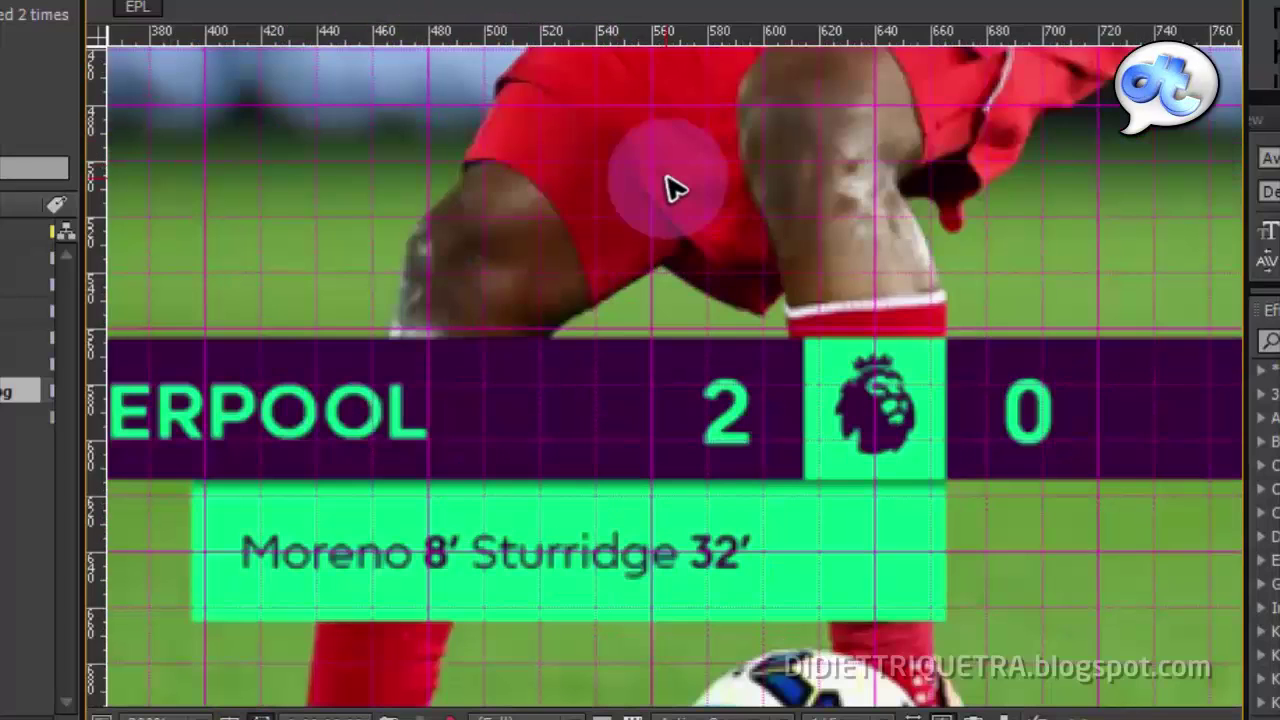
pyautogui.moveTo(700, 32); pyautogui.dragTo(671, 328)
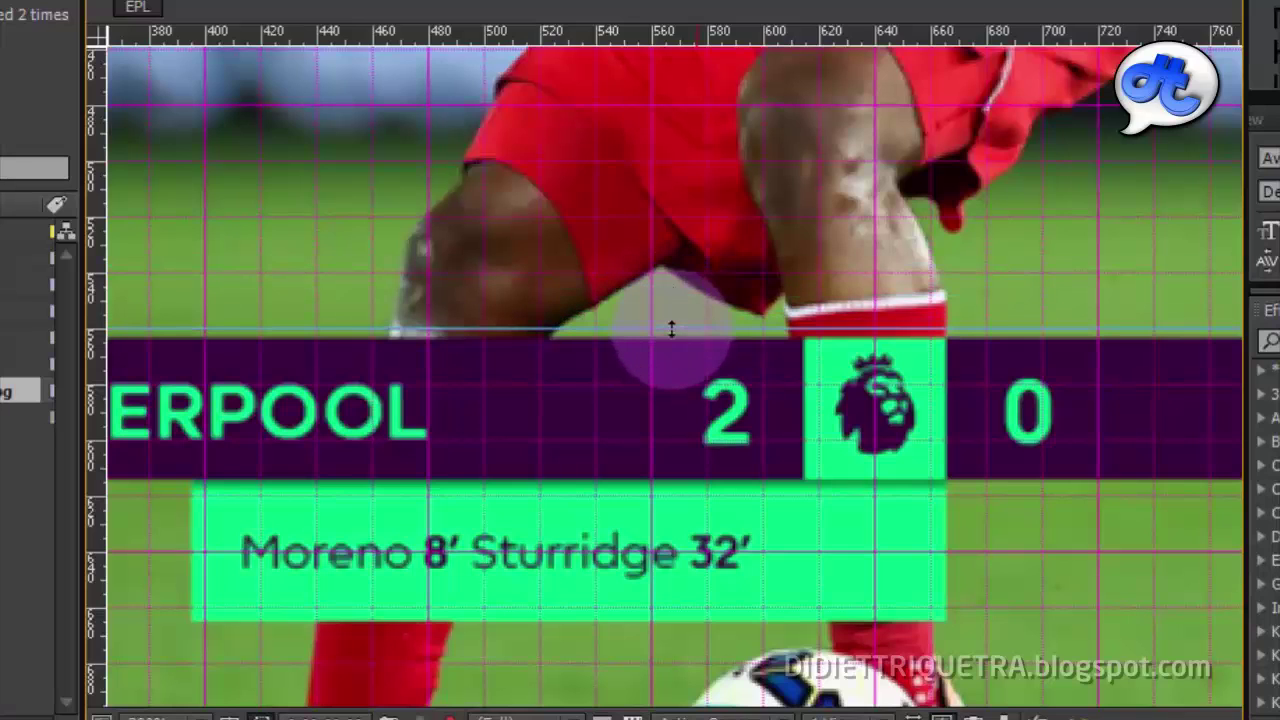
pyautogui.moveTo(688, 32); pyautogui.dragTo(671, 497)
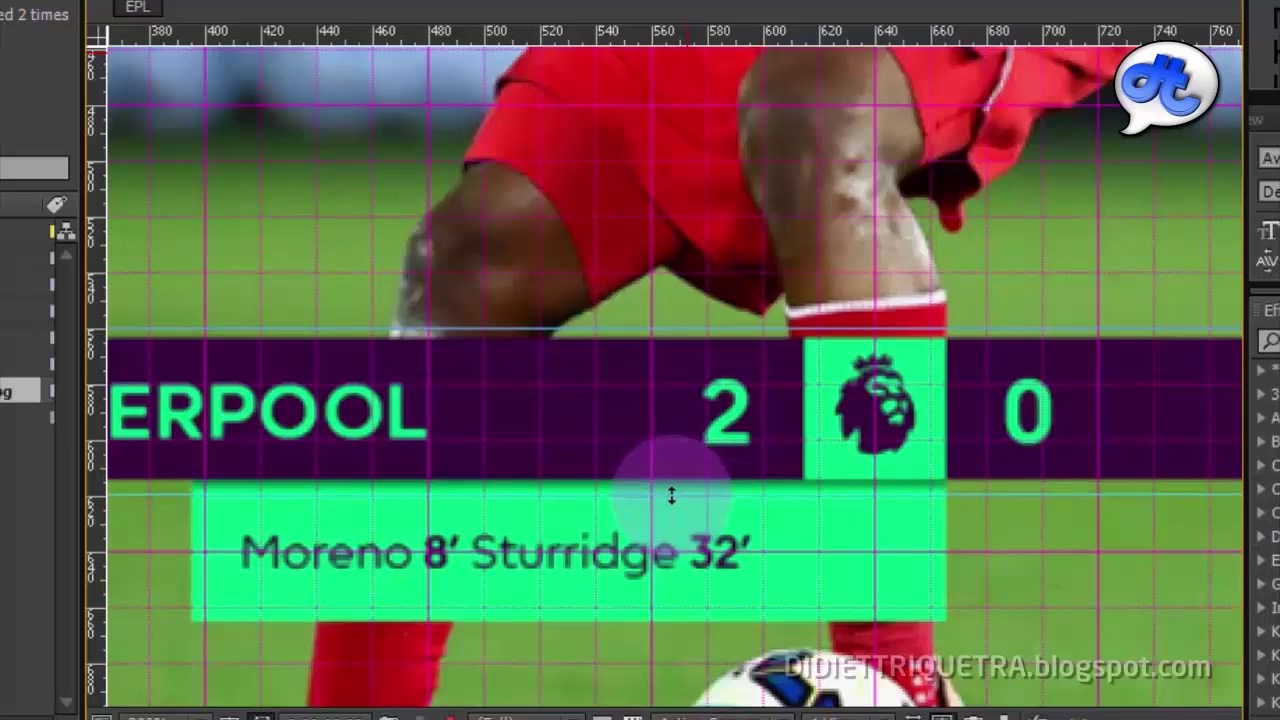
# Place vertical guides at 240 px and 300 px on either side of the Liverpool crest box.
pyautogui.scroll(2, 687, 475)
pyautogui.scroll(-1, 688, 470)
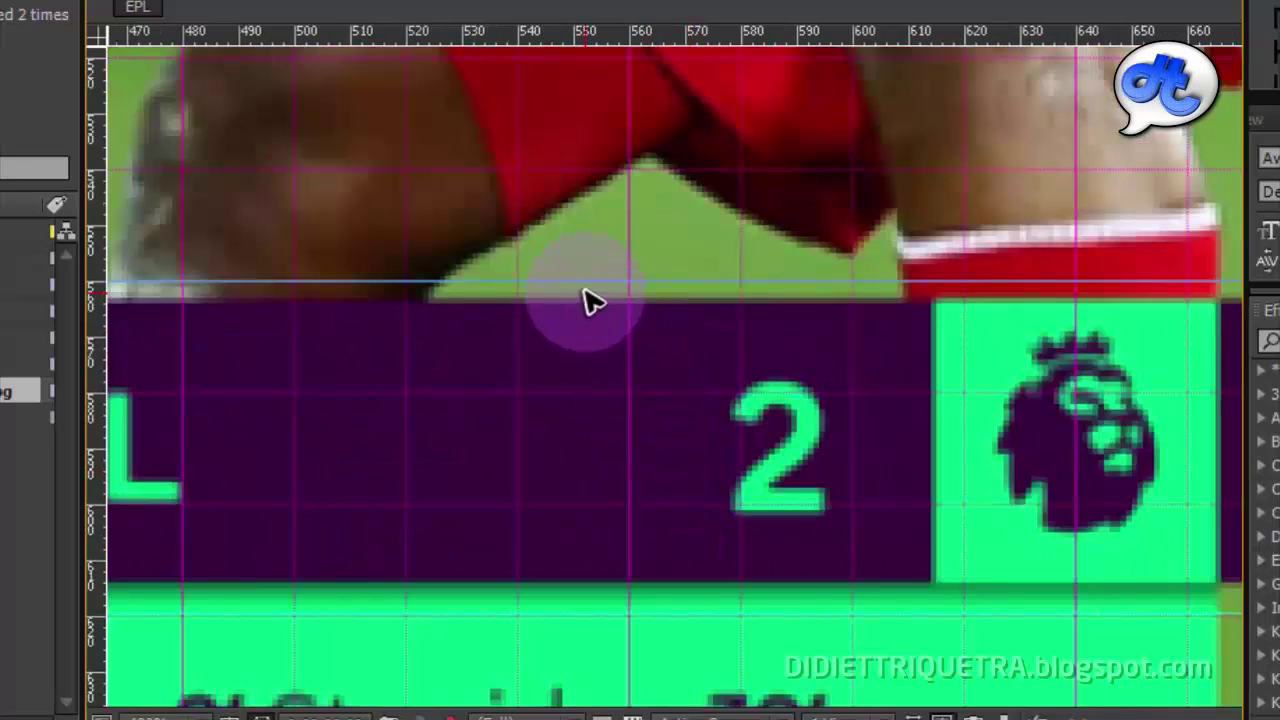
pyautogui.moveTo(603, 426); pyautogui.dragTo(837, 257)
pyautogui.moveTo(186, 331); pyautogui.dragTo(694, 348)
pyautogui.moveTo(466, 366); pyautogui.dragTo(565, 363)
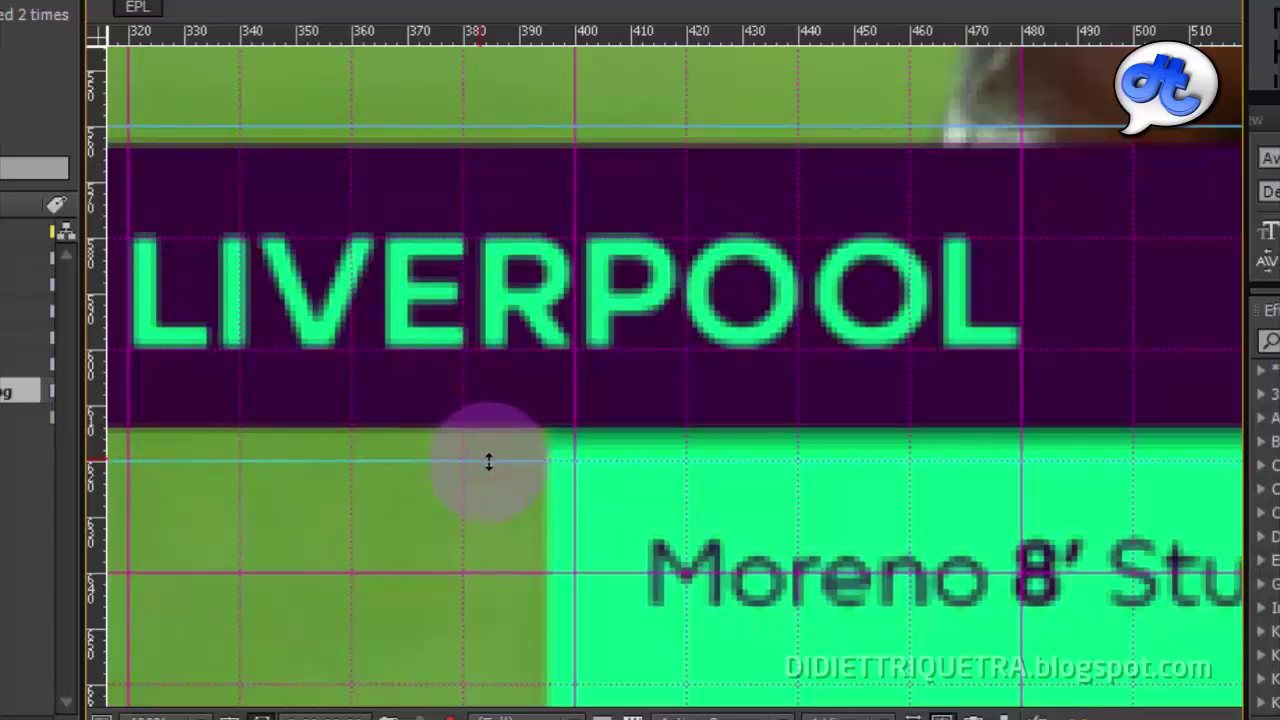
pyautogui.moveTo(467, 288); pyautogui.dragTo(924, 278)
pyautogui.moveTo(331, 291); pyautogui.dragTo(711, 312)
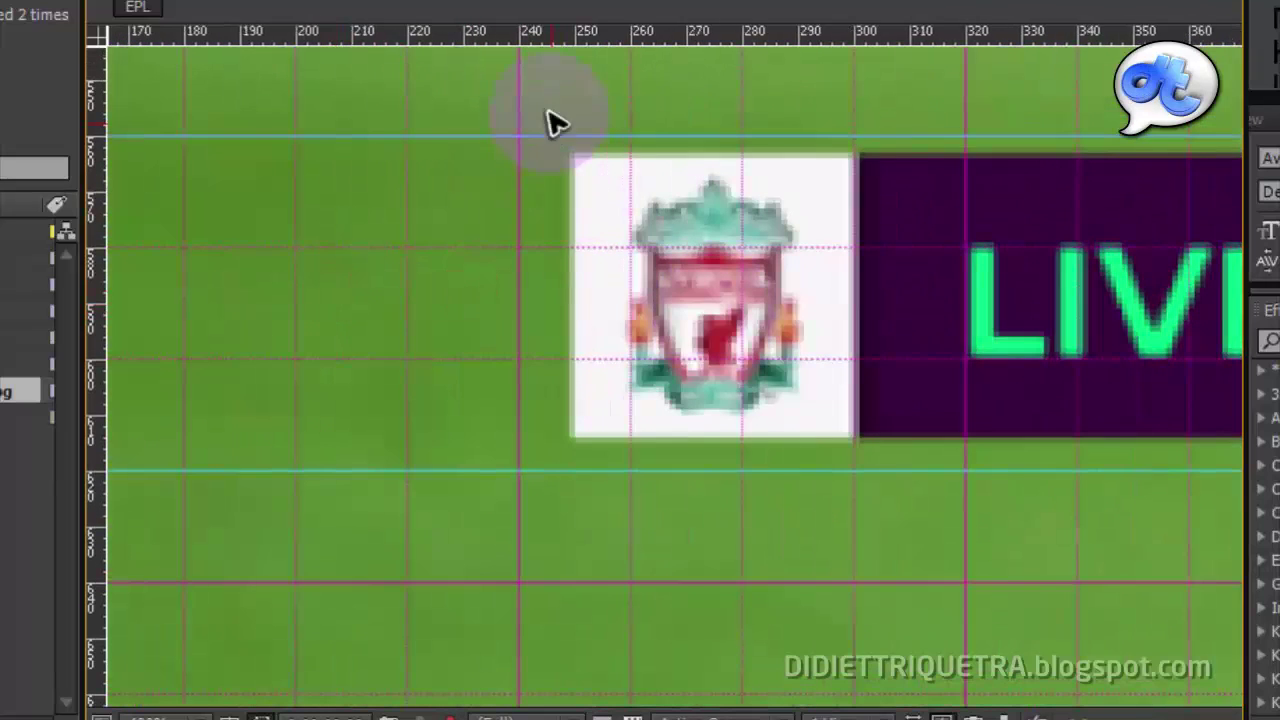
pyautogui.moveTo(100, 283); pyautogui.dragTo(512, 318)
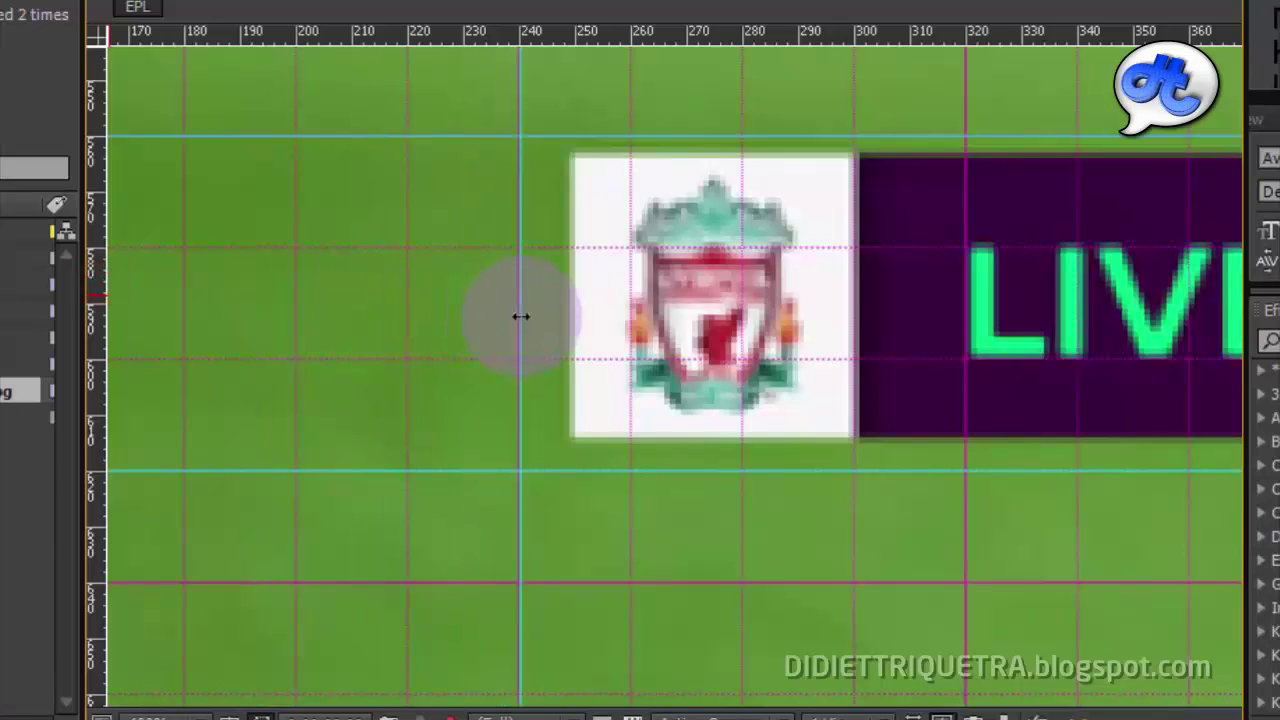
pyautogui.click(58, 302)
pyautogui.moveTo(102, 283); pyautogui.dragTo(855, 330)
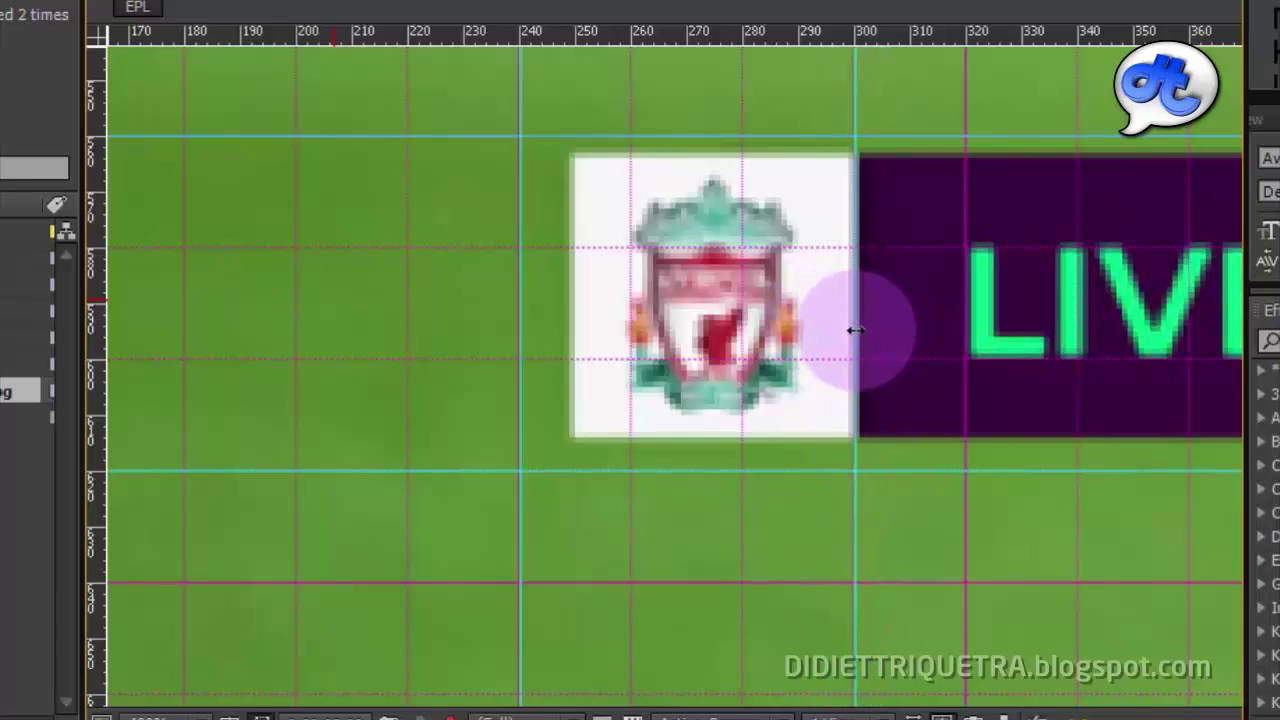
# Place vertical guides at 1040 px and 980 px on either side of the Stoke City crest box.
pyautogui.moveTo(1149, 317); pyautogui.dragTo(40, 305)
pyautogui.moveTo(1040, 354); pyautogui.dragTo(419, 326)
pyautogui.moveTo(963, 323); pyautogui.dragTo(373, 347)
pyautogui.moveTo(938, 337); pyautogui.dragTo(320, 353)
pyautogui.moveTo(980, 346); pyautogui.dragTo(371, 341)
pyautogui.moveTo(818, 343); pyautogui.dragTo(760, 349)
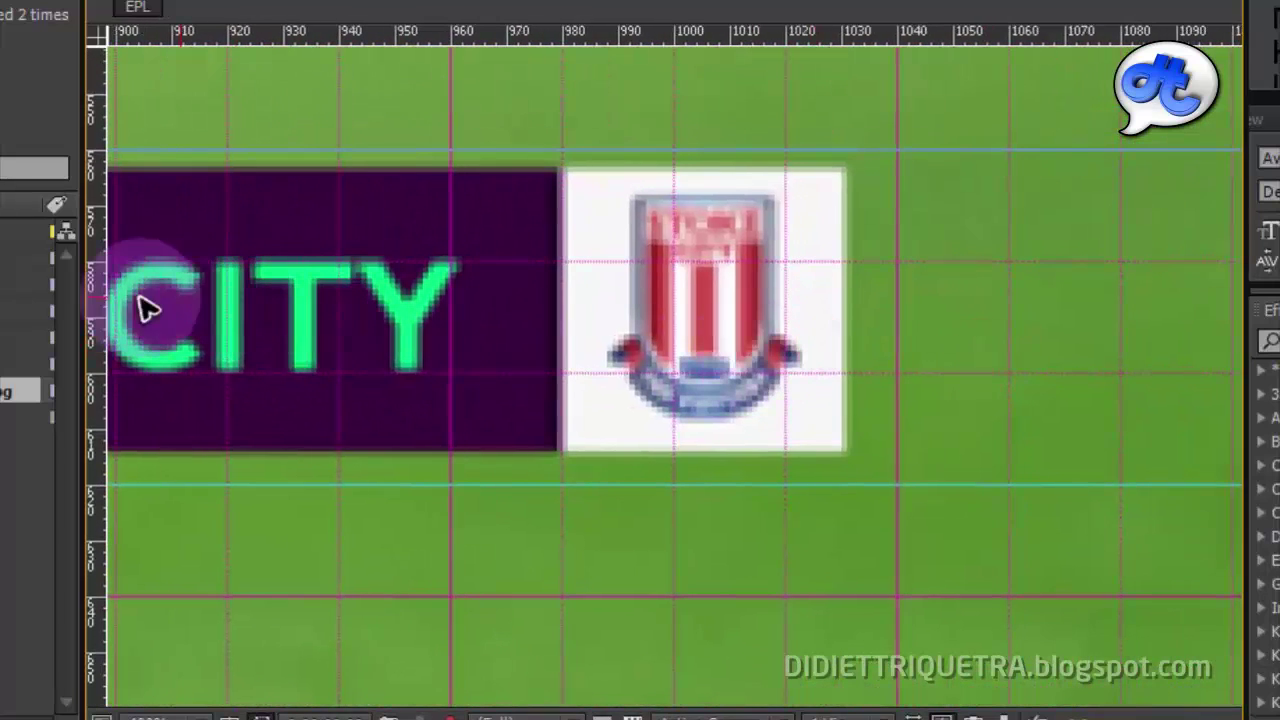
pyautogui.moveTo(103, 298); pyautogui.dragTo(907, 323)
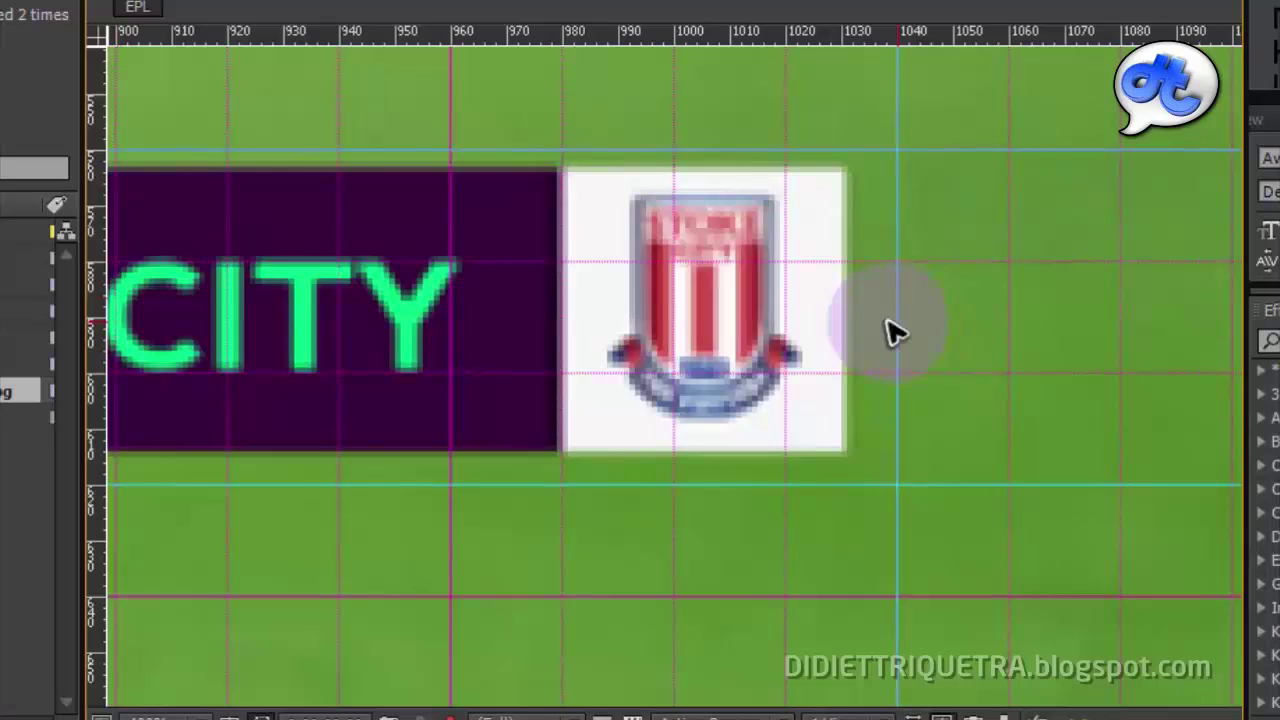
pyautogui.moveTo(95, 285); pyautogui.dragTo(574, 305)
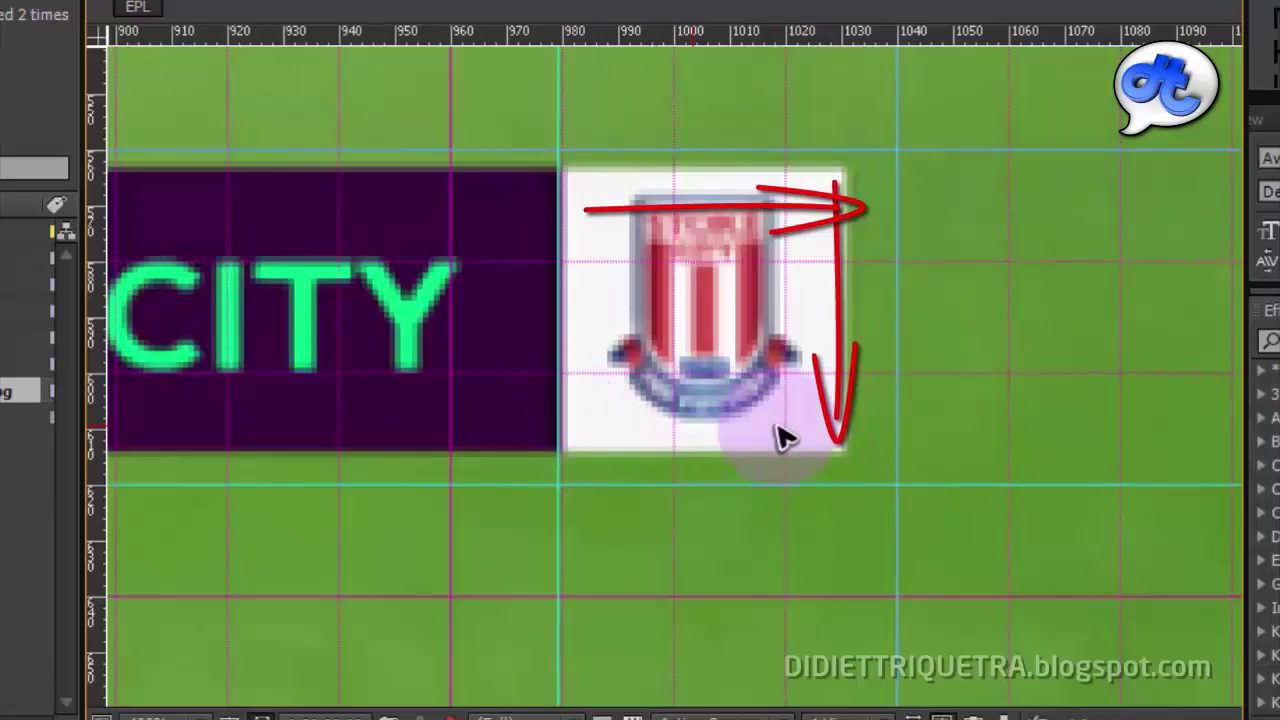
# Place a vertical guide at 640 px and a horizontal guide at about 590 px, crossing at the centre of the league logo box.
pyautogui.scroll(-1, 746, 314)
pyautogui.moveTo(357, 298); pyautogui.dragTo(990, 331)
pyautogui.moveTo(559, 357); pyautogui.dragTo(876, 304)
pyautogui.moveTo(503, 343); pyautogui.dragTo(586, 420)
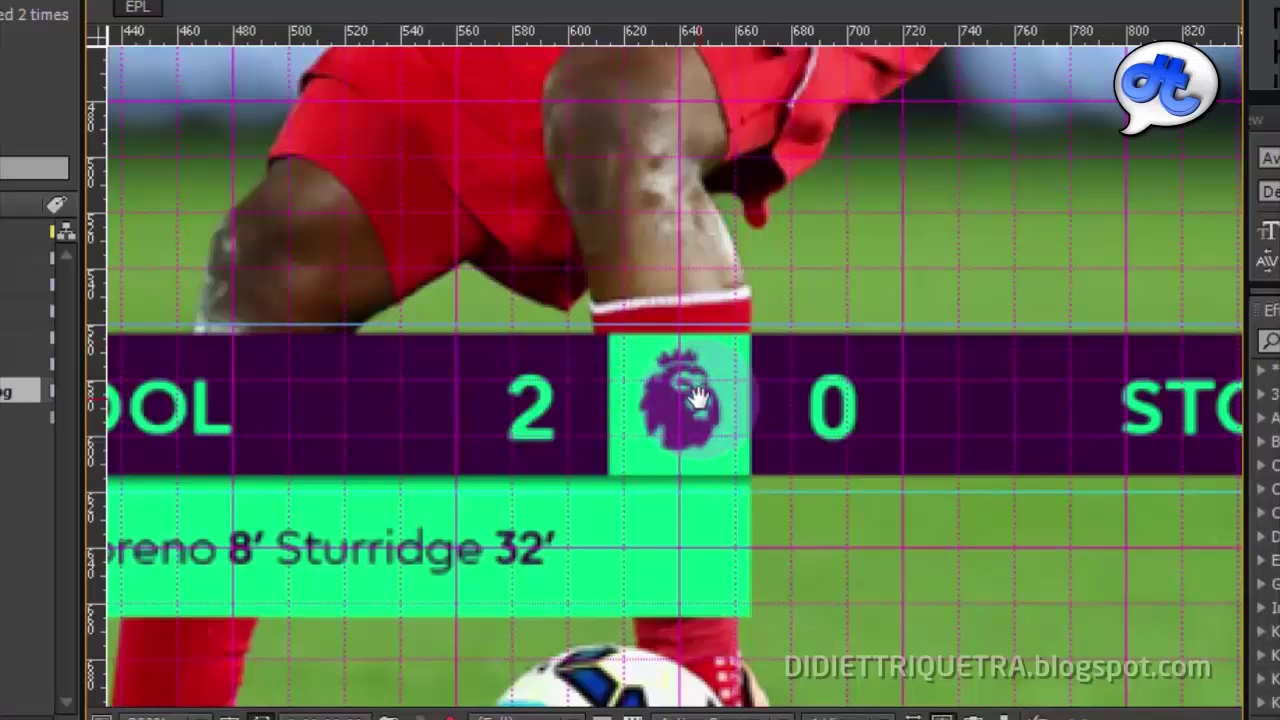
pyautogui.scroll(3, 697, 398)
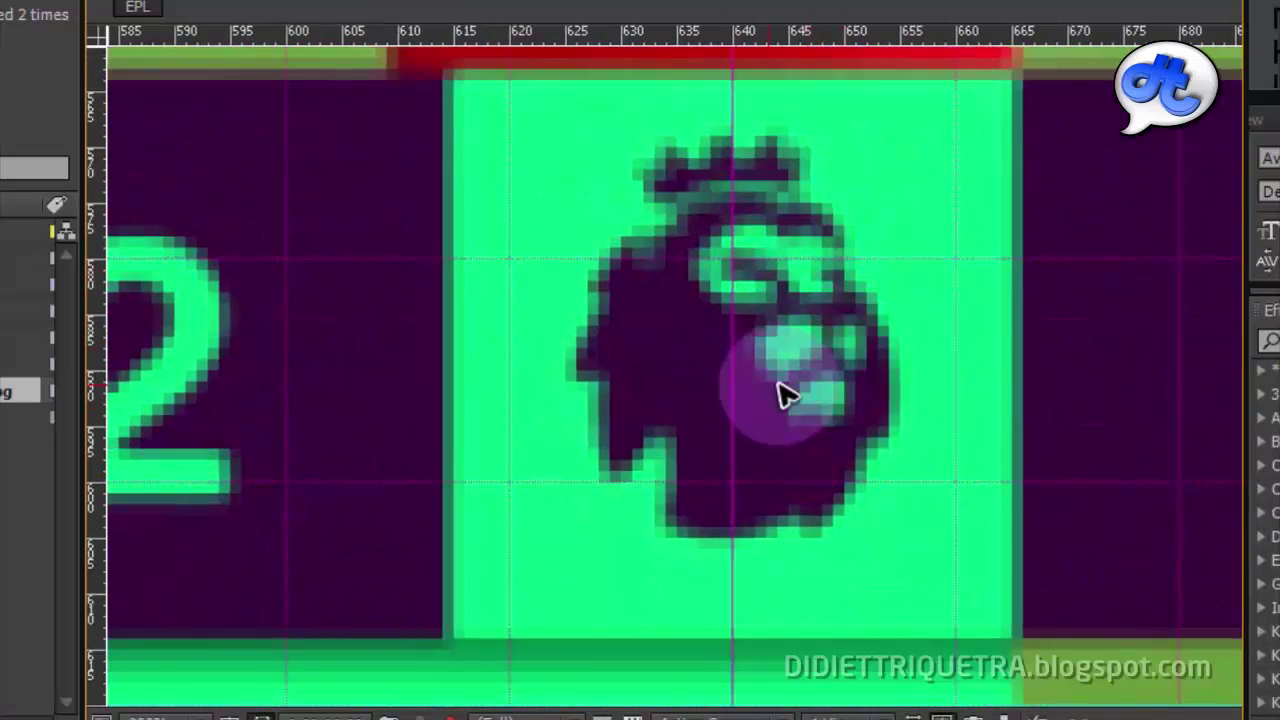
pyautogui.moveTo(92, 377); pyautogui.dragTo(728, 392)
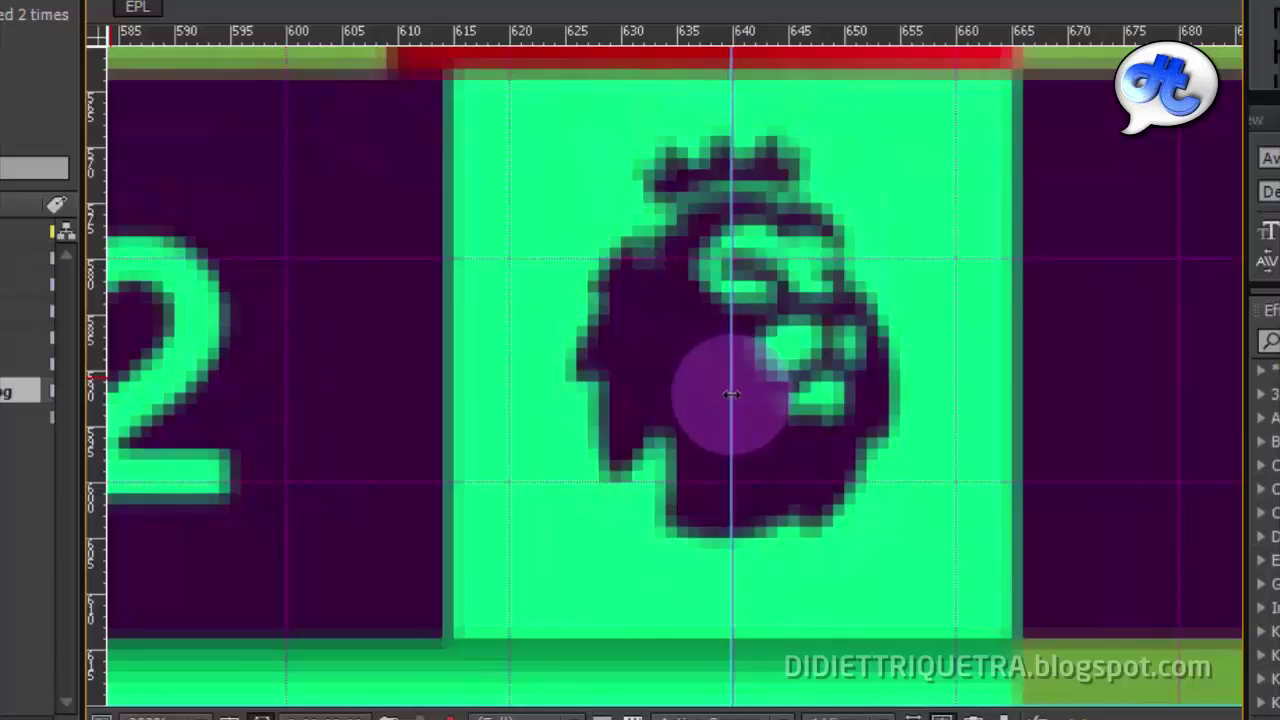
pyautogui.moveTo(736, 30); pyautogui.dragTo(727, 366)
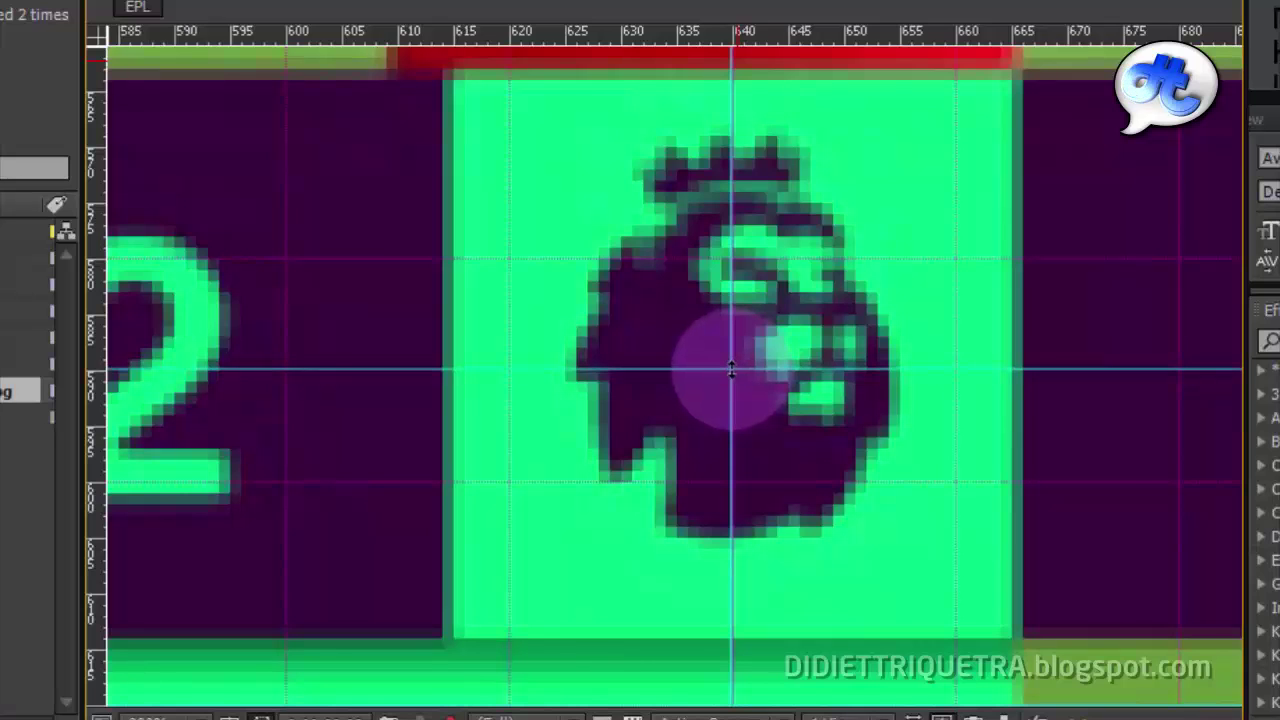
# Hide the grid while keeping the guides over the reference scoreboard.
pyautogui.scroll(-2, 811, 369)
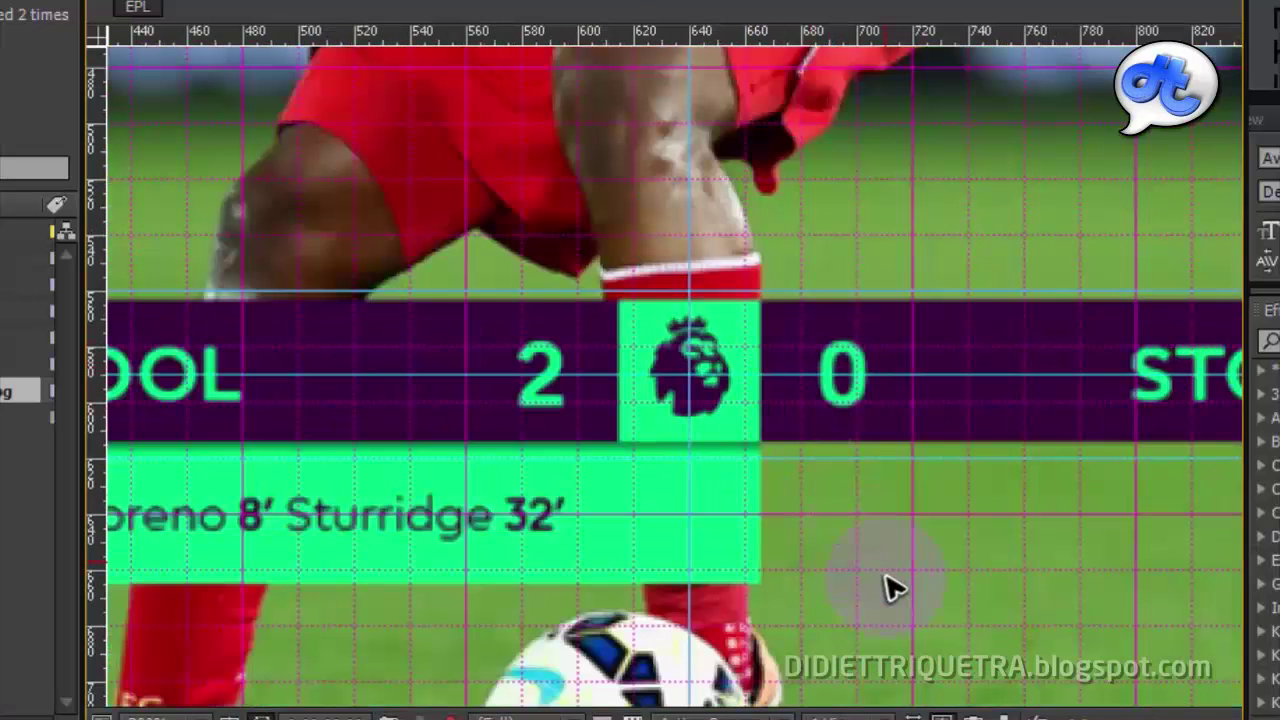
pyautogui.press(',')
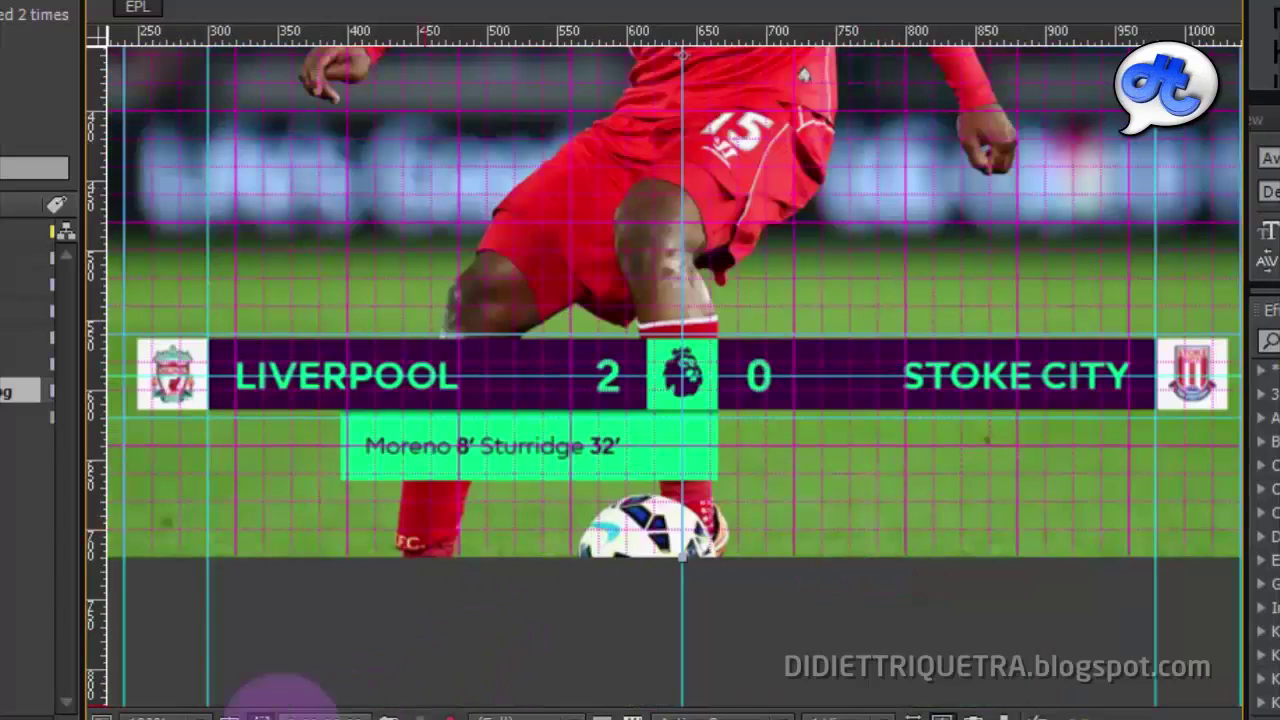
pyautogui.click(229, 718)
pyautogui.click(288, 620)
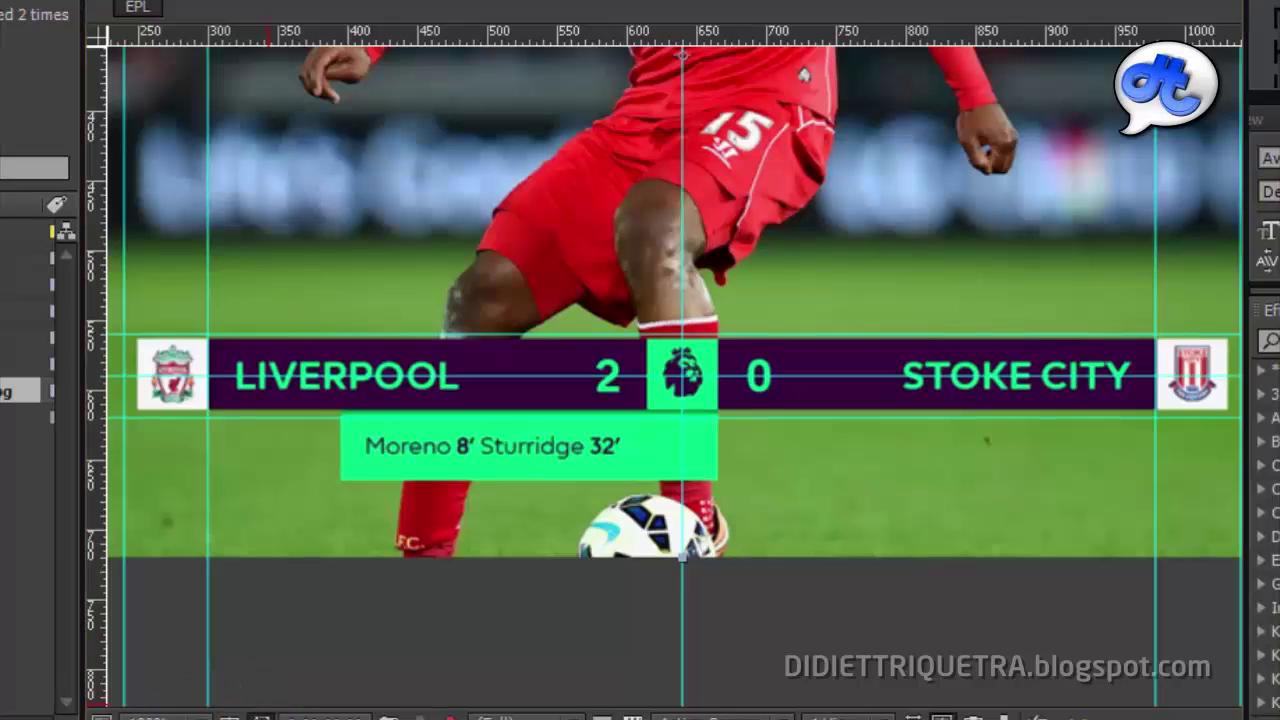
# Remove the reference image to check the guide layout on the empty composition, and undo the removal.
pyautogui.press('Delete')
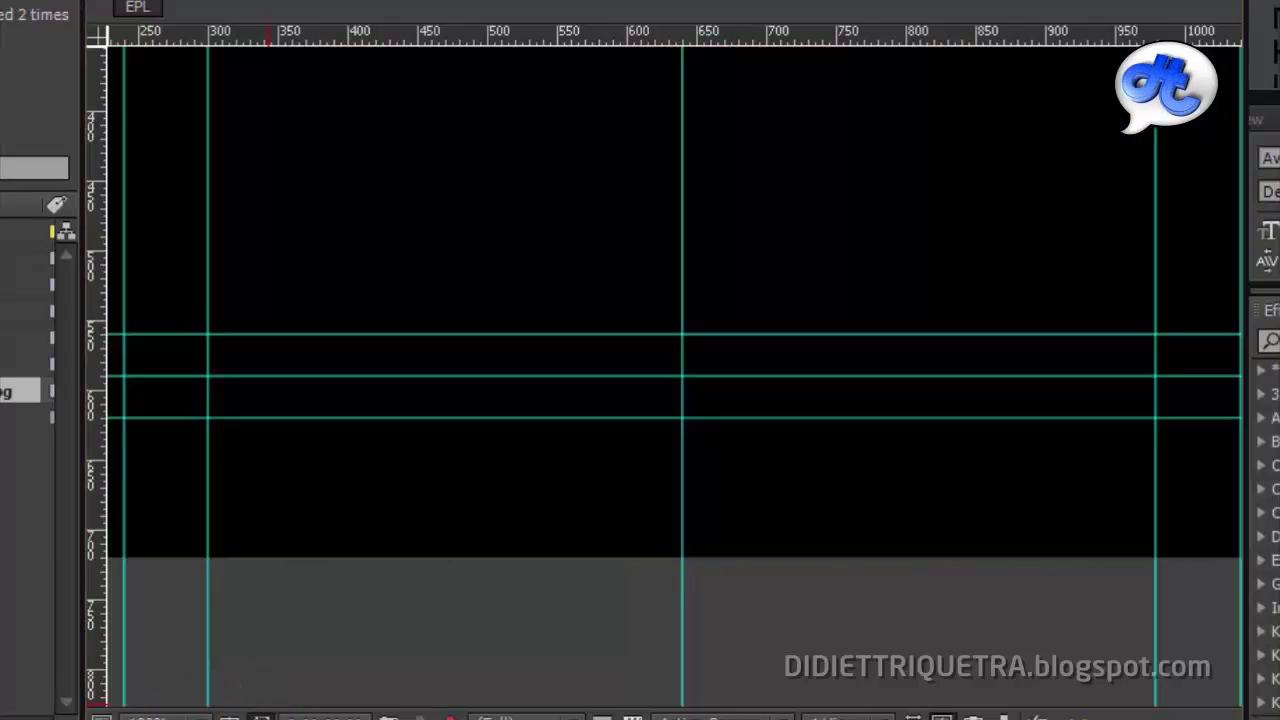
pyautogui.scroll(-1, 740, 438)
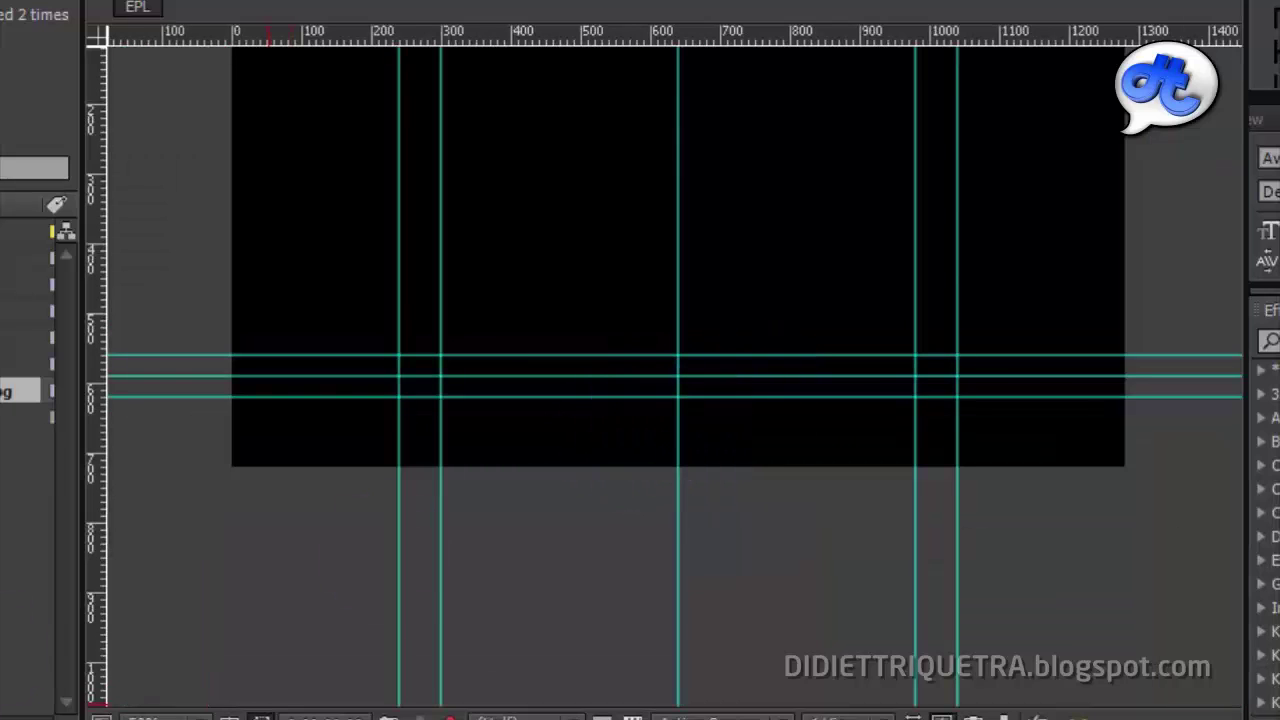
pyautogui.hotkey('ctrl', 'z')
pyautogui.scroll(4, 752, 390)
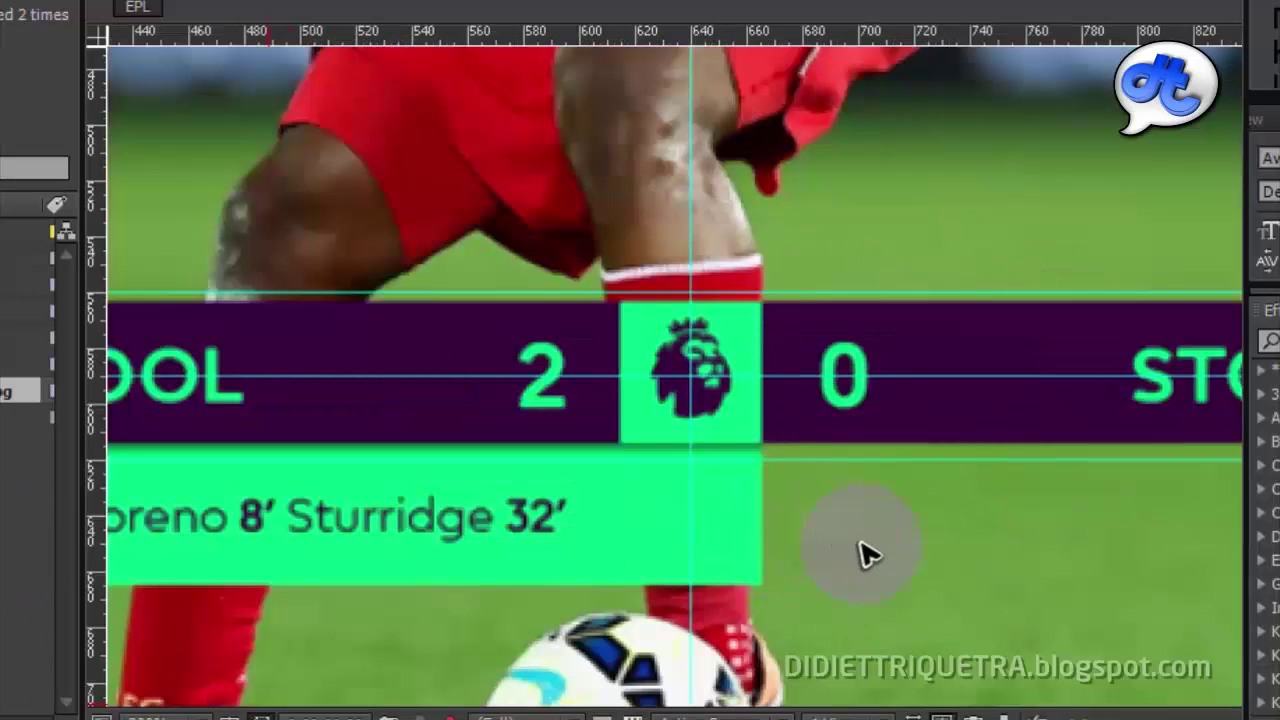
pyautogui.moveTo(861, 544); pyautogui.dragTo(956, 450)
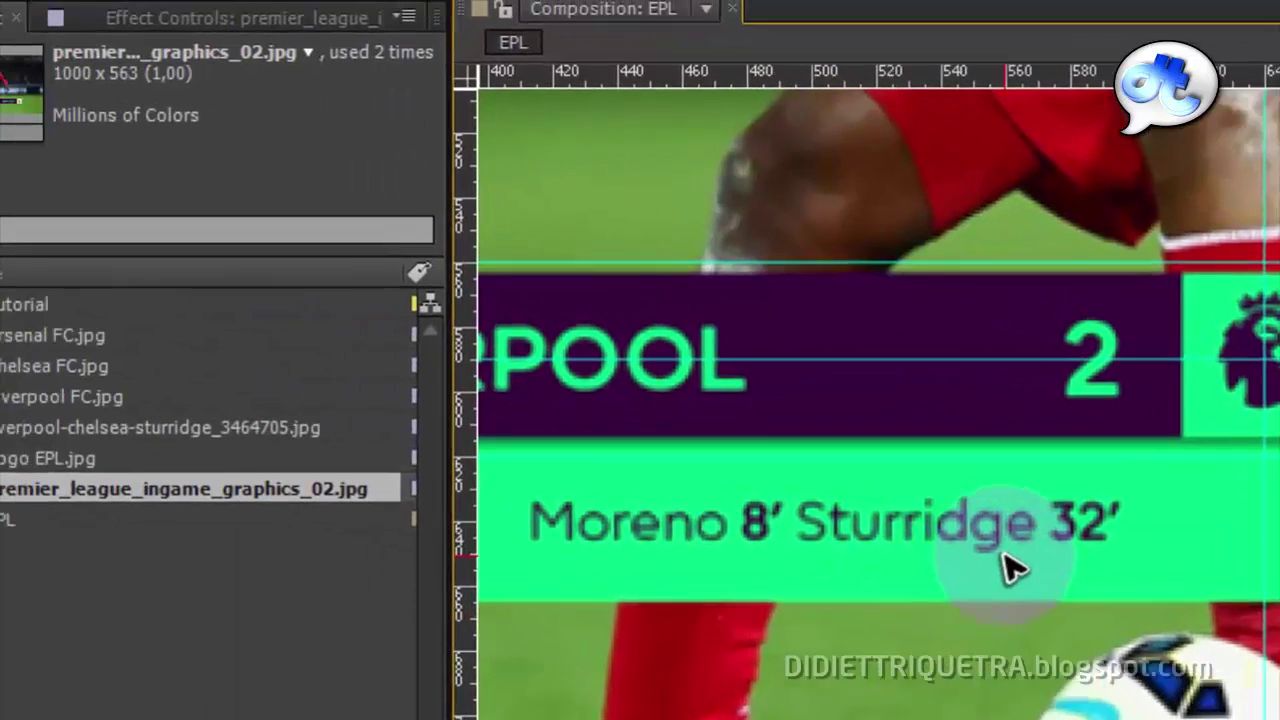
# Preview the Arsenal, Chelsea and Liverpool crest images in the project.
pyautogui.click(279, 606)
pyautogui.click(79, 336)
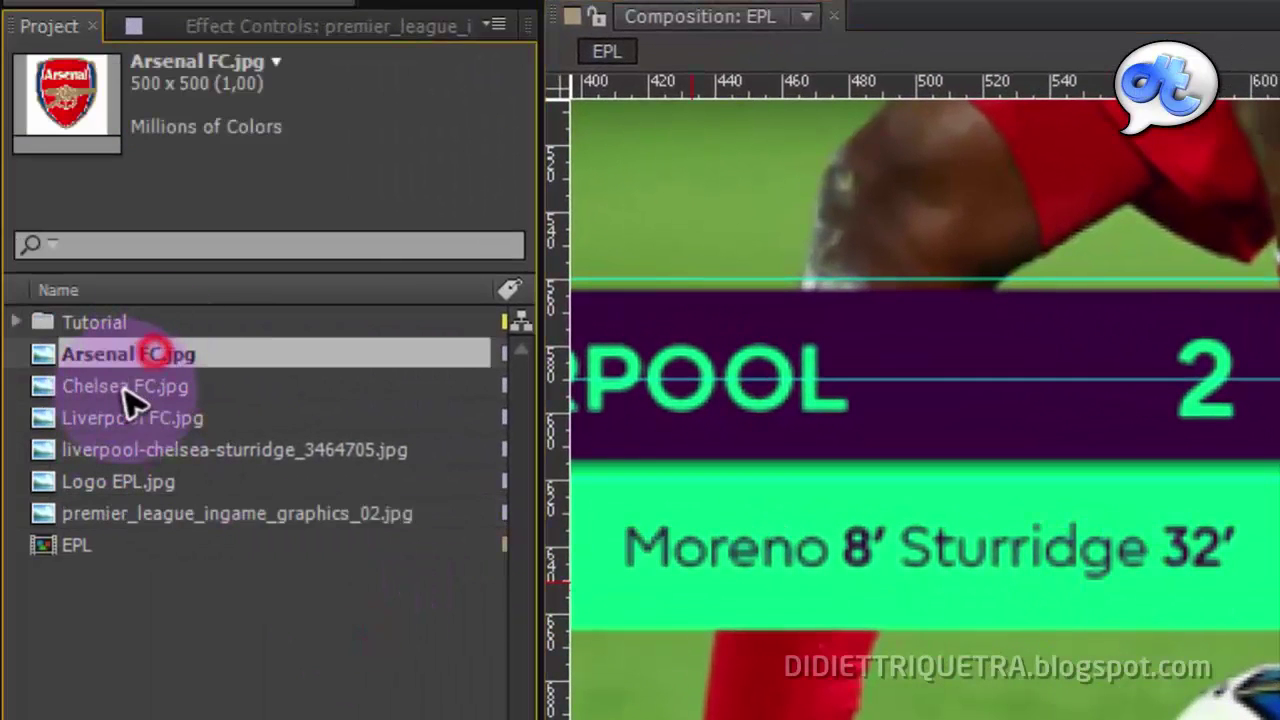
pyautogui.click(140, 386)
pyautogui.click(148, 418)
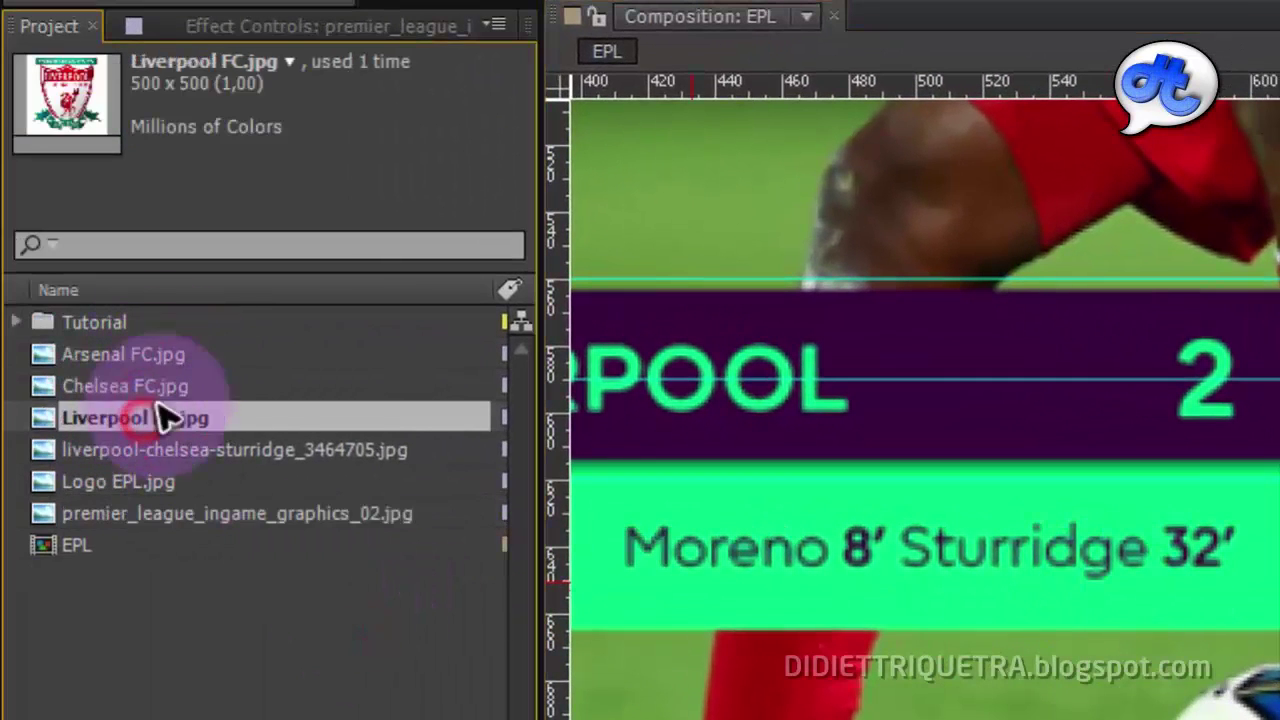
pyautogui.click(135, 388)
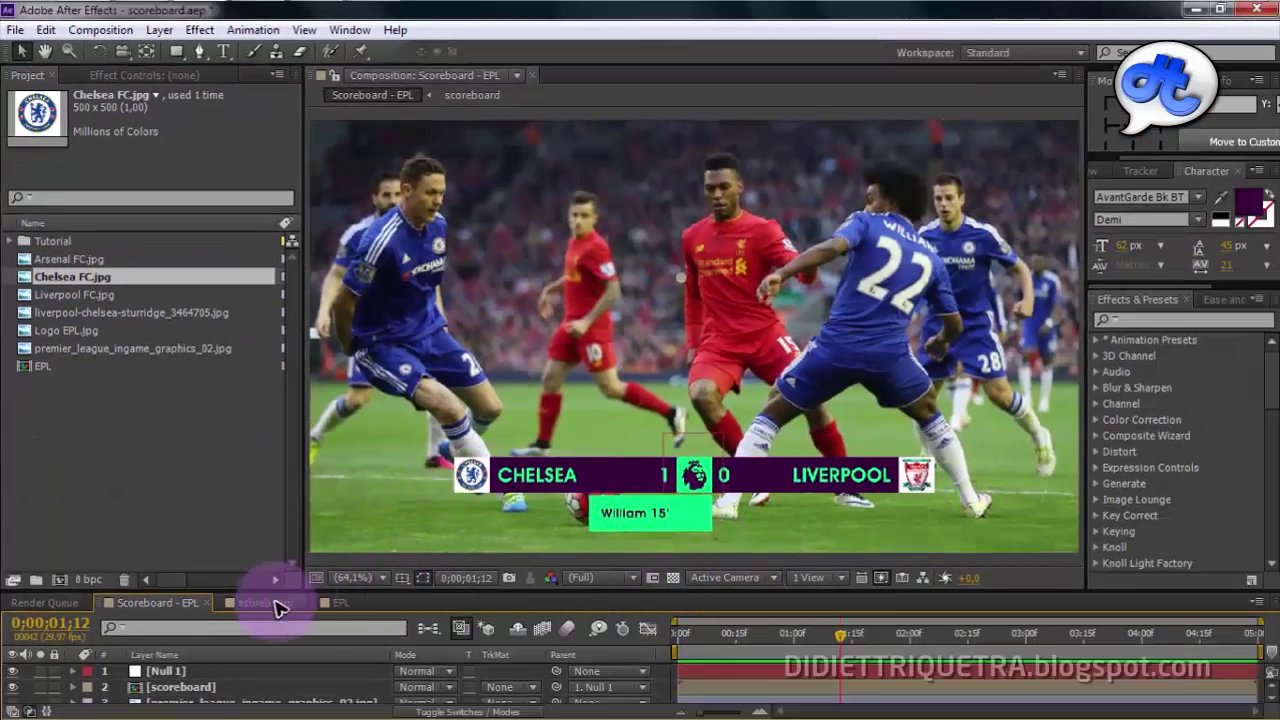
# Add Chelsea FC.jpg above the reference image in the EPL composition and move it down and to the left.
pyautogui.click(340, 603)
pyautogui.moveTo(100, 283); pyautogui.dragTo(320, 672)
pyautogui.scroll(-2, 745, 248)
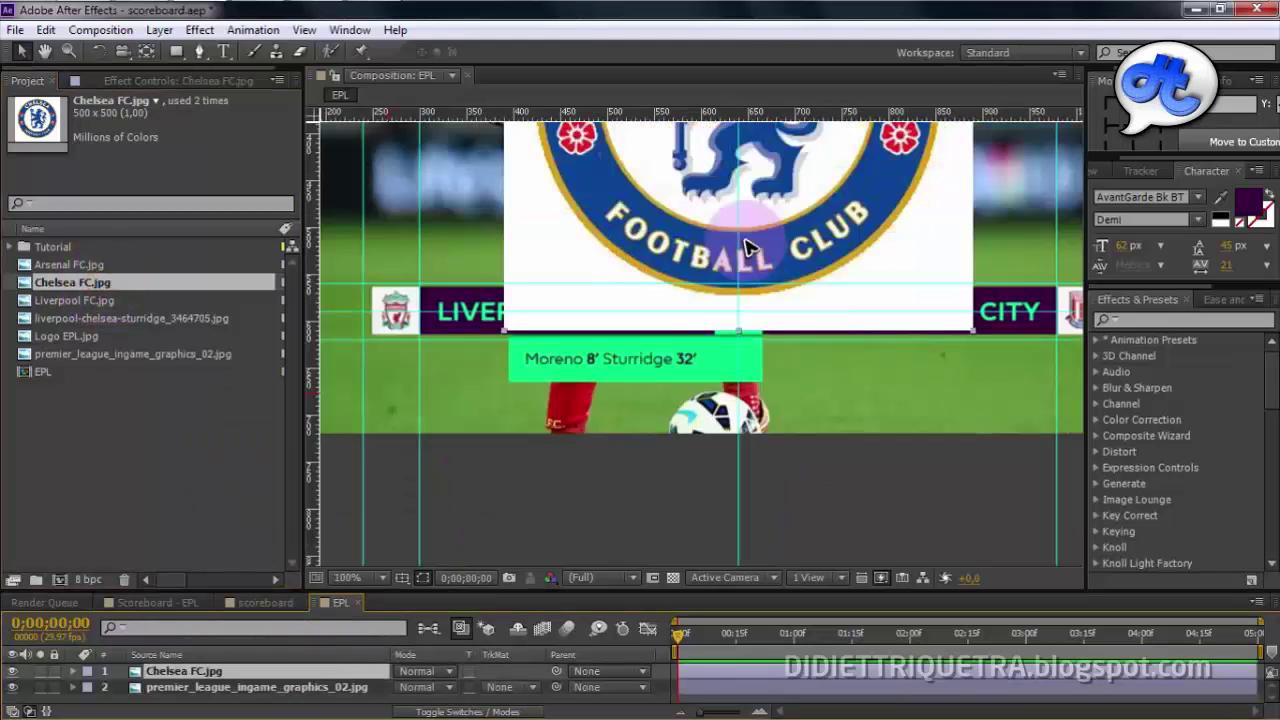
pyautogui.moveTo(862, 195); pyautogui.dragTo(756, 331)
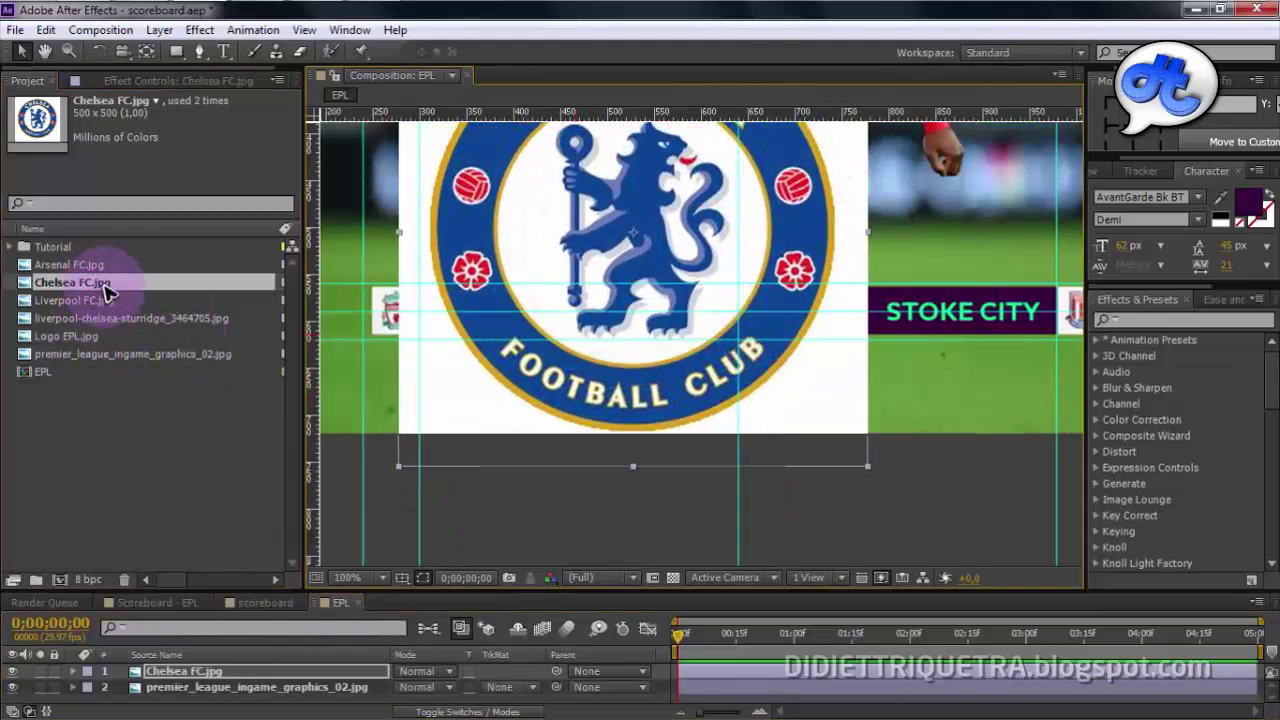
# Add Liverpool FC.jpg as the top layer of the EPL composition and move it to the right side of the frame.
pyautogui.moveTo(100, 300); pyautogui.dragTo(218, 672)
pyautogui.moveTo(825, 163); pyautogui.dragTo(820, 279)
pyautogui.scroll(-1, 808, 253)
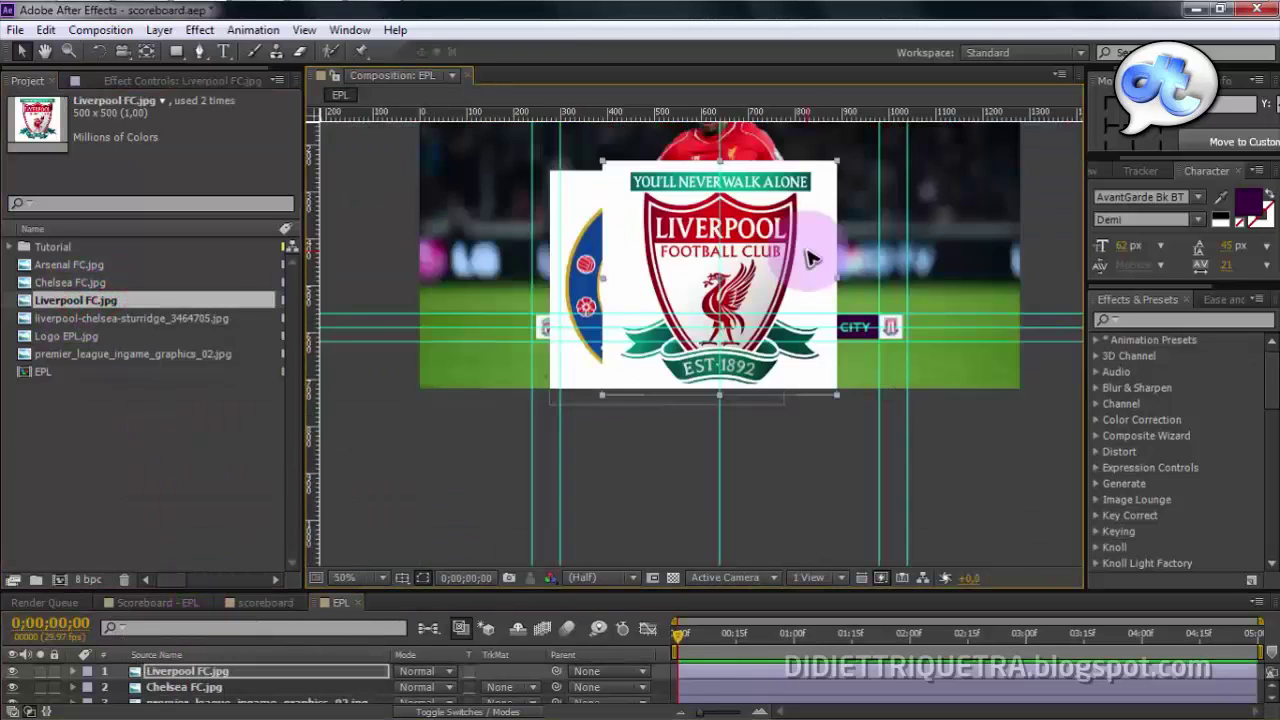
pyautogui.scroll(1, 807, 252)
pyautogui.moveTo(852, 215); pyautogui.dragTo(1125, 222)
# Move the Chelsea crest left so it sits beside the Liverpool crest, and check its anchor point with the Pan Behind tool.
pyautogui.moveTo(643, 206); pyautogui.dragTo(586, 221)
pyautogui.scroll(-1, 596, 217)
pyautogui.scroll(1, 658, 247)
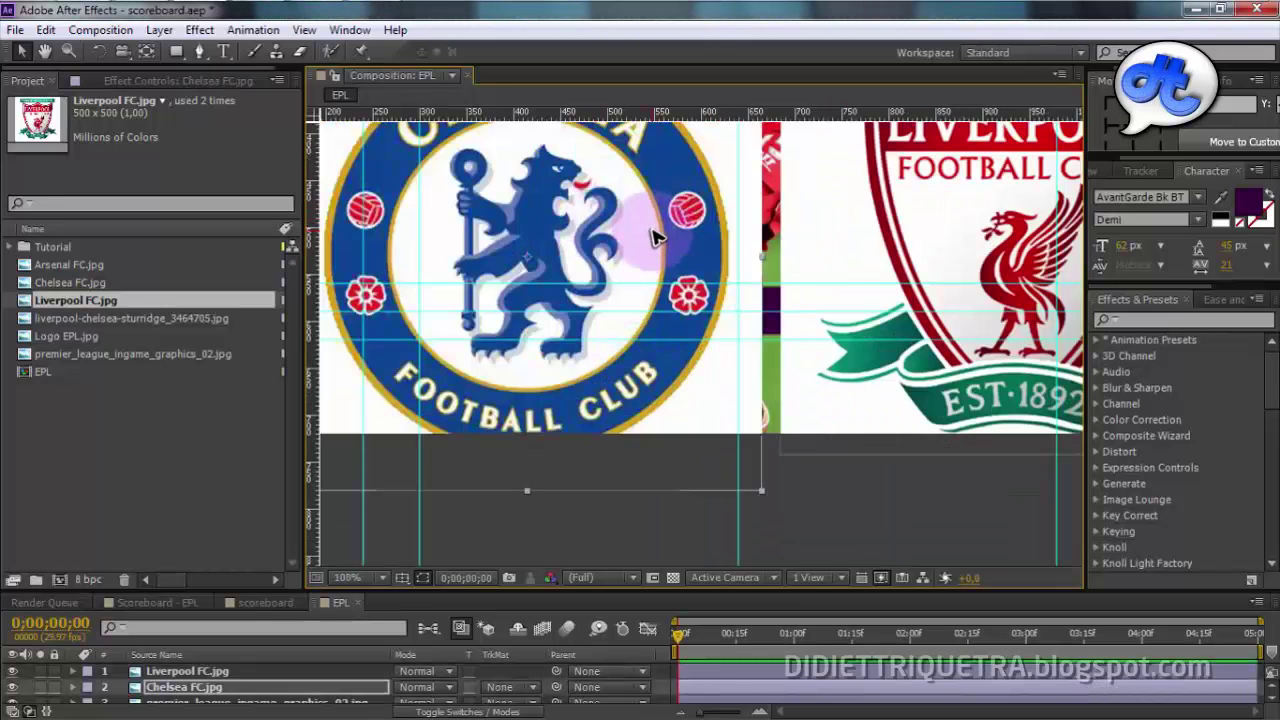
pyautogui.moveTo(614, 236); pyautogui.dragTo(636, 202)
pyautogui.press('space')
pyautogui.moveTo(814, 203); pyautogui.dragTo(830, 328)
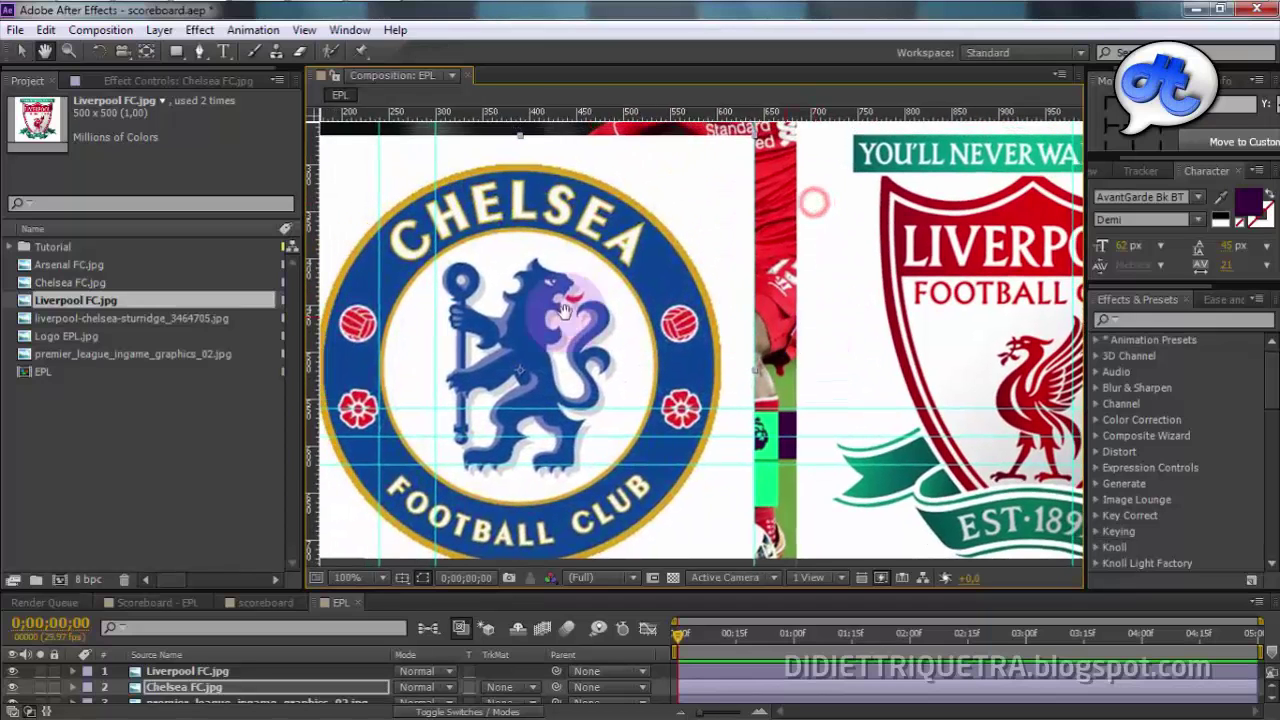
pyautogui.moveTo(525, 304); pyautogui.dragTo(546, 250)
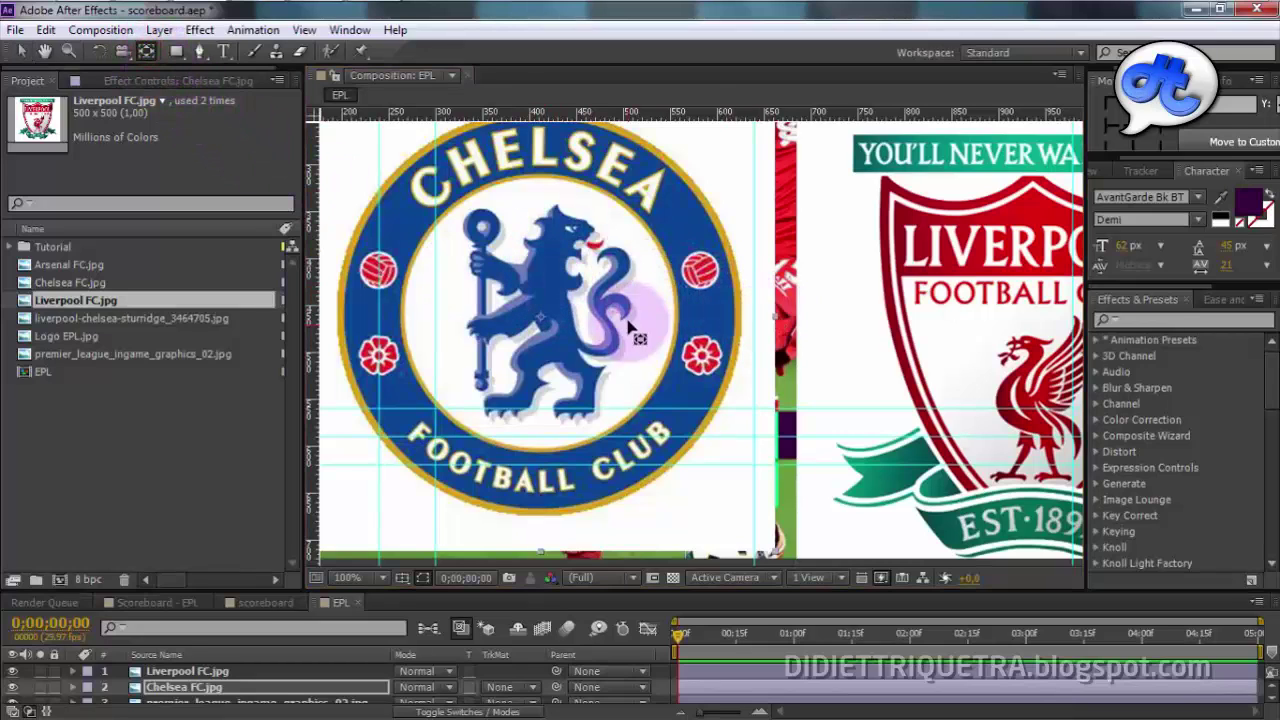
pyautogui.scroll(-4, 628, 325)
pyautogui.scroll(4, 575, 355)
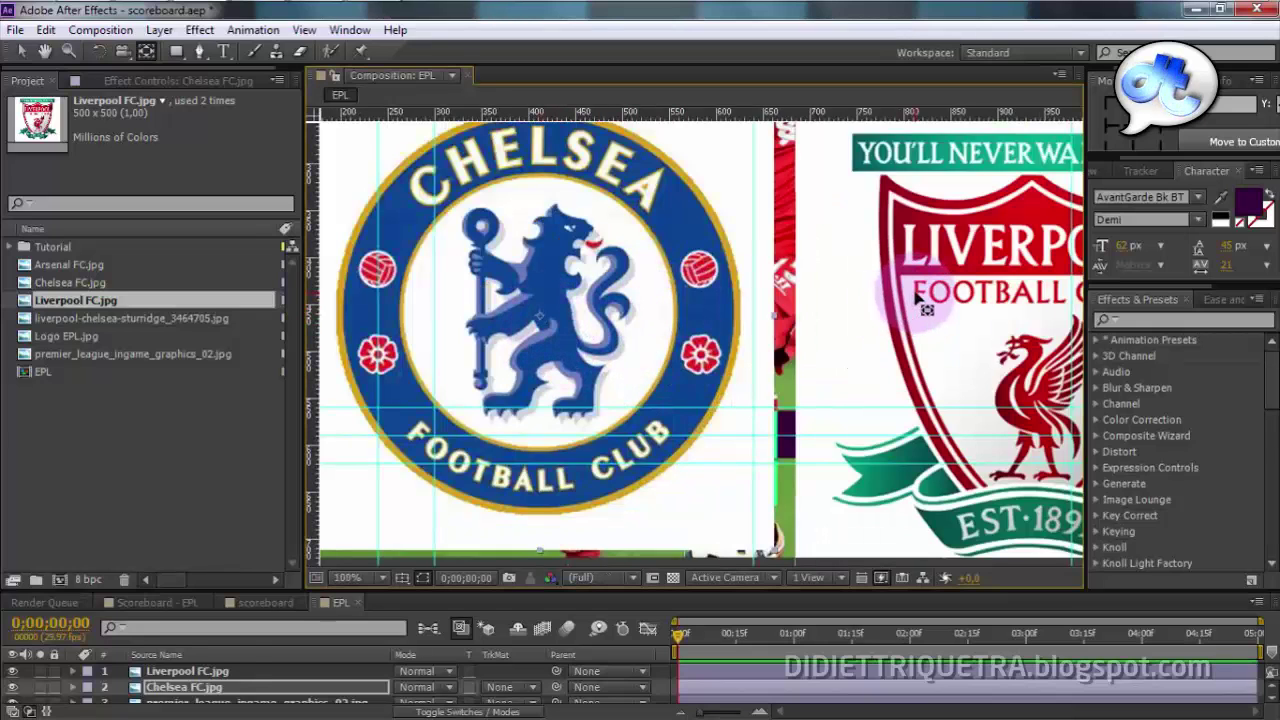
# Check the Liverpool crest's anchor point with the Pan Behind tool and move the crest further right, over the Stoke City end.
pyautogui.click(215, 671)
pyautogui.click(897, 291)
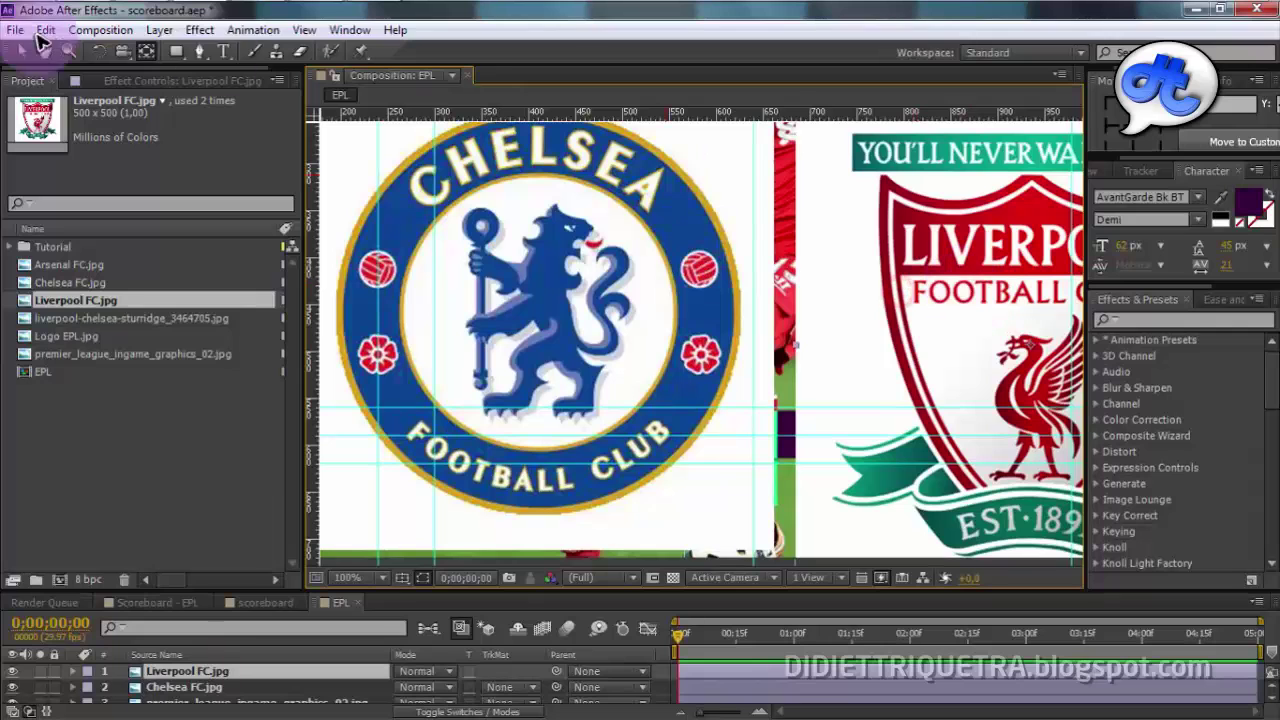
pyautogui.click(22, 54)
pyautogui.moveTo(865, 264); pyautogui.dragTo(734, 257)
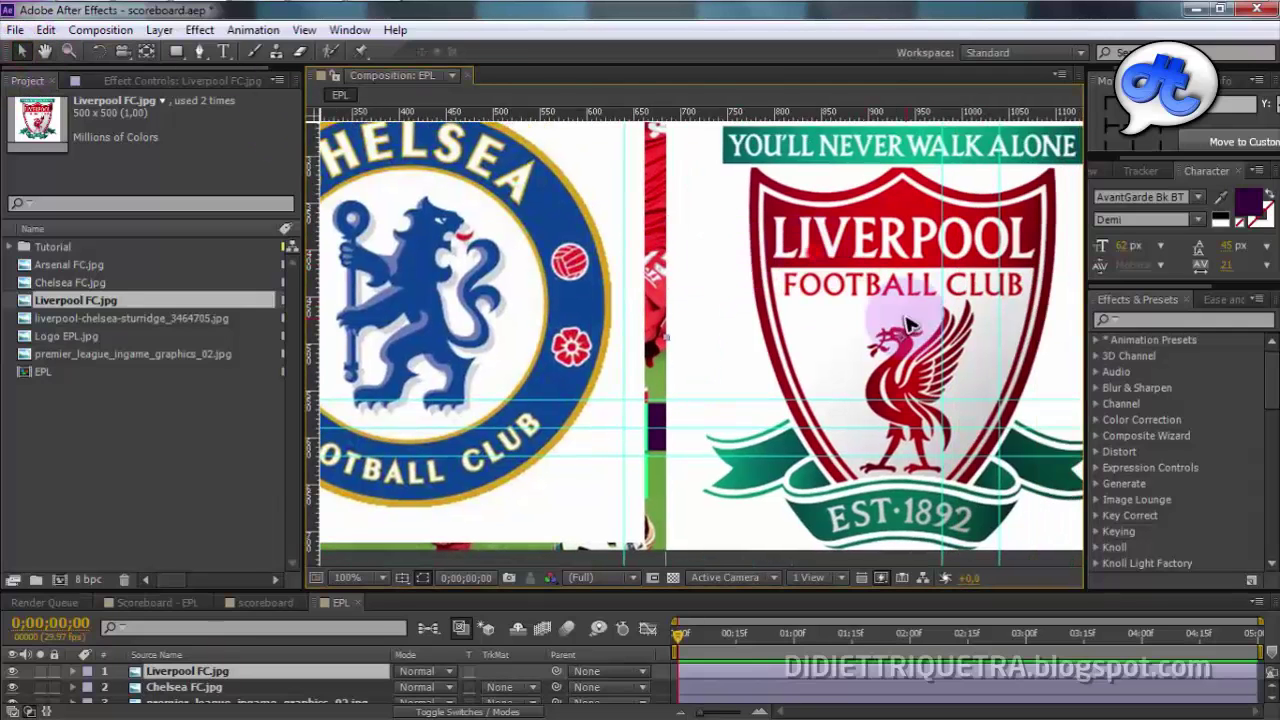
pyautogui.moveTo(912, 304); pyautogui.dragTo(820, 270)
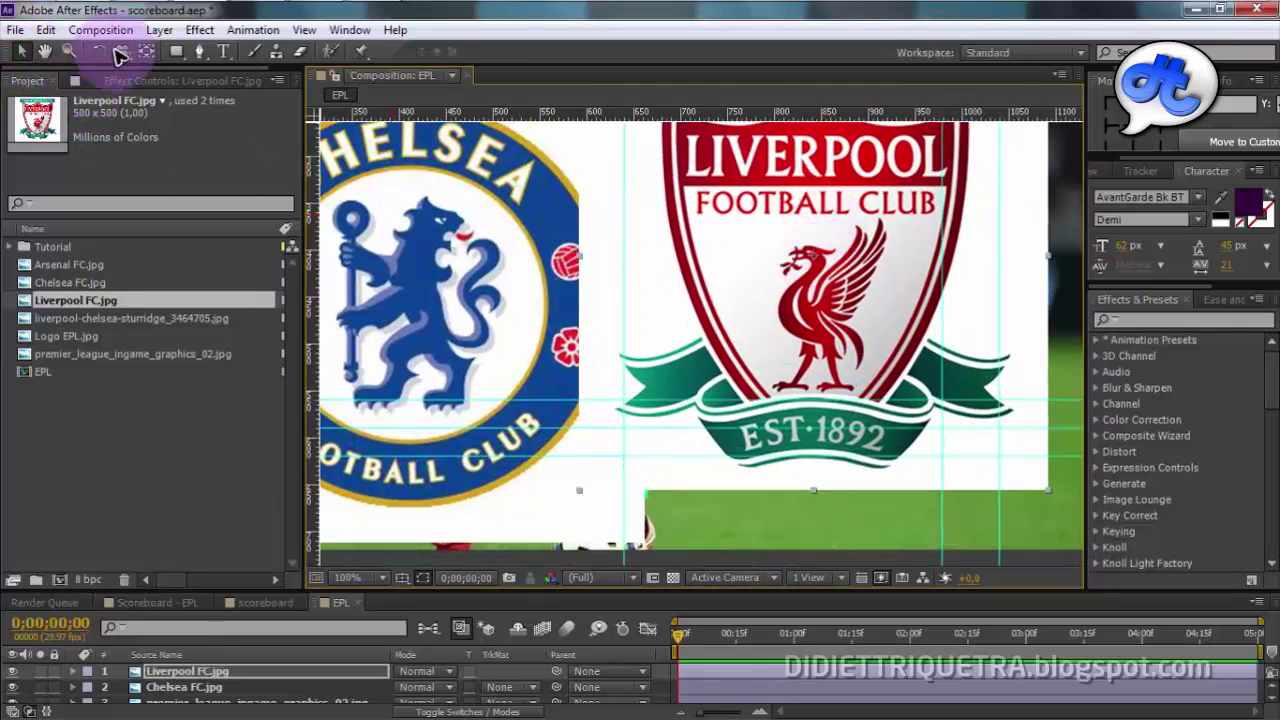
pyautogui.click(146, 52)
pyautogui.click(798, 268)
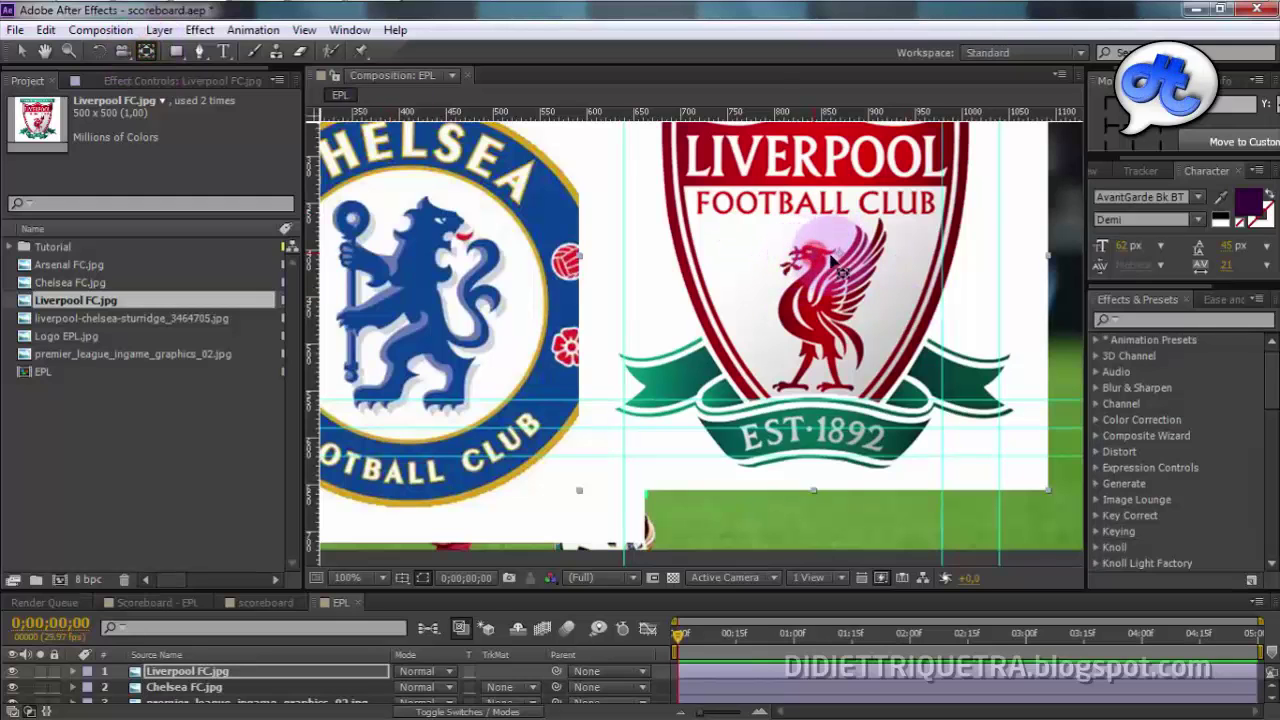
pyautogui.click(24, 54)
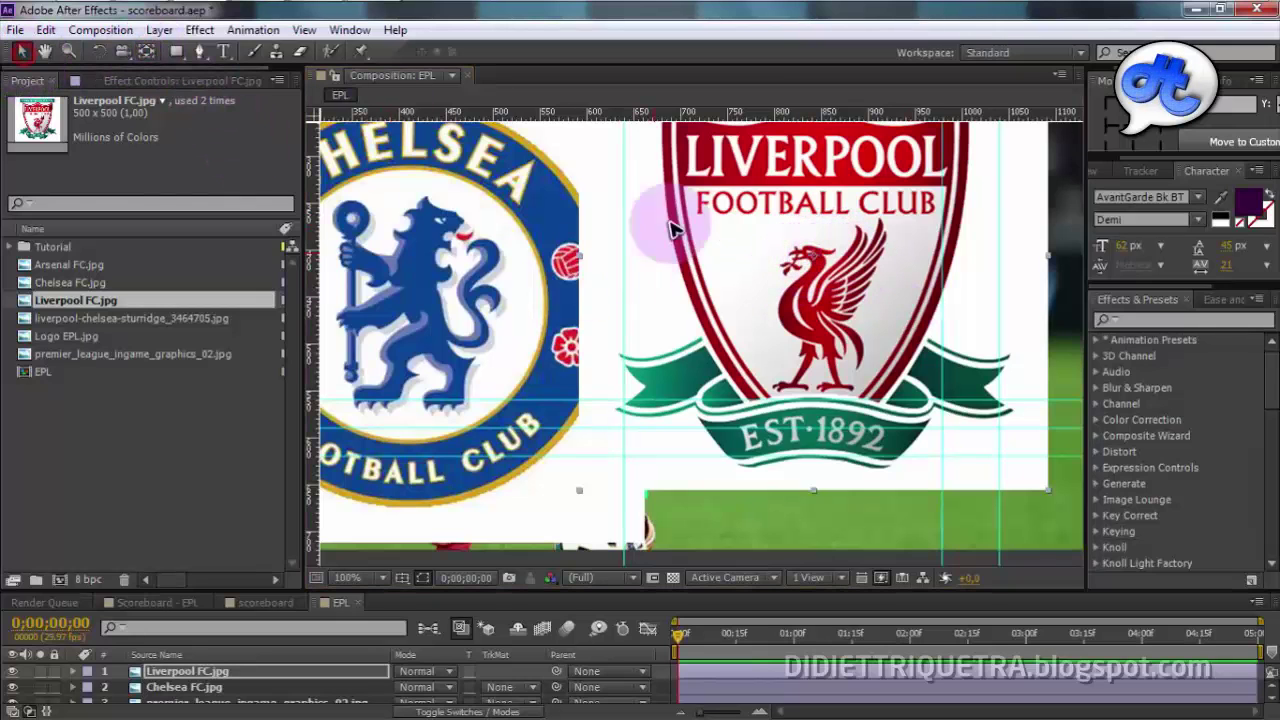
pyautogui.moveTo(674, 226); pyautogui.dragTo(841, 345)
# Hide the Liverpool FC.jpg layer and move the Chelsea crest right, over the middle of the scoreboard.
pyautogui.click(560, 272)
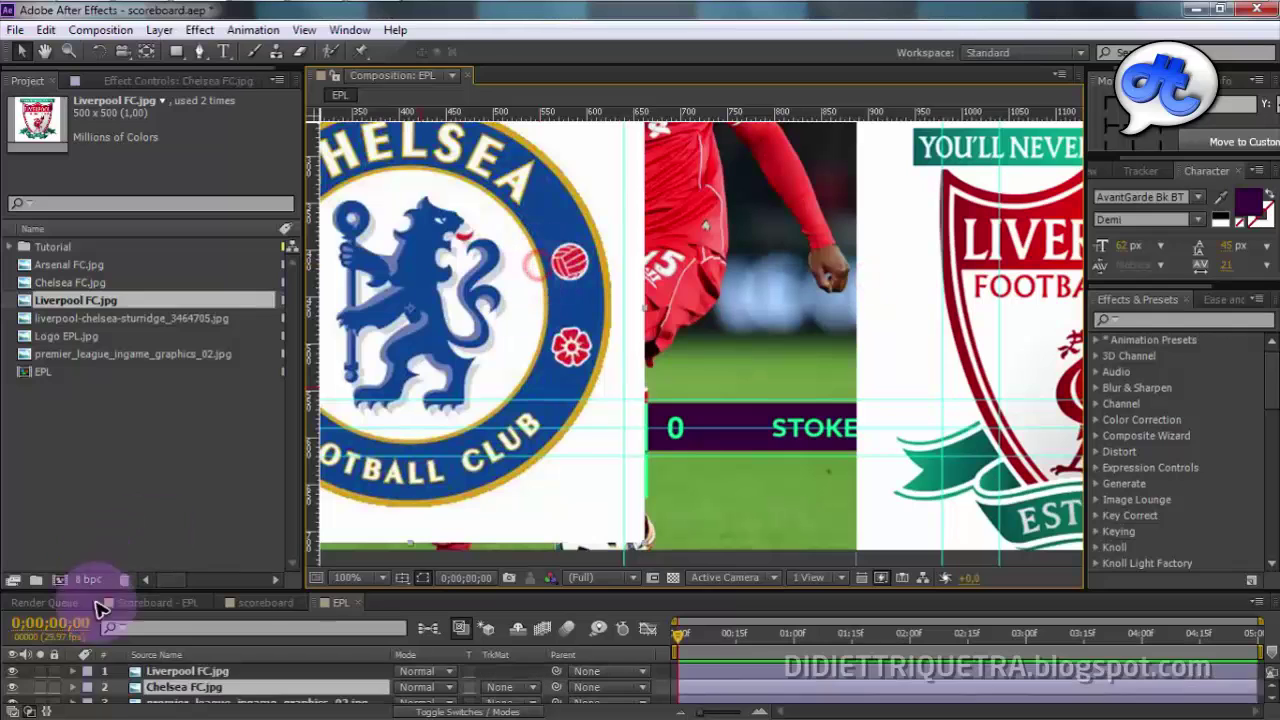
pyautogui.click(13, 687)
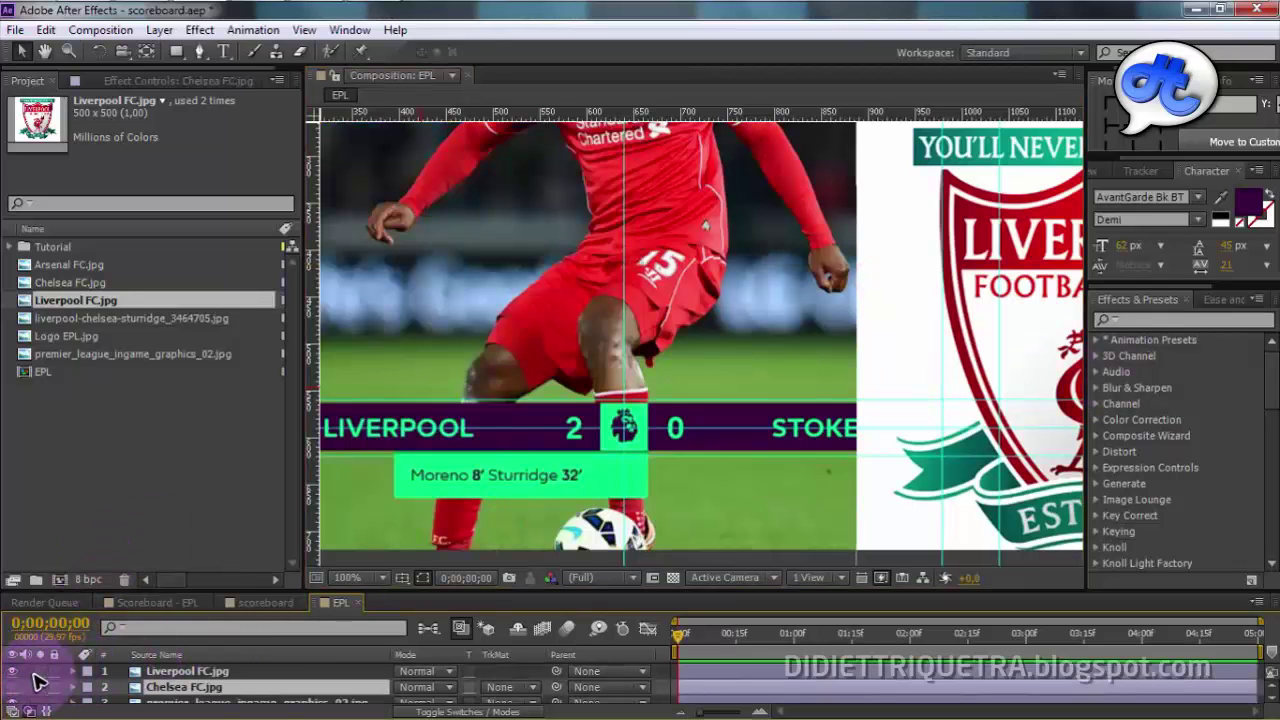
pyautogui.click(13, 687)
pyautogui.click(13, 671)
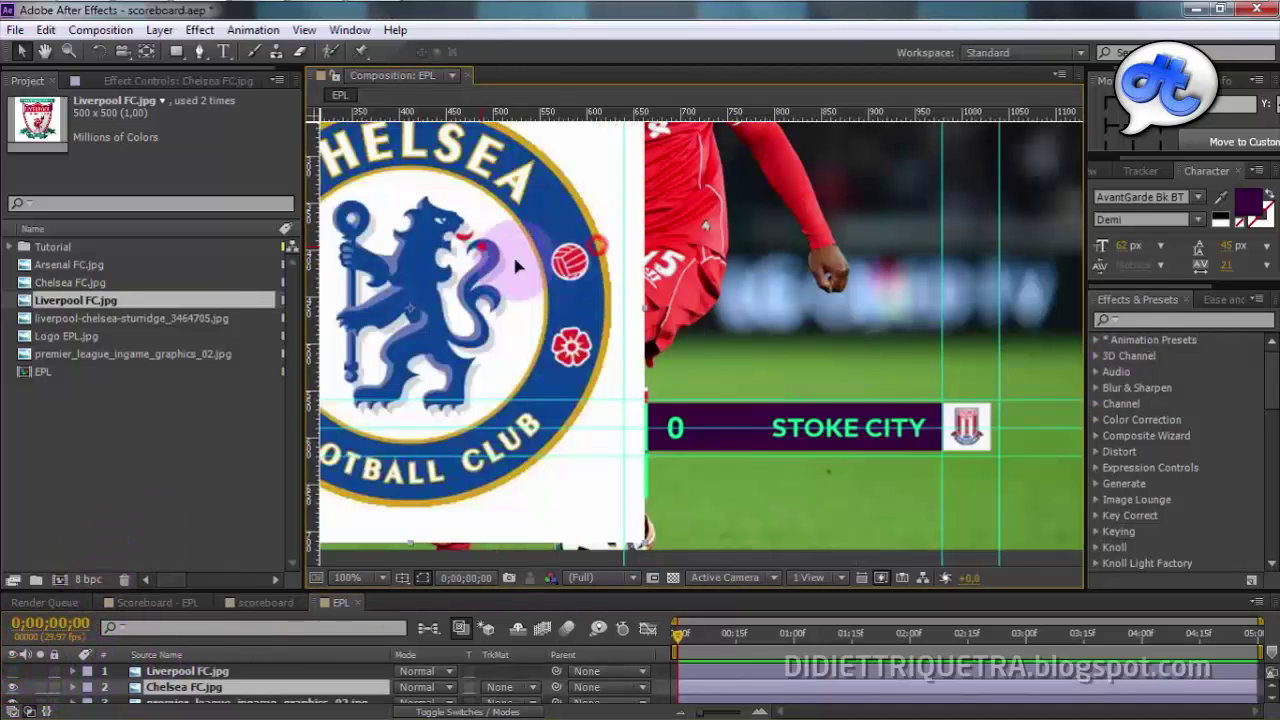
pyautogui.moveTo(483, 246); pyautogui.dragTo(772, 285)
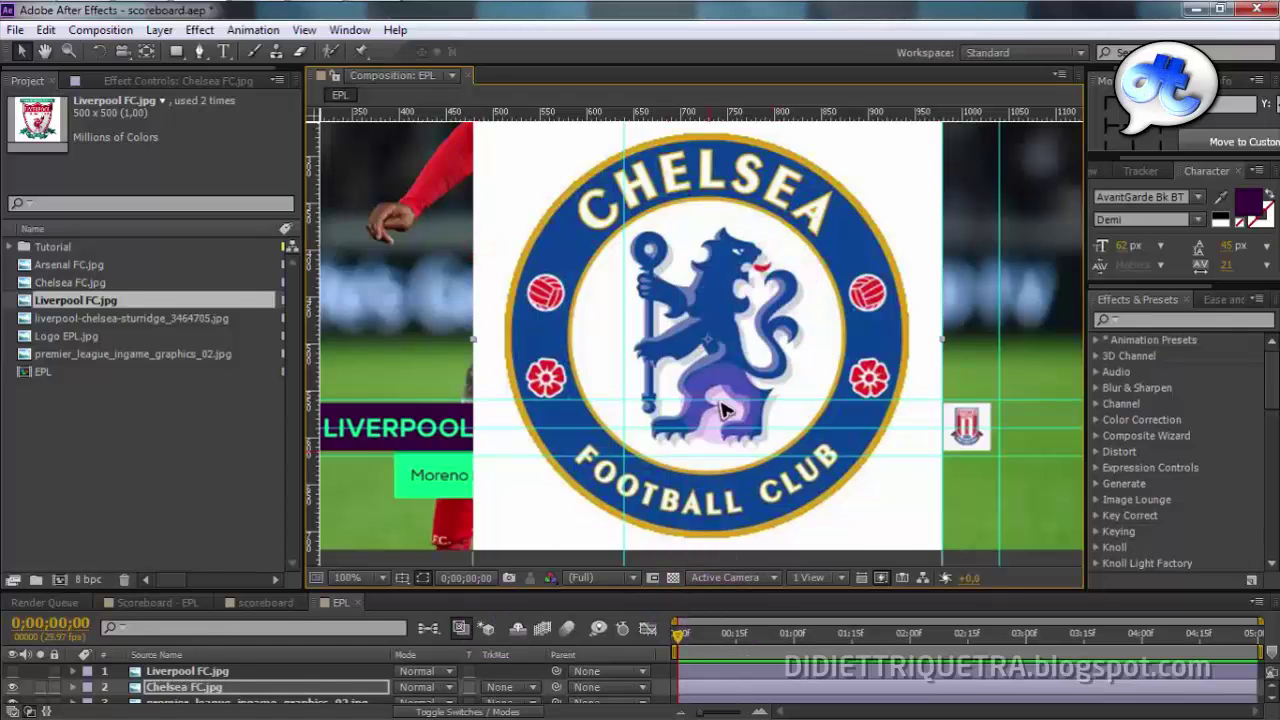
pyautogui.scroll(1, 724, 407)
pyautogui.scroll(-1, 741, 393)
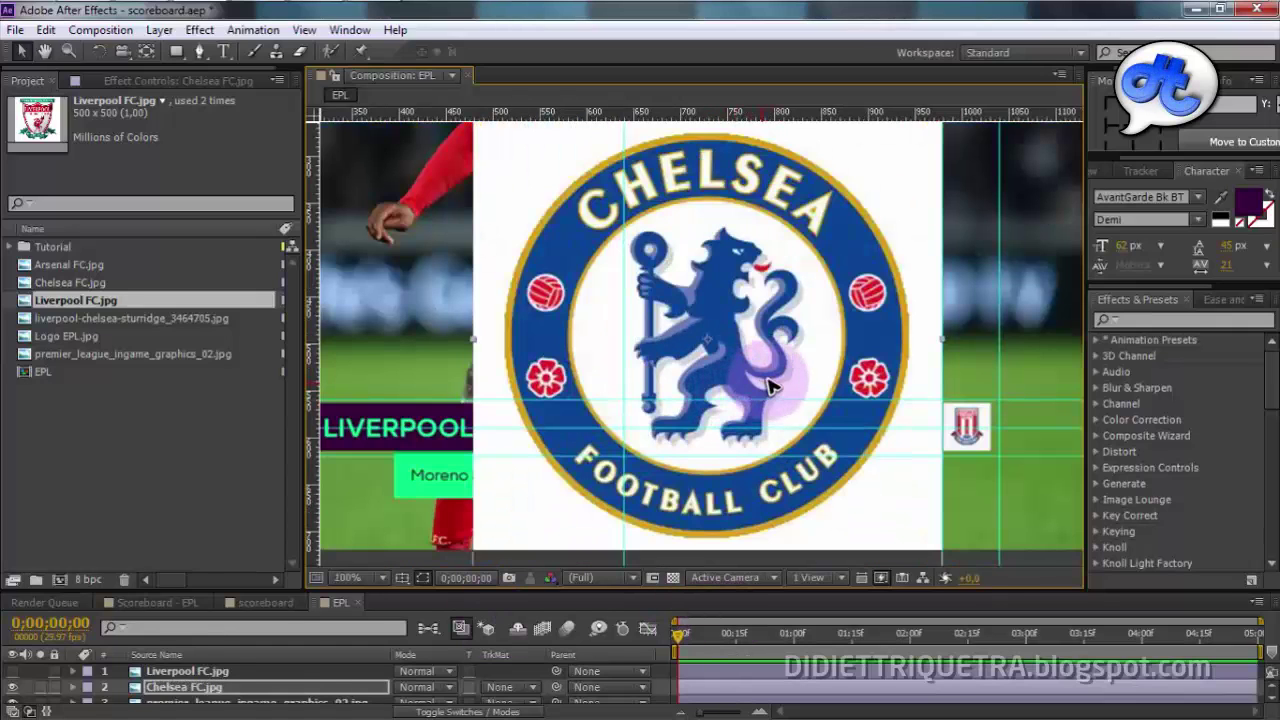
# Show the composition grid and scale the Chelsea crest down to a small badge above the league logo.
pyautogui.click(401, 578)
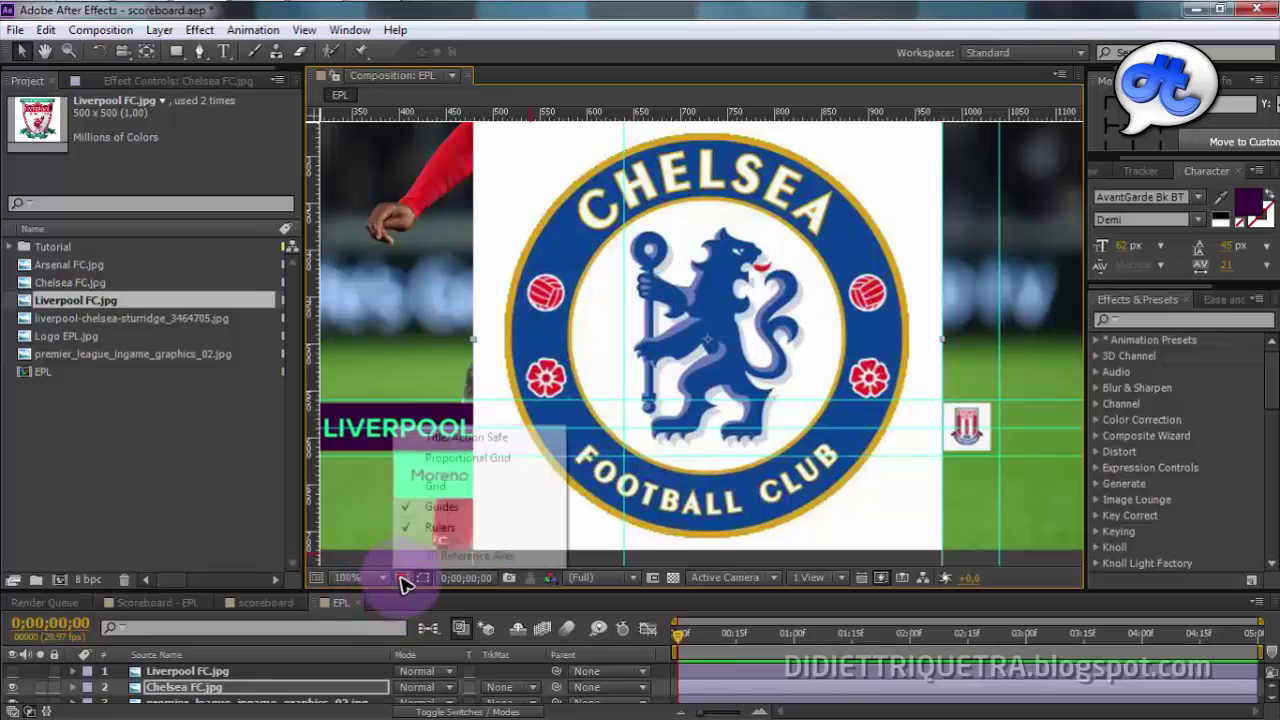
pyautogui.click(462, 486)
pyautogui.scroll(1, 596, 480)
pyautogui.scroll(-1, 728, 453)
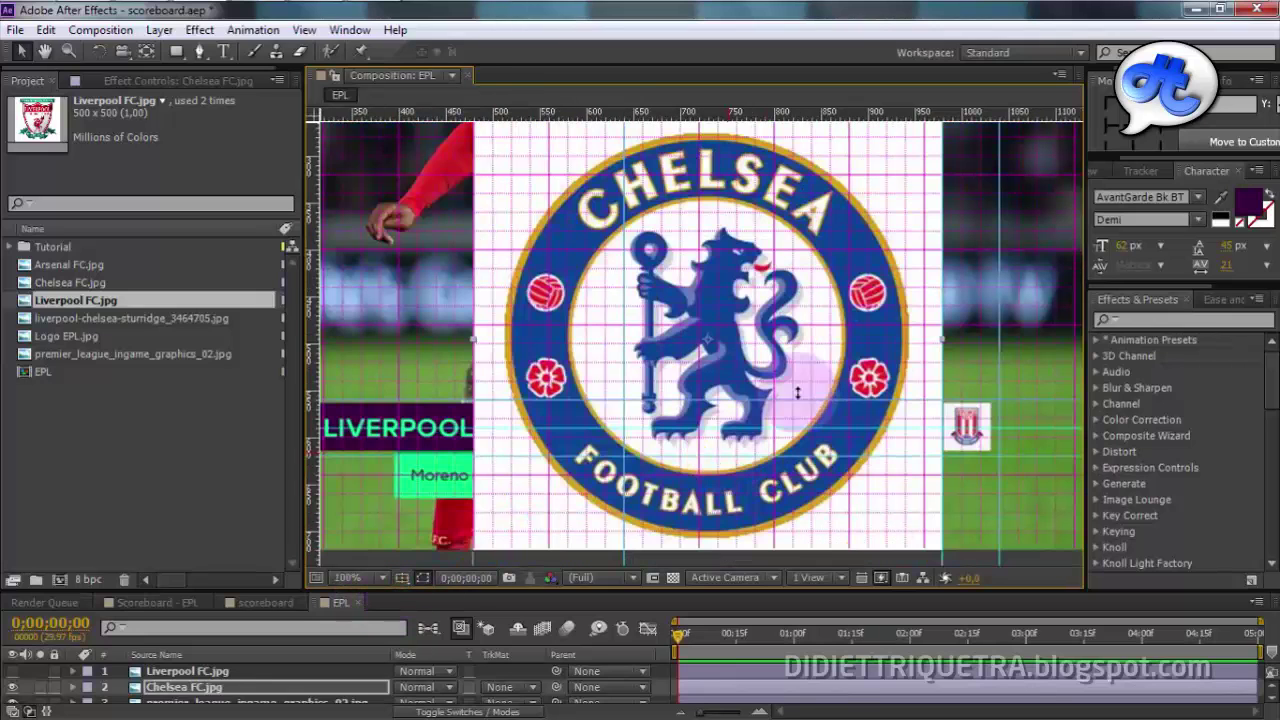
pyautogui.moveTo(876, 280); pyautogui.dragTo(784, 314)
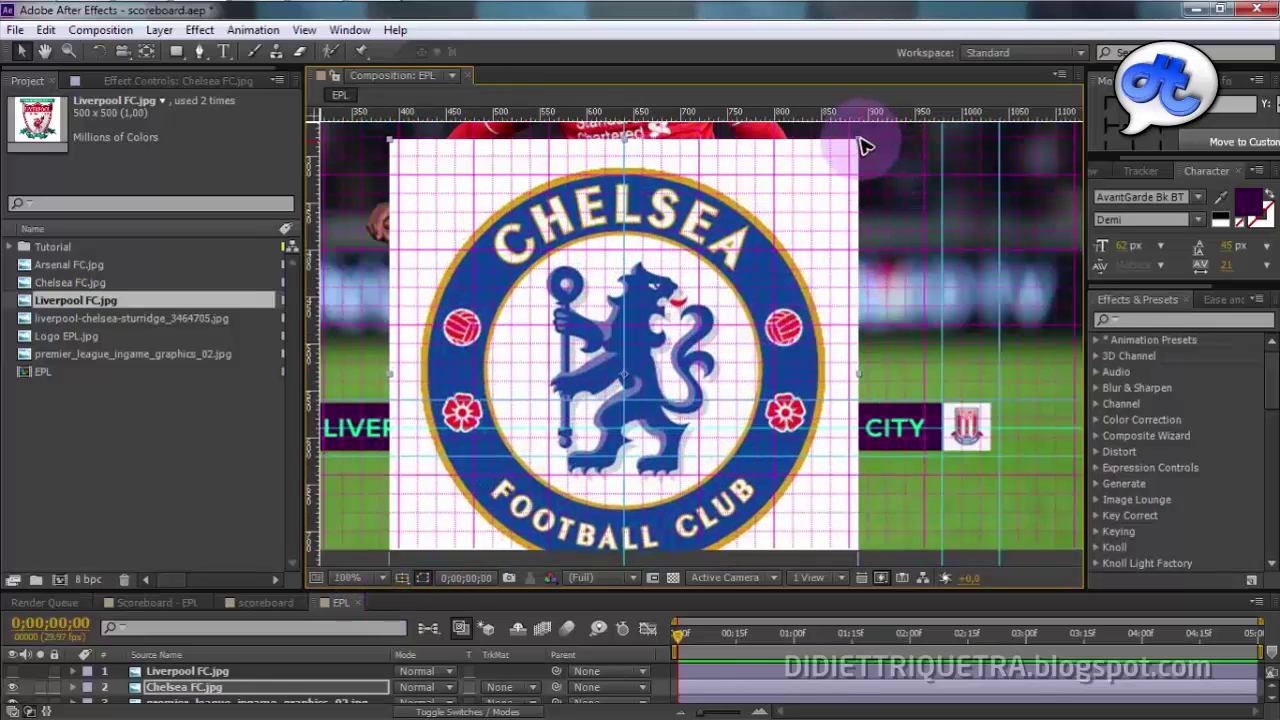
pyautogui.moveTo(860, 141); pyautogui.dragTo(648, 372)
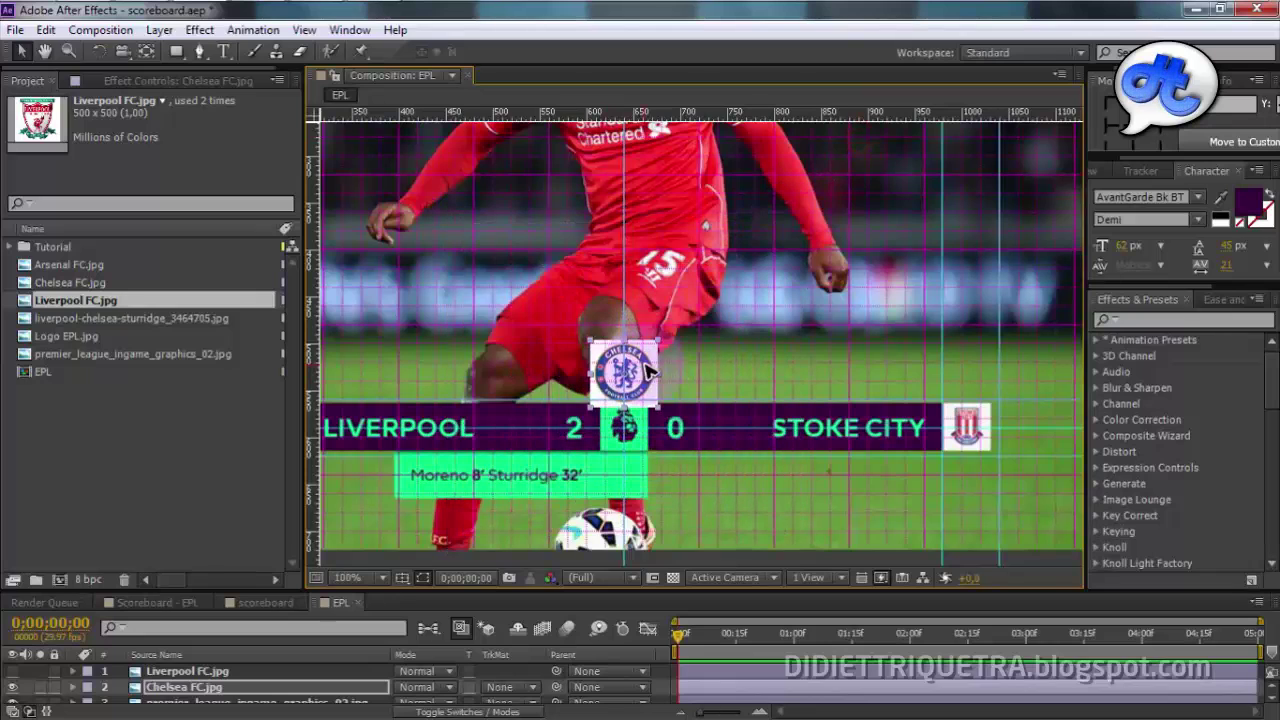
# Move the Chelsea crest onto the scoreboard over Liverpool's score, snapping its top edge to the upper horizontal guide.
pyautogui.scroll(3, 648, 372)
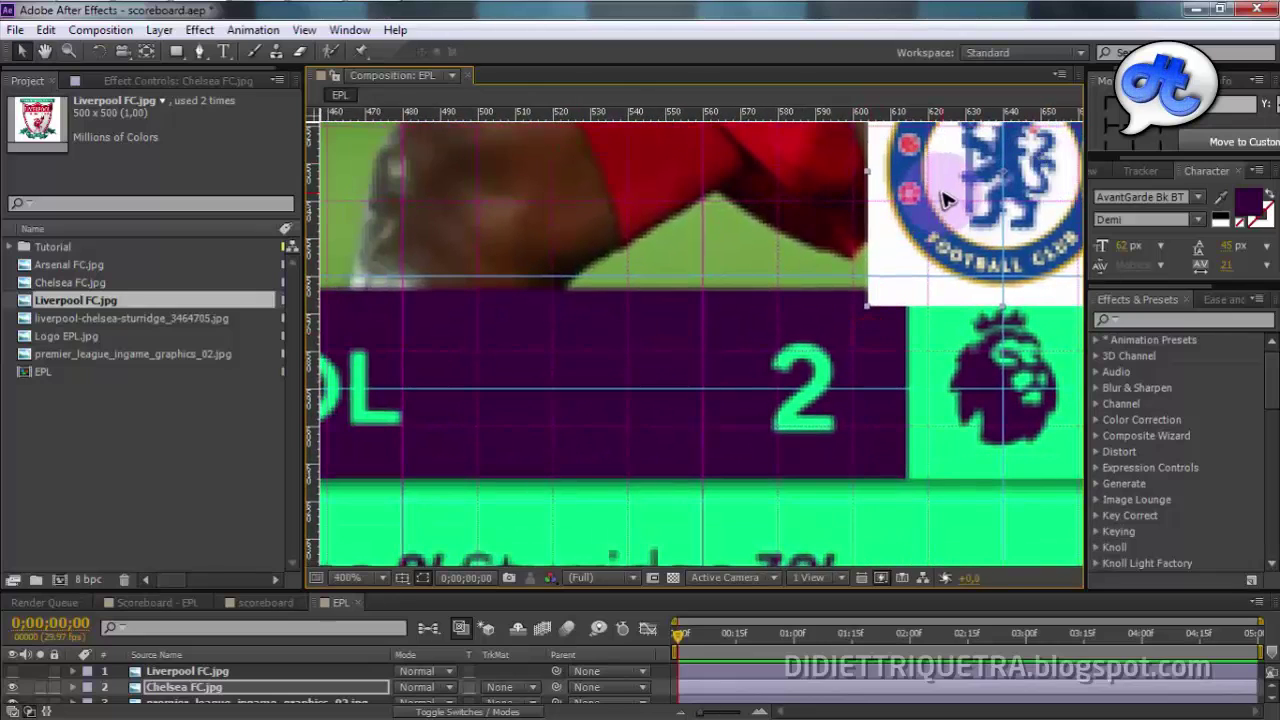
pyautogui.moveTo(945, 200); pyautogui.dragTo(686, 403)
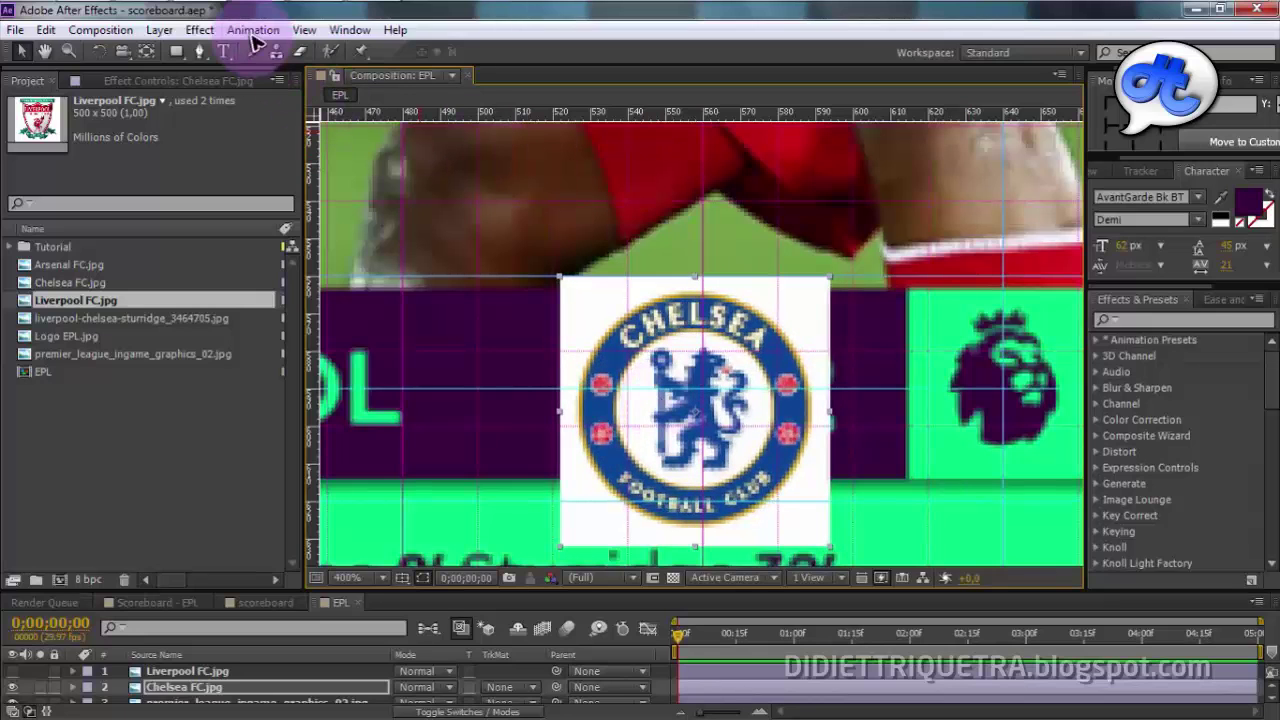
pyautogui.click(208, 34)
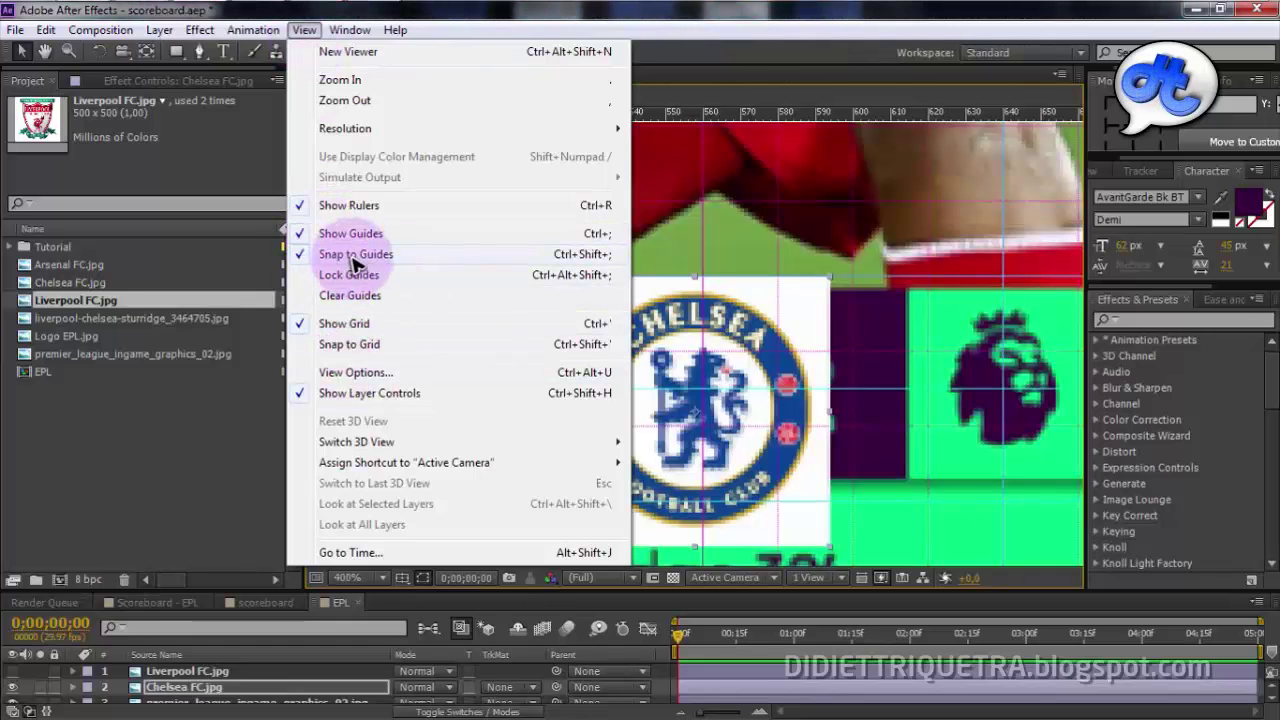
pyautogui.click(734, 366)
pyautogui.moveTo(752, 326)
pyautogui.mouseDown()
pyautogui.moveTo(796, 280)
pyautogui.moveTo(755, 326)
pyautogui.moveTo(752, 305)
pyautogui.moveTo(741, 321)
pyautogui.moveTo(764, 293)
pyautogui.moveTo(744, 318)
pyautogui.mouseUp()
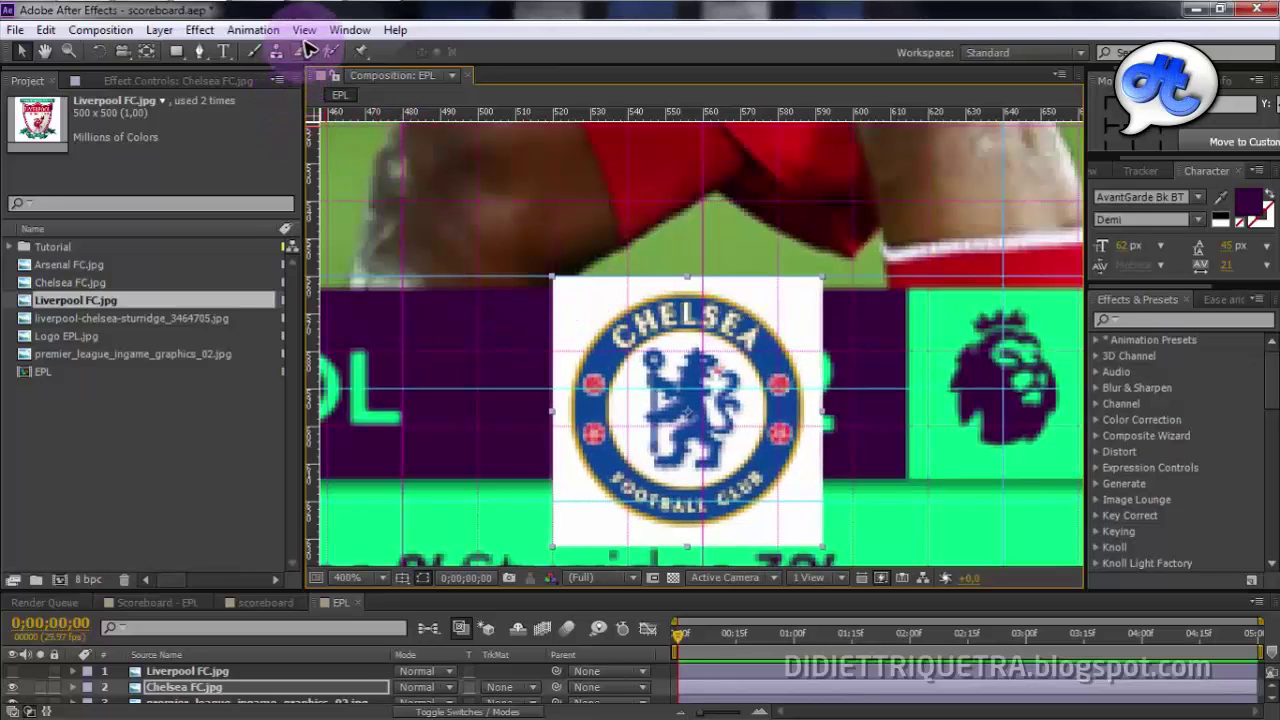
# Turn off Snap to Guides and nudge the Chelsea crest freely across the upper guide.
pyautogui.click(253, 29)
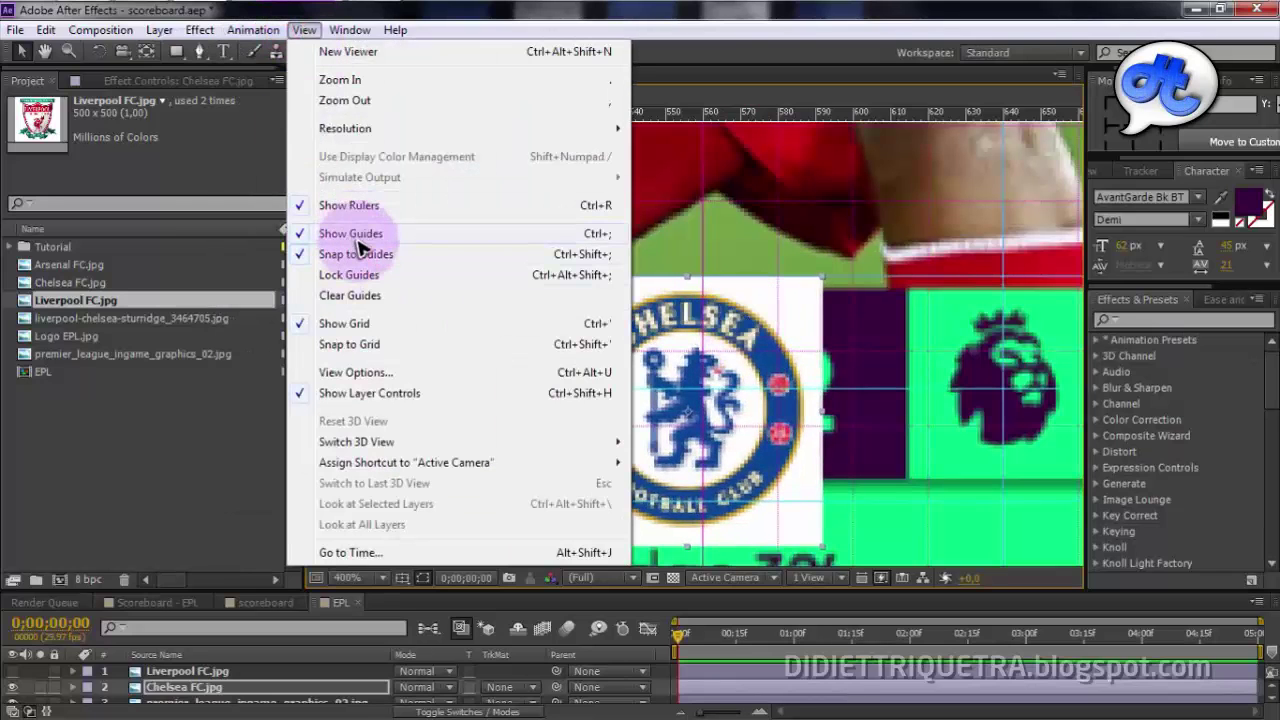
pyautogui.click(359, 255)
pyautogui.moveTo(644, 334)
pyautogui.mouseDown()
pyautogui.moveTo(647, 323)
pyautogui.moveTo(634, 349)
pyautogui.mouseUp()
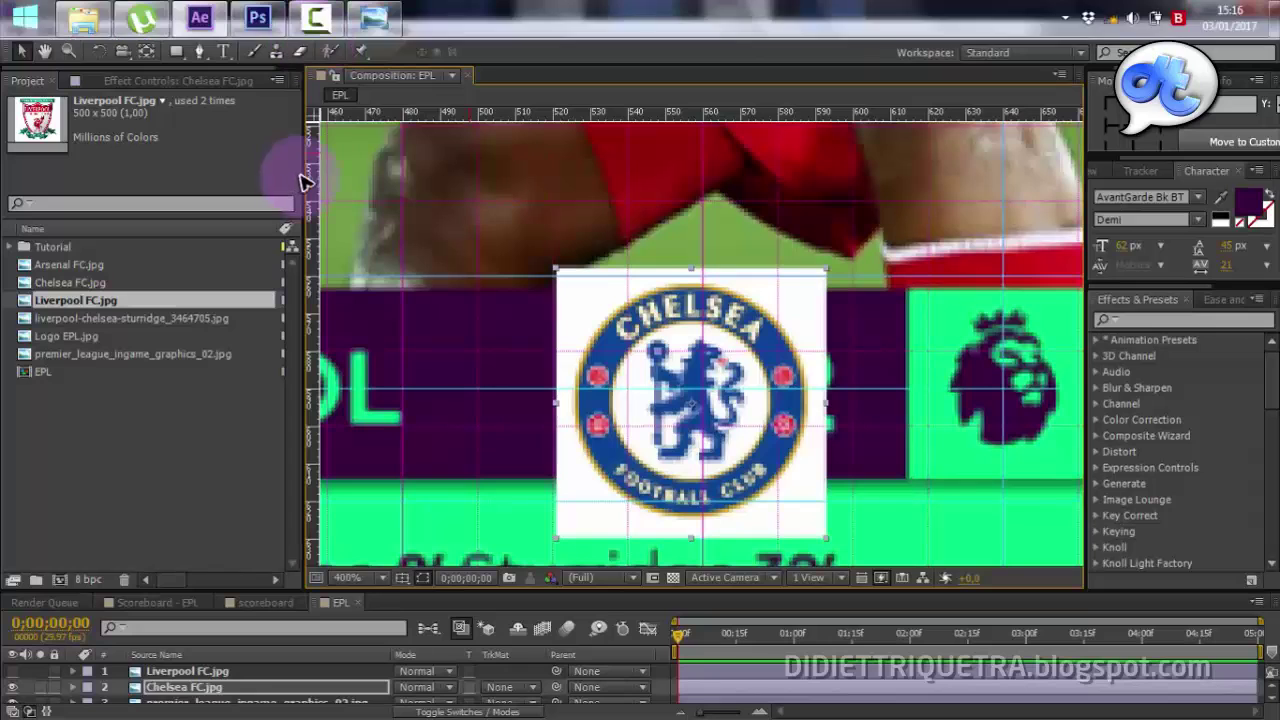
# Turn on Snap to Guides and snap the Chelsea crest to the guides at the scoreboard's left end, covering the Liverpool badge.
pyautogui.click(304, 30)
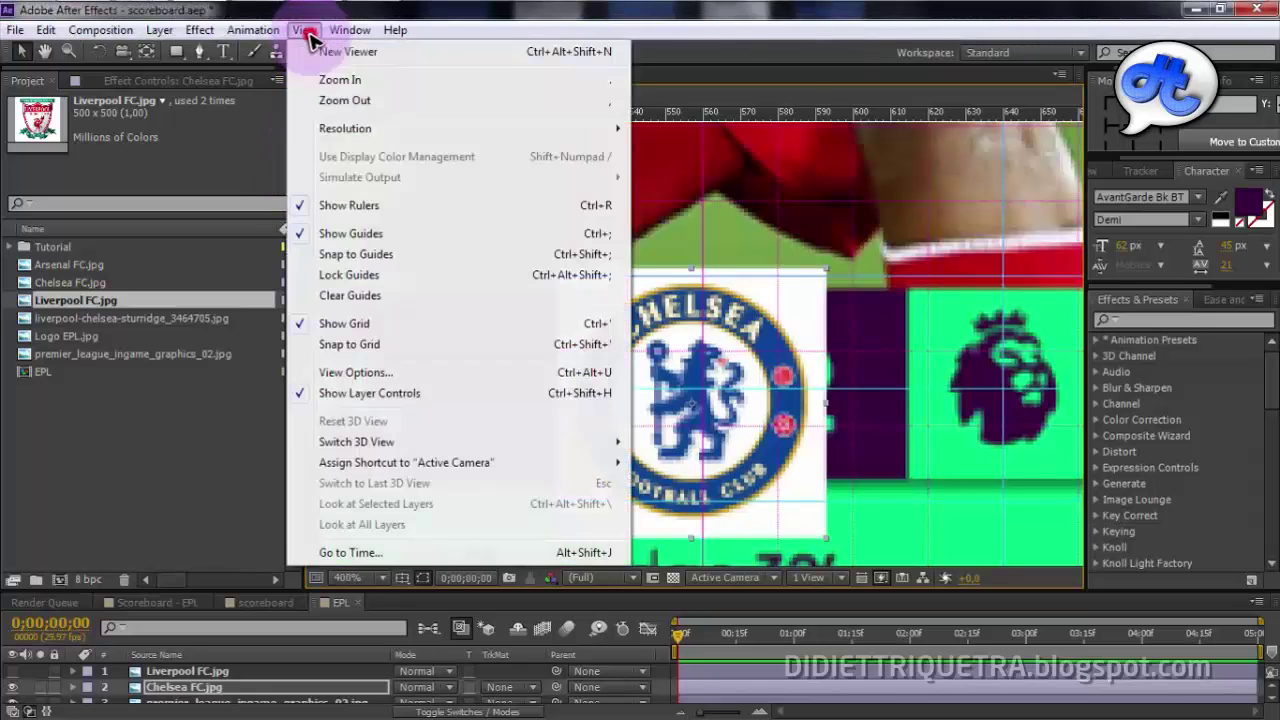
pyautogui.click(356, 254)
pyautogui.moveTo(669, 334); pyautogui.dragTo(485, 334)
pyautogui.moveTo(557, 286); pyautogui.dragTo(976, 246)
pyautogui.moveTo(924, 309); pyautogui.dragTo(551, 294)
pyautogui.moveTo(585, 292); pyautogui.dragTo(960, 284)
pyautogui.moveTo(871, 264); pyautogui.dragTo(533, 266)
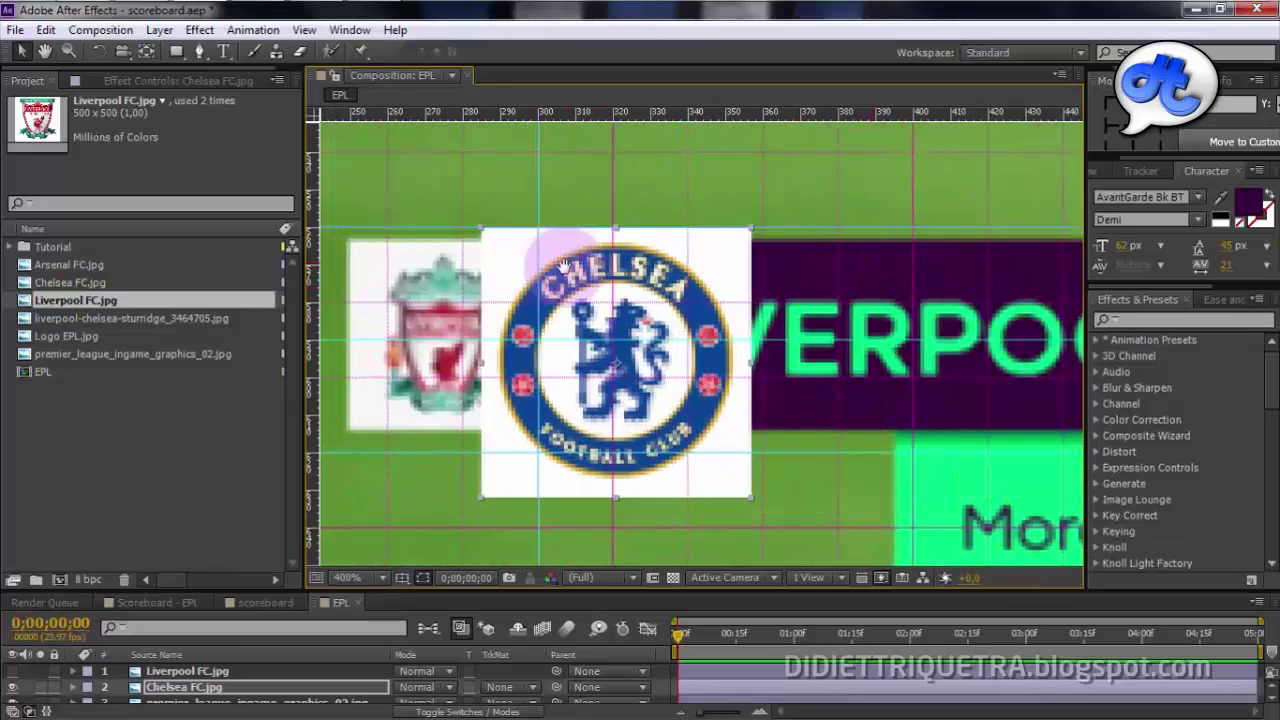
pyautogui.moveTo(639, 275); pyautogui.dragTo(768, 302)
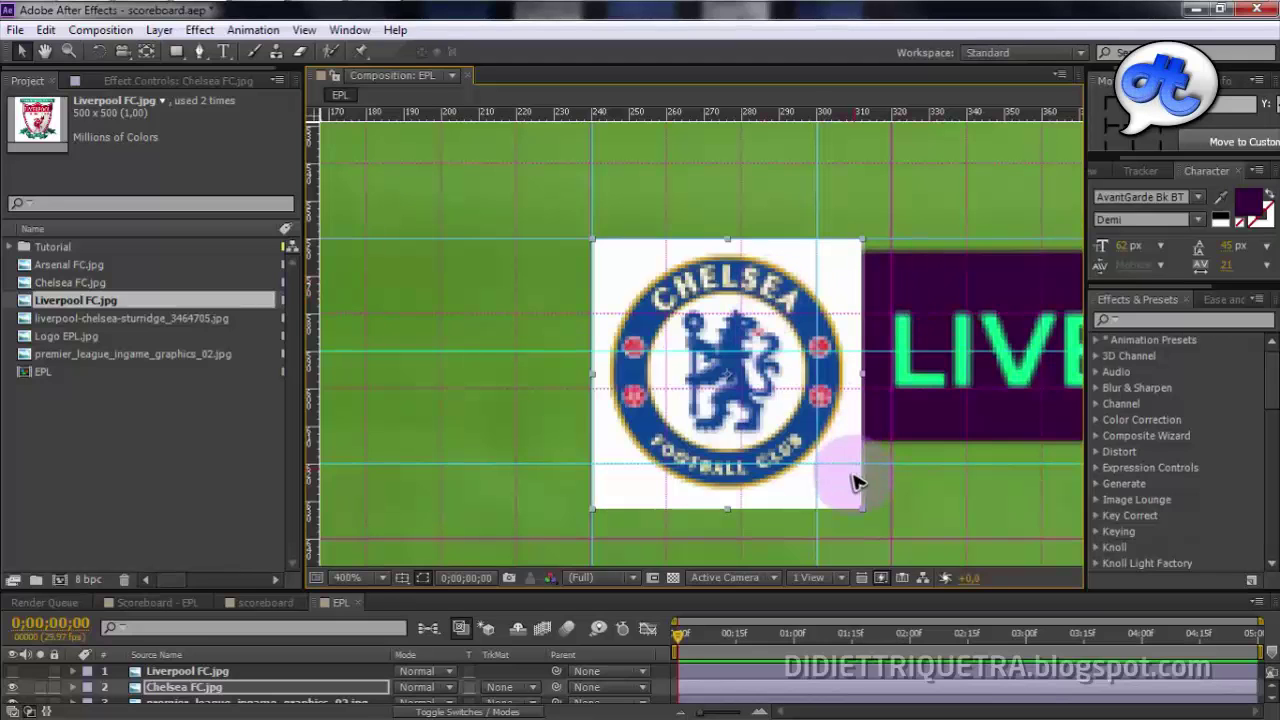
# Try resizing the Chelsea crest from its lower-right corner and moving it up, undoing each change.
pyautogui.moveTo(858, 506); pyautogui.dragTo(830, 478)
pyautogui.hotkey('ctrl', 'z')
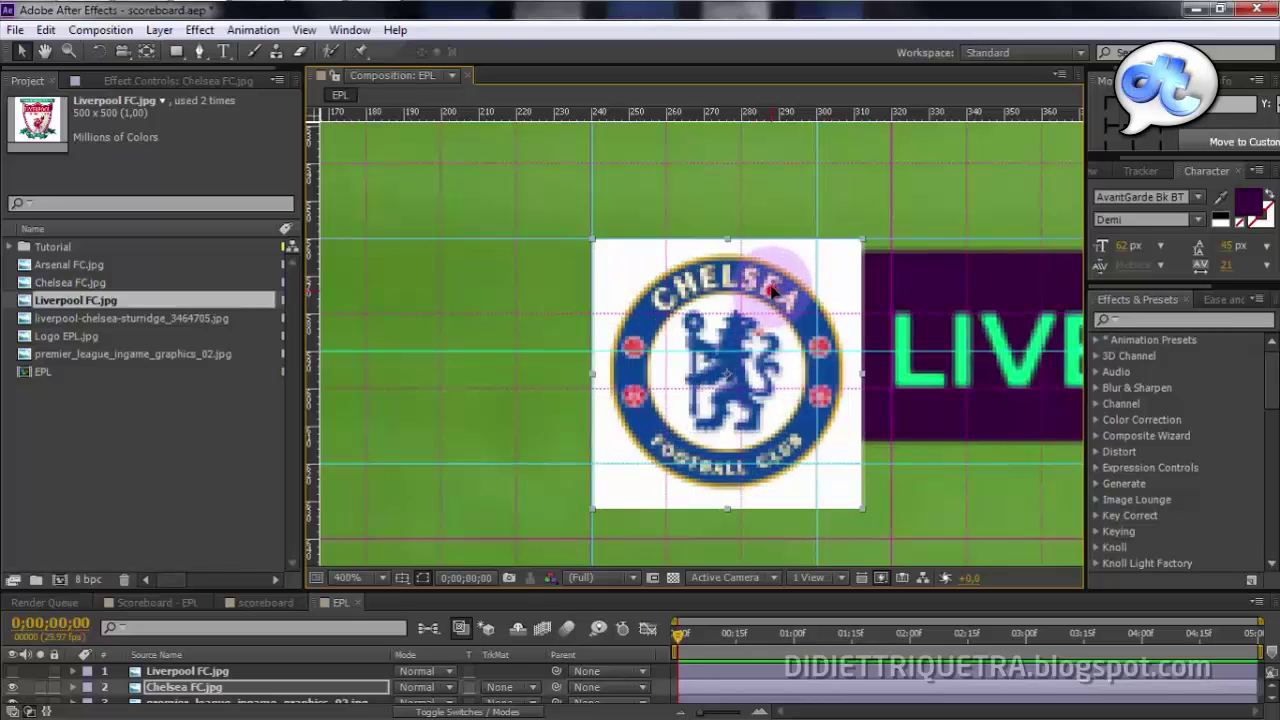
pyautogui.moveTo(771, 290); pyautogui.dragTo(771, 266)
pyautogui.hotkey('ctrl', 'z')
pyautogui.press('space')
pyautogui.moveTo(877, 269); pyautogui.dragTo(929, 232)
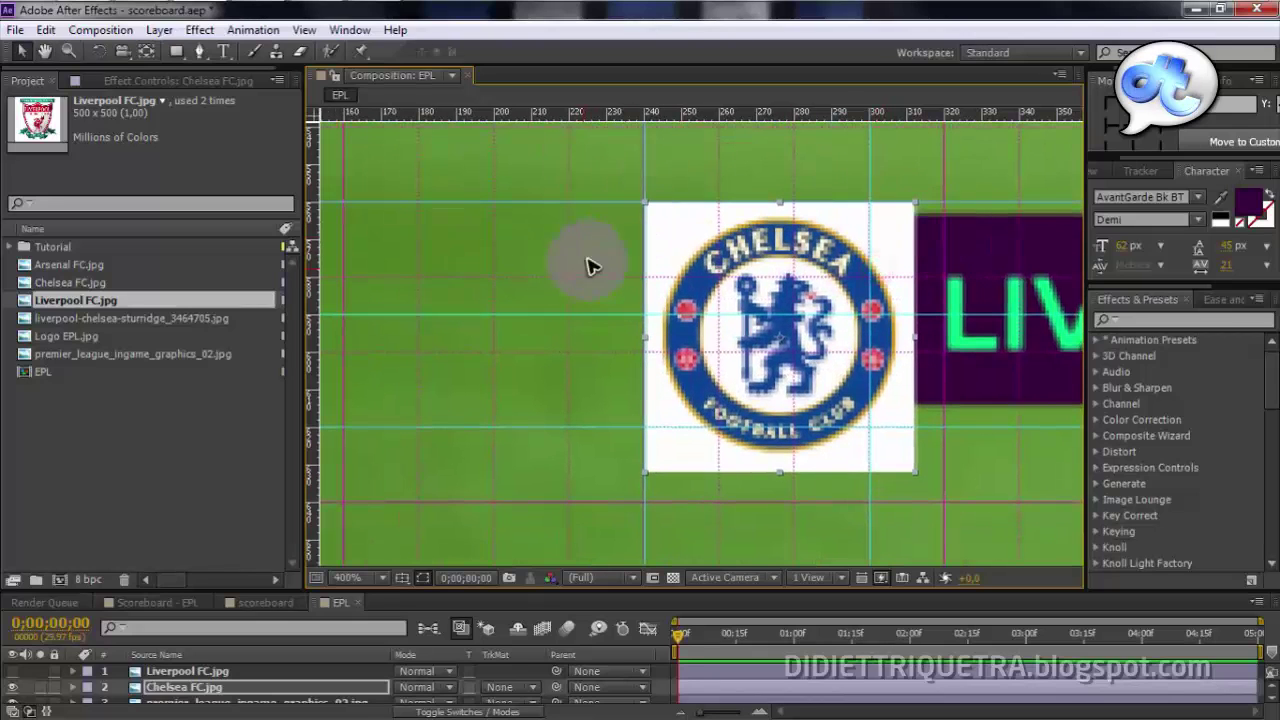
# Move the Chelsea crest's anchor point to its upper-left corner with the Pan Behind tool and scale the layer to 12%.
pyautogui.click(146, 51)
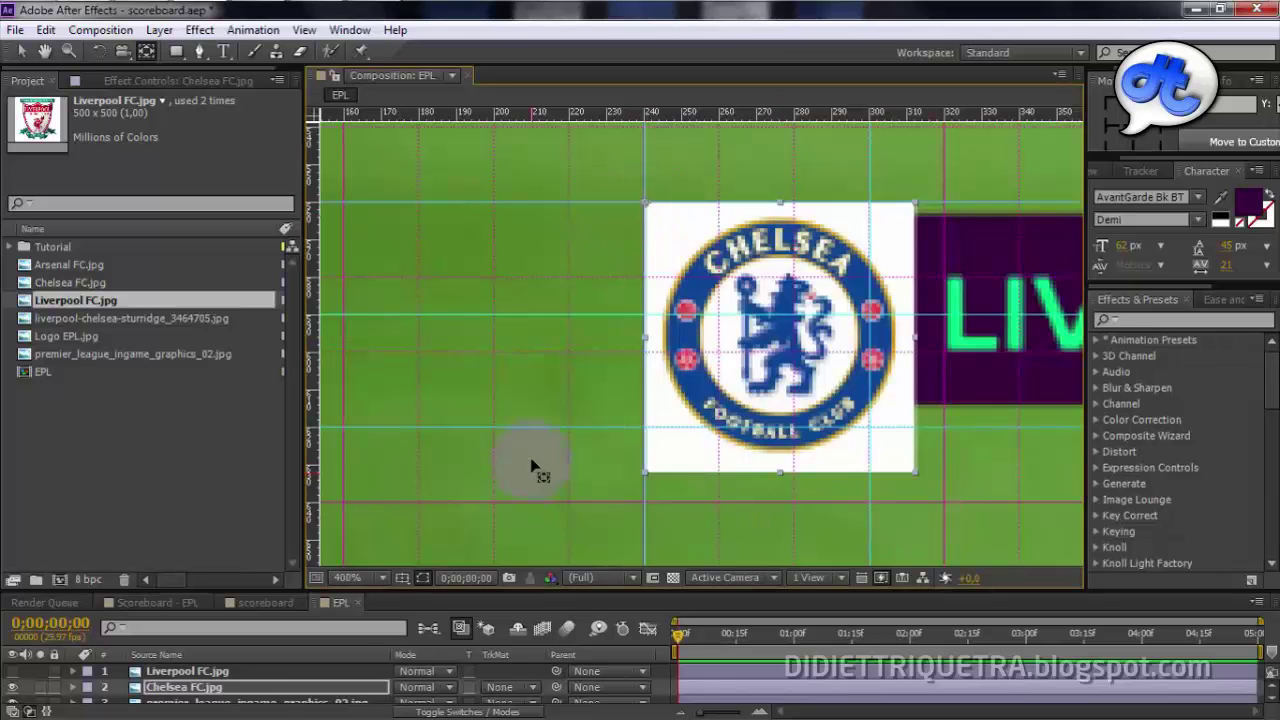
pyautogui.moveTo(414, 588); pyautogui.dragTo(414, 528)
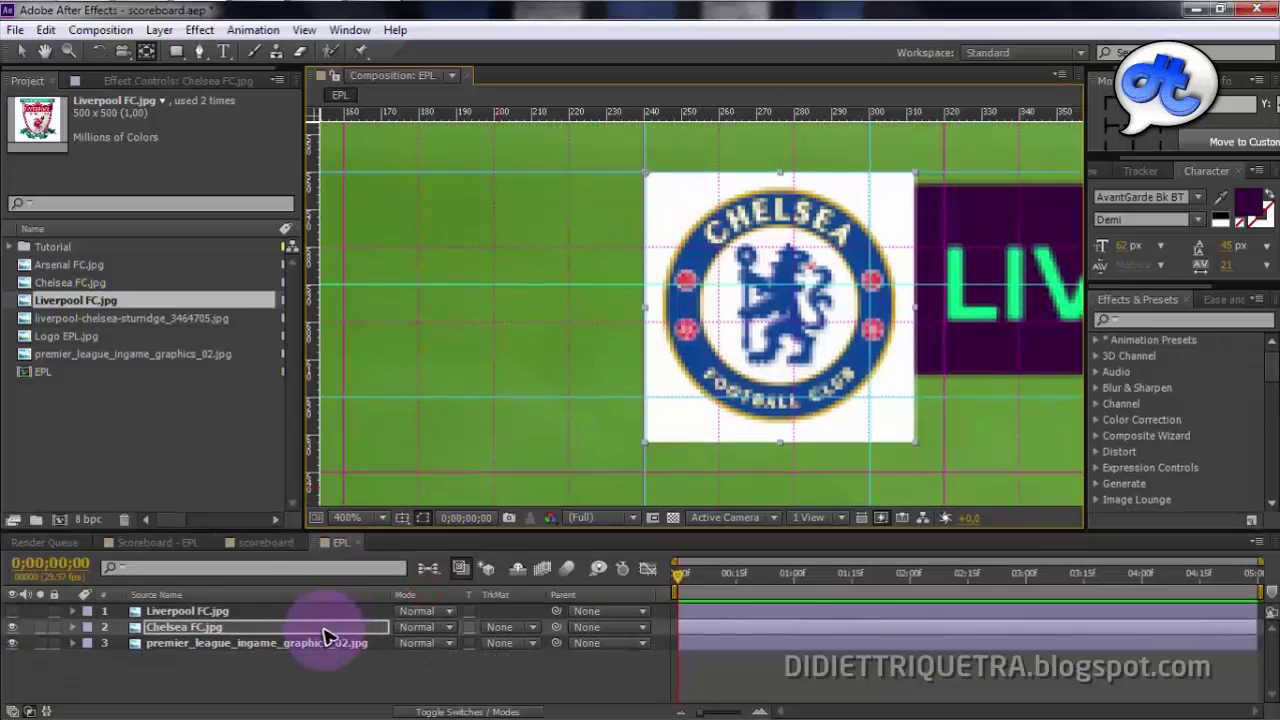
pyautogui.click(323, 628)
pyautogui.press('s')
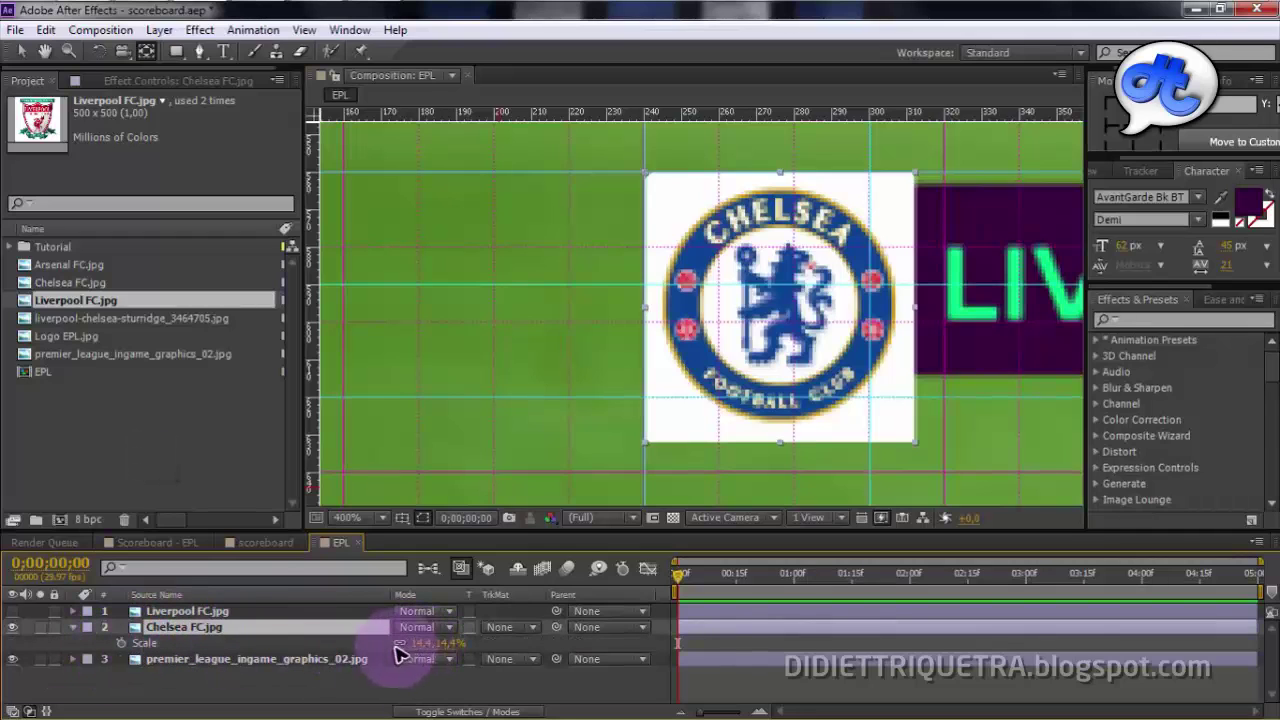
pyautogui.moveTo(429, 643); pyautogui.dragTo(376, 648)
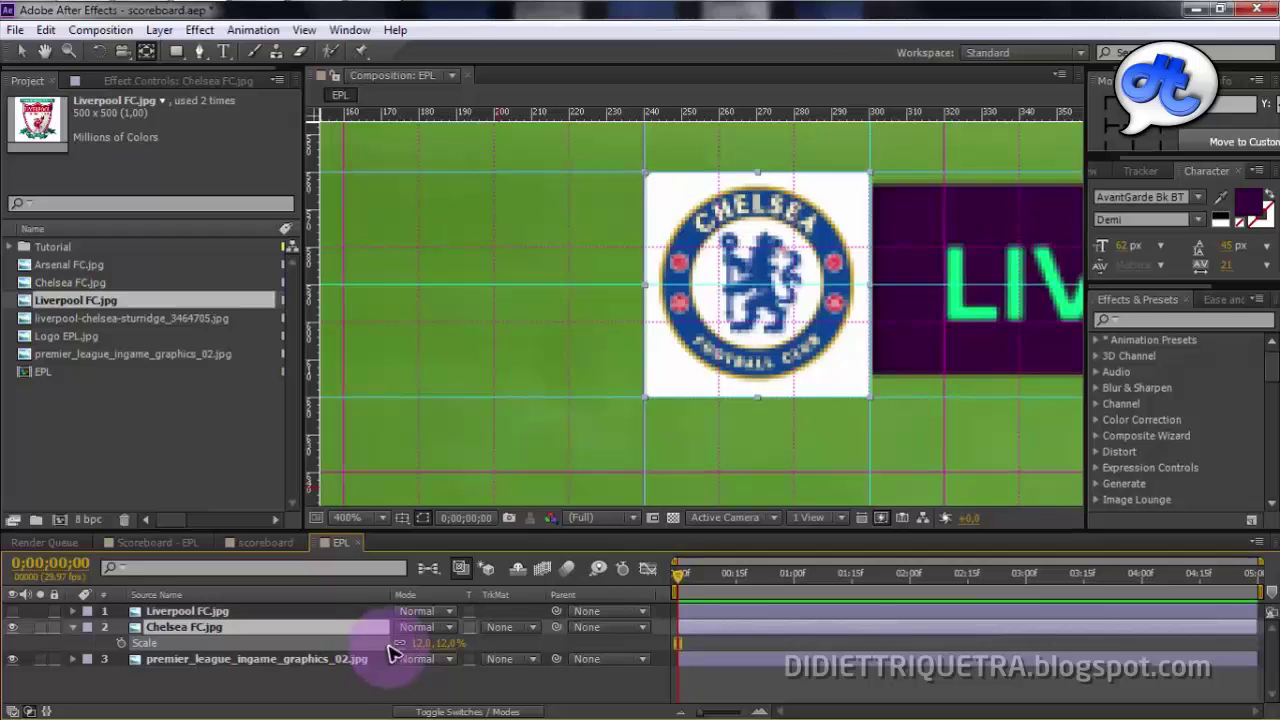
pyautogui.click(835, 421)
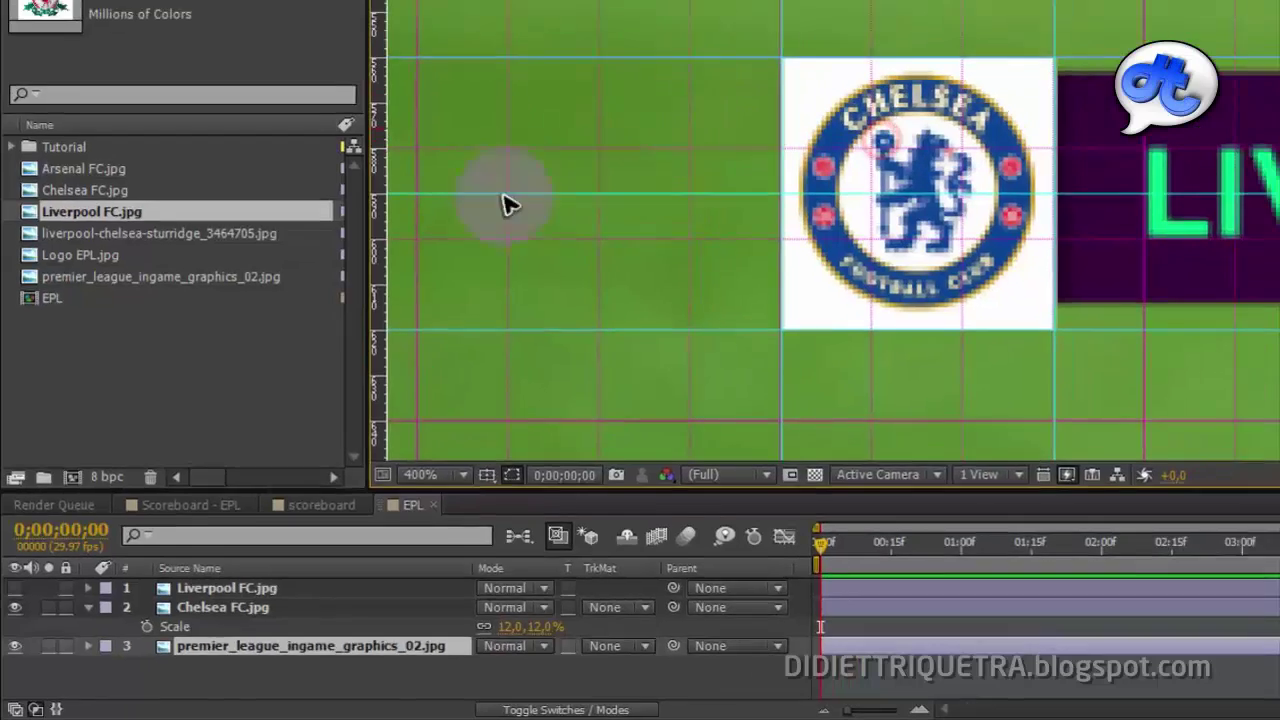
# Drag the Chelsea crest's anchor point inward from its corner with the Pan Behind tool, first with guides shown and again with guides hidden.
pyautogui.click(375, 606)
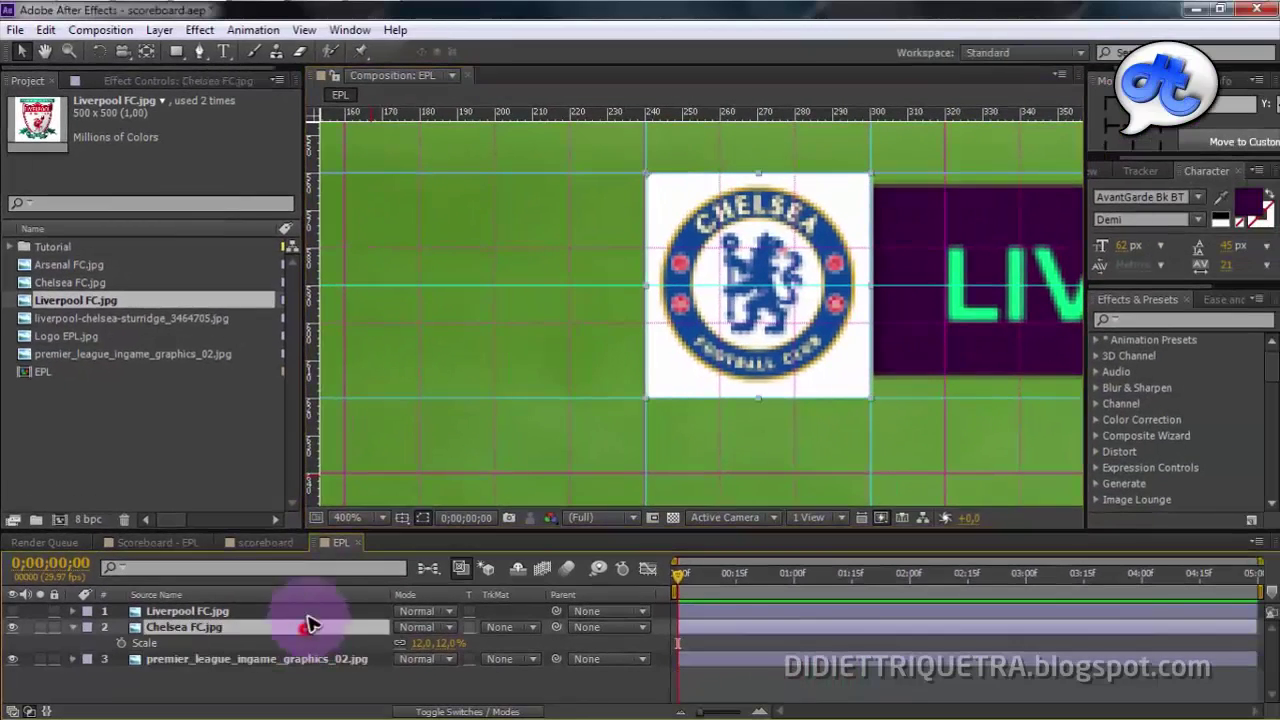
pyautogui.click(146, 53)
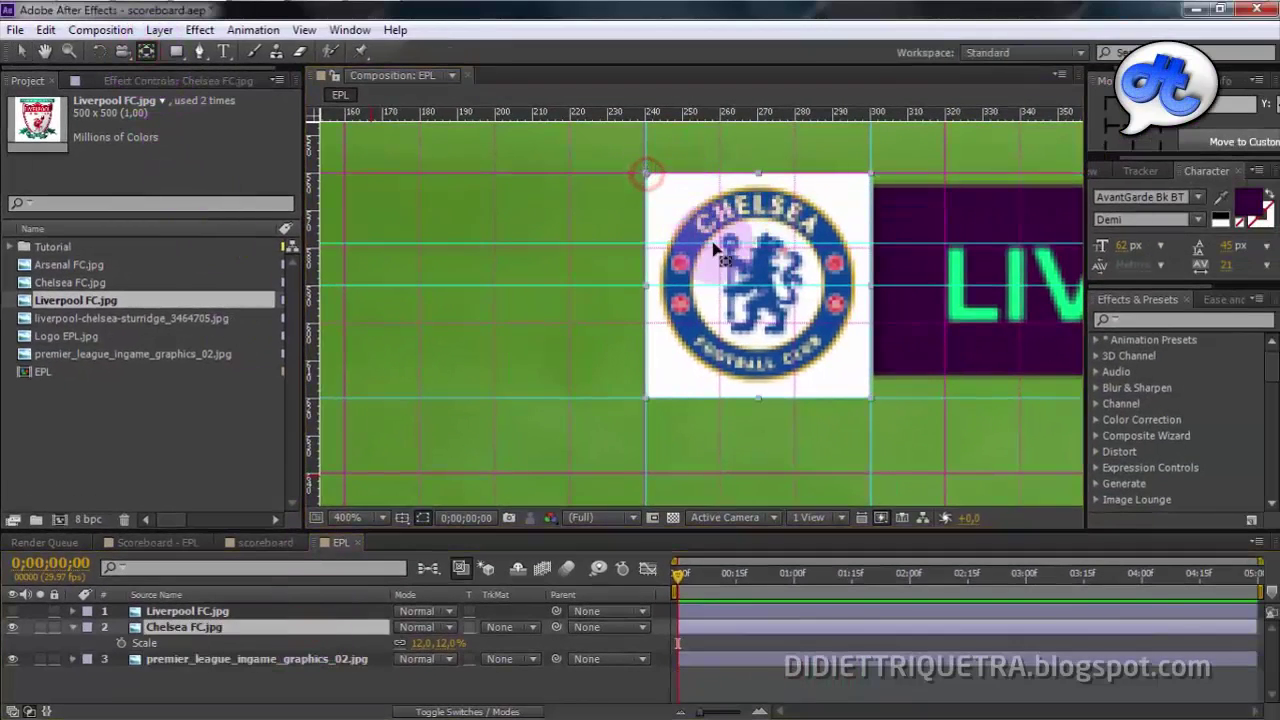
pyautogui.moveTo(647, 175); pyautogui.dragTo(675, 220)
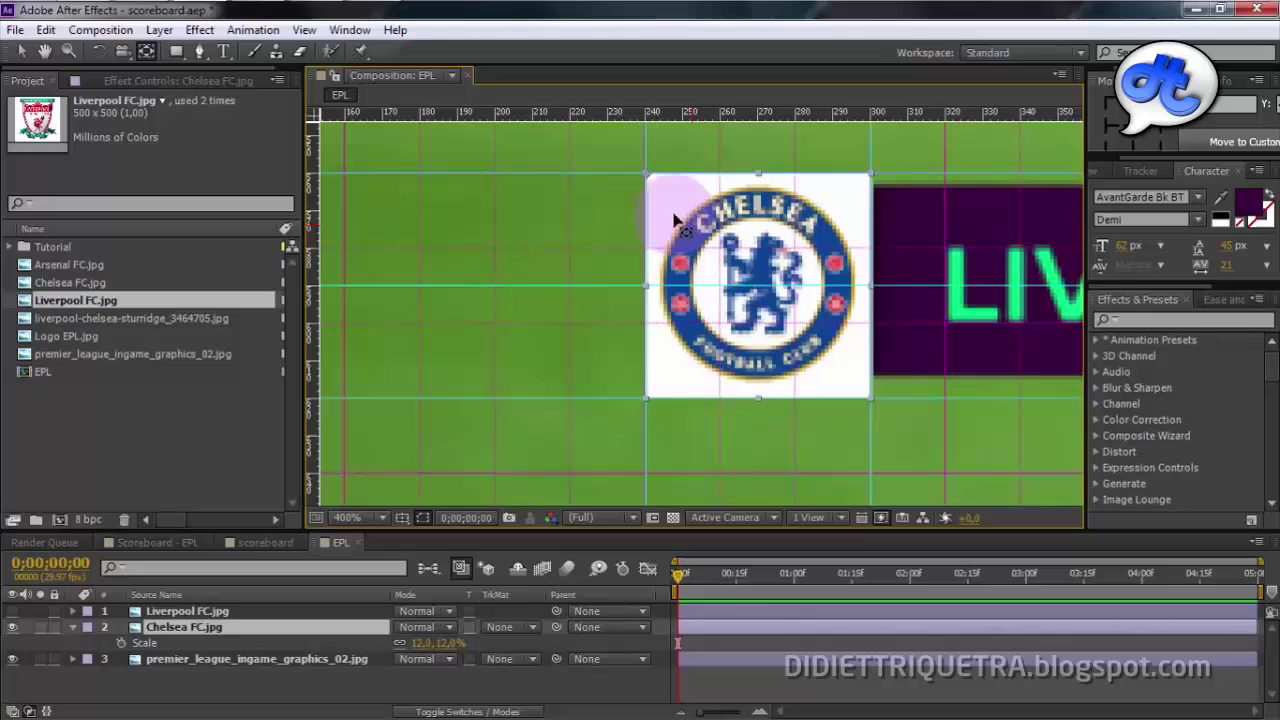
pyautogui.click(398, 517)
pyautogui.click(422, 612)
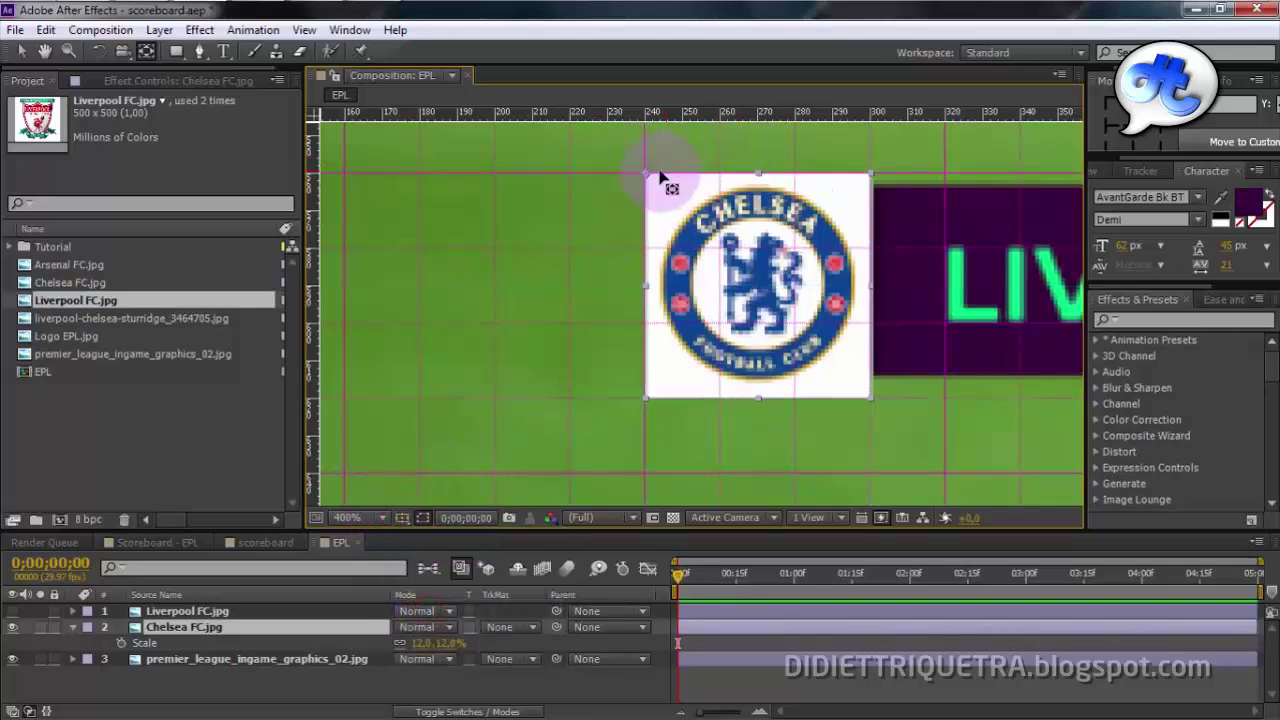
pyautogui.moveTo(647, 175); pyautogui.dragTo(708, 252)
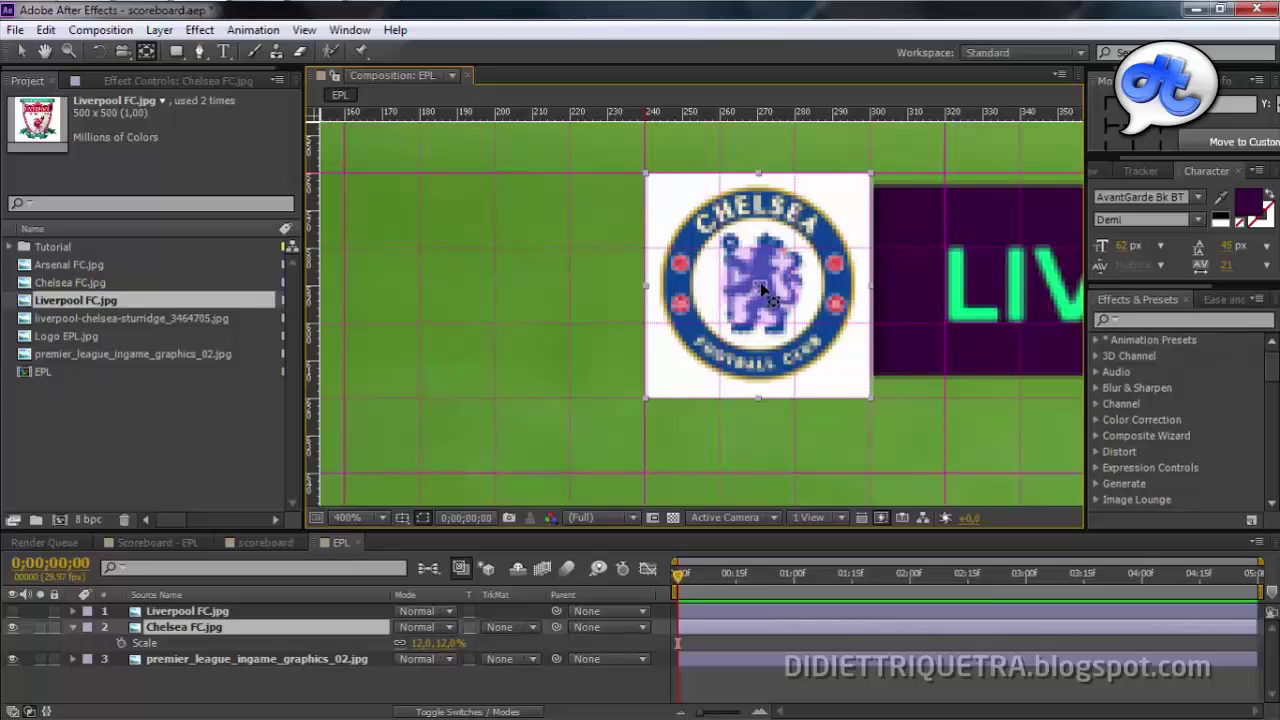
# Show the guides again and reselect the Chelsea FC.jpg layer.
pyautogui.click(473, 480)
pyautogui.click(402, 518)
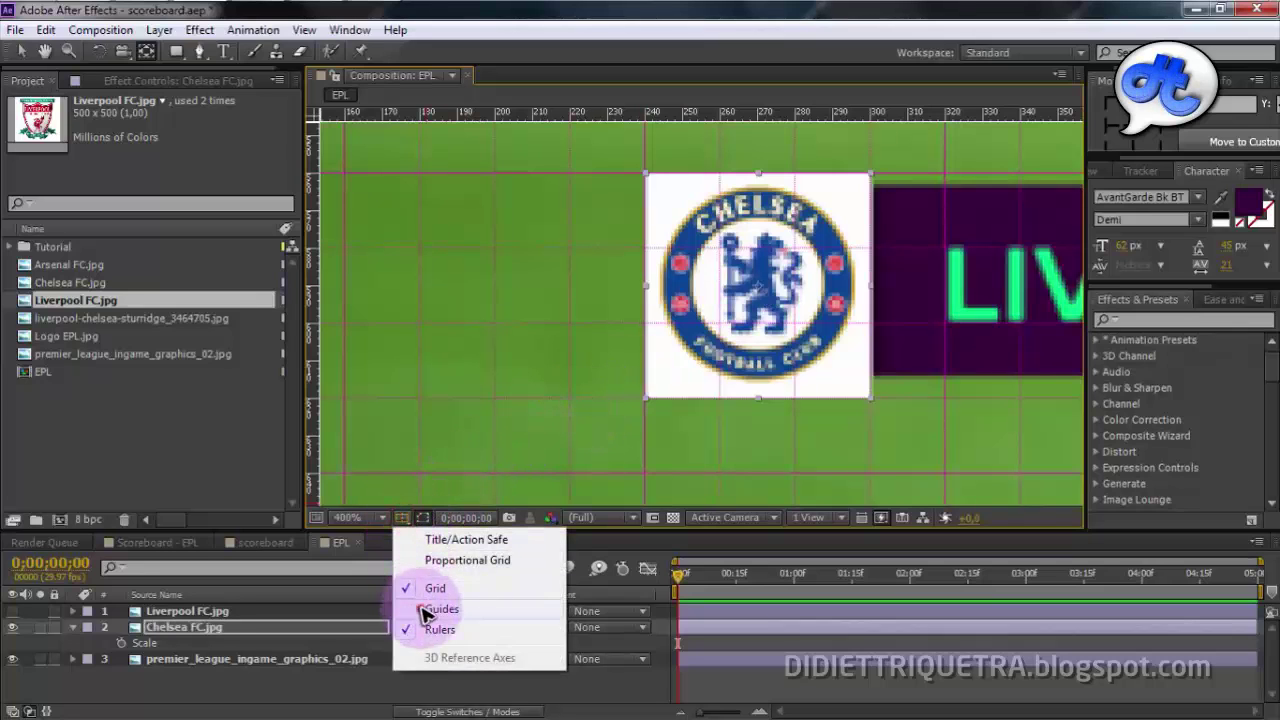
pyautogui.click(425, 613)
pyautogui.click(494, 200)
pyautogui.click(238, 627)
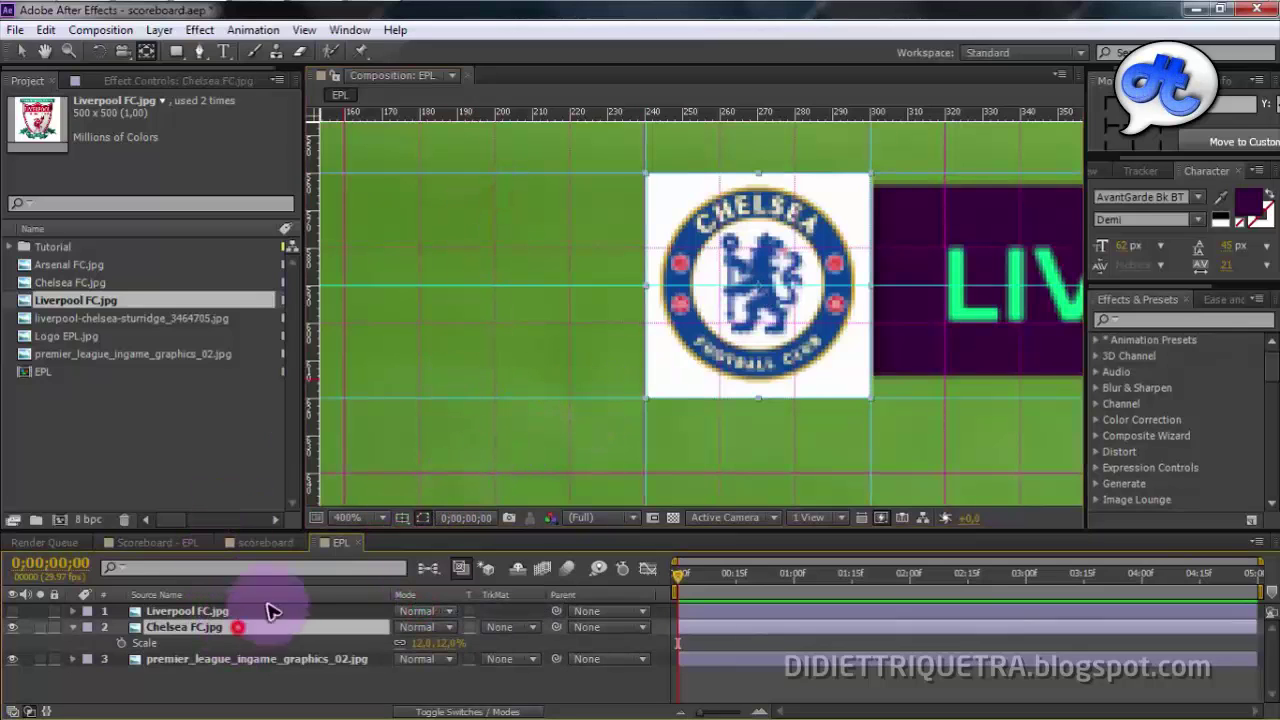
# Select the Liverpool FC.jpg layer and make it visible again.
pyautogui.press(',')
pyautogui.moveTo(862, 247); pyautogui.dragTo(570, 251)
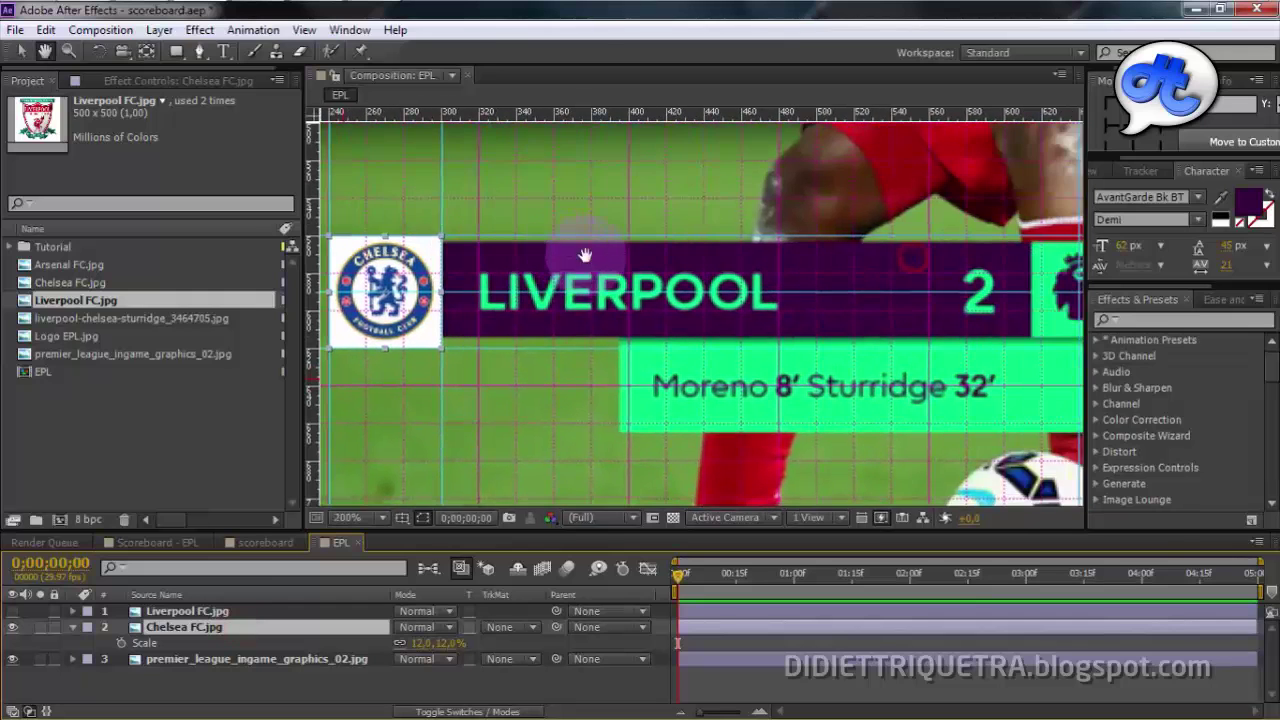
pyautogui.moveTo(883, 294); pyautogui.dragTo(553, 307)
pyautogui.moveTo(1014, 274); pyautogui.dragTo(883, 260)
pyautogui.click(271, 610)
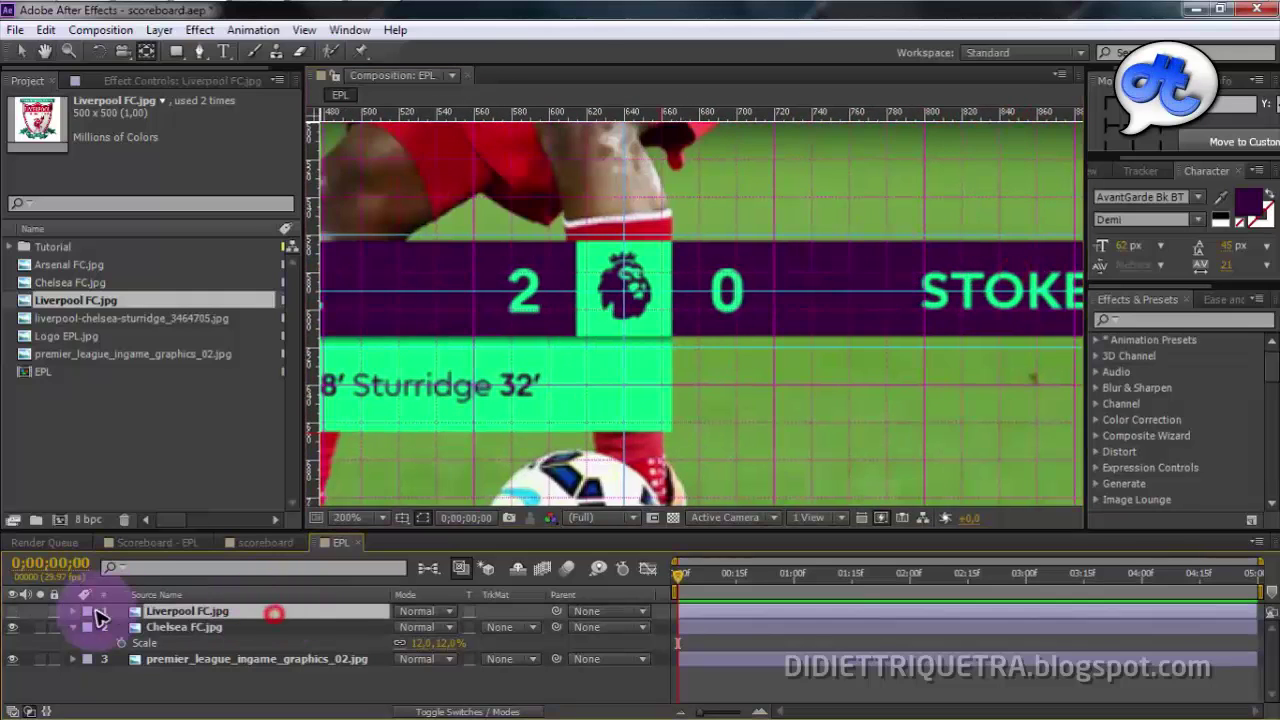
pyautogui.click(13, 611)
pyautogui.press(',')
pyautogui.press(',')
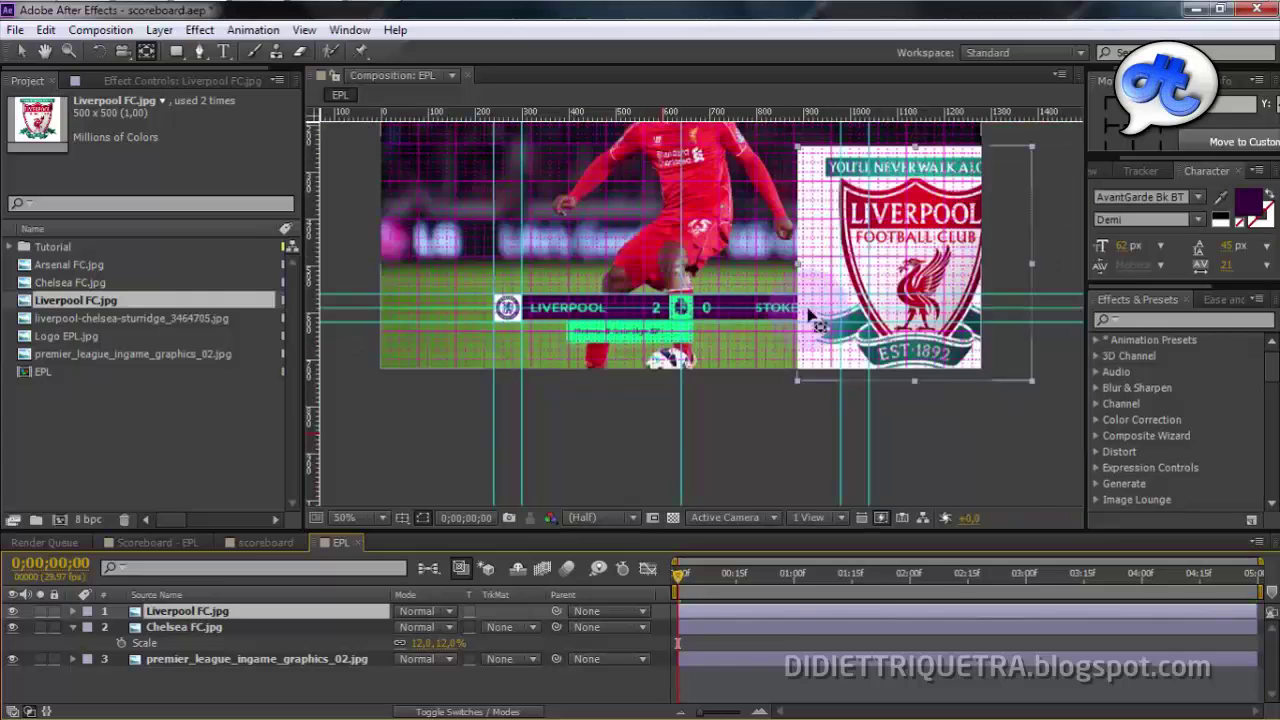
pyautogui.press('.')
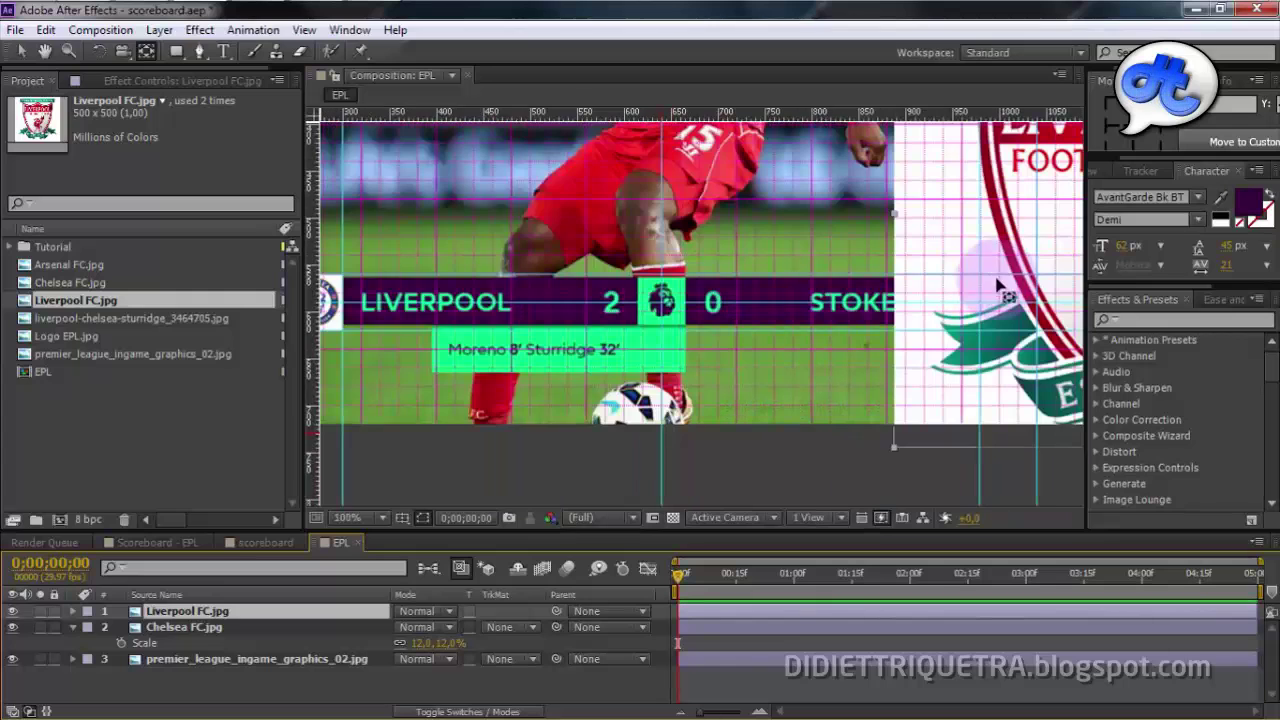
# Move the Liverpool crest left with the Selection tool so it sits over the middle of the scoreboard.
pyautogui.click(20, 52)
pyautogui.moveTo(925, 232); pyautogui.dragTo(542, 338)
pyautogui.moveTo(935, 212); pyautogui.dragTo(866, 308)
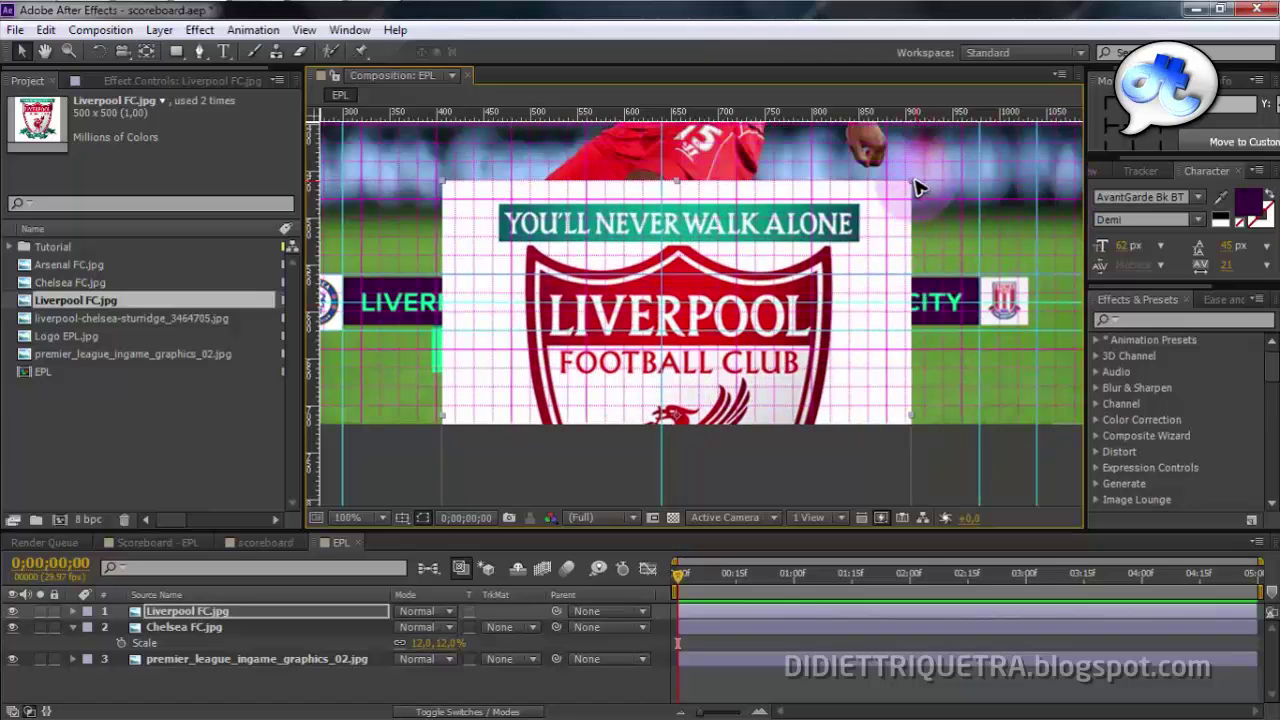
# Scale the Liverpool crest down to a small badge and place it against the outer guide at the Stoke City end.
pyautogui.moveTo(914, 180); pyautogui.dragTo(896, 206)
pyautogui.hotkey('ctrl', 'z')
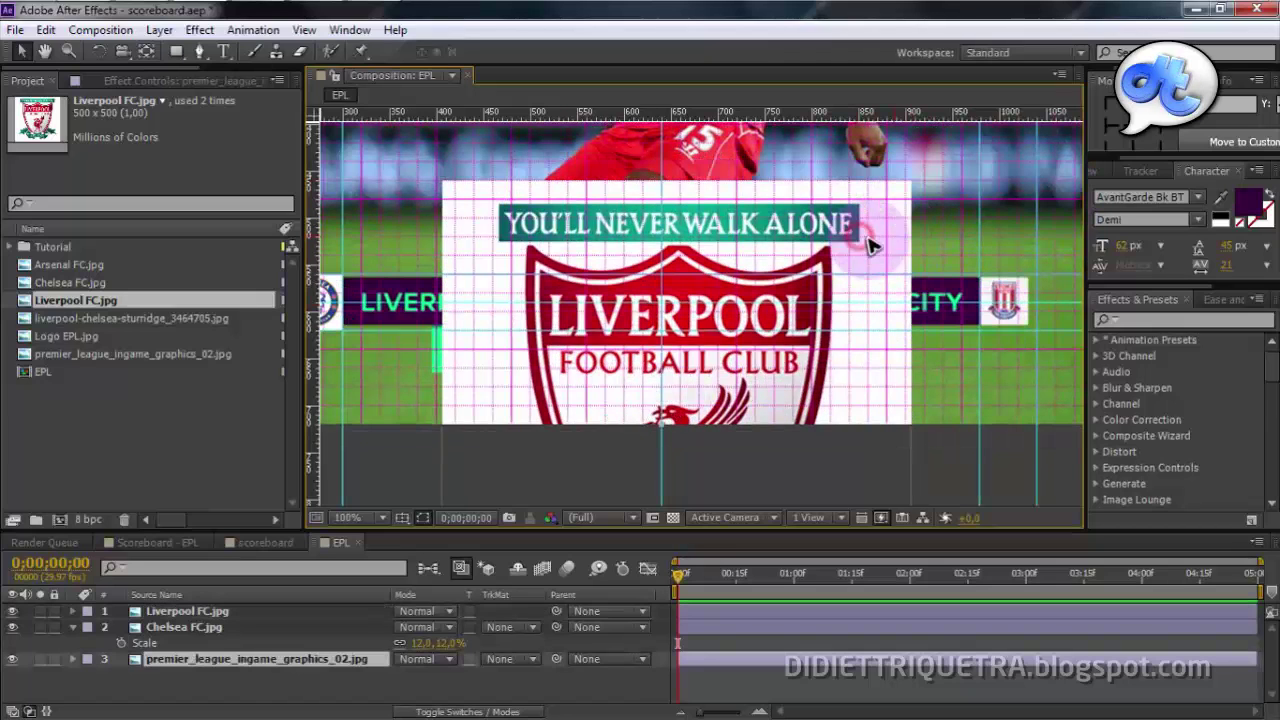
pyautogui.click(172, 610)
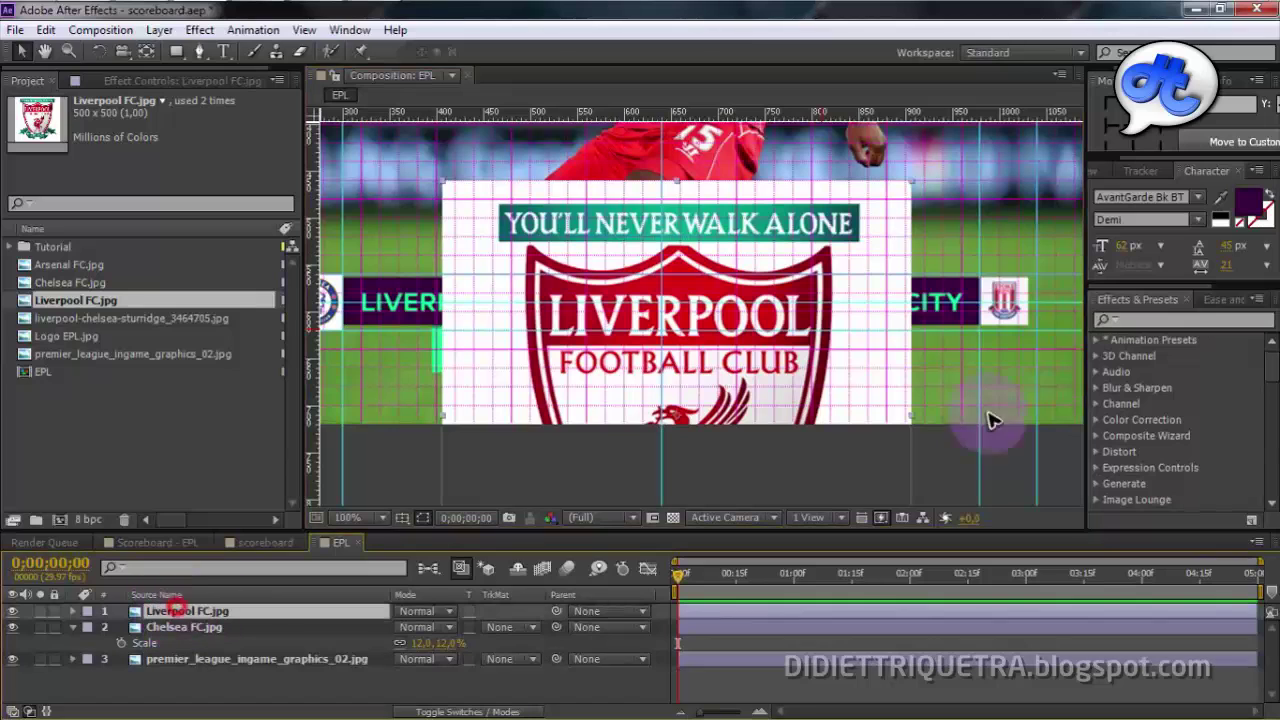
pyautogui.moveTo(910, 420); pyautogui.dragTo(626, 340)
pyautogui.scroll(1, 1016, 308)
pyautogui.press('space')
pyautogui.moveTo(809, 316); pyautogui.dragTo(481, 321)
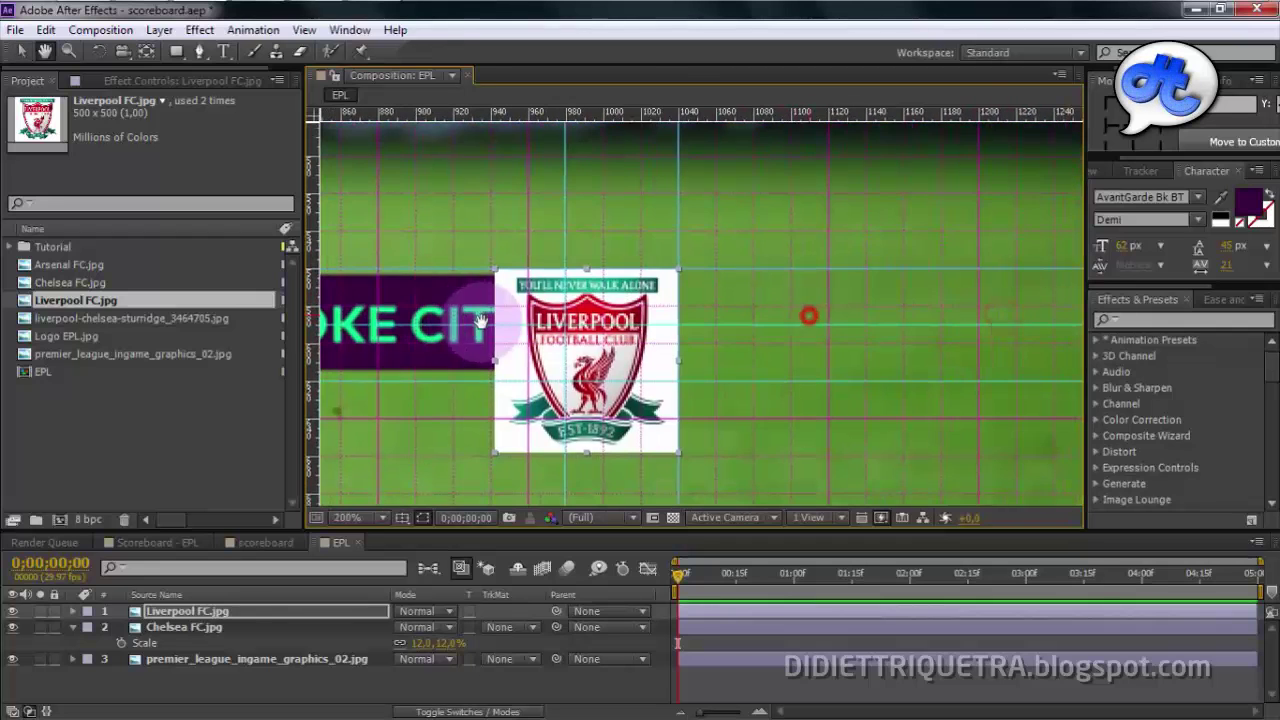
# Set the Liverpool FC.jpg layer's scale to 12% and snap the crest between the guides beyond the STOKE CITY bar.
pyautogui.scroll(1, 600, 332)
pyautogui.press('space')
pyautogui.moveTo(580, 411); pyautogui.dragTo(914, 311)
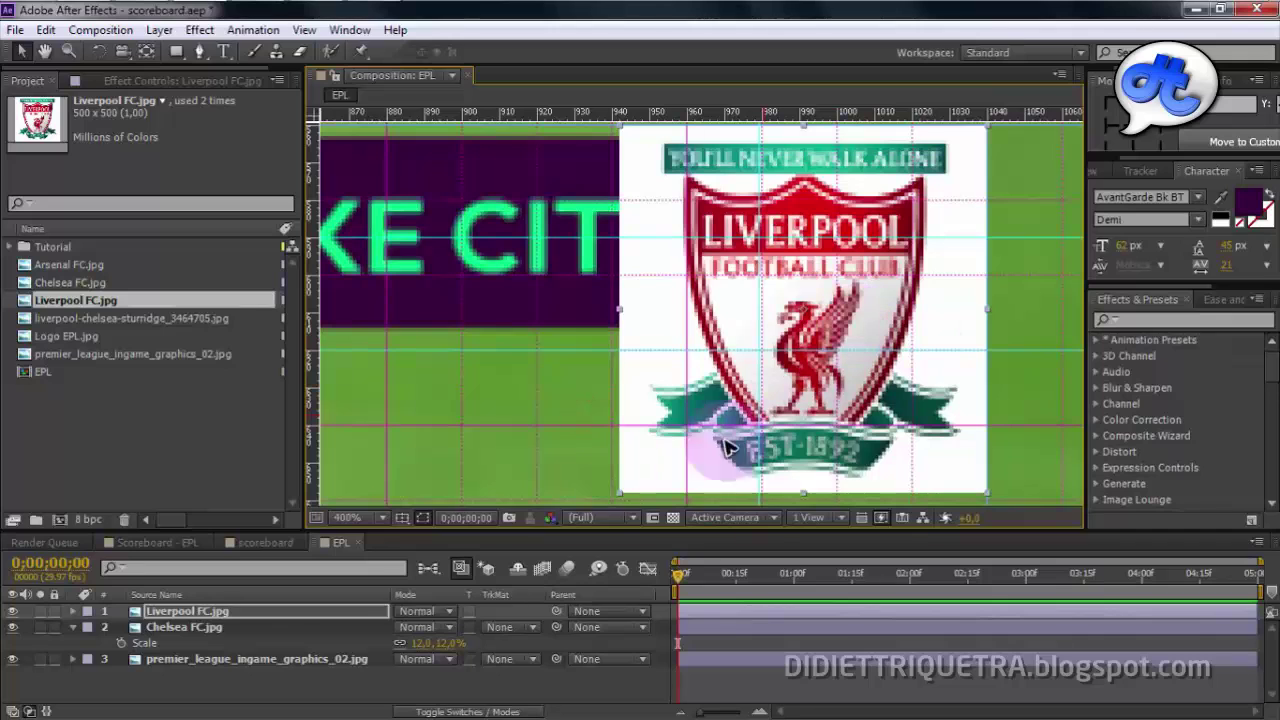
pyautogui.click(318, 611)
pyautogui.press('s')
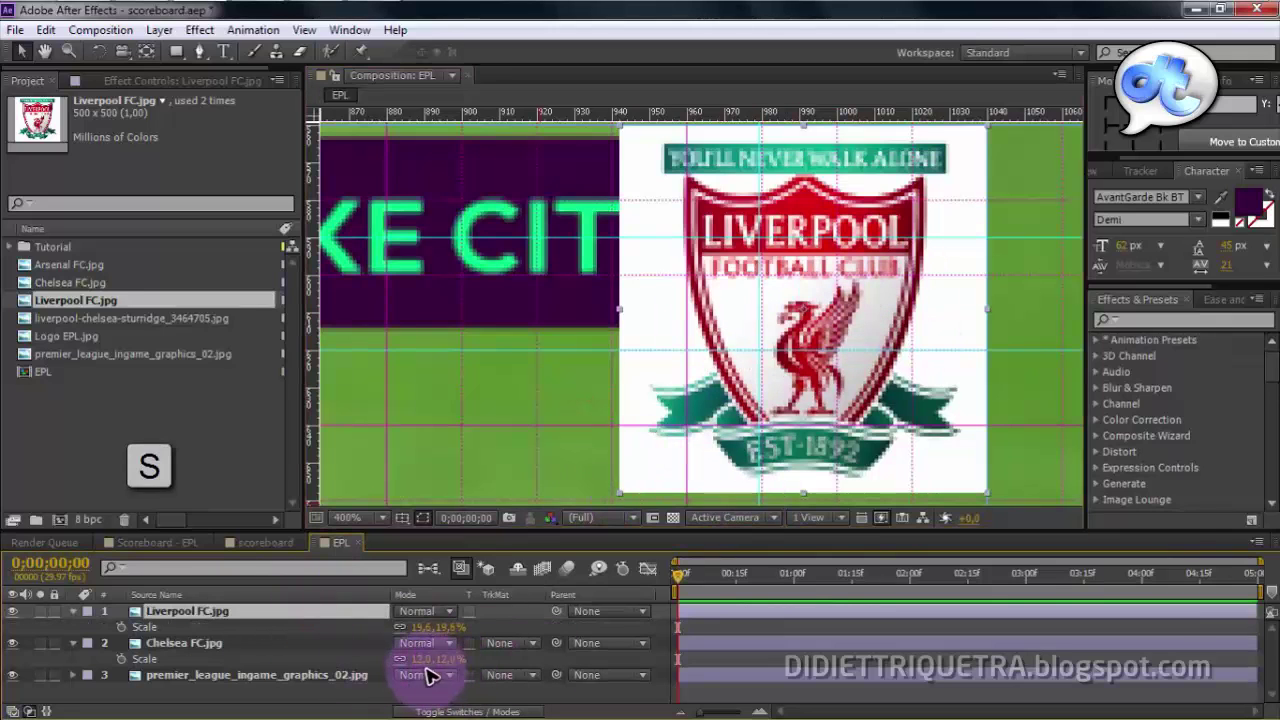
pyautogui.click(424, 627)
pyautogui.write('12')
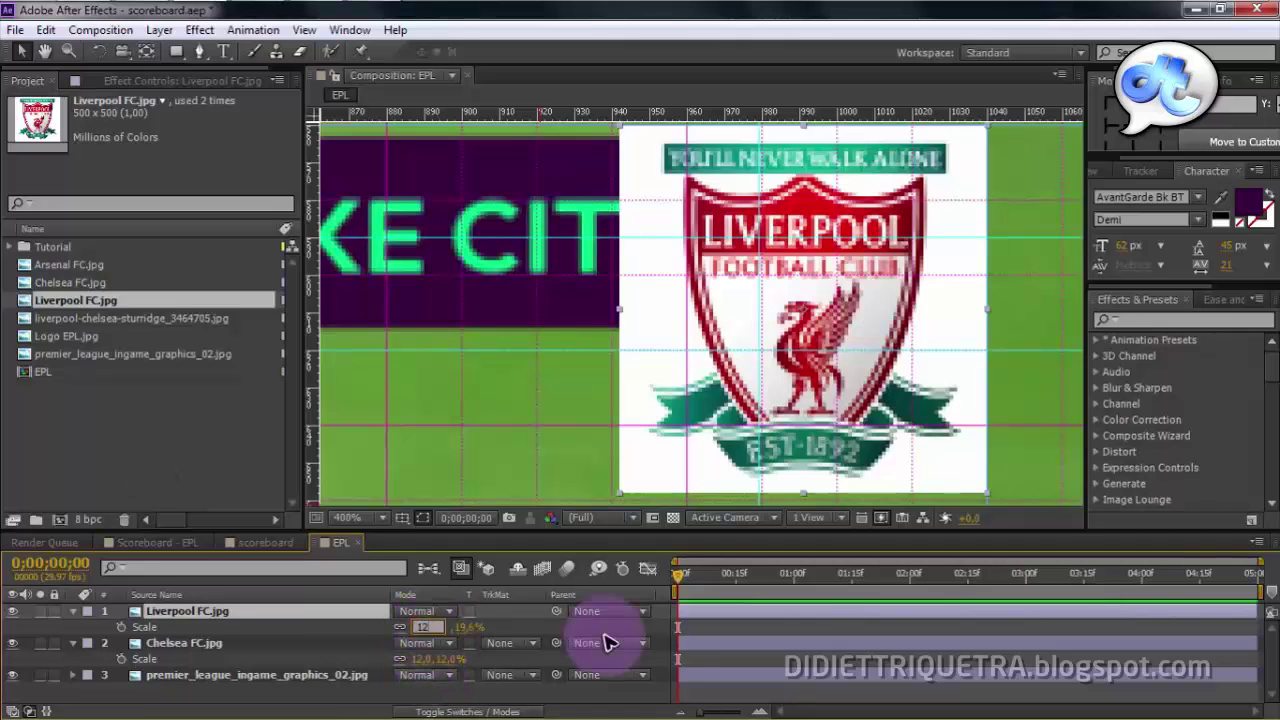
pyautogui.press('Return')
pyautogui.moveTo(858, 343); pyautogui.dragTo(926, 400)
pyautogui.moveTo(946, 324)
pyautogui.mouseDown()
pyautogui.moveTo(962, 324)
pyautogui.moveTo(949, 324)
pyautogui.mouseUp()
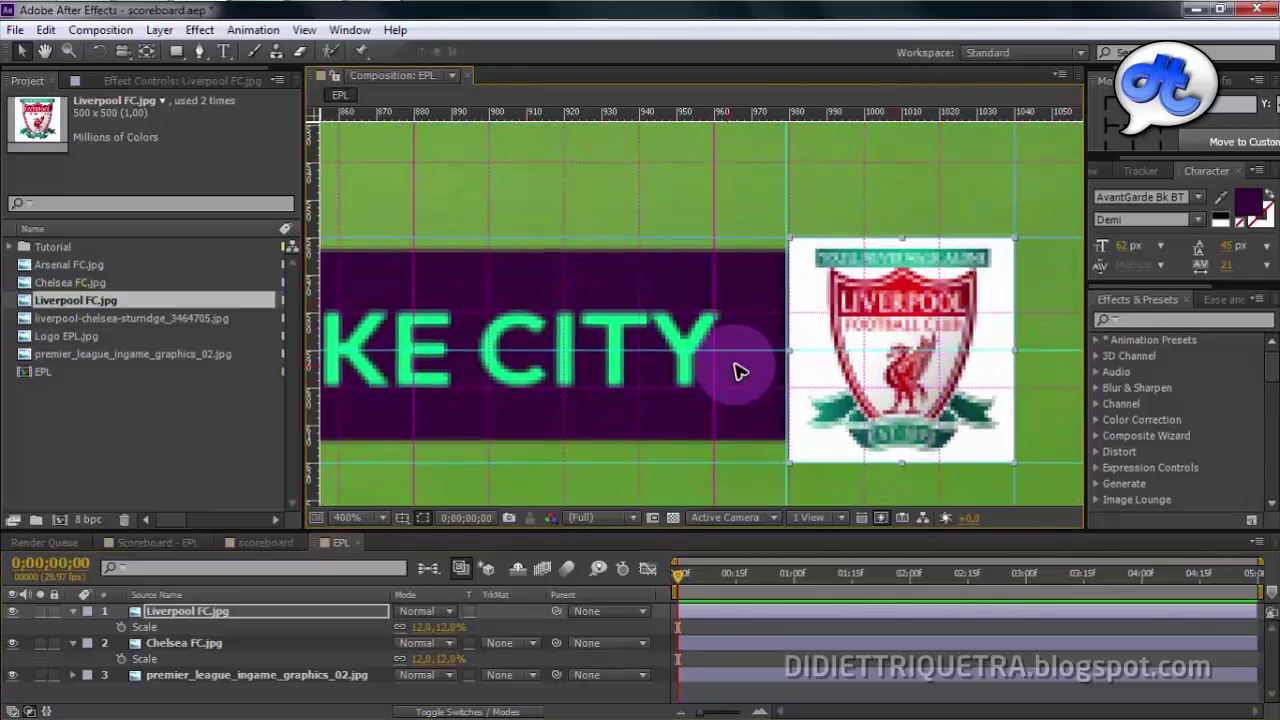
# Add Logo EPL.jpg to the EPL composition as the top layer, above Liverpool FC.jpg.
pyautogui.scroll(-1, 735, 370)
pyautogui.moveTo(425, 365); pyautogui.dragTo(1073, 345)
pyautogui.moveTo(491, 386); pyautogui.dragTo(883, 358)
pyautogui.scroll(-1, 879, 358)
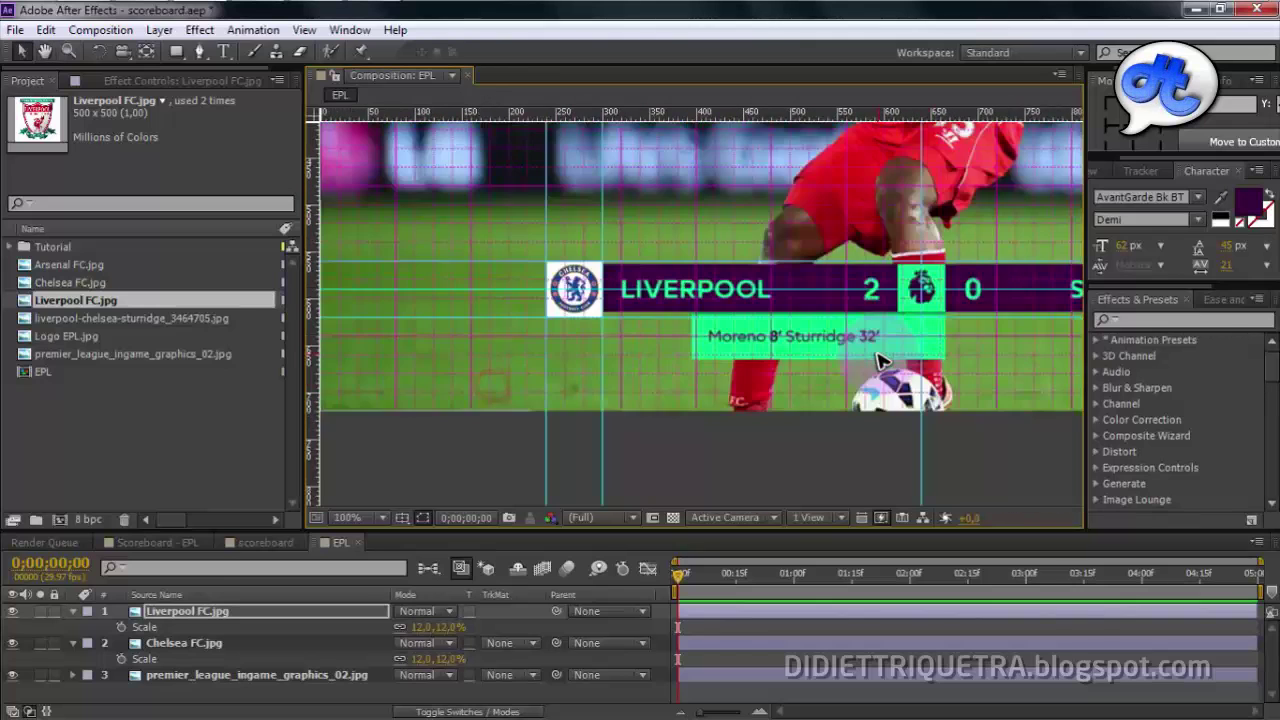
pyautogui.scroll(1, 879, 358)
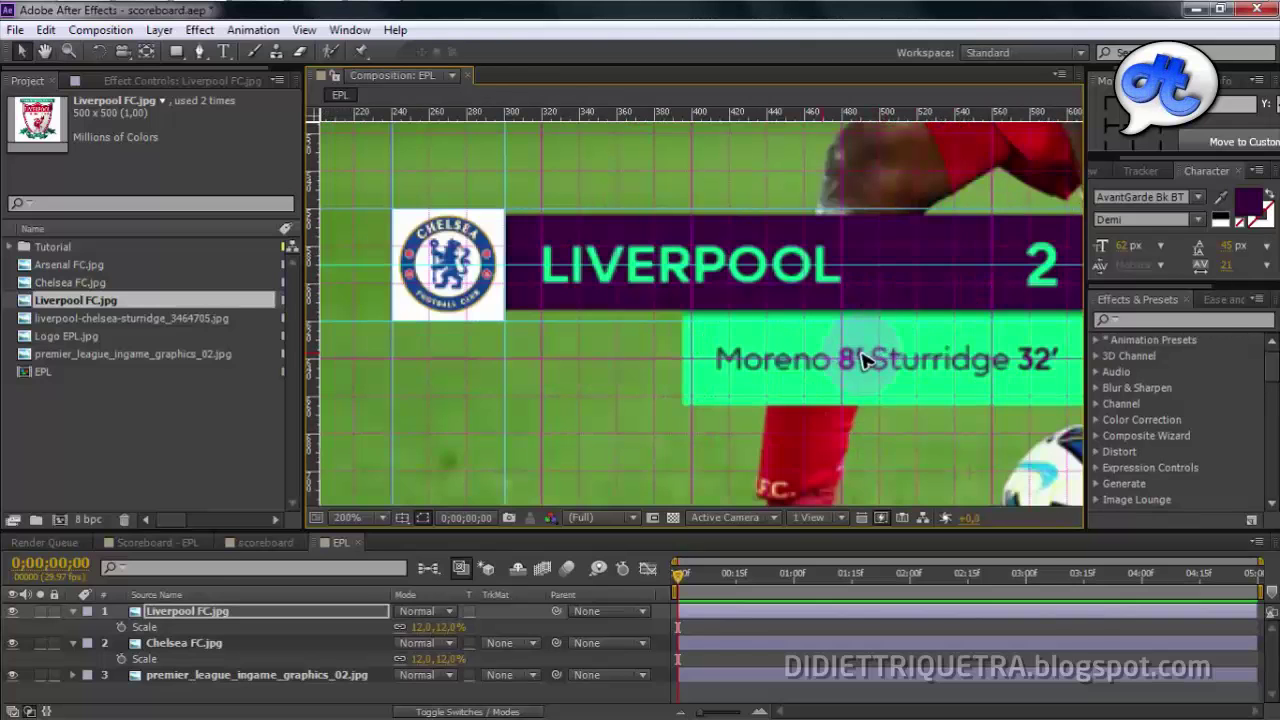
pyautogui.moveTo(862, 362); pyautogui.dragTo(586, 401)
pyautogui.click(90, 318)
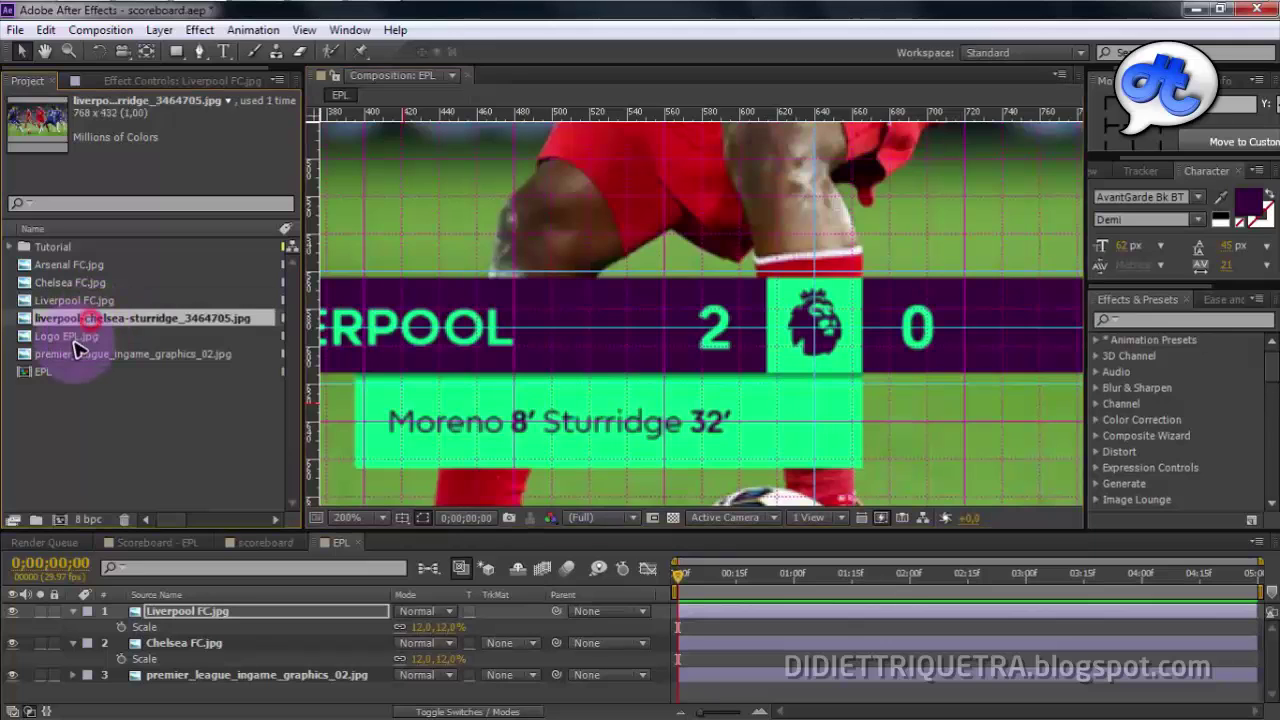
pyautogui.click(80, 338)
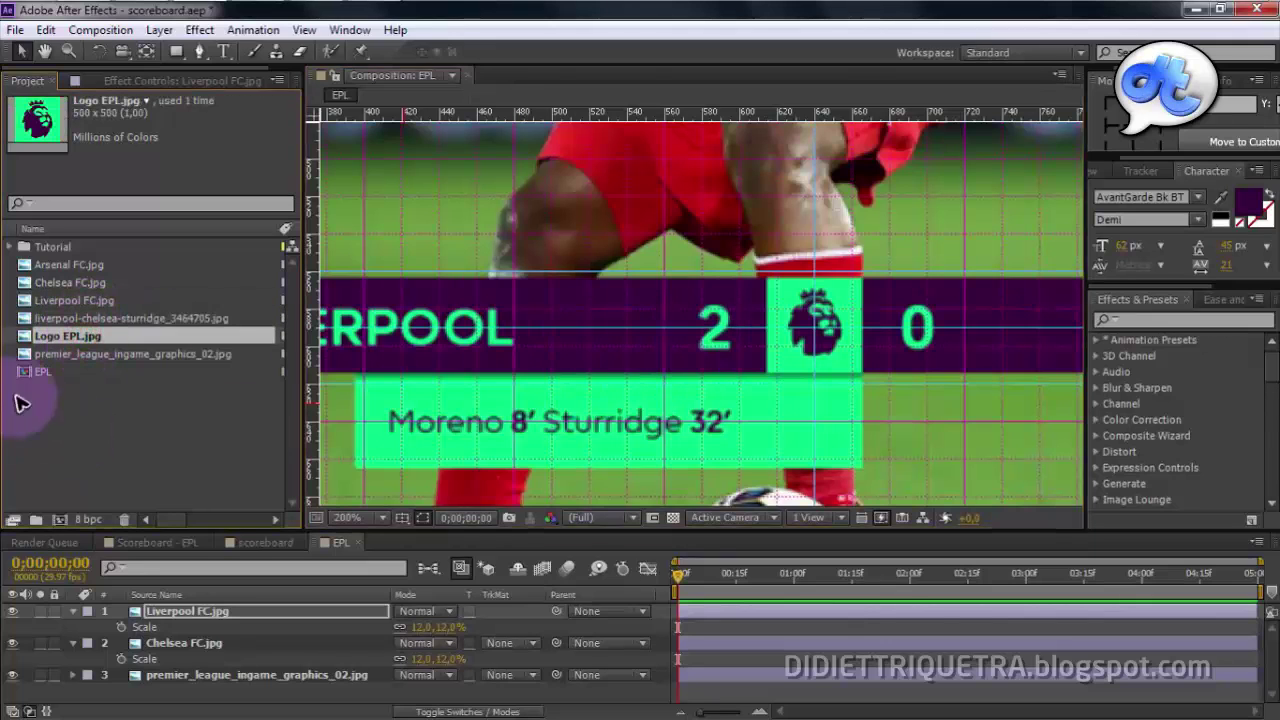
pyautogui.moveTo(90, 337); pyautogui.dragTo(210, 612)
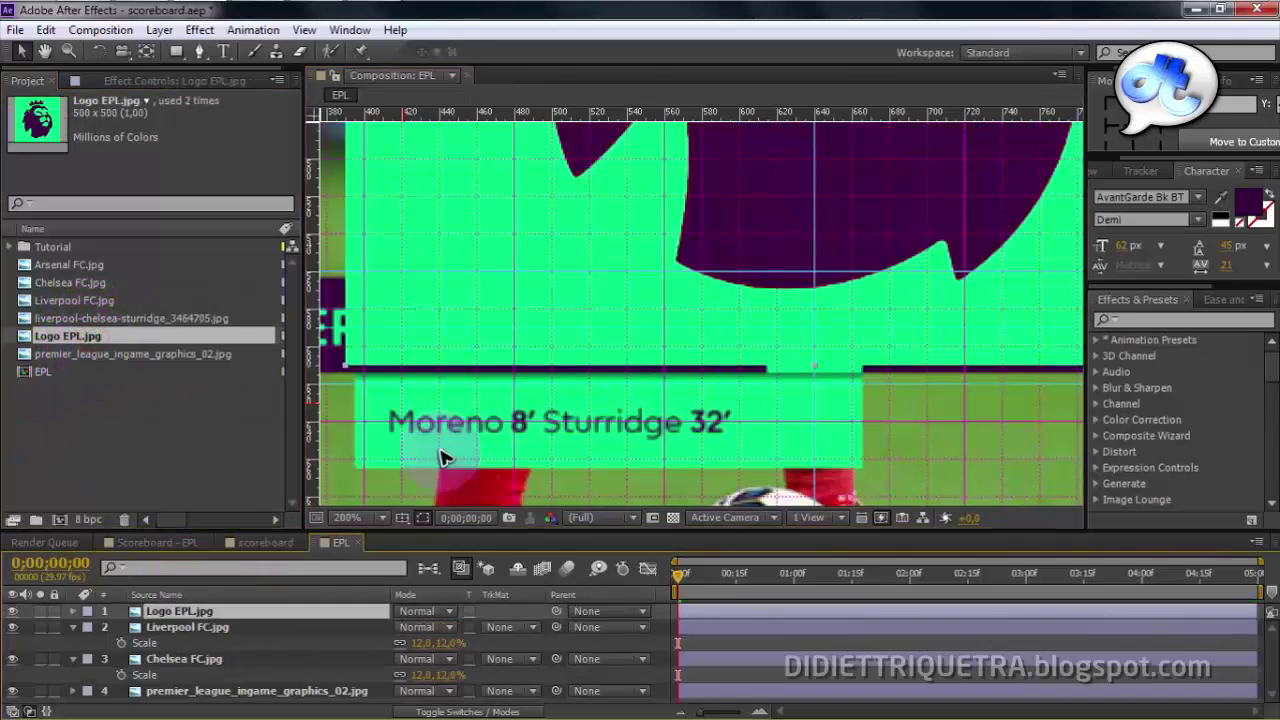
# Set the Logo EPL.jpg layer's scale to 12%.
pyautogui.write('s')
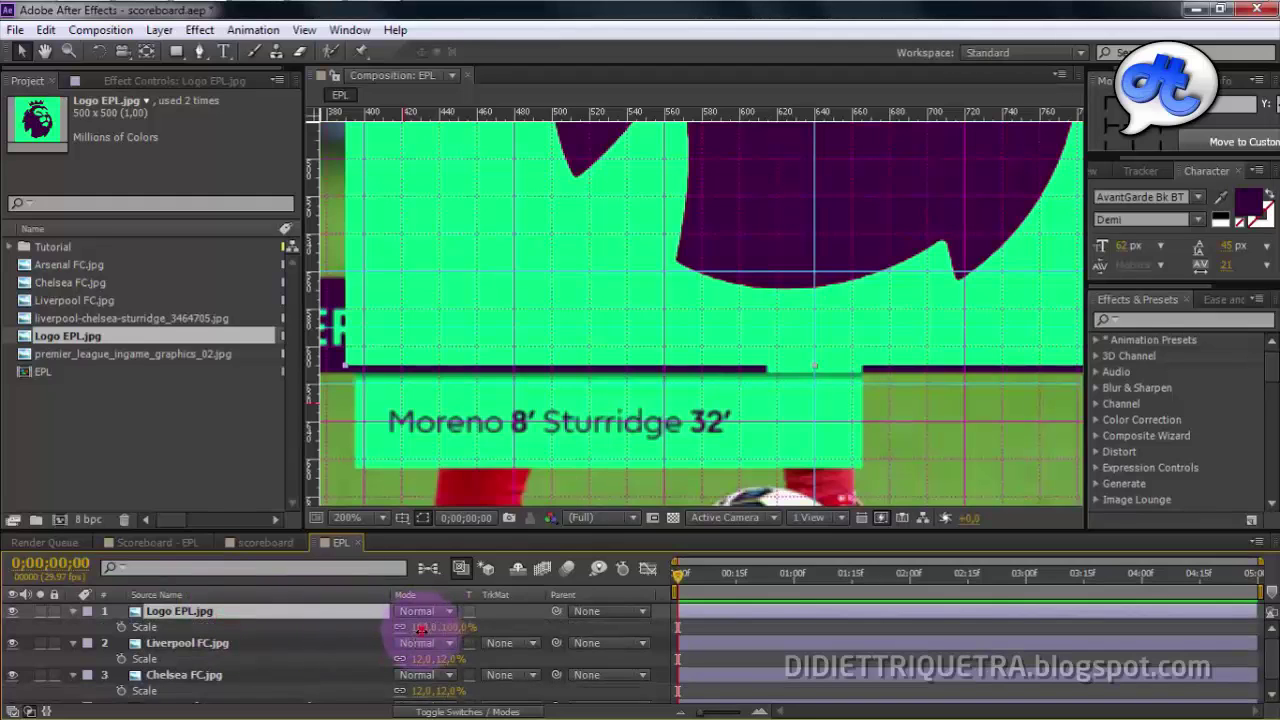
pyautogui.write('12')
pyautogui.press('Return')
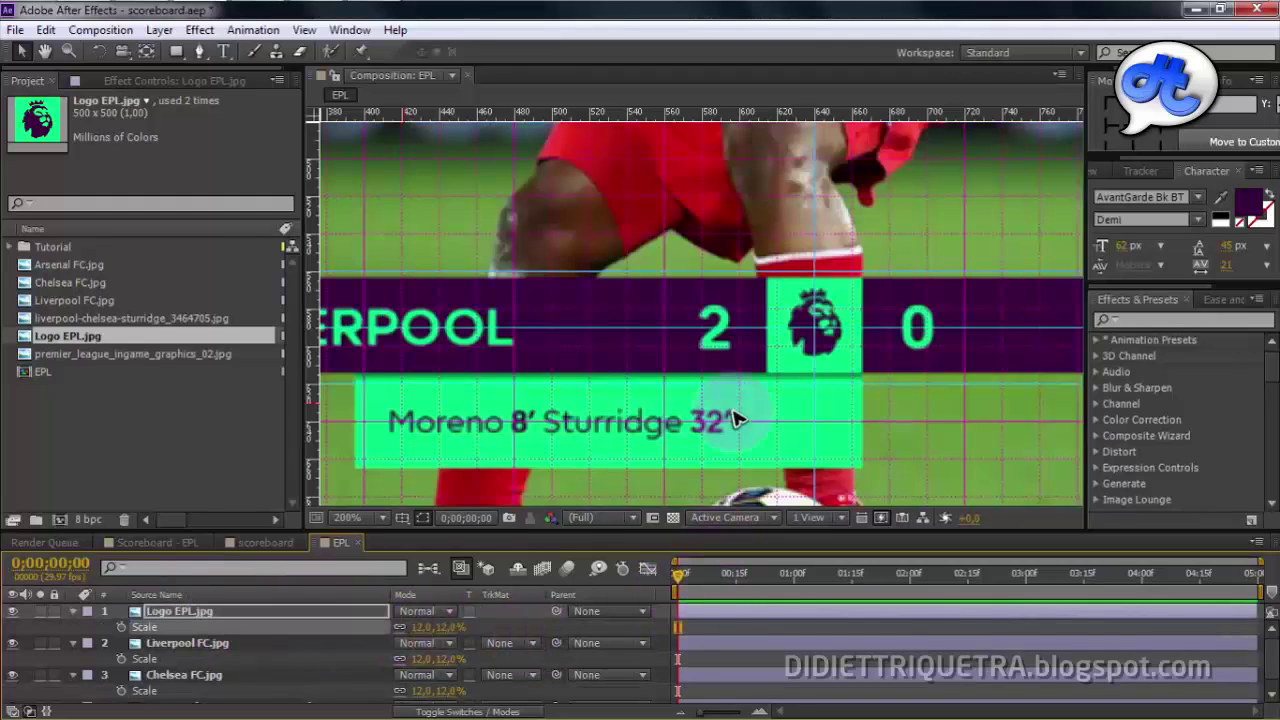
# Snap the EPL logo to the centre guides over the lion badge between the scores and collapse the layers' scale properties.
pyautogui.press(',')
pyautogui.scroll(3, 780, 205)
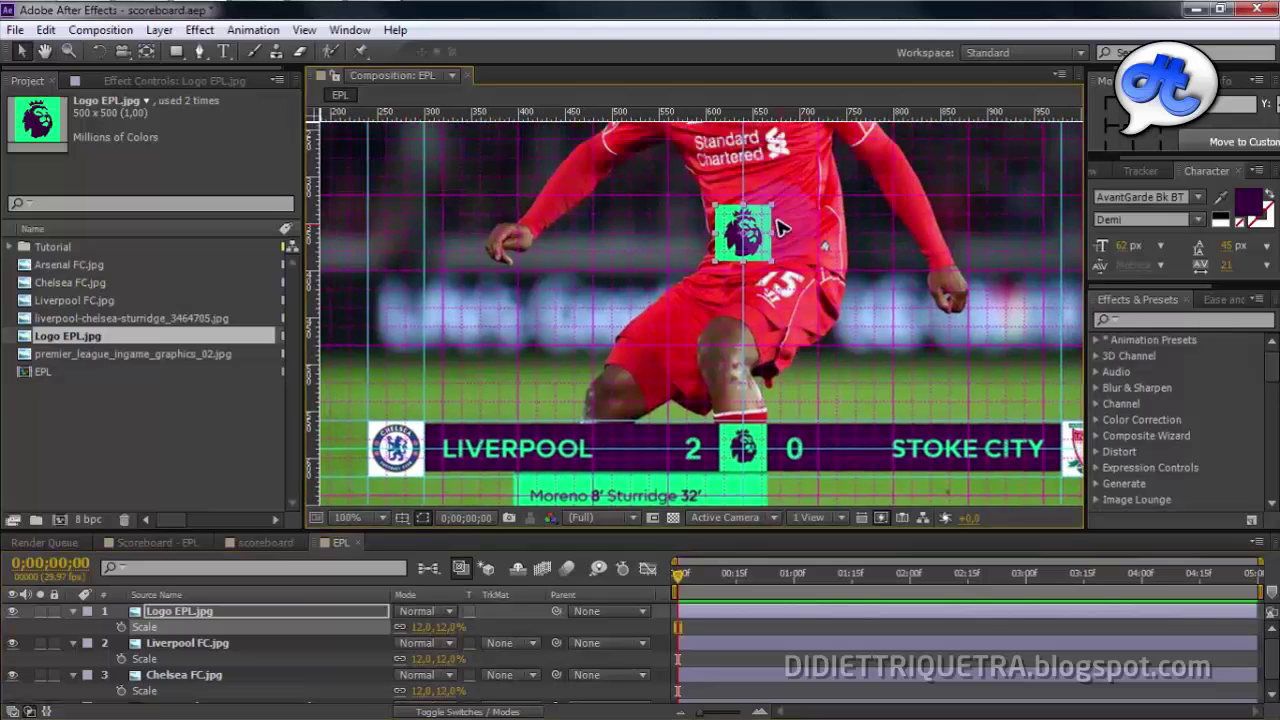
pyautogui.click(759, 452)
pyautogui.scroll(2, 758, 455)
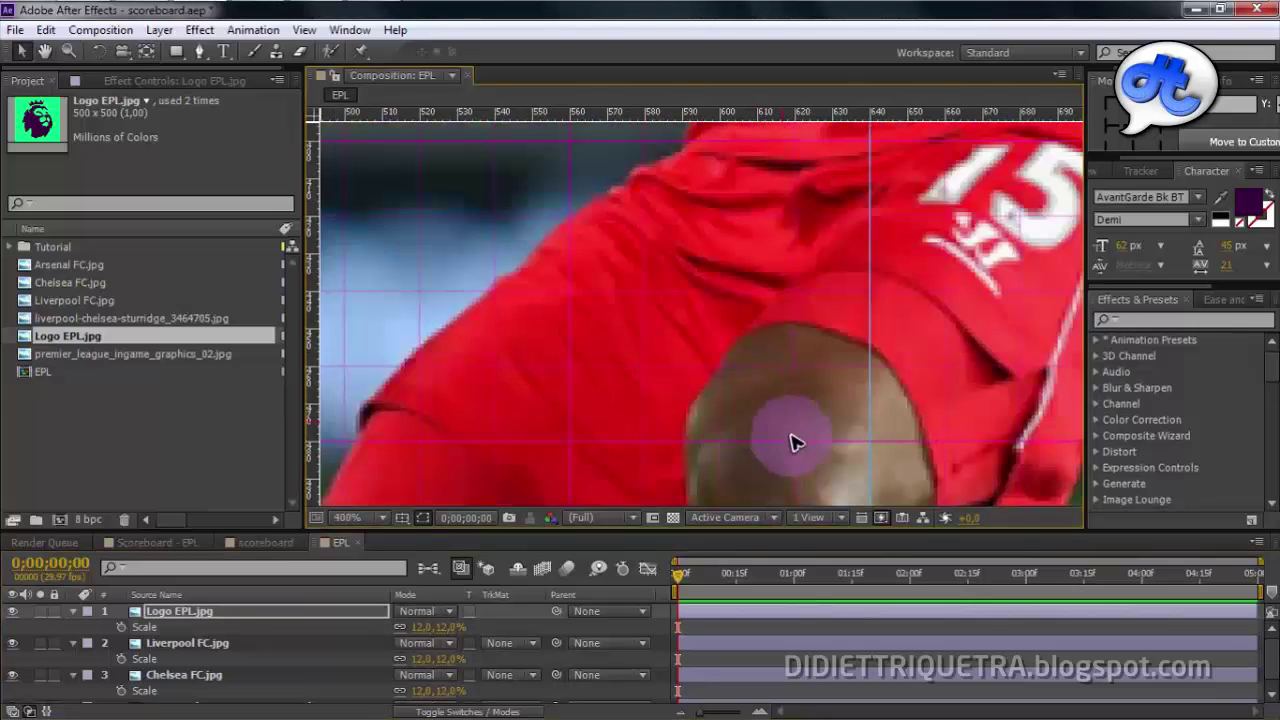
pyautogui.press('space')
pyautogui.moveTo(794, 374); pyautogui.dragTo(717, 237)
pyautogui.moveTo(889, 447); pyautogui.dragTo(821, 288)
pyautogui.moveTo(805, 433); pyautogui.dragTo(791, 288)
pyautogui.moveTo(843, 449); pyautogui.dragTo(731, 290)
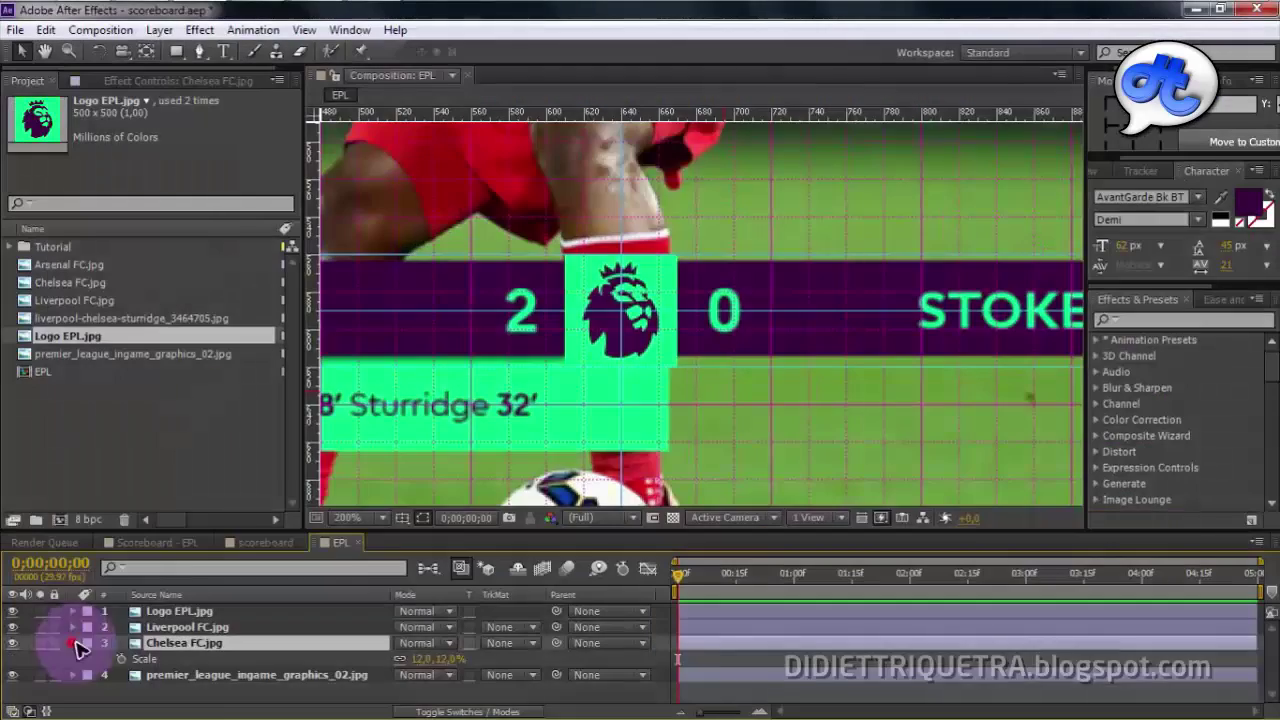
pyautogui.click(73, 643)
# Scrub through the Scoreboard - EPL composition to examine its logo animation timing against the EPL composition's timeline.
pyautogui.scroll(-2, 720, 390)
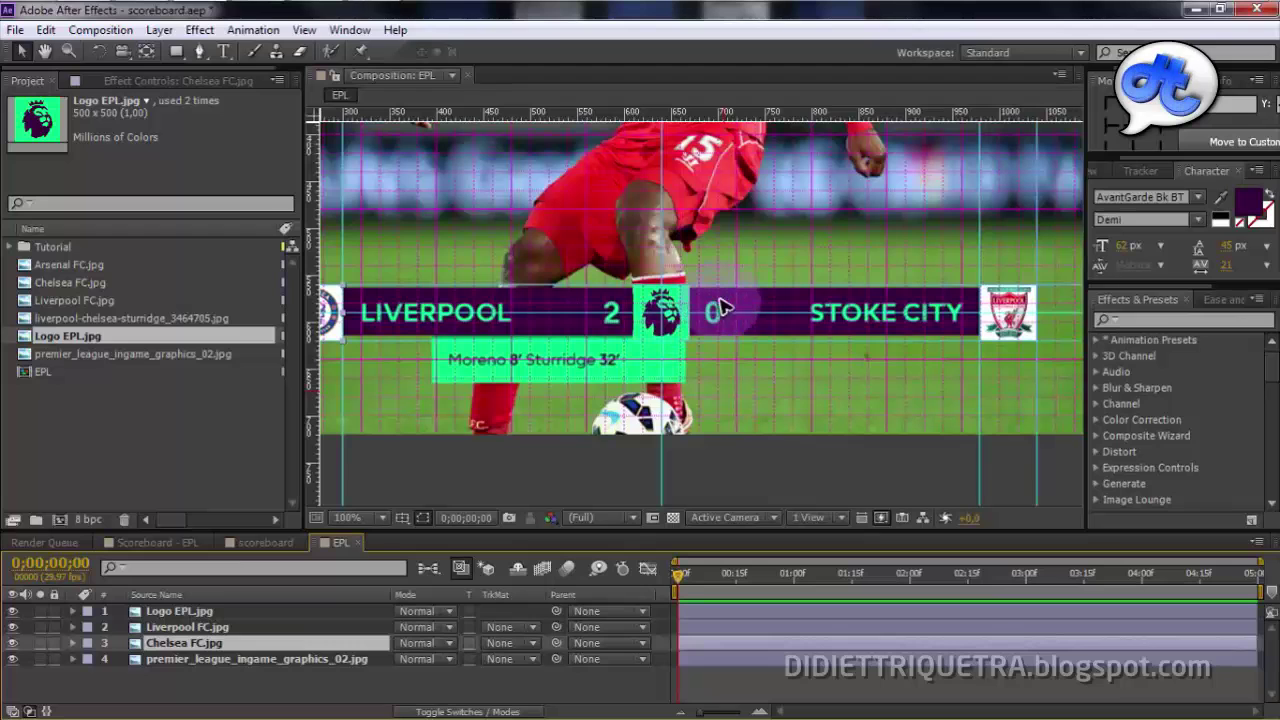
pyautogui.click(157, 540)
pyautogui.moveTo(849, 578); pyautogui.dragTo(800, 603)
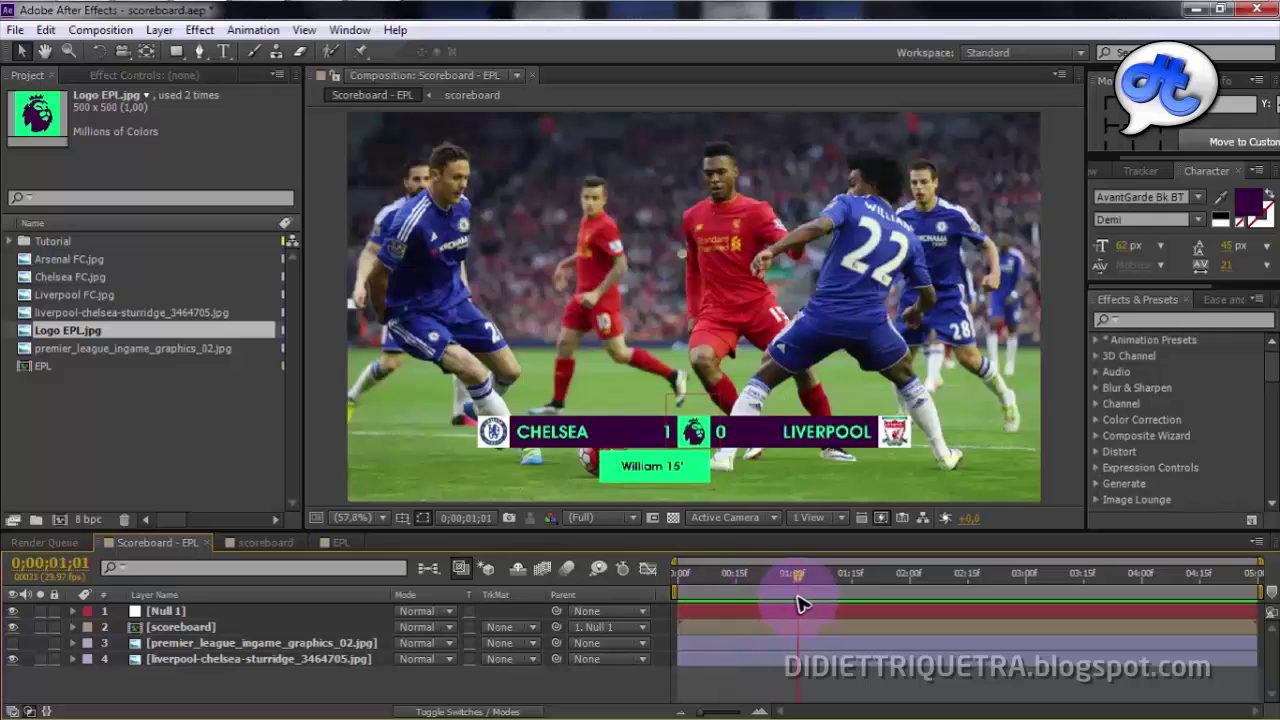
pyautogui.click(340, 542)
pyautogui.scroll(2, 690, 345)
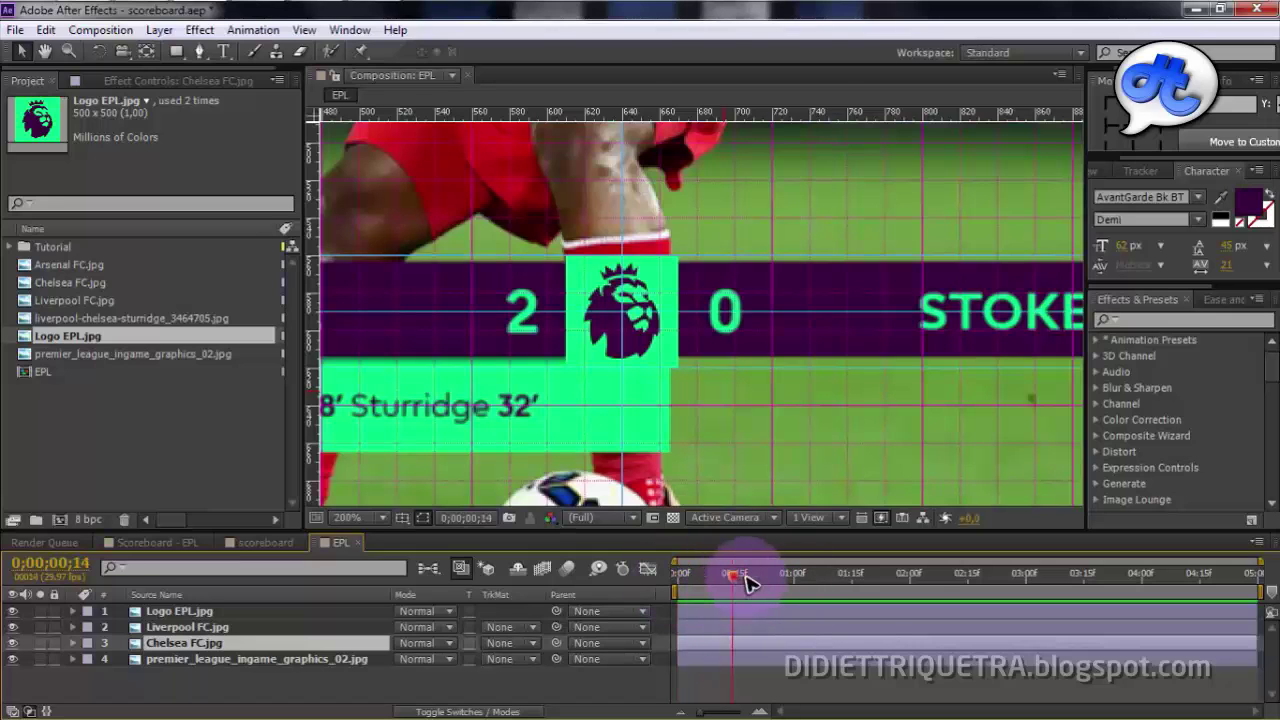
pyautogui.moveTo(753, 588); pyautogui.dragTo(744, 589)
pyautogui.scroll(2, 754, 591)
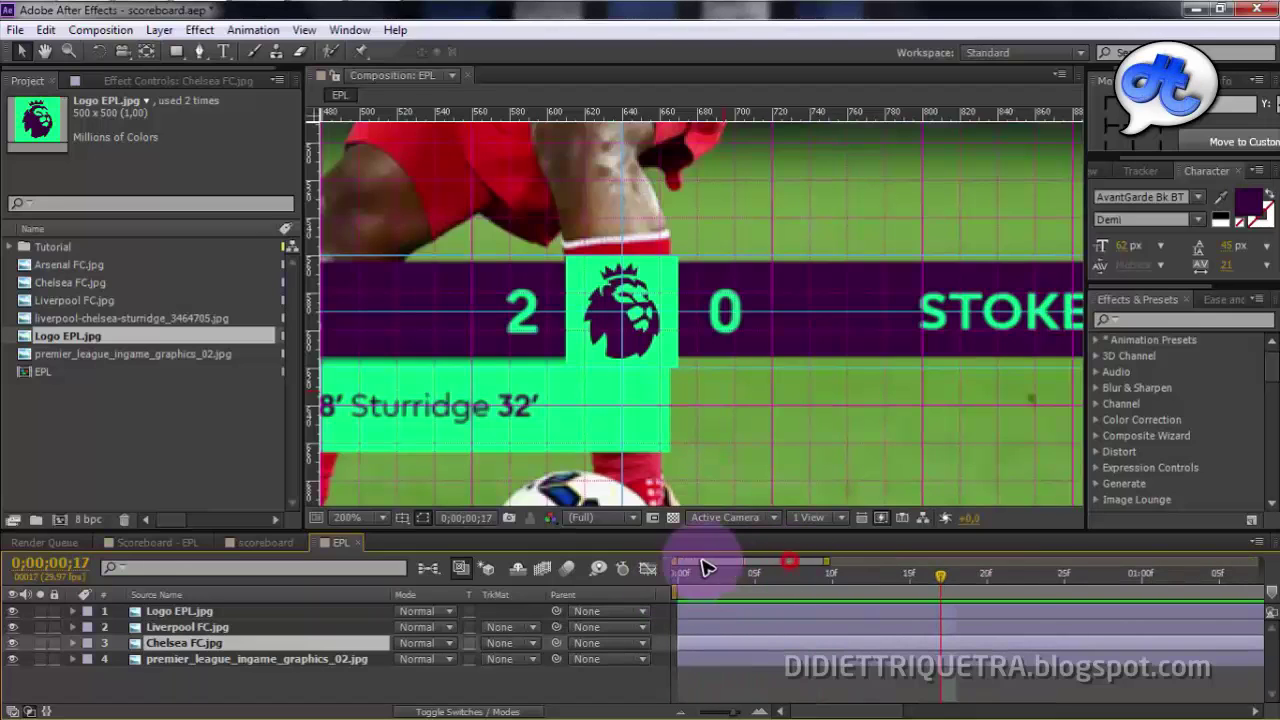
pyautogui.click(145, 540)
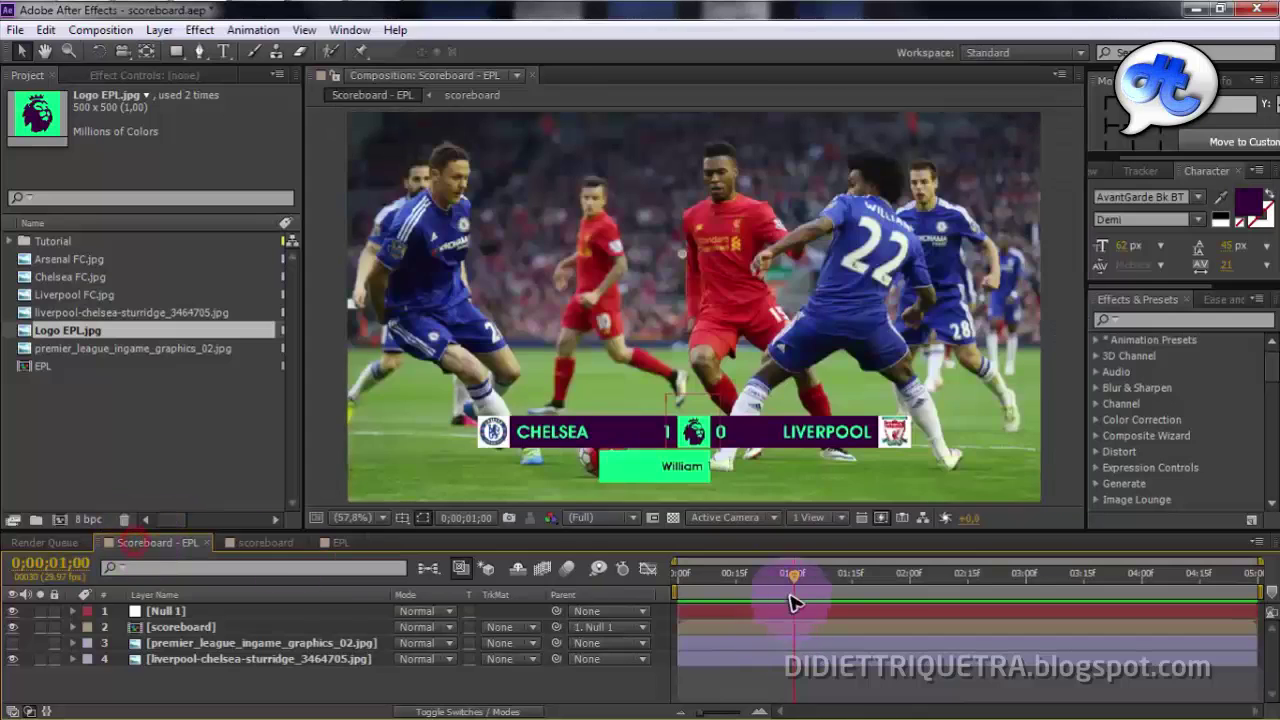
pyautogui.moveTo(791, 594); pyautogui.dragTo(702, 565)
# In the EPL composition, set scale keyframes at 0;00;01;00 on the Logo EPL.jpg, Liverpool FC.jpg and Chelsea FC.jpg layers.
pyautogui.click(340, 542)
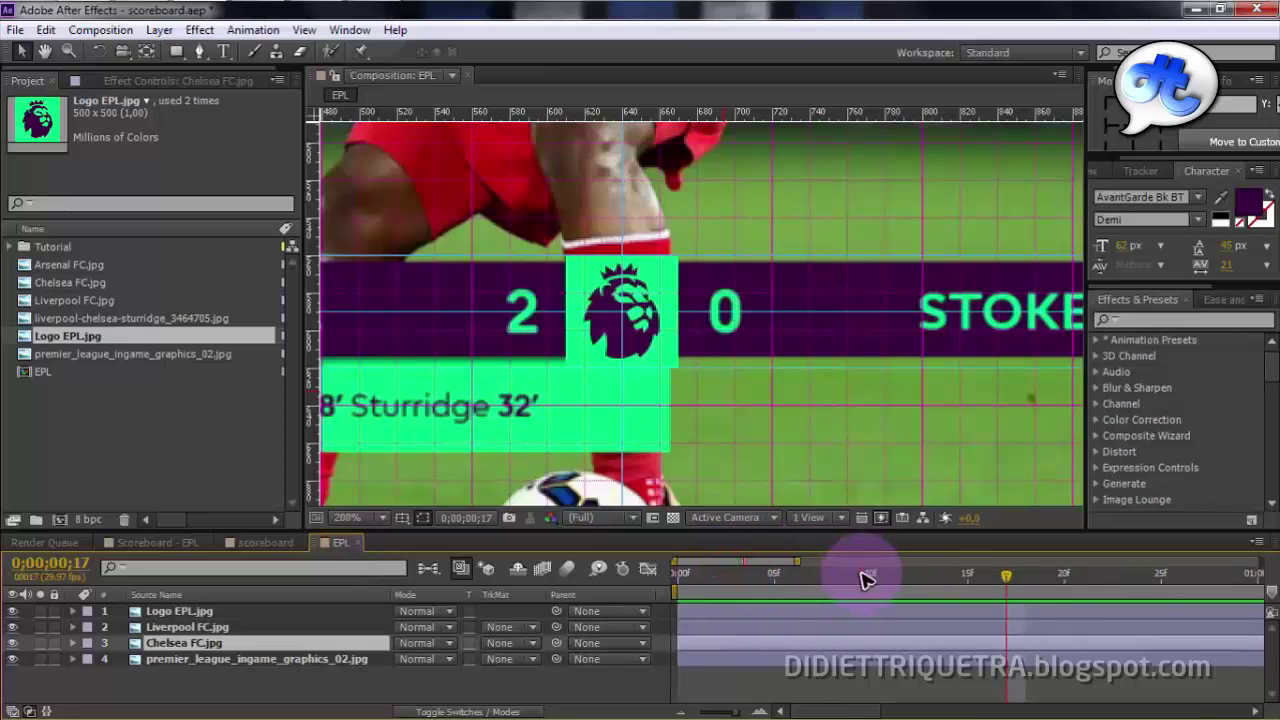
pyautogui.moveTo(866, 580); pyautogui.dragTo(995, 588)
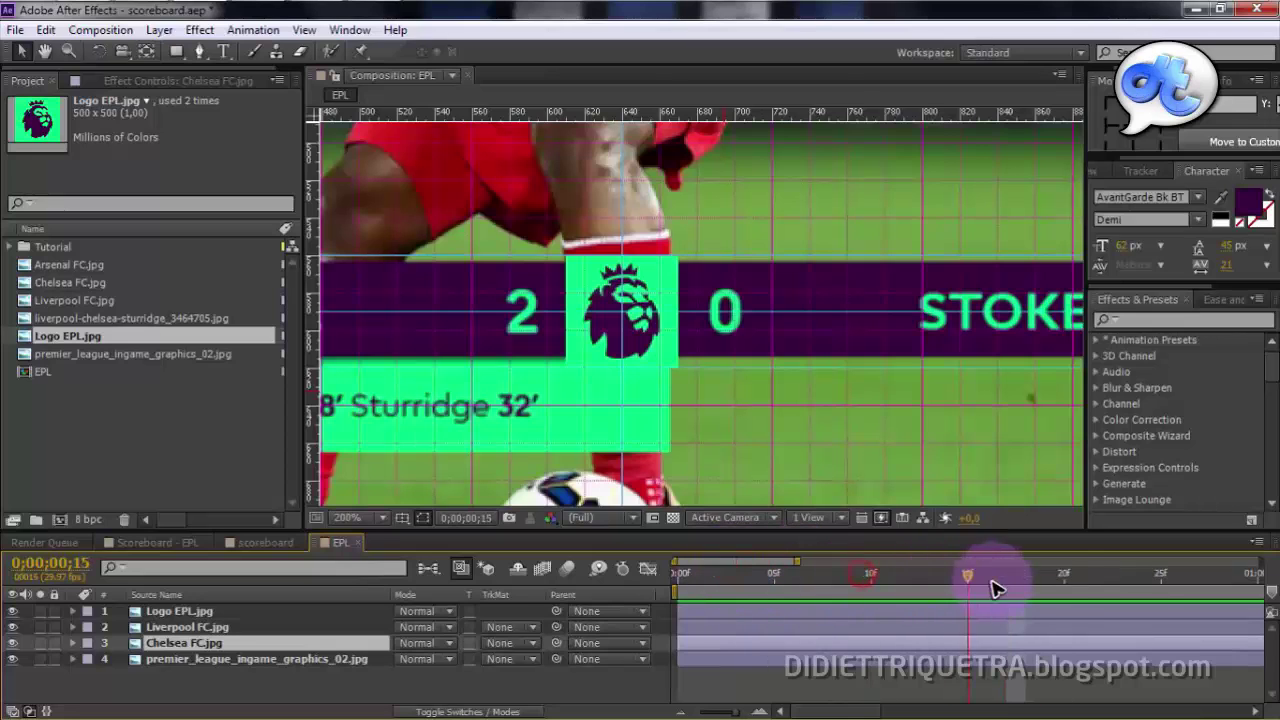
pyautogui.moveTo(1173, 596); pyautogui.dragTo(783, 594)
pyautogui.click(1066, 577)
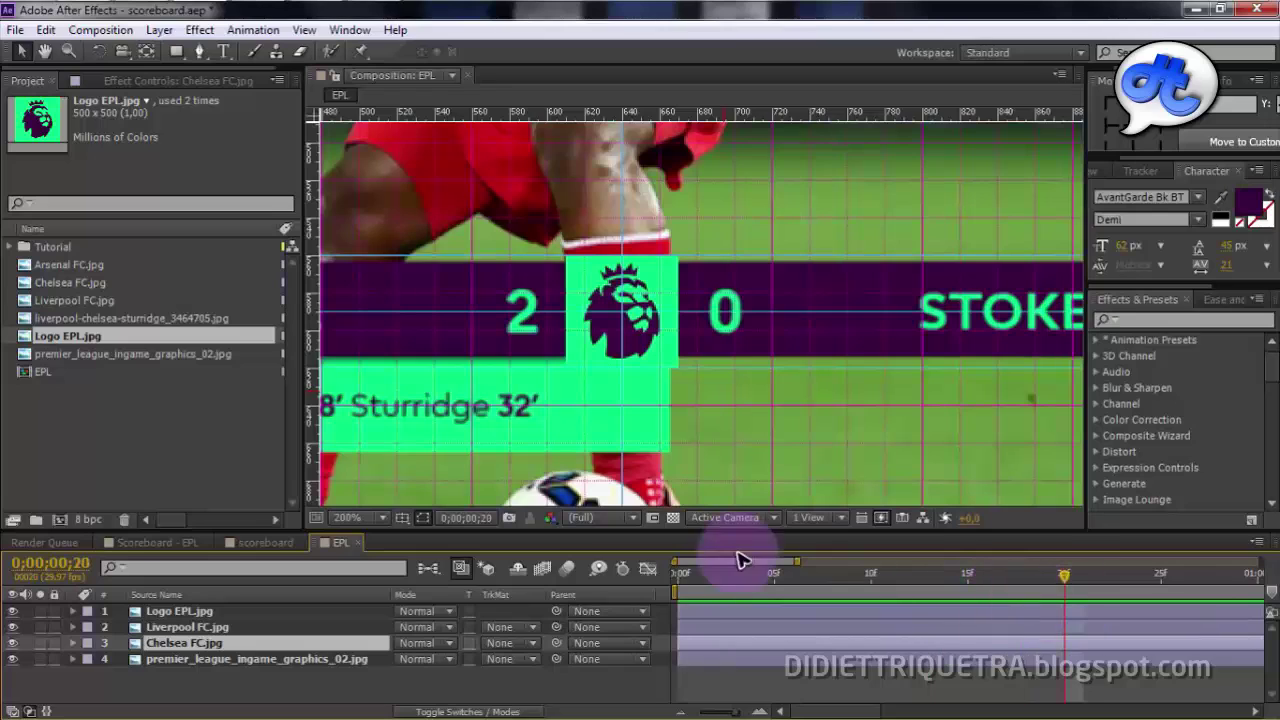
pyautogui.moveTo(797, 562); pyautogui.dragTo(979, 562)
pyautogui.moveTo(828, 577); pyautogui.dragTo(885, 583)
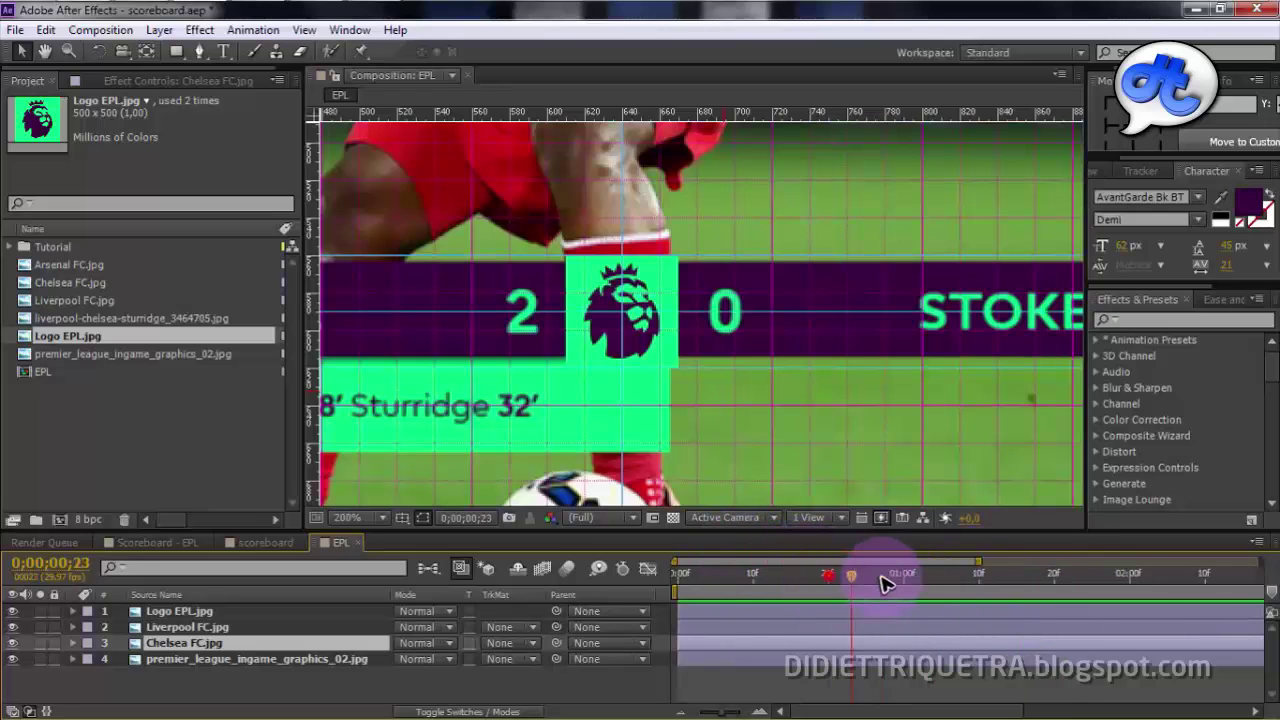
pyautogui.moveTo(978, 561); pyautogui.dragTo(1085, 562)
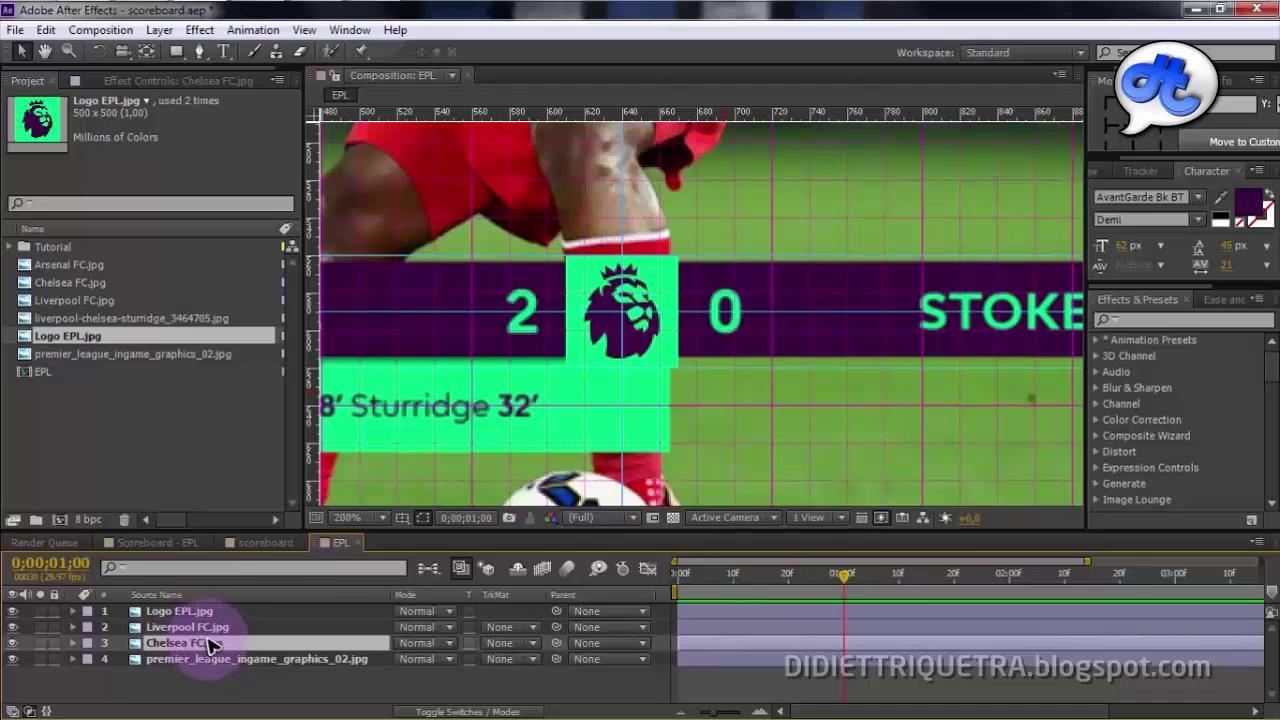
pyautogui.keyDown('shift'); pyautogui.click(232, 611); pyautogui.keyUp('shift')
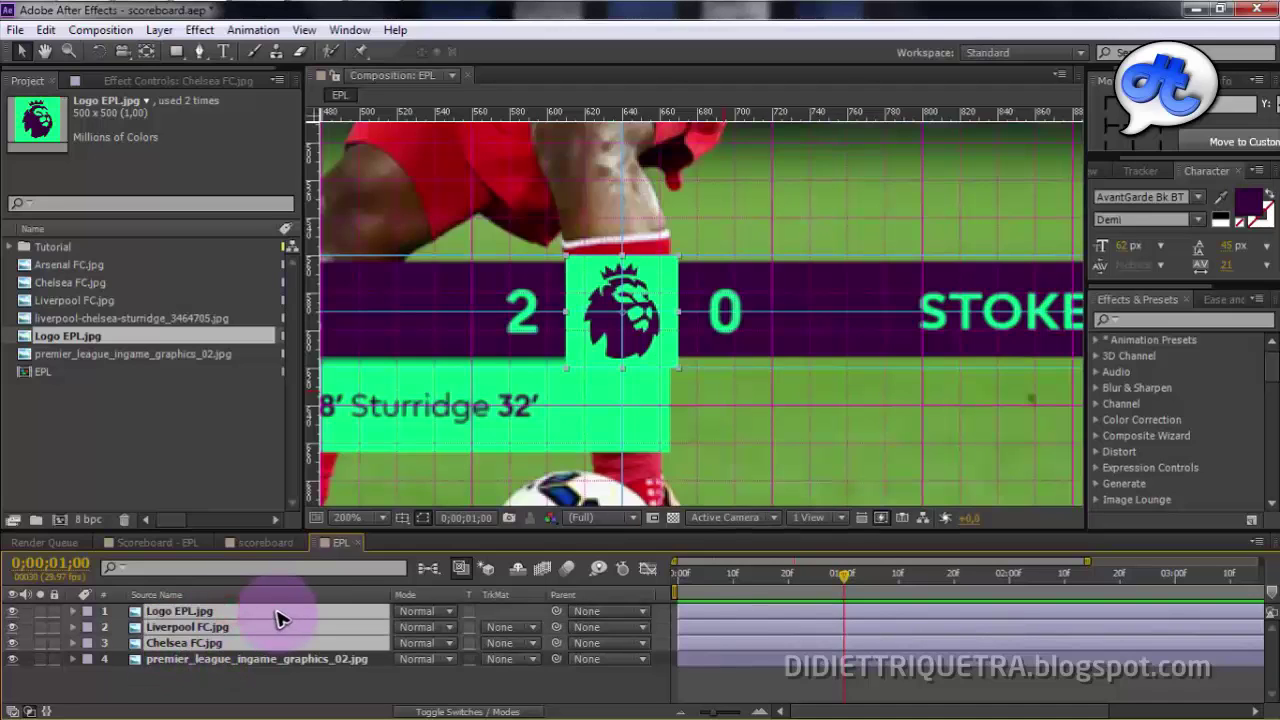
pyautogui.press('s')
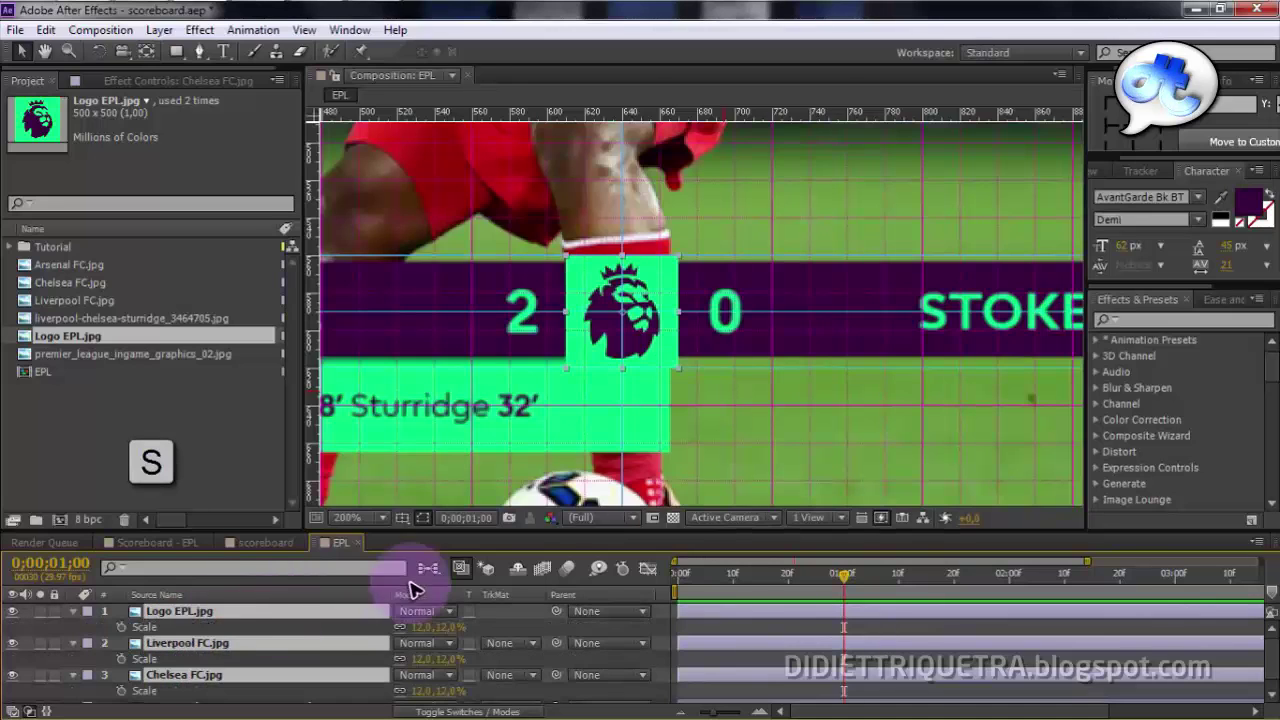
pyautogui.click(121, 627)
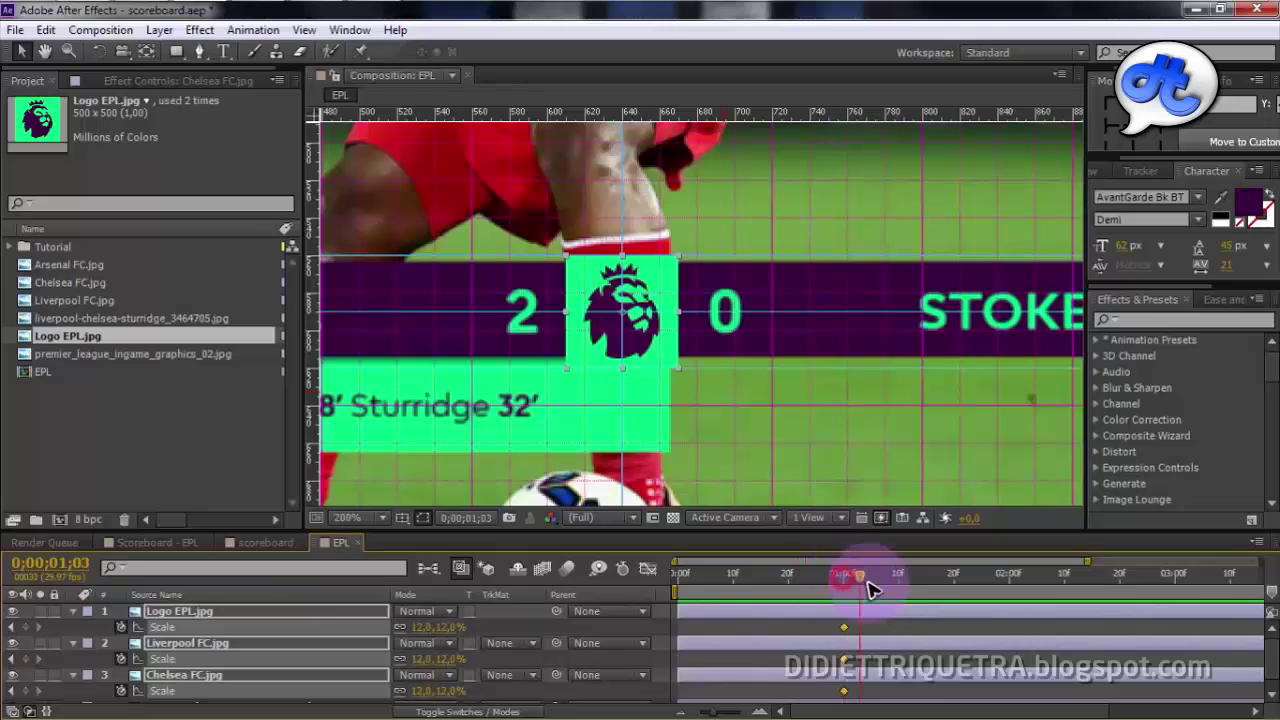
# Keyframe the three logo layers' scale at 15% at 0;00;01;15, using the Scoreboard - EPL composition as reference.
pyautogui.scroll(2, 922, 591)
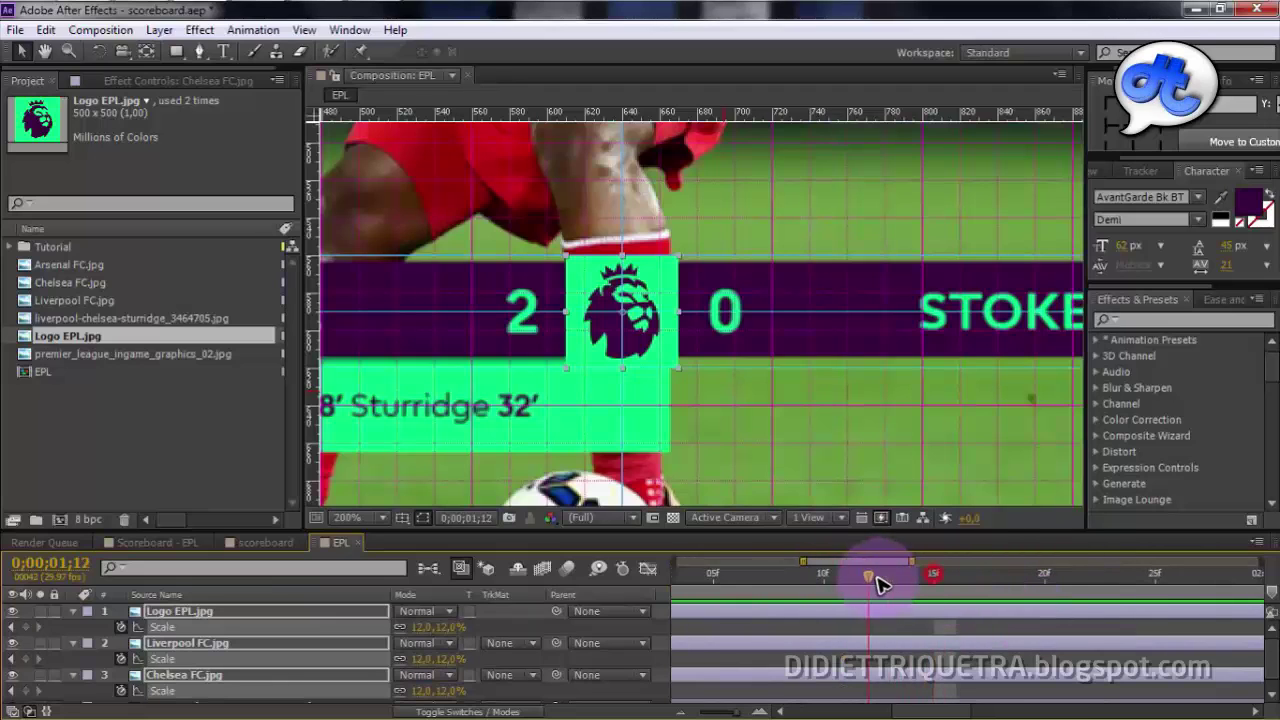
pyautogui.press('-')
pyautogui.press('-')
pyautogui.press('-')
pyautogui.press(',')
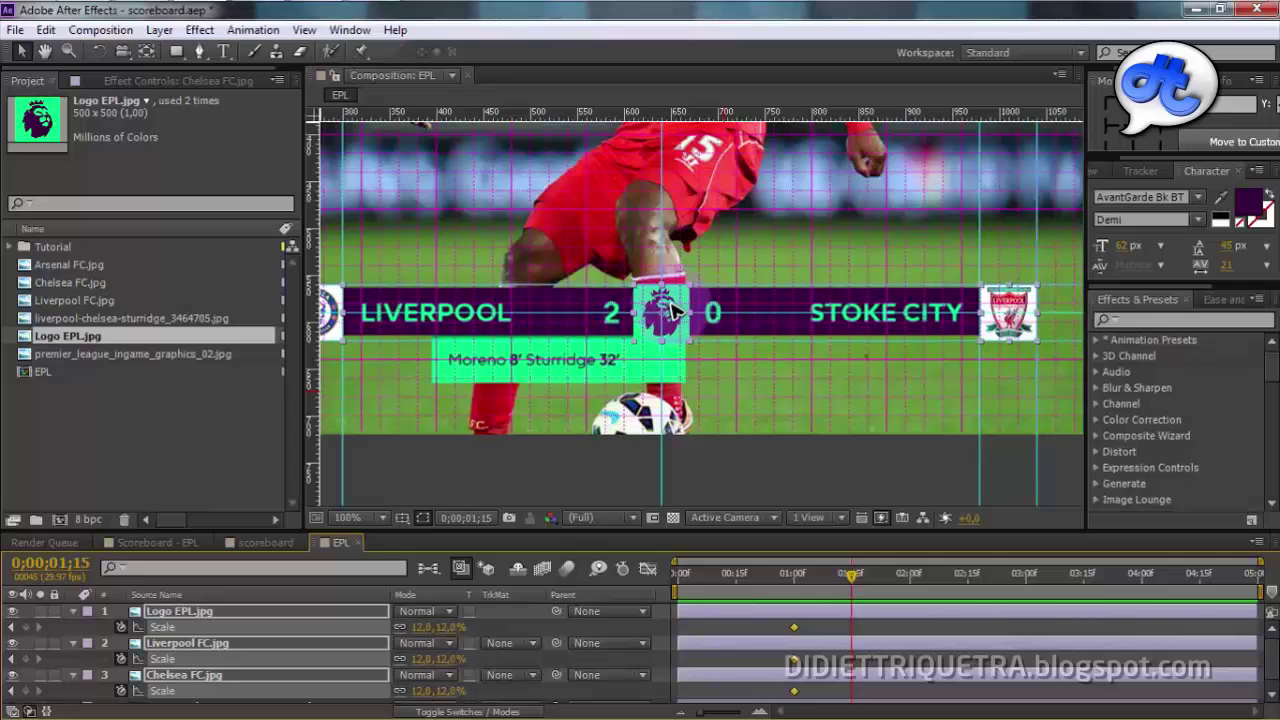
pyautogui.click(175, 542)
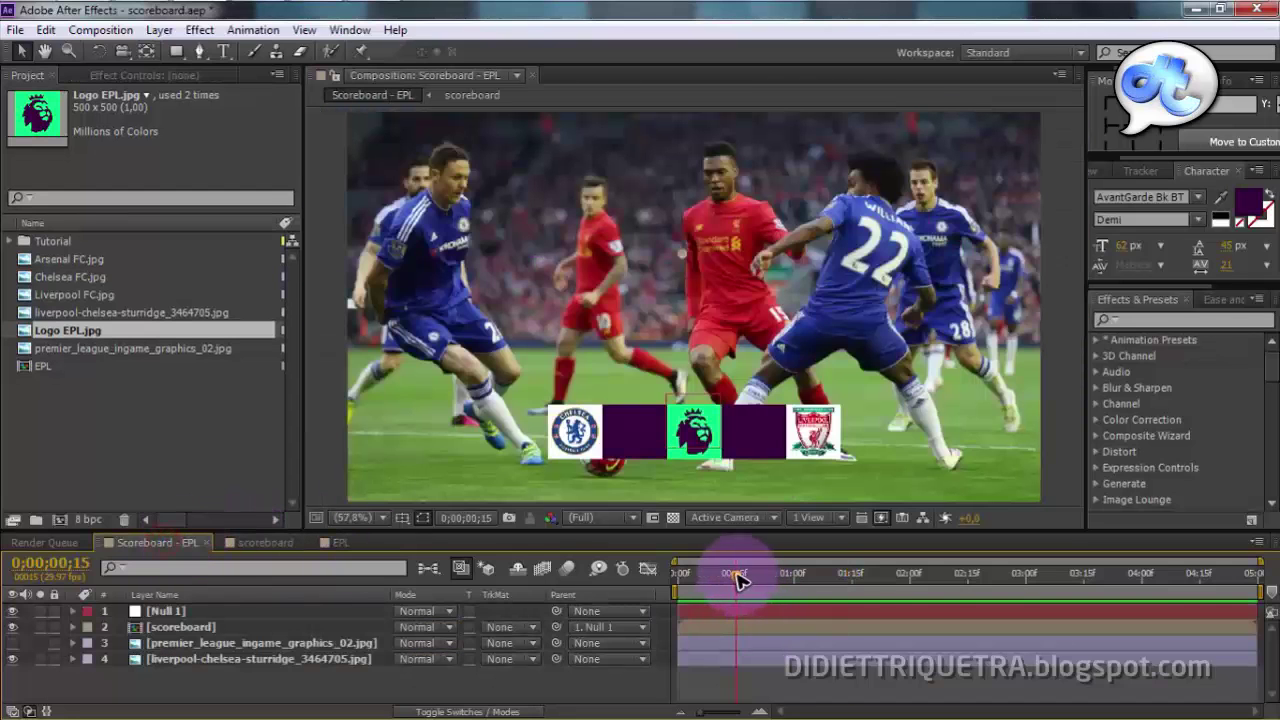
pyautogui.moveTo(737, 578)
pyautogui.mouseDown()
pyautogui.moveTo(718, 585)
pyautogui.moveTo(743, 580)
pyautogui.mouseUp()
pyautogui.click(336, 542)
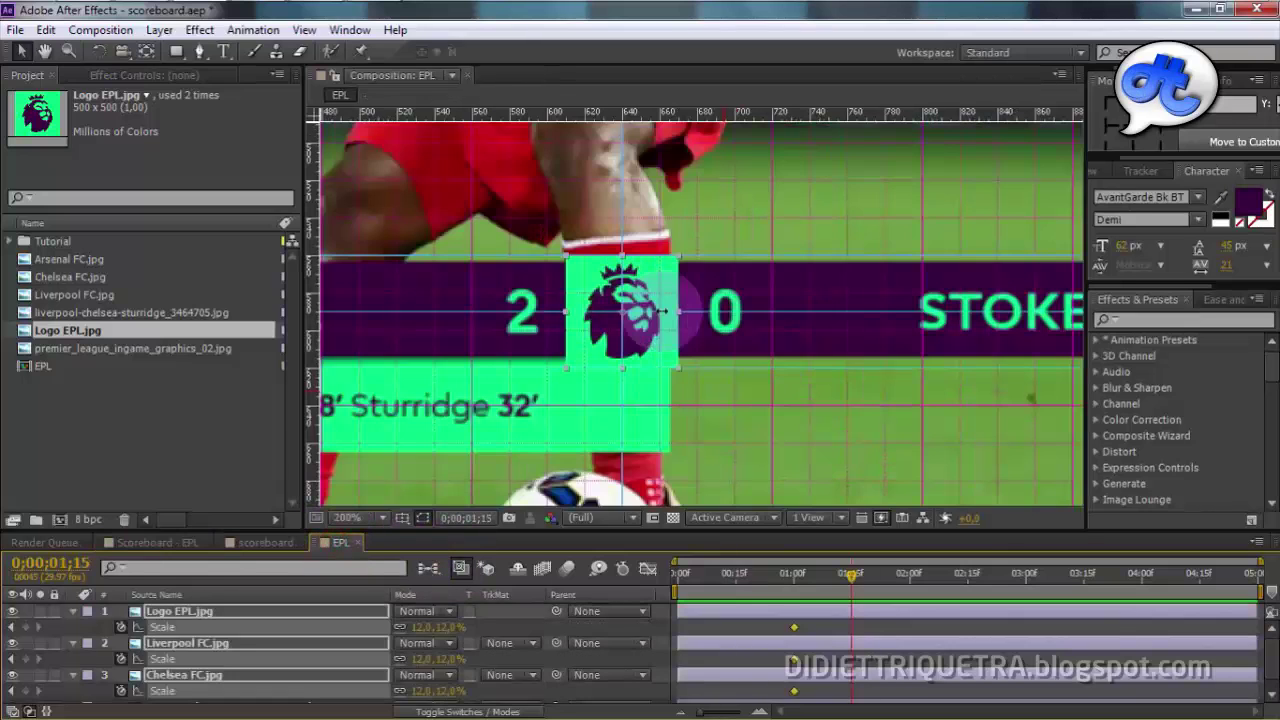
pyautogui.scroll(2, 661, 311)
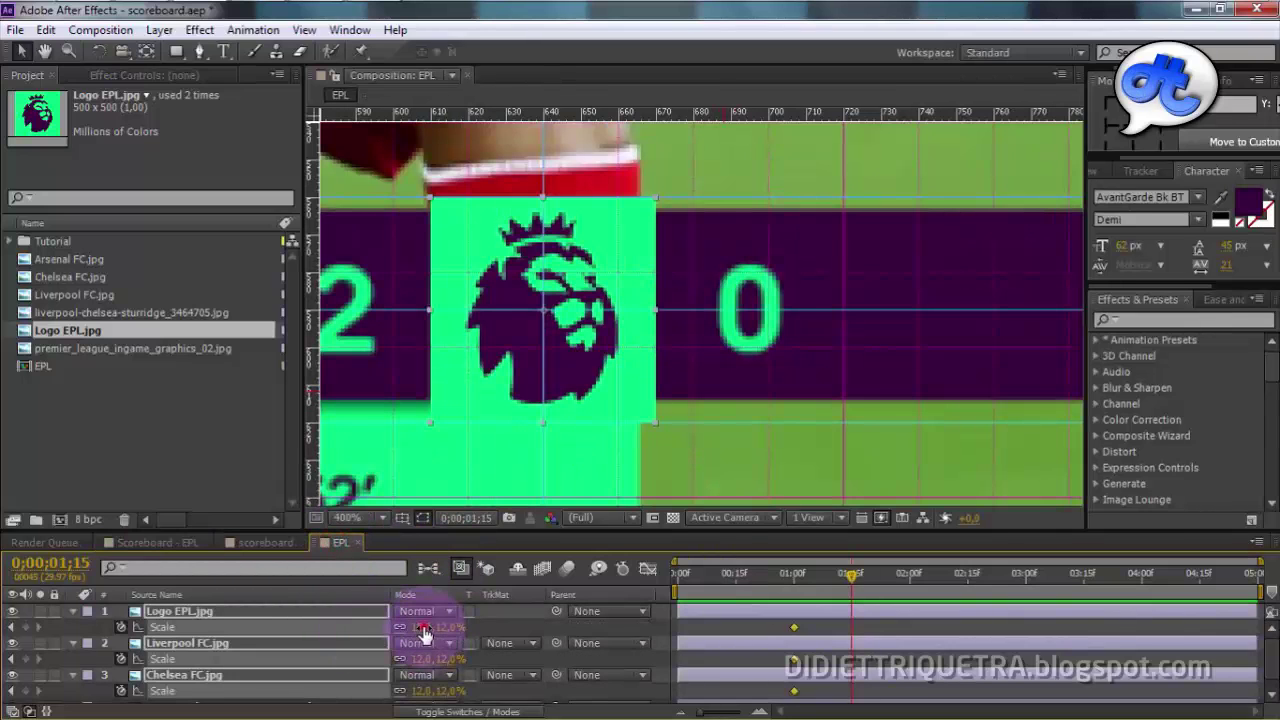
pyautogui.moveTo(424, 632); pyautogui.dragTo(462, 632)
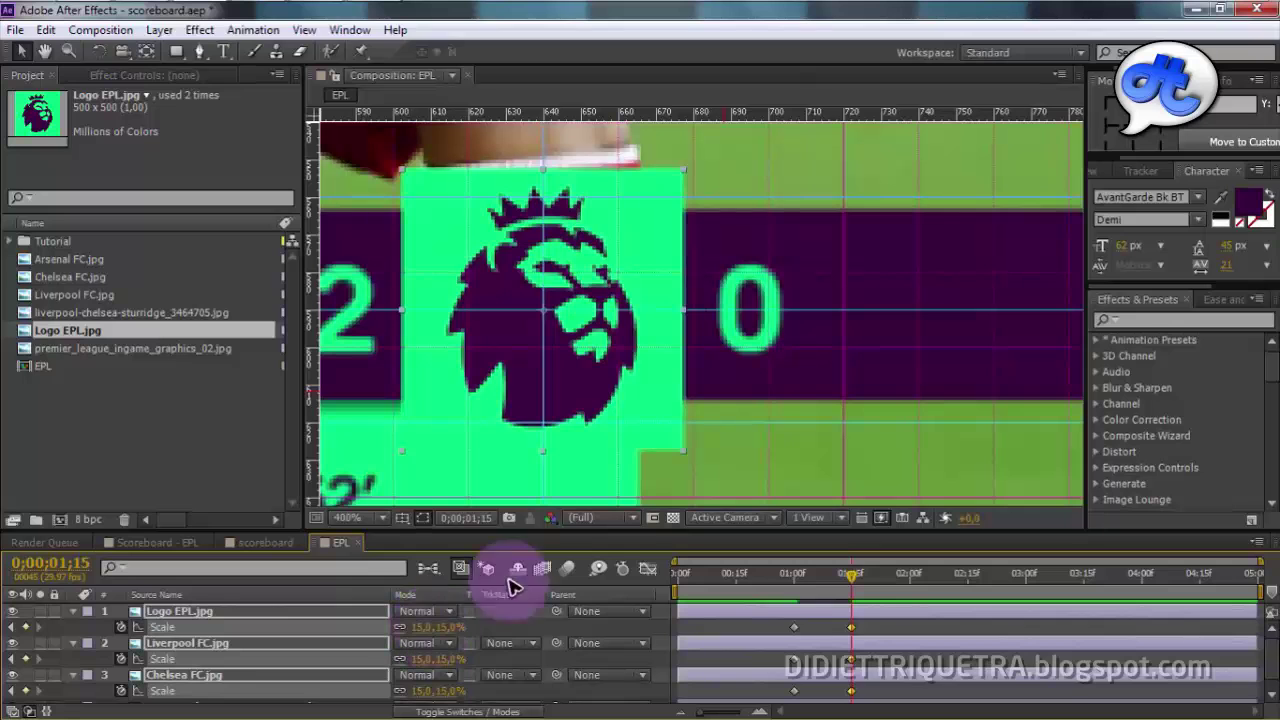
# Set the three logo layers' scale keyframes at 0;00;01;15 to 28%, using the Scoreboard - EPL composition as the size reference.
pyautogui.click(168, 542)
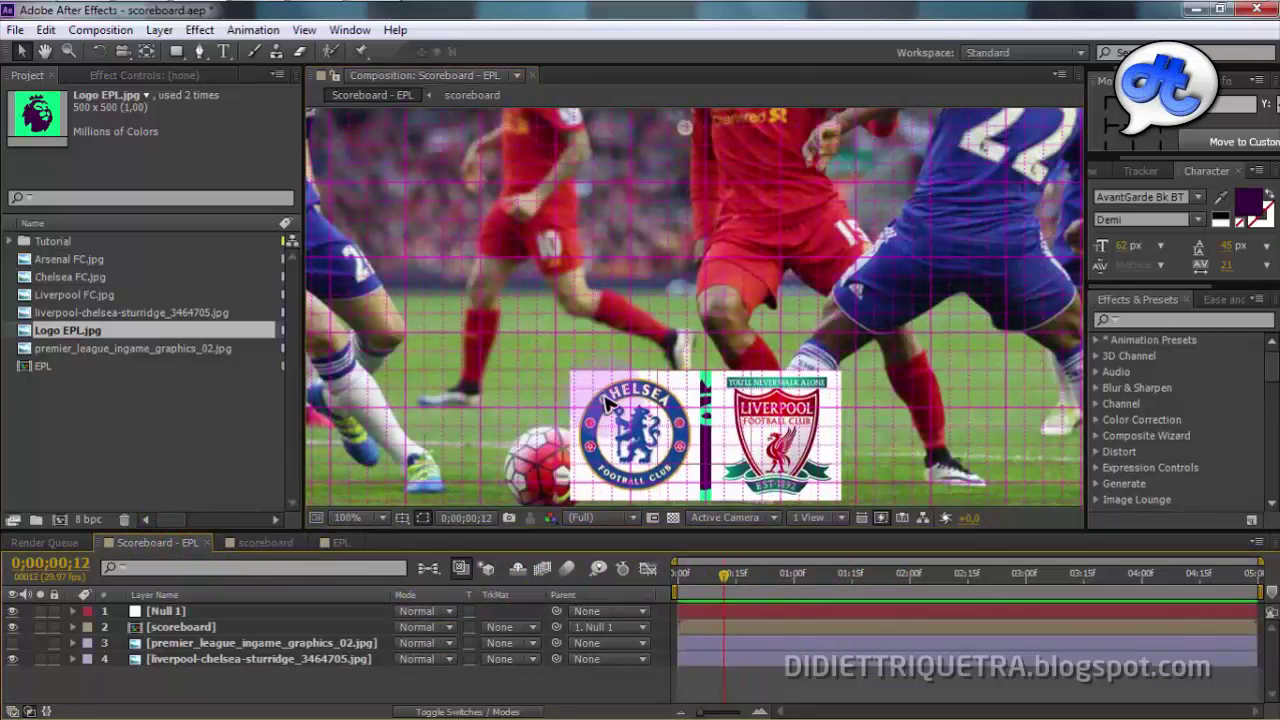
pyautogui.scroll(2, 608, 402)
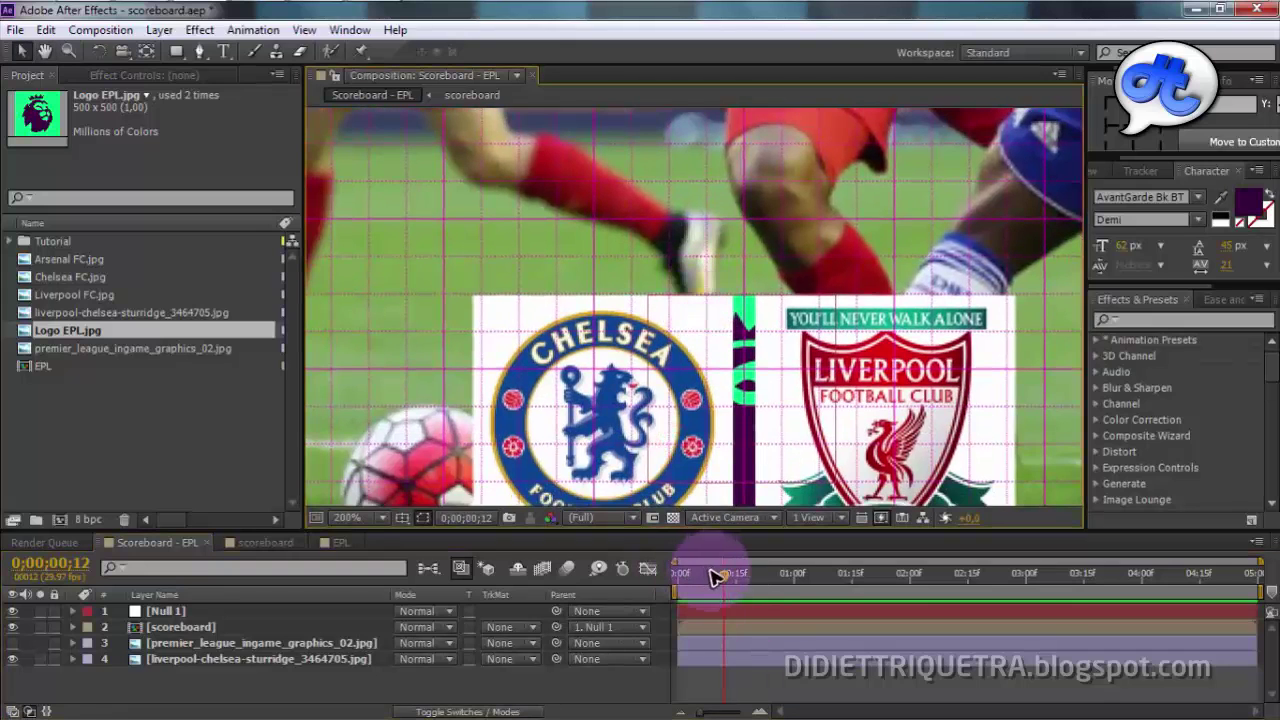
pyautogui.moveTo(713, 578)
pyautogui.mouseDown()
pyautogui.moveTo(745, 585)
pyautogui.moveTo(728, 580)
pyautogui.mouseUp()
pyautogui.click(745, 577)
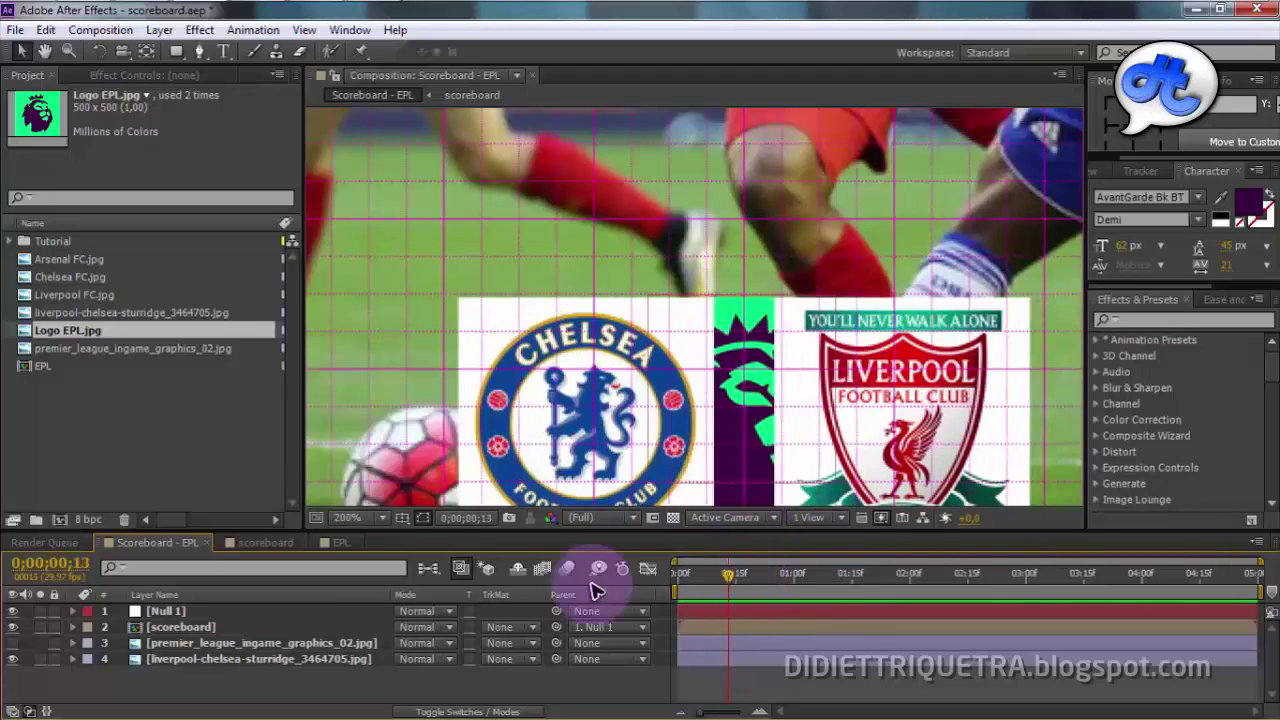
pyautogui.click(345, 544)
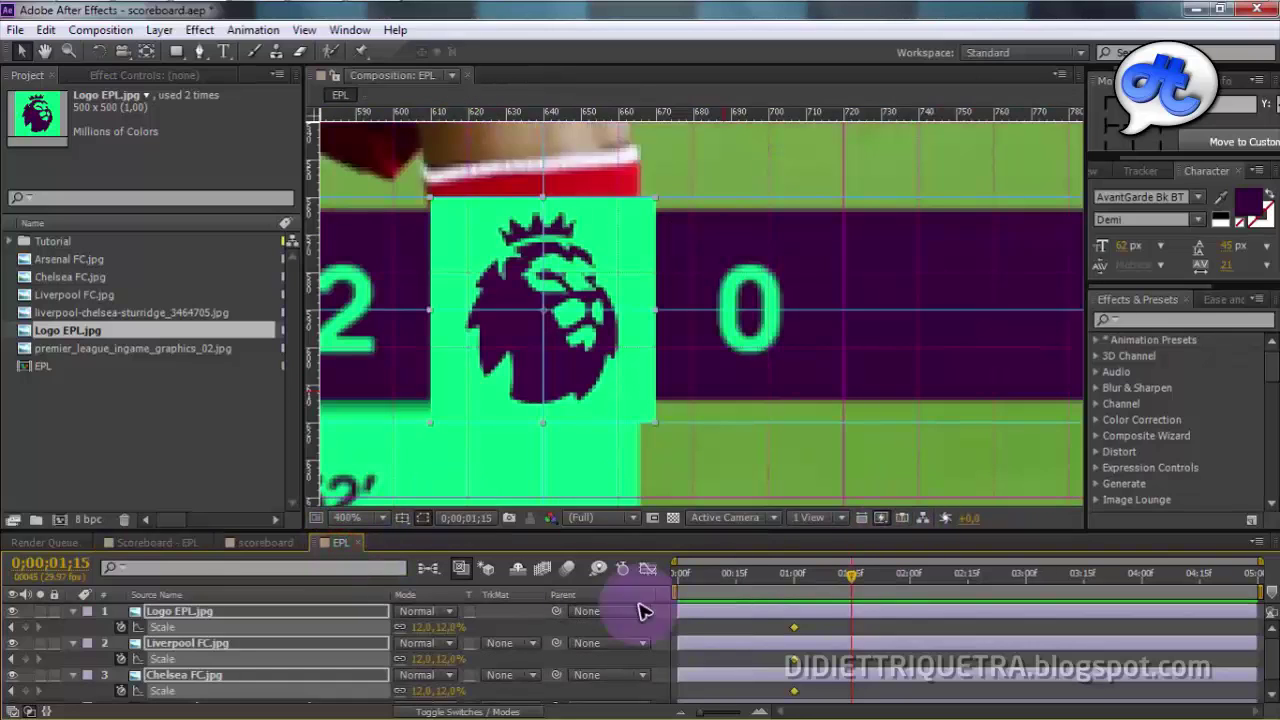
pyautogui.click(423, 634)
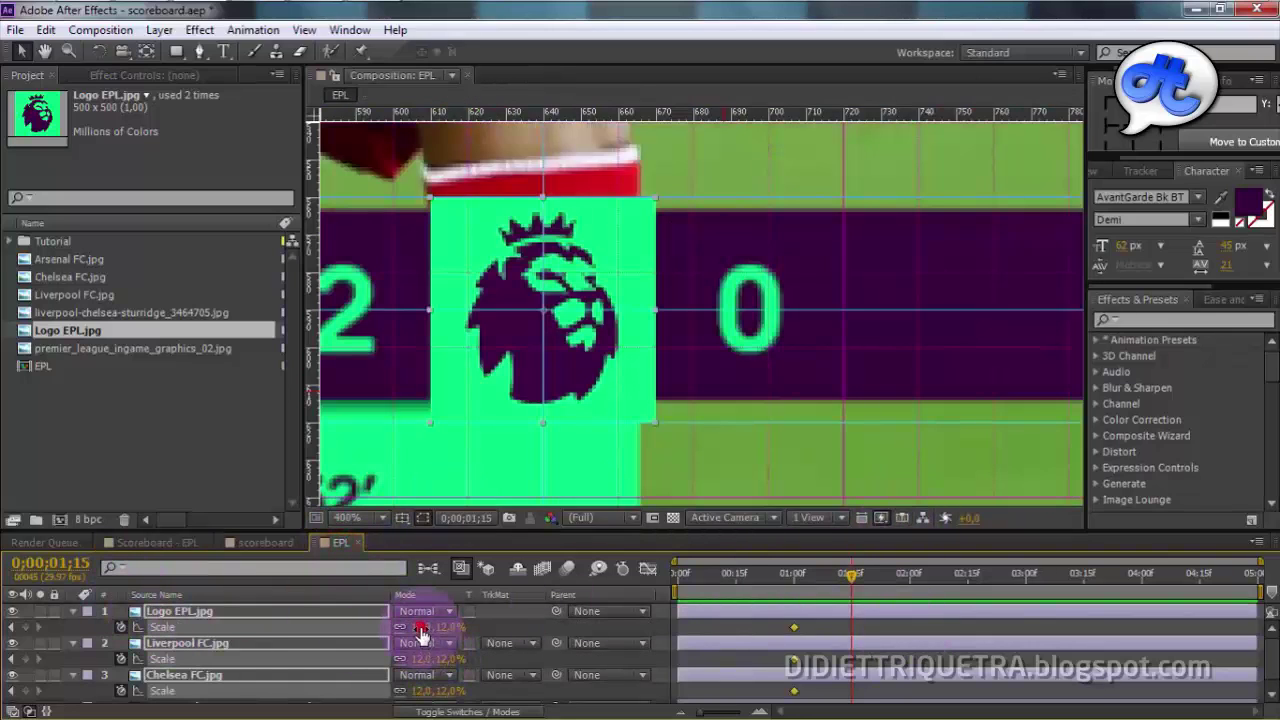
pyautogui.moveTo(420, 627); pyautogui.dragTo(440, 627)
pyautogui.press(',')
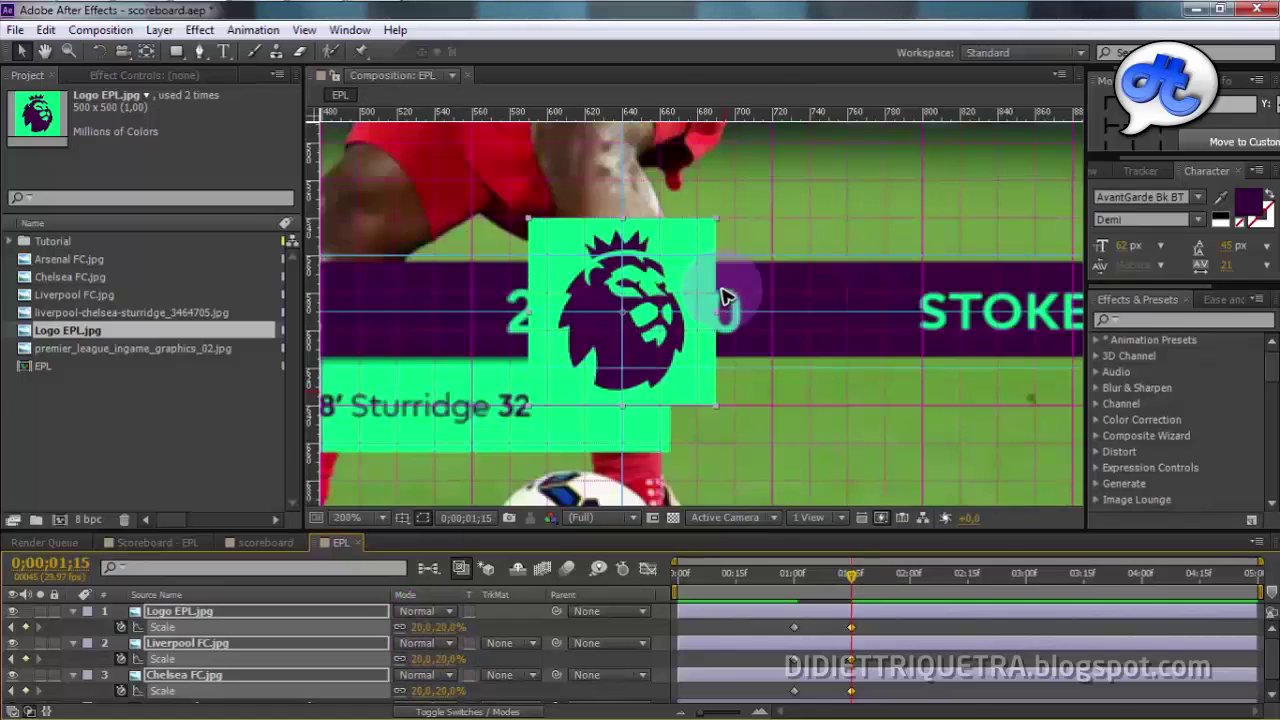
pyautogui.moveTo(423, 628); pyautogui.dragTo(469, 630)
pyautogui.click(418, 626)
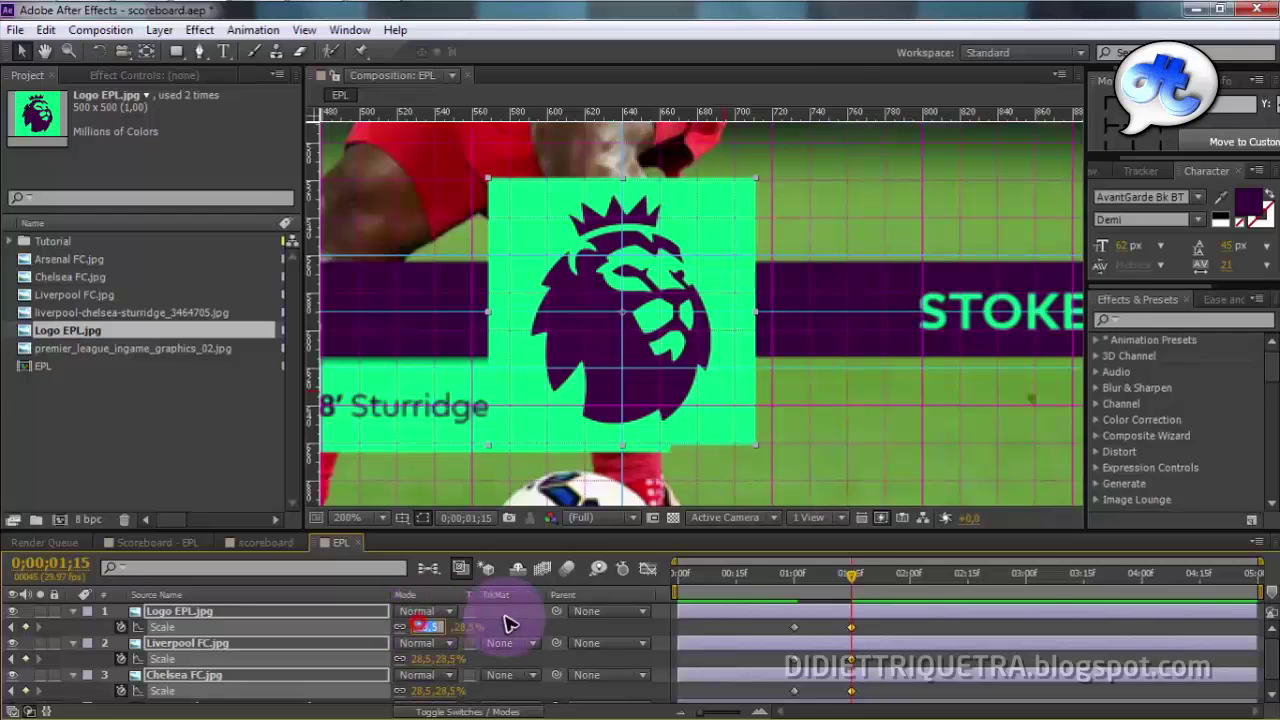
pyautogui.write('28')
pyautogui.press('Return')
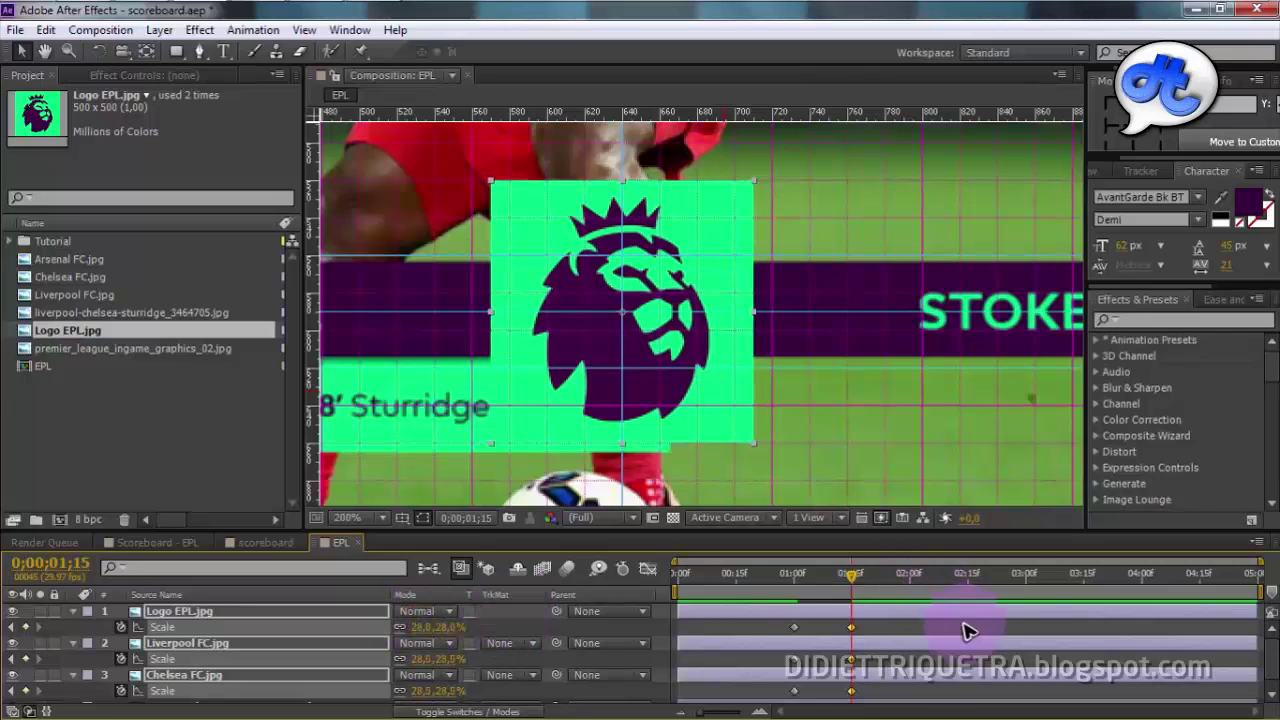
# Preview the logo scaling and move the three layers' 28% scale keyframes to 0;00;00;20, ahead of those at 0;00;01;00.
pyautogui.moveTo(851, 586); pyautogui.dragTo(755, 587)
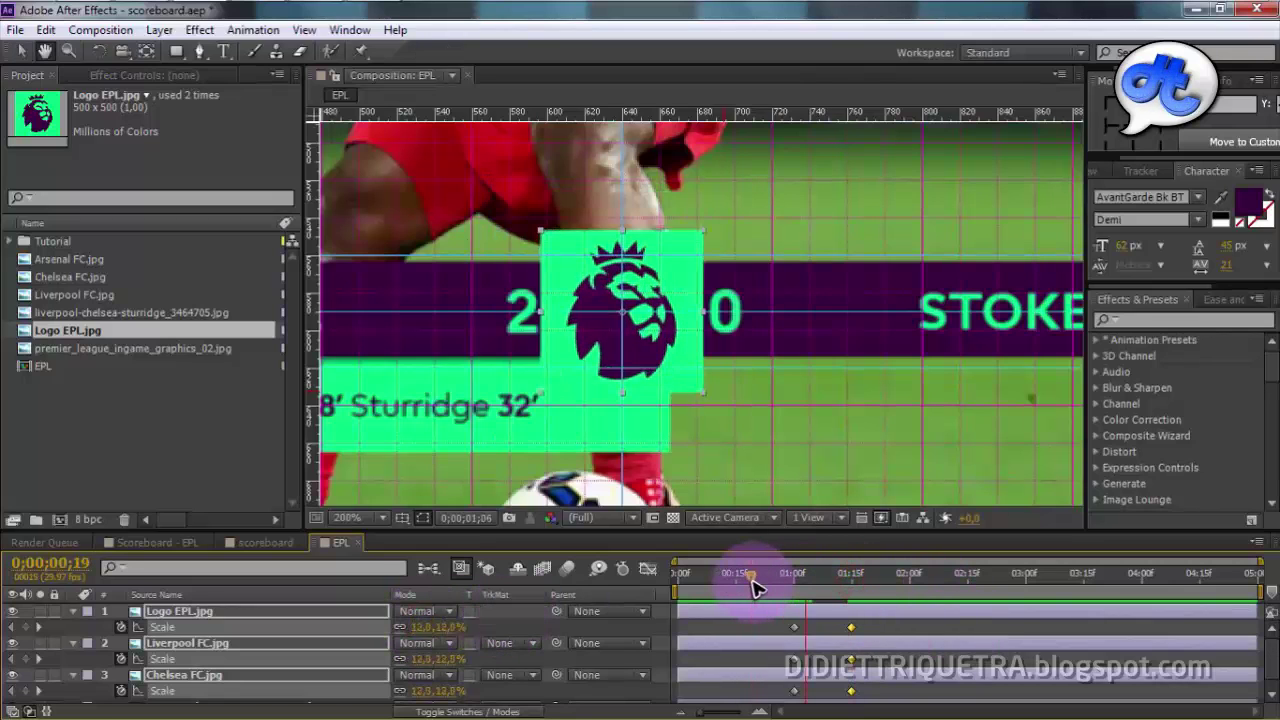
pyautogui.press('space')
pyautogui.scroll(-1, 777, 385)
pyautogui.click(787, 577)
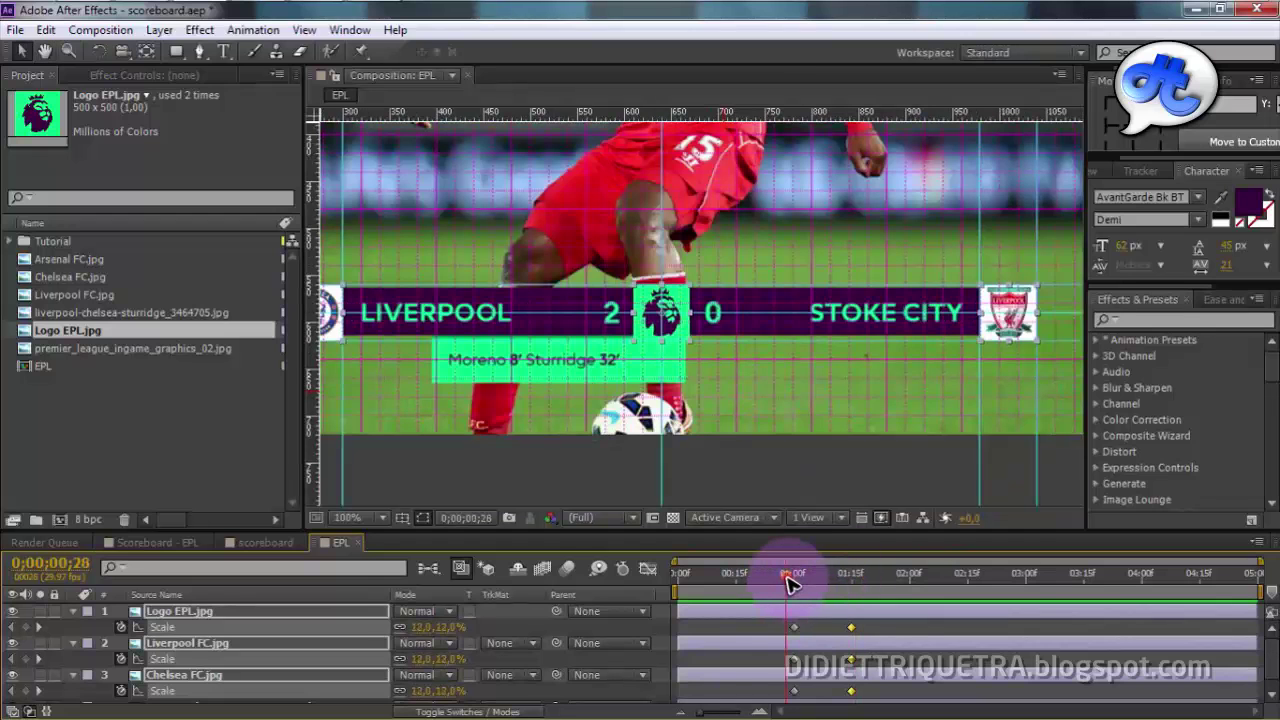
pyautogui.press('space')
pyautogui.press('space')
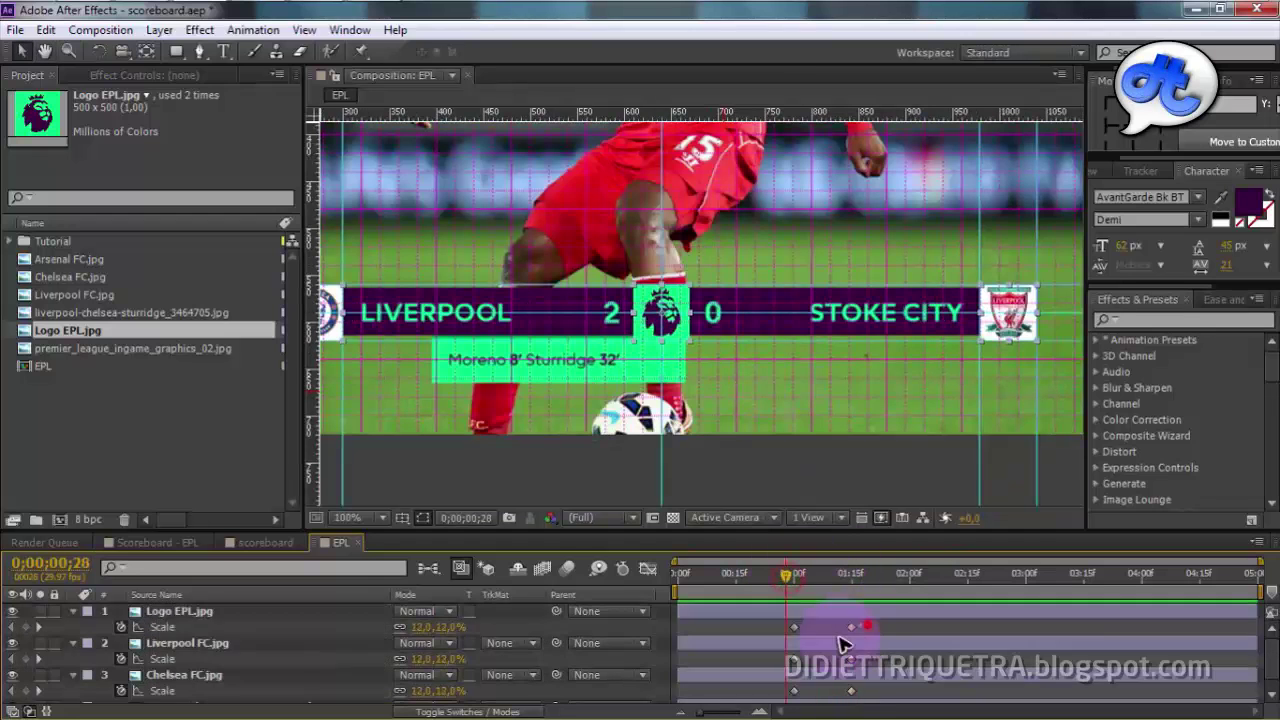
pyautogui.moveTo(851, 627); pyautogui.dragTo(743, 637)
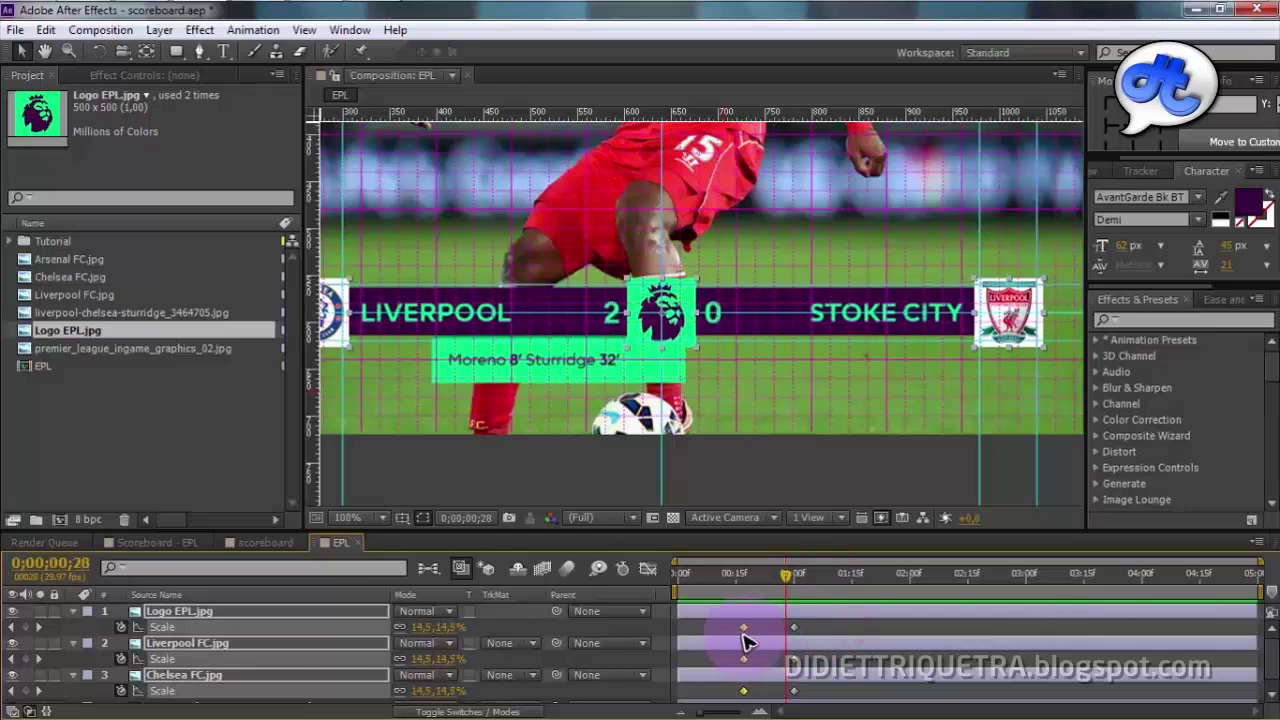
pyautogui.click(736, 579)
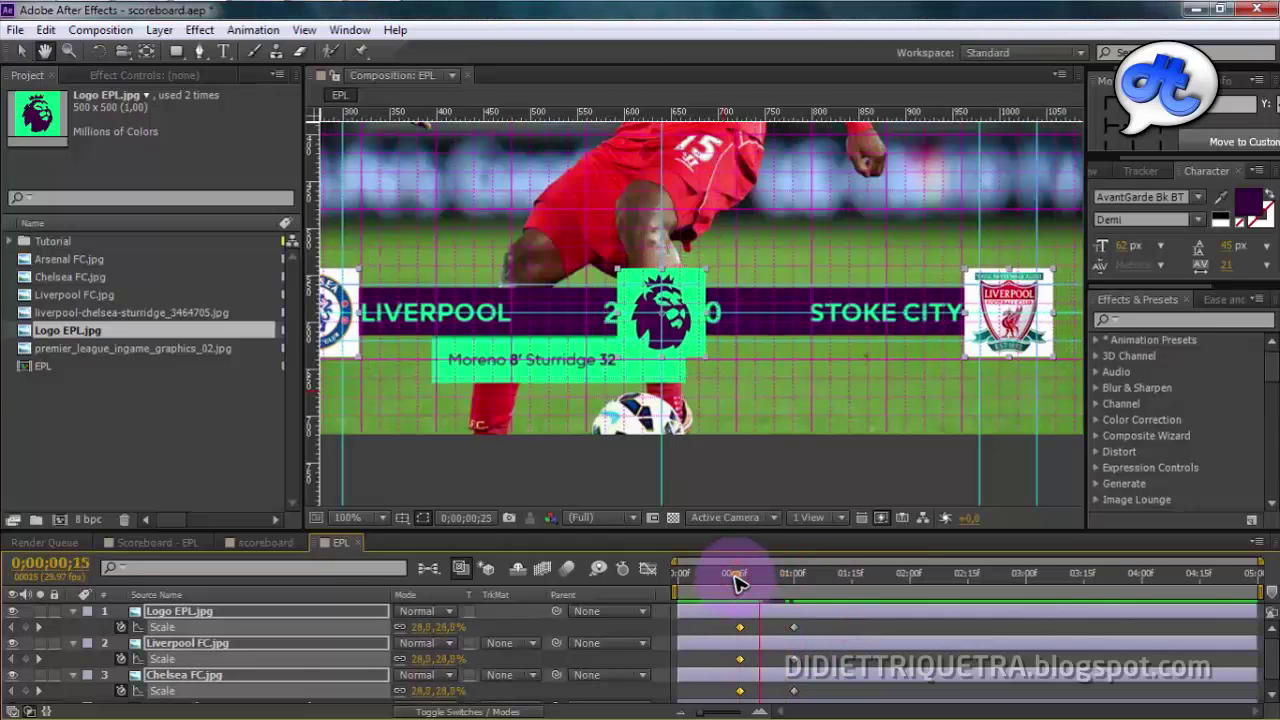
pyautogui.press('space')
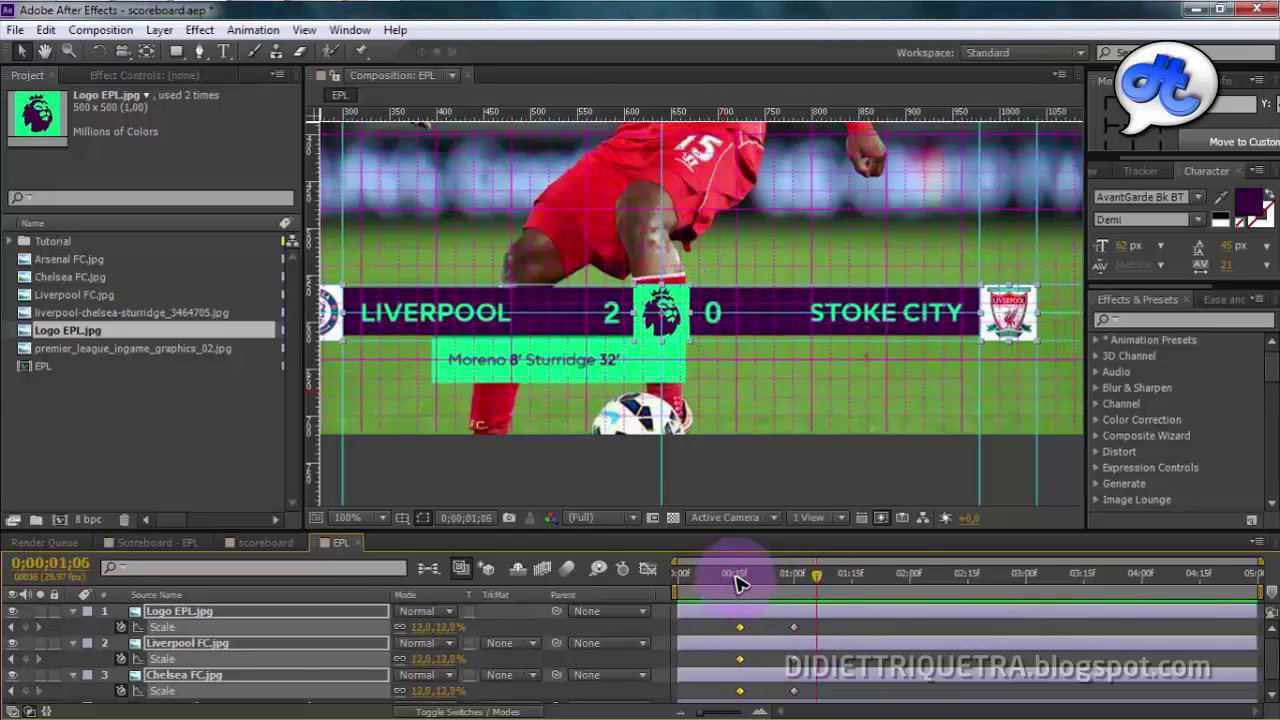
pyautogui.scroll(1, 787, 620)
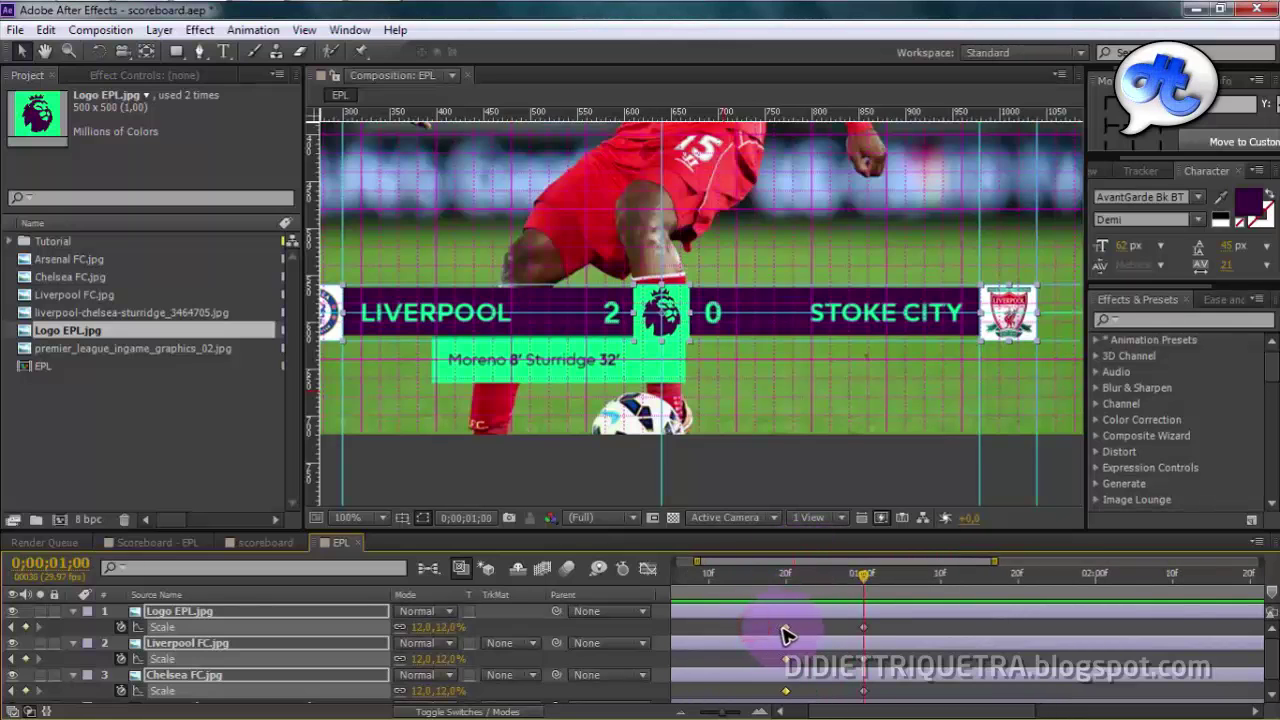
pyautogui.moveTo(780, 576); pyautogui.dragTo(786, 583)
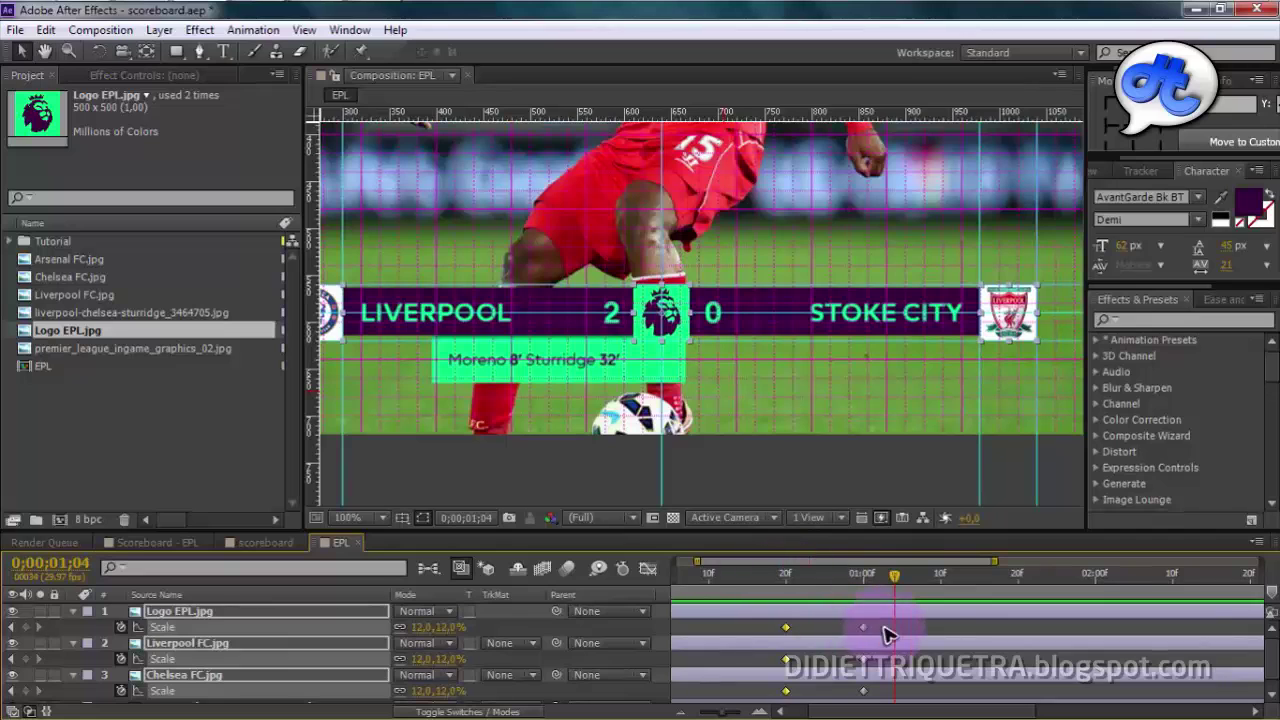
# Apply Easy Ease to all scale keyframes of the three logo layers.
pyautogui.moveTo(886, 622); pyautogui.dragTo(777, 703)
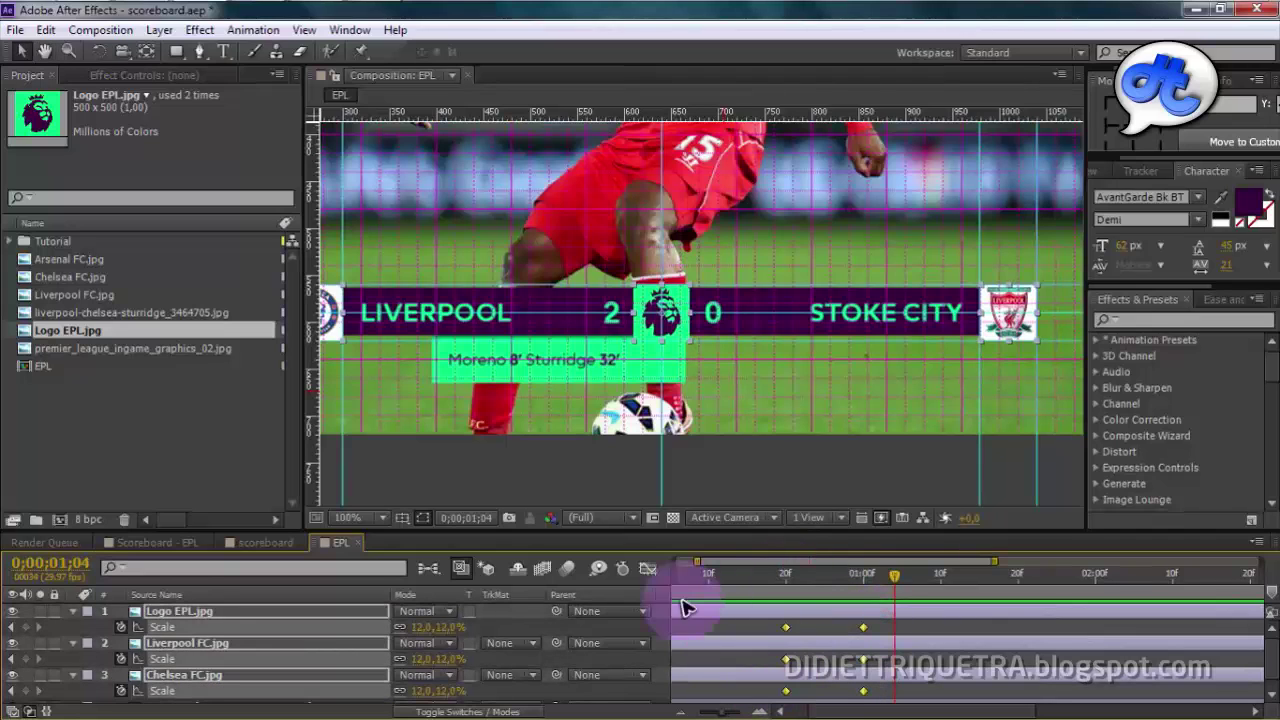
pyautogui.rightClick(785, 638)
pyautogui.click(797, 612)
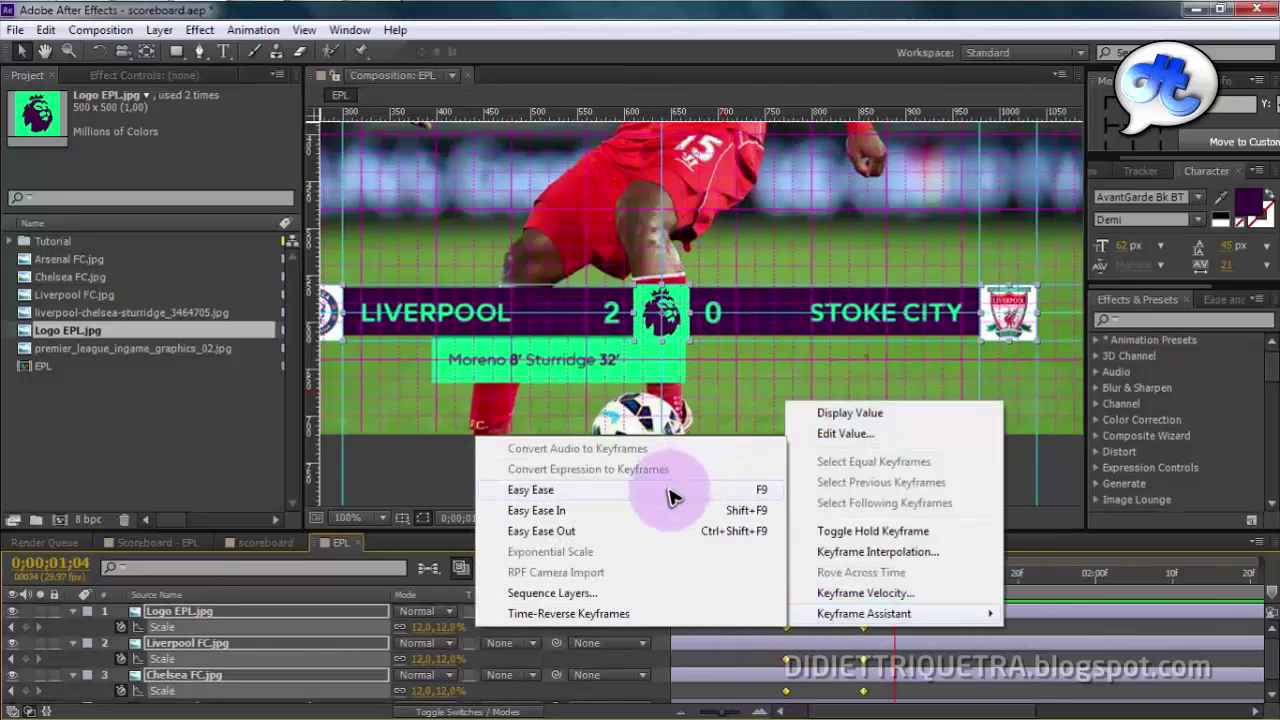
pyautogui.click(670, 490)
# Reshape the logos' scale curve in the Graph Editor with a longer ease out of the first keyframe, and preview the motion.
pyautogui.click(648, 570)
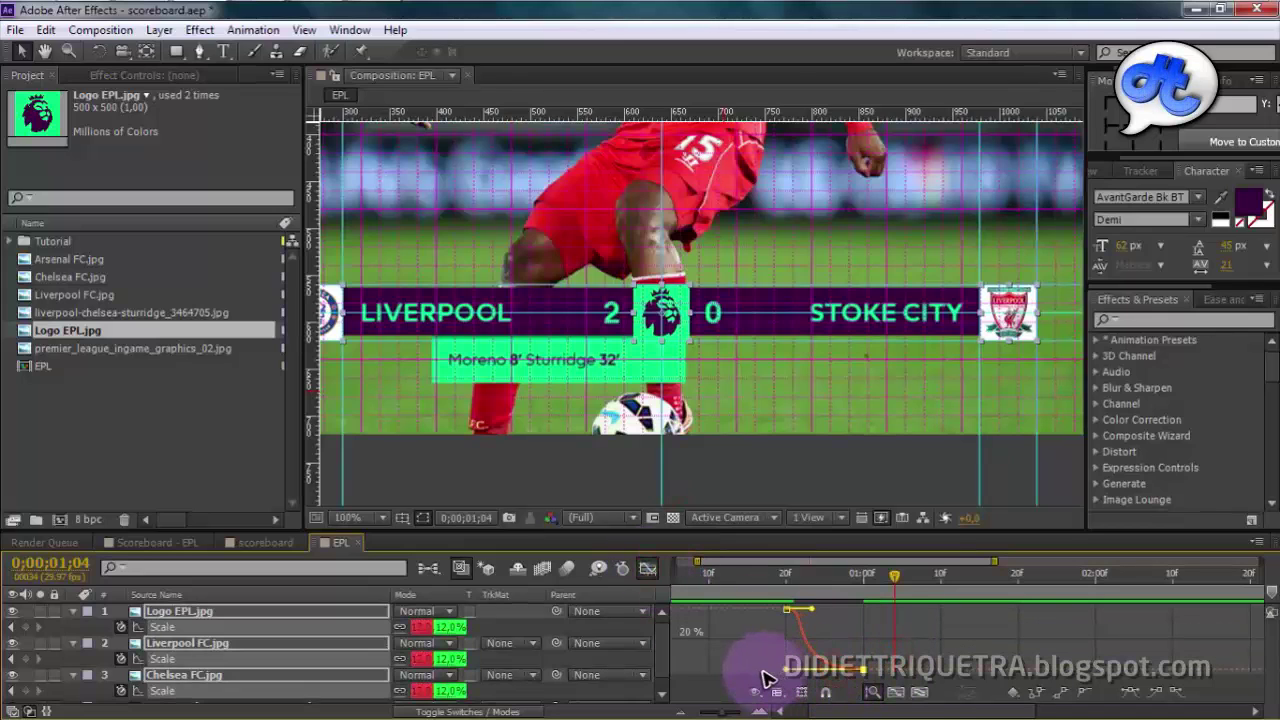
pyautogui.moveTo(840, 605); pyautogui.dragTo(815, 620)
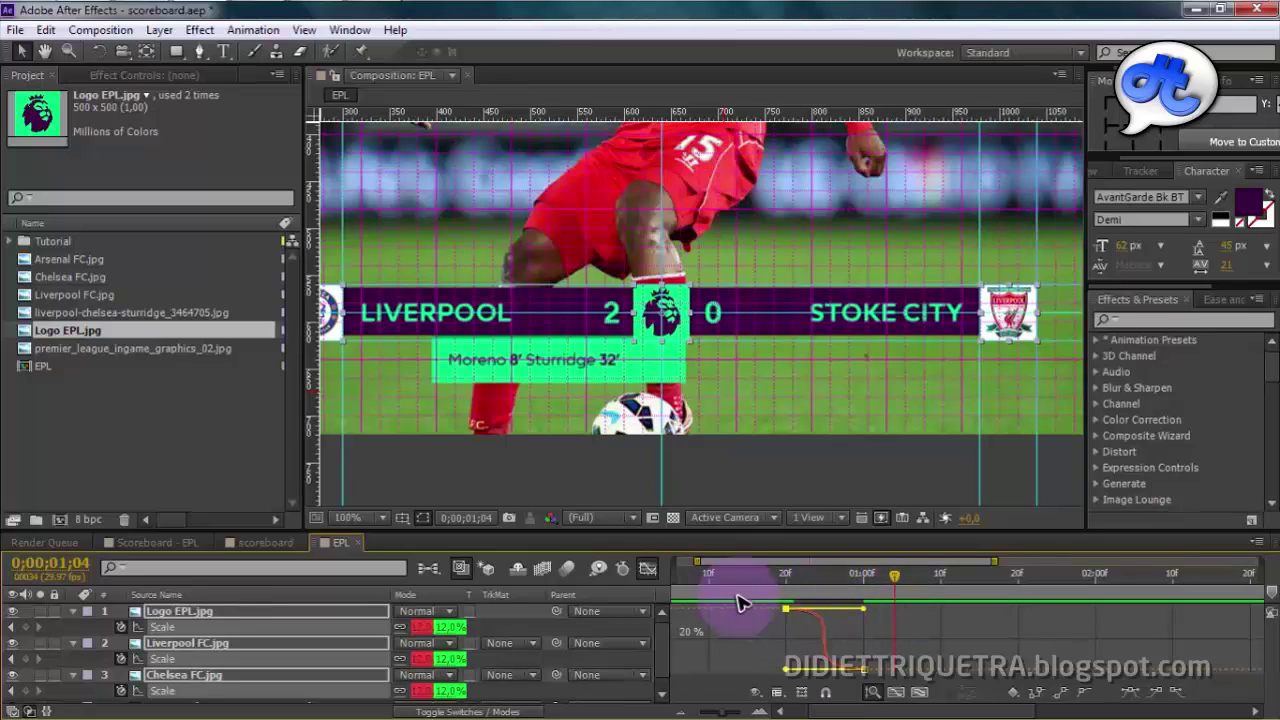
pyautogui.click(648, 571)
pyautogui.click(770, 579)
pyautogui.press('space')
pyautogui.press('space')
pyautogui.click(770, 579)
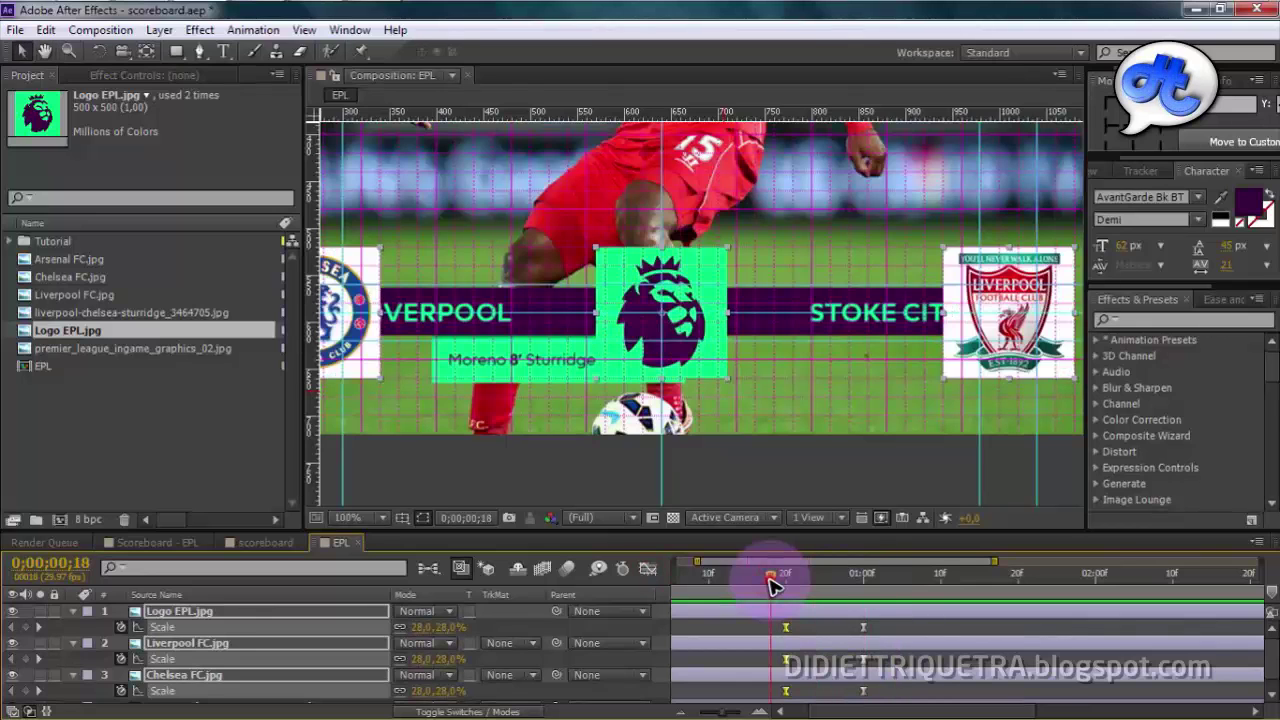
pyautogui.press('space')
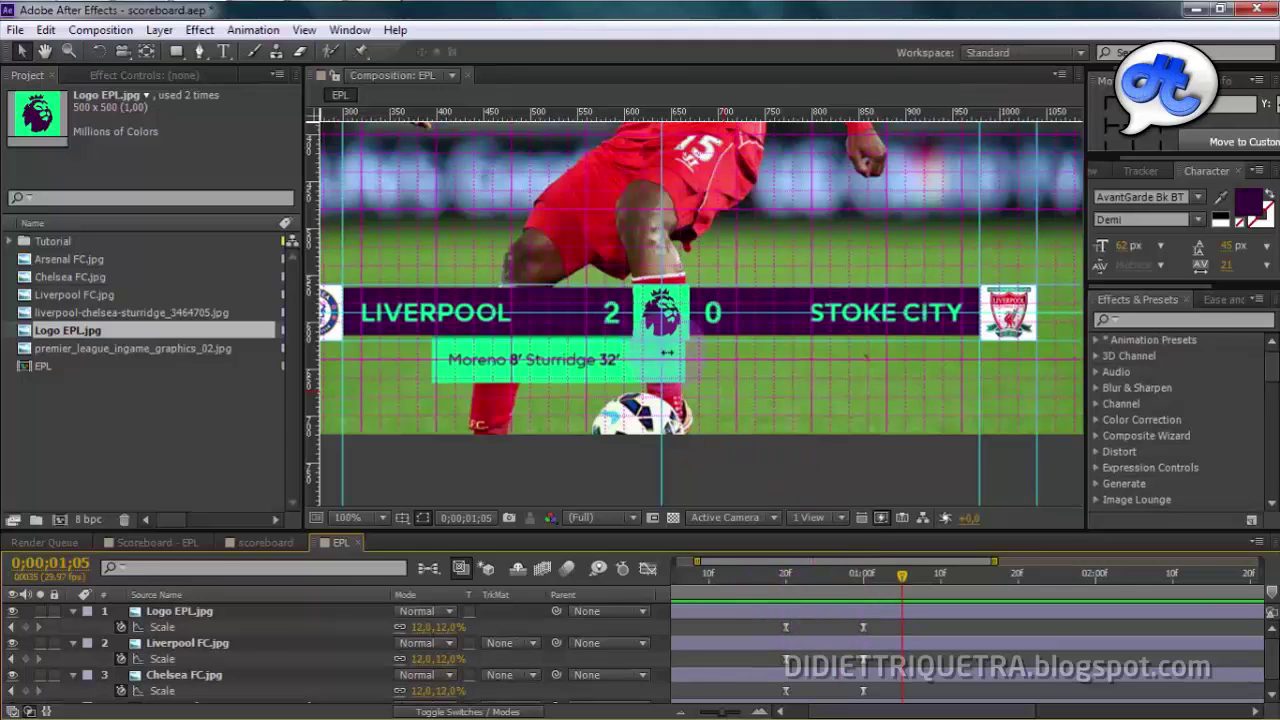
# Set position keyframes at 0;00;01;00 on the Logo EPL.jpg, Liverpool FC.jpg and Chelsea FC.jpg layers.
pyautogui.moveTo(891, 577); pyautogui.dragTo(864, 594)
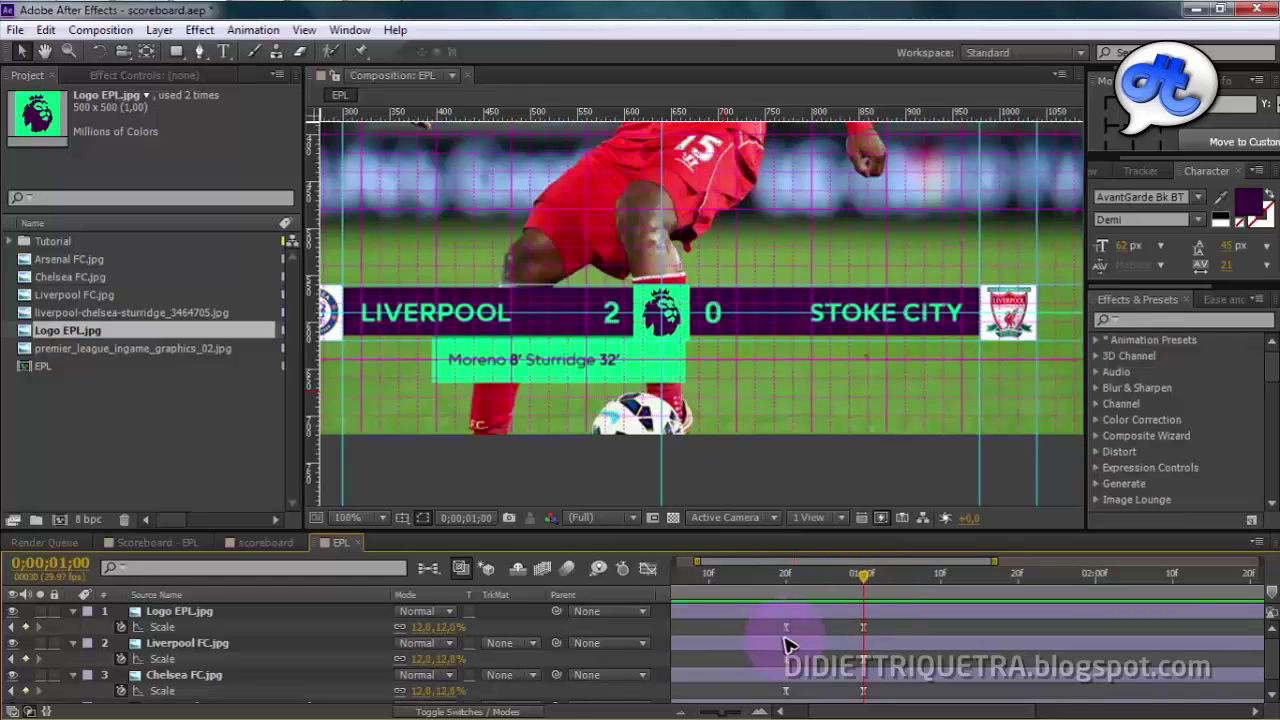
pyautogui.click(240, 611)
pyautogui.keyDown('shift'); pyautogui.click(237, 677); pyautogui.keyUp('shift')
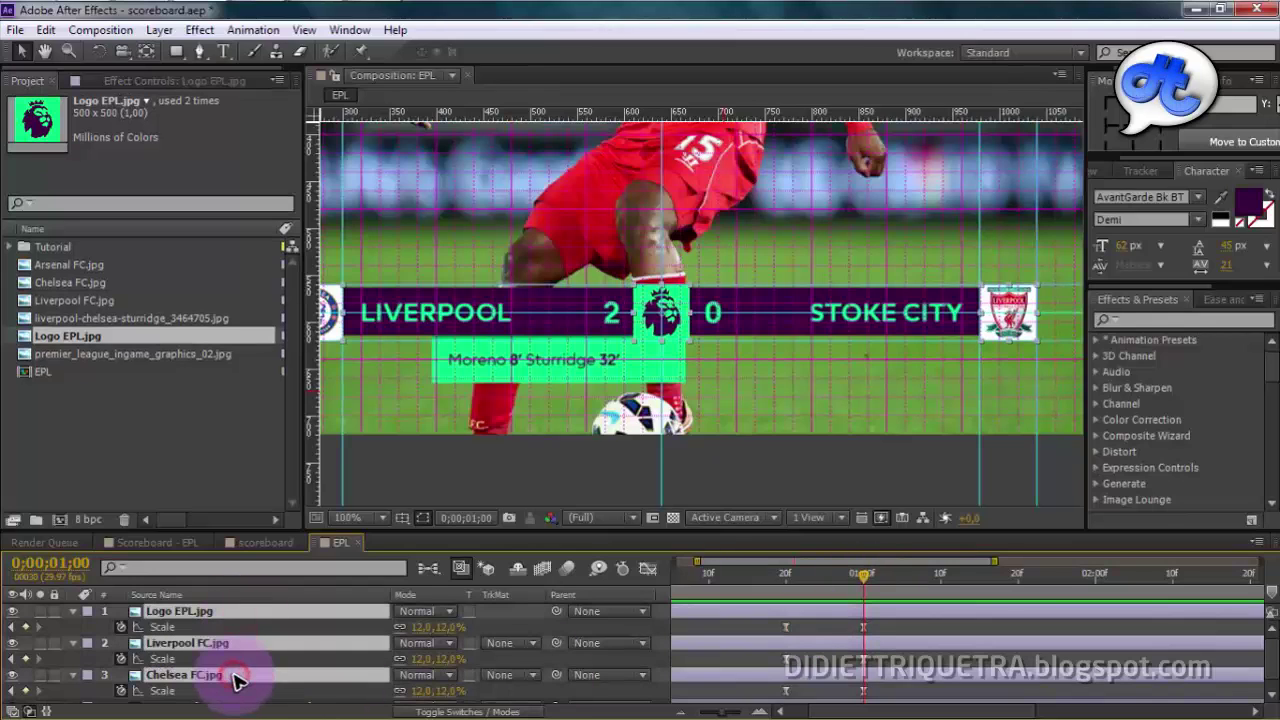
pyautogui.press('p')
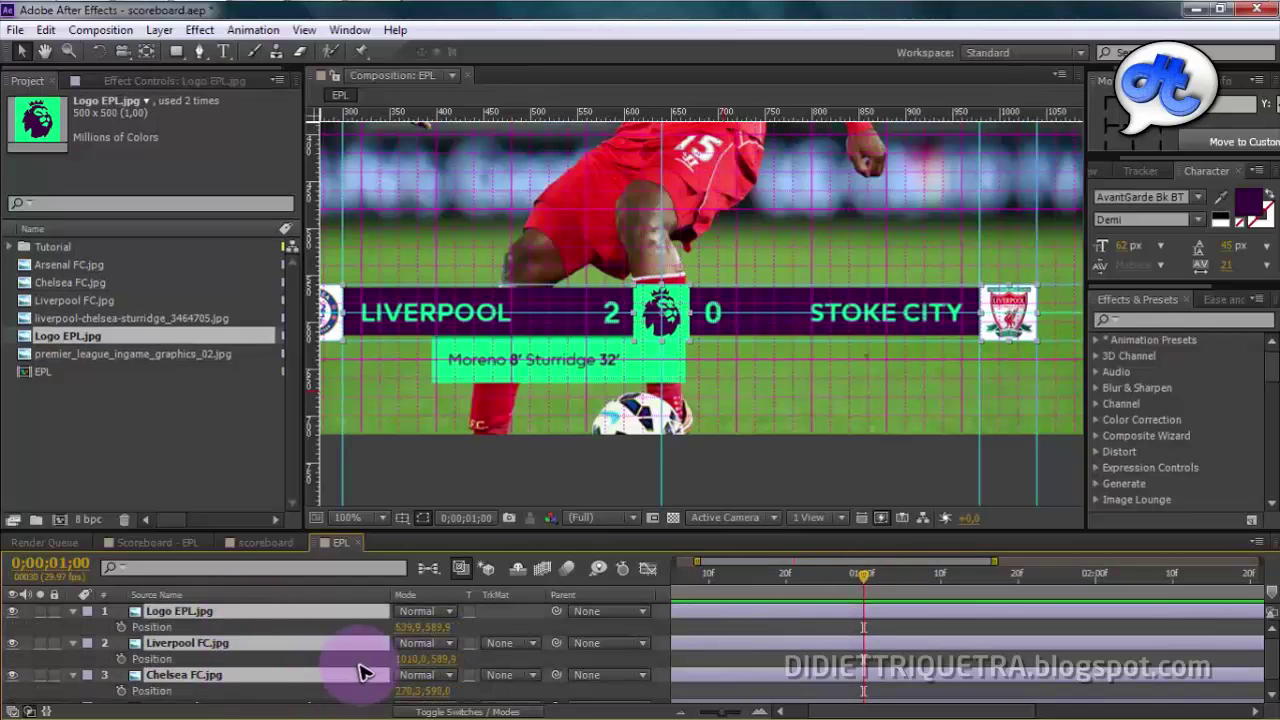
pyautogui.click(121, 627)
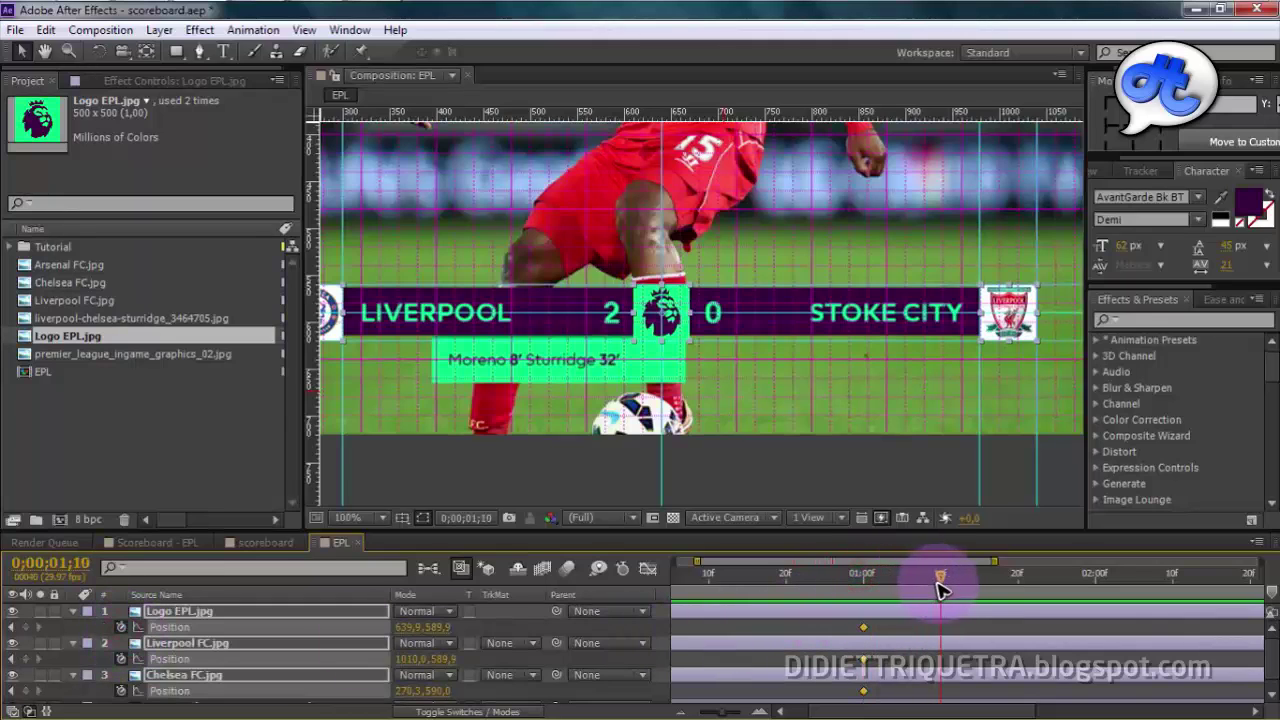
# Keyframe the Chelsea FC.jpg layer's position at 610.3, 590.0 beside the EPL logo and move that keyframe to 0;00;00;20.
pyautogui.click(678, 392)
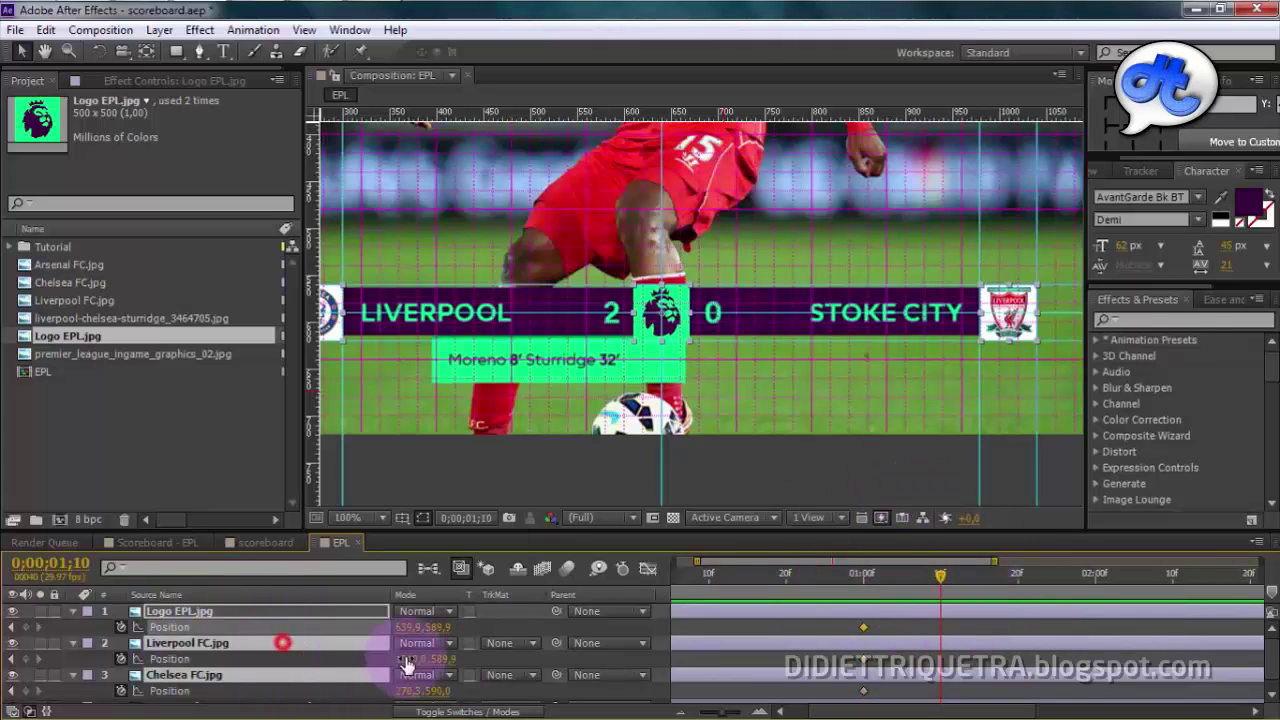
pyautogui.click(668, 660)
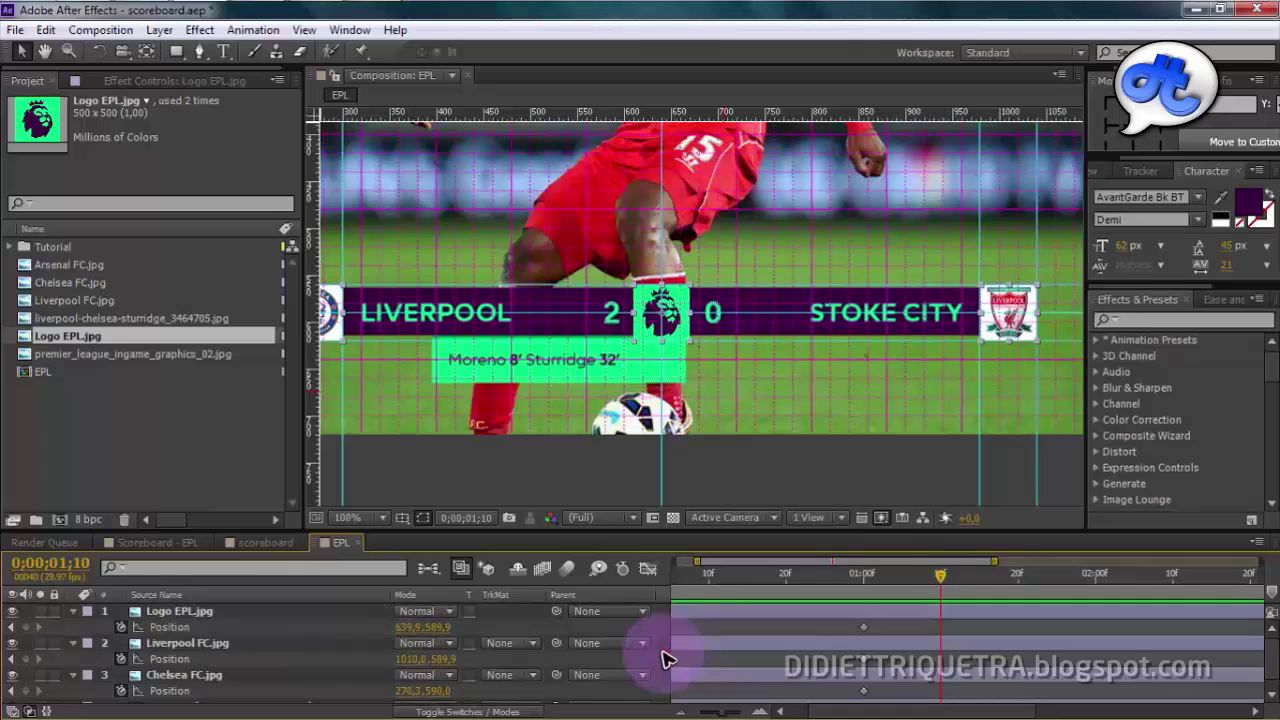
pyautogui.click(245, 674)
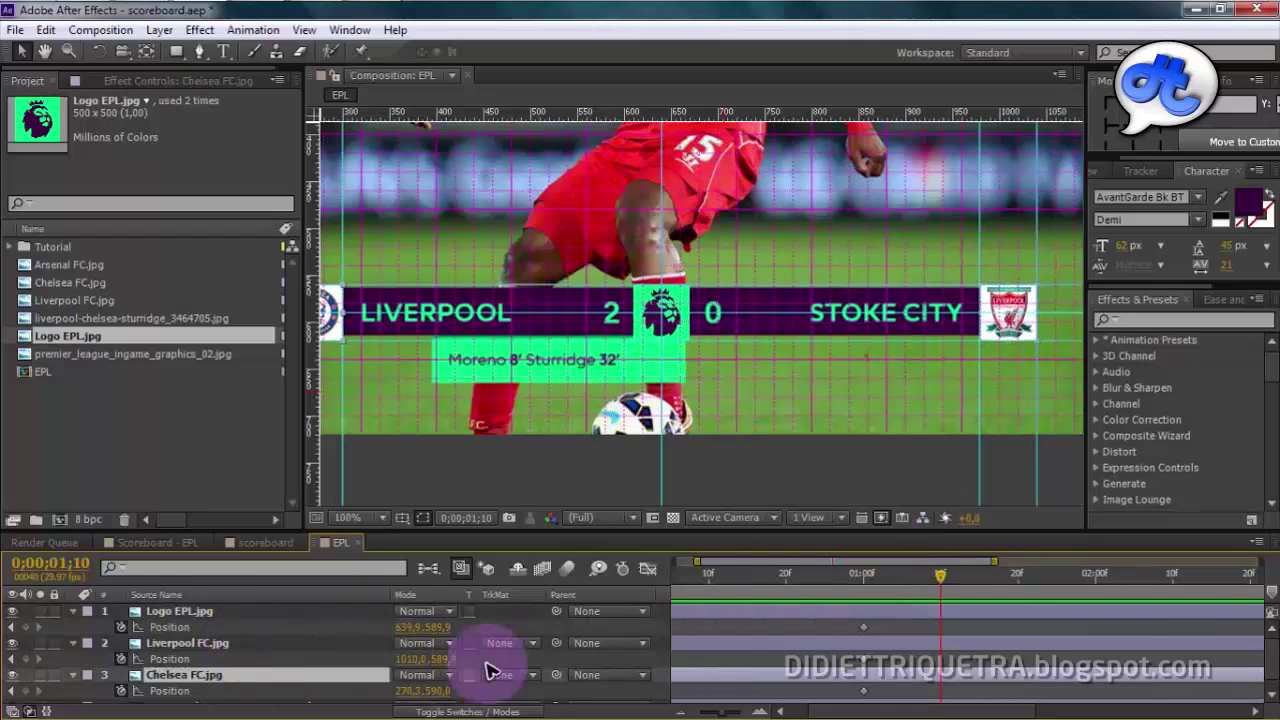
pyautogui.moveTo(400, 691); pyautogui.dragTo(706, 673)
pyautogui.scroll(1, 636, 300)
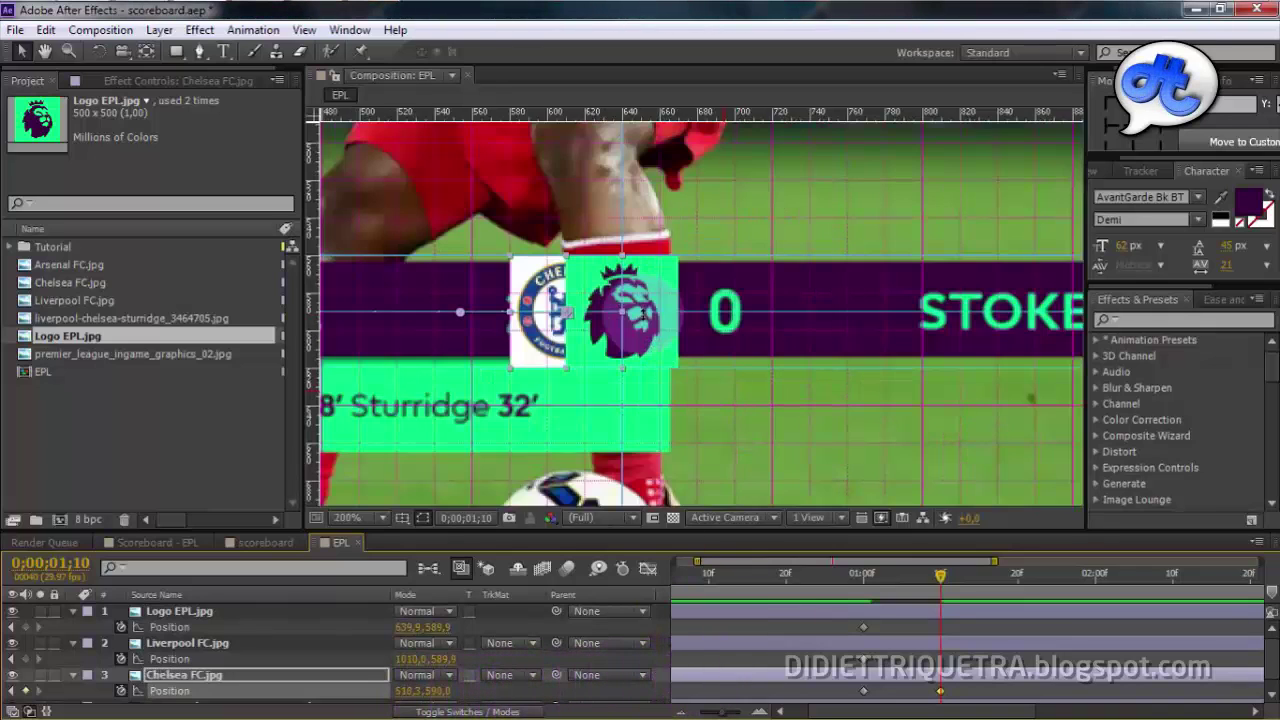
pyautogui.moveTo(945, 580); pyautogui.dragTo(785, 580)
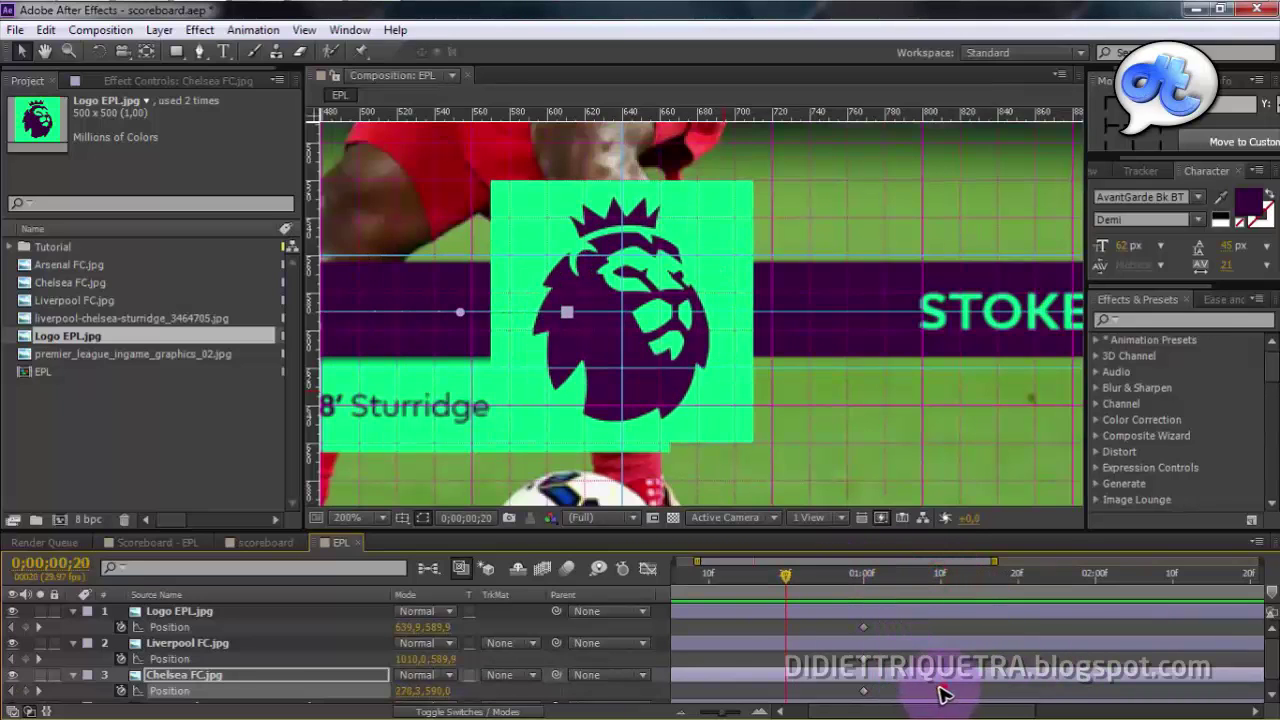
pyautogui.moveTo(940, 693); pyautogui.dragTo(808, 700)
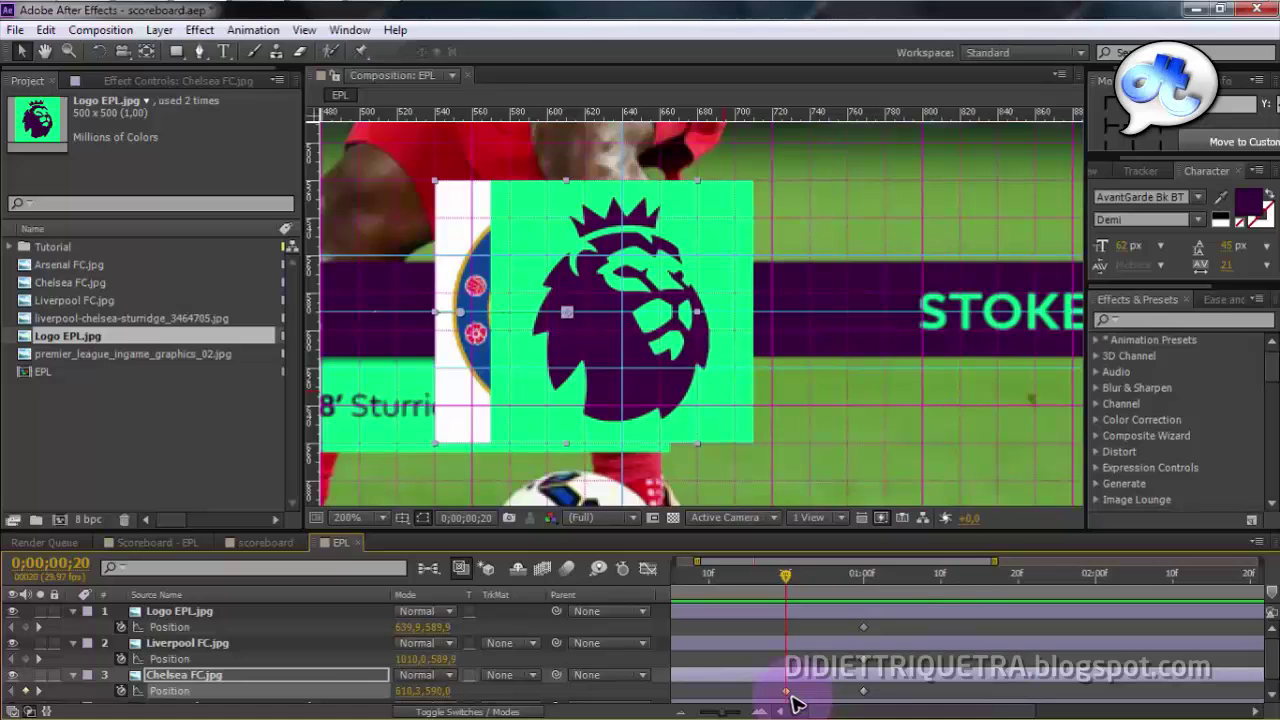
# Enlarge the timeline area and move the Logo EPL.jpg layer below the Chelsea FC.jpg layer.
pyautogui.click(266, 610)
pyautogui.moveTo(380, 530); pyautogui.dragTo(375, 470)
pyautogui.moveTo(286, 557); pyautogui.dragTo(286, 640)
# Set the Chelsea FC.jpg position at 0;00;00;21 to 570.4, 590.0, aligning the logo's inner edge with the vertical centre guide.
pyautogui.moveTo(790, 518)
pyautogui.mouseDown()
pyautogui.moveTo(843, 520)
pyautogui.moveTo(800, 530)
pyautogui.mouseUp()
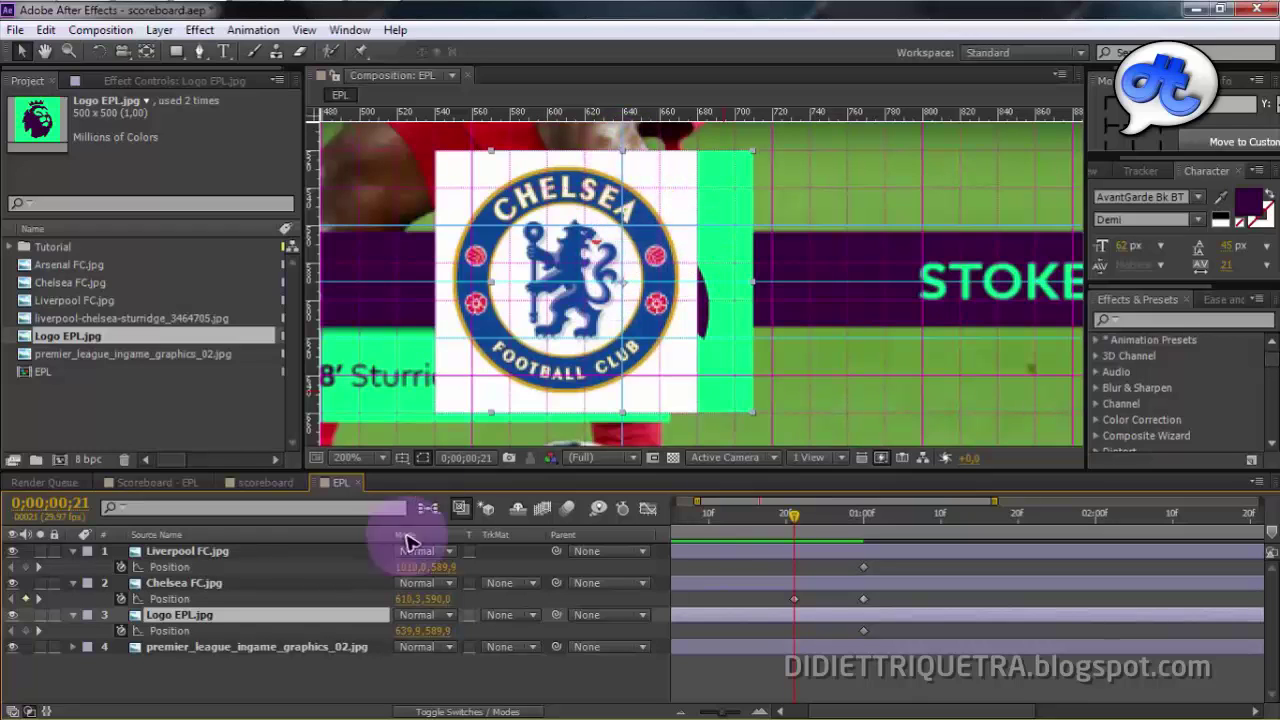
pyautogui.moveTo(403, 631); pyautogui.dragTo(357, 600)
pyautogui.hotkey('ctrl', 'z')
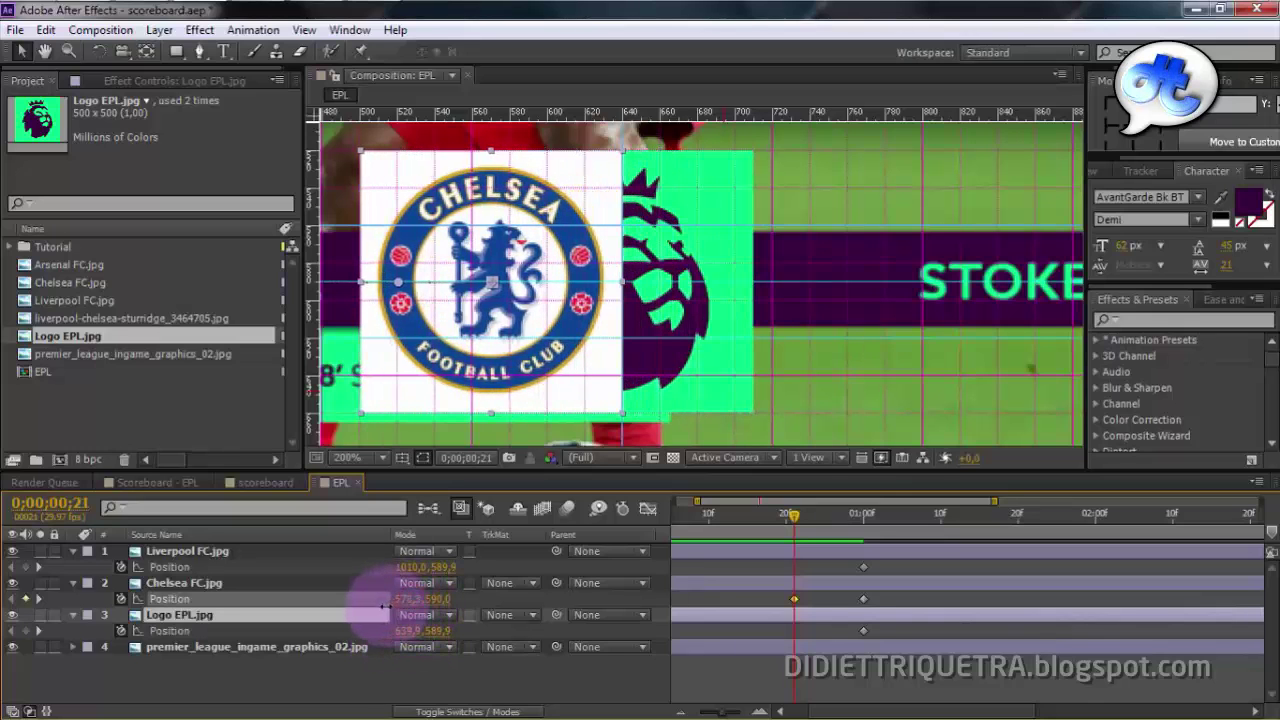
pyautogui.scroll(1, 597, 304)
pyautogui.moveTo(587, 302); pyautogui.dragTo(609, 240)
pyautogui.scroll(1, 850, 191)
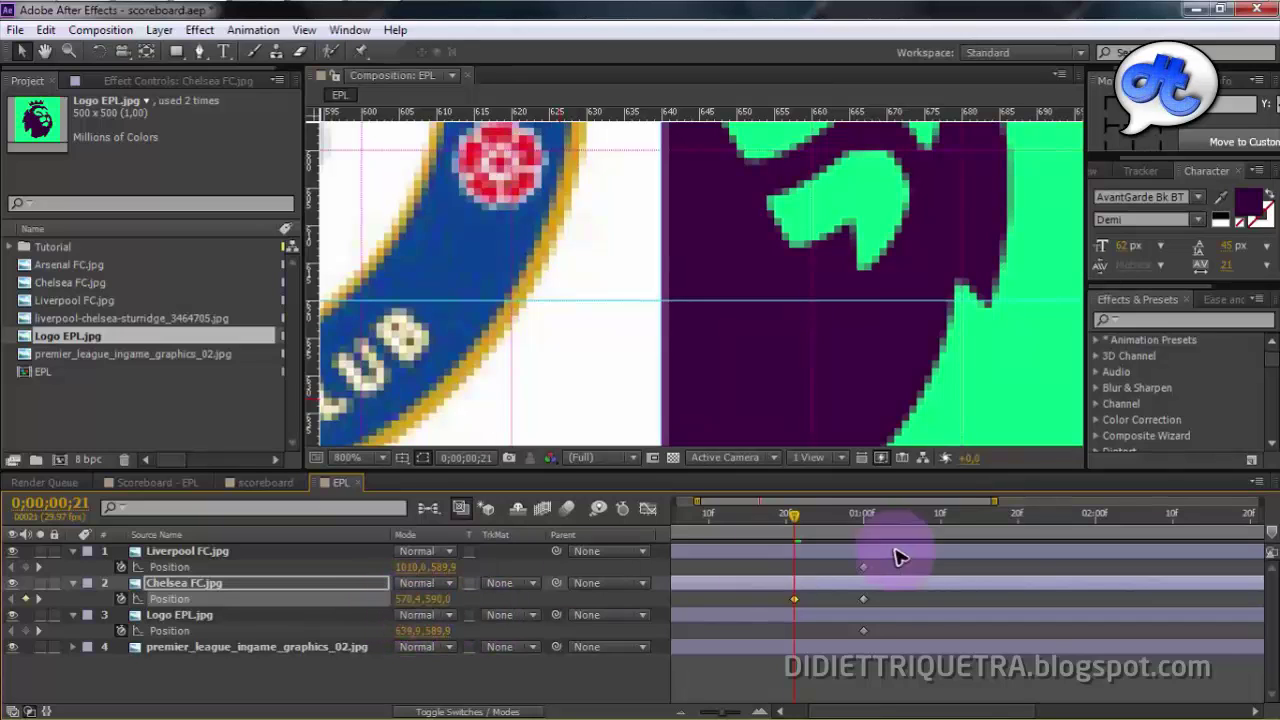
# Set the Chelsea FC.jpg position to 570.2, 590.0 and keyframe the Liverpool FC.jpg position at 709.7, 589.9 at 0;00;00;21.
pyautogui.moveTo(405, 599); pyautogui.dragTo(426, 604)
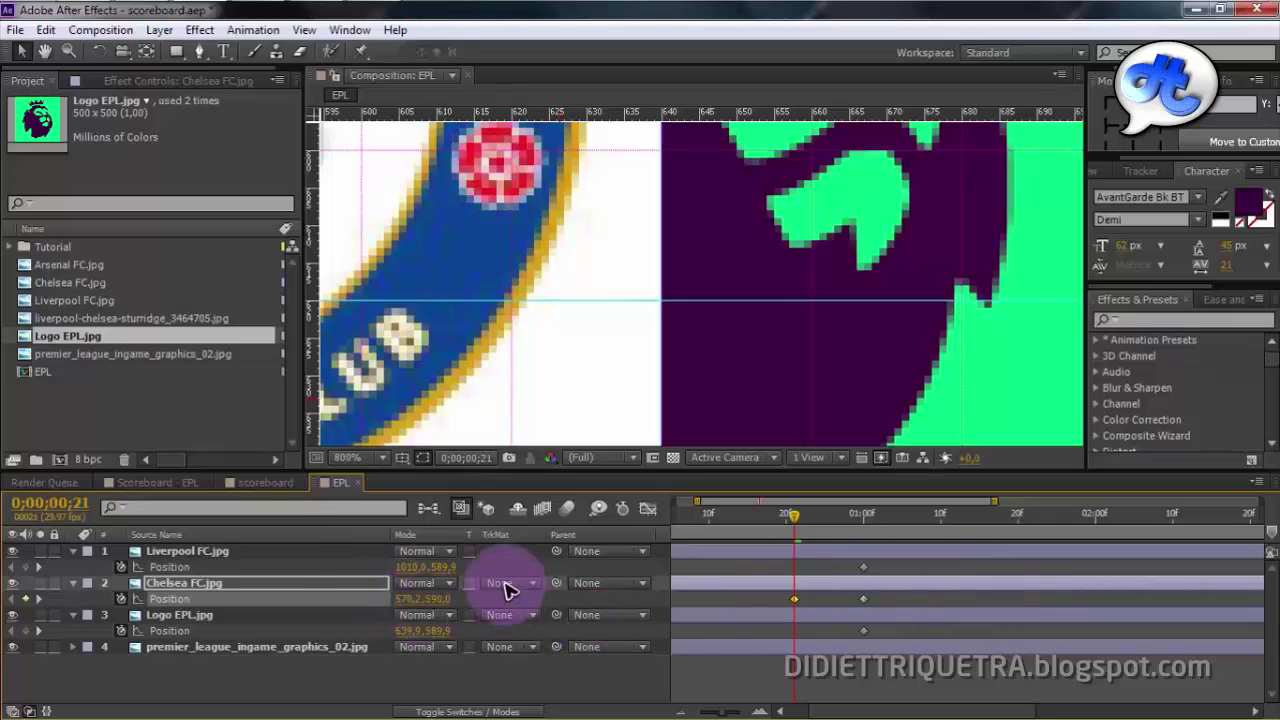
pyautogui.click(243, 551)
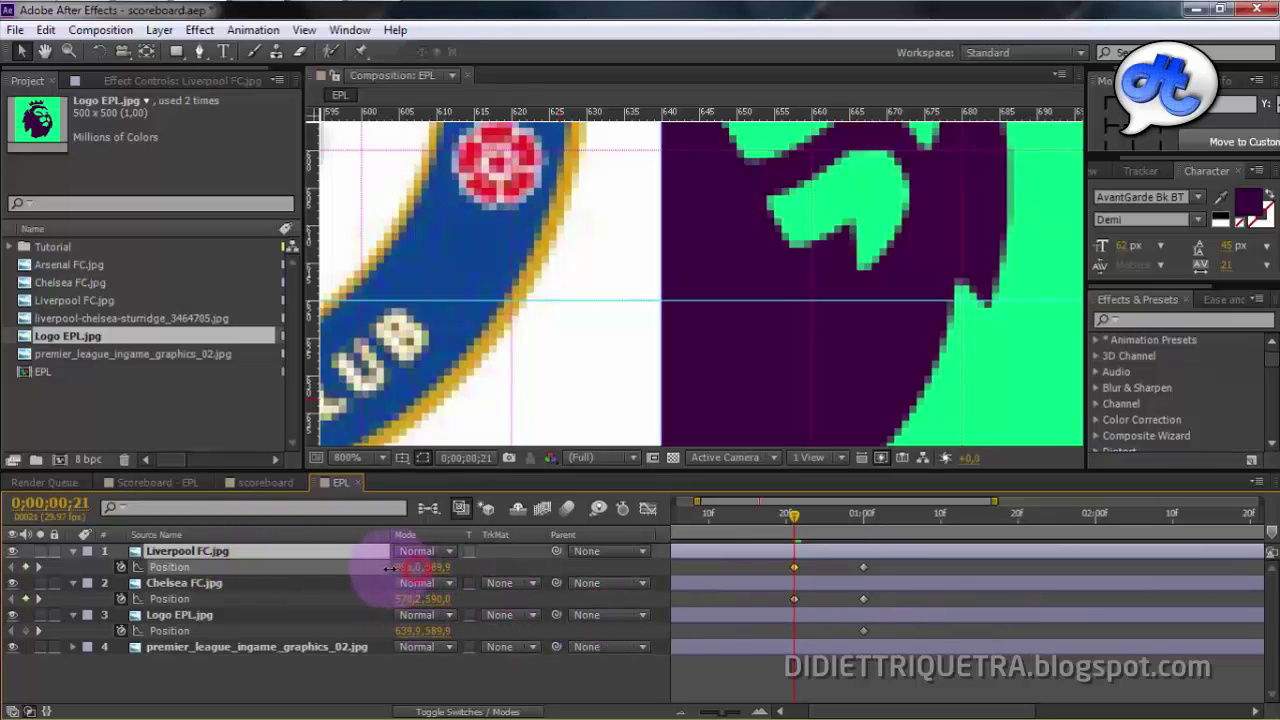
pyautogui.scroll(-6, 740, 335)
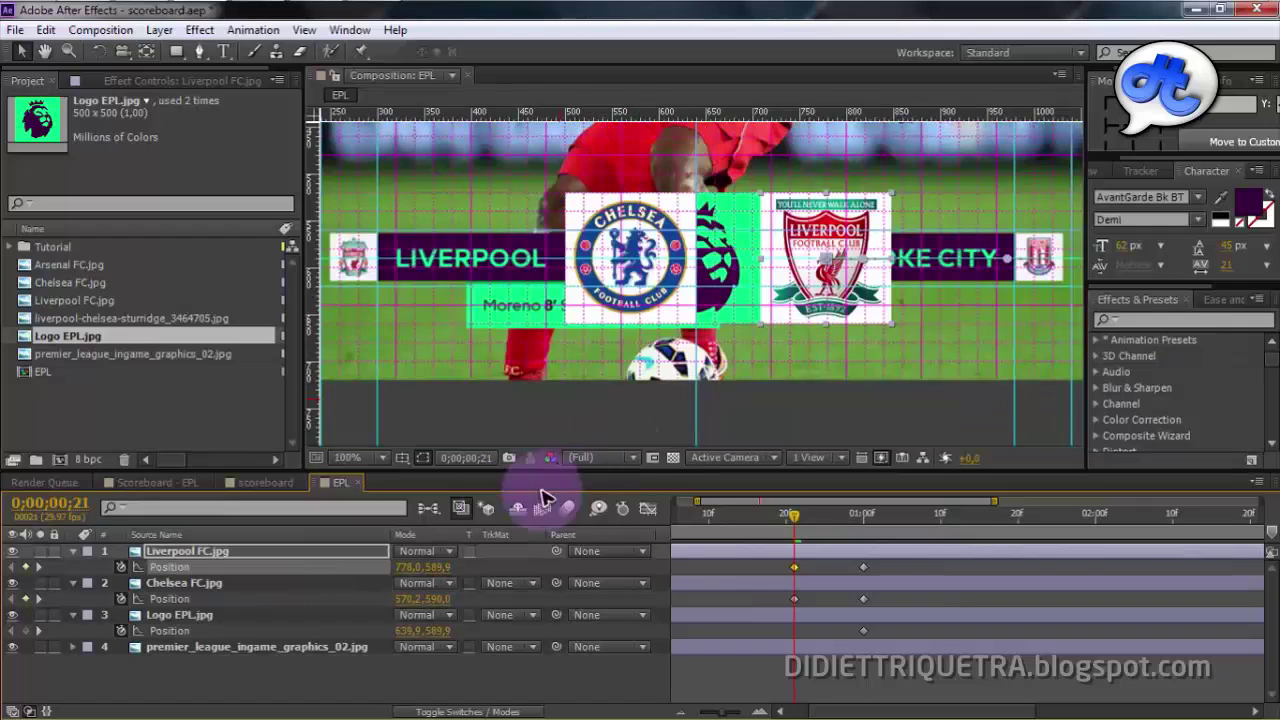
pyautogui.moveTo(410, 567)
pyautogui.mouseDown()
pyautogui.moveTo(357, 558)
pyautogui.moveTo(335, 575)
pyautogui.moveTo(409, 553)
pyautogui.moveTo(420, 564)
pyautogui.moveTo(408, 568)
pyautogui.mouseUp()
pyautogui.scroll(6, 708, 278)
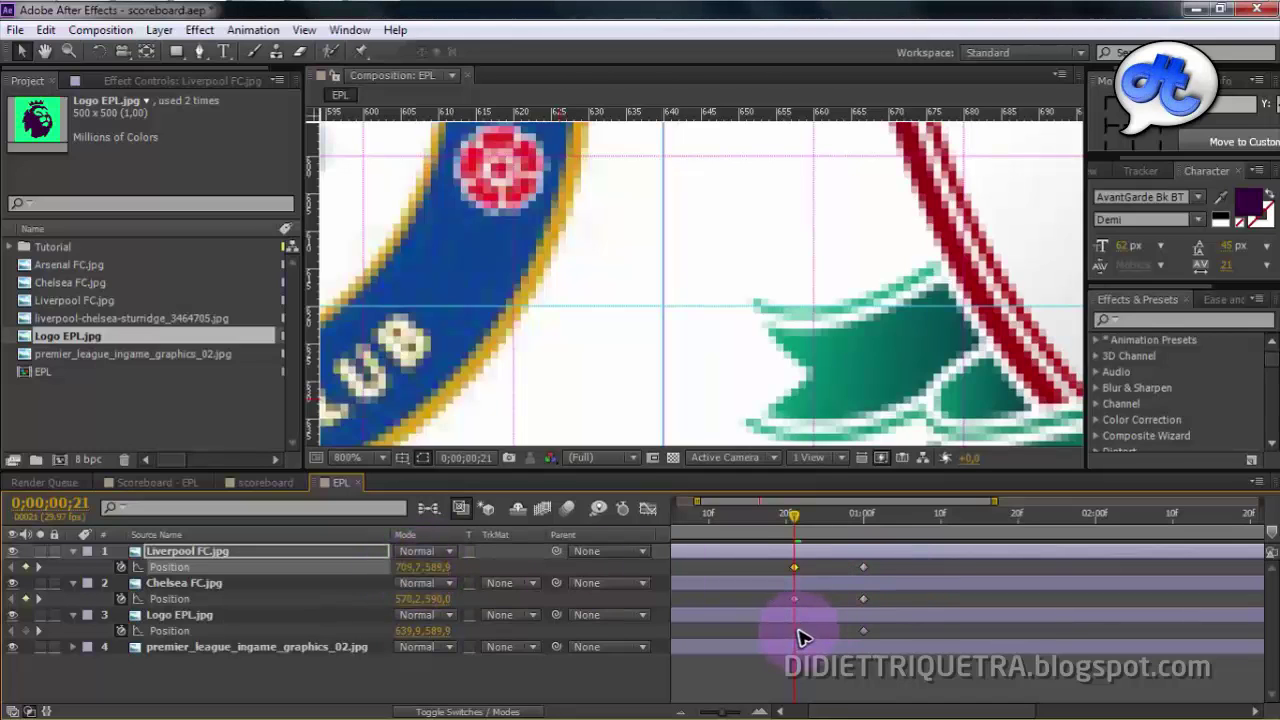
pyautogui.click(851, 591)
# Apply Easy Ease to all position keyframes of the Liverpool FC.jpg and Chelsea FC.jpg layers.
pyautogui.click(195, 614)
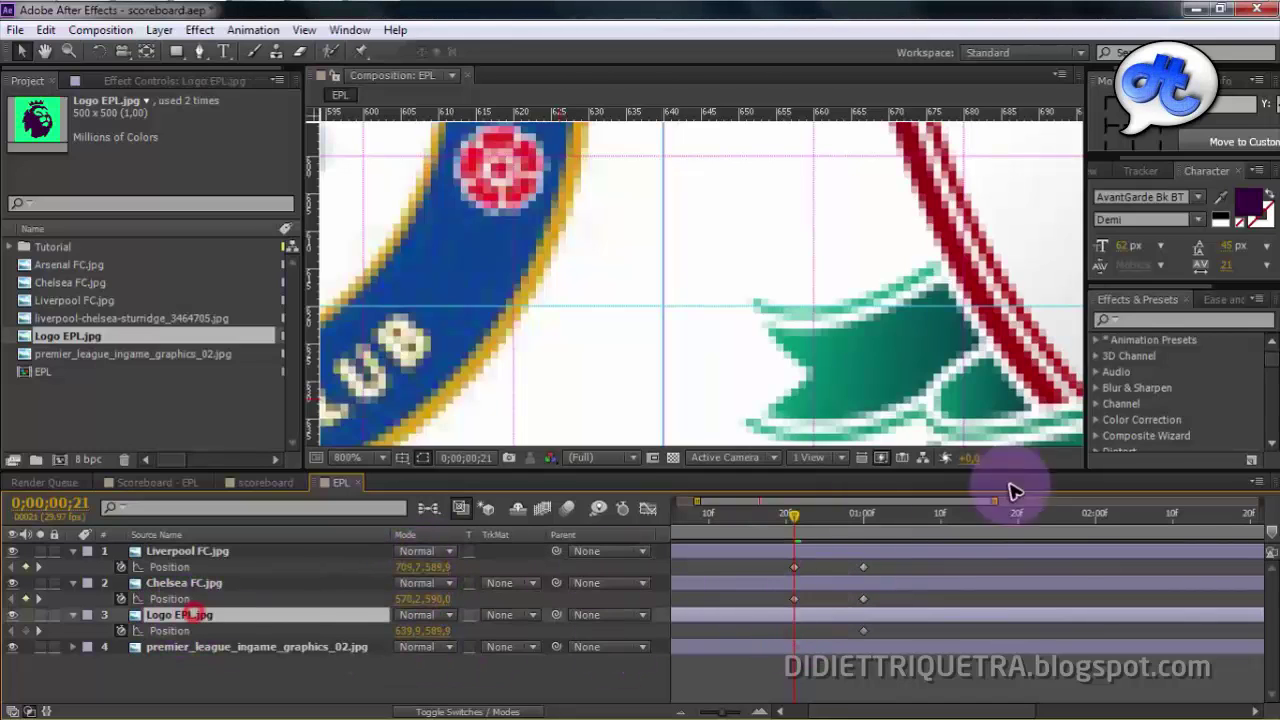
pyautogui.scroll(-4, 748, 294)
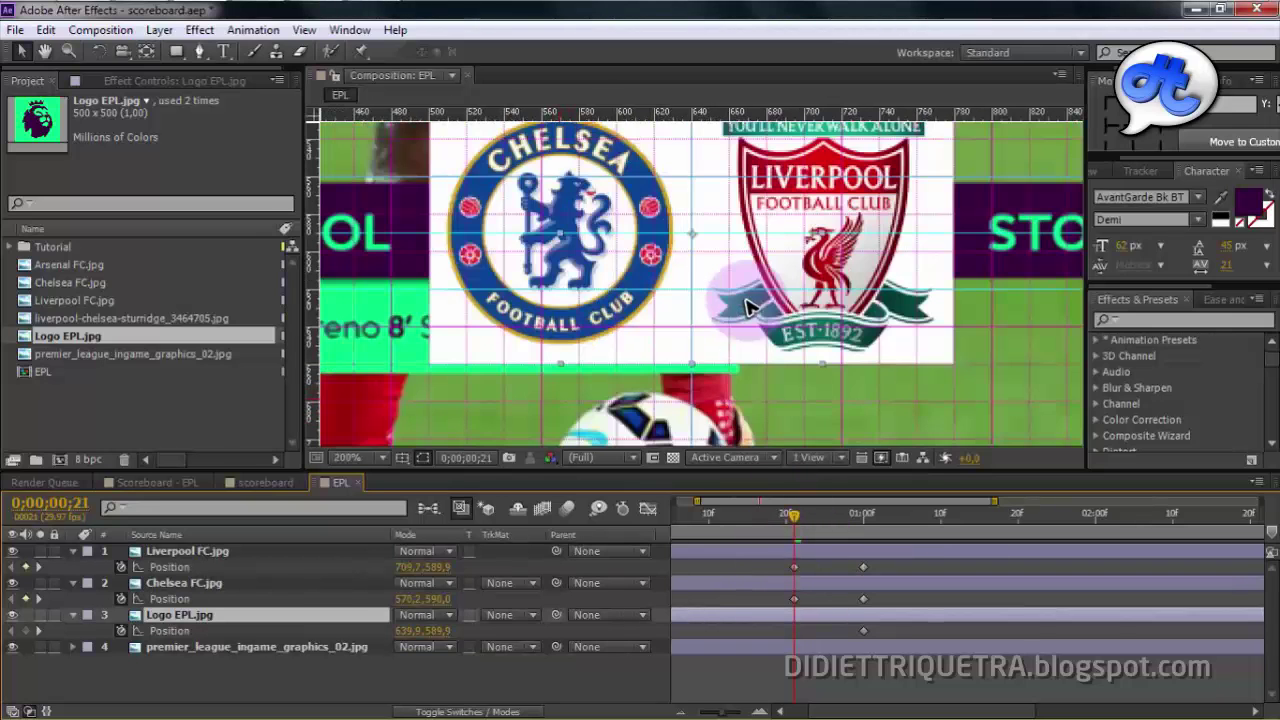
pyautogui.moveTo(797, 515)
pyautogui.mouseDown()
pyautogui.moveTo(871, 514)
pyautogui.moveTo(785, 515)
pyautogui.mouseUp()
pyautogui.moveTo(910, 568); pyautogui.dragTo(790, 606)
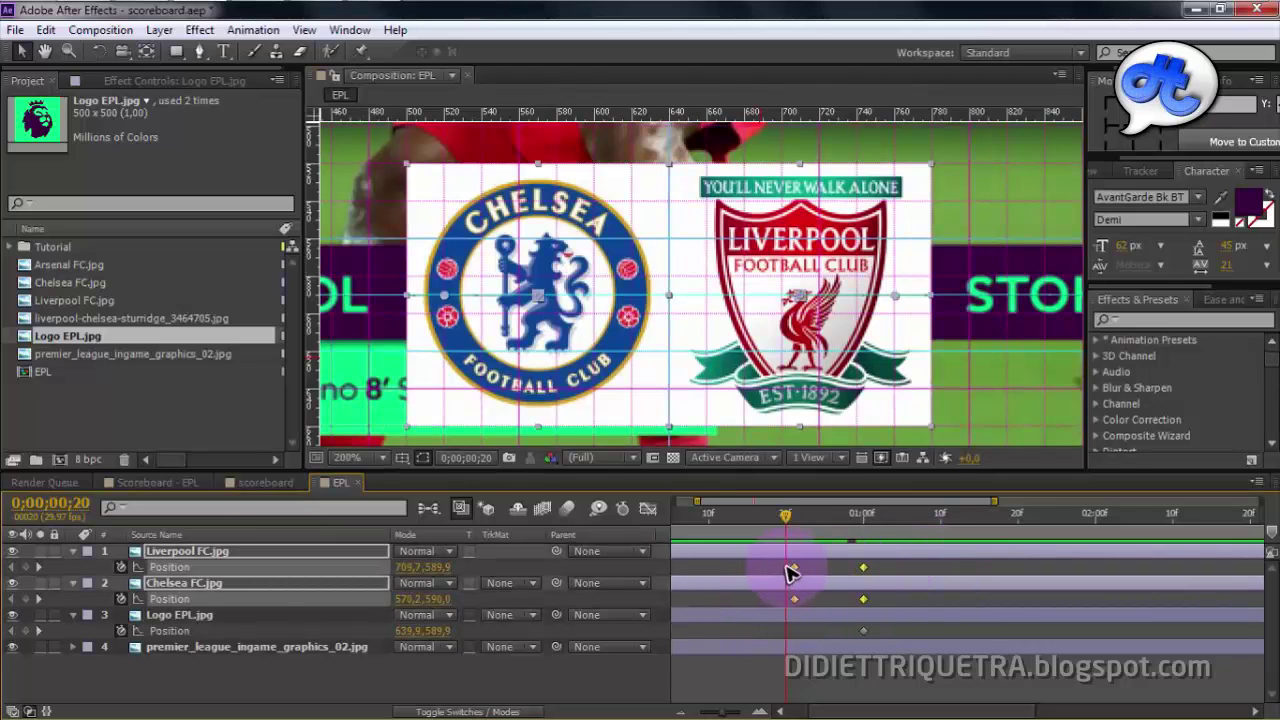
pyautogui.rightClick(797, 574)
pyautogui.moveTo(840, 560)
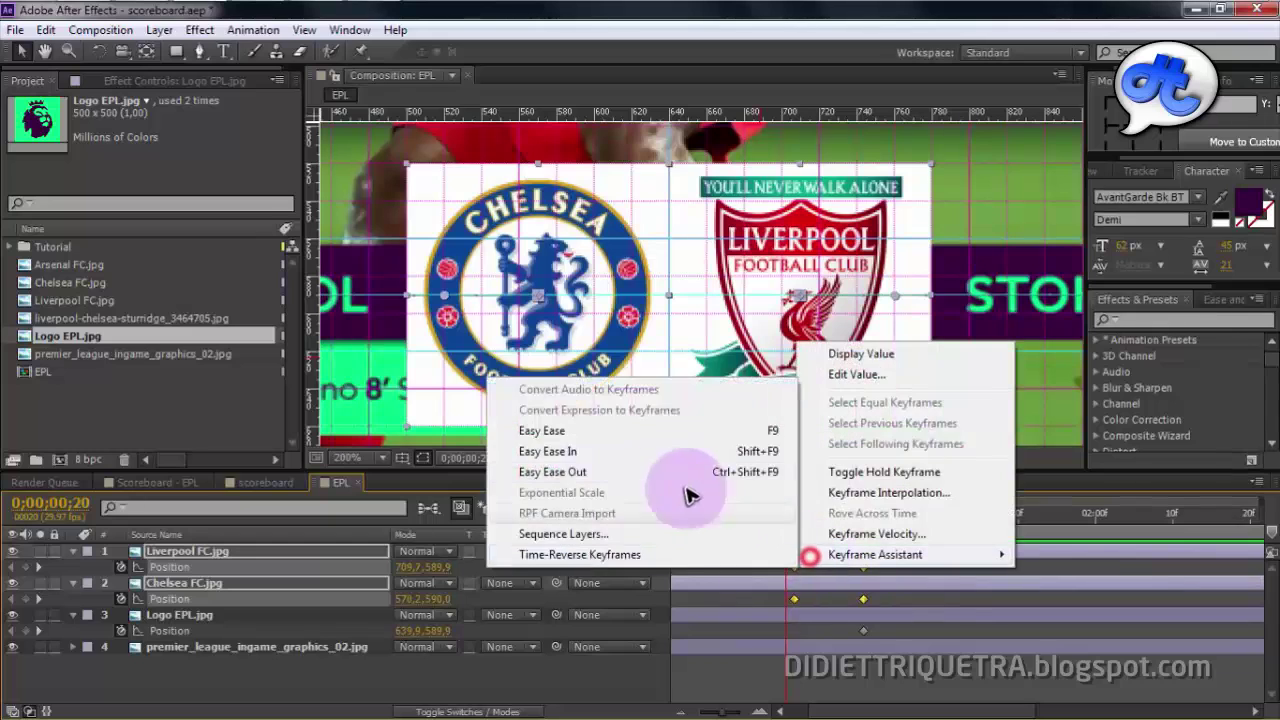
pyautogui.click(663, 437)
# Reshape the speed graph of the Liverpool and Chelsea position keyframes into a narrow, sharp central peak.
pyautogui.click(647, 509)
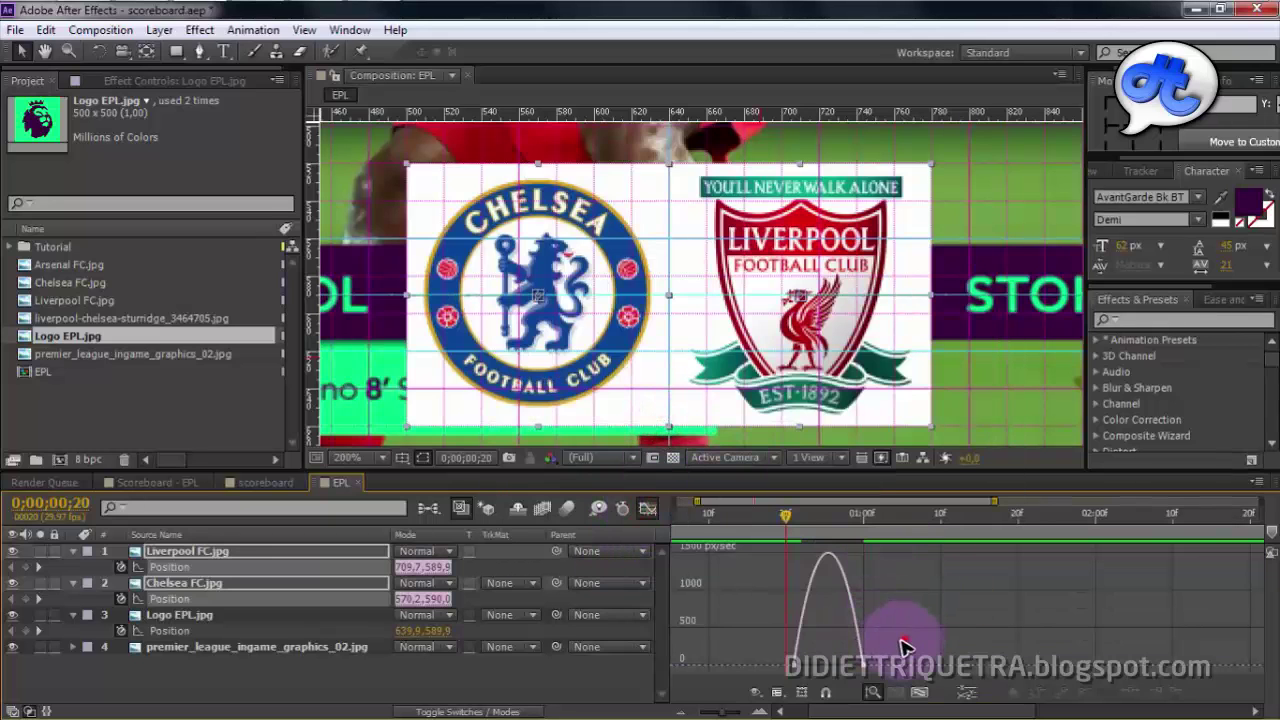
pyautogui.moveTo(862, 666); pyautogui.dragTo(880, 676)
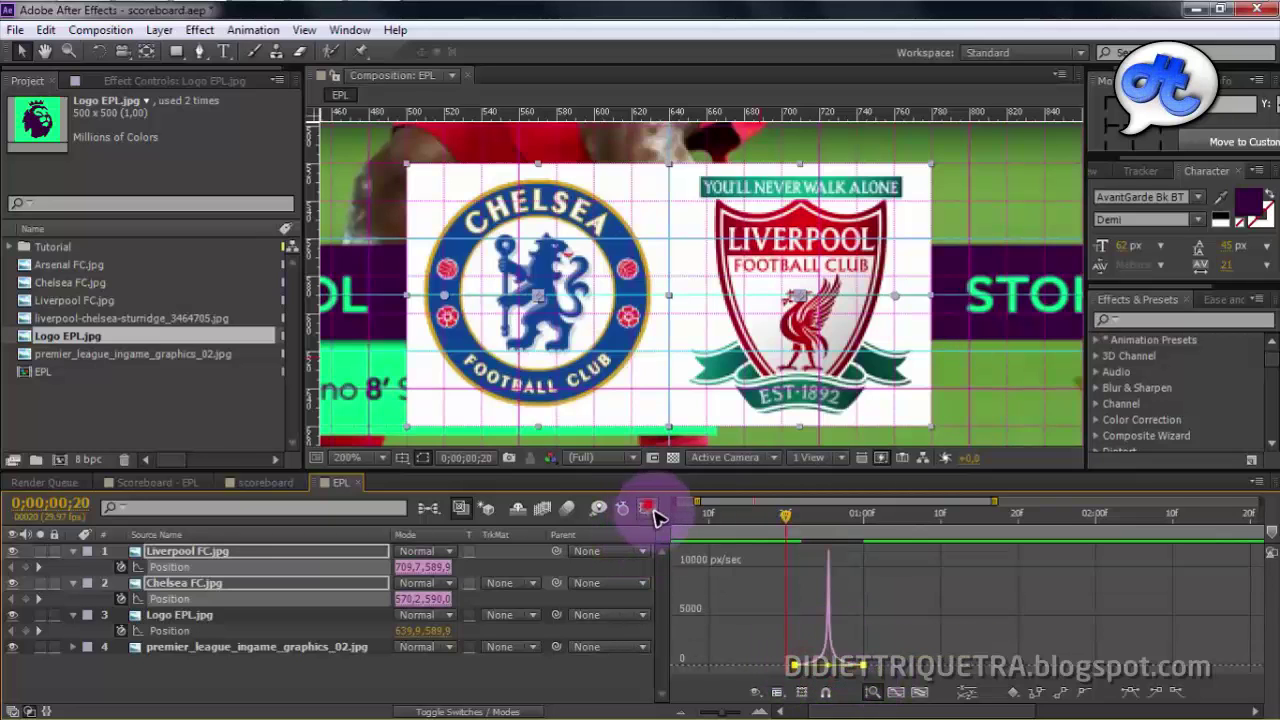
pyautogui.click(647, 509)
# Preview the logos' movement from 0;00;00;19 with the premier_league_ingame_graphics_02.jpg layer hidden, and show that layer again.
pyautogui.press(',')
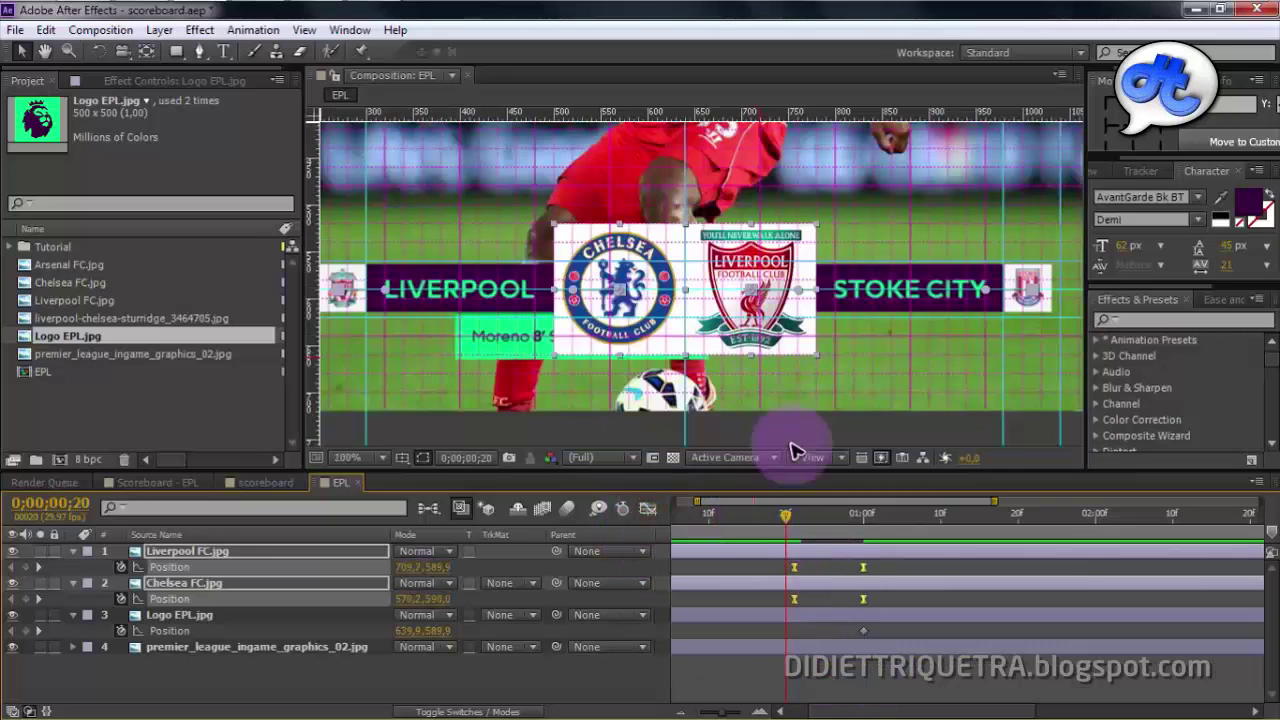
pyautogui.press('space')
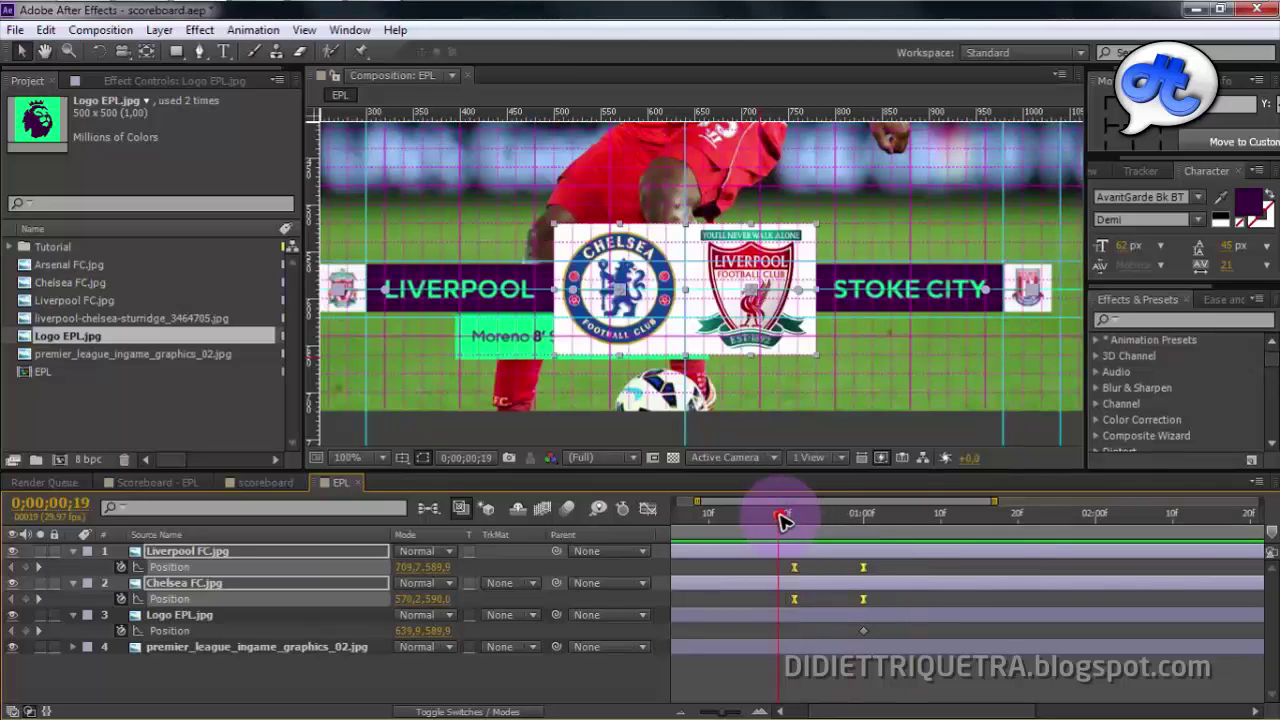
pyautogui.click(12, 647)
pyautogui.click(785, 516)
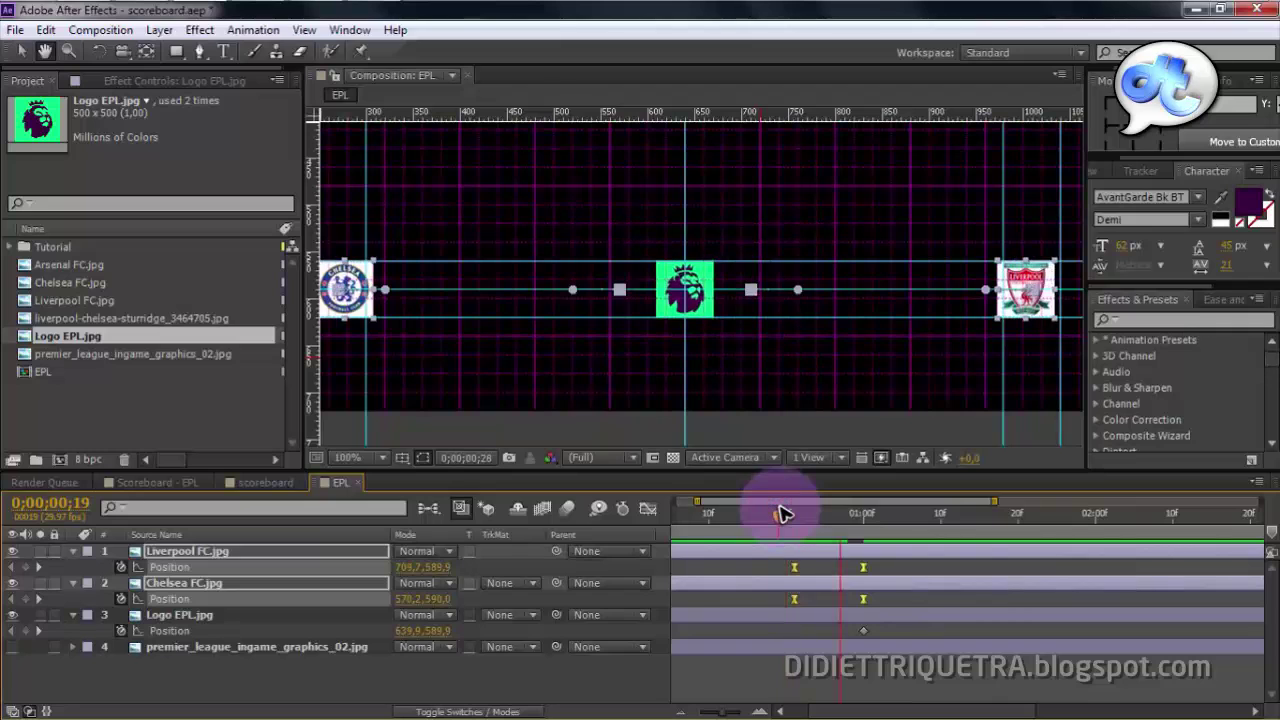
pyautogui.click(784, 513)
pyautogui.press('space')
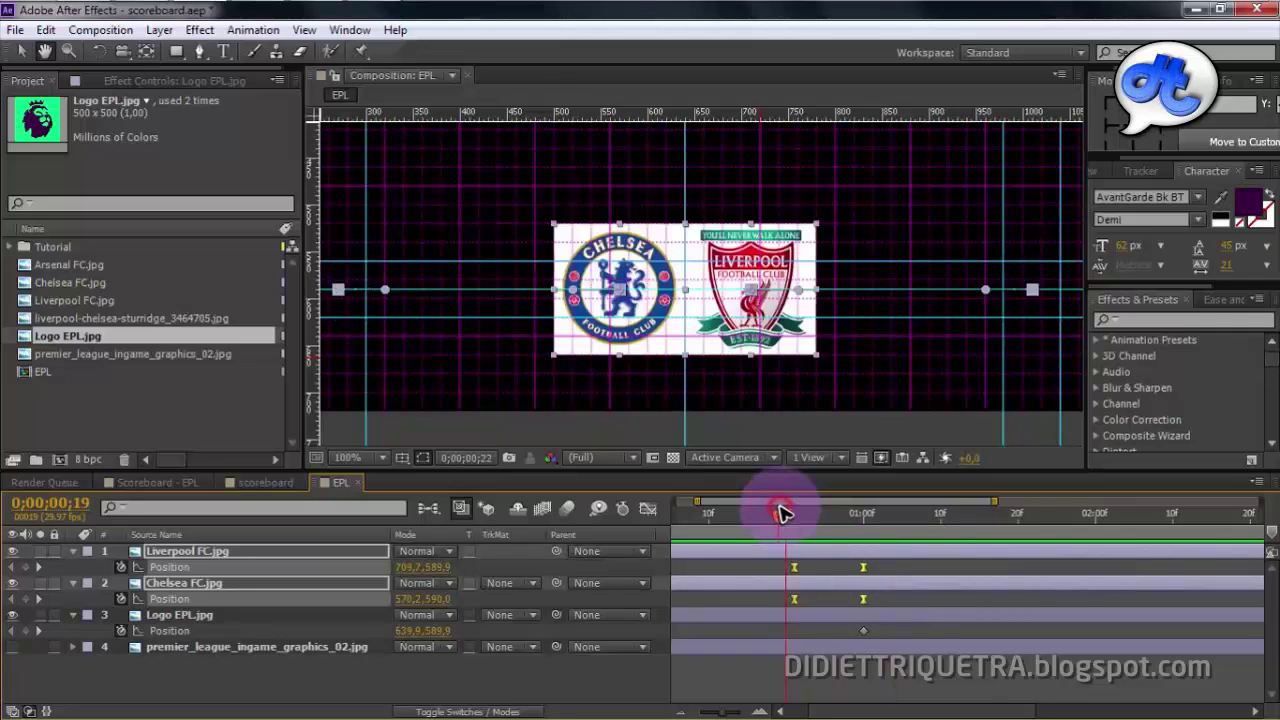
pyautogui.click(784, 513)
pyautogui.press('space')
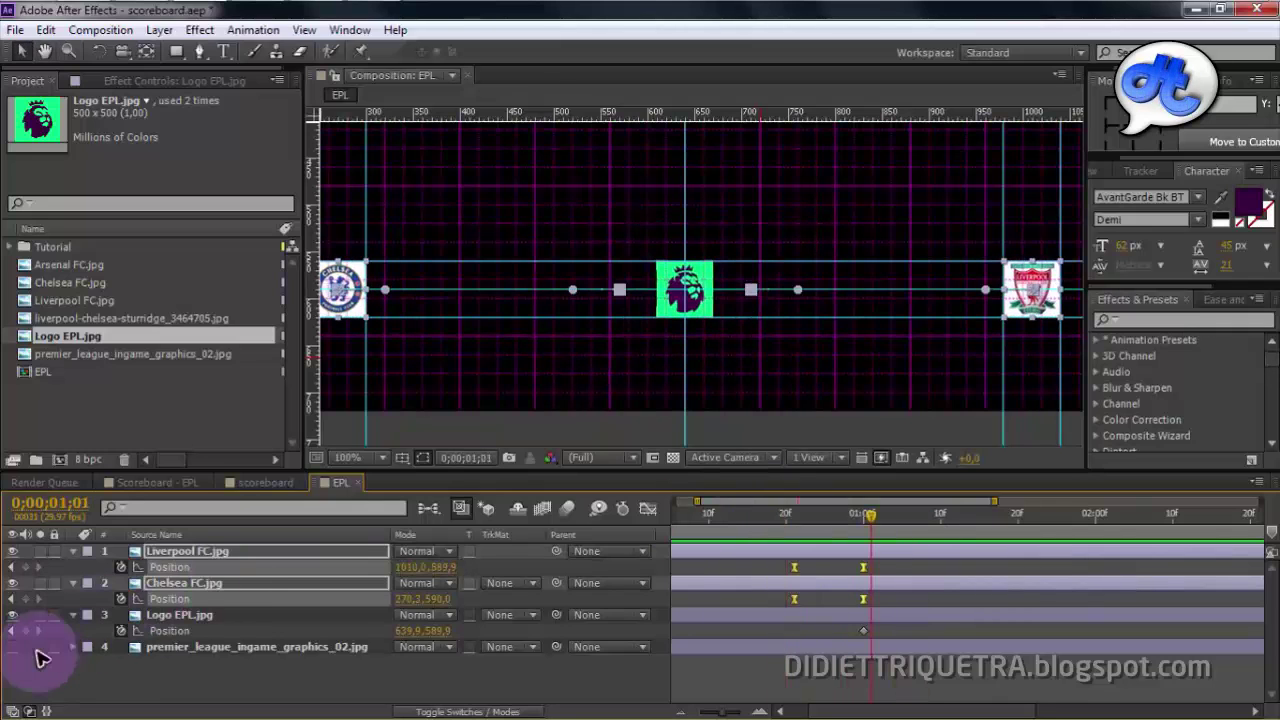
pyautogui.click(12, 647)
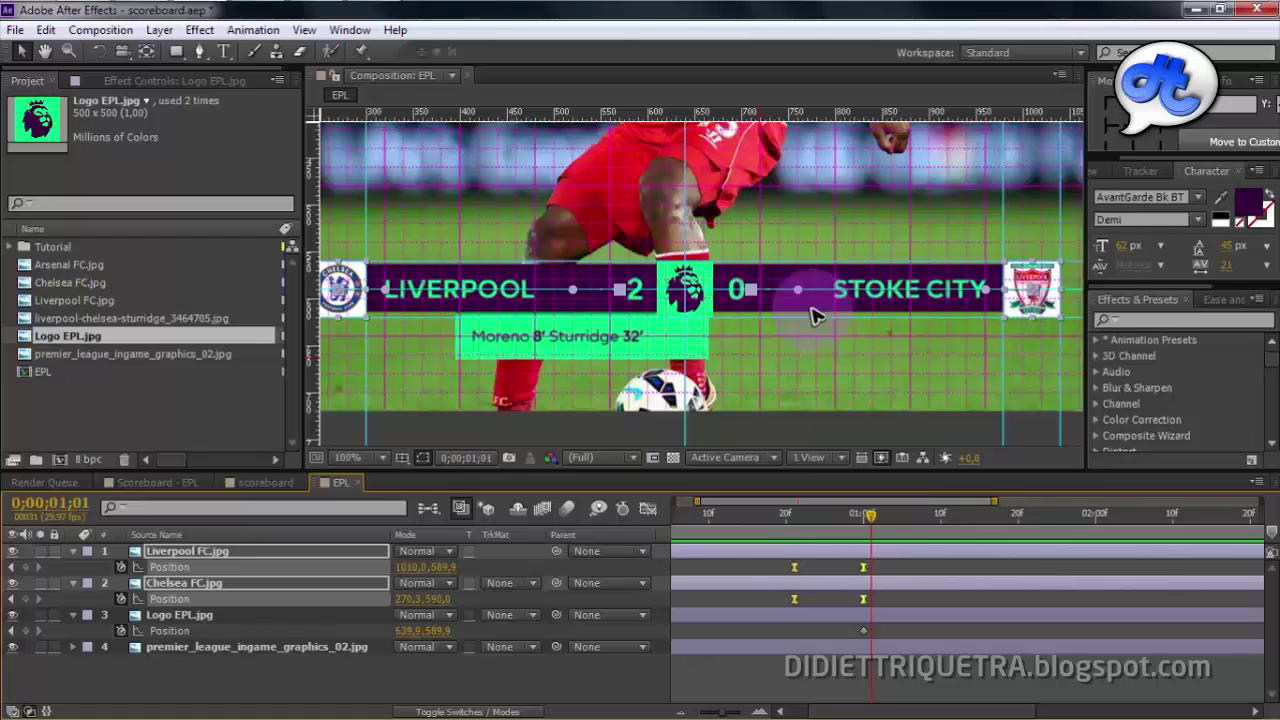
# Create a new shape layer and draw a rectangle over the EPL logo and both scores, between the horizontal guides.
pyautogui.press('.')
pyautogui.press(',')
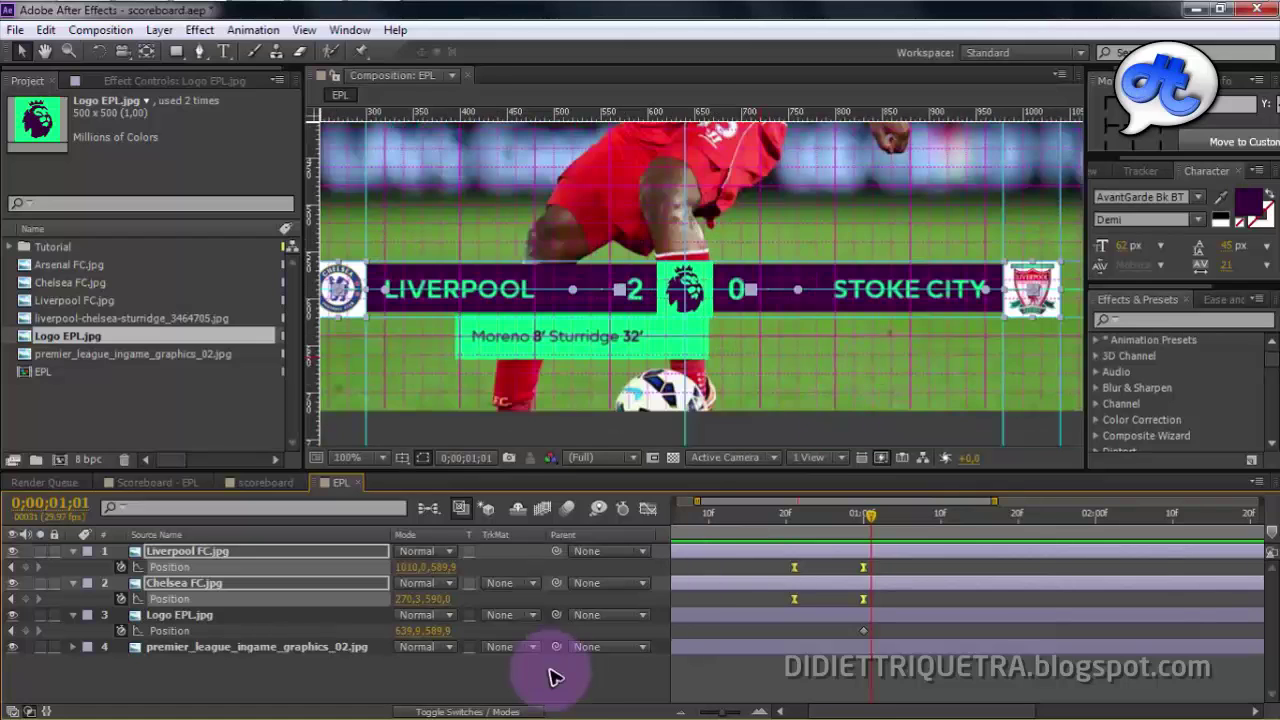
pyautogui.click(548, 675)
pyautogui.rightClick(548, 692)
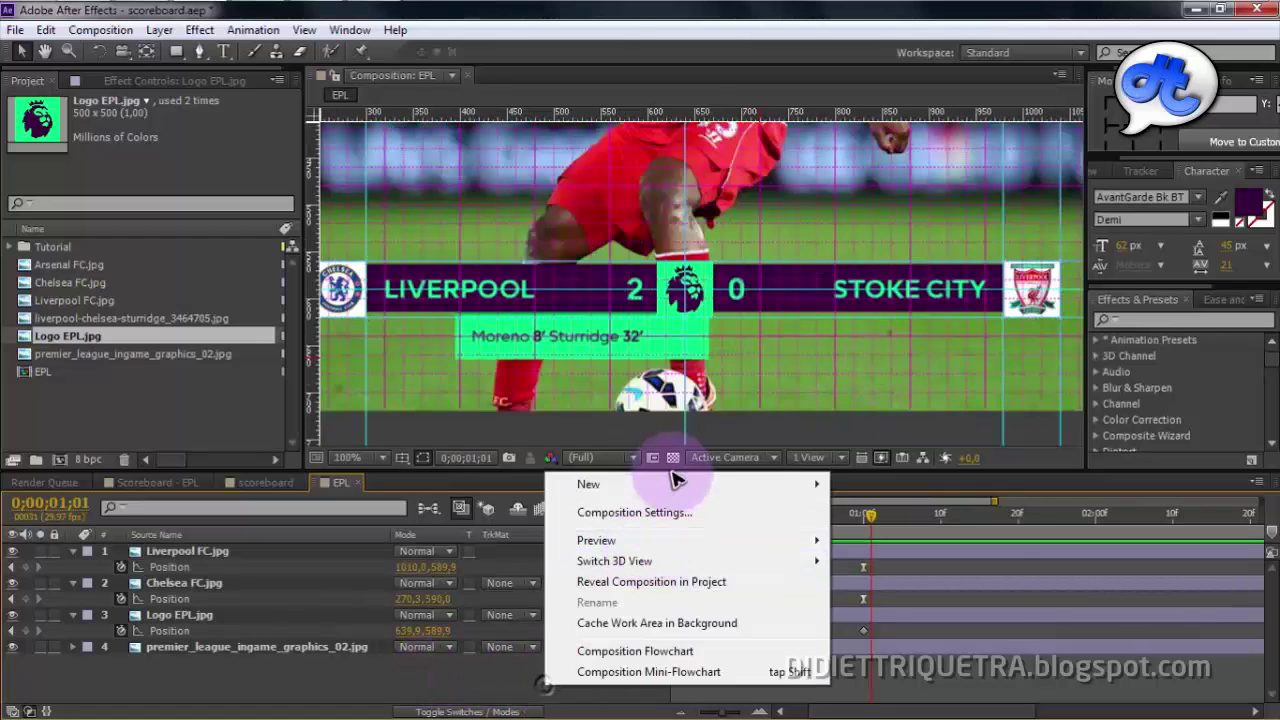
pyautogui.moveTo(860, 481)
pyautogui.click(880, 617)
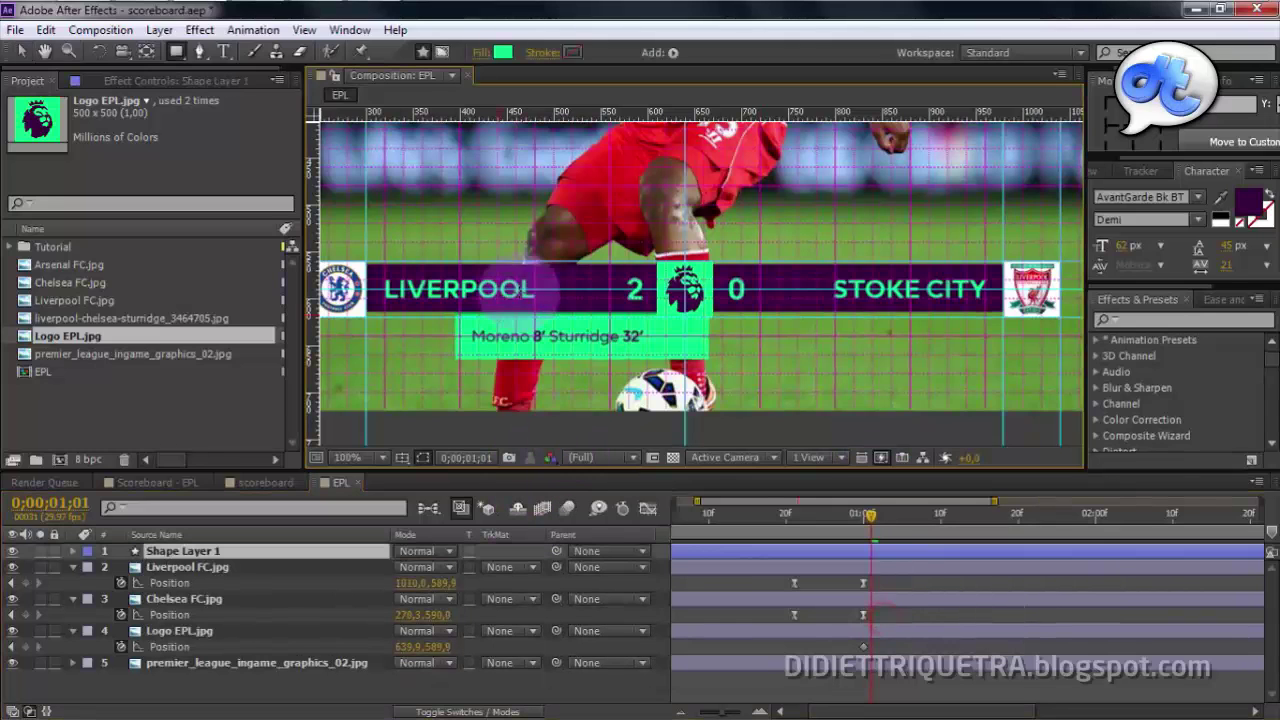
pyautogui.click(177, 53)
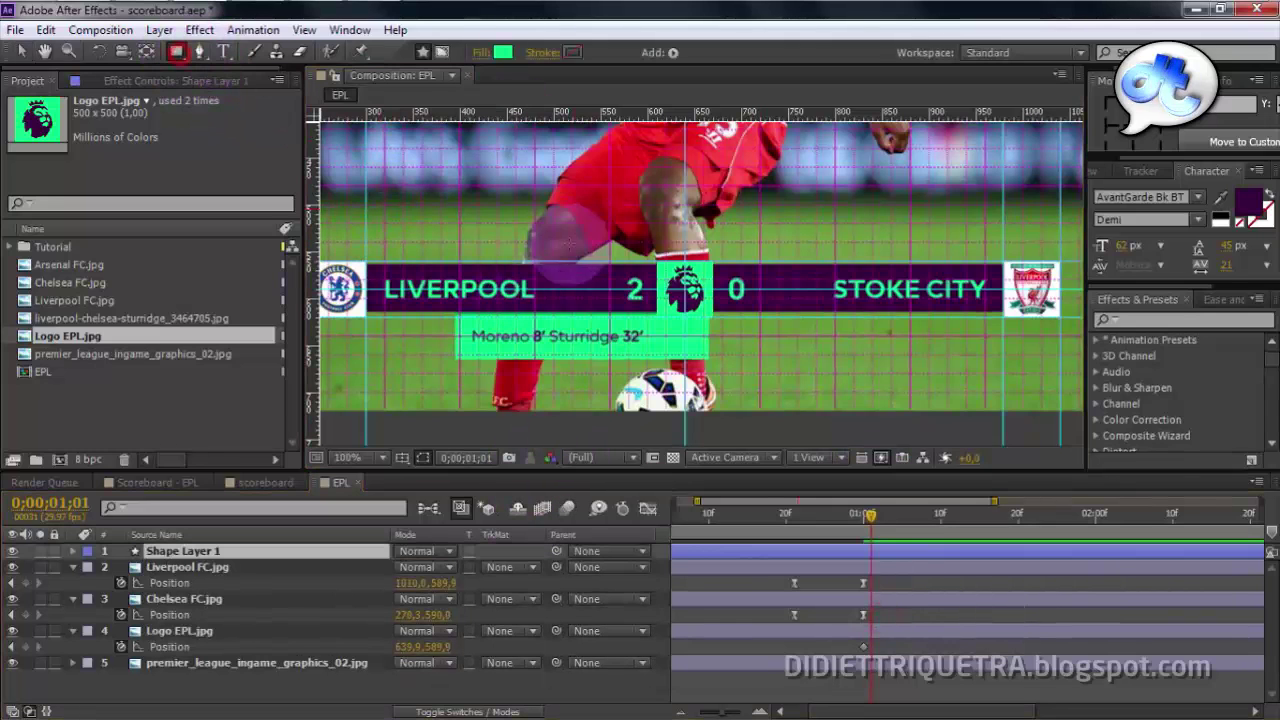
pyautogui.moveTo(590, 227); pyautogui.dragTo(621, 262)
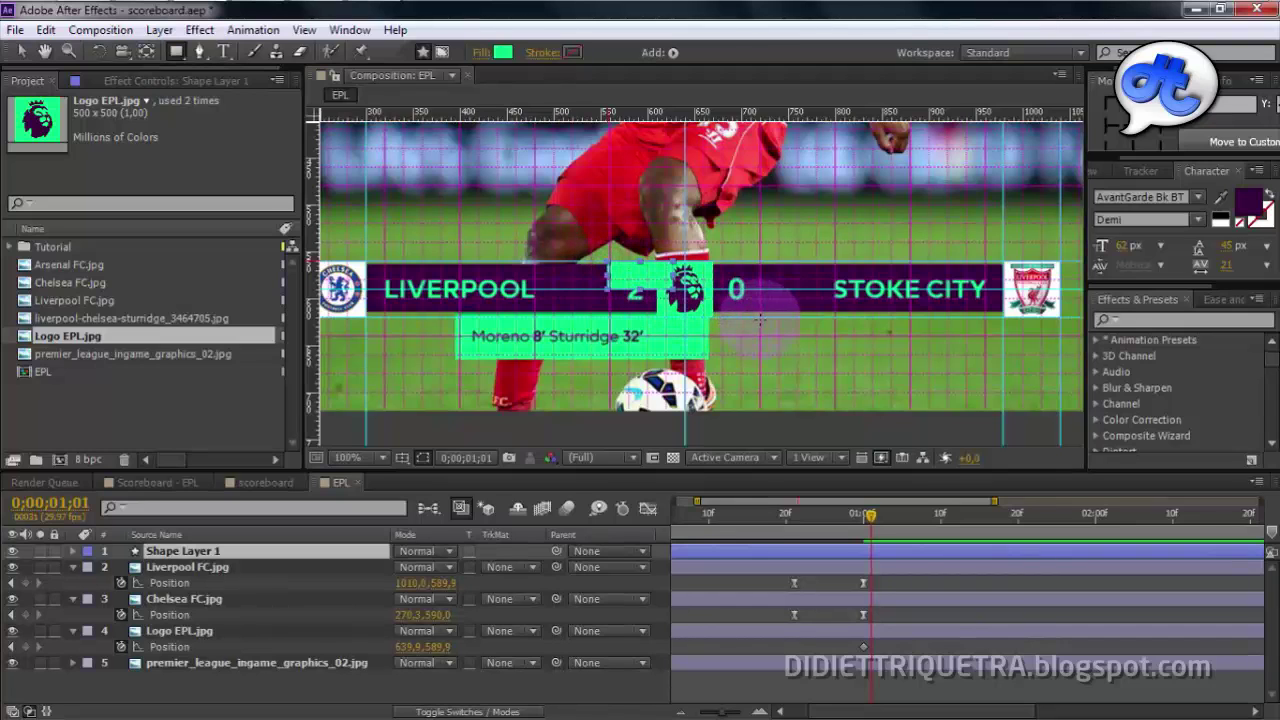
pyautogui.moveTo(762, 318); pyautogui.dragTo(757, 290)
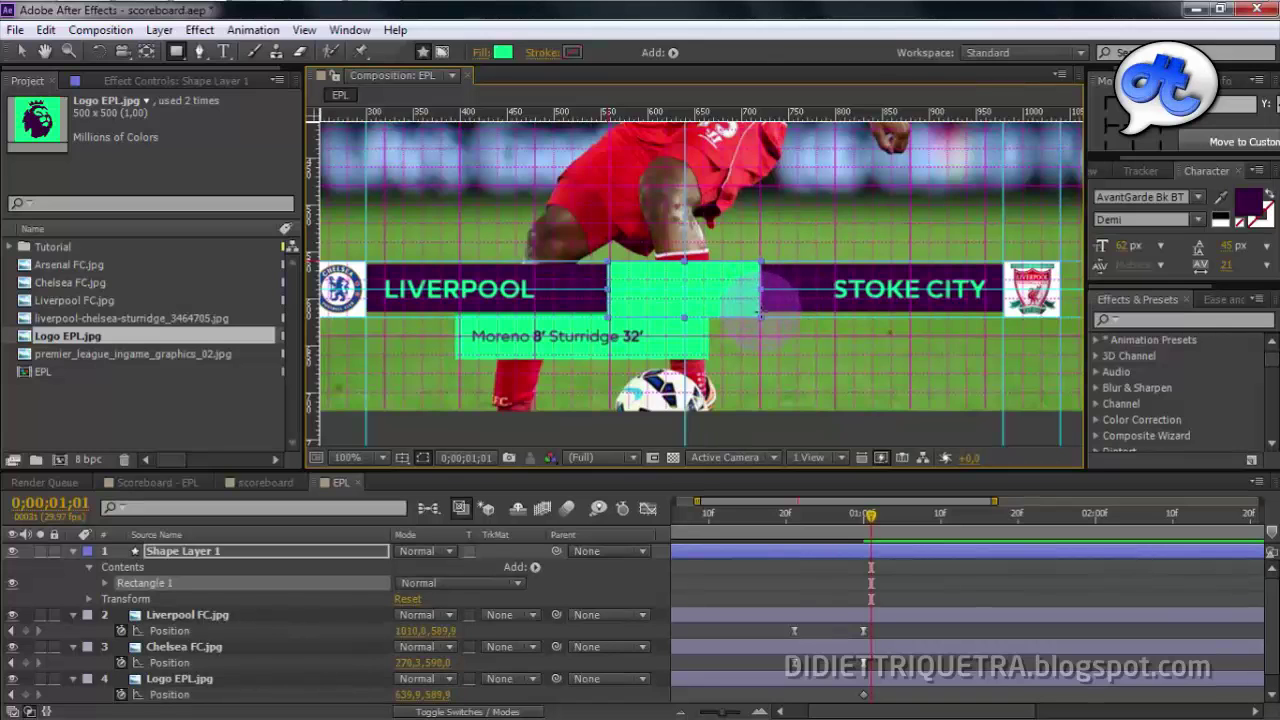
# Align the rectangle's shape layer to the horizontal centre of the composition.
pyautogui.scroll(2, 750, 305)
pyautogui.scroll(-1, 757, 300)
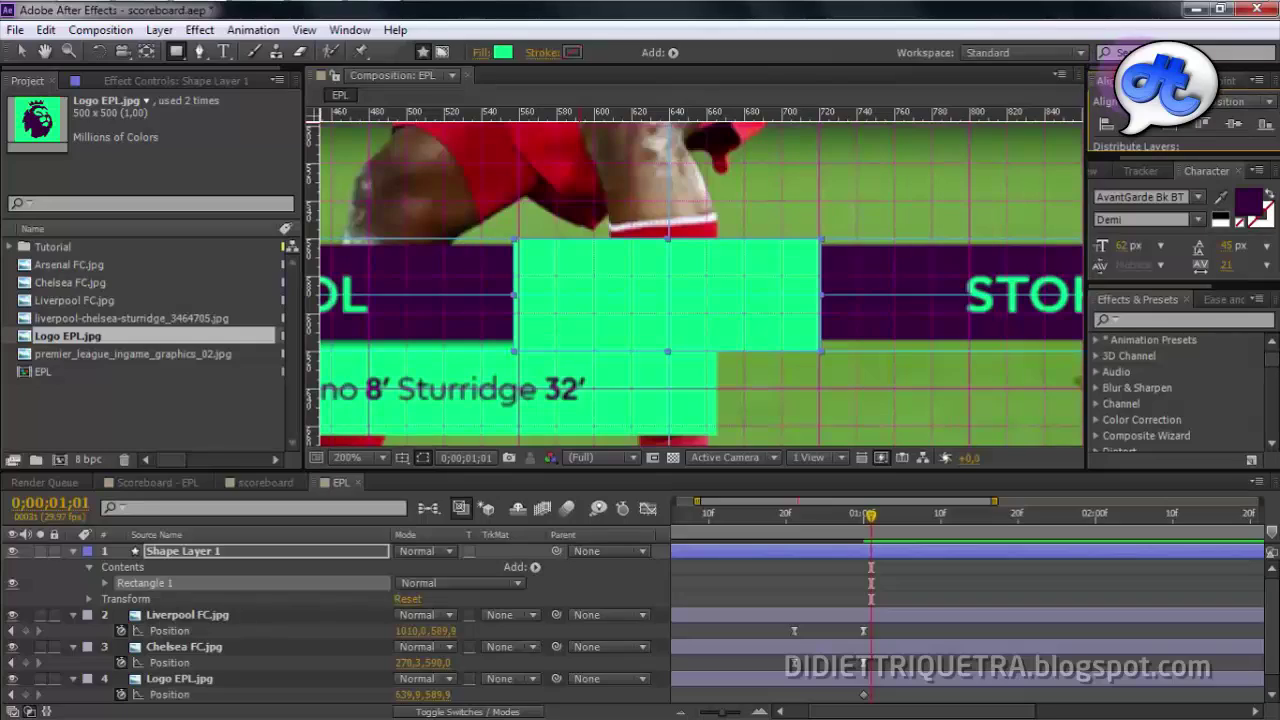
pyautogui.click(350, 30)
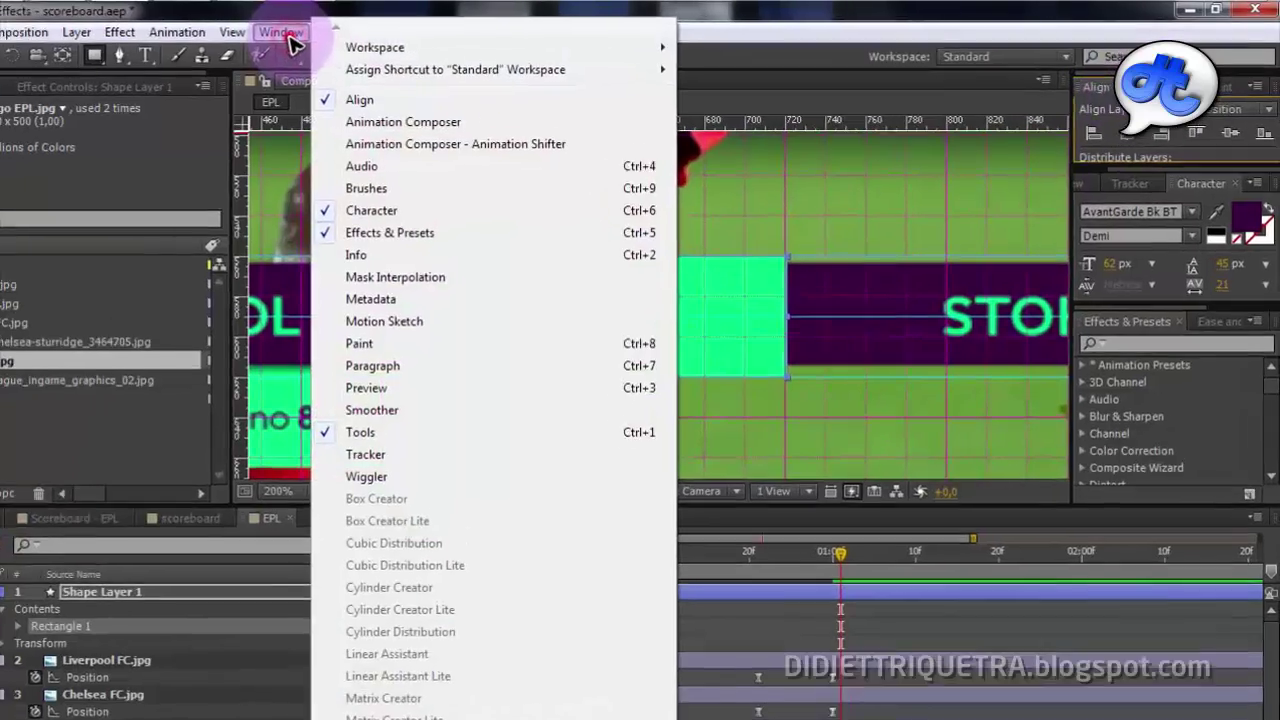
pyautogui.click(290, 38)
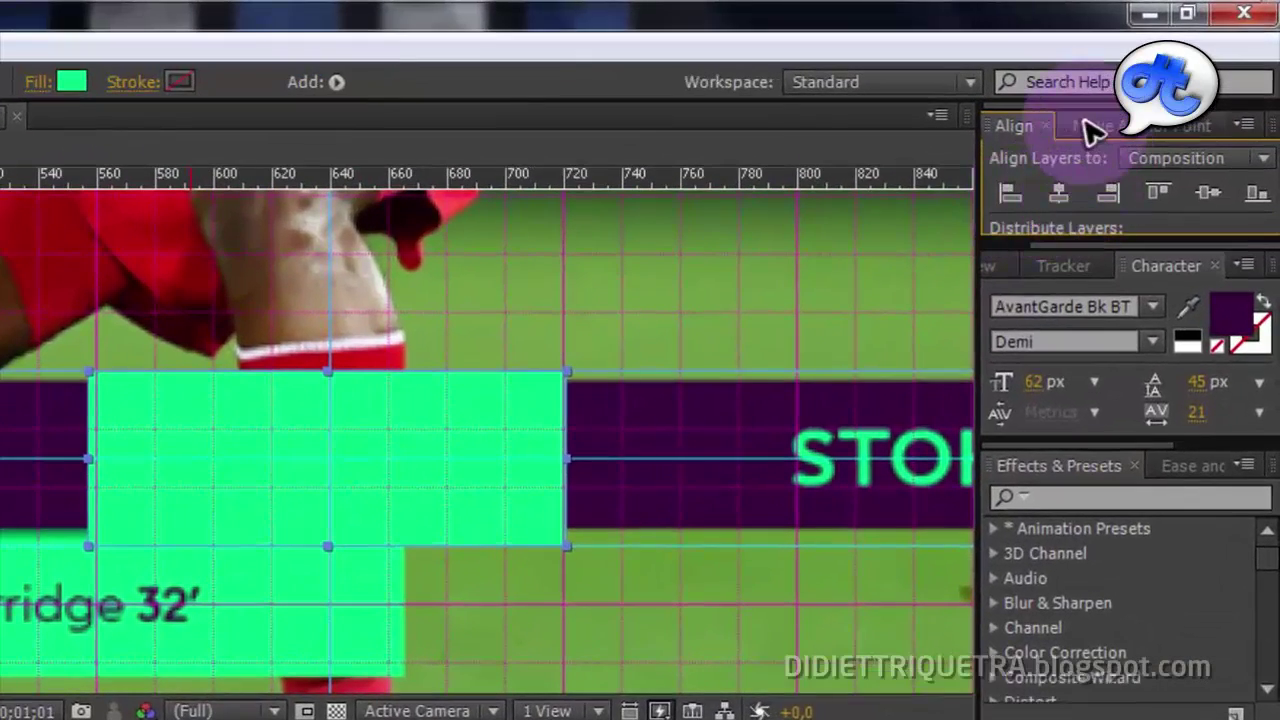
pyautogui.scroll(-4, 1148, 87)
pyautogui.click(1010, 128)
pyautogui.click(1092, 128)
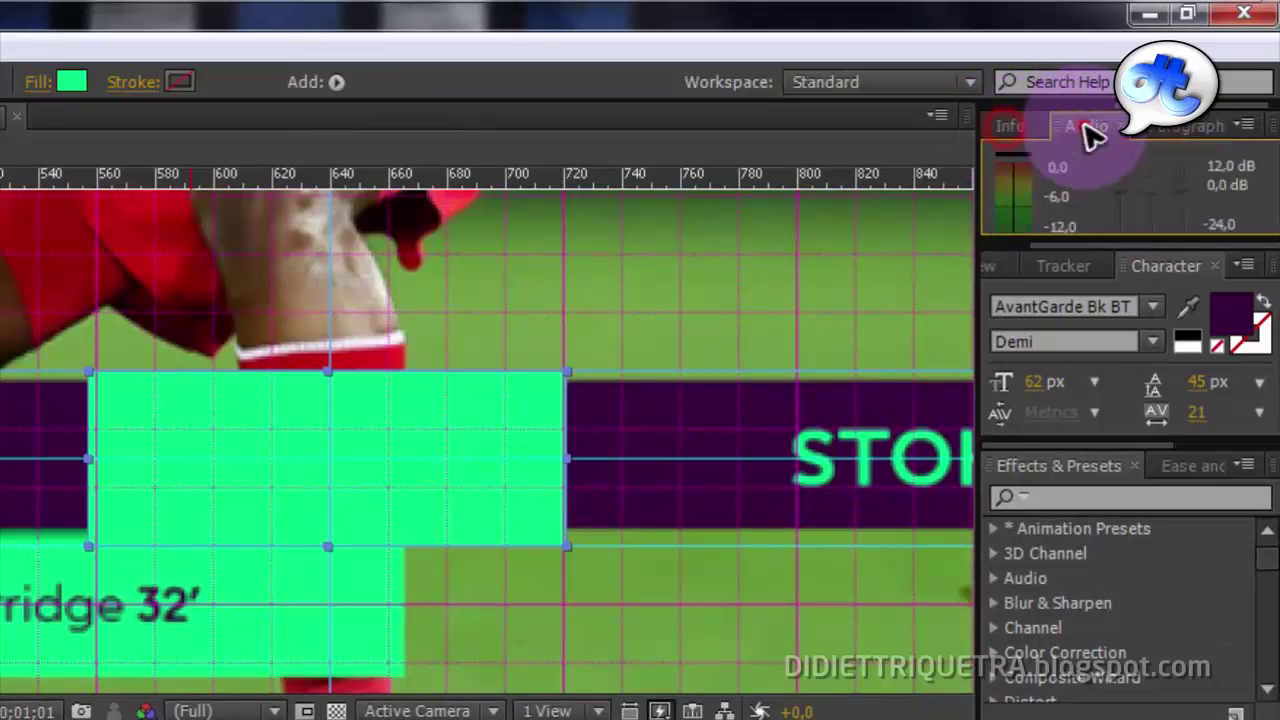
pyautogui.click(1165, 130)
pyautogui.click(1014, 128)
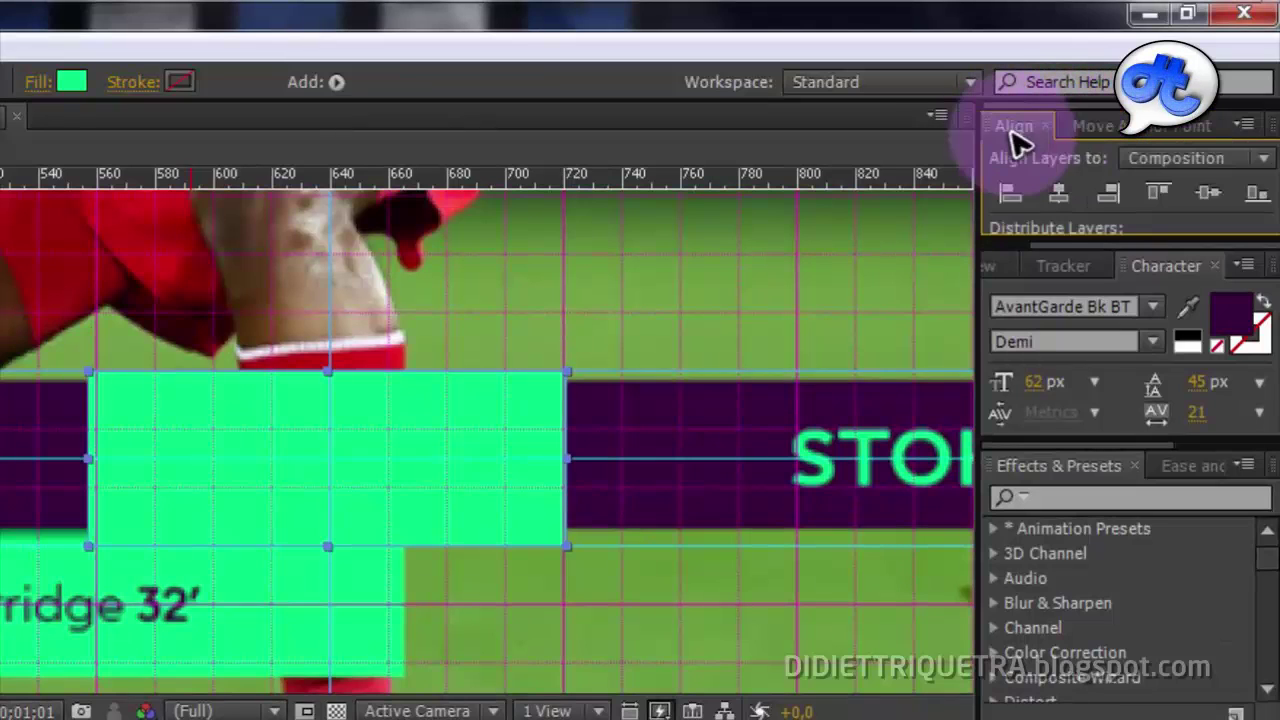
pyautogui.click(1062, 193)
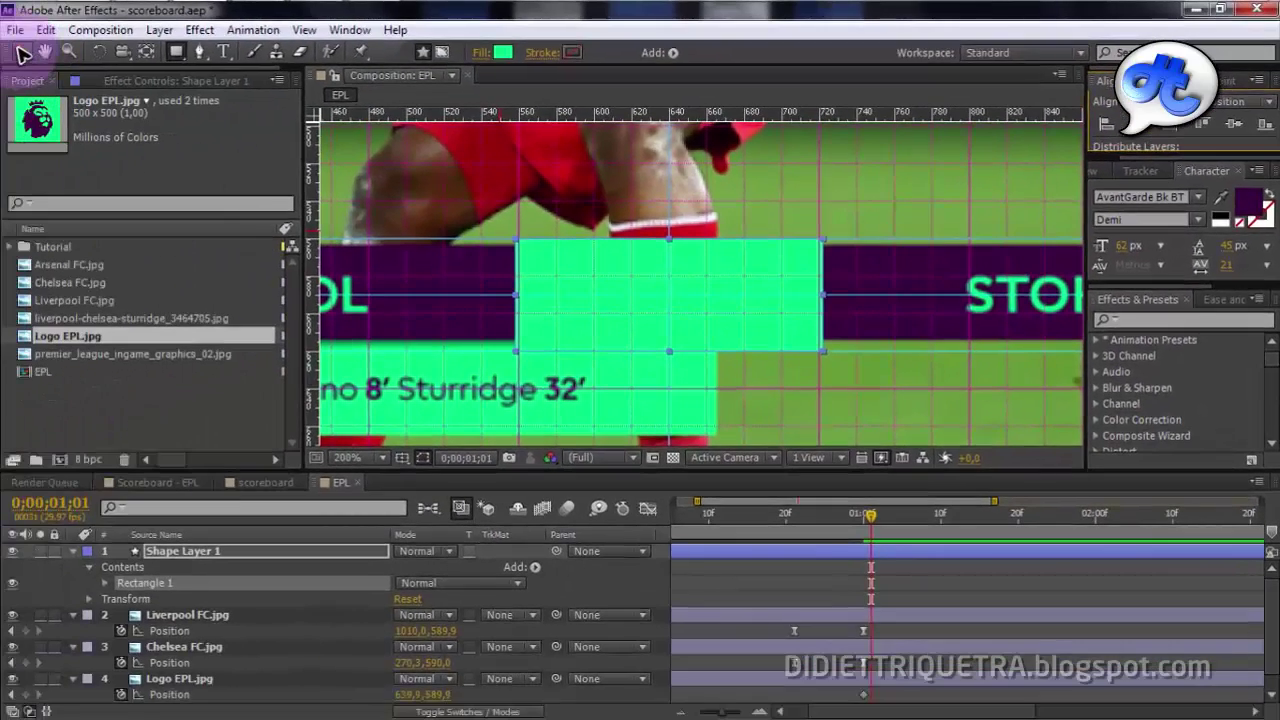
# Set the rectangle's fill to 36003C by sampling the dark purple of the reference scoreboard bar.
pyautogui.click(20, 50)
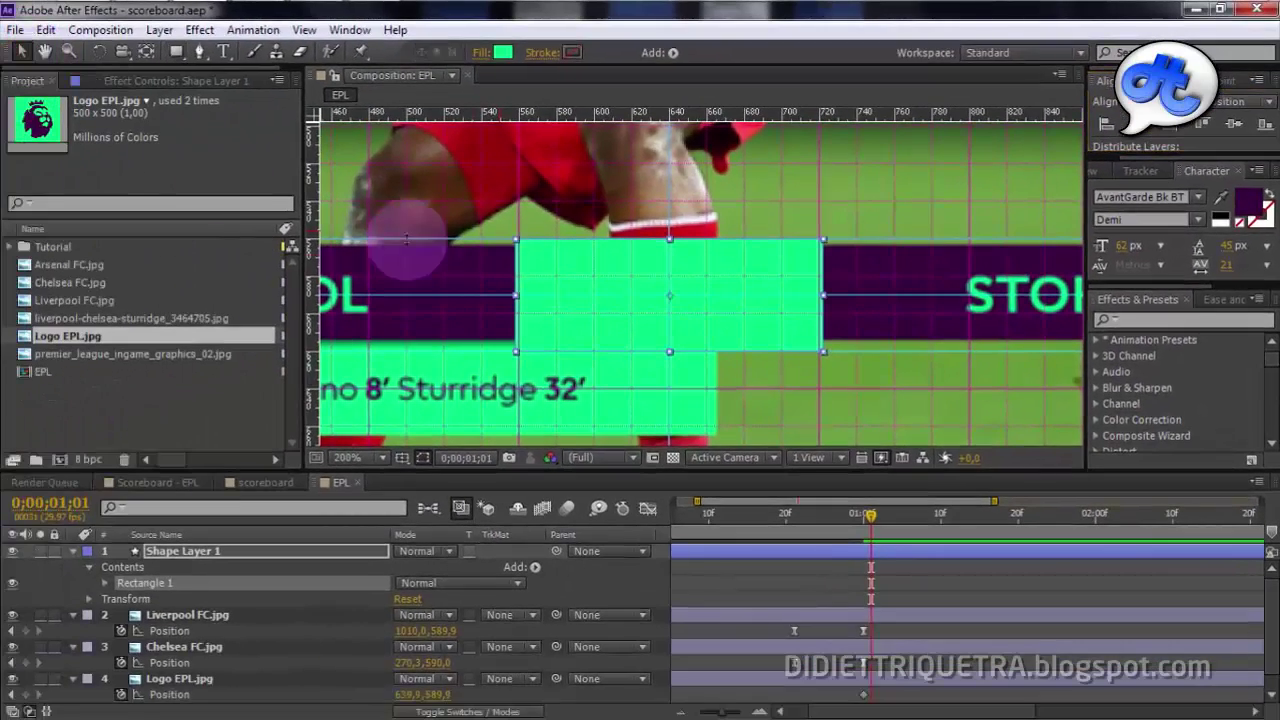
pyautogui.click(503, 52)
pyautogui.click(1164, 524)
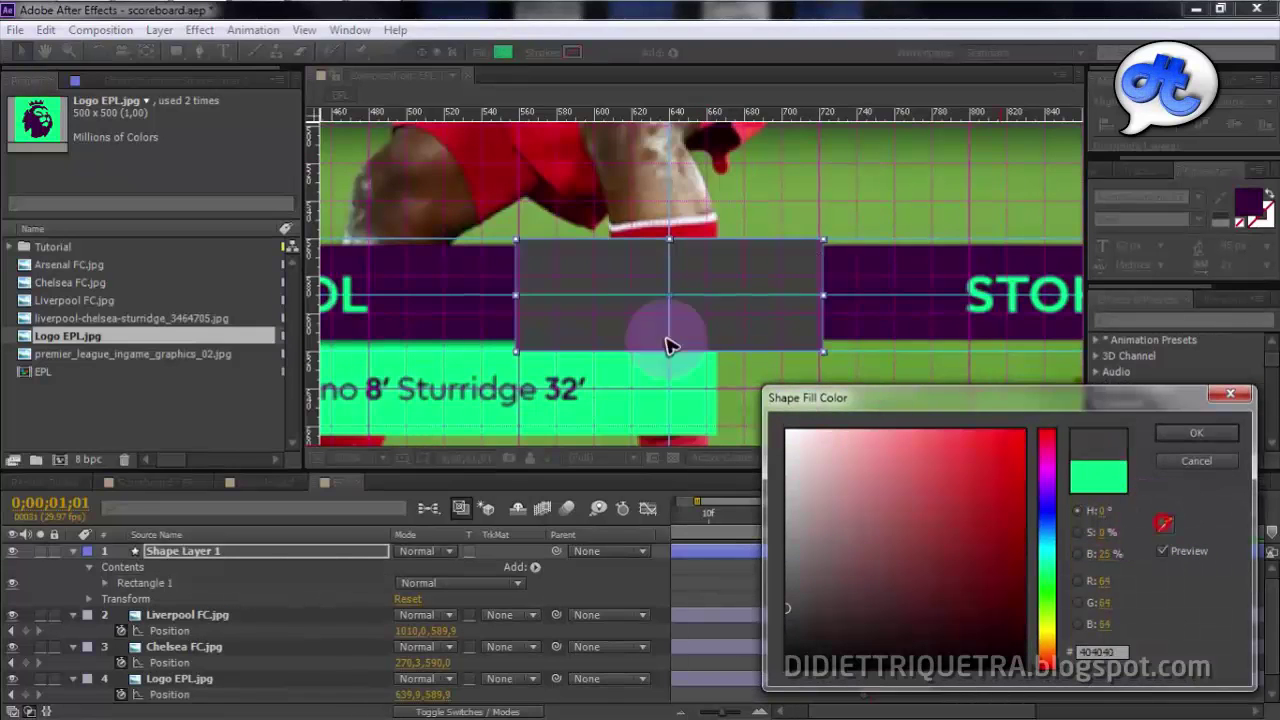
pyautogui.click(491, 256)
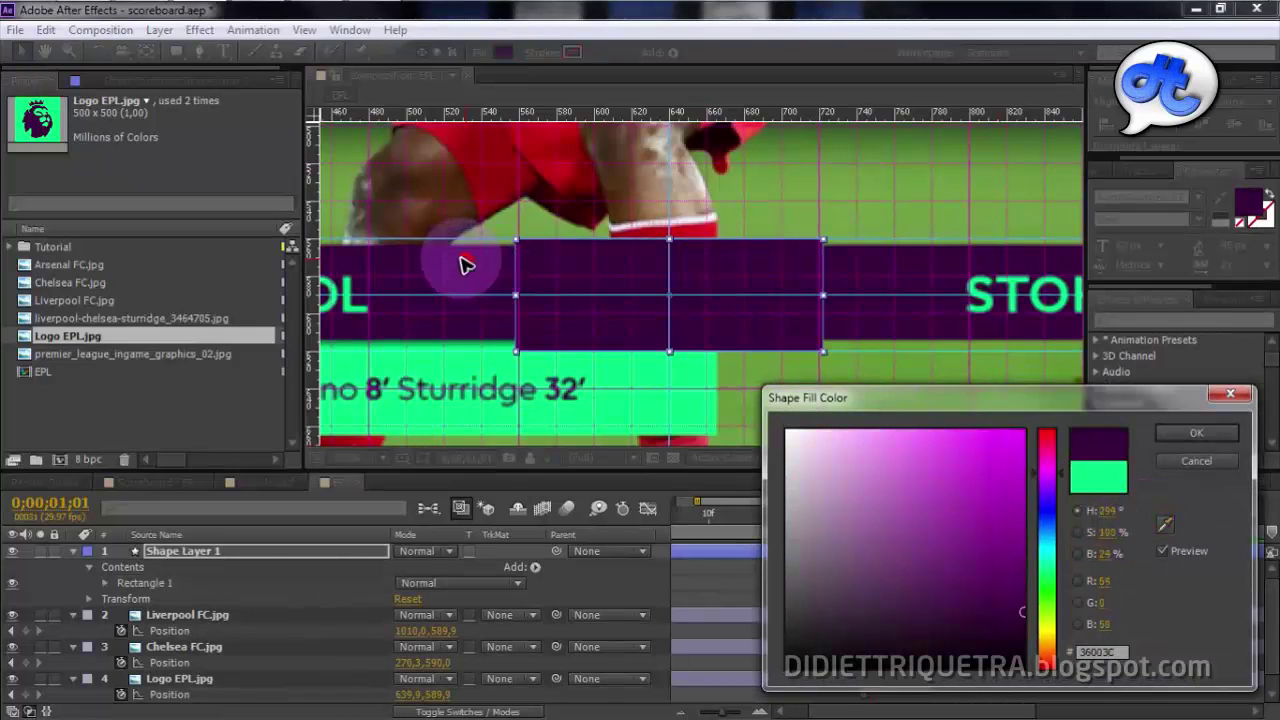
pyautogui.click(1189, 436)
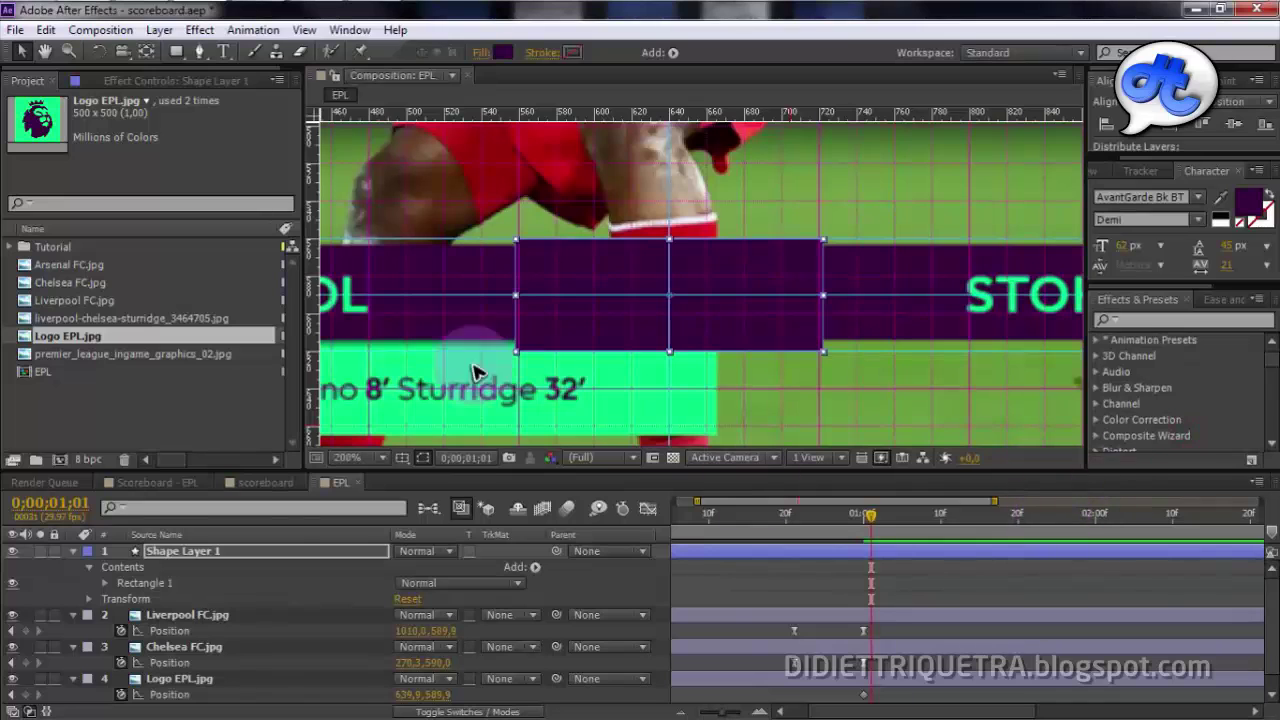
# Place the rectangle's shape layer directly beneath the Logo EPL.jpg layer and rename it as banner.
pyautogui.click(72, 551)
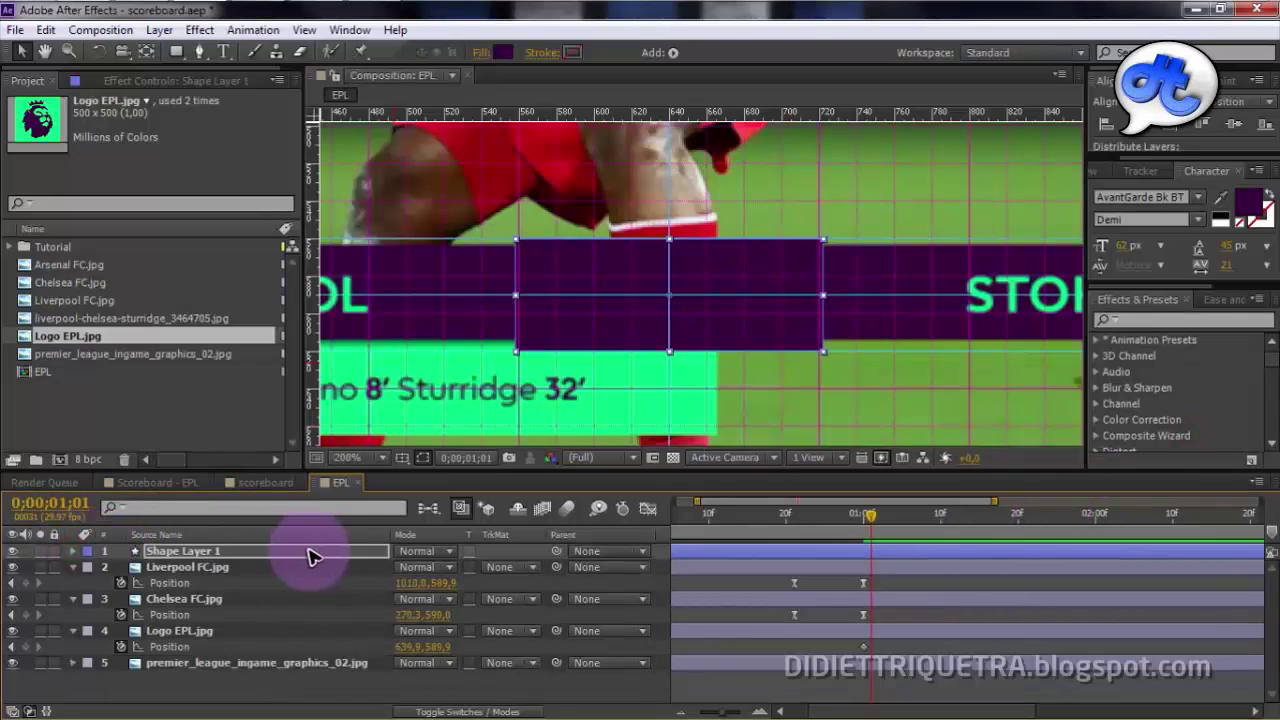
pyautogui.moveTo(310, 556); pyautogui.dragTo(209, 651)
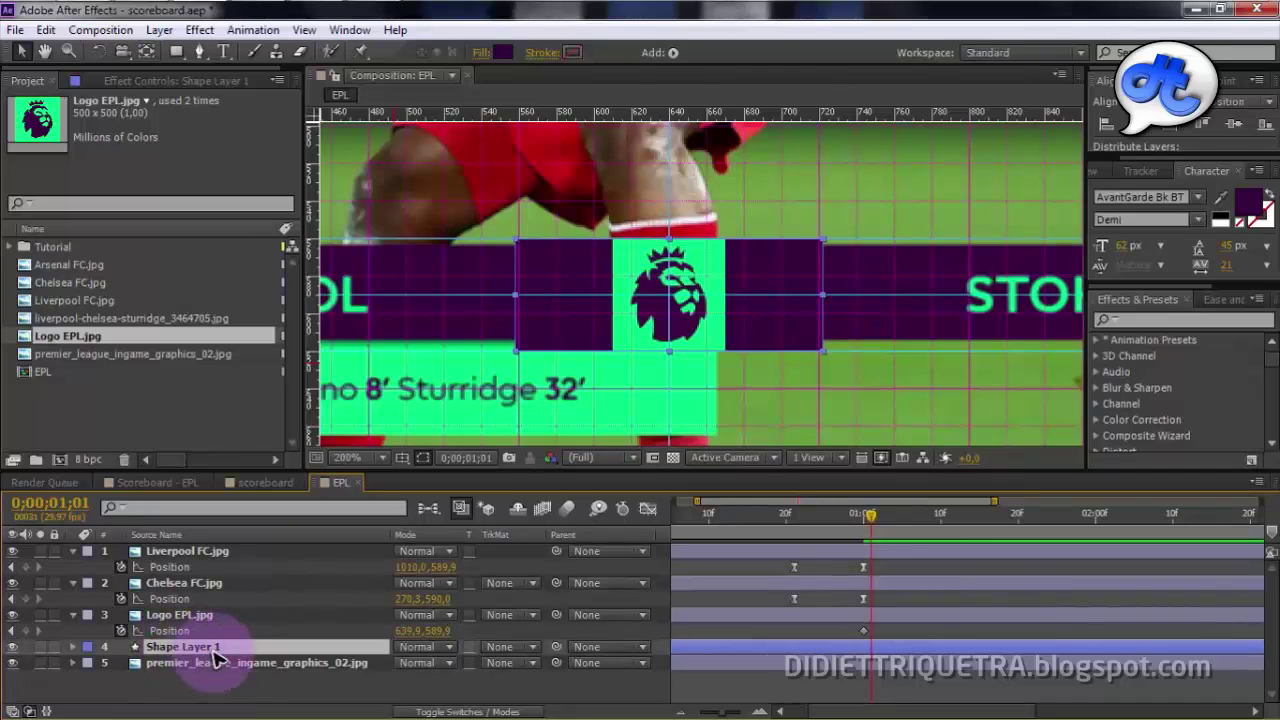
pyautogui.press('Return')
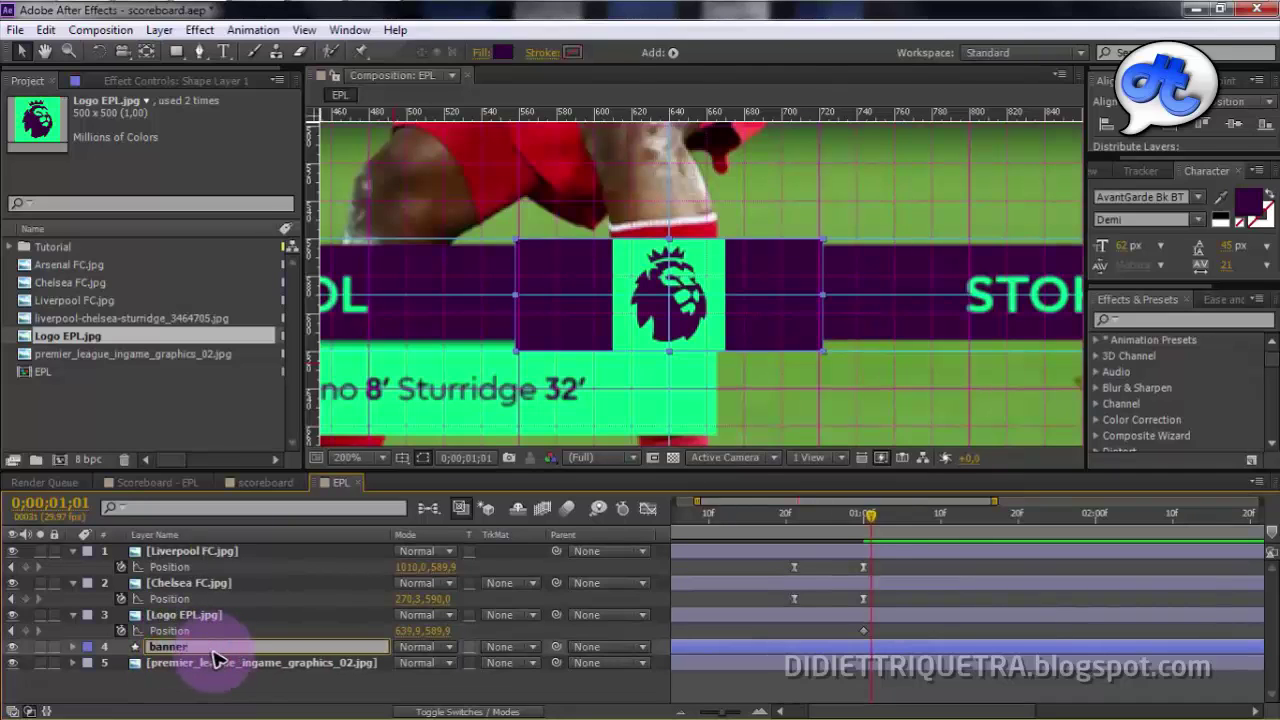
pyautogui.write('banner')
pyautogui.press('Return')
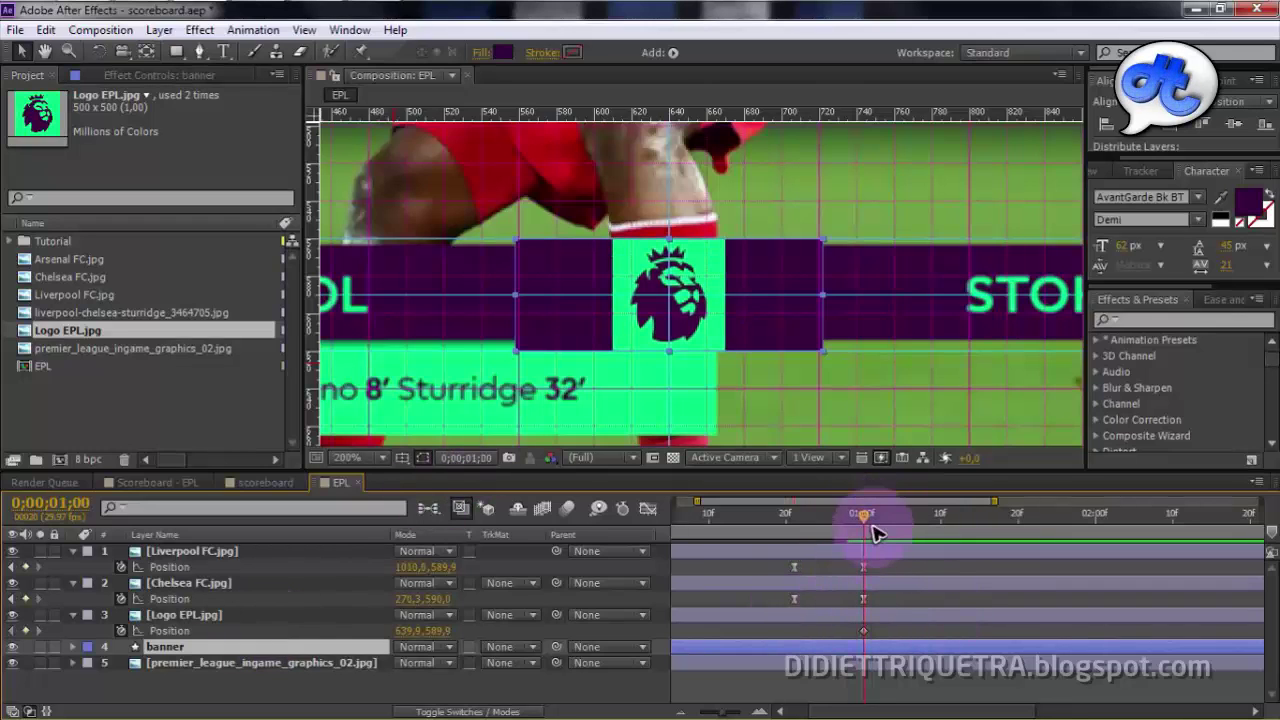
# Reveal the banner layer's Scale property at 0;00;01;00.
pyautogui.moveTo(826, 528); pyautogui.dragTo(875, 532)
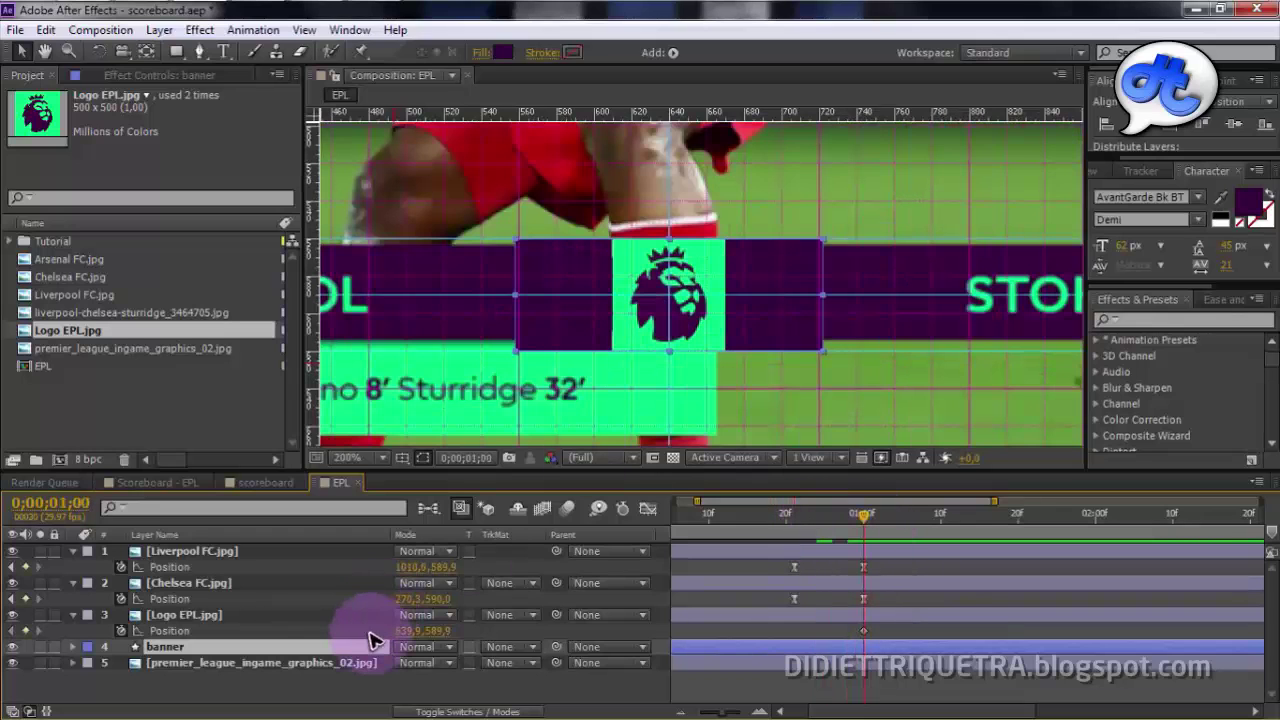
pyautogui.press('s')
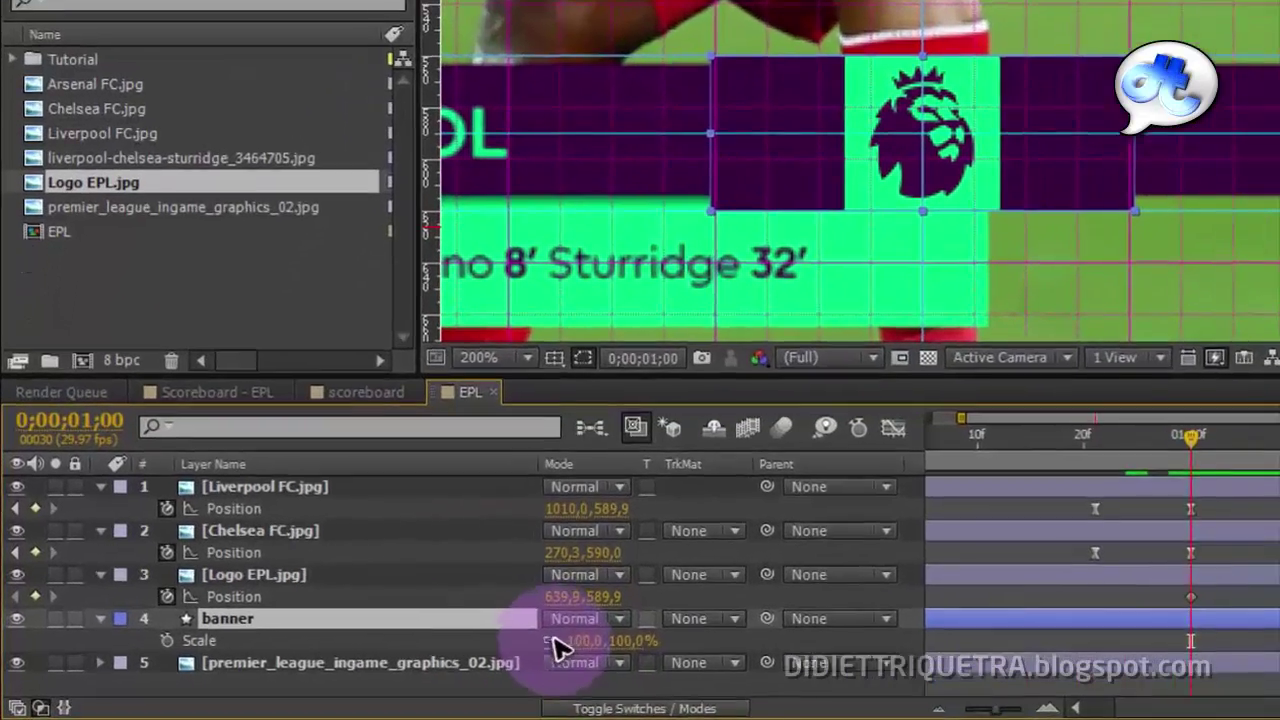
# Try stretching only the banner's width to 138% with unlinked proportions and scaling it to 89% with linked ones, undoing both.
pyautogui.click(401, 664)
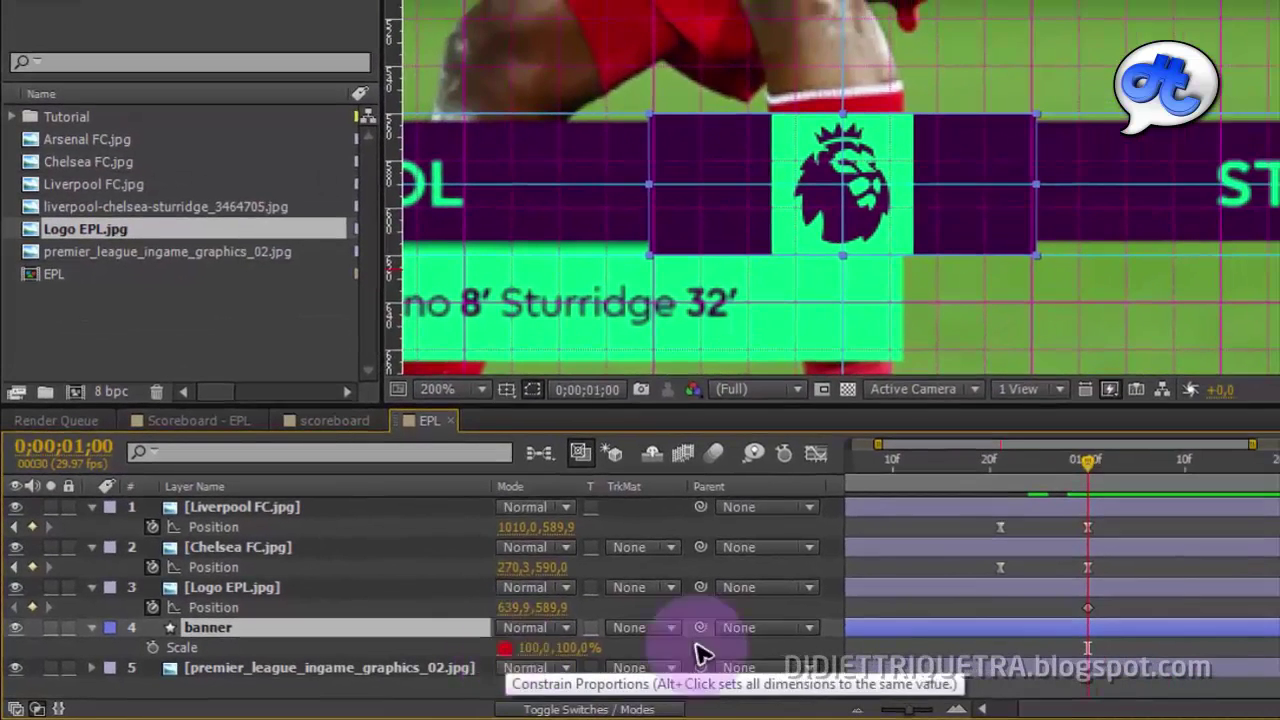
pyautogui.moveTo(530, 649); pyautogui.dragTo(597, 649)
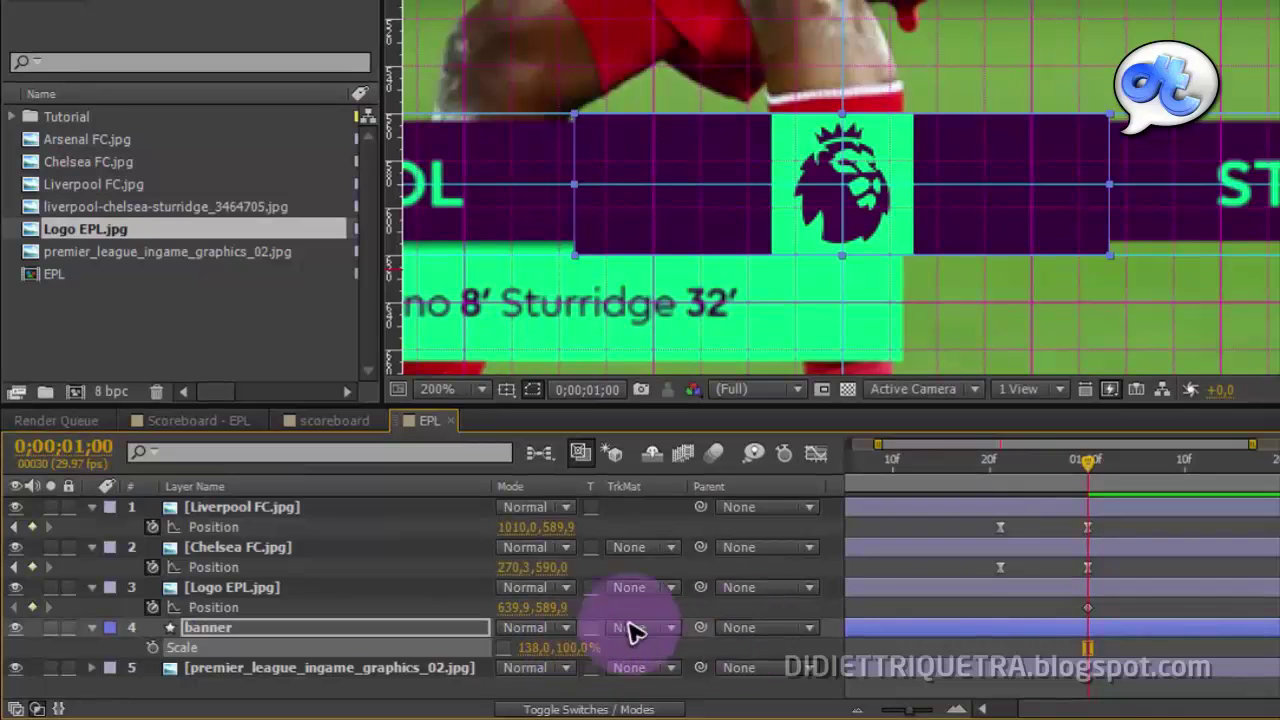
pyautogui.hotkey('ctrl', 'z')
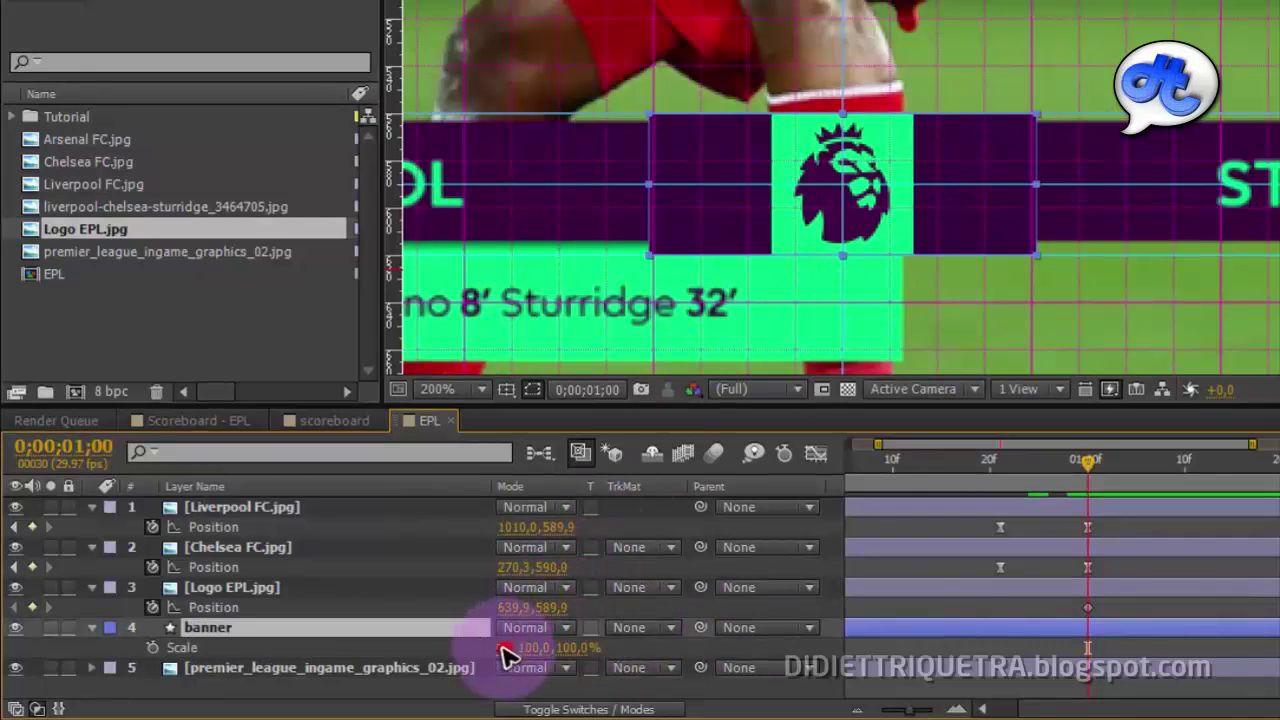
pyautogui.moveTo(505, 655); pyautogui.dragTo(538, 651)
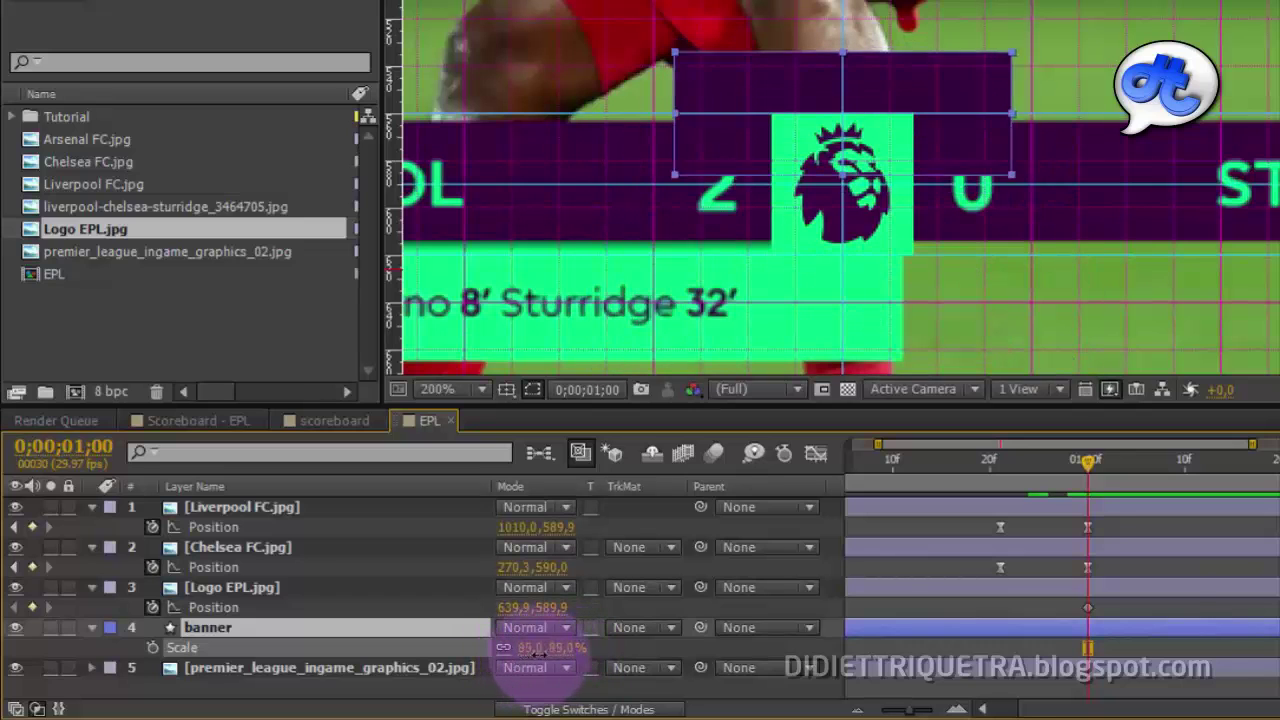
pyautogui.hotkey('ctrl', 'z')
pyautogui.click(437, 627)
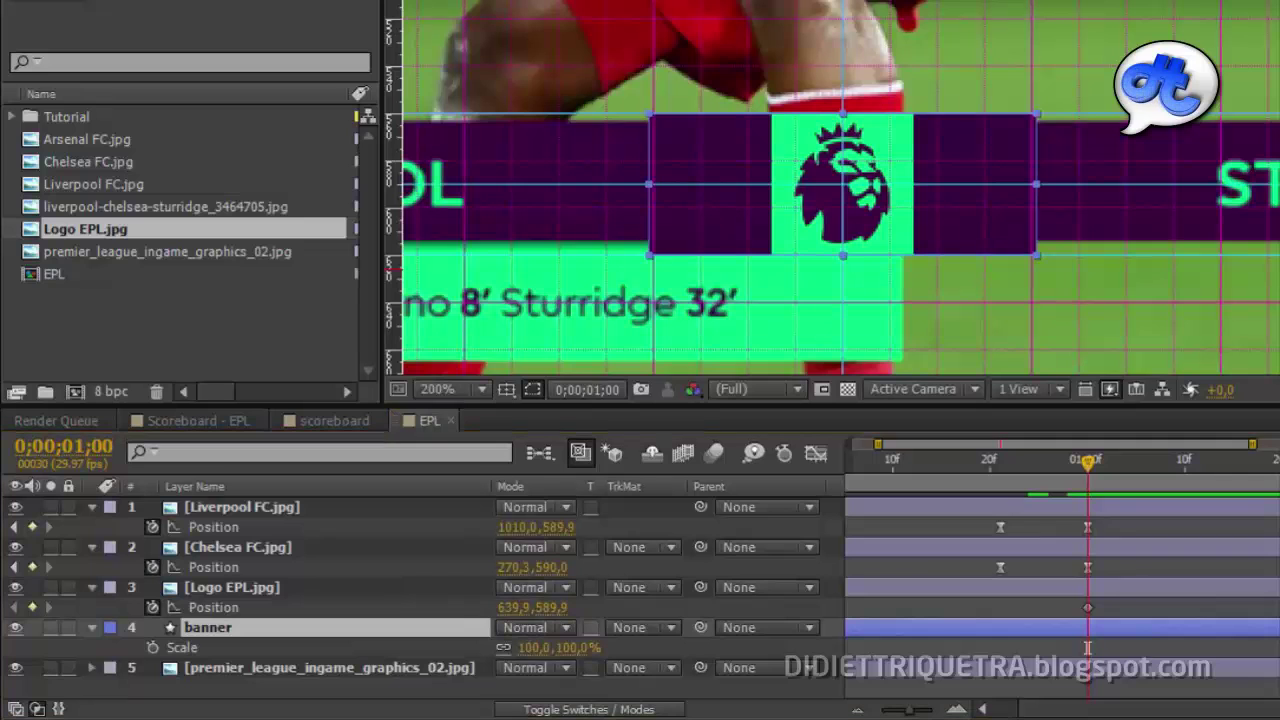
pyautogui.scroll(-5, 897, 148)
pyautogui.scroll(1, 894, 143)
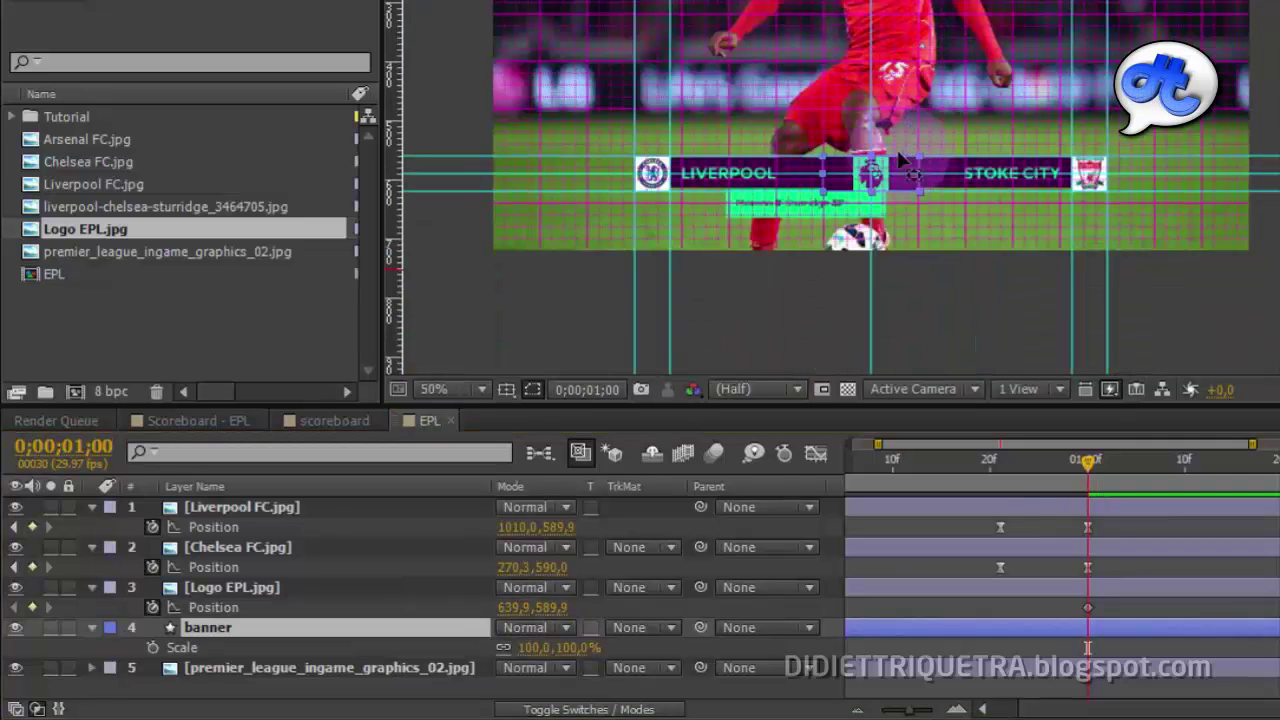
pyautogui.scroll(6, 880, 175)
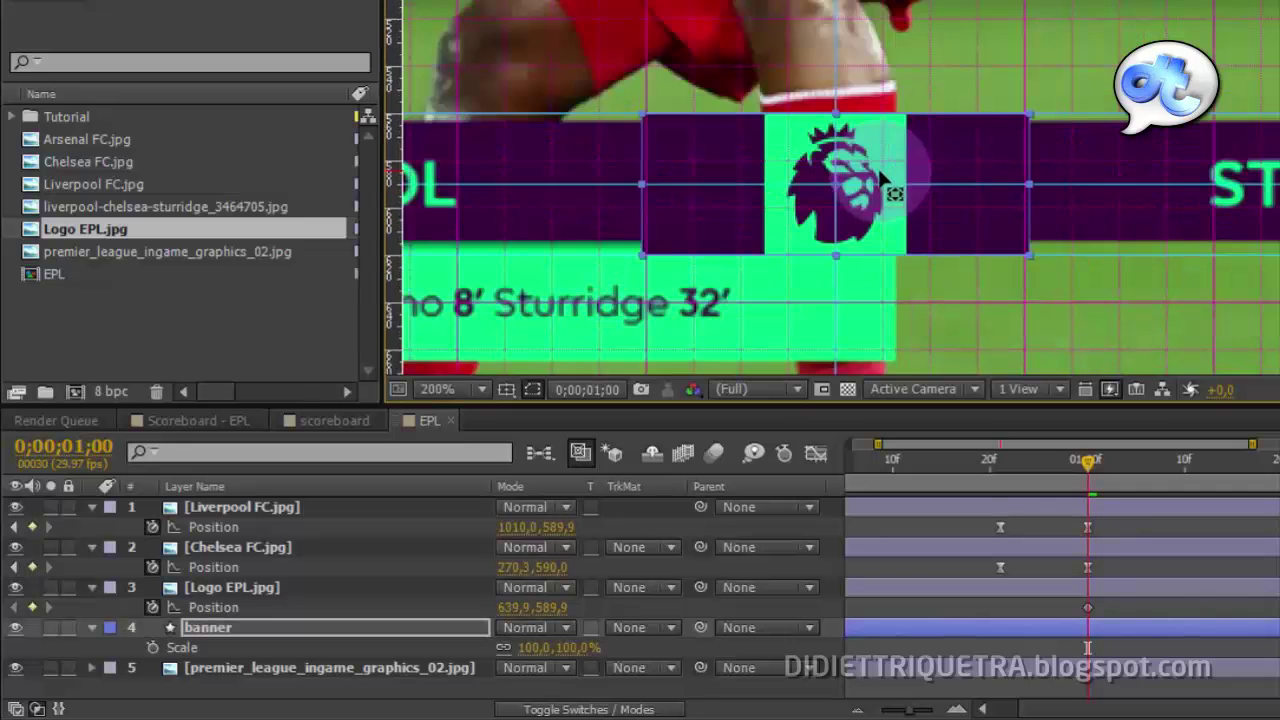
pyautogui.click(420, 625)
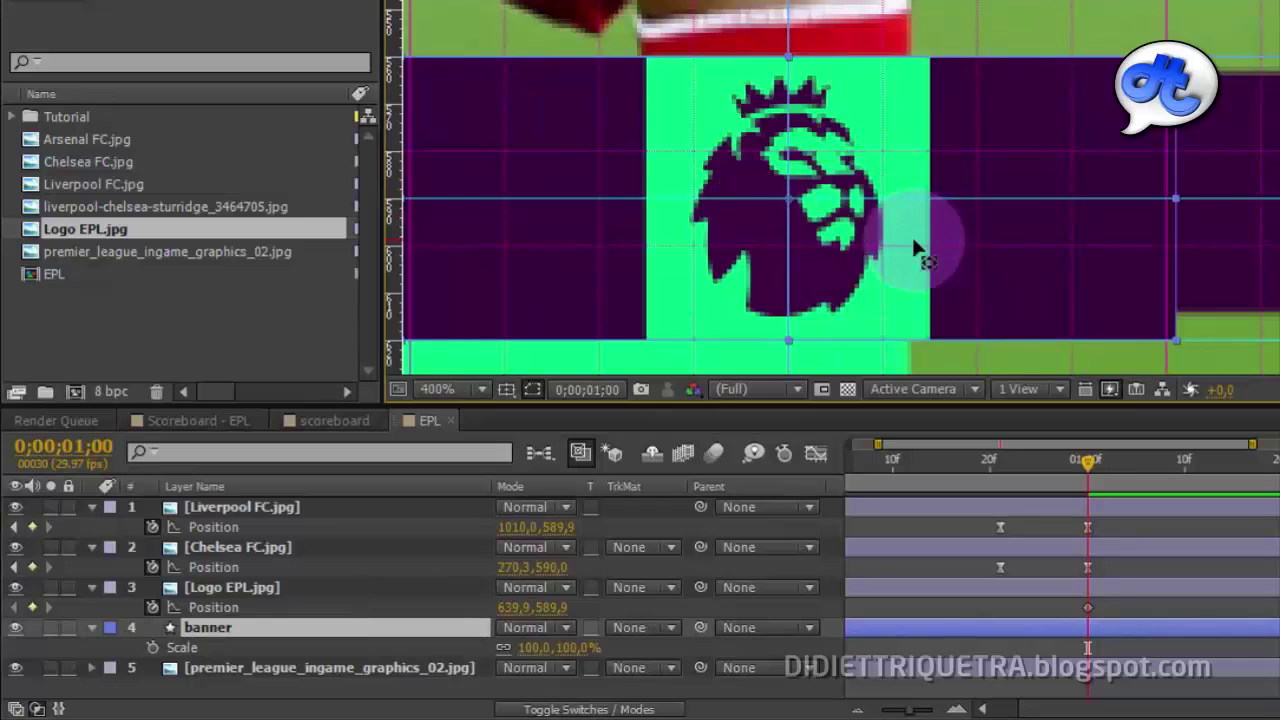
pyautogui.scroll(-2, 920, 255)
pyautogui.moveTo(1082, 462); pyautogui.dragTo(1088, 462)
pyautogui.moveTo(548, 648); pyautogui.dragTo(620, 605)
pyautogui.hotkey('ctrl', 'z')
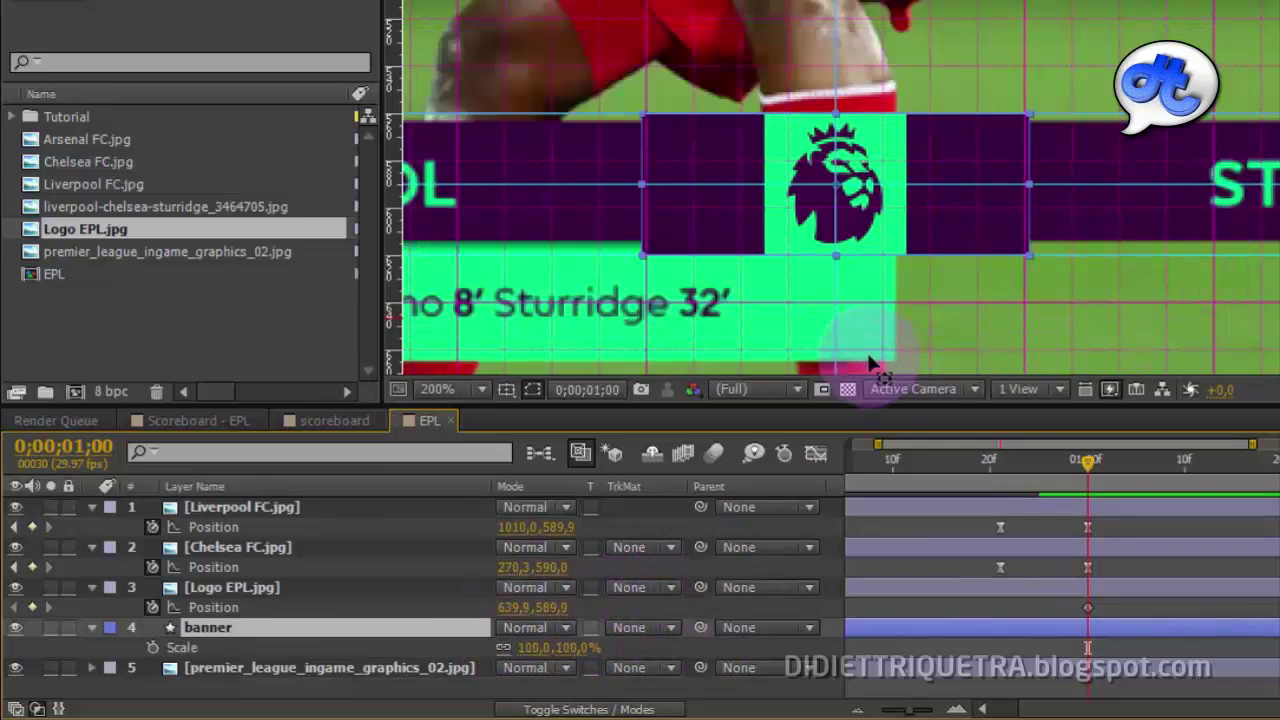
# Unlink the banner's Scale proportions and keyframe its width at 440% at 0;00;01;00, so it spans behind the Chelsea and Liverpool logos.
pyautogui.click(505, 648)
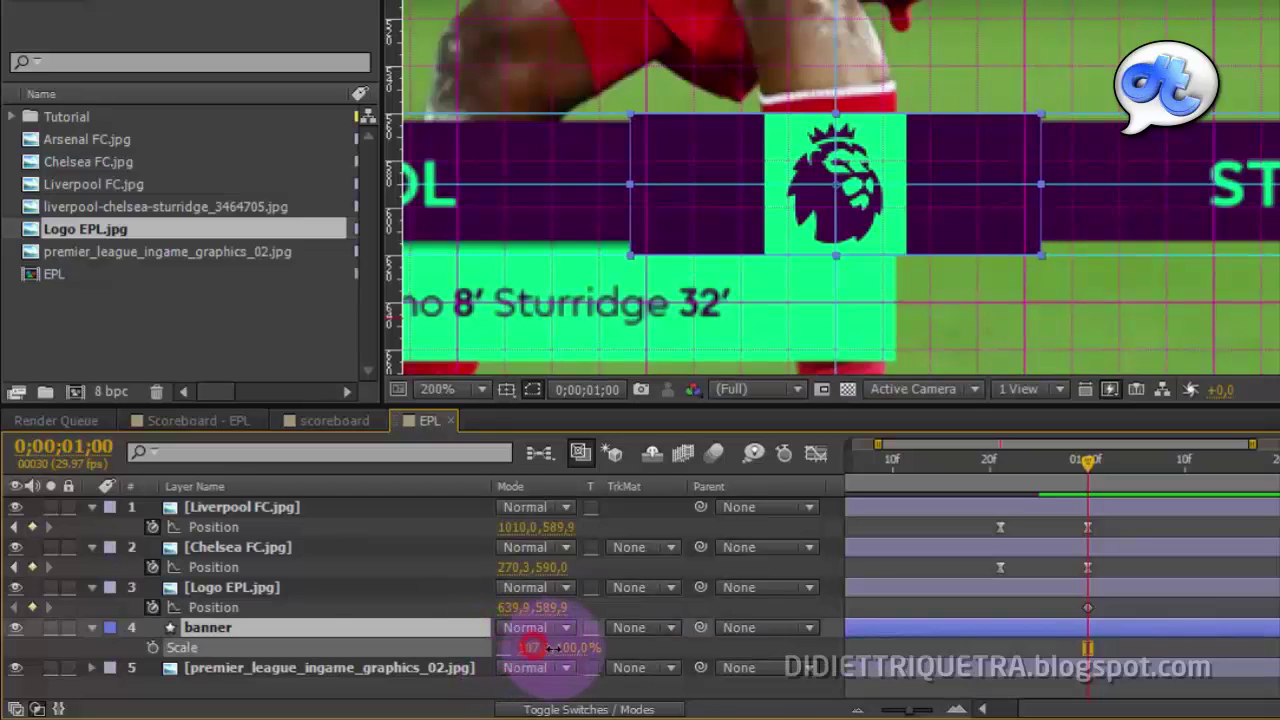
pyautogui.moveTo(530, 648); pyautogui.dragTo(590, 650)
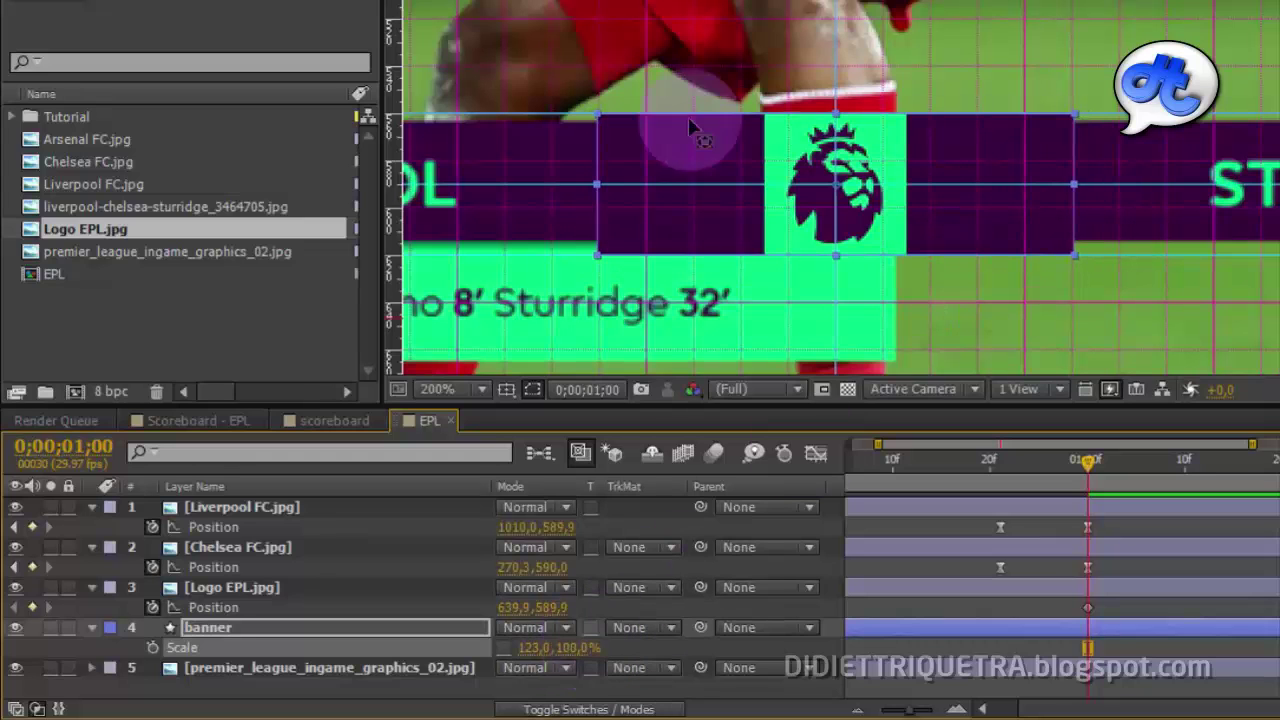
pyautogui.scroll(-1, 881, 167)
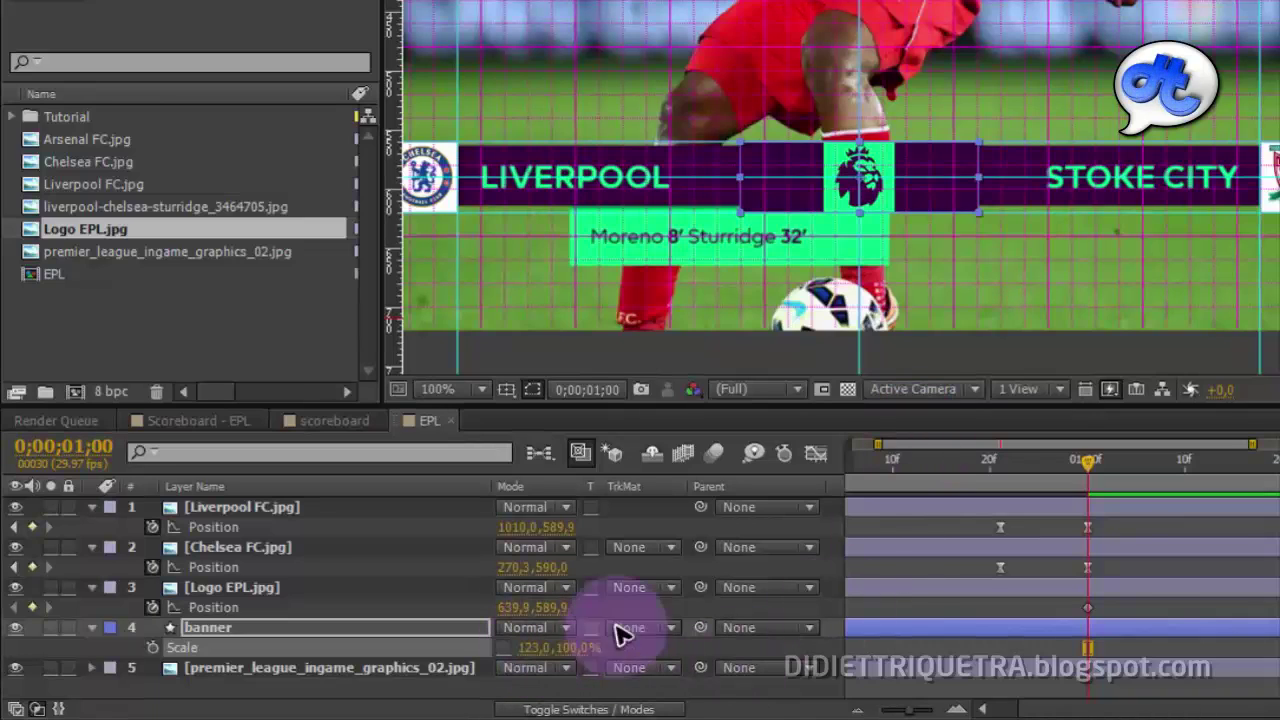
pyautogui.moveTo(1088, 464)
pyautogui.mouseDown()
pyautogui.moveTo(1153, 466)
pyautogui.moveTo(1094, 474)
pyautogui.mouseUp()
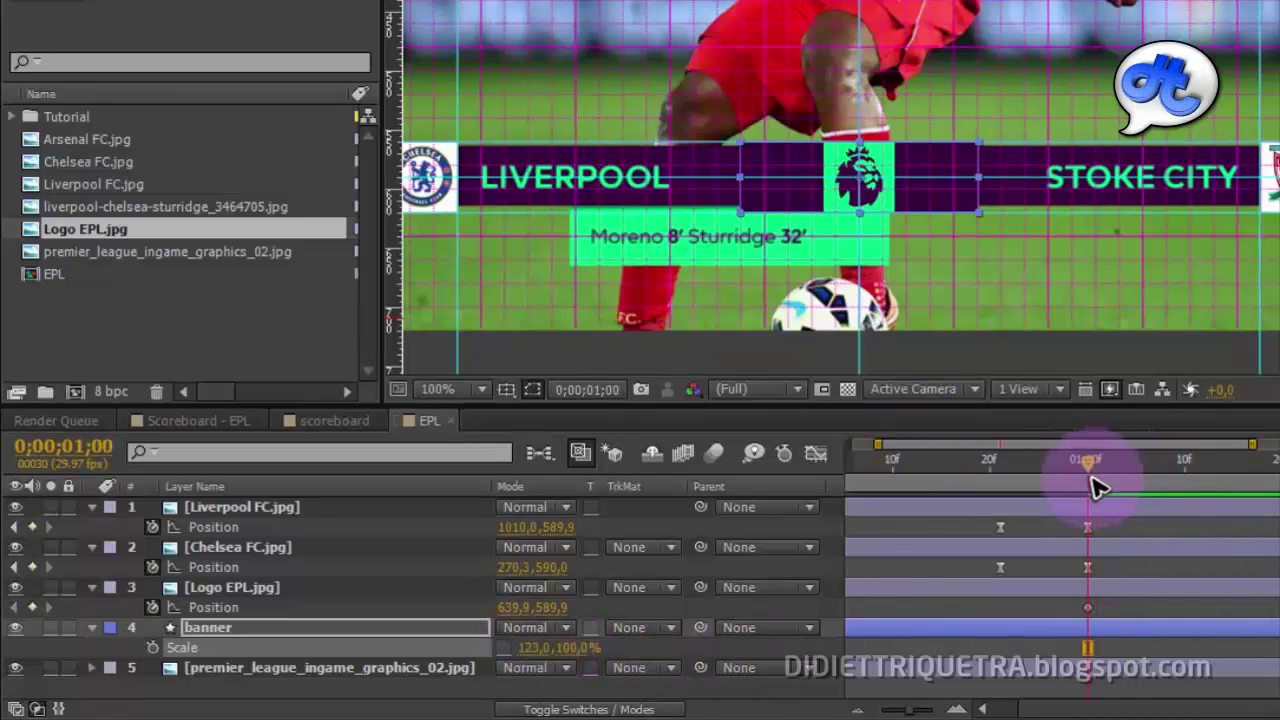
pyautogui.moveTo(530, 648); pyautogui.dragTo(872, 648)
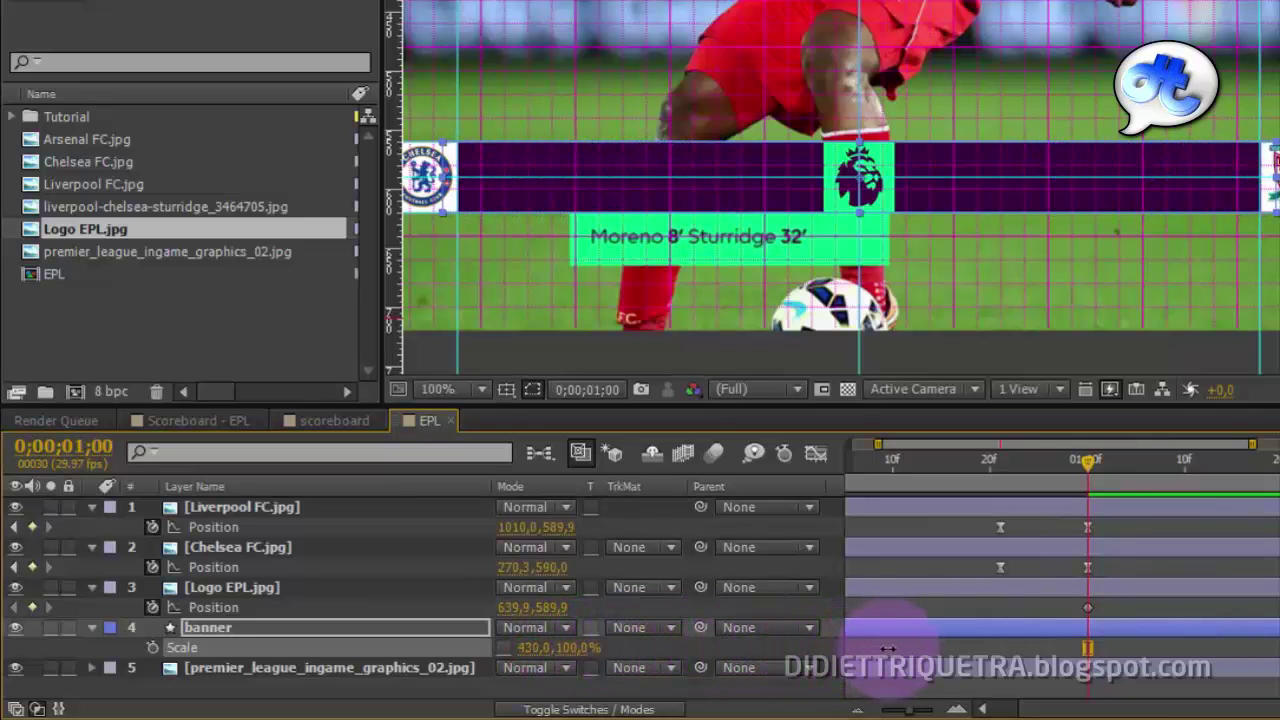
pyautogui.scroll(1, 1204, 254)
pyautogui.moveTo(1266, 214); pyautogui.dragTo(726, 226)
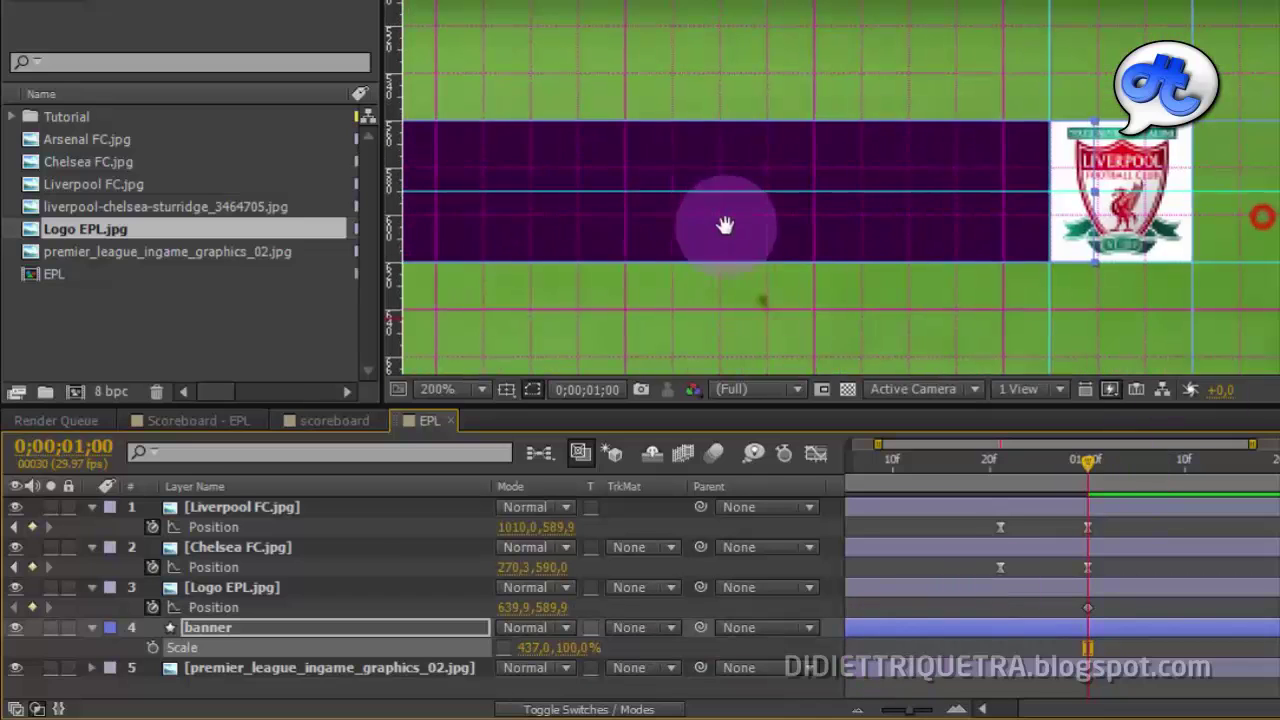
pyautogui.moveTo(812, 223); pyautogui.dragTo(706, 263)
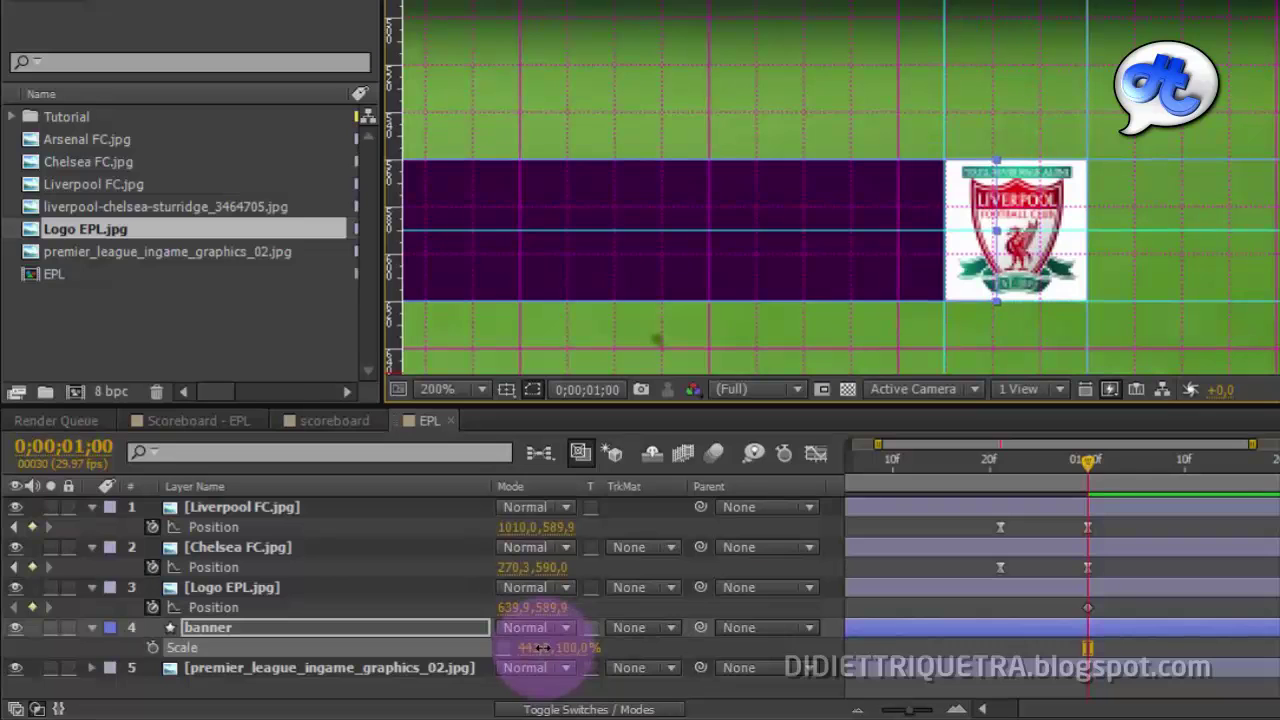
pyautogui.scroll(-2, 1034, 237)
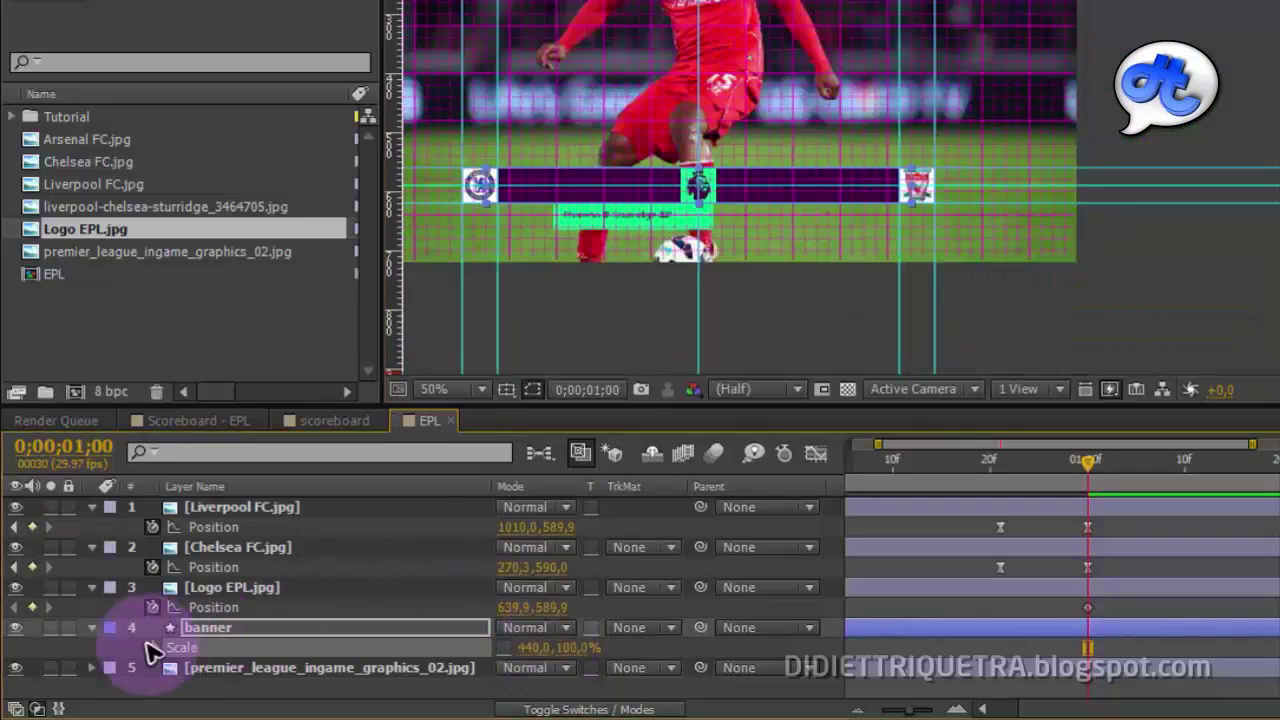
# At 0;00;00;21, set the banner's Scale width to 25% so it hides behind the Chelsea and Liverpool logos.
pyautogui.moveTo(1094, 466); pyautogui.dragTo(1006, 491)
pyautogui.scroll(2, 651, 223)
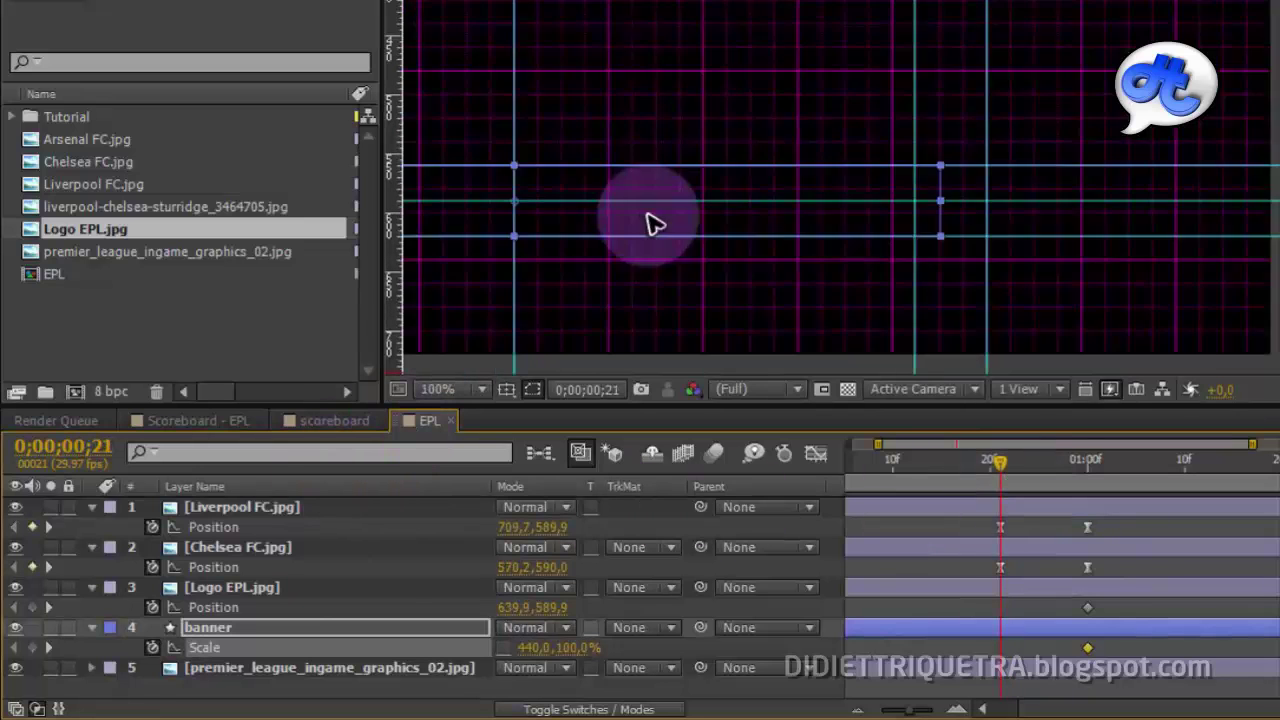
pyautogui.moveTo(624, 117); pyautogui.dragTo(1085, 67)
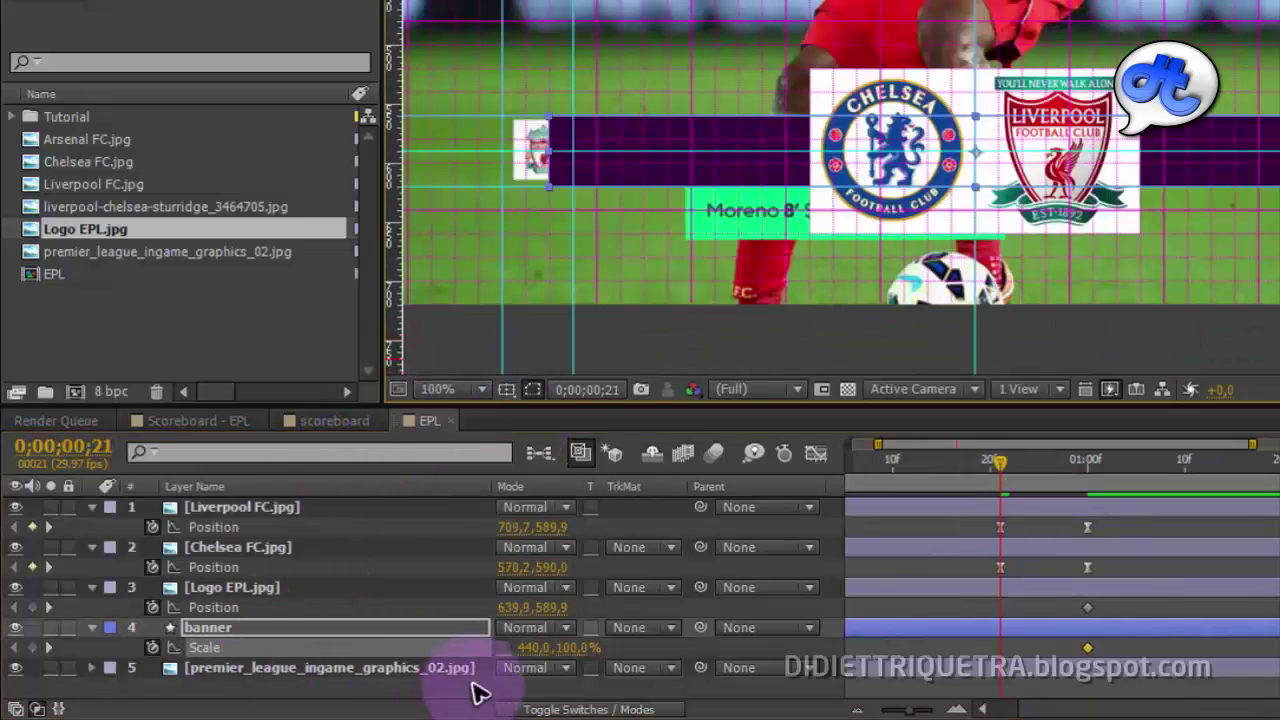
pyautogui.moveTo(537, 645); pyautogui.dragTo(171, 651)
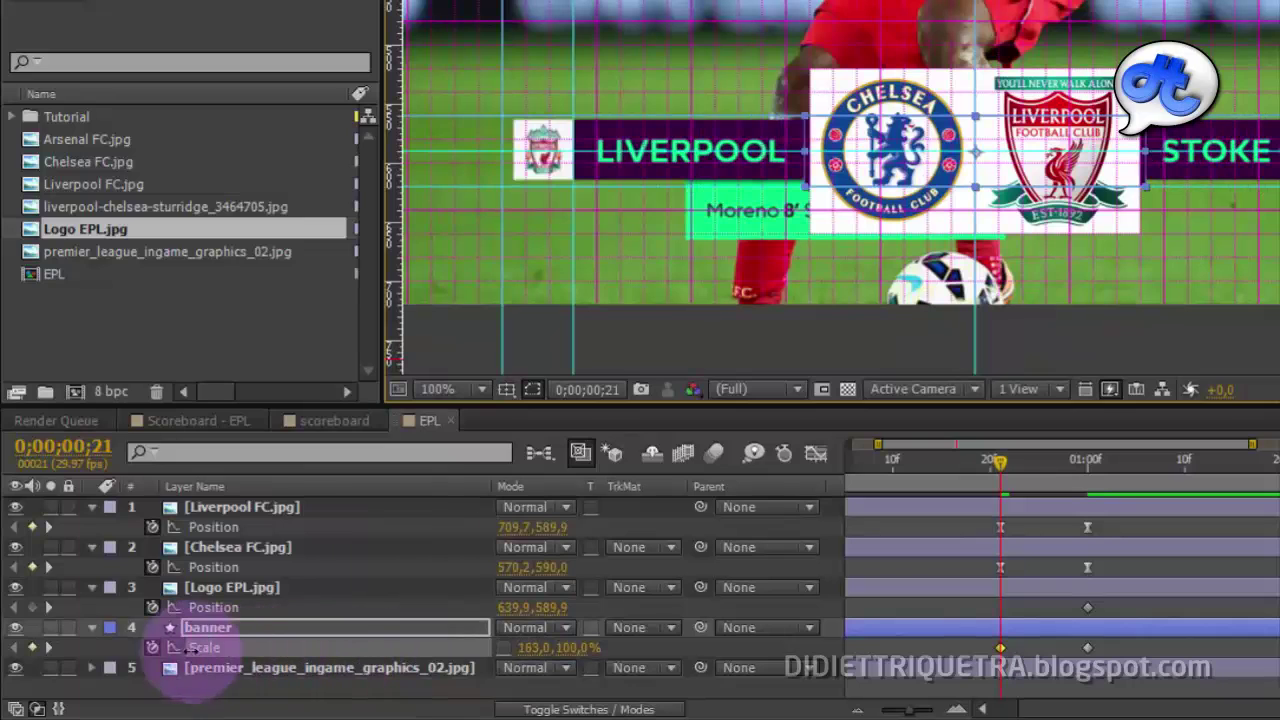
pyautogui.moveTo(457, 657); pyautogui.dragTo(491, 663)
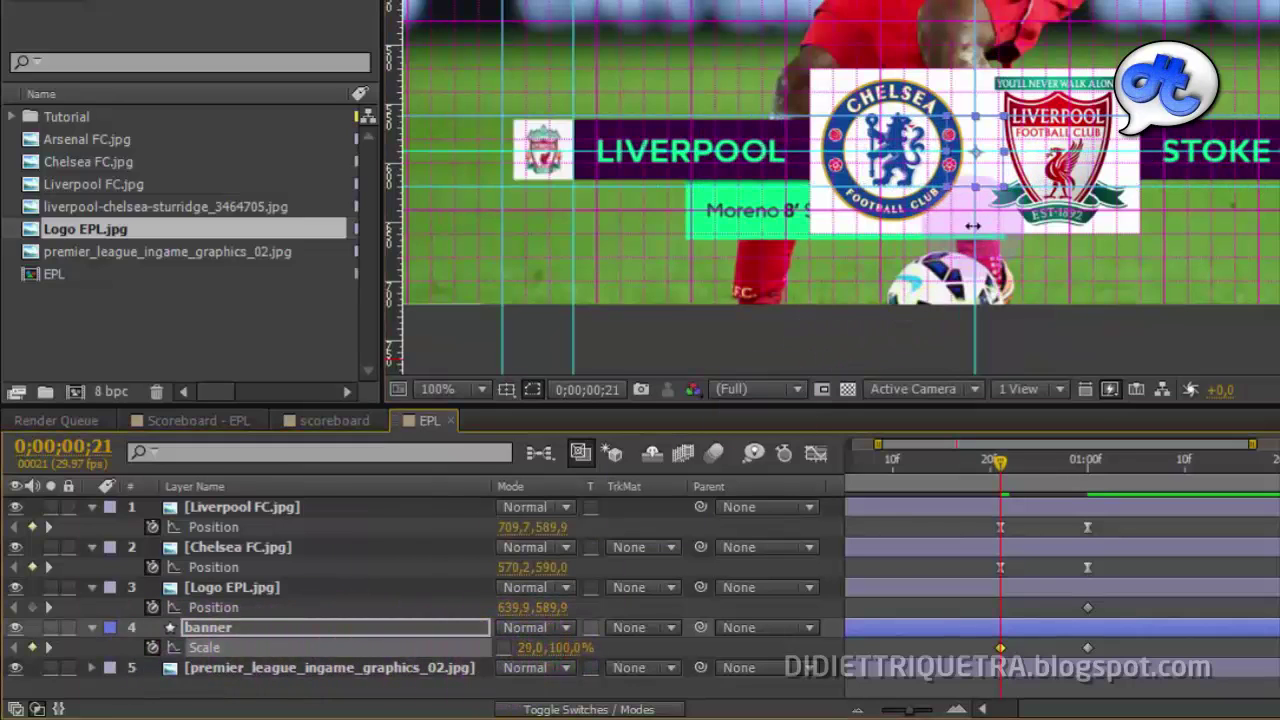
pyautogui.press('.')
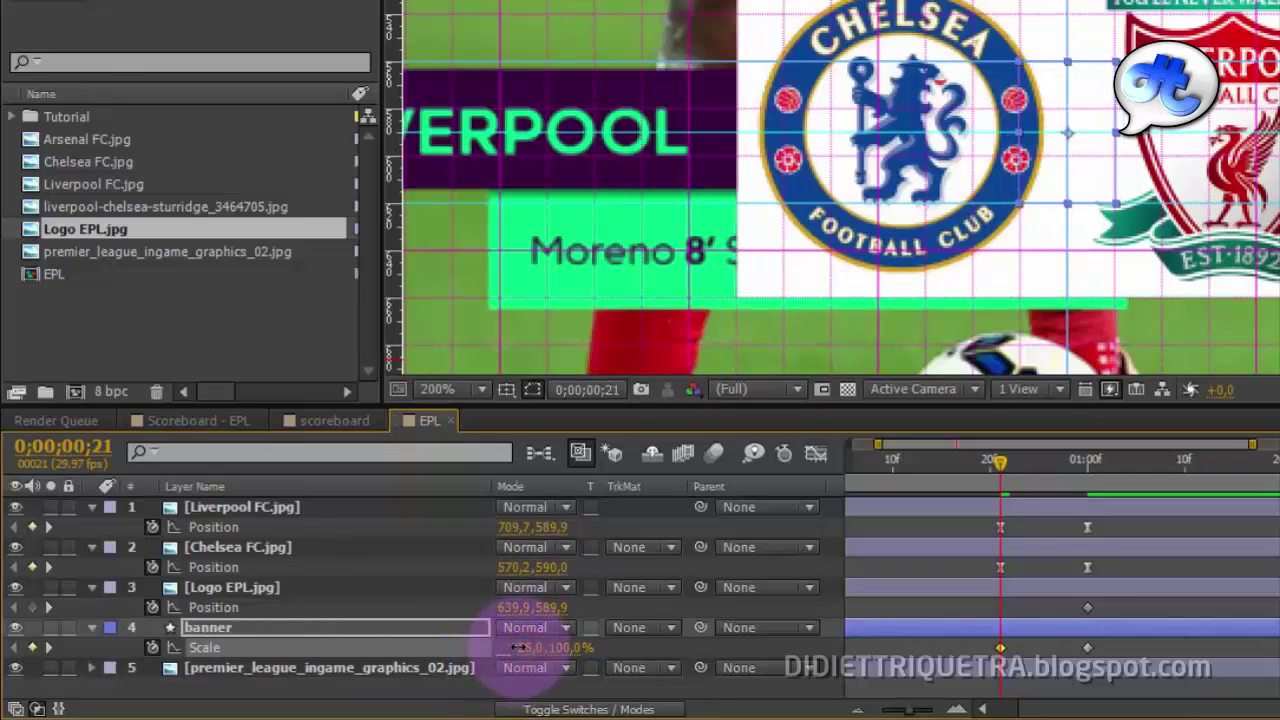
pyautogui.moveTo(518, 647); pyautogui.dragTo(1040, 663)
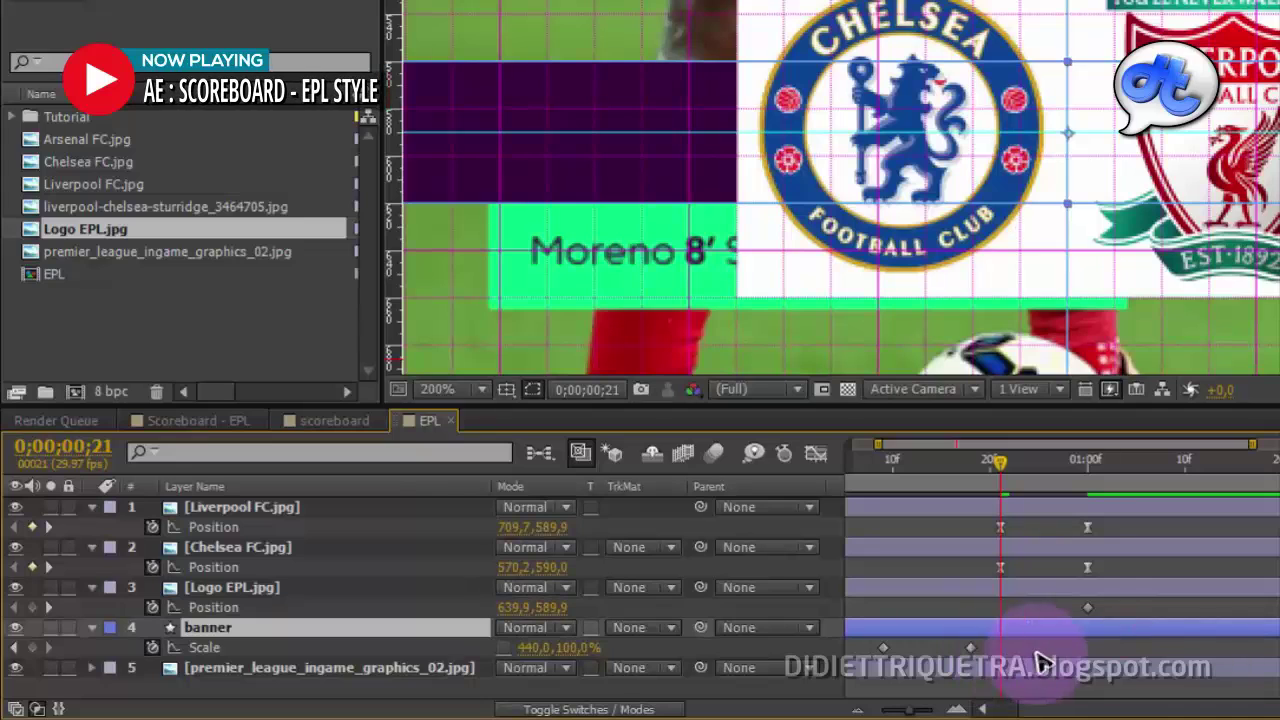
pyautogui.hotkey('ctrl', 'z')
# Apply Easy Ease to both of the banner's Scale keyframes.
pyautogui.moveTo(1120, 650); pyautogui.dragTo(992, 655)
pyautogui.rightClick(1005, 657)
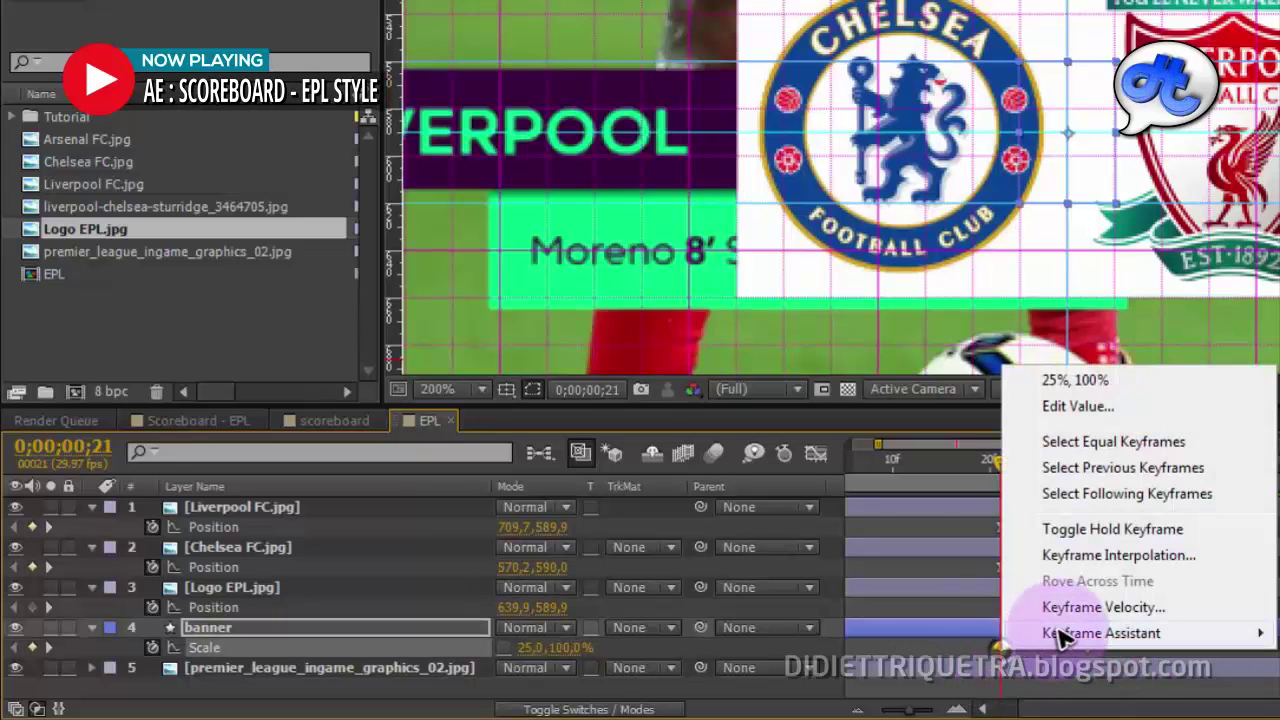
pyautogui.moveTo(1035, 631)
pyautogui.click(663, 471)
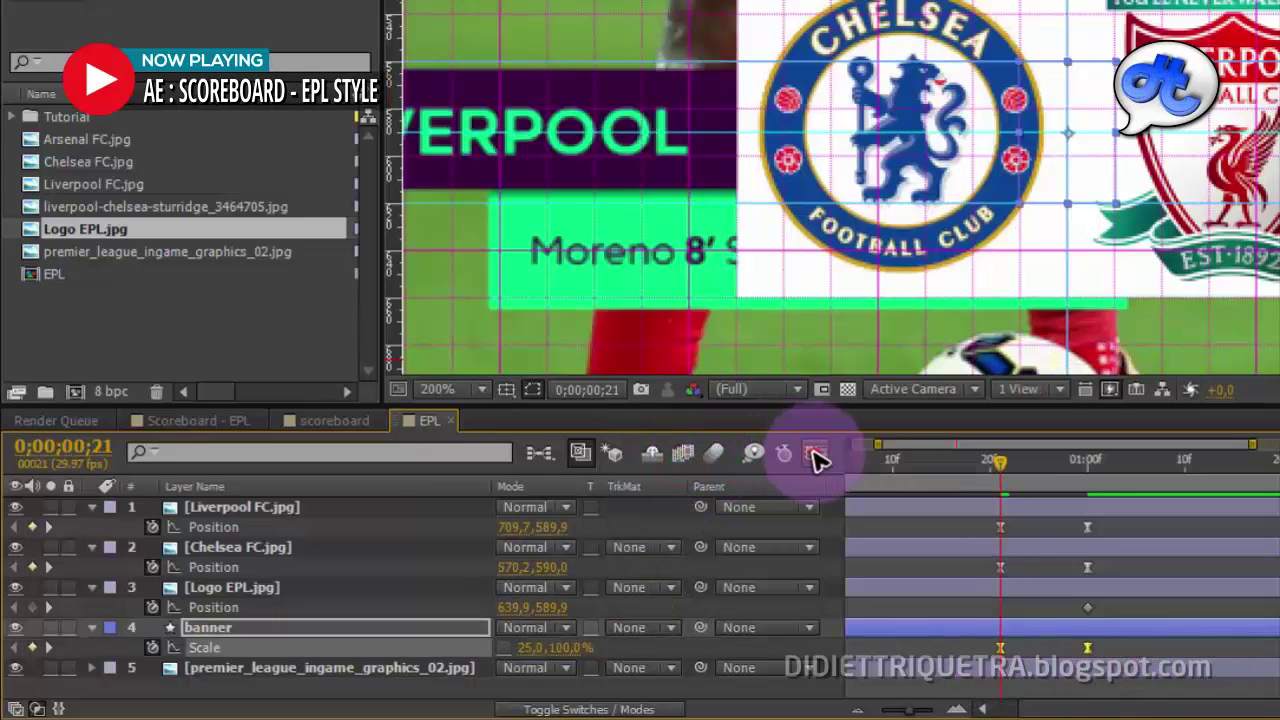
# Steepen the middle of the banner's Scale curve by extending both horizontal easing handles across the full interval between the keyframes.
pyautogui.click(816, 454)
pyautogui.moveTo(1062, 512); pyautogui.dragTo(1003, 513)
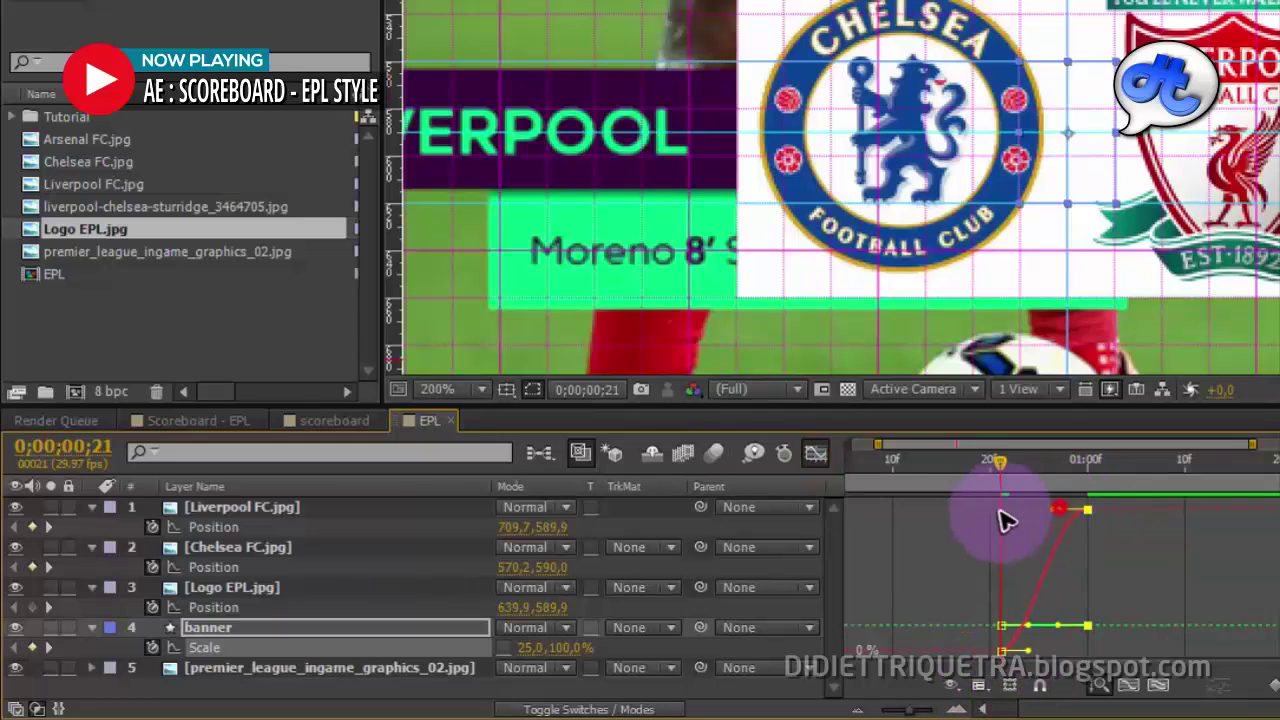
pyautogui.moveTo(1028, 650); pyautogui.dragTo(1125, 655)
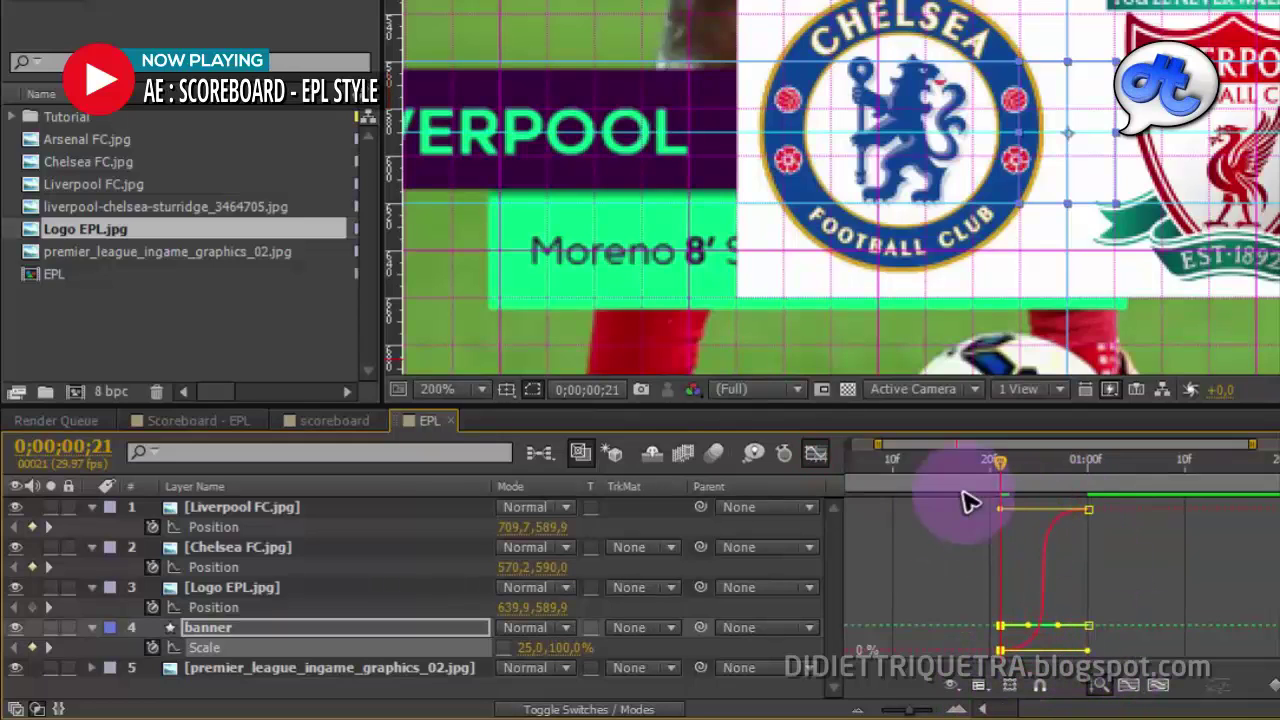
pyautogui.hotkey('shift', 'F3')
# Preview the banner's widening animation from 0;00;00;16 and check the frames around its first Scale keyframe.
pyautogui.press('pageup')
pyautogui.press('pageup')
pyautogui.press('pageup')
pyautogui.press('pageup')
pyautogui.press('pageup')
pyautogui.press('space')
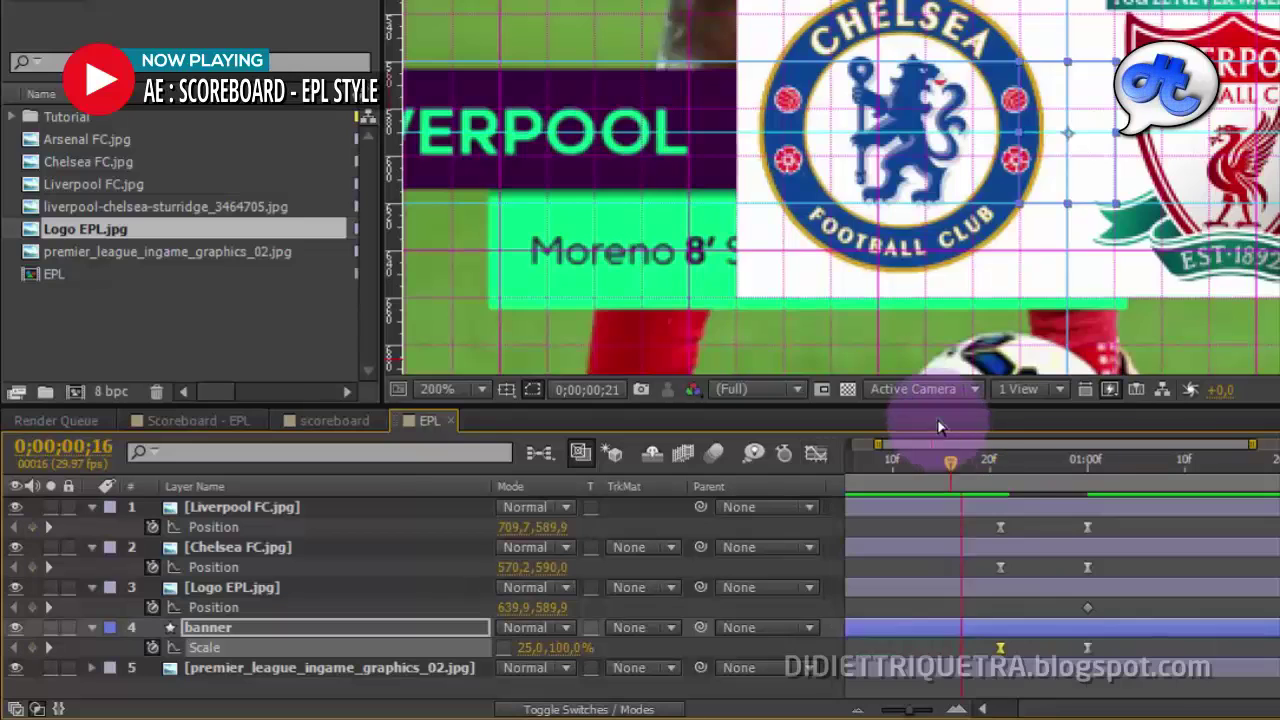
pyautogui.press('space')
pyautogui.scroll(-1, 942, 208)
pyautogui.moveTo(998, 478); pyautogui.dragTo(994, 466)
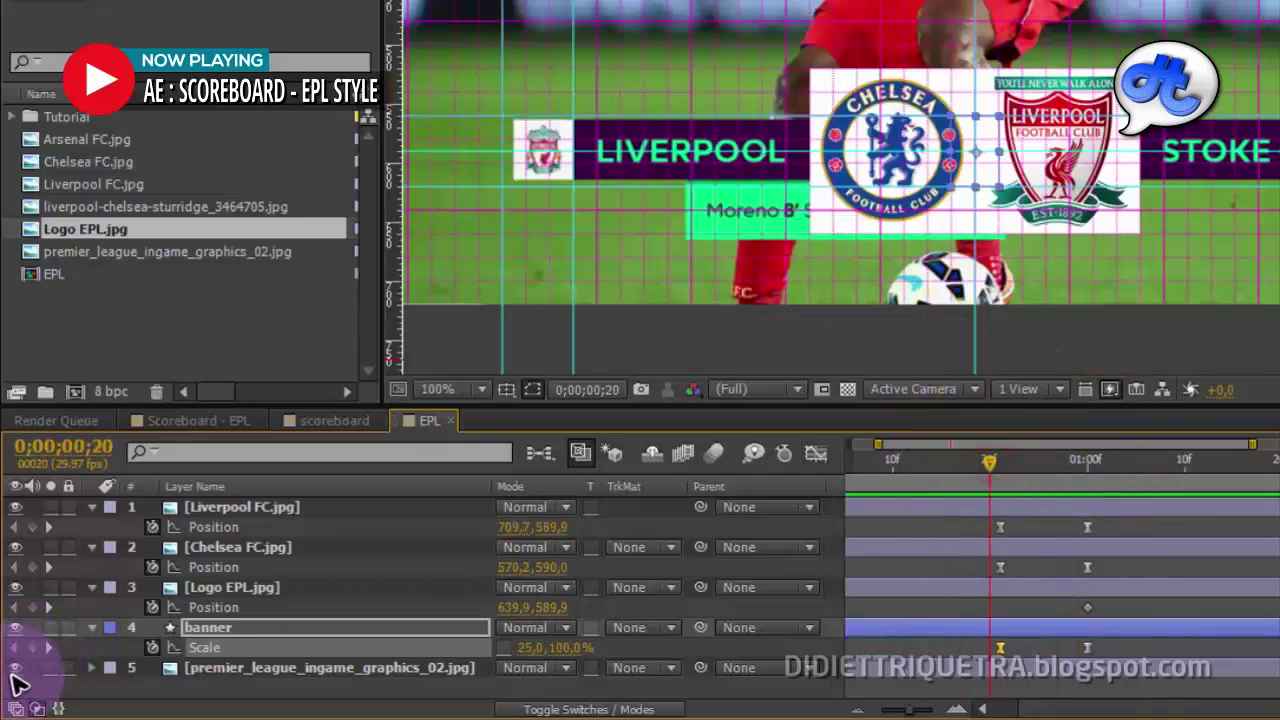
# Hide the premier_league_ingame_graphics_02.jpg reference layer and show the composition over the transparency grid.
pyautogui.click(17, 680)
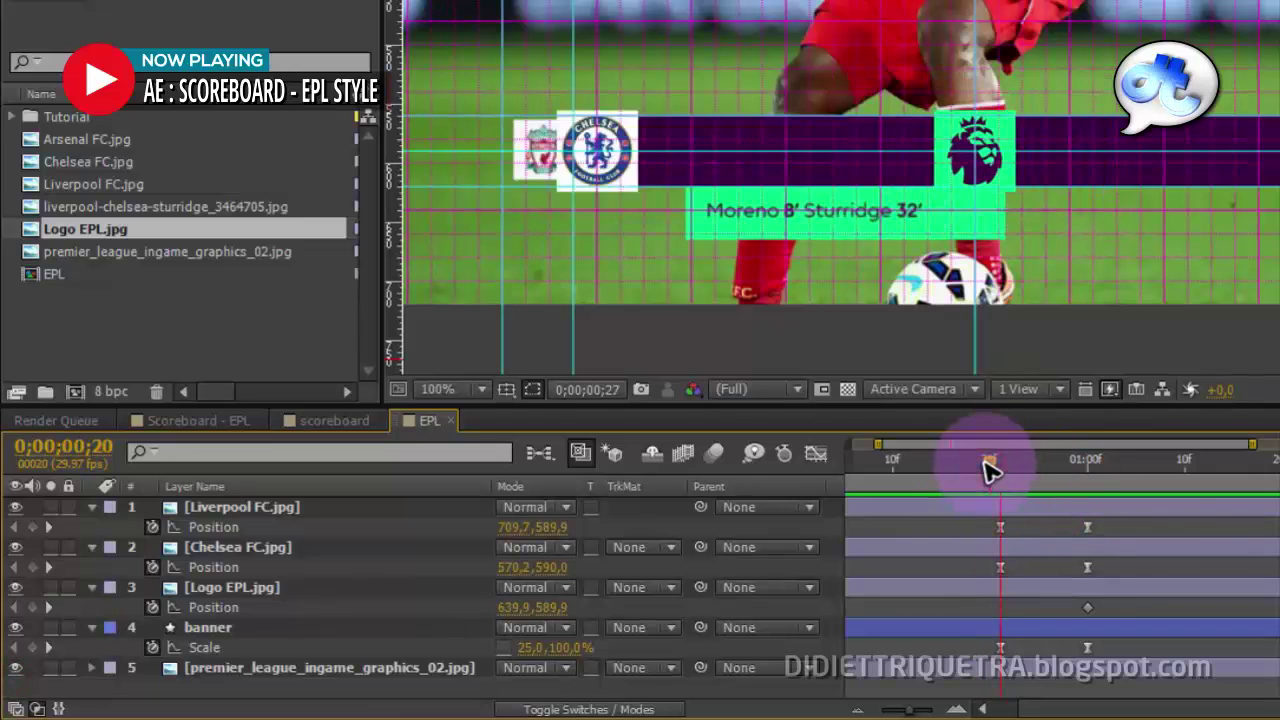
pyautogui.press('space')
pyautogui.press('space')
pyautogui.click(14, 667)
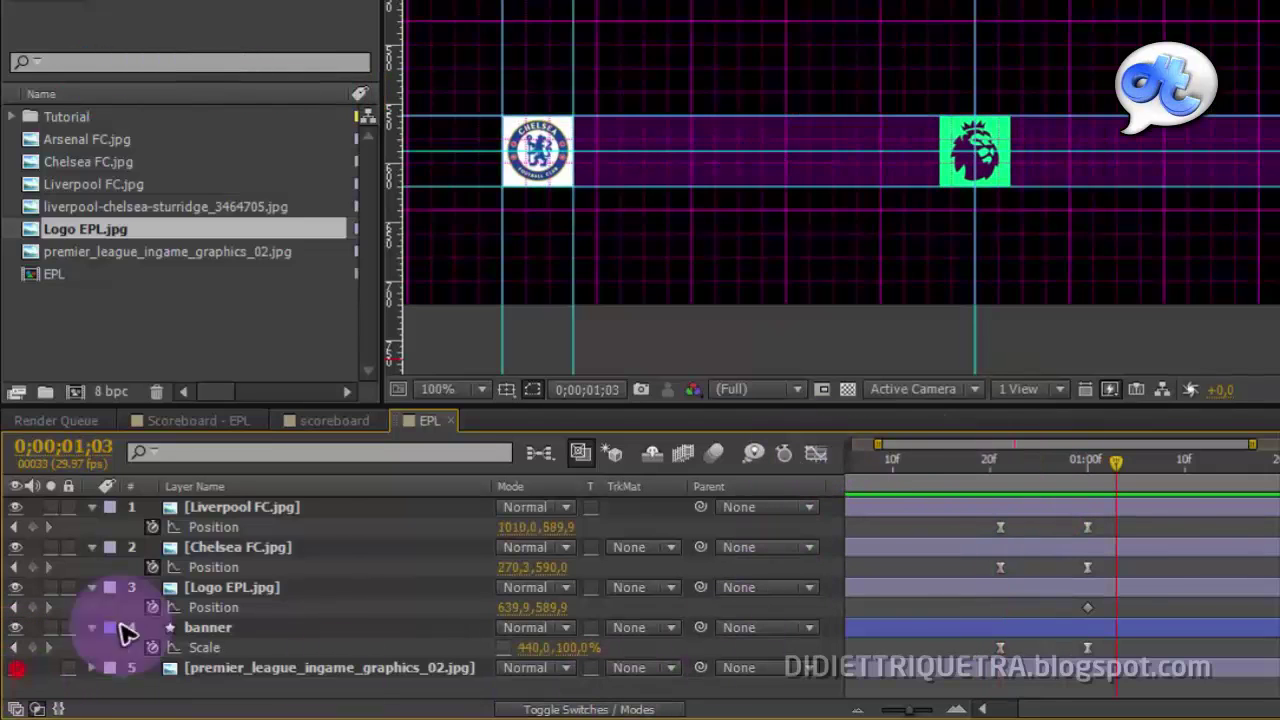
pyautogui.click(847, 389)
# Preview the logo and banner animation from 0;00;00;20 over transparency, and briefly compare the layout with the reference graphic.
pyautogui.click(990, 463)
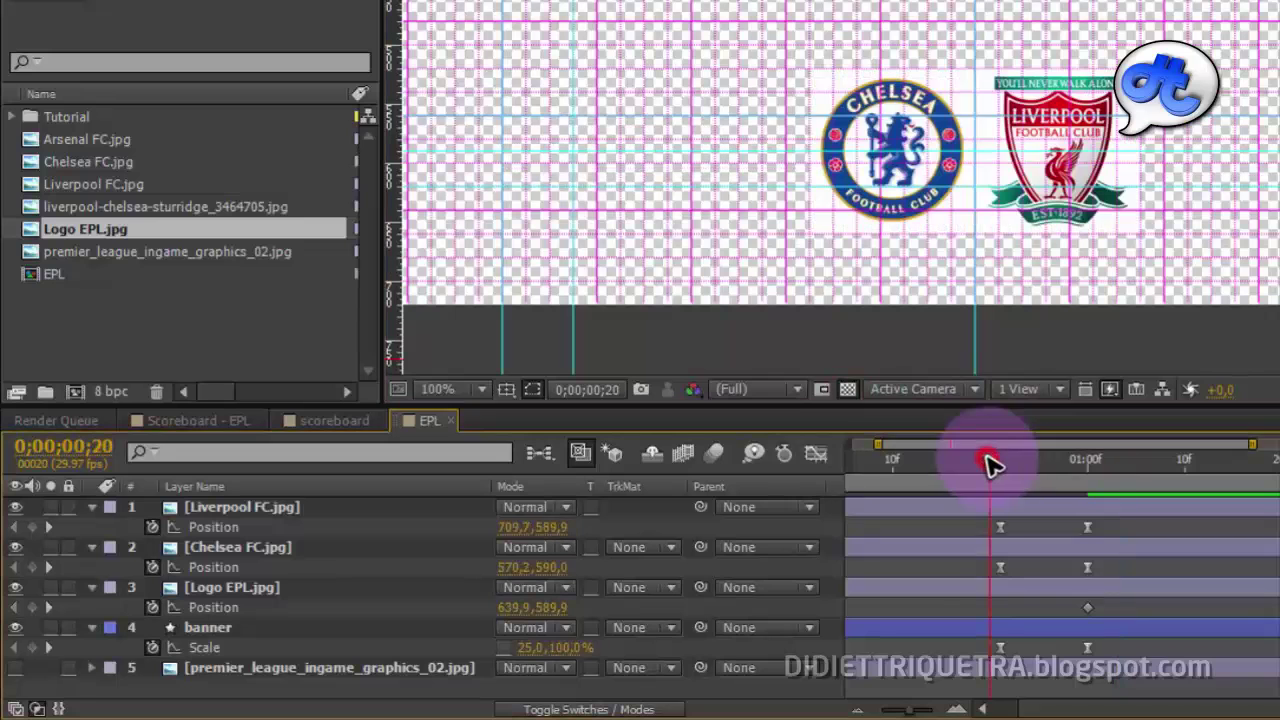
pyautogui.press('space')
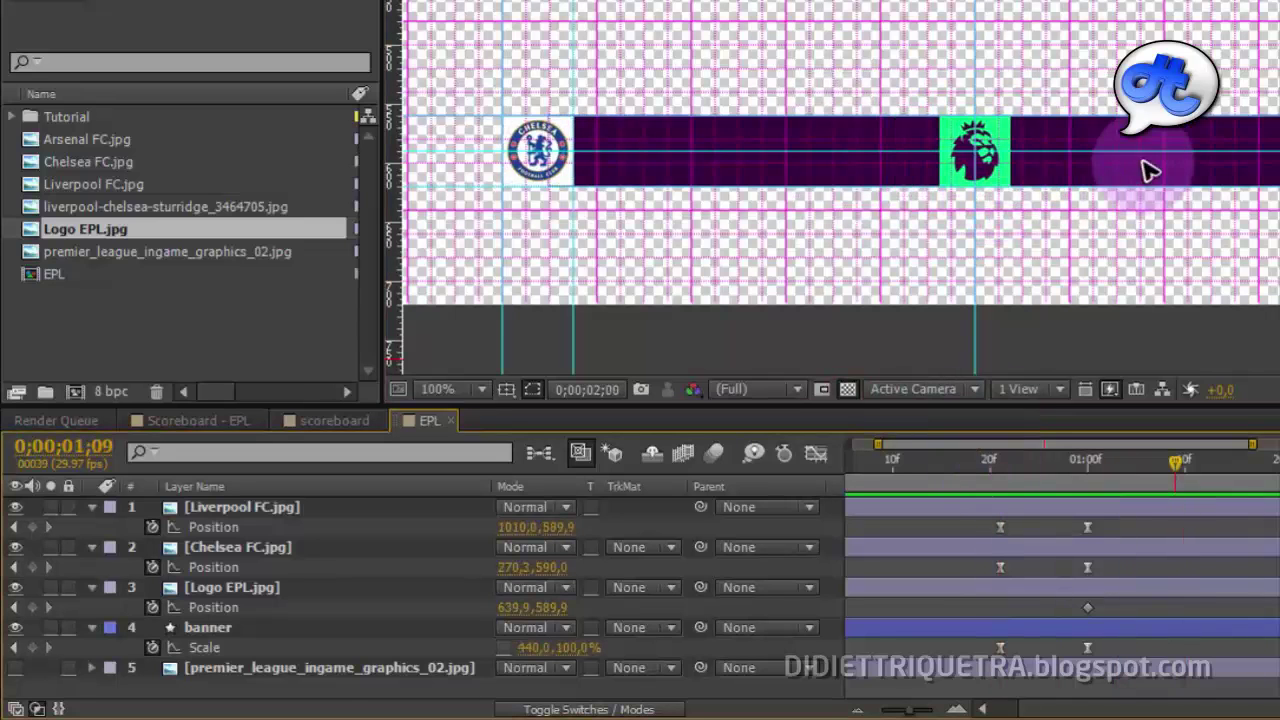
pyautogui.moveTo(1143, 161); pyautogui.dragTo(1060, 197)
pyautogui.hotkey('ctrl', 'z')
pyautogui.moveTo(1165, 254); pyautogui.dragTo(1029, 277)
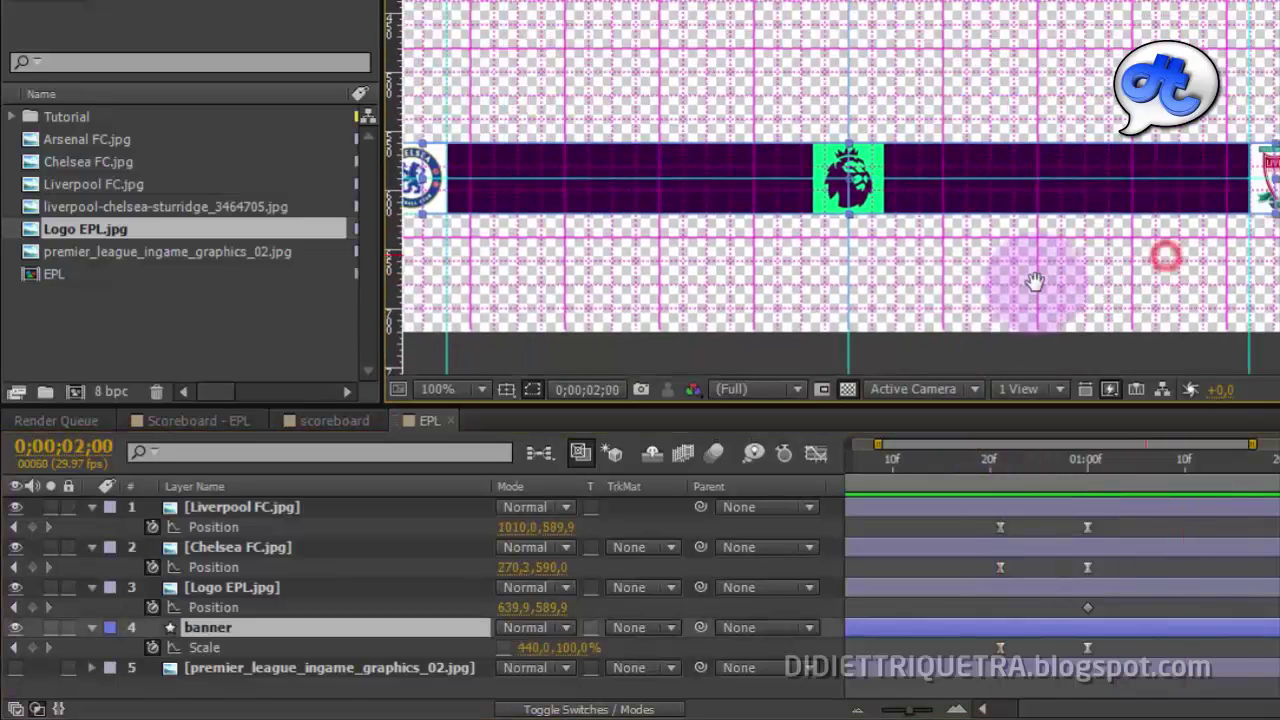
pyautogui.click(990, 463)
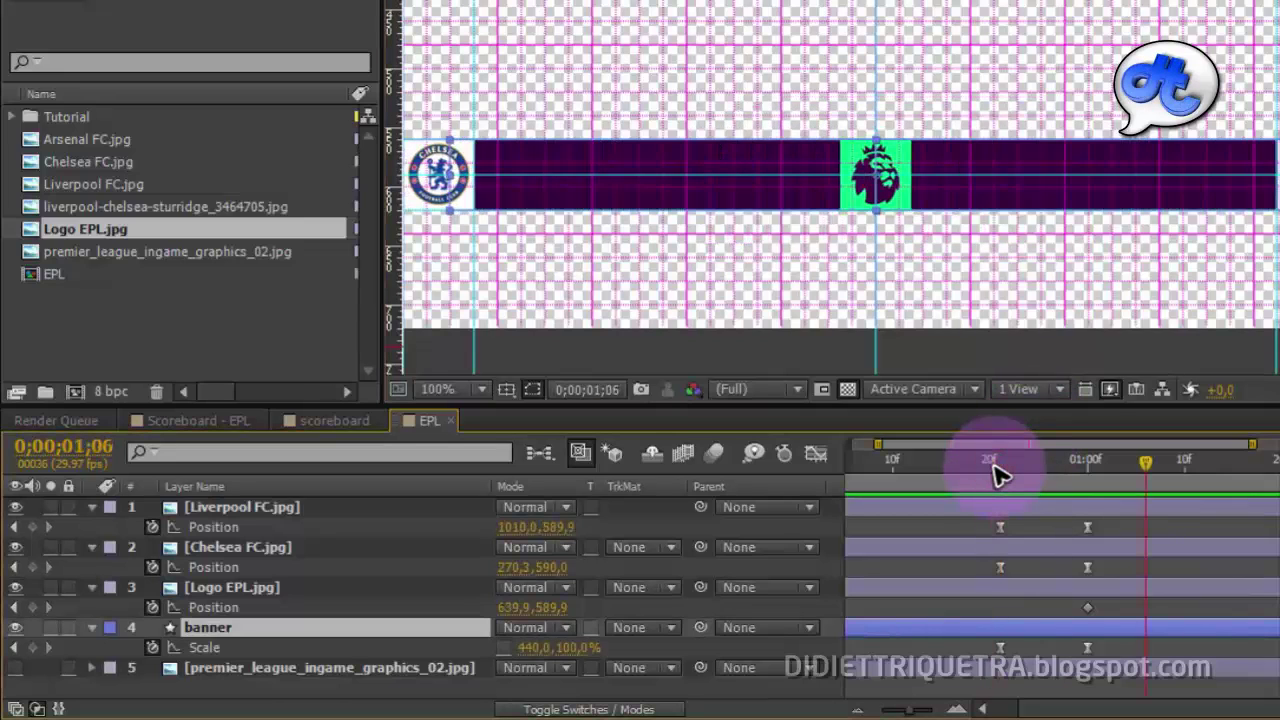
pyautogui.click(991, 464)
pyautogui.press('space')
pyautogui.press('space')
pyautogui.click(991, 464)
pyautogui.press('space')
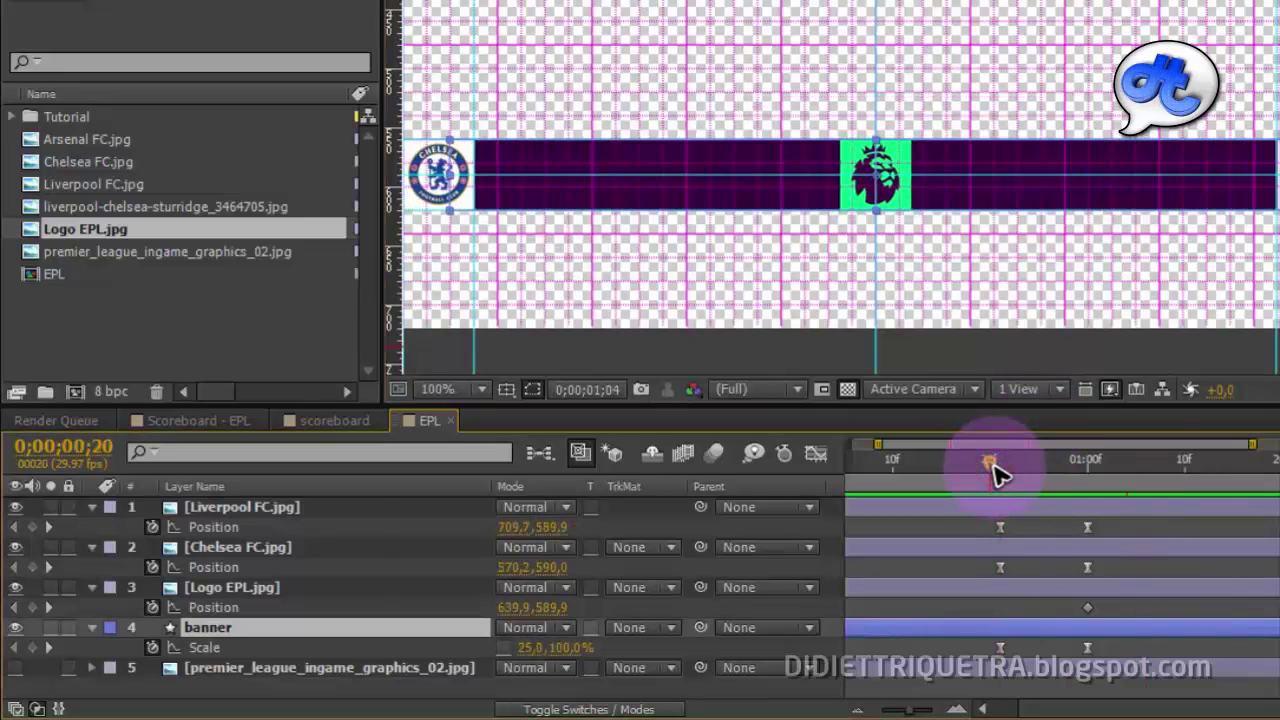
pyautogui.click(15, 667)
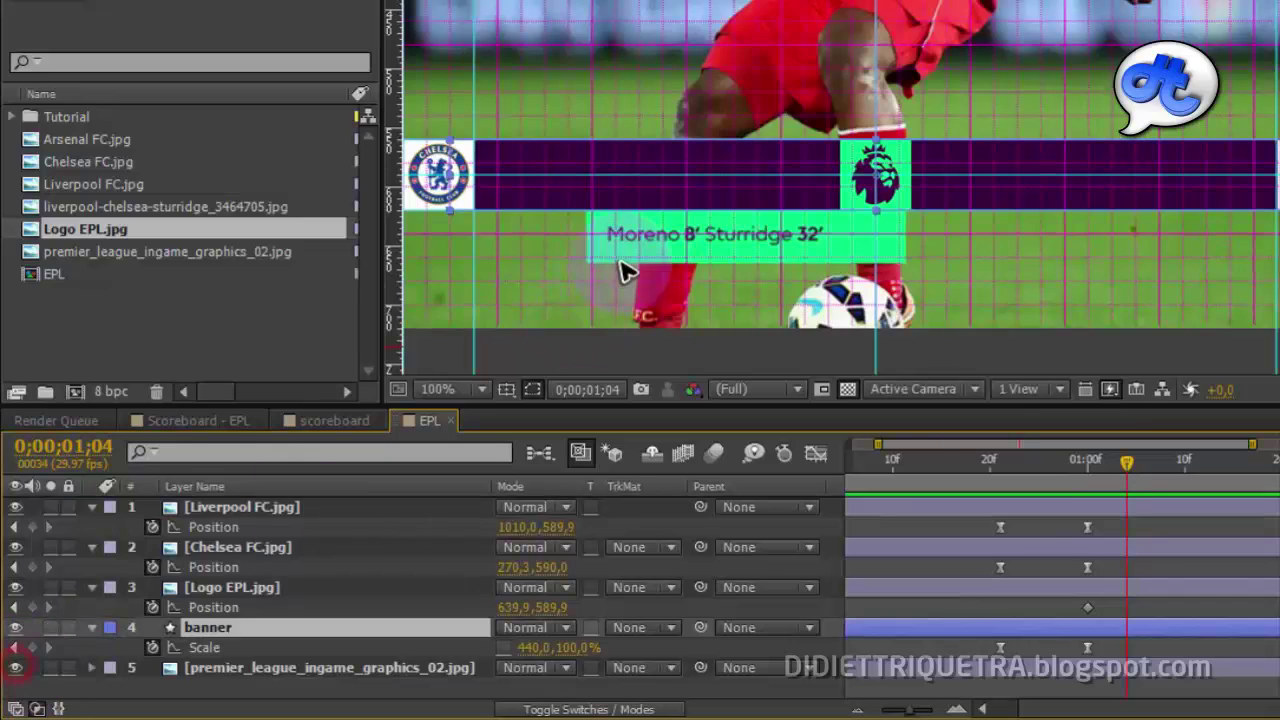
pyautogui.click(15, 667)
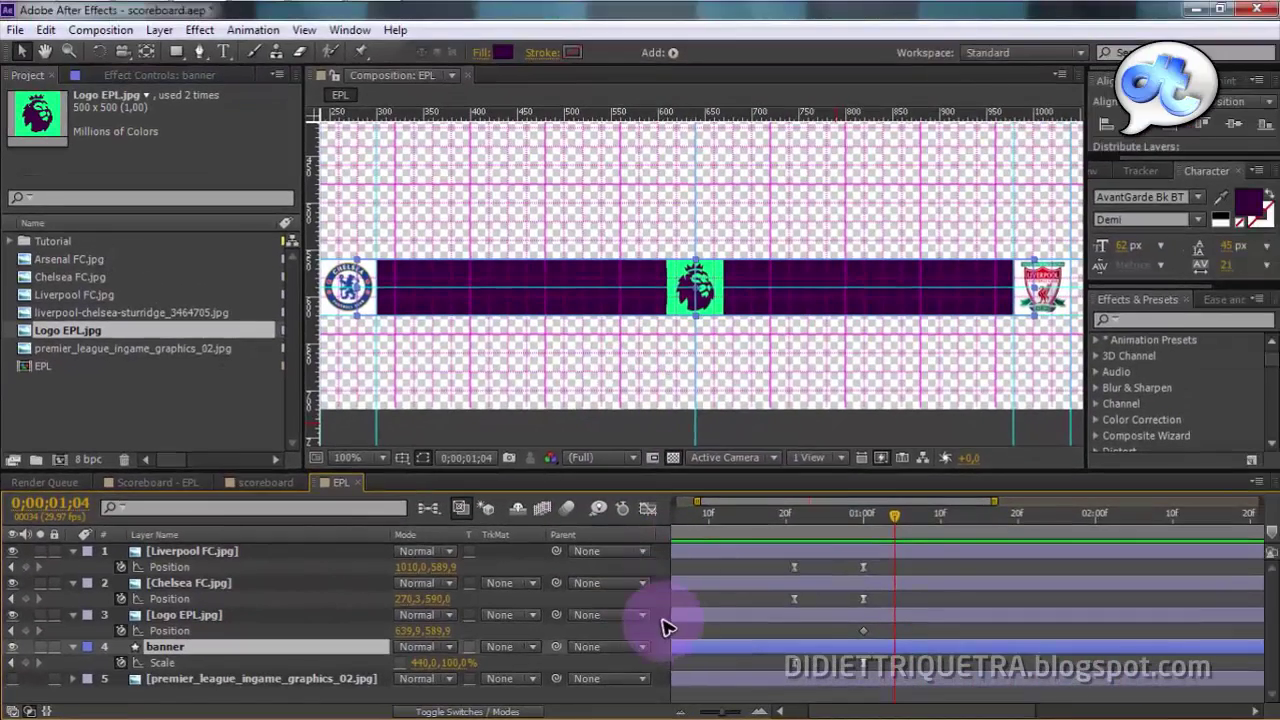
pyautogui.rightClick(667, 627)
pyautogui.moveTo(800, 419)
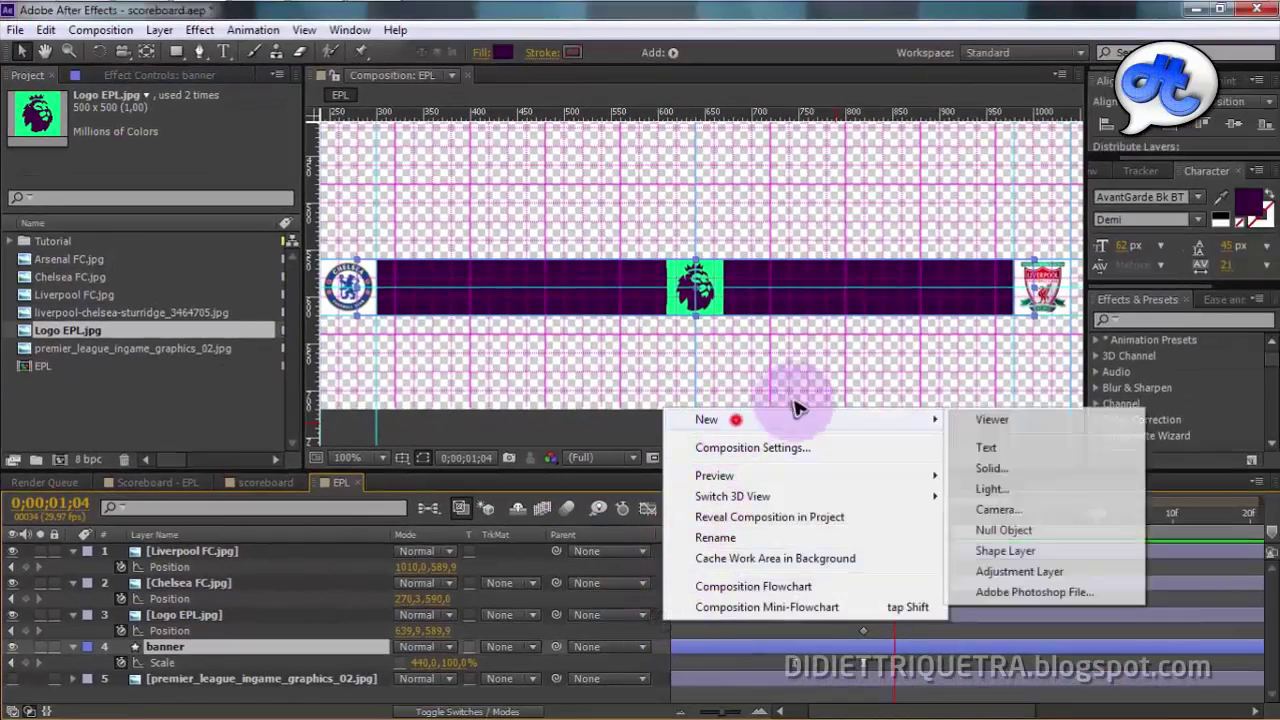
pyautogui.click(986, 447)
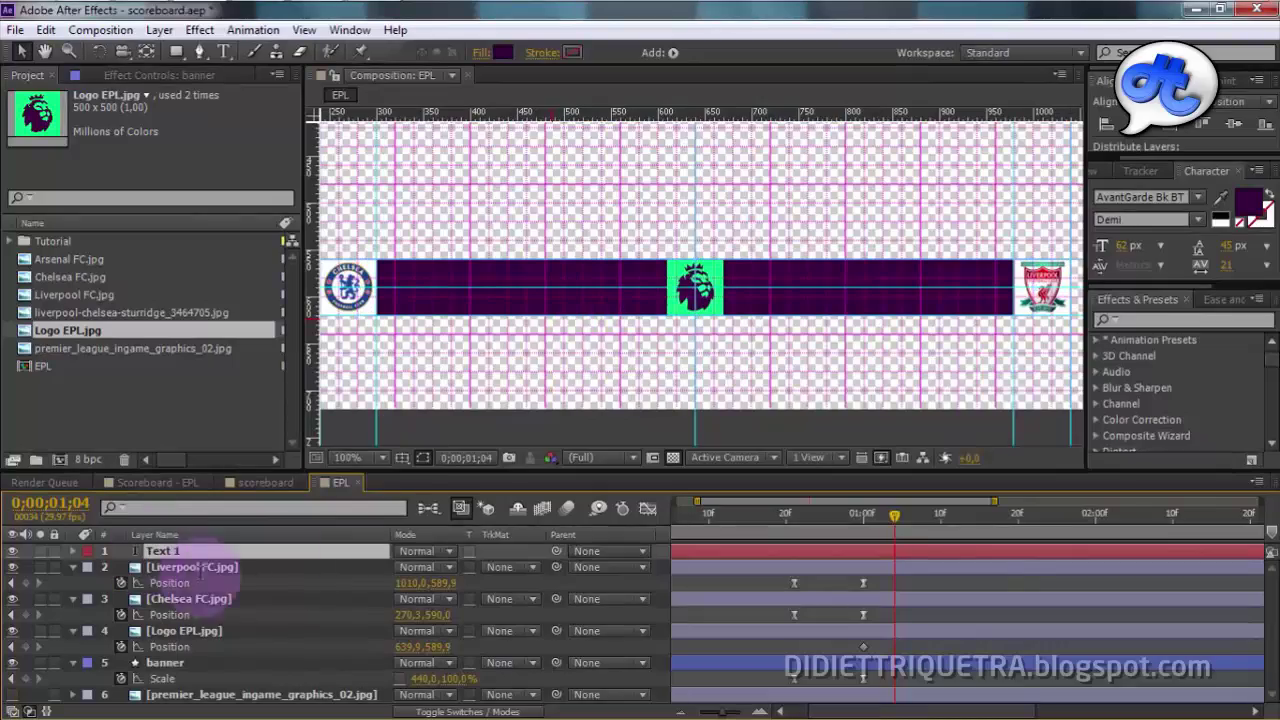
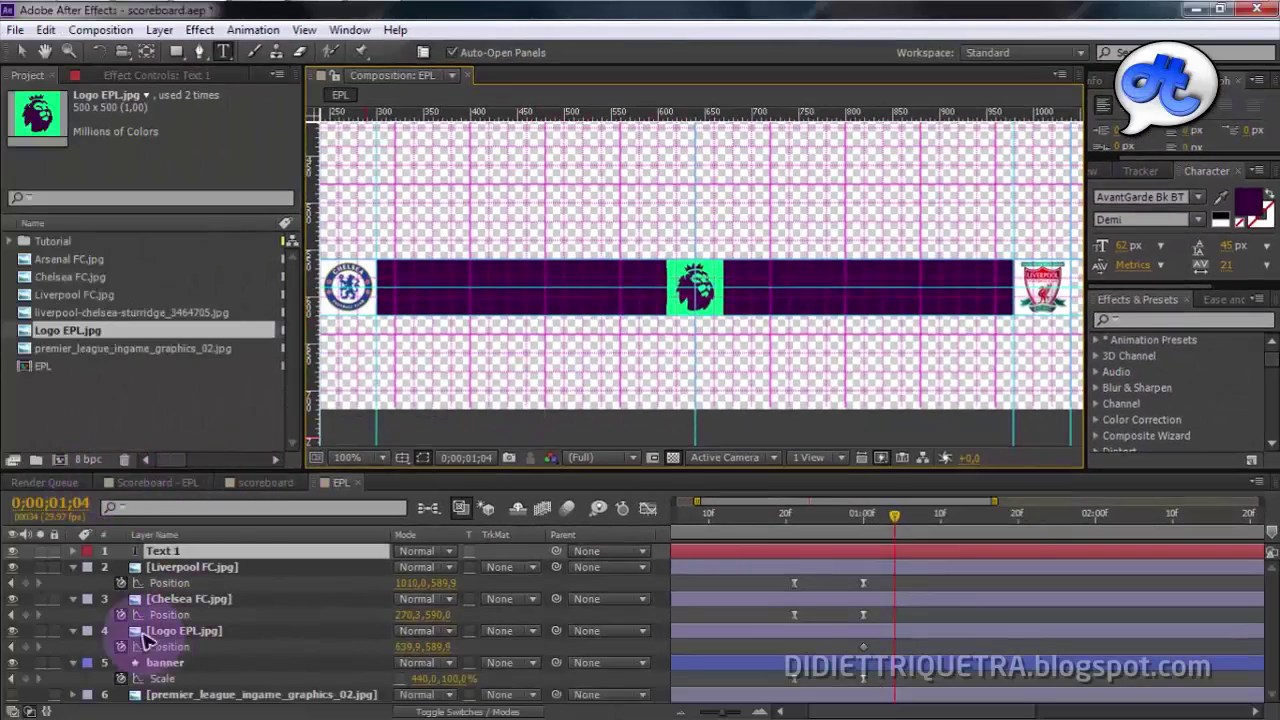
pyautogui.click(13, 694)
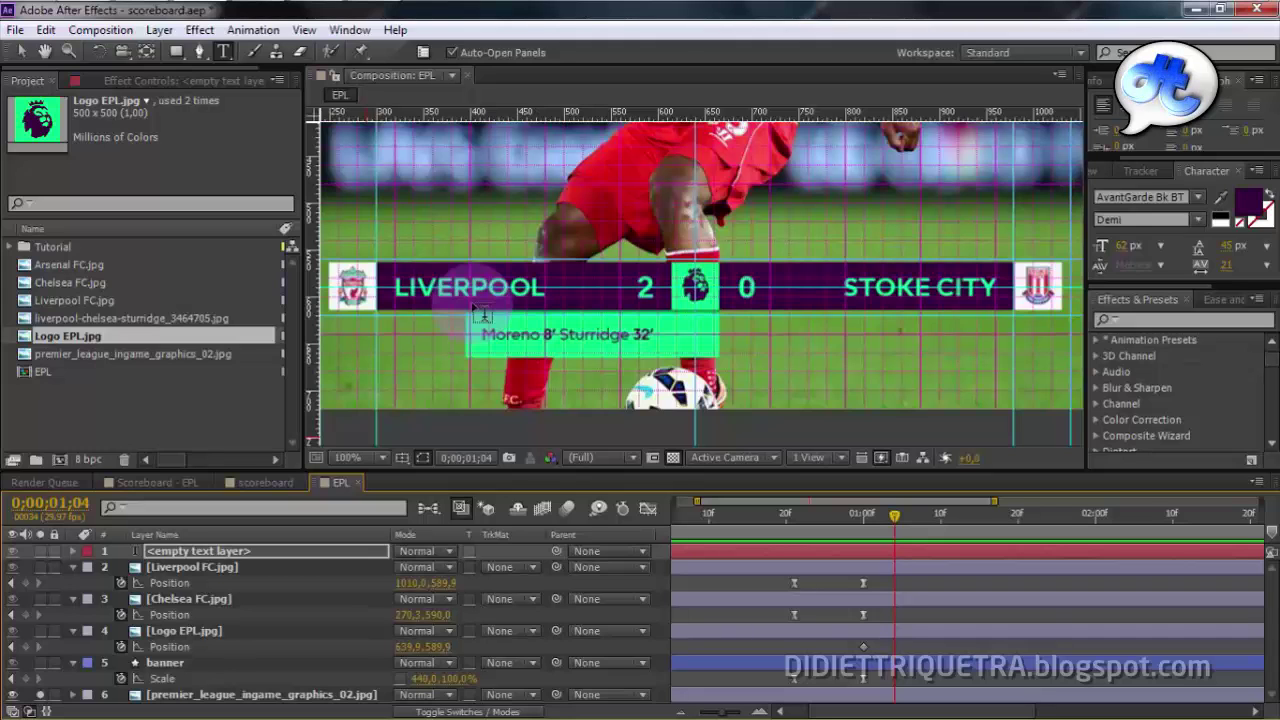
pyautogui.click(12, 695)
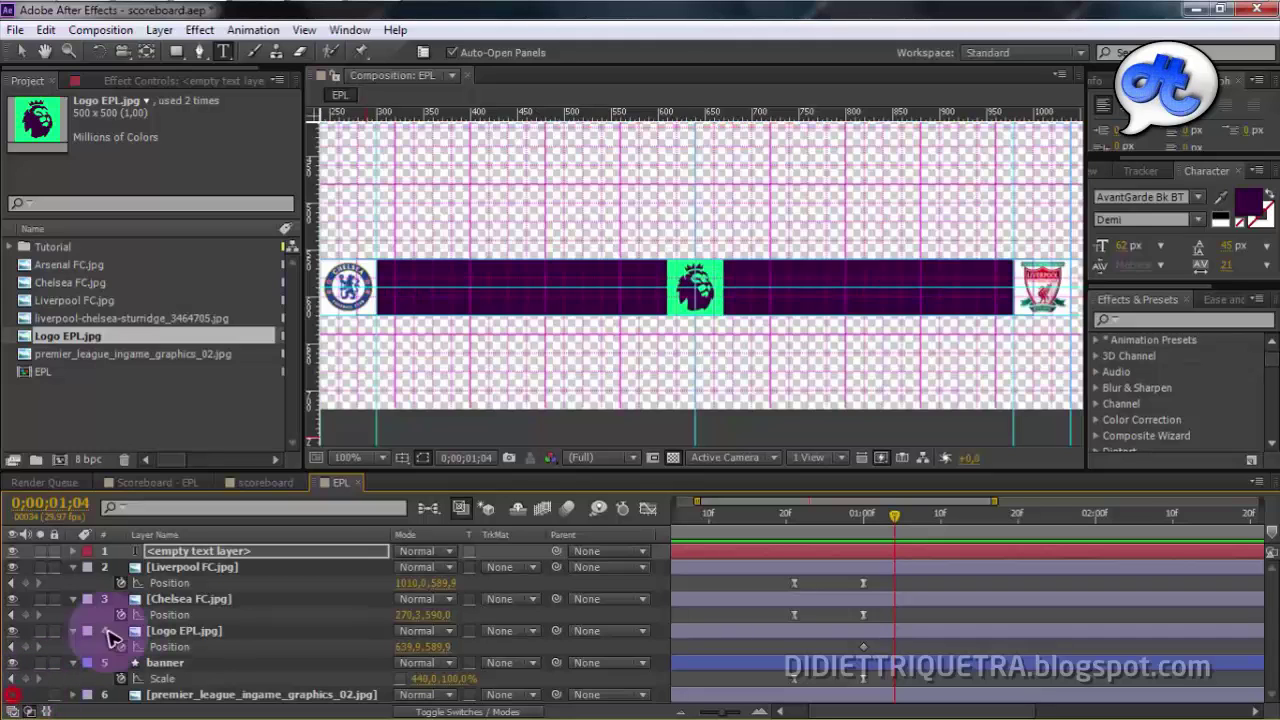
pyautogui.click(606, 283)
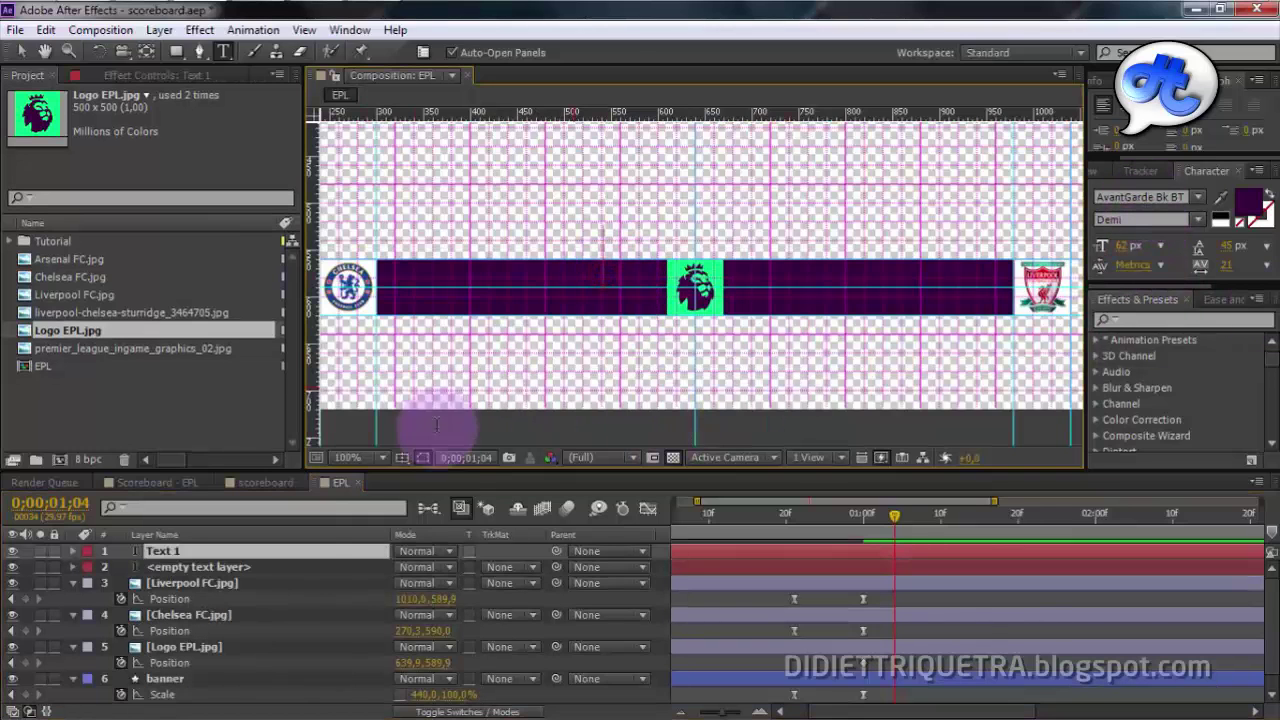
pyautogui.click(302, 567)
pyautogui.press('Delete')
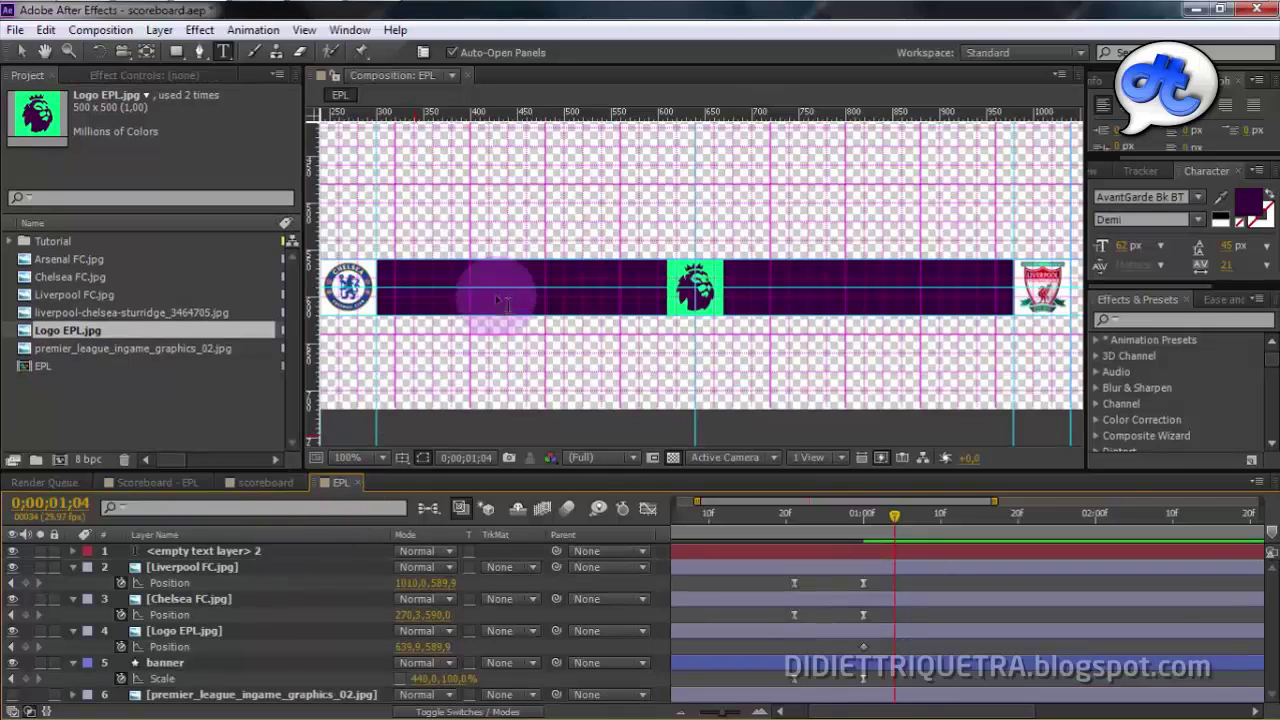
pyautogui.click(222, 552)
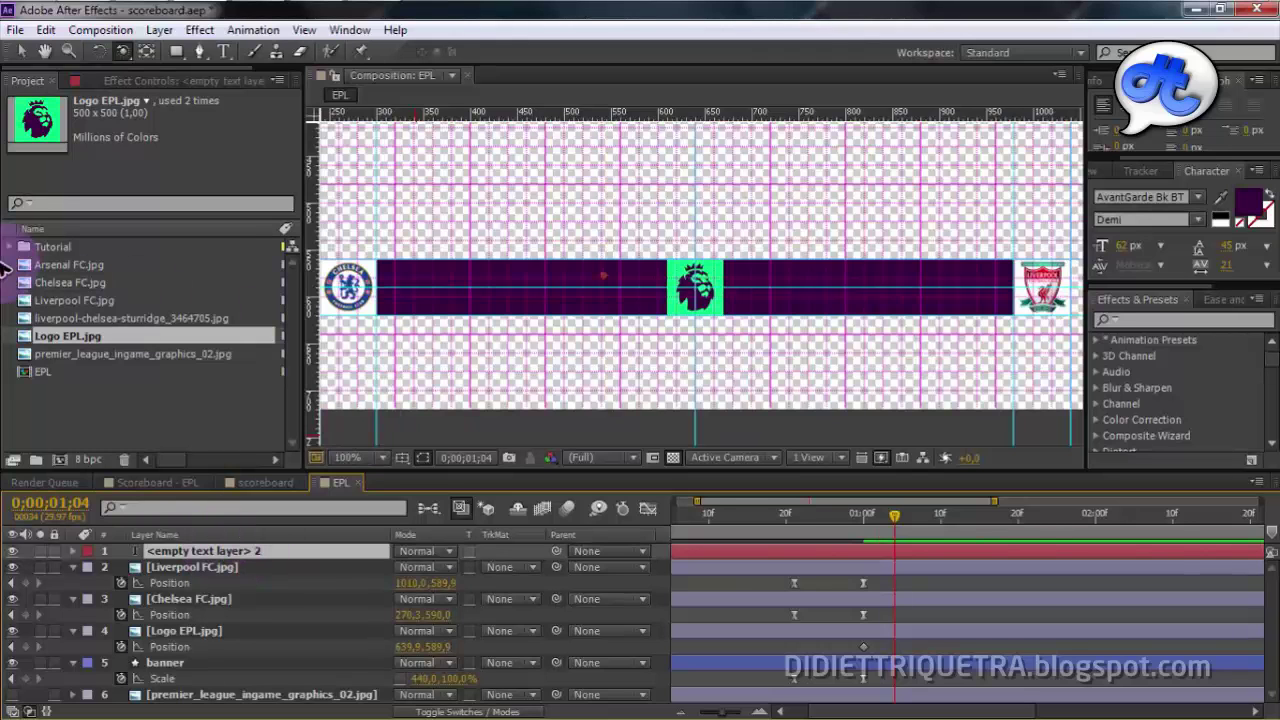
pyautogui.click(24, 52)
pyautogui.scroll(-2, 572, 181)
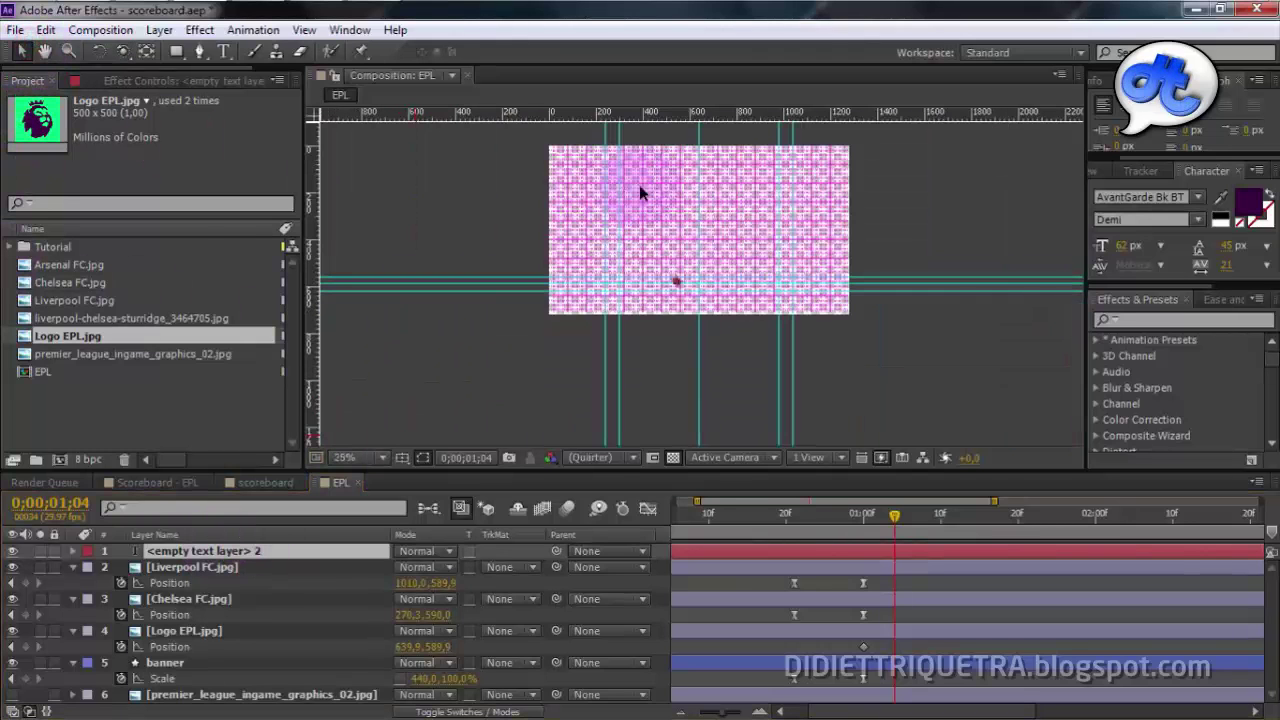
pyautogui.press('/')
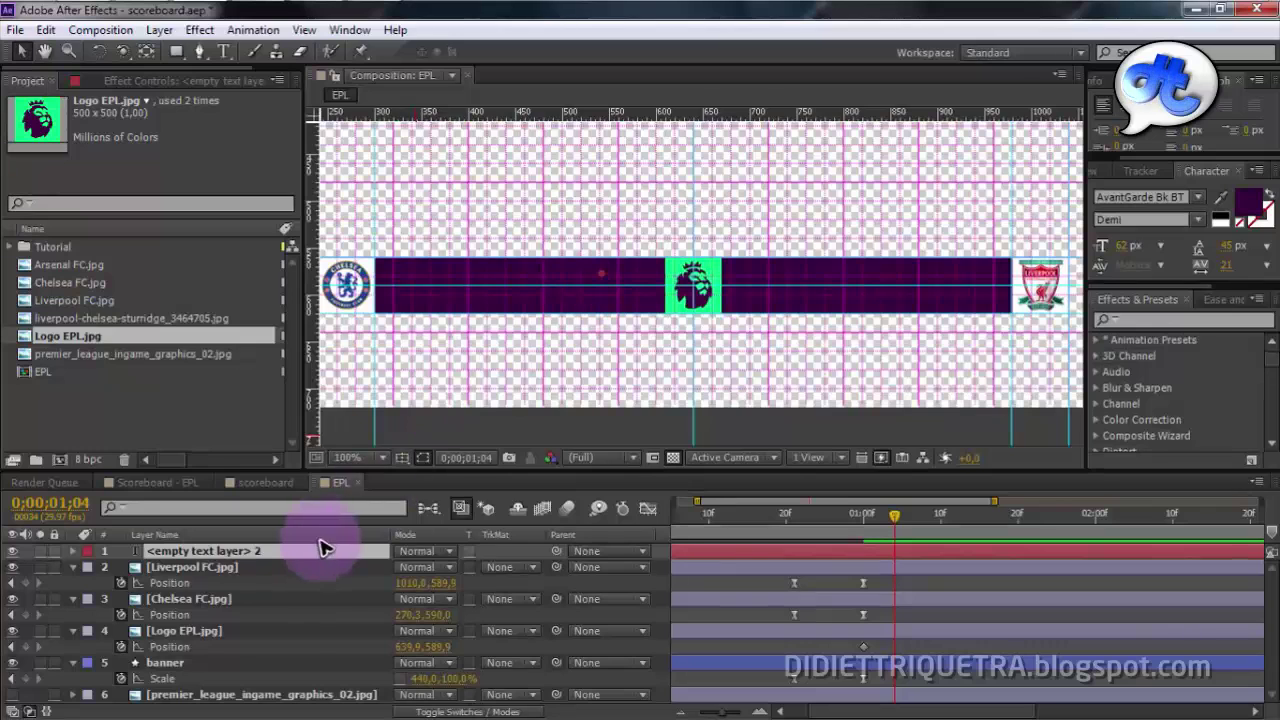
pyautogui.click(316, 553)
pyautogui.press('Delete')
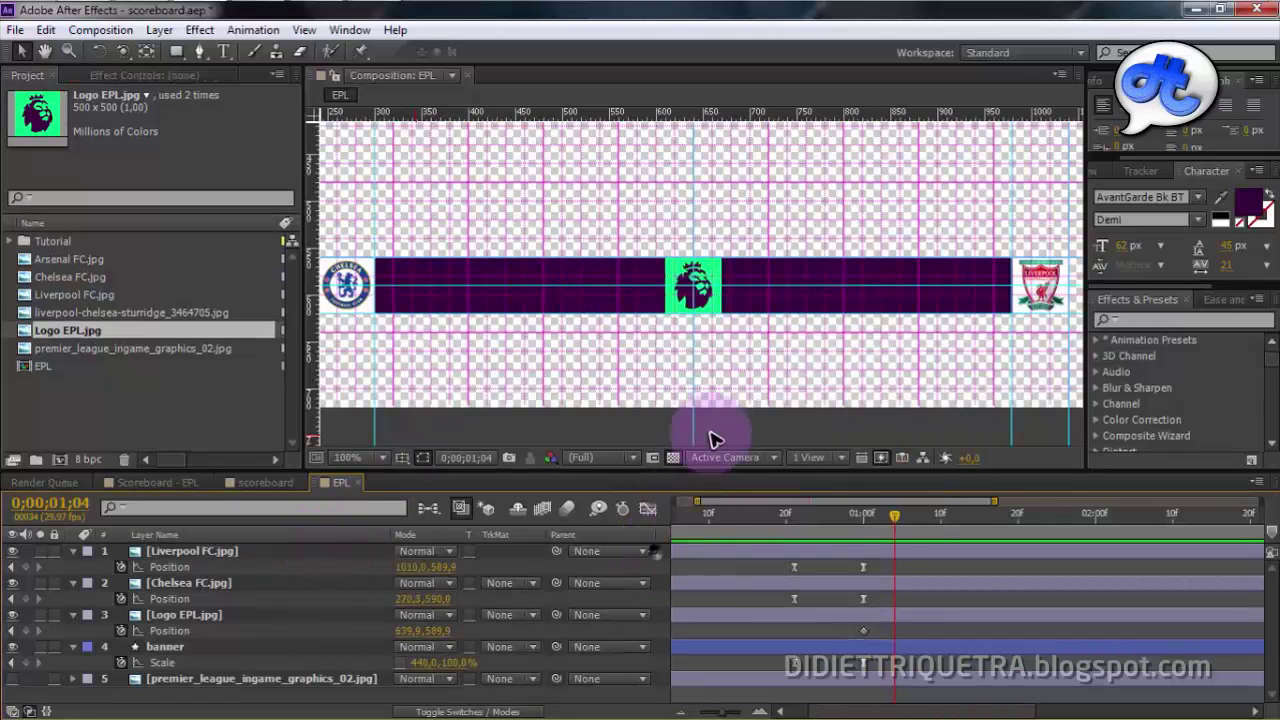
# Create a text layer reading CHELASEA and place it just above the section of the banner beside the Chelsea logo.
pyautogui.rightClick(658, 343)
pyautogui.moveTo(740, 351)
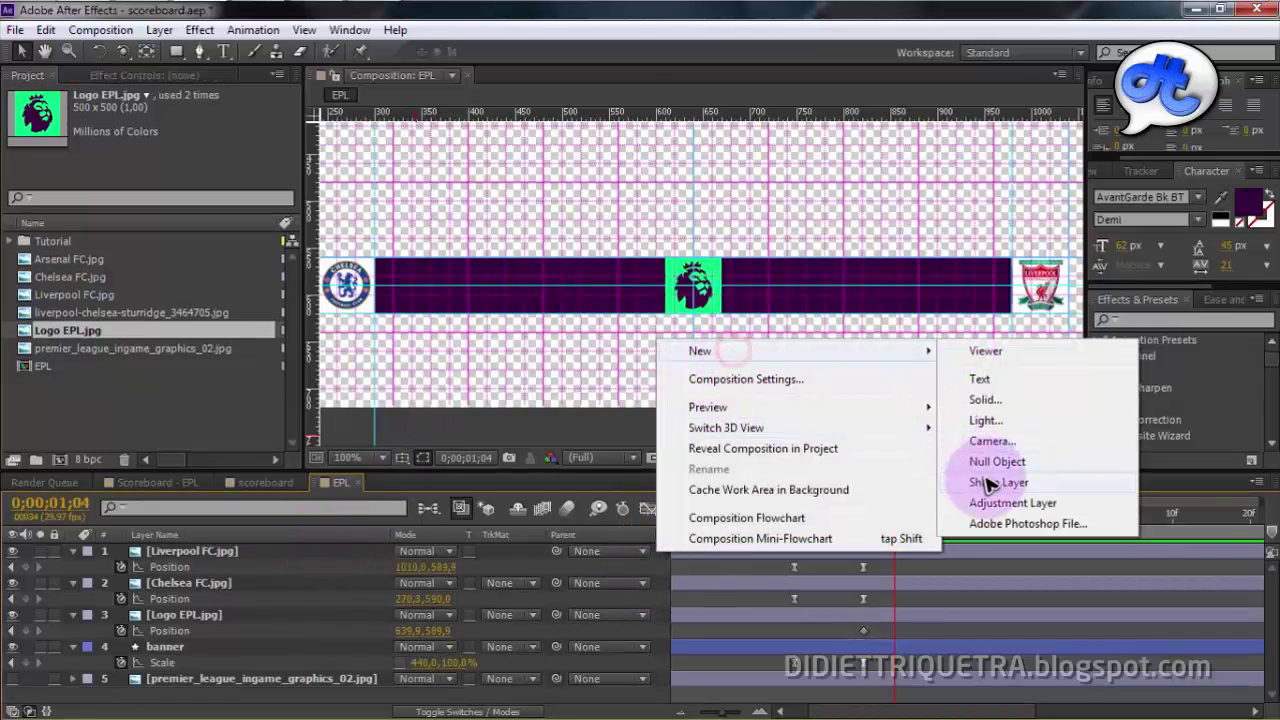
pyautogui.click(985, 379)
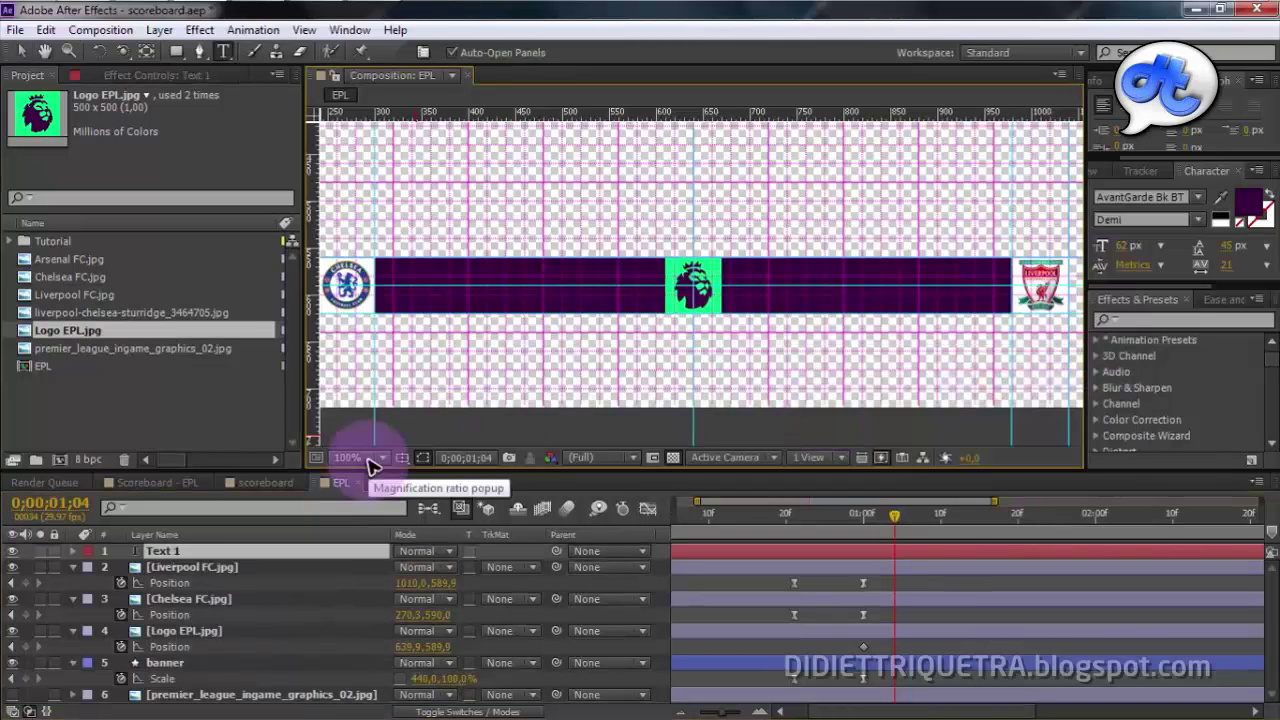
pyautogui.click(368, 552)
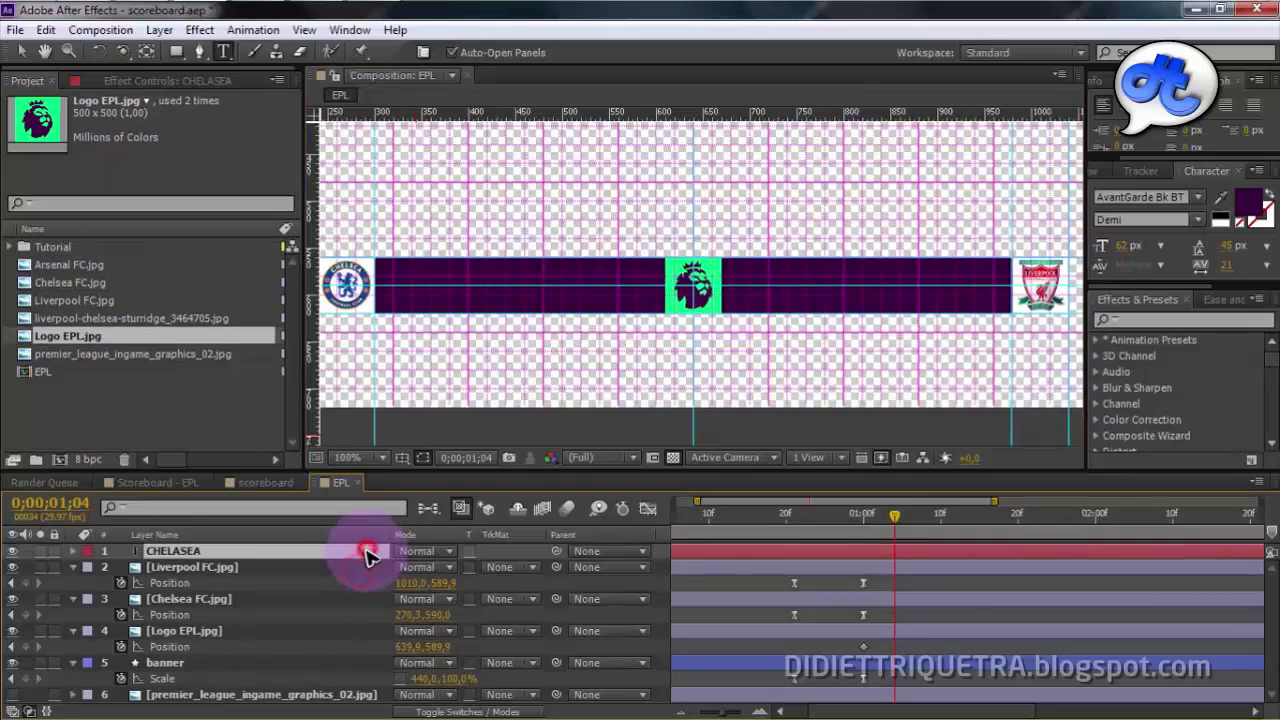
pyautogui.scroll(-1, 724, 295)
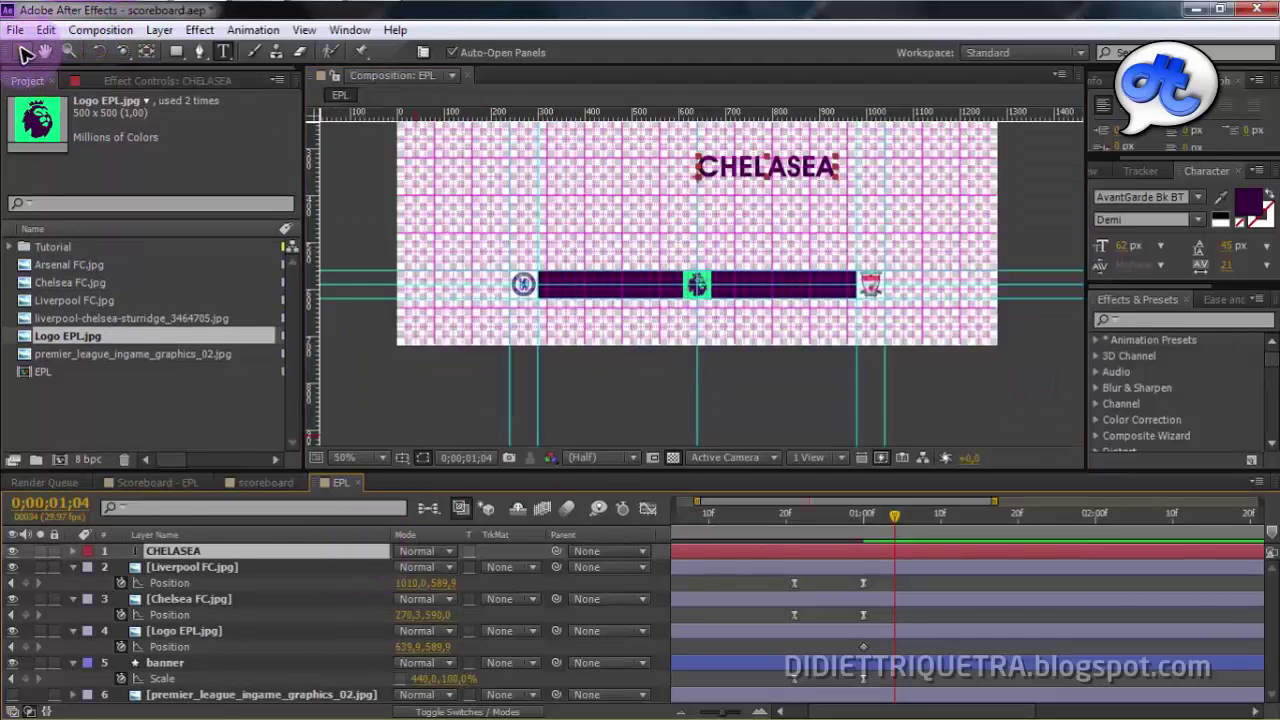
pyautogui.click(25, 53)
pyautogui.moveTo(785, 171); pyautogui.dragTo(648, 237)
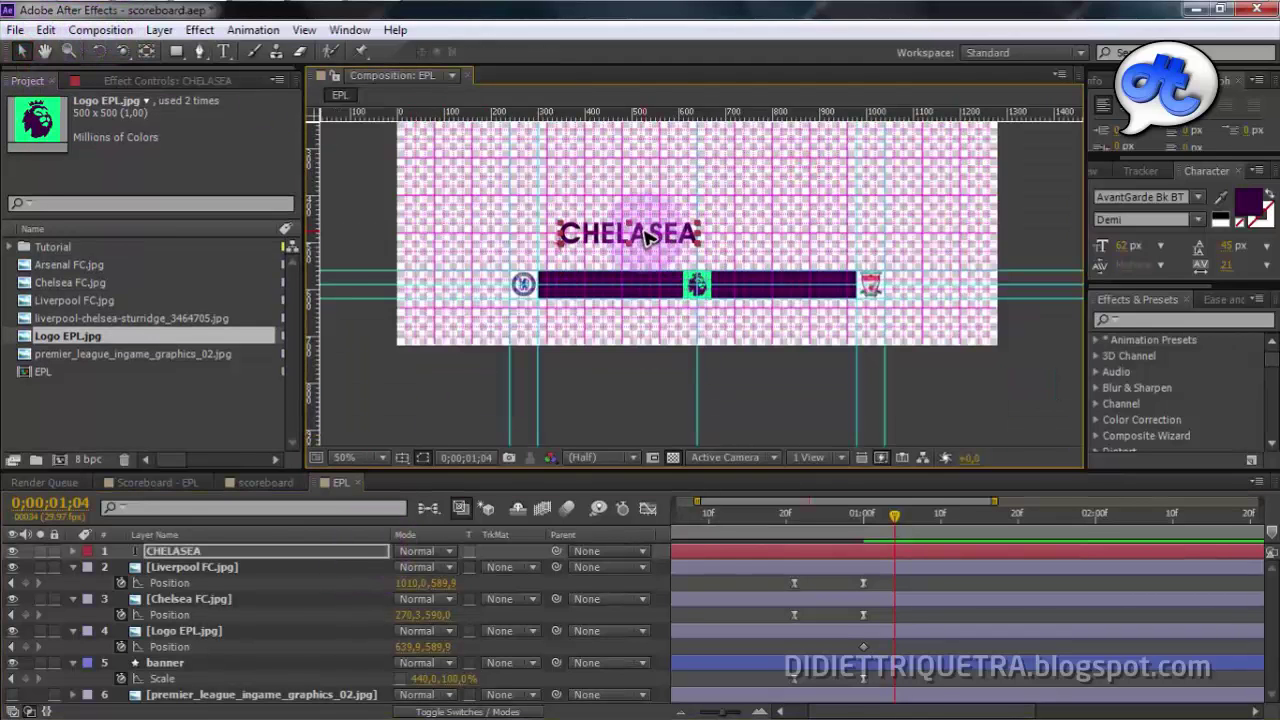
# Correct the team name text to CHELSEA by removing the extra A.
pyautogui.press('.')
pyautogui.press('.')
pyautogui.doubleClick(575, 182)
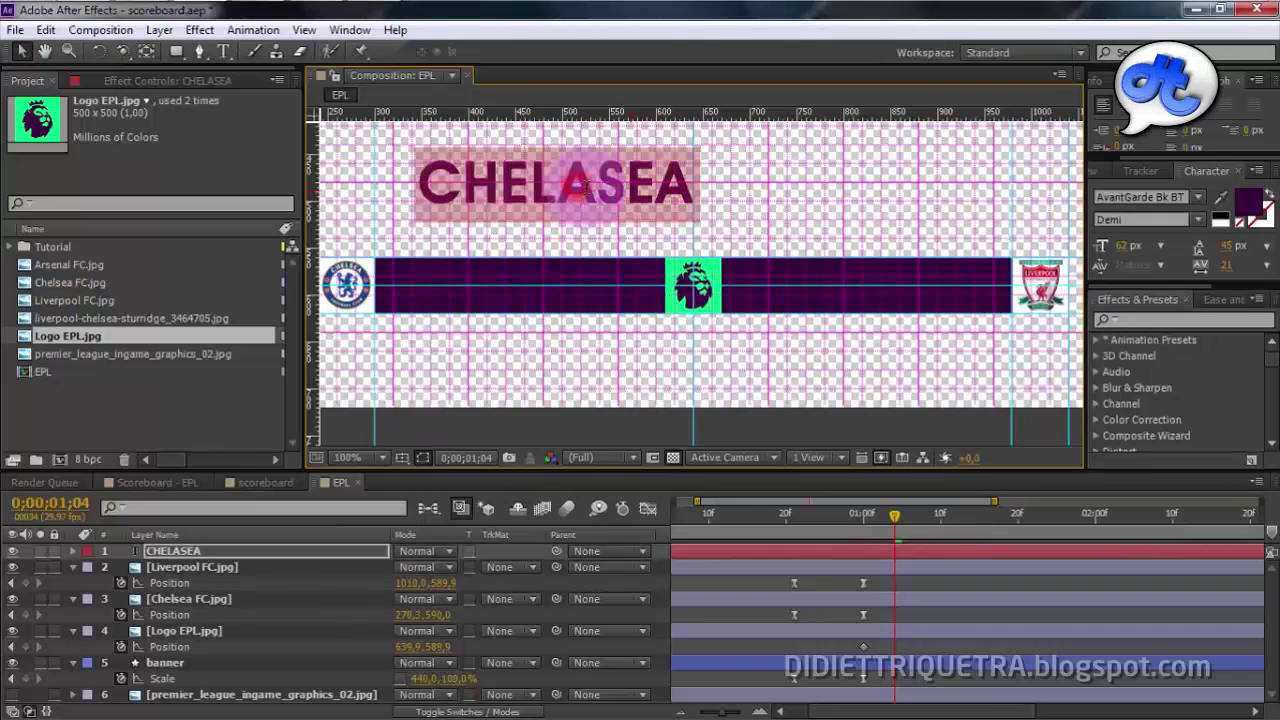
pyautogui.click(590, 187)
pyautogui.press('BackSpace')
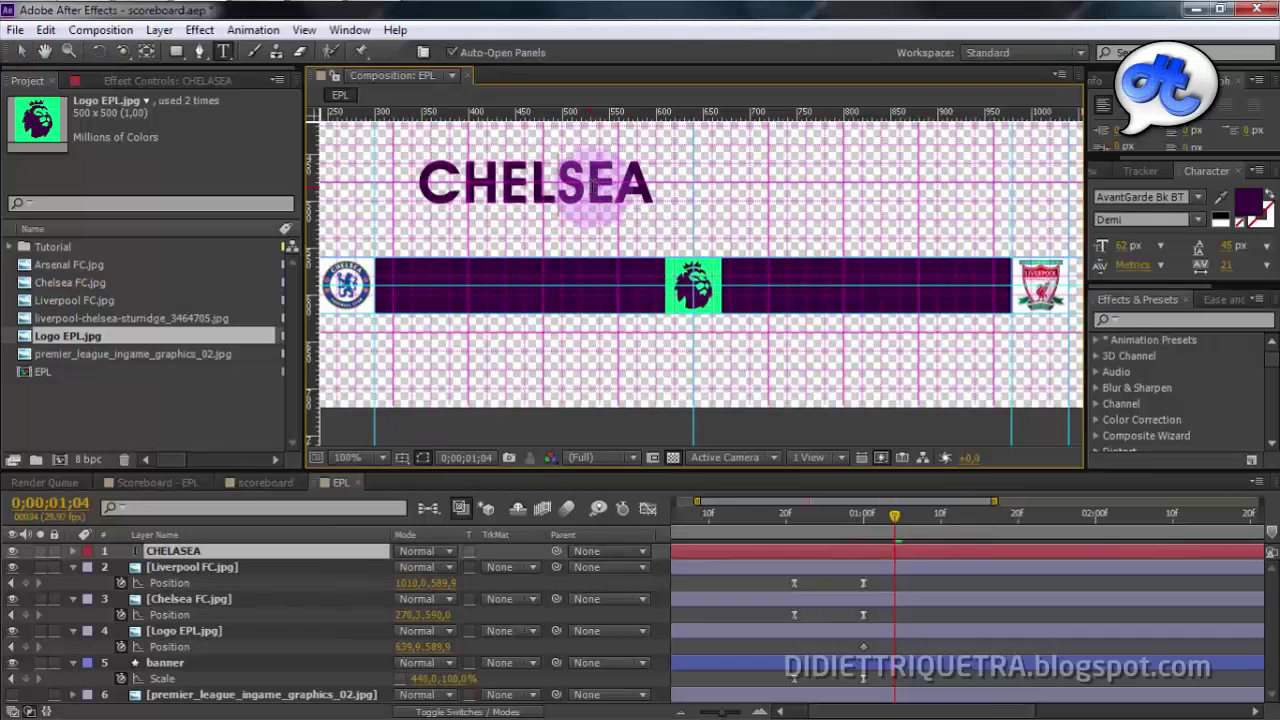
pyautogui.click(30, 55)
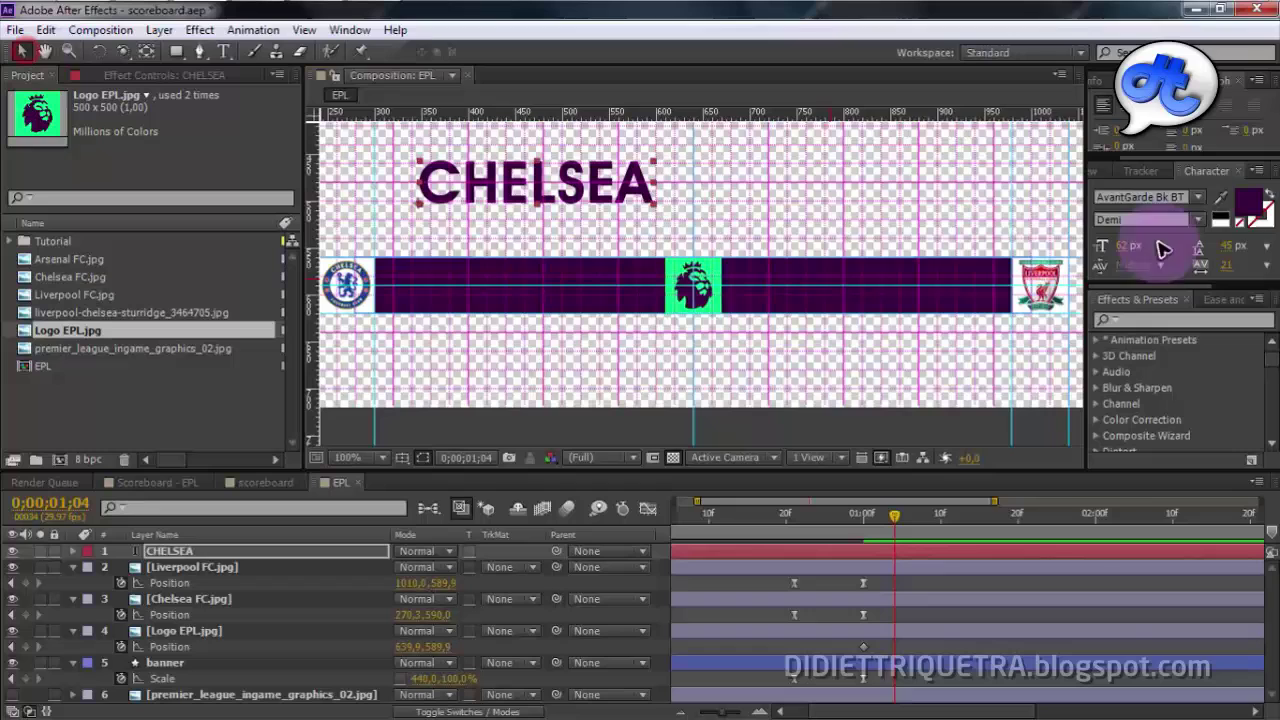
# Set the CHELSEA text fill to green 00FF87, sampled from the EPL logo background.
pyautogui.click(1246, 199)
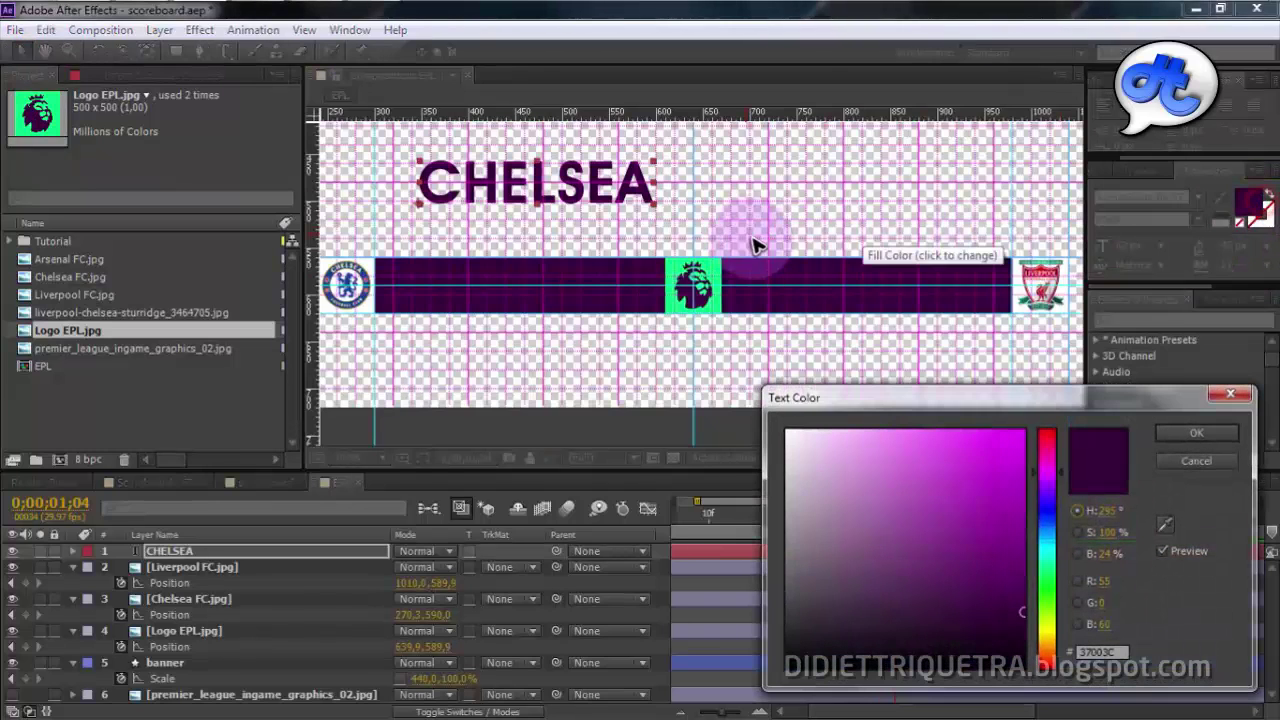
pyautogui.click(1161, 529)
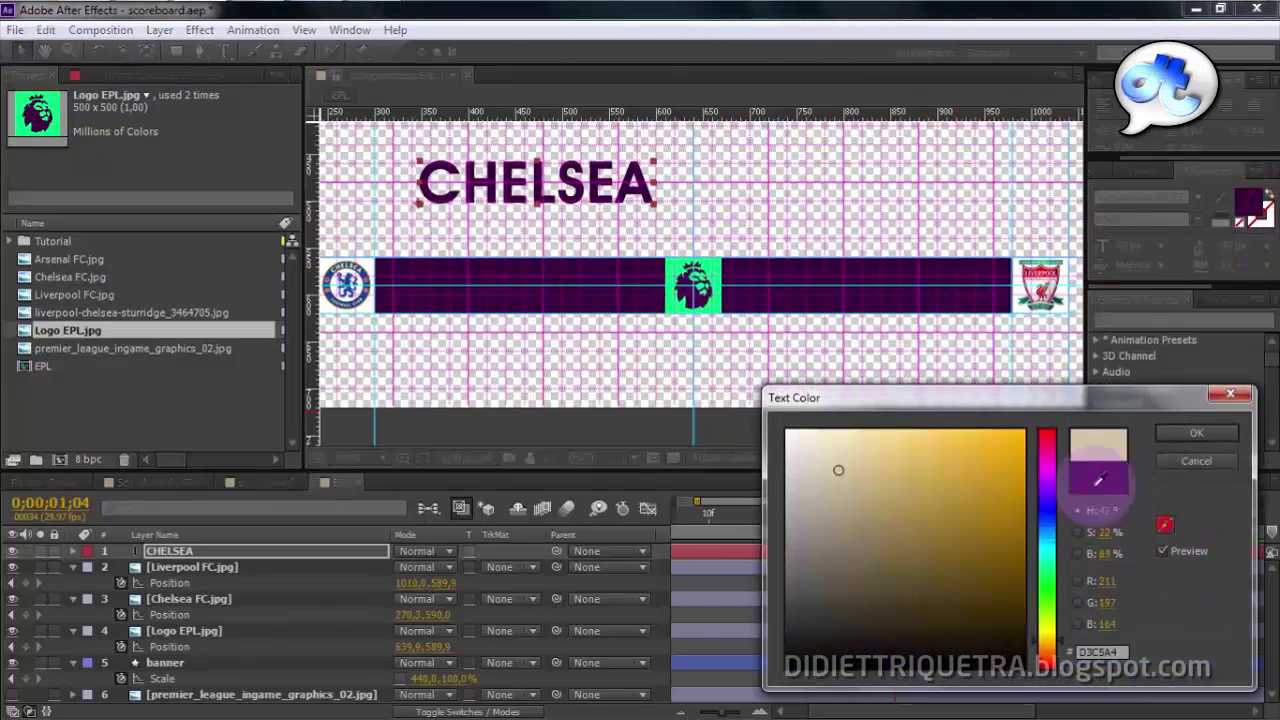
pyautogui.click(714, 257)
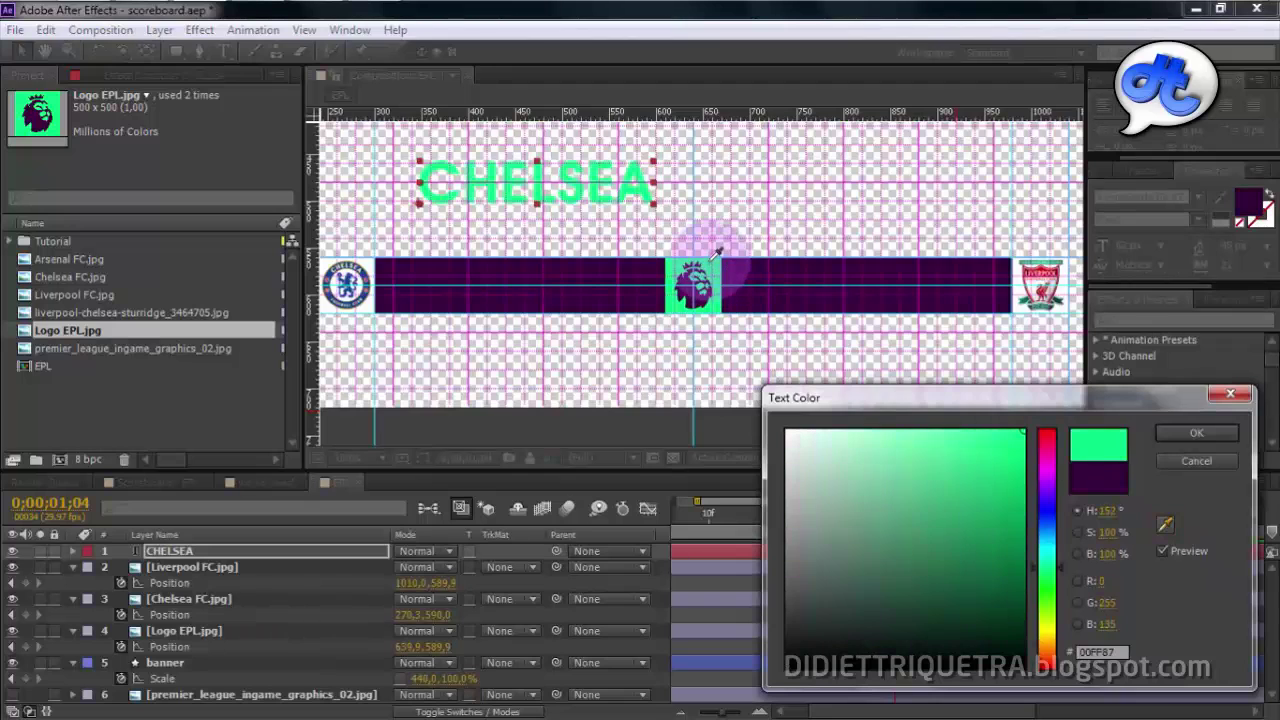
pyautogui.click(1197, 433)
# Move the CHELSEA text onto the purple banner, vertically centred and just beside the Chelsea logo.
pyautogui.moveTo(641, 186); pyautogui.dragTo(631, 258)
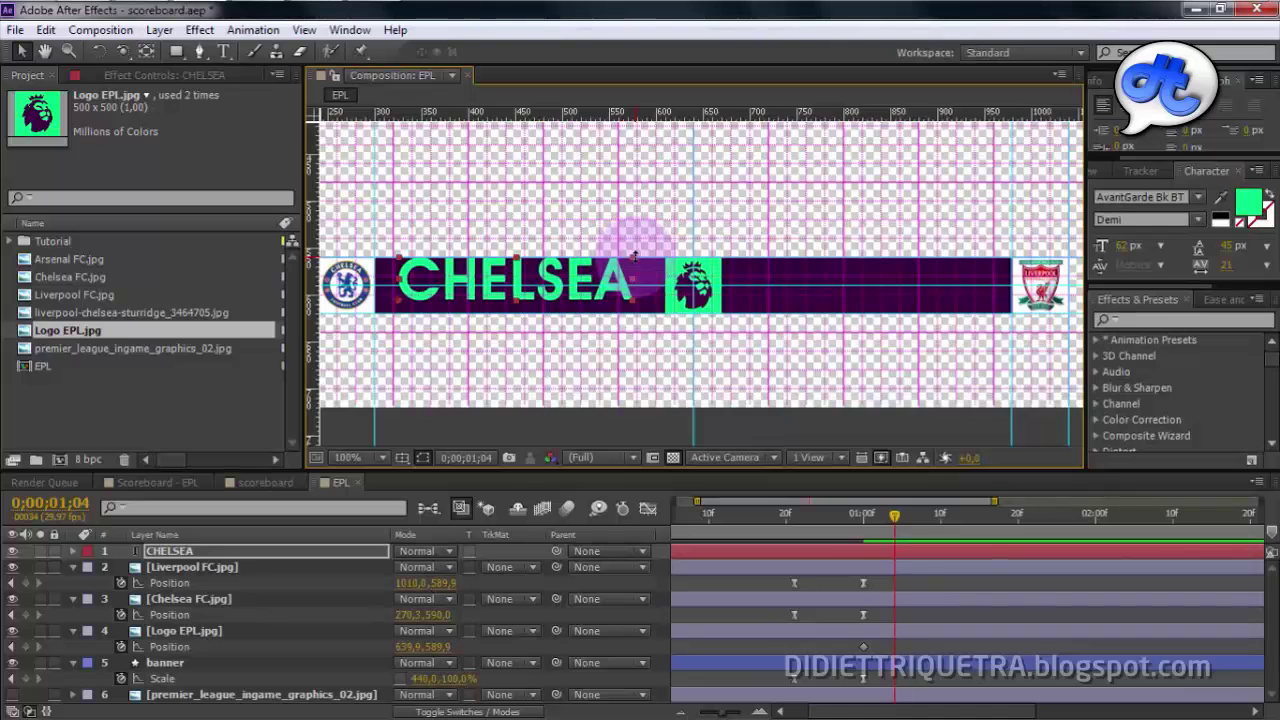
pyautogui.click(640, 300)
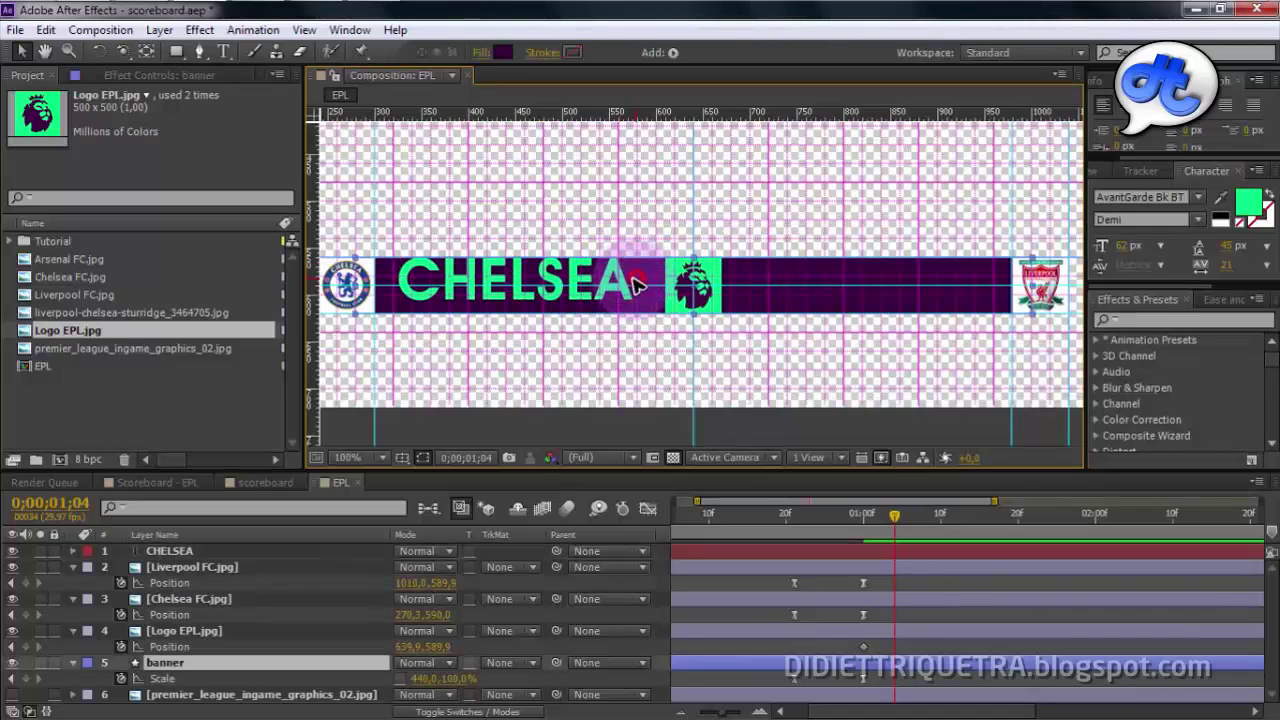
pyautogui.press('.')
pyautogui.click(245, 554)
pyautogui.moveTo(563, 317); pyautogui.dragTo(360, 289)
pyautogui.moveTo(426, 331); pyautogui.dragTo(914, 362)
pyautogui.hotkey('ctrl', 'z')
pyautogui.moveTo(331, 315); pyautogui.dragTo(790, 310)
pyautogui.click(814, 403)
pyautogui.click(308, 554)
pyautogui.hotkey('shift', 'Left')
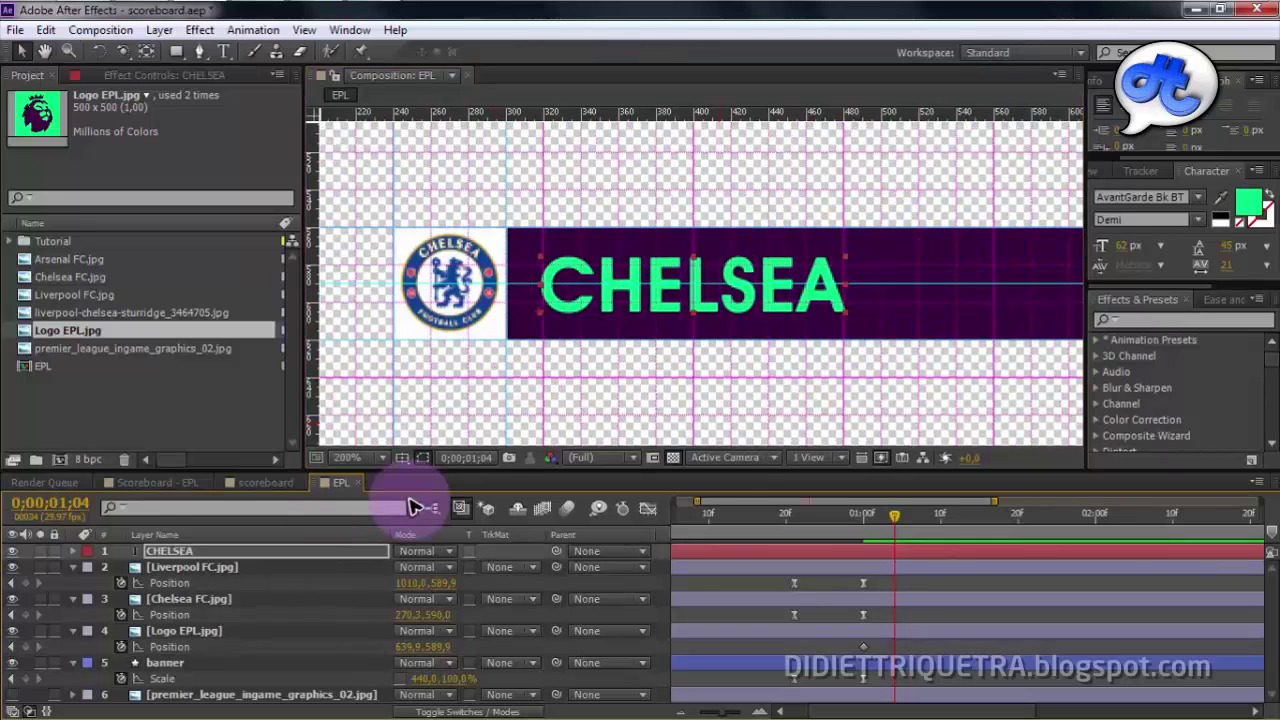
# Nudge the CHELSEA text so its left edge aligns with the grid line at 320 px.
pyautogui.hotkey('shift', 'Right')
pyautogui.hotkey('shift', 'Left')
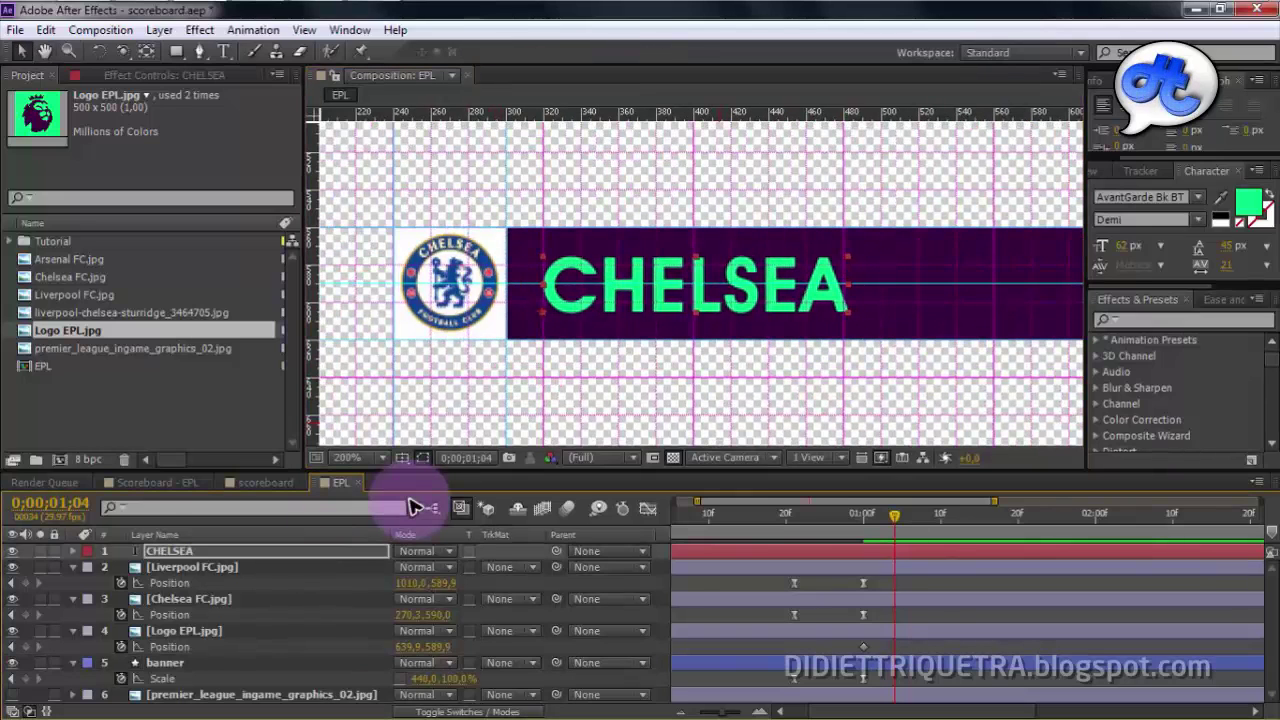
pyautogui.press('.')
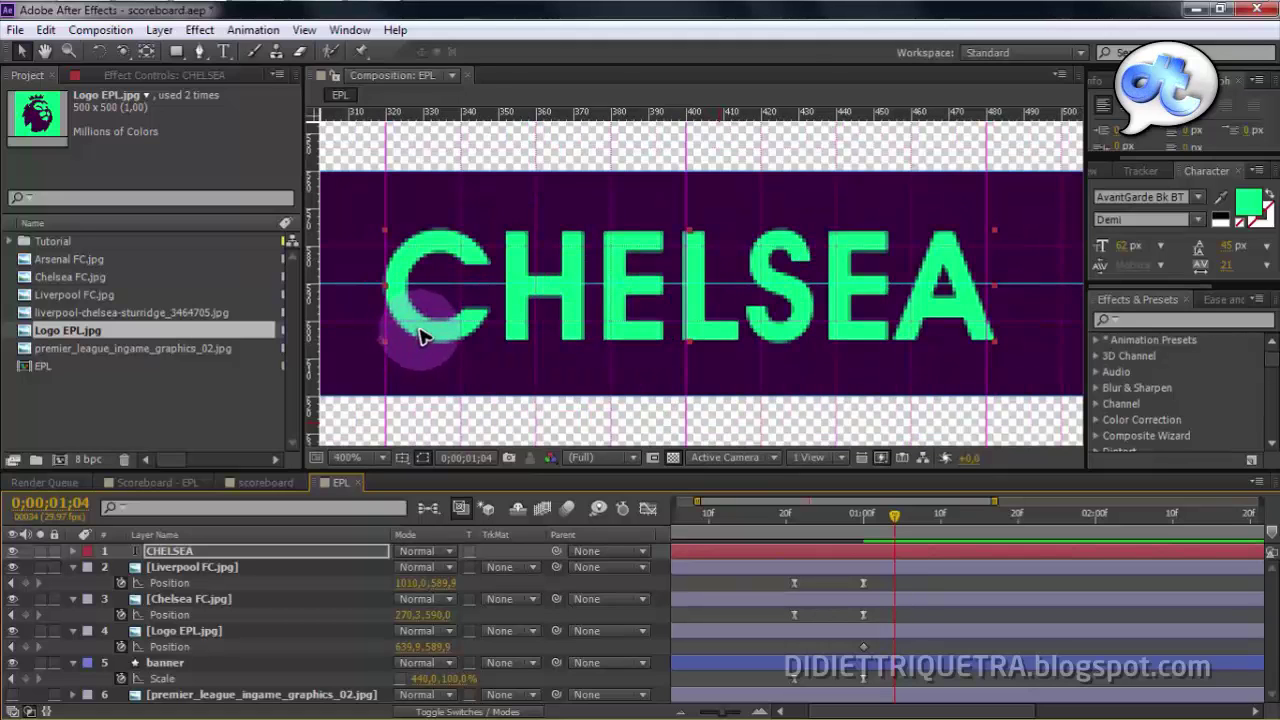
pyautogui.scroll(-2, 612, 308)
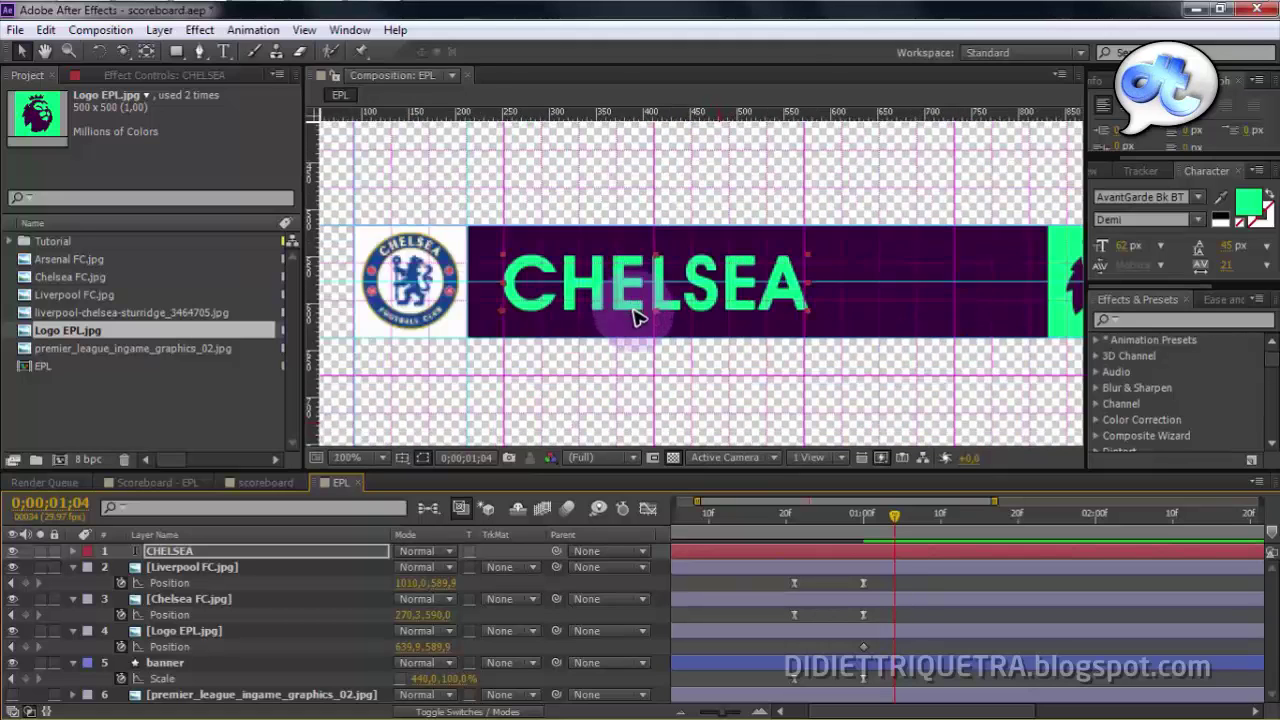
# Duplicate the CHELSEA text layer and move the copy to the banner's far end, beside the Liverpool crest.
pyautogui.press('space')
pyautogui.moveTo(796, 352); pyautogui.dragTo(552, 340)
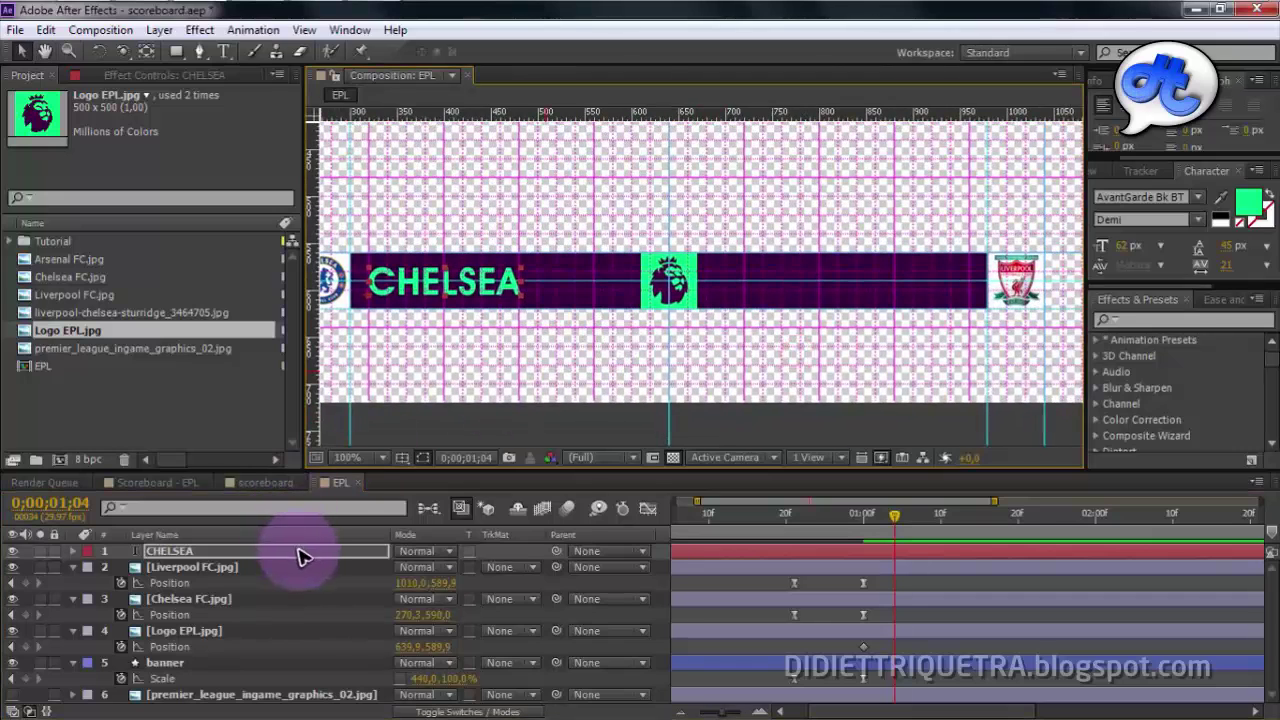
pyautogui.click(300, 551)
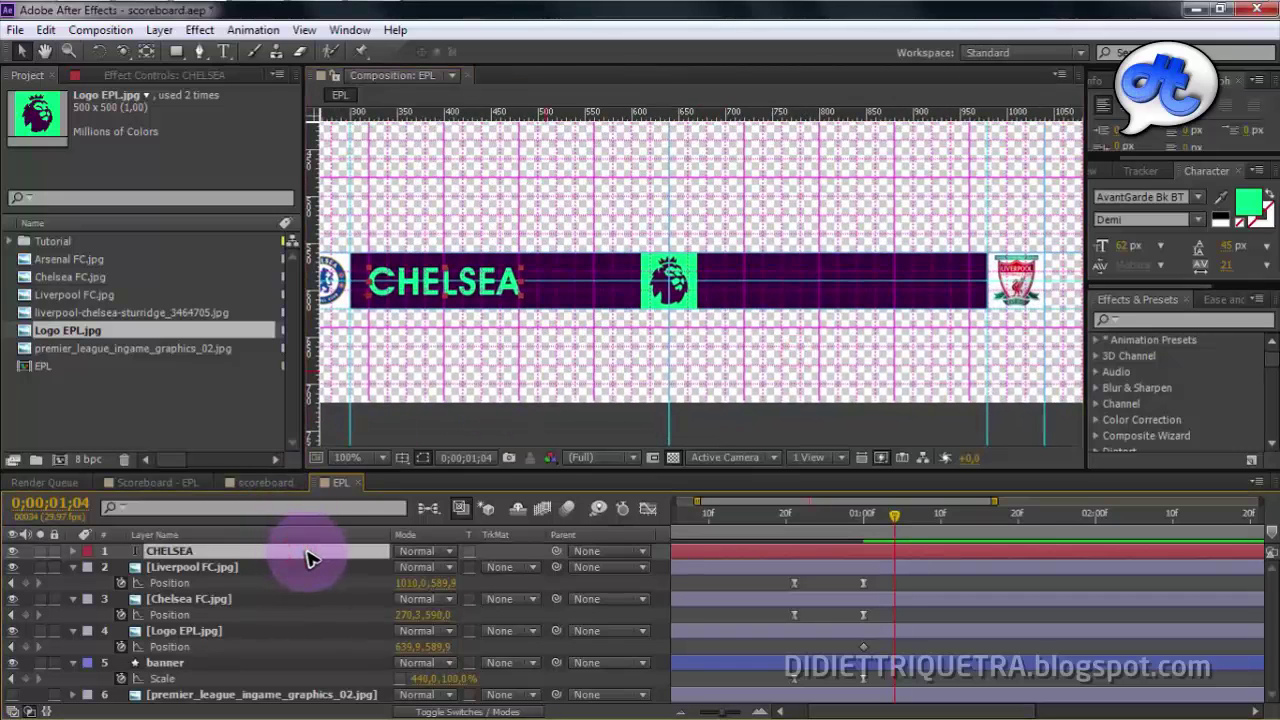
pyautogui.hotkey('ctrl', 'd')
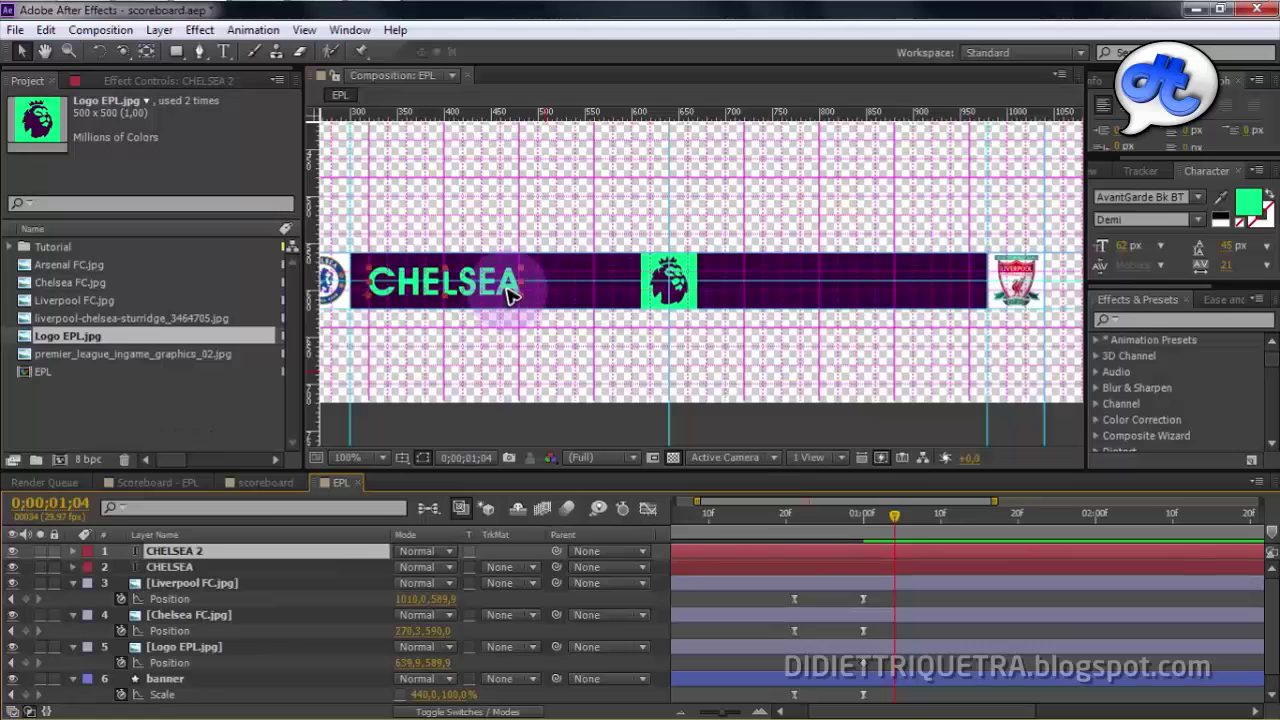
pyautogui.moveTo(552, 287); pyautogui.dragTo(957, 313)
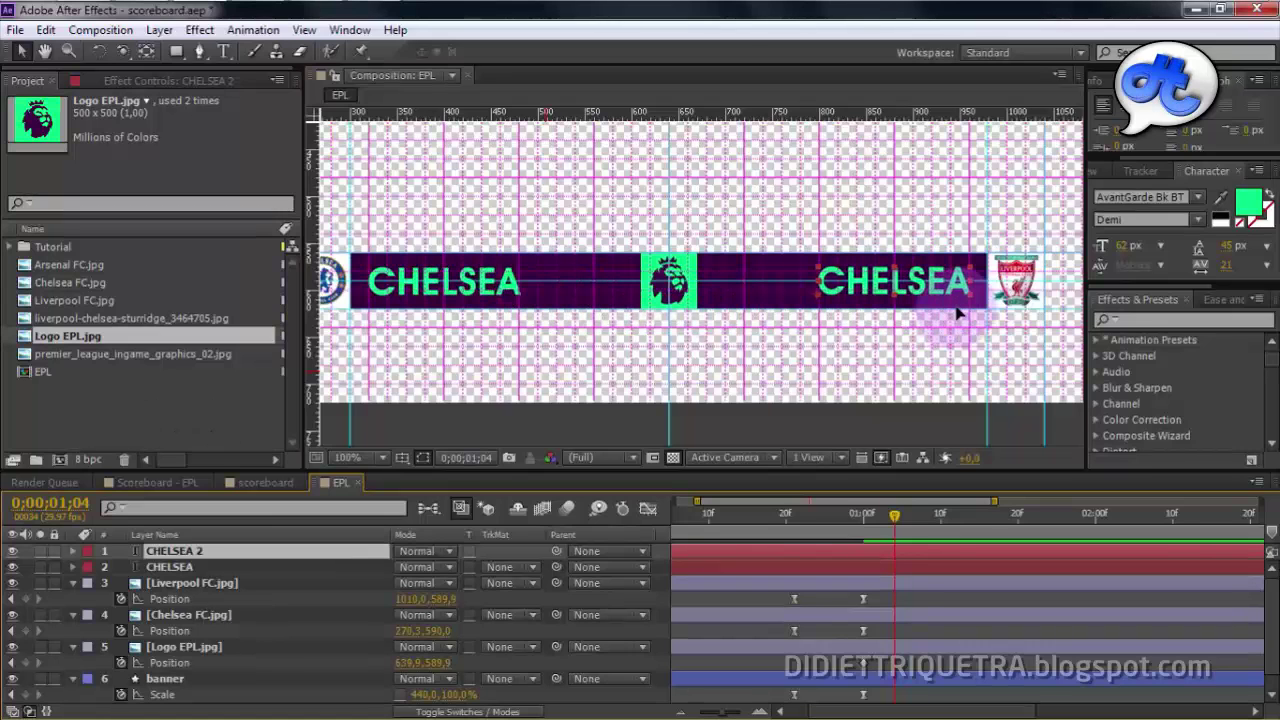
# Change the duplicated team name to LIVERPOOL.
pyautogui.doubleClick(828, 292)
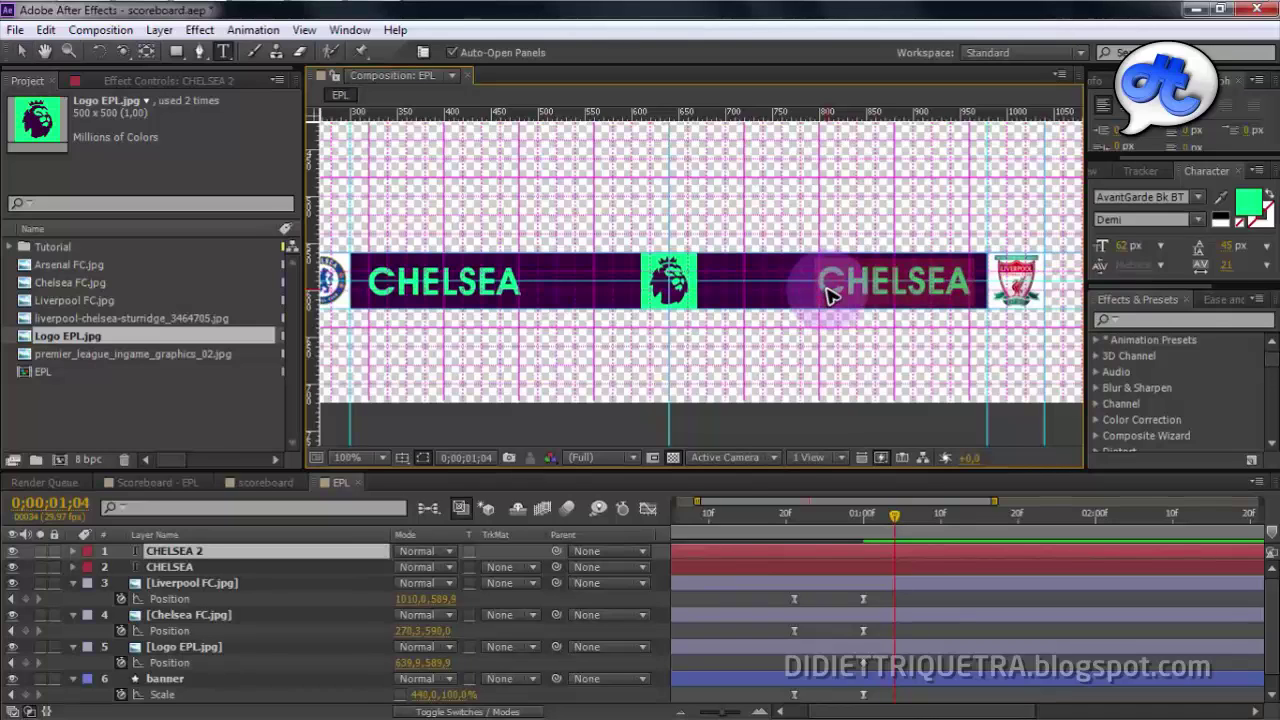
pyautogui.write('li')
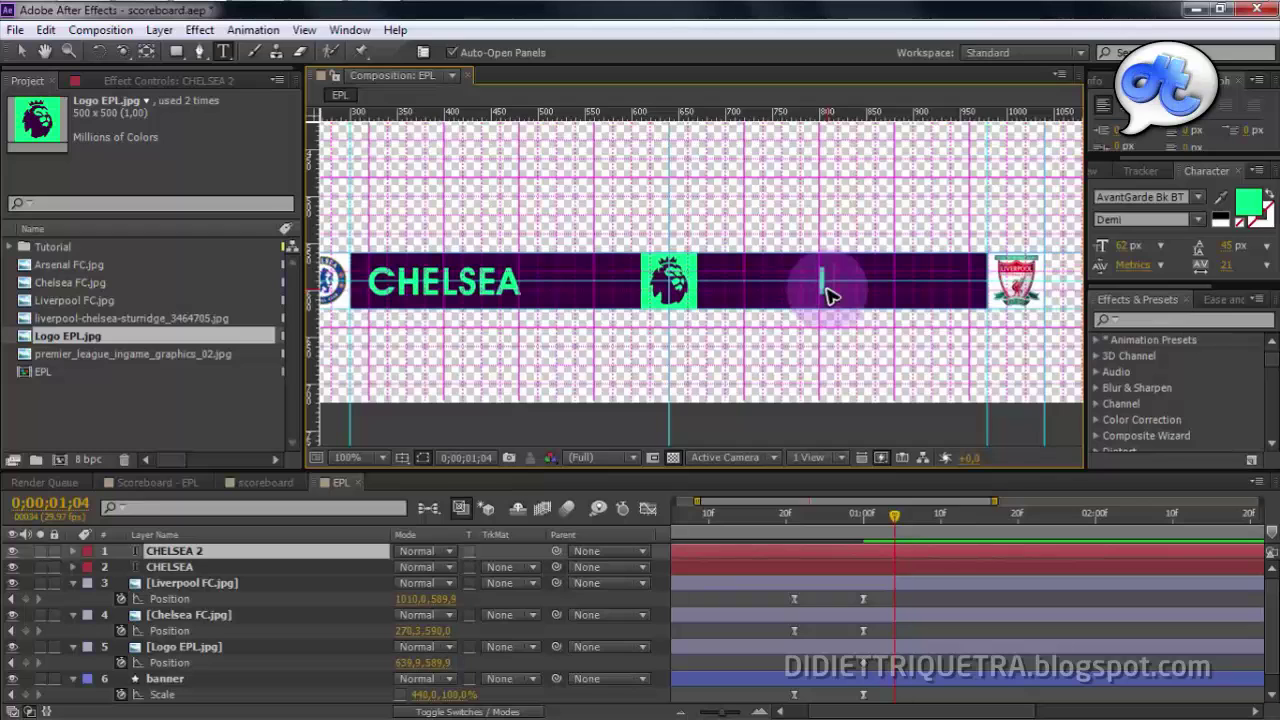
pyautogui.write('LIVERPOOL')
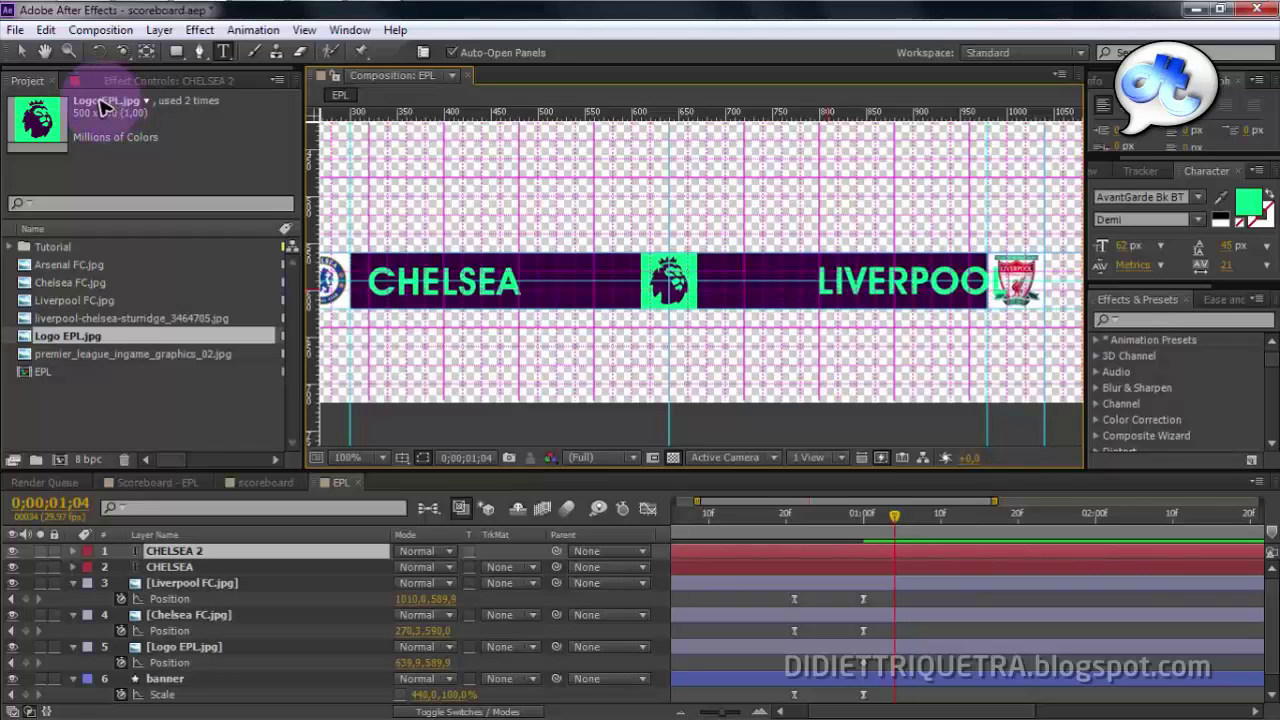
pyautogui.click(22, 51)
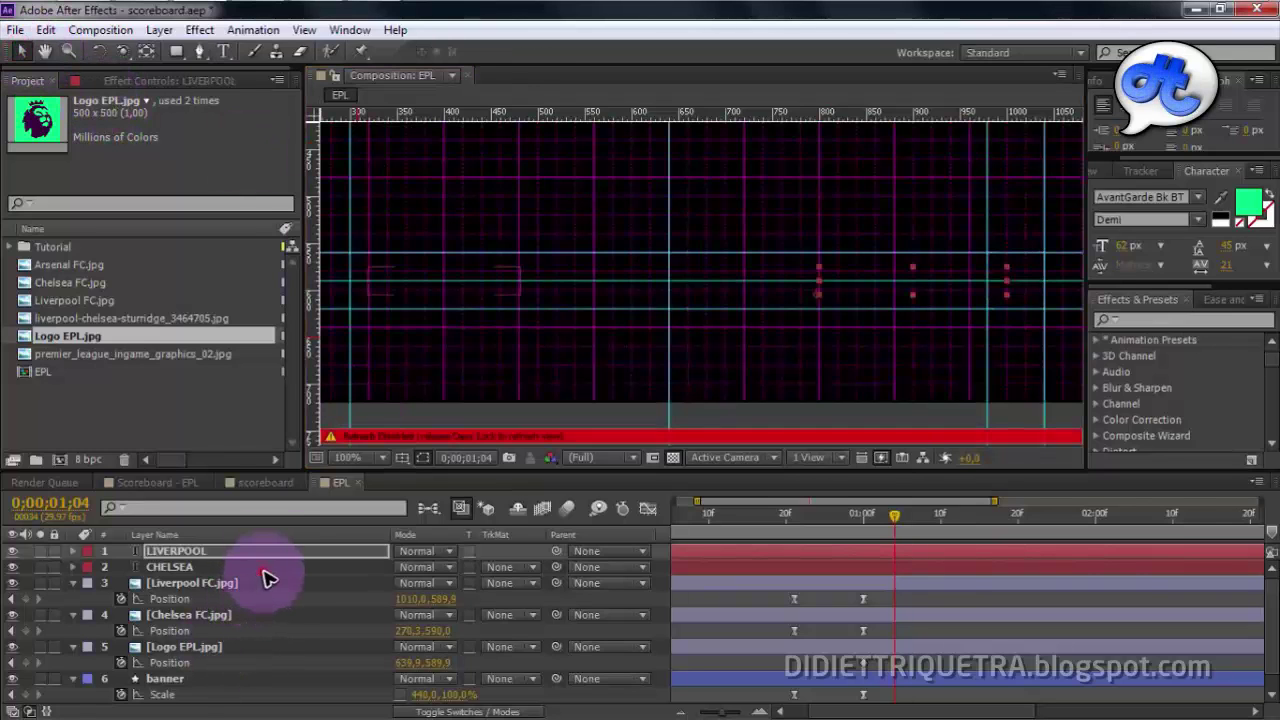
# Right-align the LIVERPOOL text and move it so its right edge meets the grid line at 960 px.
pyautogui.click(265, 568)
pyautogui.press('capslock')
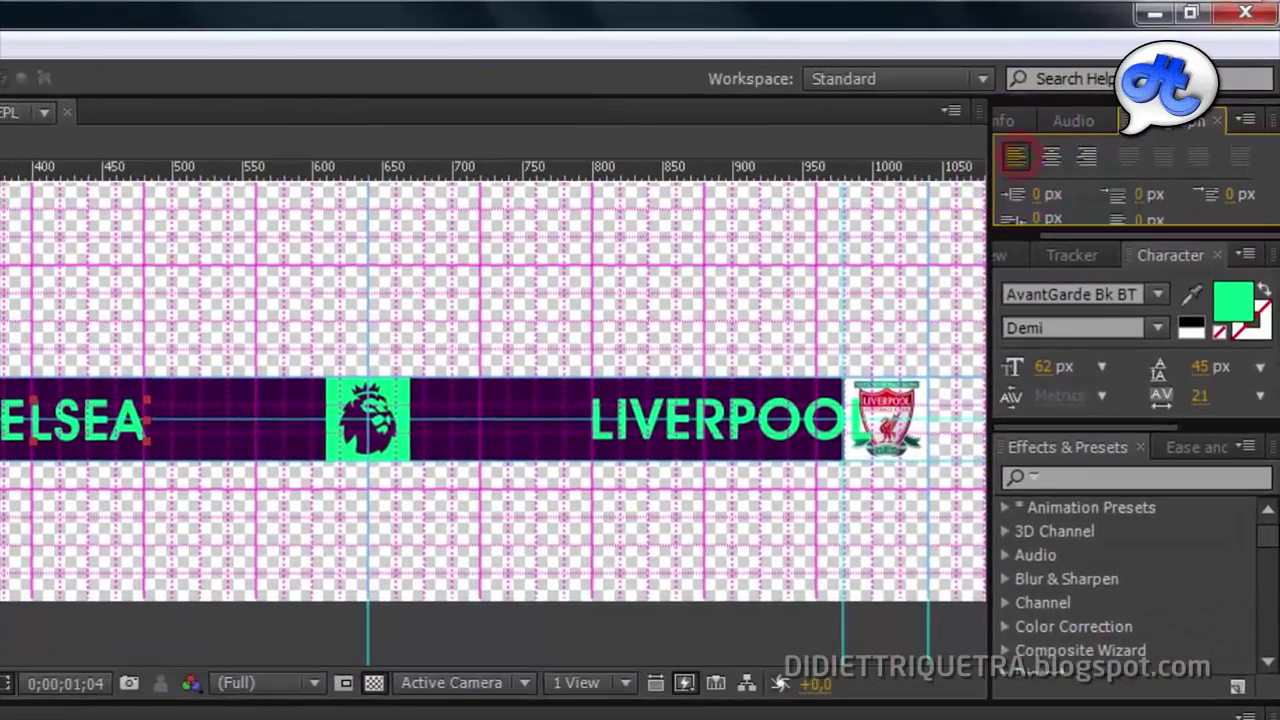
pyautogui.click(848, 400)
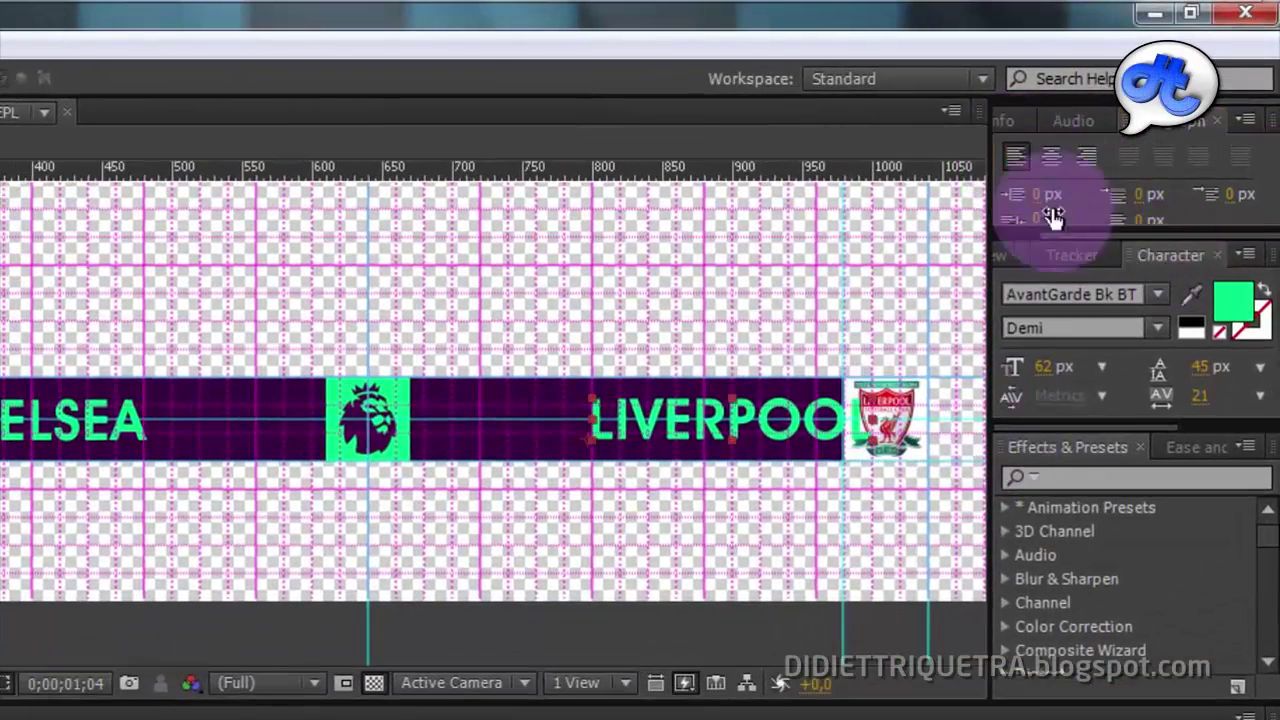
pyautogui.click(1090, 158)
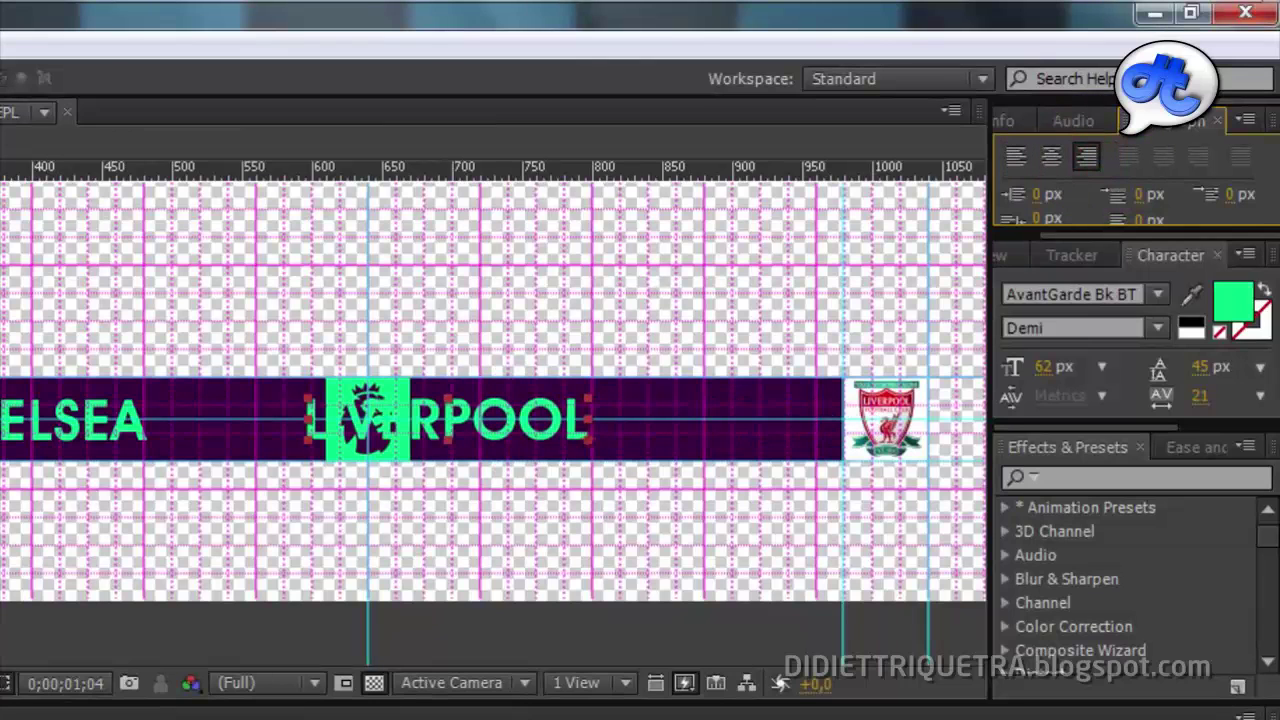
pyautogui.moveTo(592, 436); pyautogui.dragTo(397, 451)
pyautogui.scroll(2, 817, 437)
pyautogui.moveTo(500, 451); pyautogui.dragTo(111, 469)
pyautogui.moveTo(622, 481)
pyautogui.mouseDown()
pyautogui.moveTo(643, 489)
pyautogui.moveTo(625, 490)
pyautogui.mouseUp()
pyautogui.scroll(-2, 590, 468)
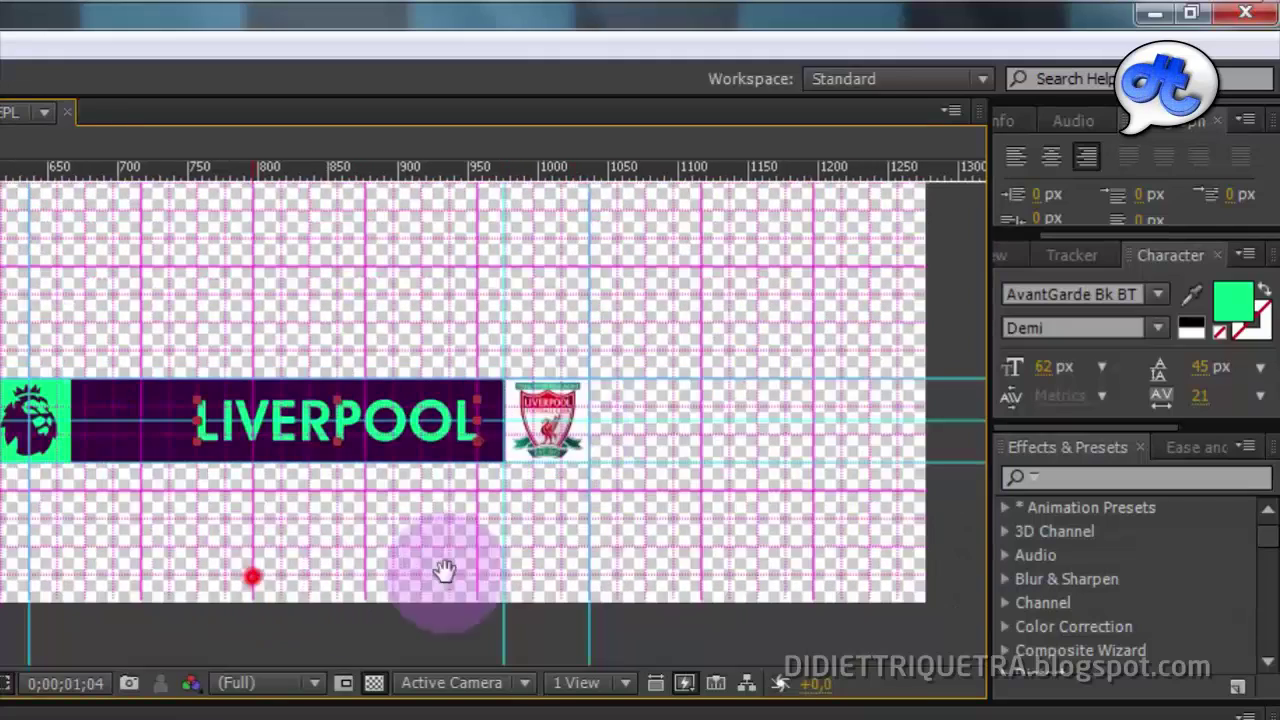
pyautogui.scroll(-2, 443, 571)
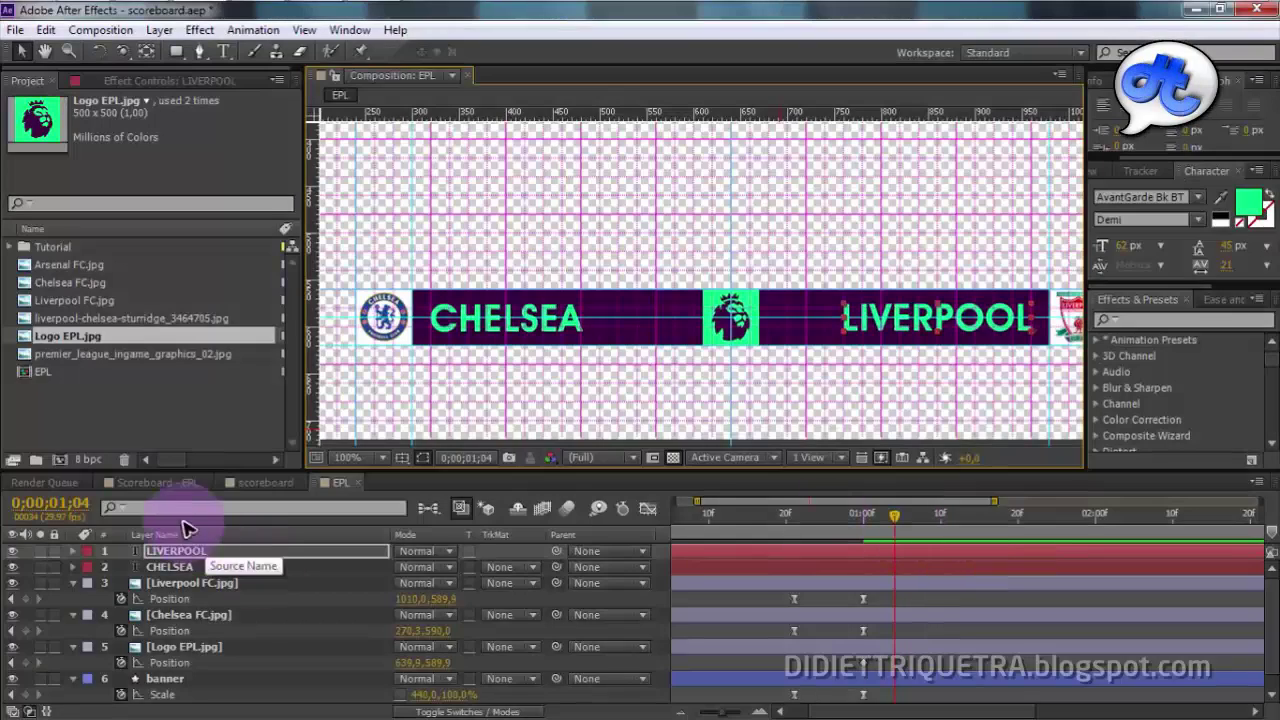
# Check the score layout in the Scoreboard - EPL composition, then duplicate the LIVERPOOL layer in EPL and center-align the copy's text.
pyautogui.click(165, 483)
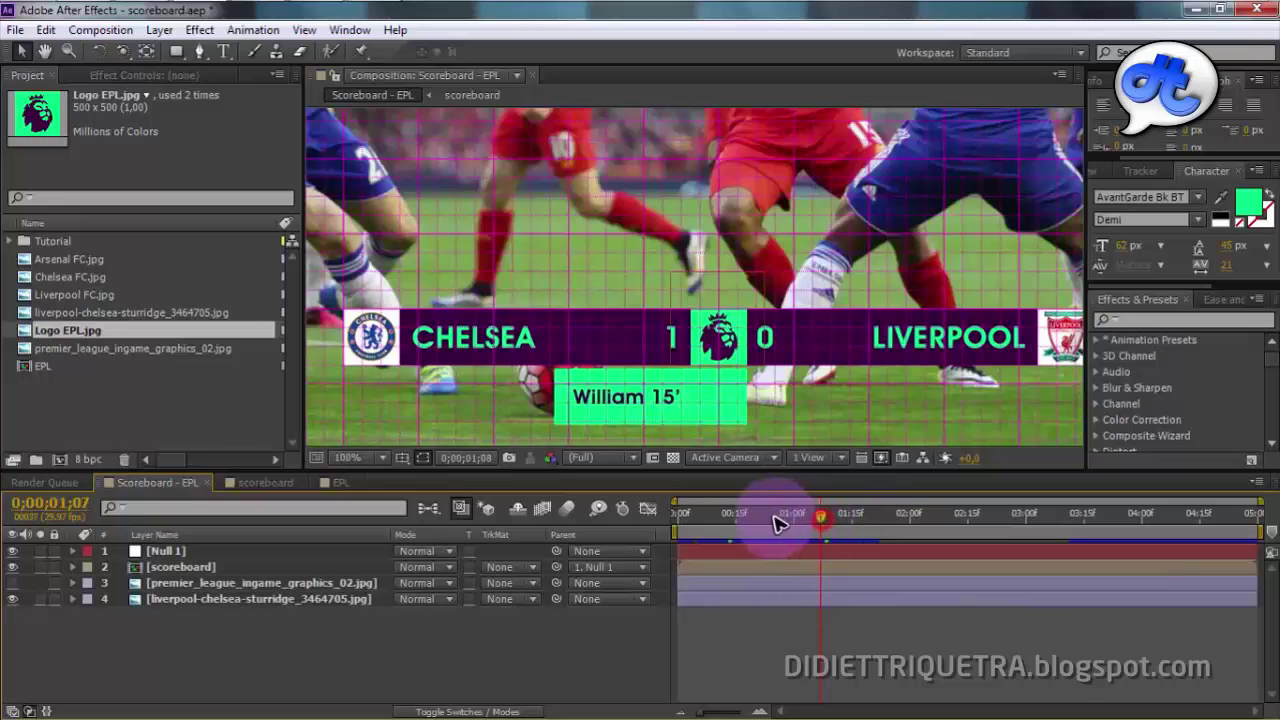
pyautogui.moveTo(778, 524); pyautogui.dragTo(843, 528)
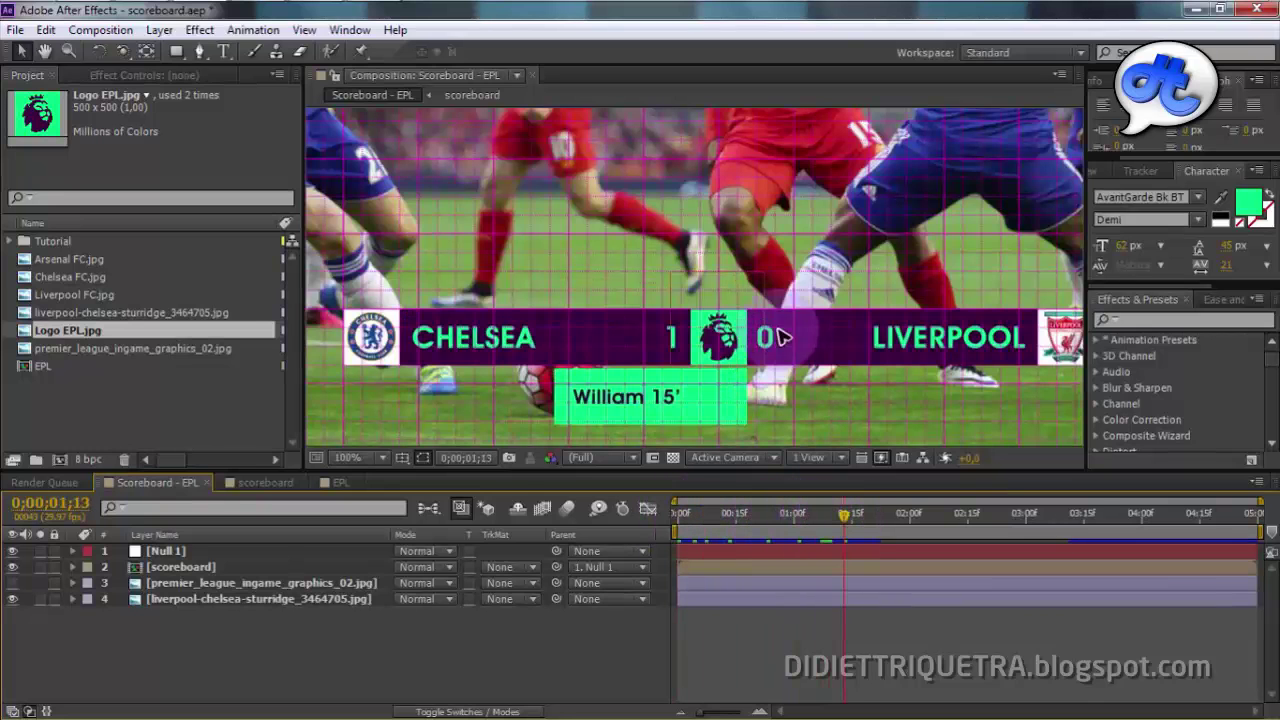
pyautogui.click(343, 482)
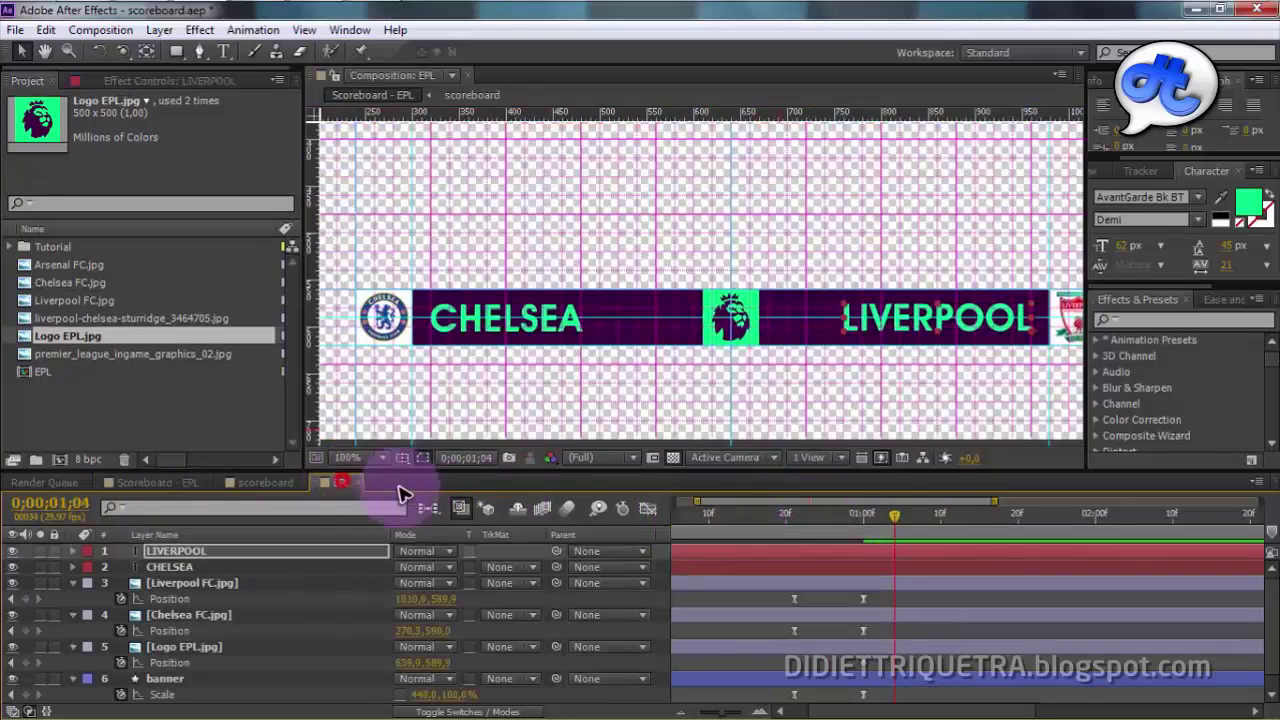
pyautogui.click(240, 567)
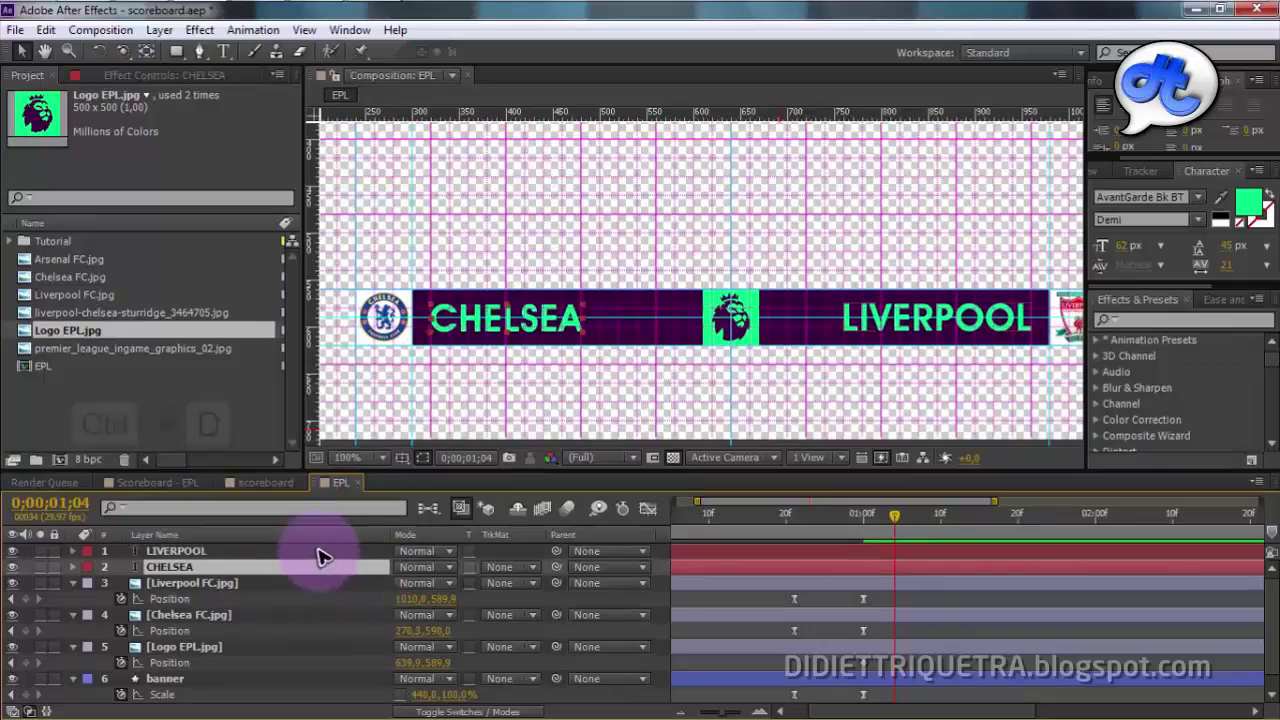
pyautogui.click(322, 553)
pyautogui.hotkey('ctrl', 'd')
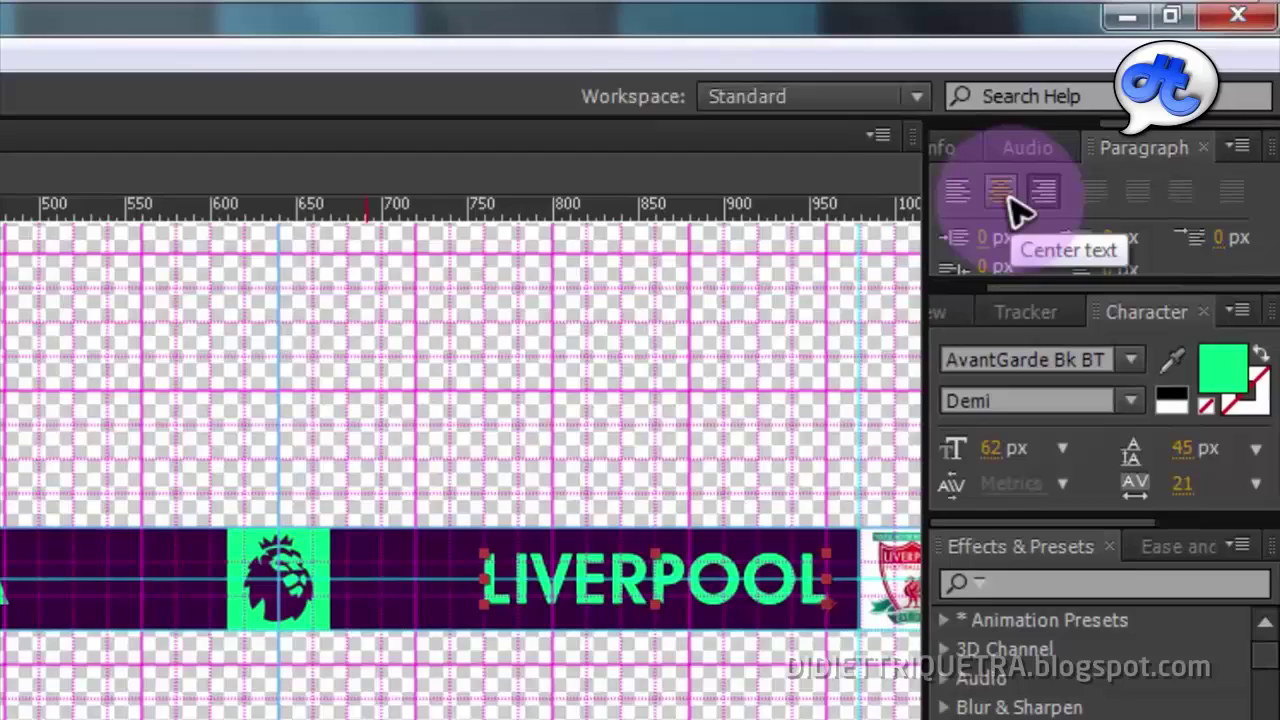
pyautogui.click(1009, 198)
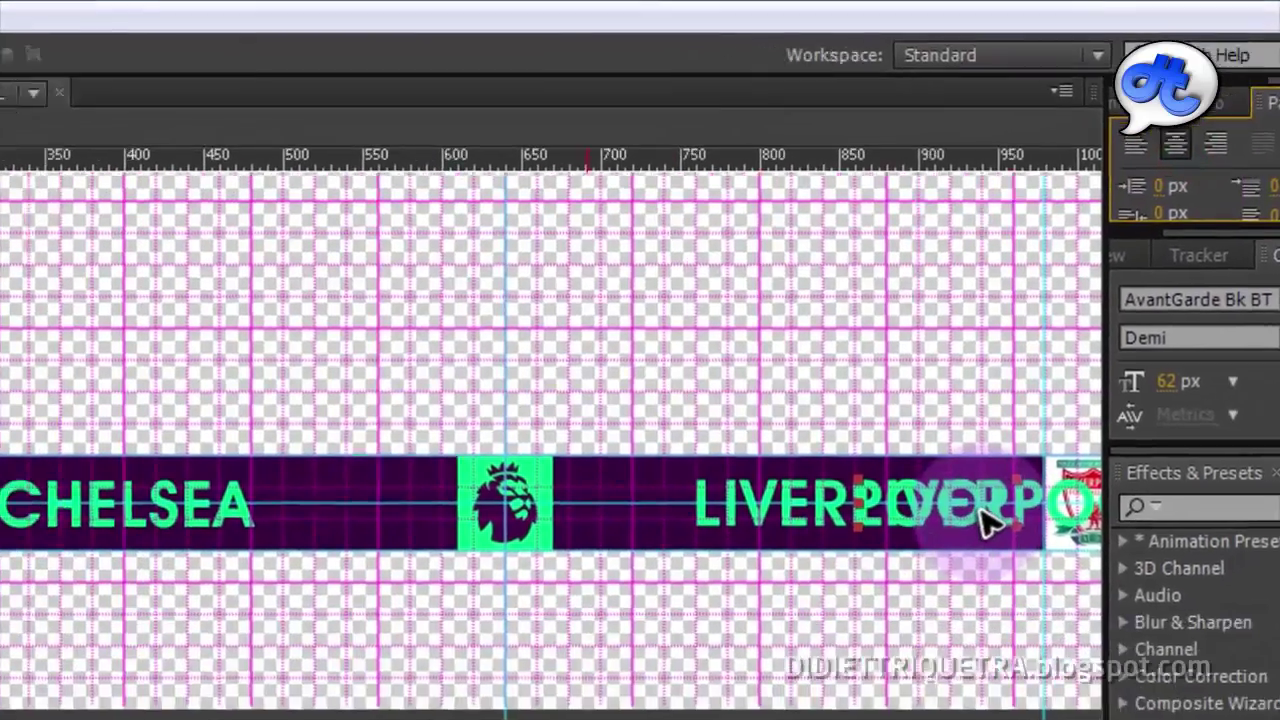
# Move the centered text copy between CHELSEA and the league logo and change its text to 1.
pyautogui.moveTo(793, 585); pyautogui.dragTo(687, 591)
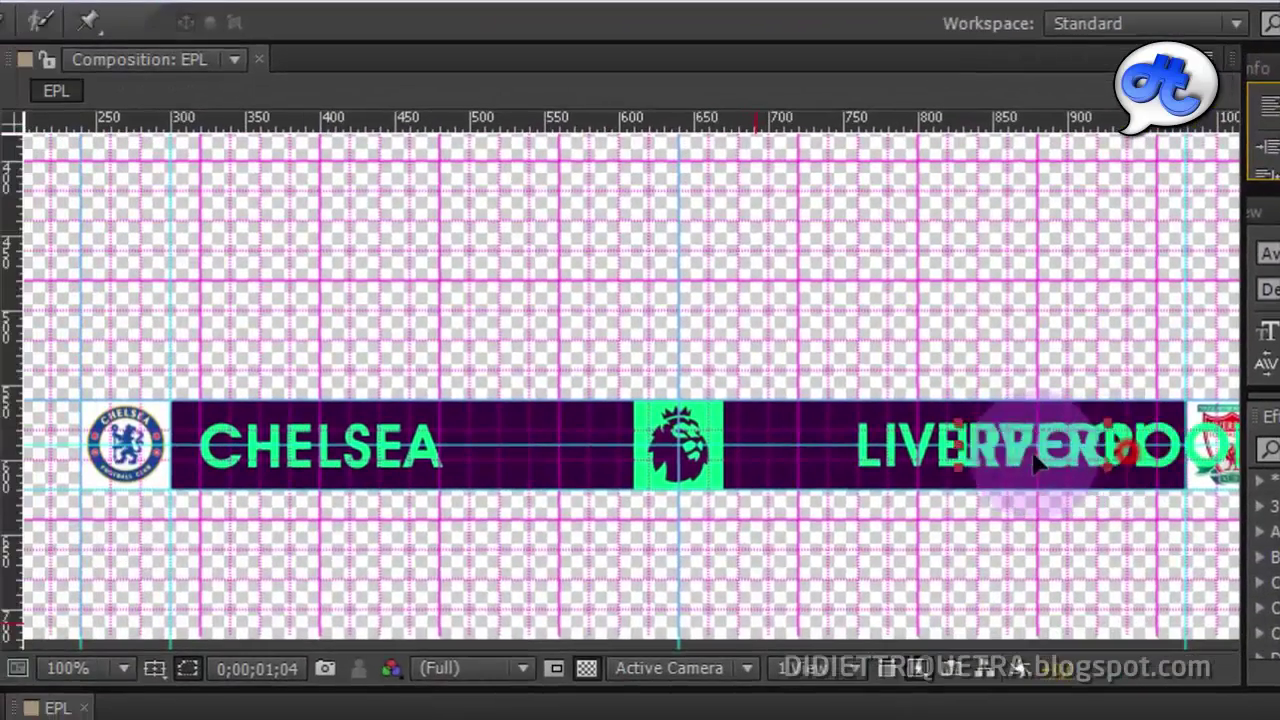
pyautogui.moveTo(1036, 455); pyautogui.dragTo(546, 457)
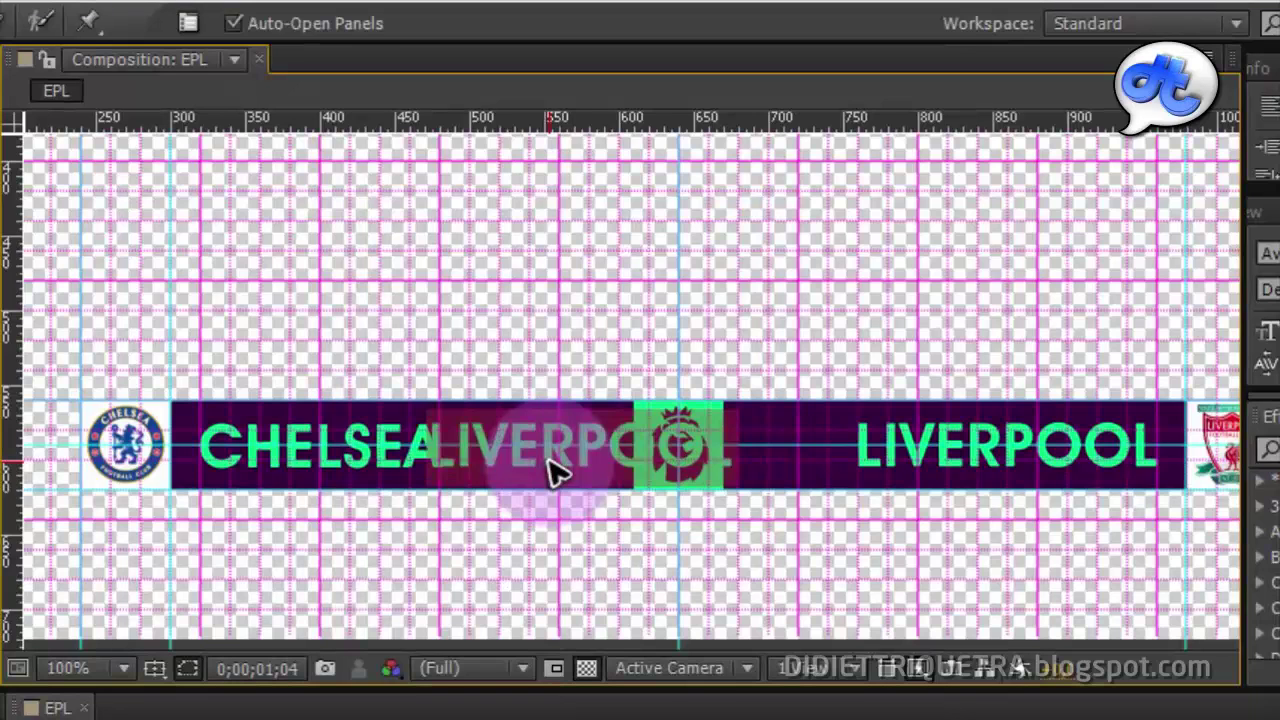
pyautogui.write('1')
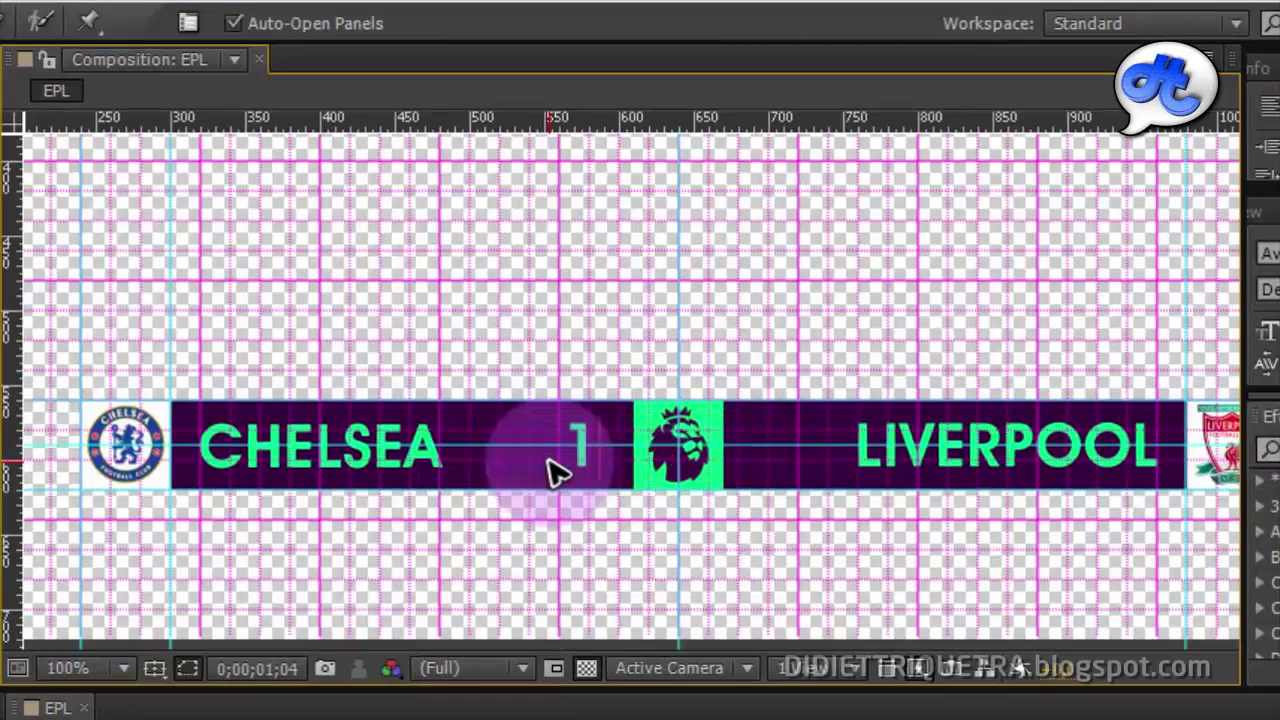
pyautogui.click(0, 22)
# Position the score digit 1 at about 590 px horizontally, just before the league logo.
pyautogui.scroll(1, 605, 462)
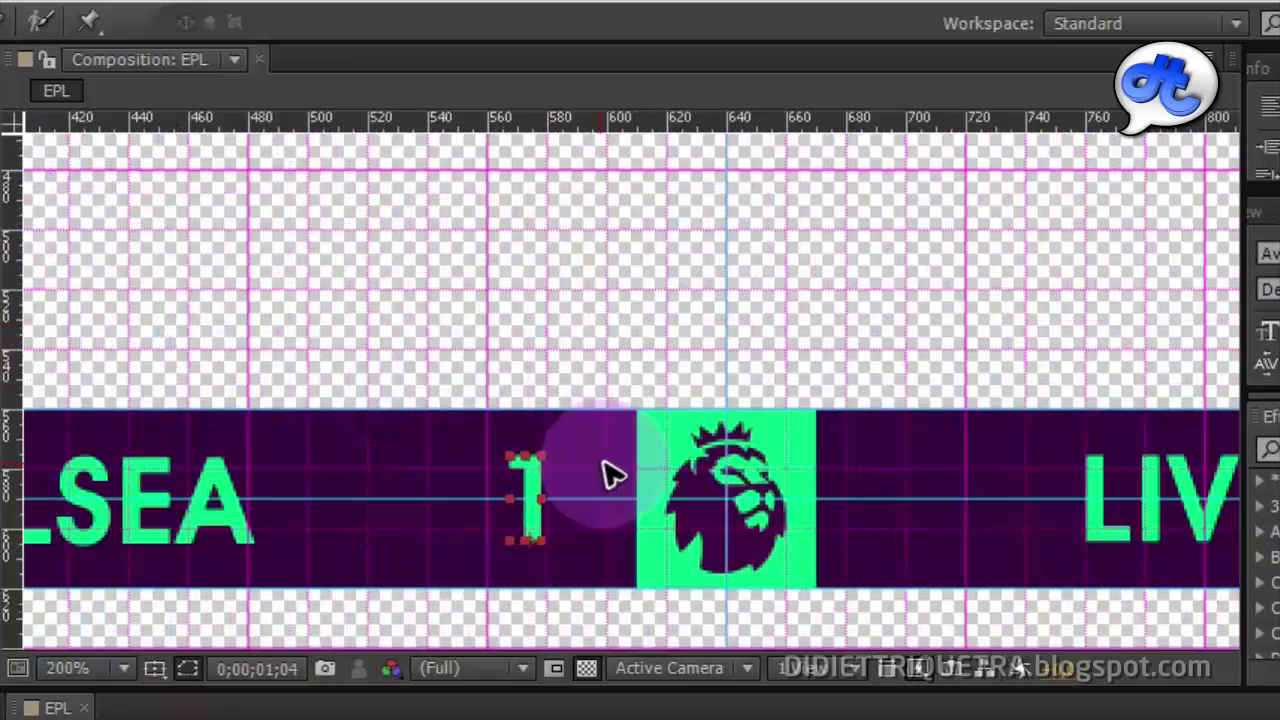
pyautogui.press('.')
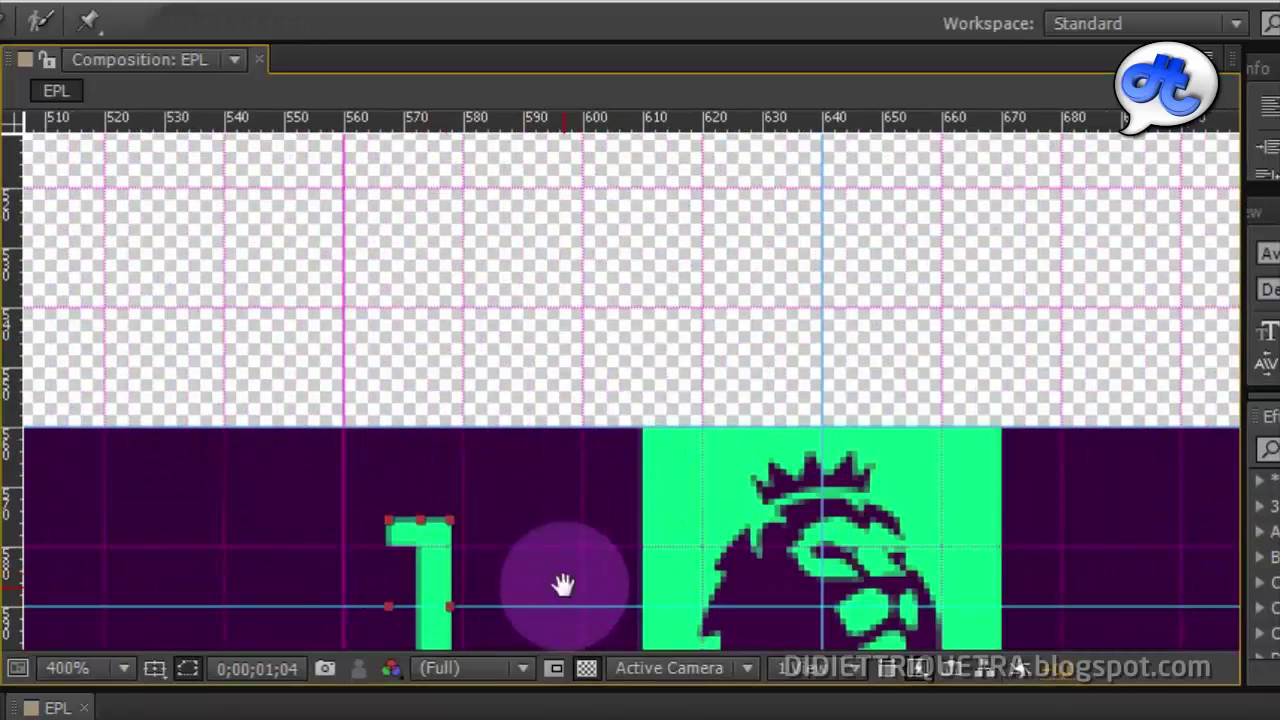
pyautogui.moveTo(563, 585); pyautogui.dragTo(607, 422)
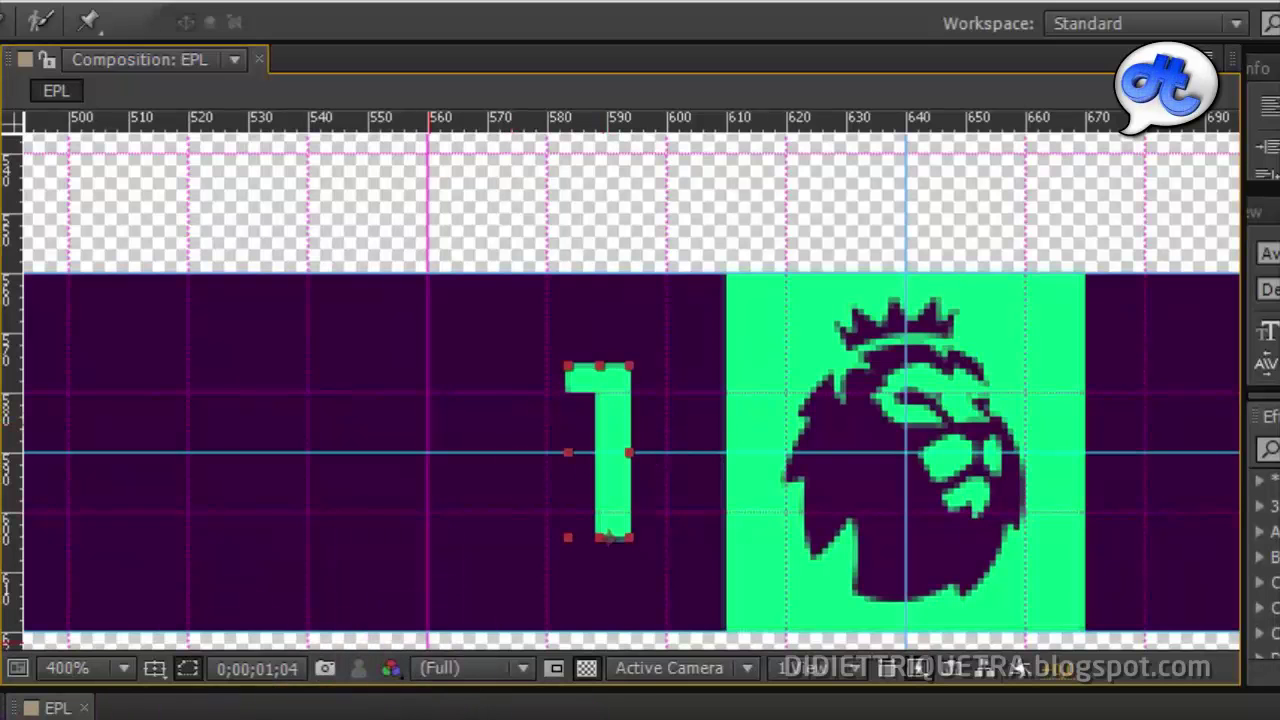
# Duplicate the digit 1 to about 690 px on the other side of the league logo and change the copy to 0.
pyautogui.moveTo(892, 536); pyautogui.dragTo(462, 458)
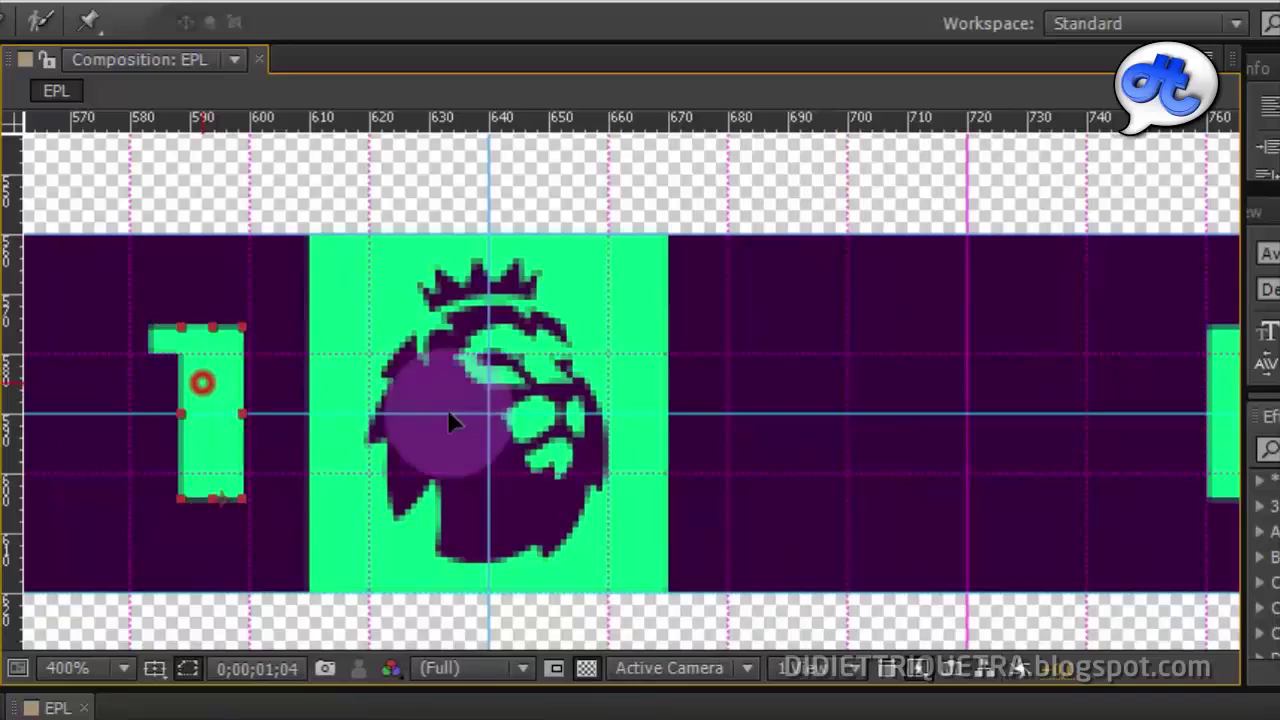
pyautogui.moveTo(200, 380); pyautogui.dragTo(778, 445)
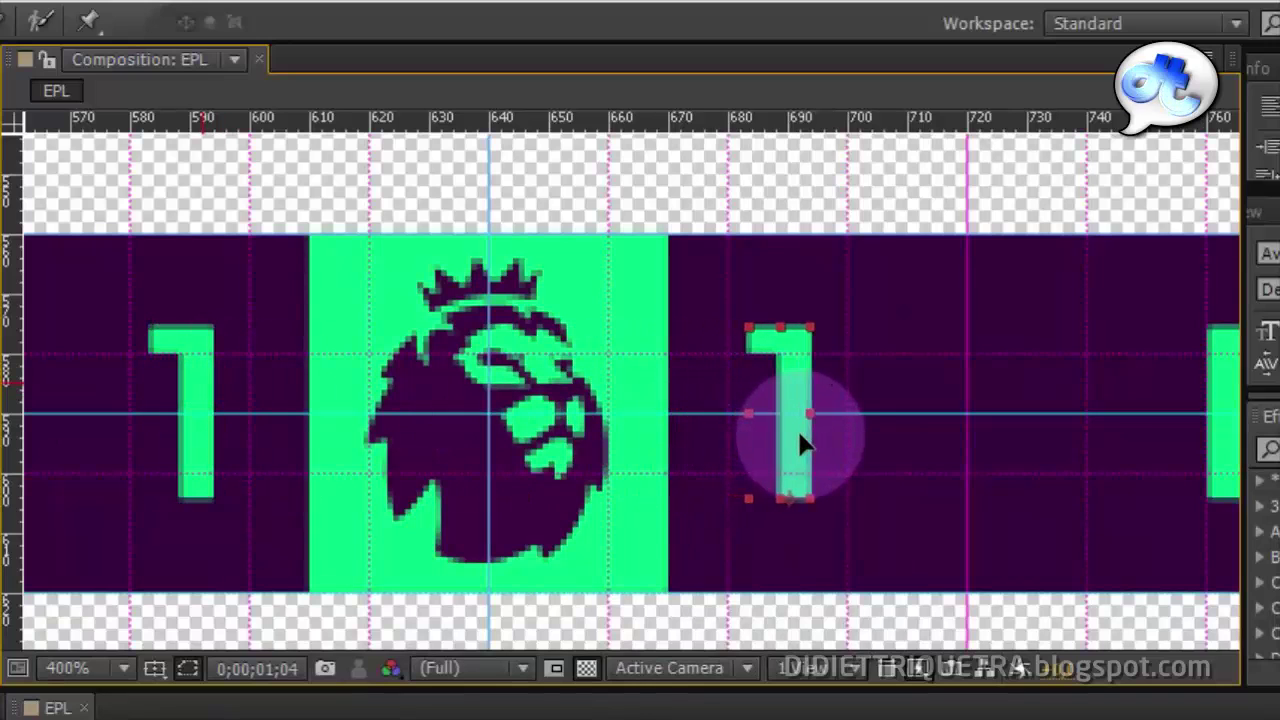
pyautogui.doubleClick(797, 393)
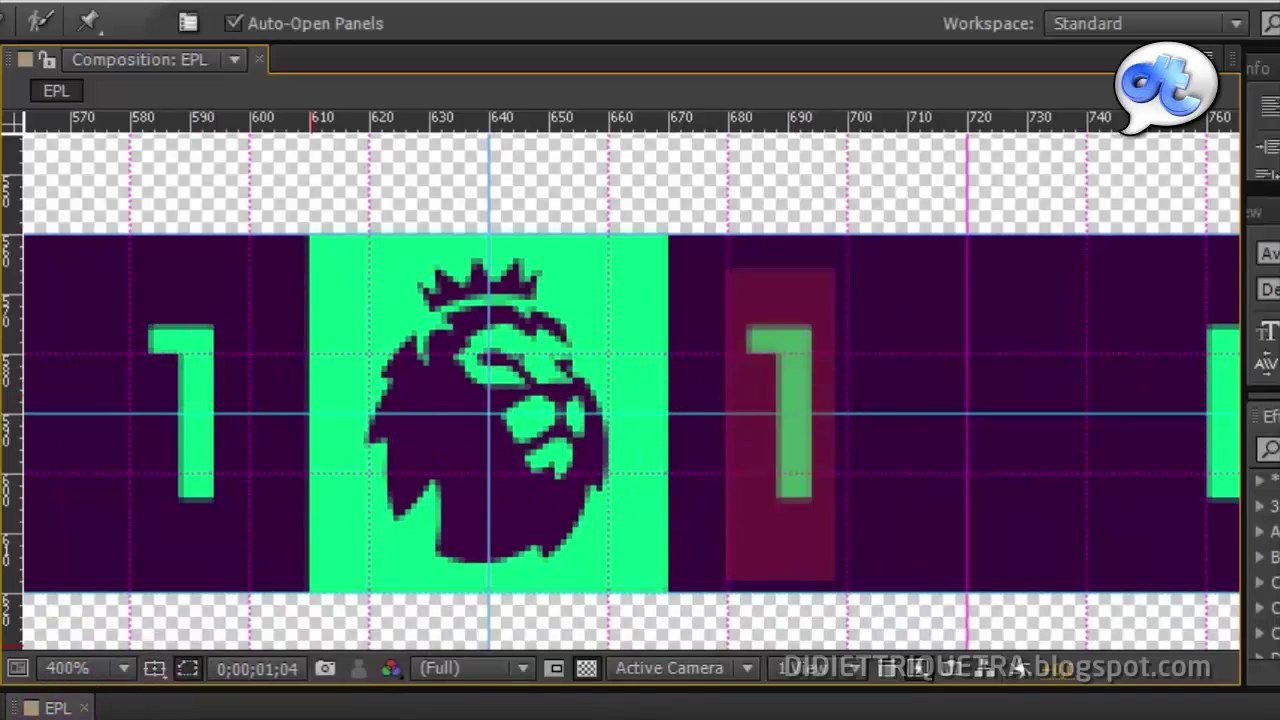
pyautogui.write('0')
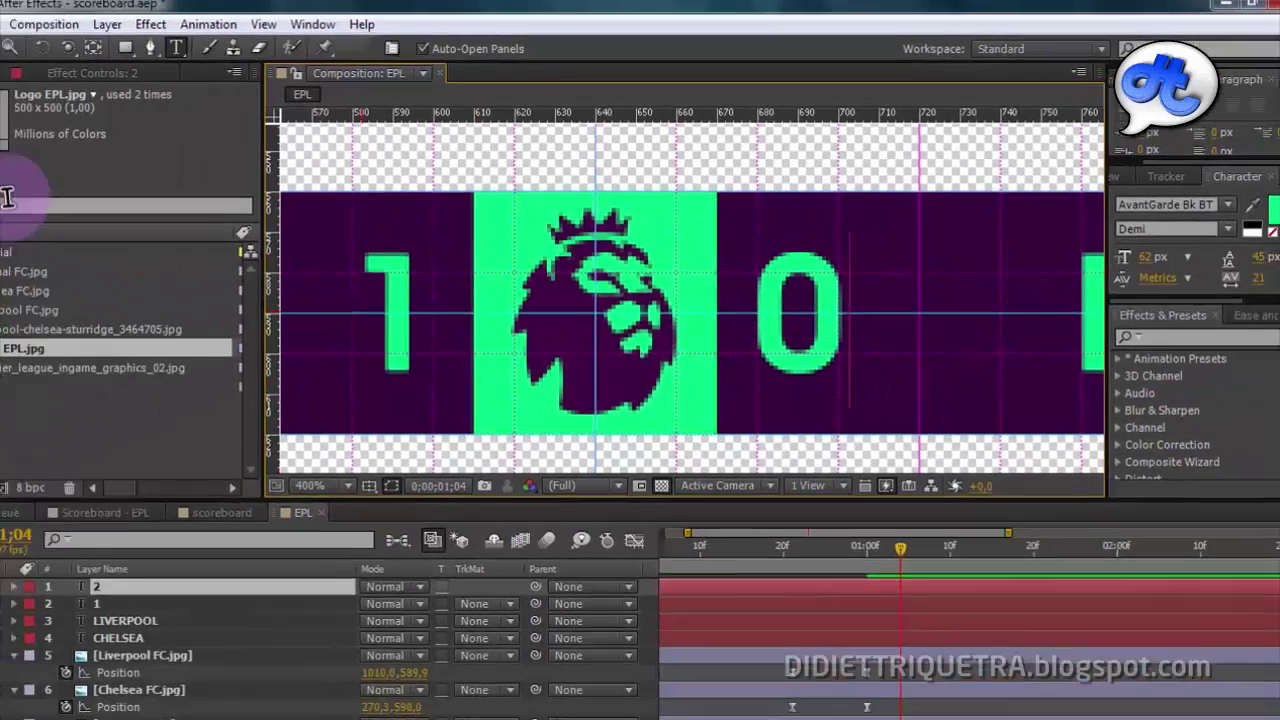
pyautogui.press('Escape')
# Add a position keyframe to the CHELSEA text layer at 0;00;01;00, where the banner is fully open.
pyautogui.scroll(-2, 752, 366)
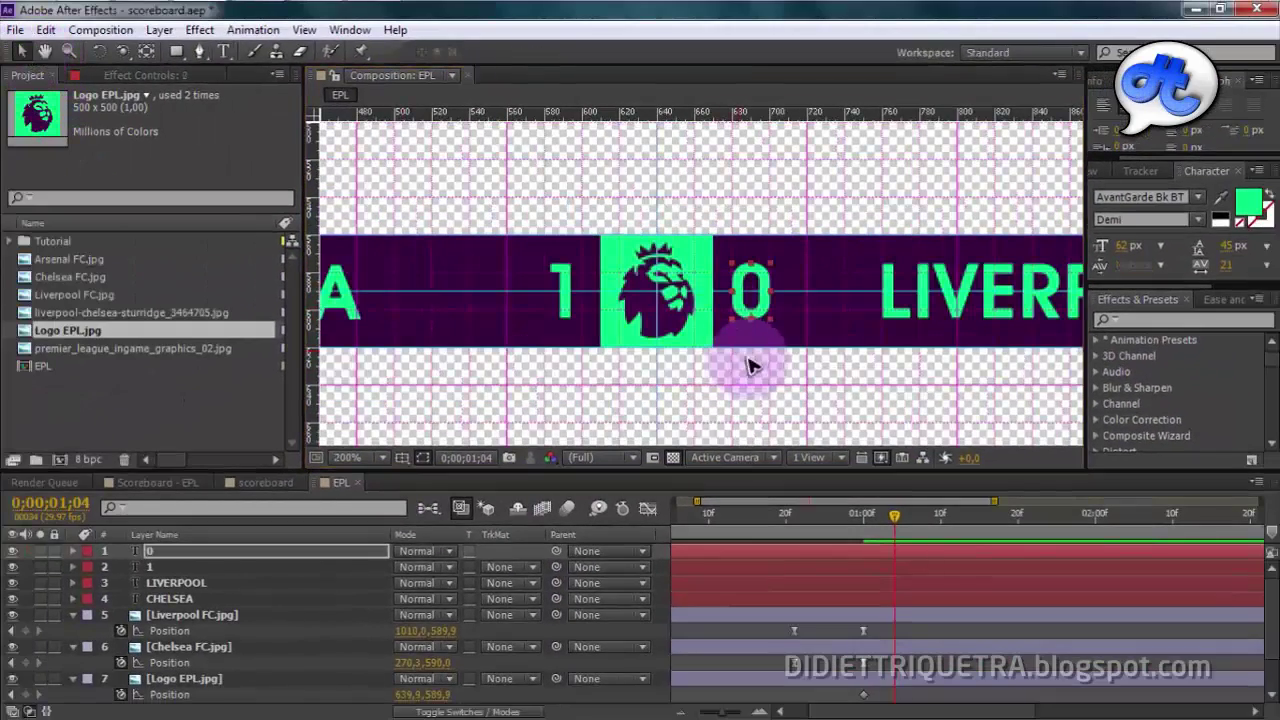
pyautogui.scroll(-1, 780, 392)
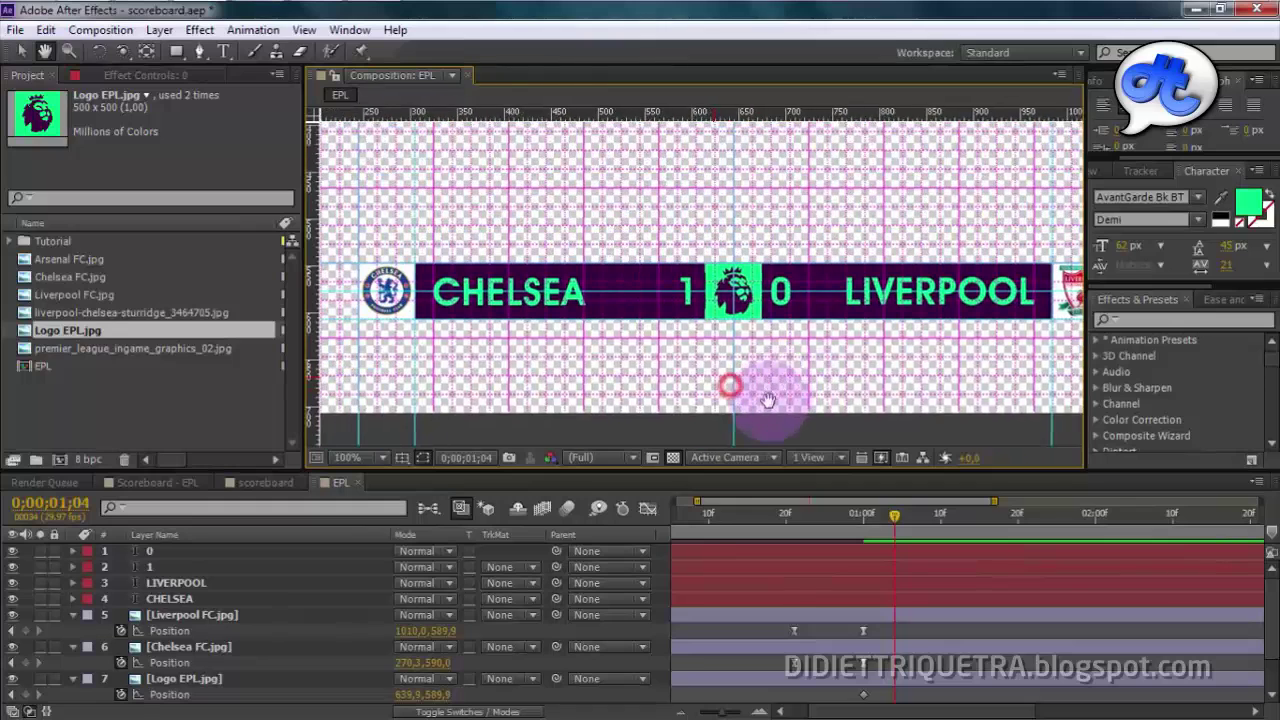
pyautogui.moveTo(858, 533); pyautogui.dragTo(779, 525)
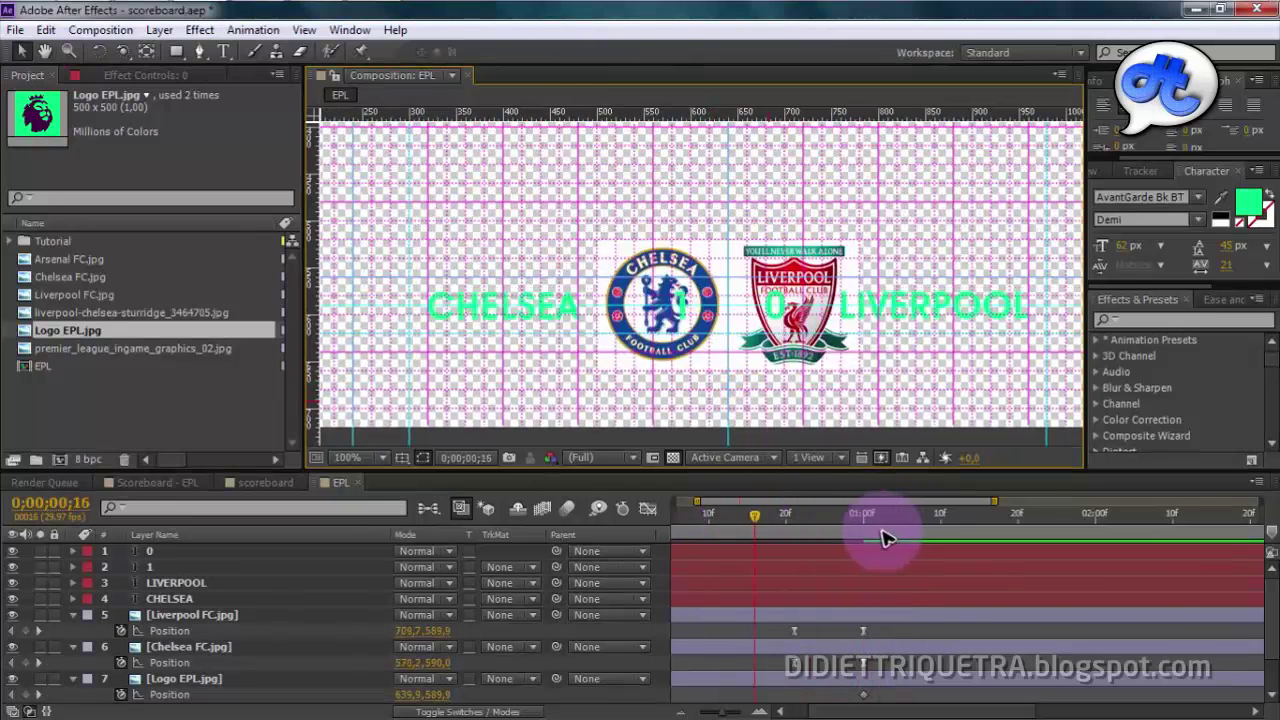
pyautogui.moveTo(951, 541); pyautogui.dragTo(917, 540)
pyautogui.click(186, 598)
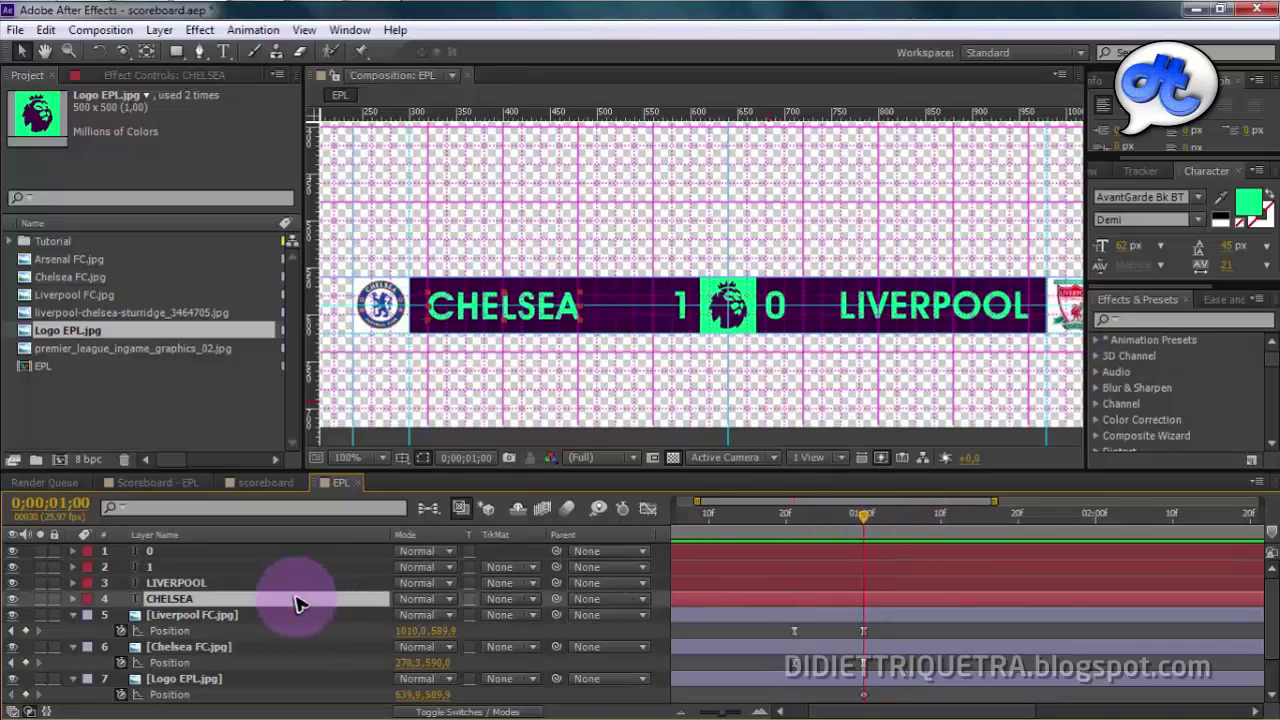
pyautogui.press('p')
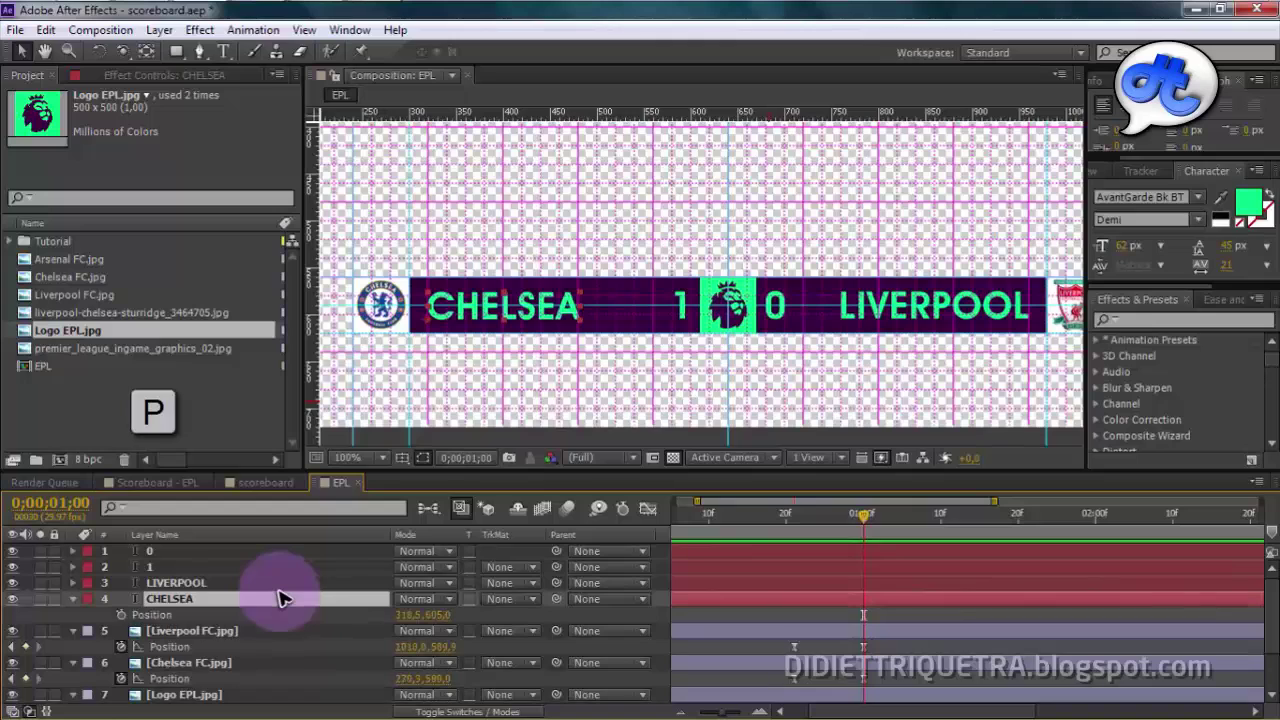
pyautogui.click(120, 614)
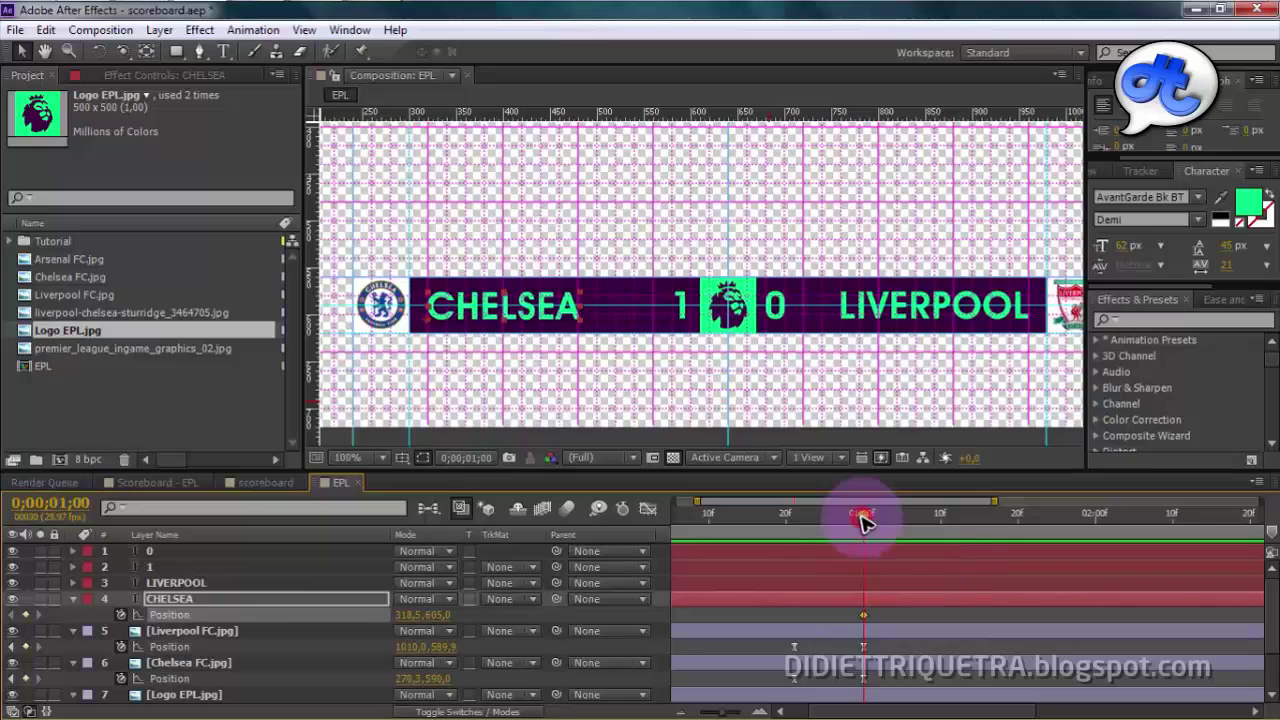
# Keyframe CHELSEA's horizontal position at 133.5 px, clear of the purple banner, and place that keyframe at 0;00;00;21.
pyautogui.moveTo(862, 520); pyautogui.dragTo(940, 530)
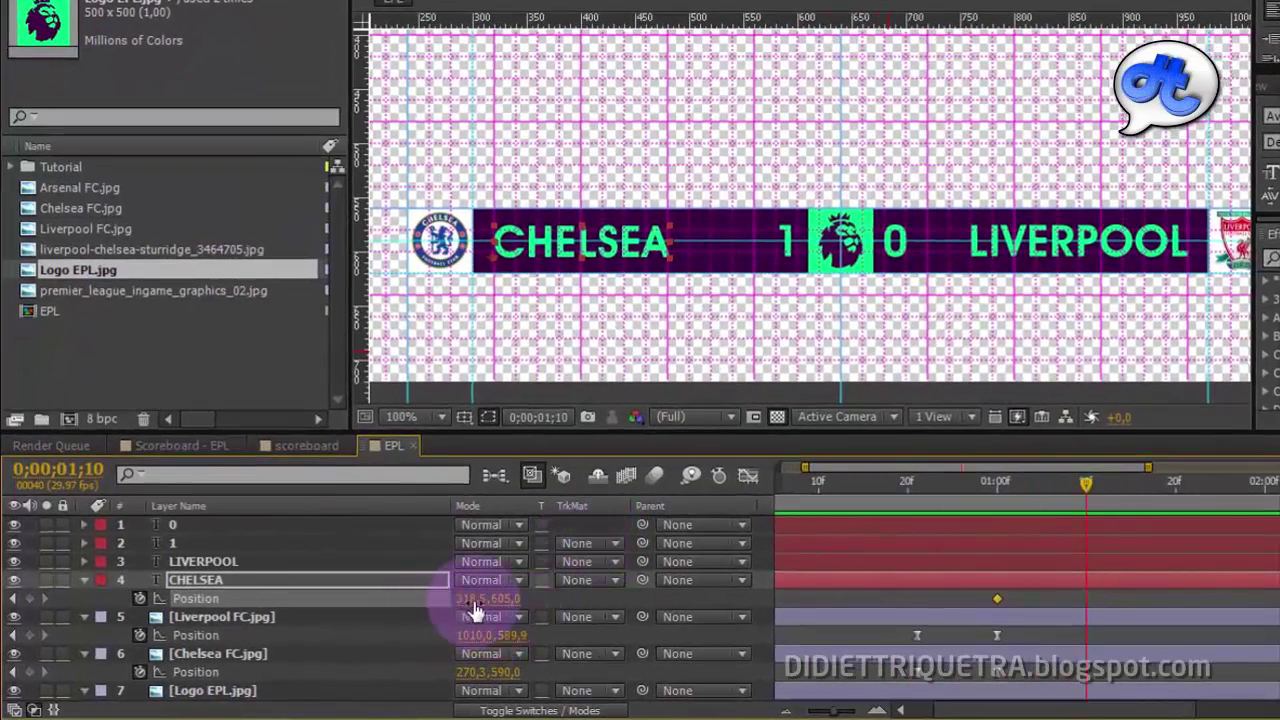
pyautogui.moveTo(475, 608); pyautogui.dragTo(908, 262)
pyautogui.scroll(1, 437, 296)
pyautogui.scroll(1, 571, 266)
pyautogui.moveTo(412, 321); pyautogui.dragTo(856, 243)
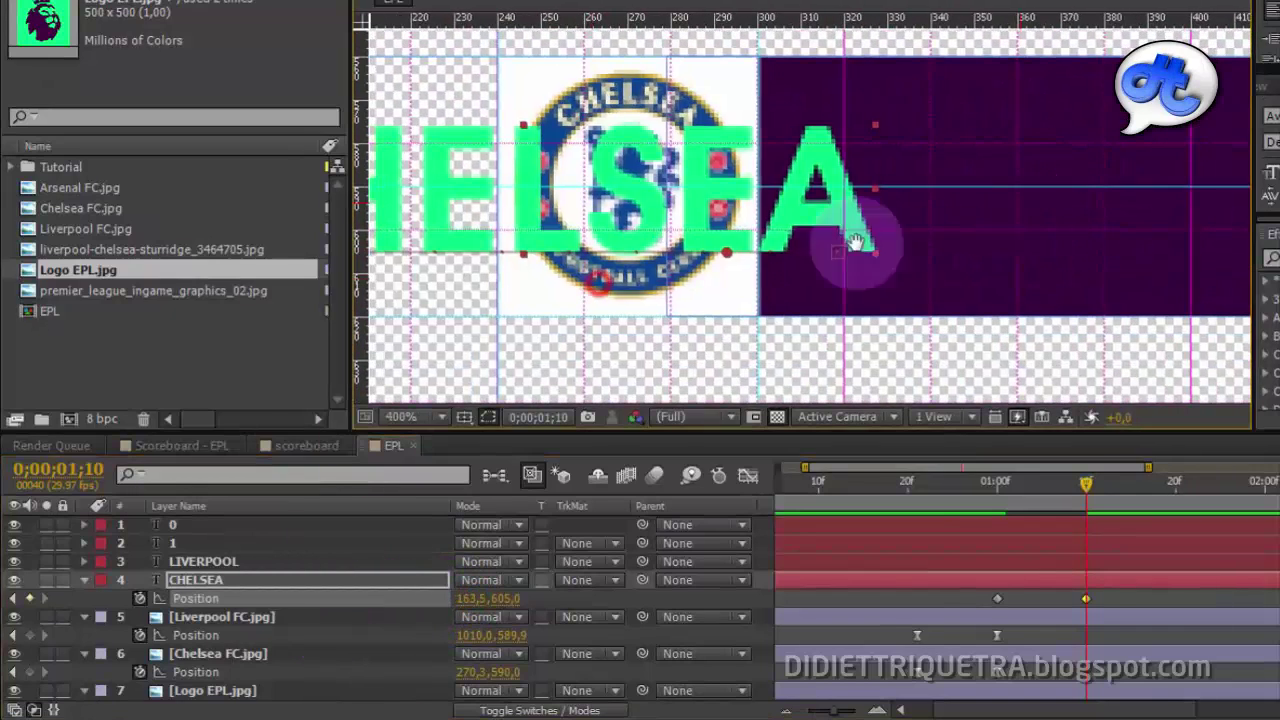
pyautogui.moveTo(486, 600); pyautogui.dragTo(444, 598)
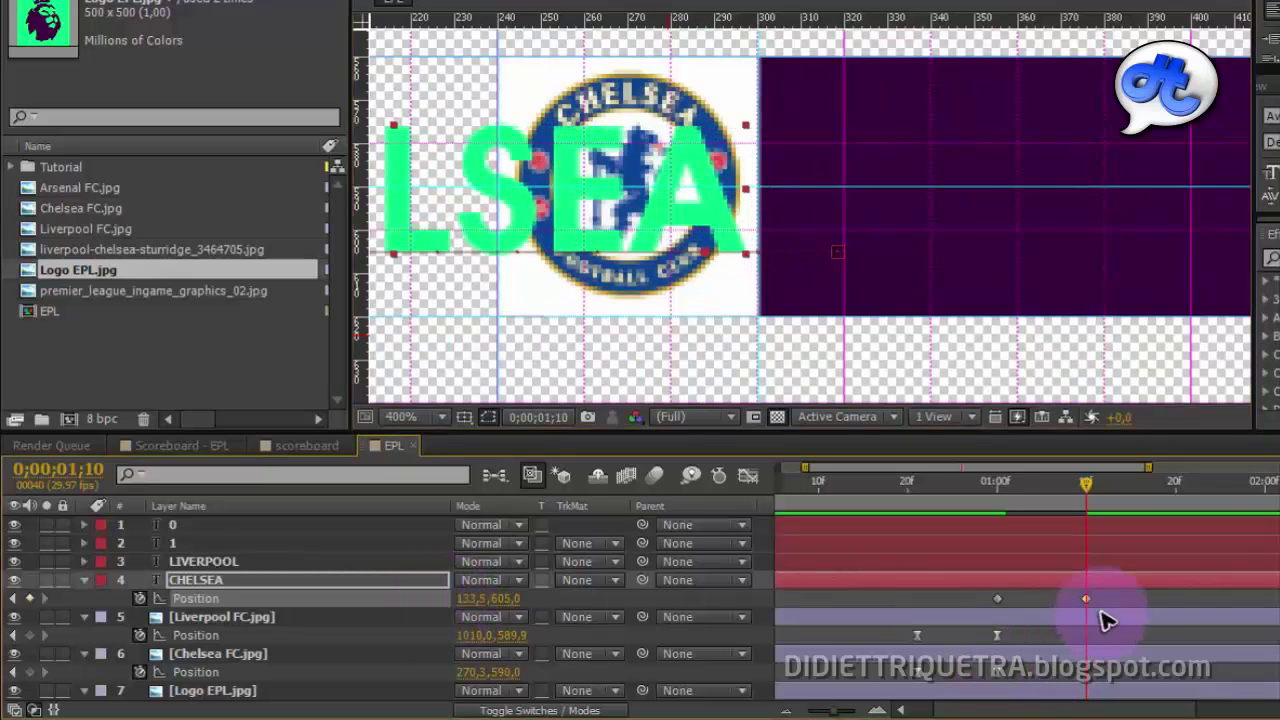
pyautogui.moveTo(1088, 599); pyautogui.dragTo(900, 604)
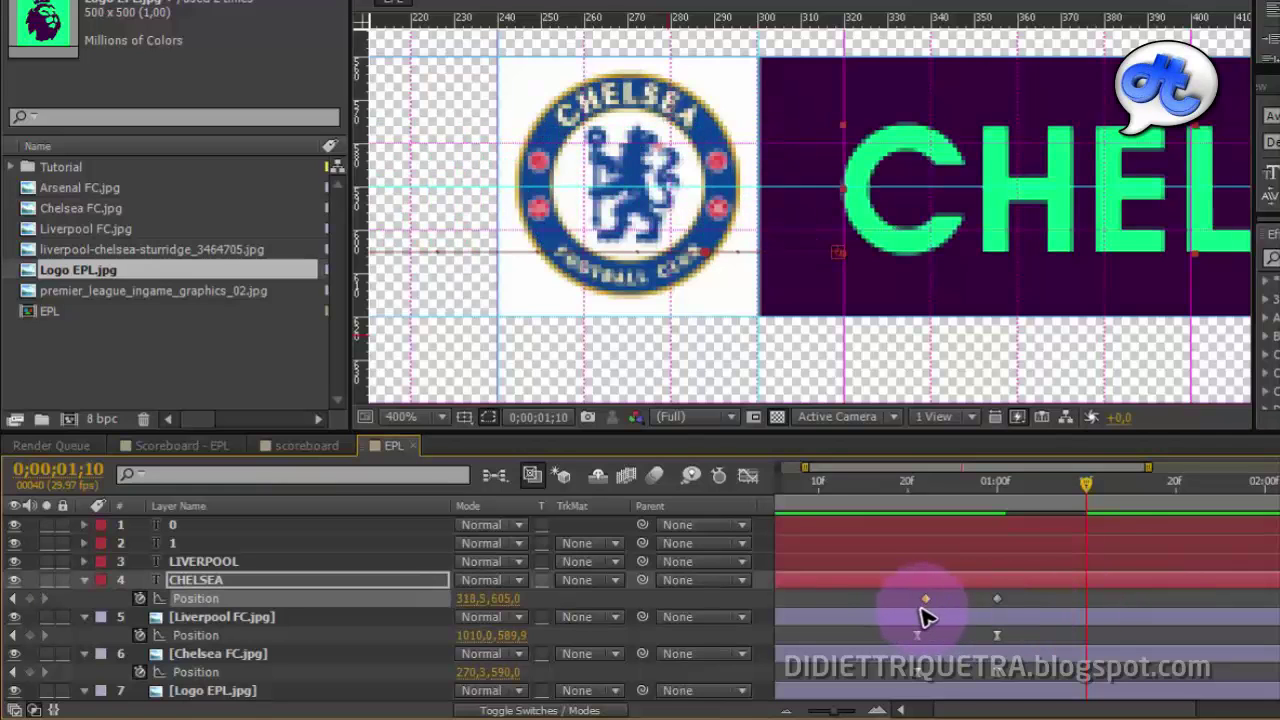
# Keyframe the LIVERPOOL position at 0;00;01;00 and add a starting keyframe at 1186.2 px horizontally, placed at 0;00;00;21.
pyautogui.click(998, 565)
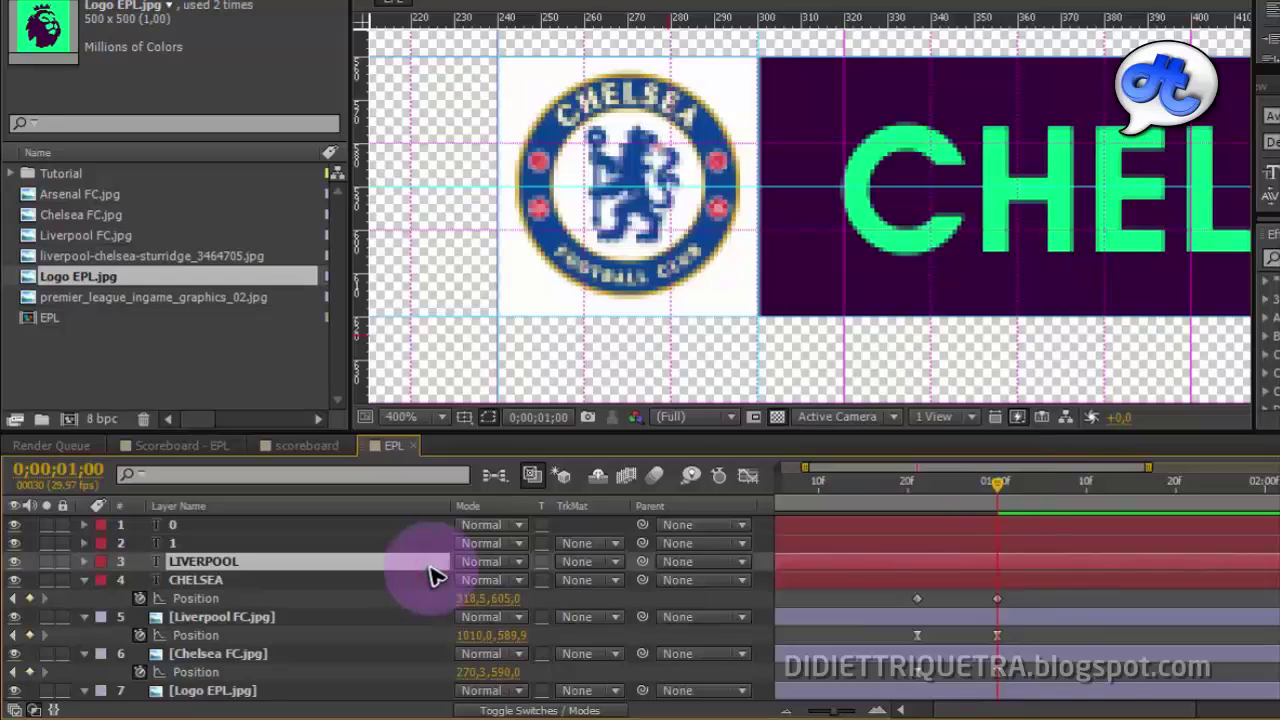
pyautogui.press('p')
pyautogui.scroll(-1, 1143, 303)
pyautogui.moveTo(1143, 303); pyautogui.dragTo(873, 314)
pyautogui.click(140, 580)
pyautogui.moveTo(1006, 482); pyautogui.dragTo(1086, 490)
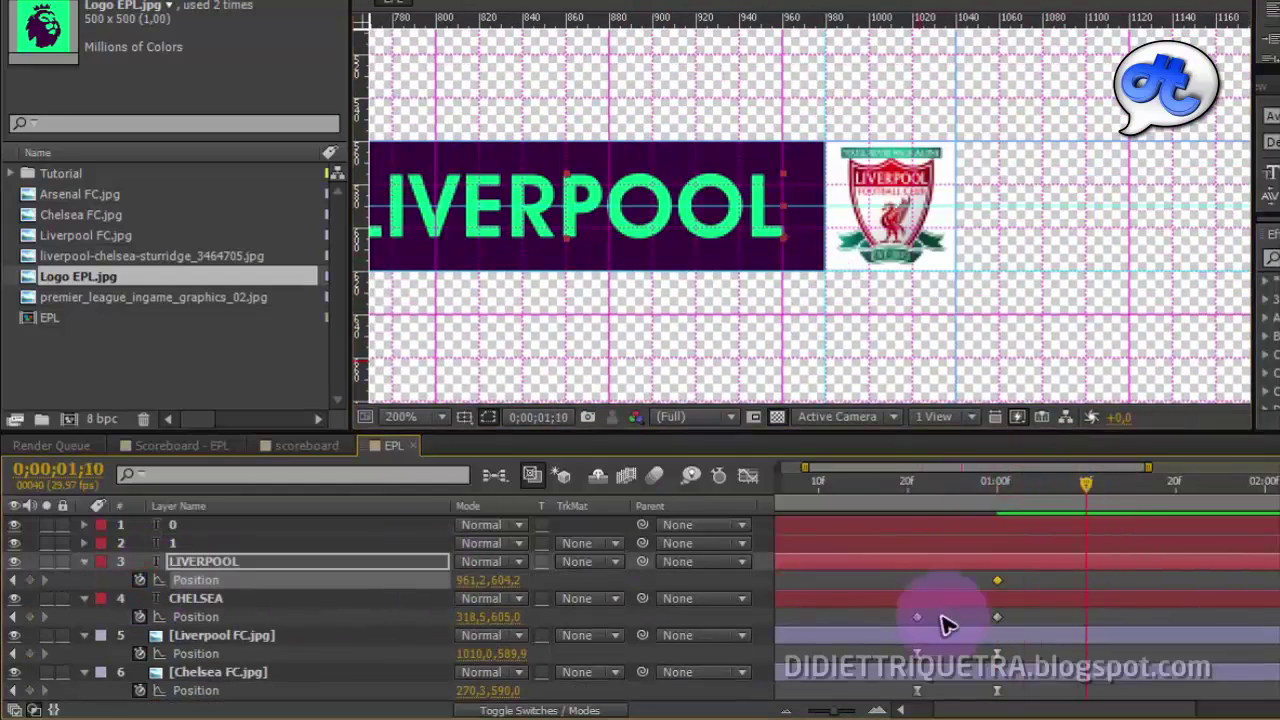
pyautogui.moveTo(475, 580); pyautogui.dragTo(726, 586)
pyautogui.moveTo(1087, 580); pyautogui.dragTo(918, 581)
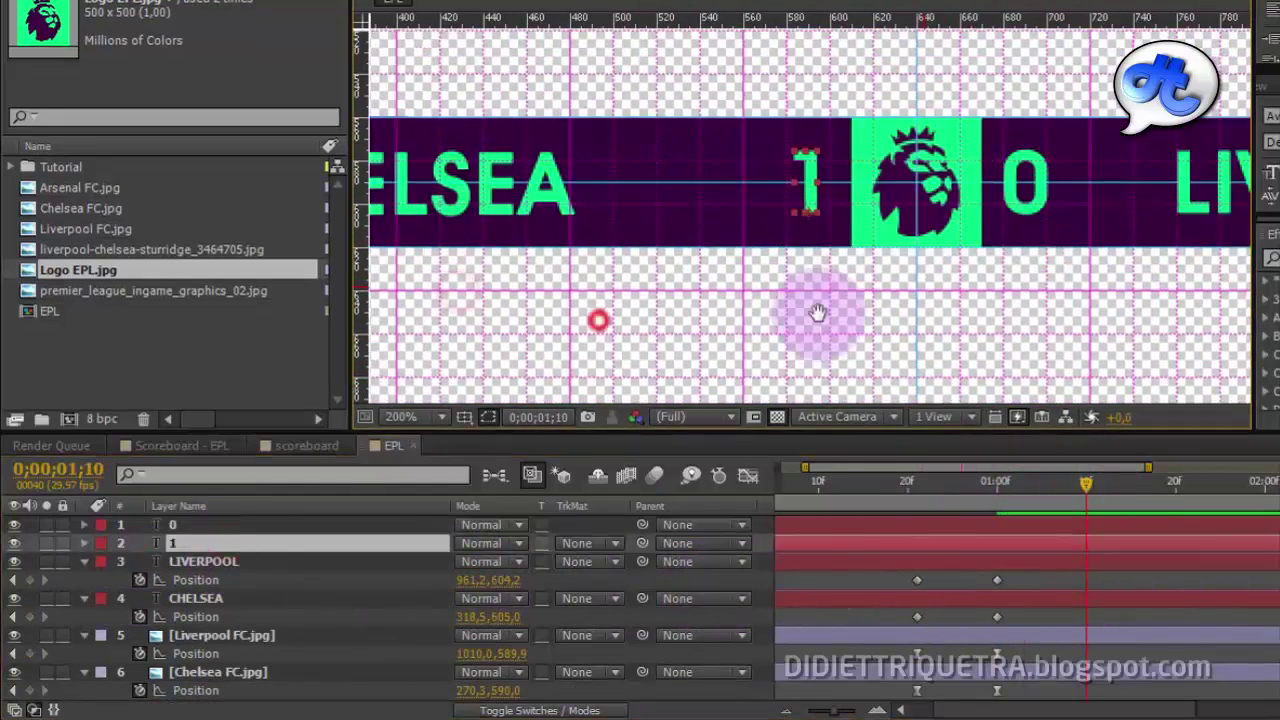
# Keyframe the digit 1's position at 0;00;01;00, then set it to 620.2 px horizontally at 0;00;01;10, behind the league logo.
pyautogui.click(997, 486)
pyautogui.click(200, 543)
pyautogui.hotkey('alt', 'shift', 'p')
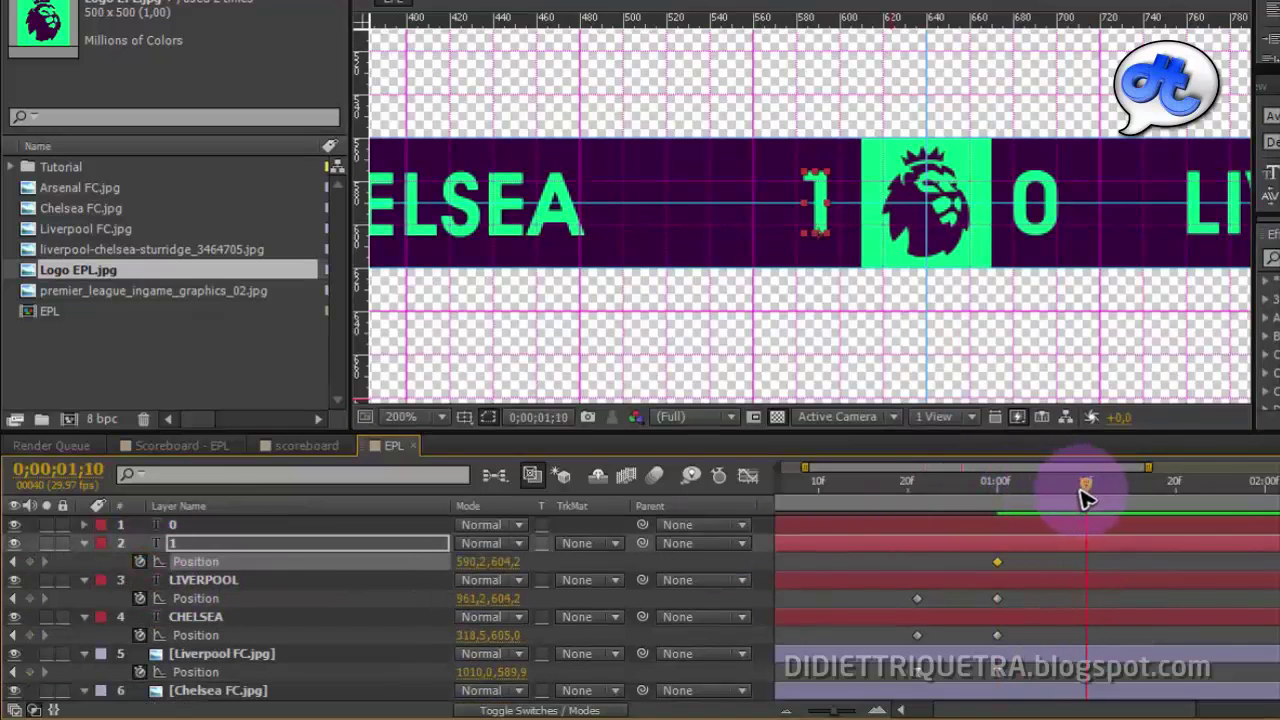
pyautogui.moveTo(481, 561); pyautogui.dragTo(420, 545)
# Keyframe the digit 0's position at 0;00;01;00 and at 655.2 px horizontally, and move both digits' hidden-position keyframes to 0;00;00;21.
pyautogui.click(1000, 525)
pyautogui.click(998, 488)
pyautogui.press('p')
pyautogui.click(1087, 491)
pyautogui.moveTo(1000, 491); pyautogui.dragTo(953, 495)
pyautogui.moveTo(1127, 540); pyautogui.dragTo(917, 545)
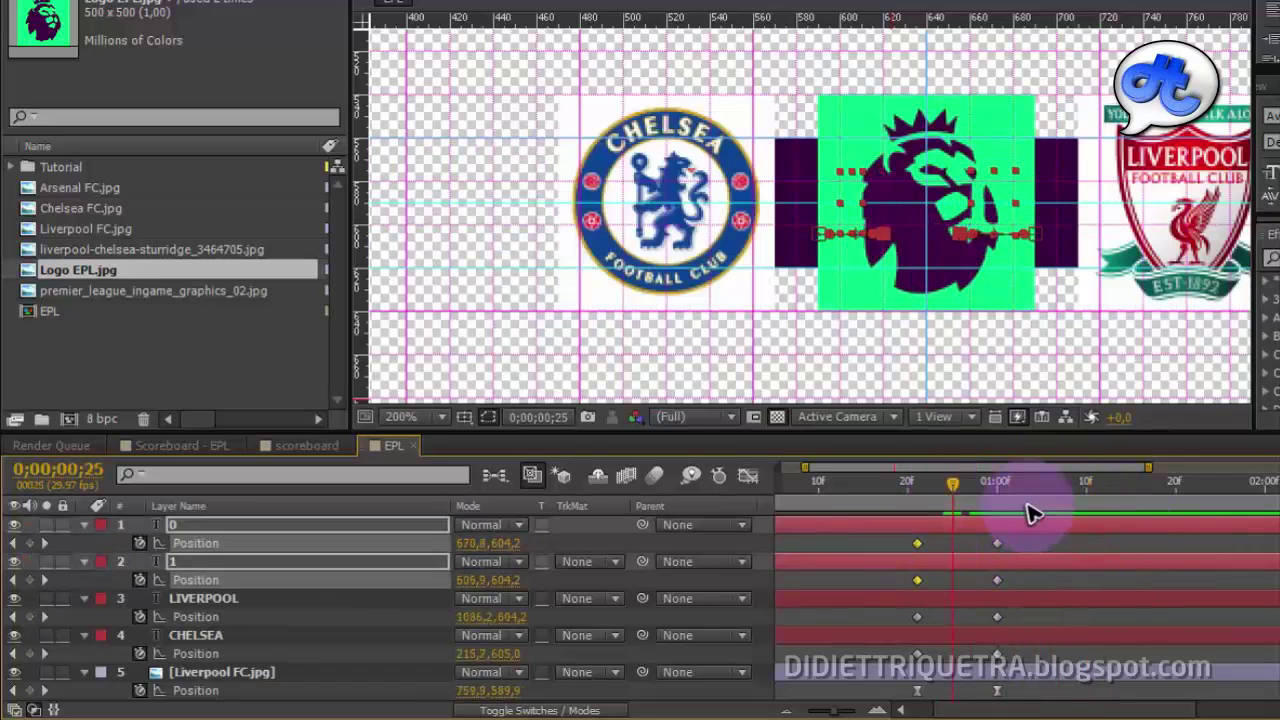
# Apply Easy Ease to all position keyframes of the 0, 1, LIVERPOOL and CHELSEA layers.
pyautogui.moveTo(1023, 544); pyautogui.dragTo(878, 665)
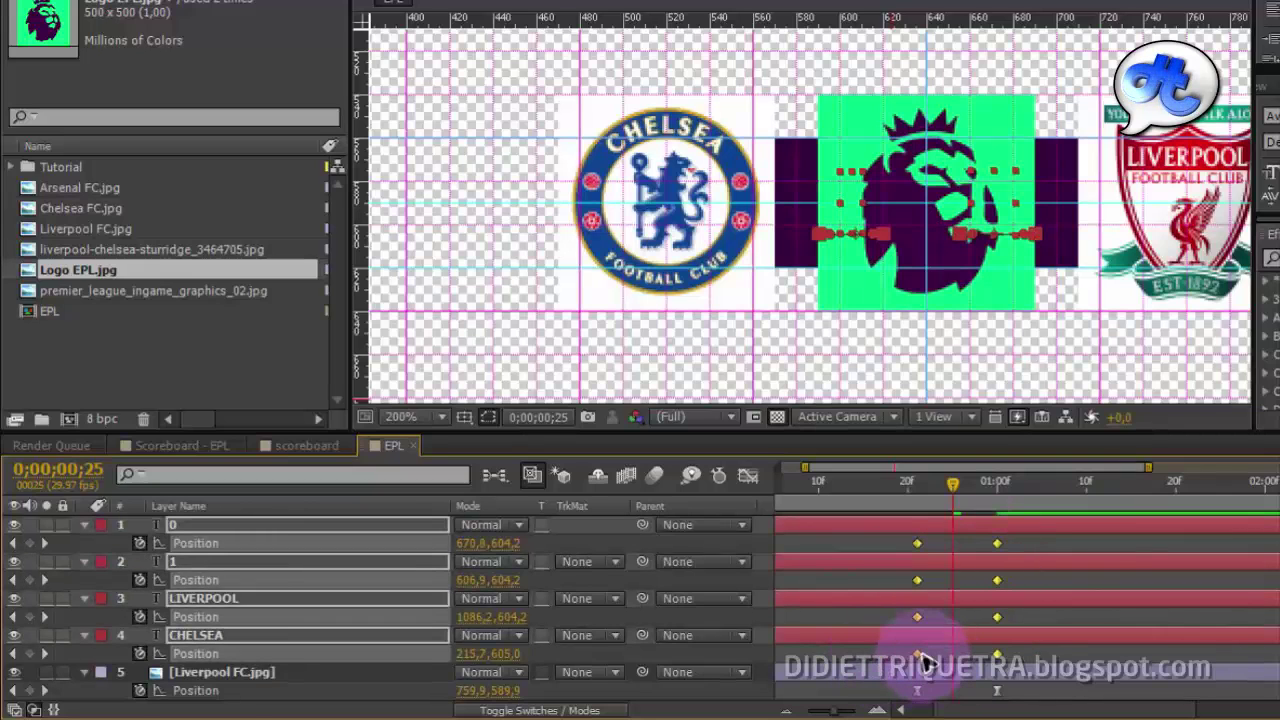
pyautogui.rightClick(922, 655)
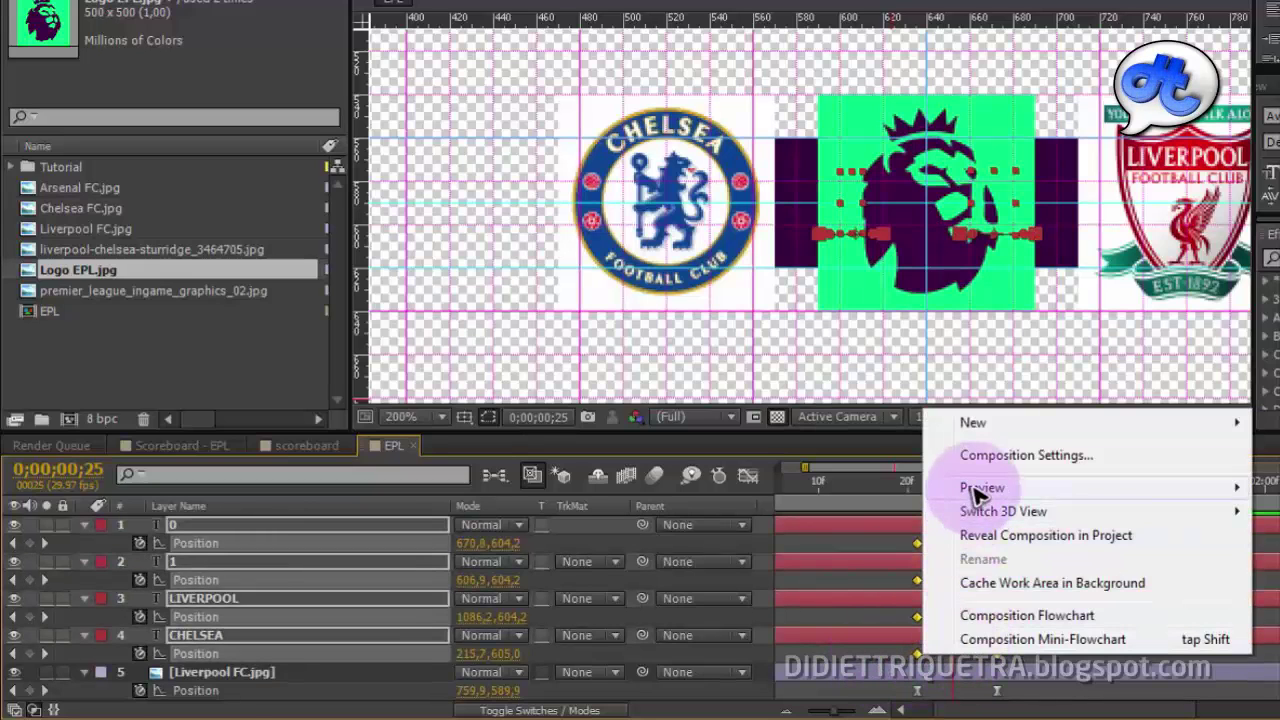
pyautogui.click(922, 668)
pyautogui.doubleClick(918, 655)
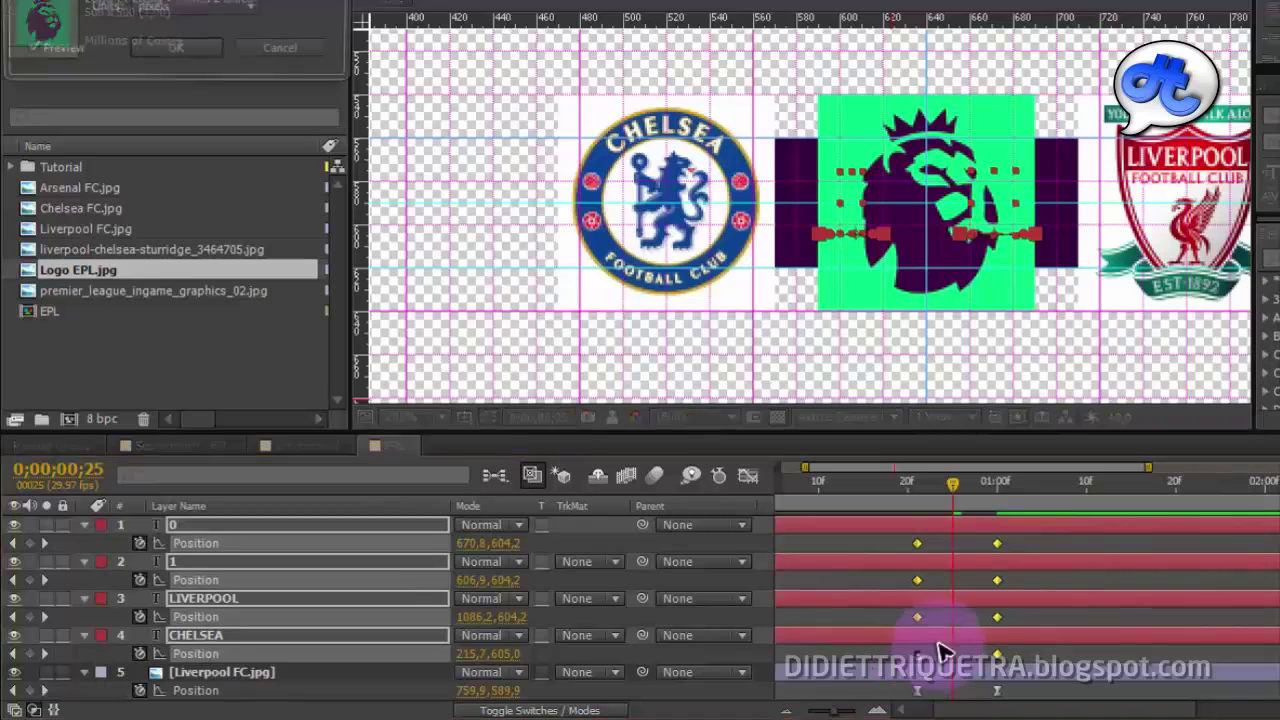
pyautogui.press('Escape')
pyautogui.rightClick(917, 653)
pyautogui.moveTo(935, 645)
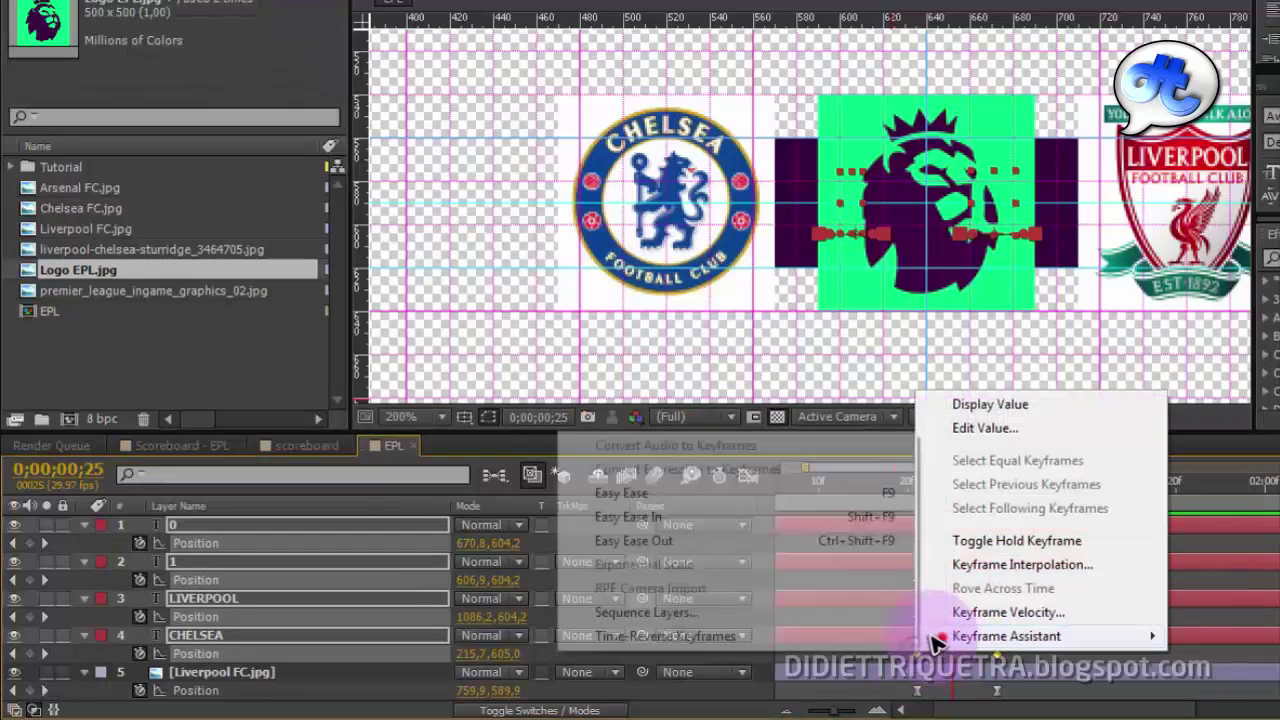
pyautogui.click(745, 493)
# Reshape the text layers' speed curves into a sharp peak midway between their keyframes and scrub through the motion.
pyautogui.click(740, 482)
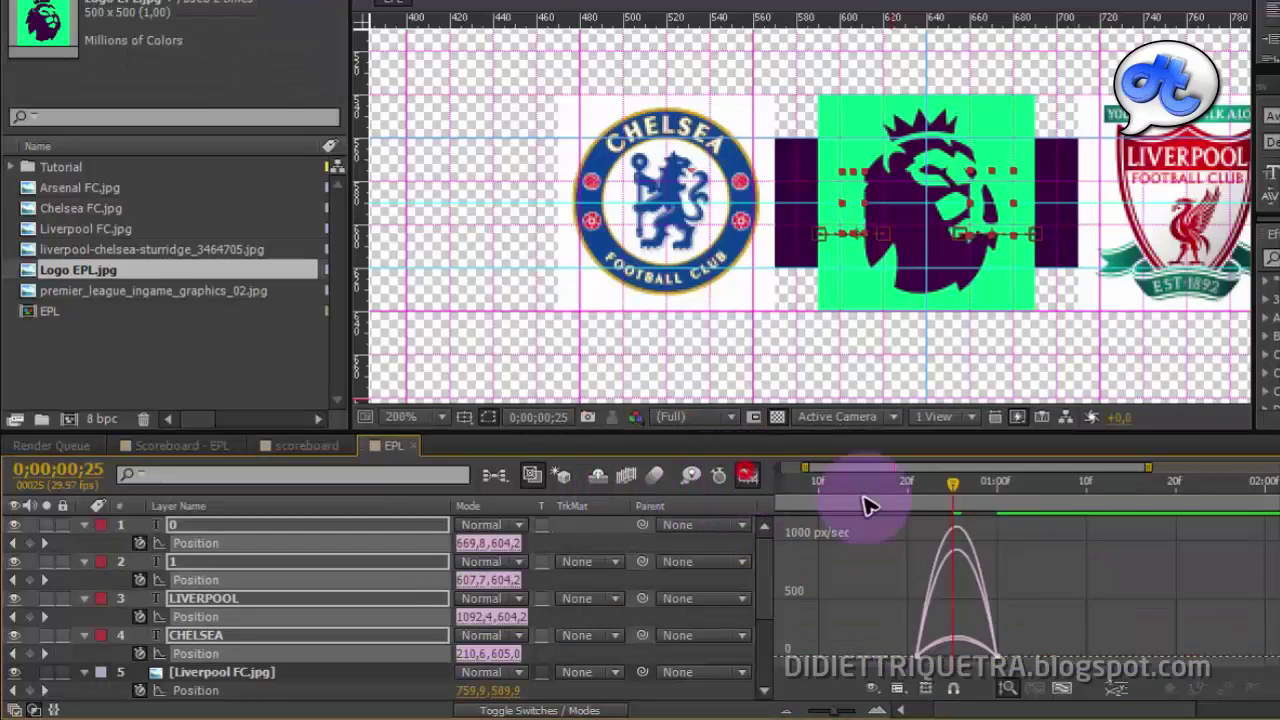
pyautogui.moveTo(985, 658)
pyautogui.mouseDown()
pyautogui.moveTo(931, 657)
pyautogui.moveTo(986, 658)
pyautogui.mouseUp()
pyautogui.hotkey('ctrl', 'z')
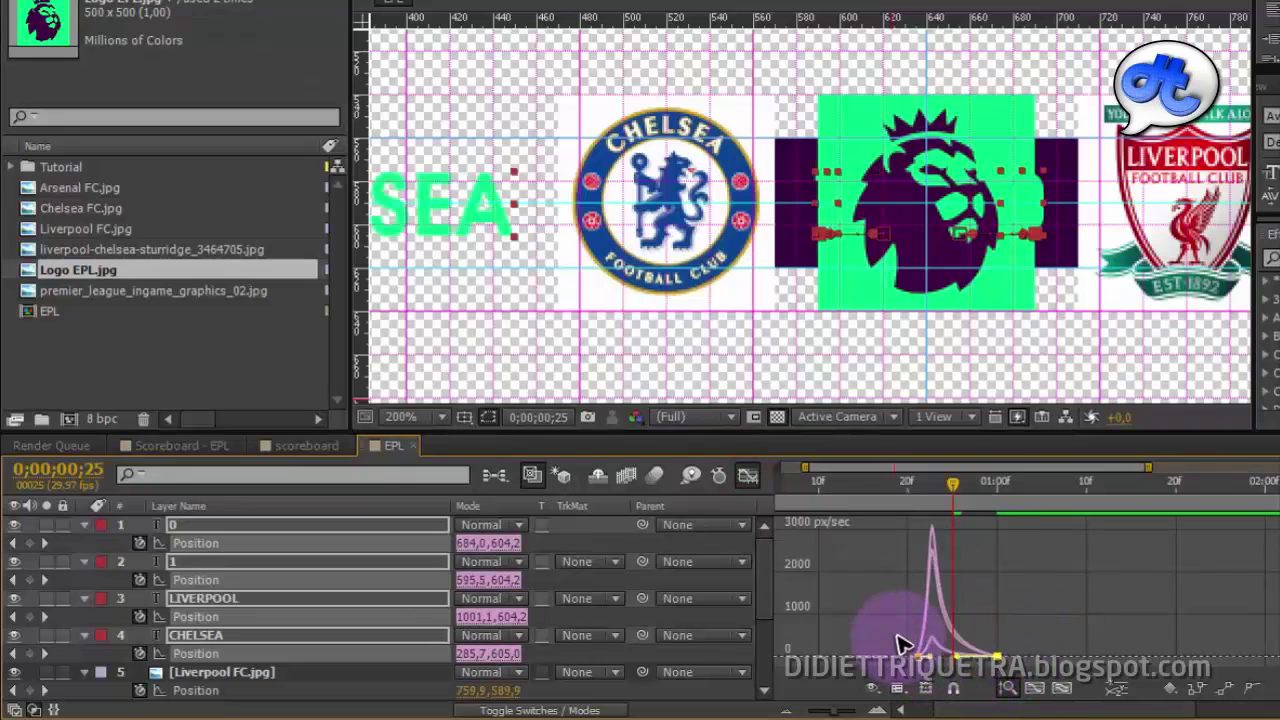
pyautogui.moveTo(898, 636); pyautogui.dragTo(938, 664)
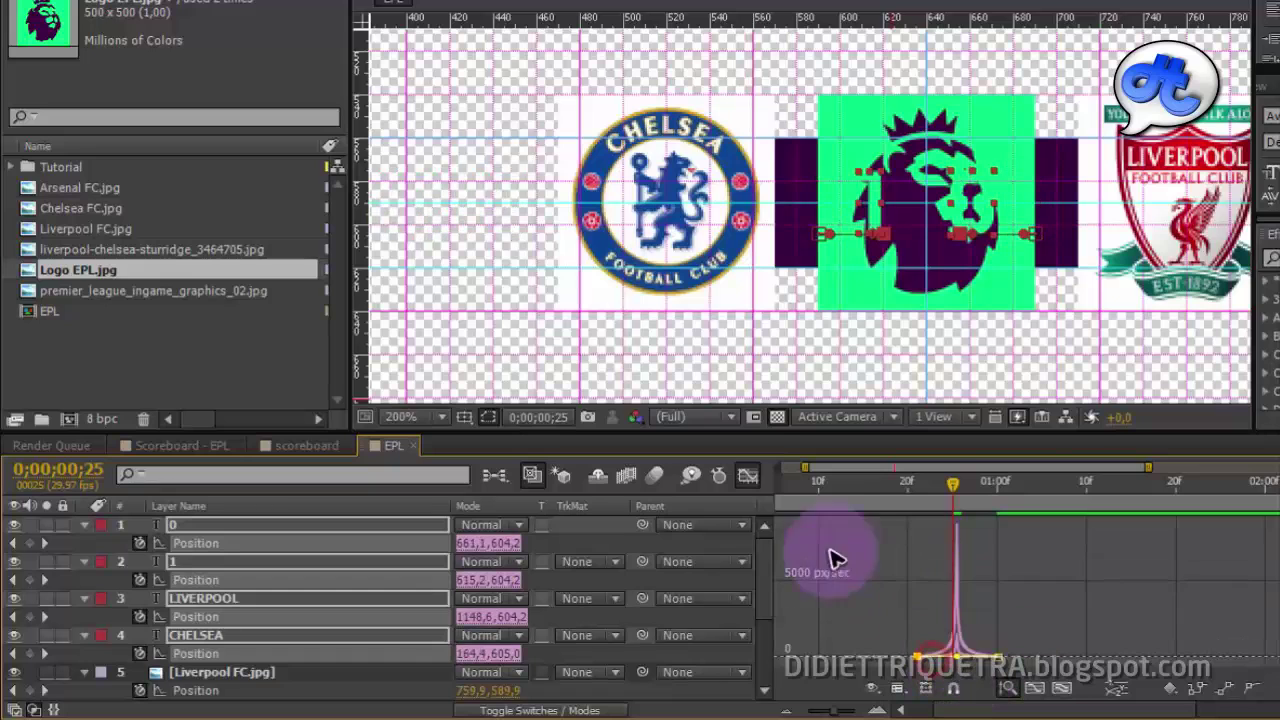
pyautogui.click(748, 476)
pyautogui.click(906, 488)
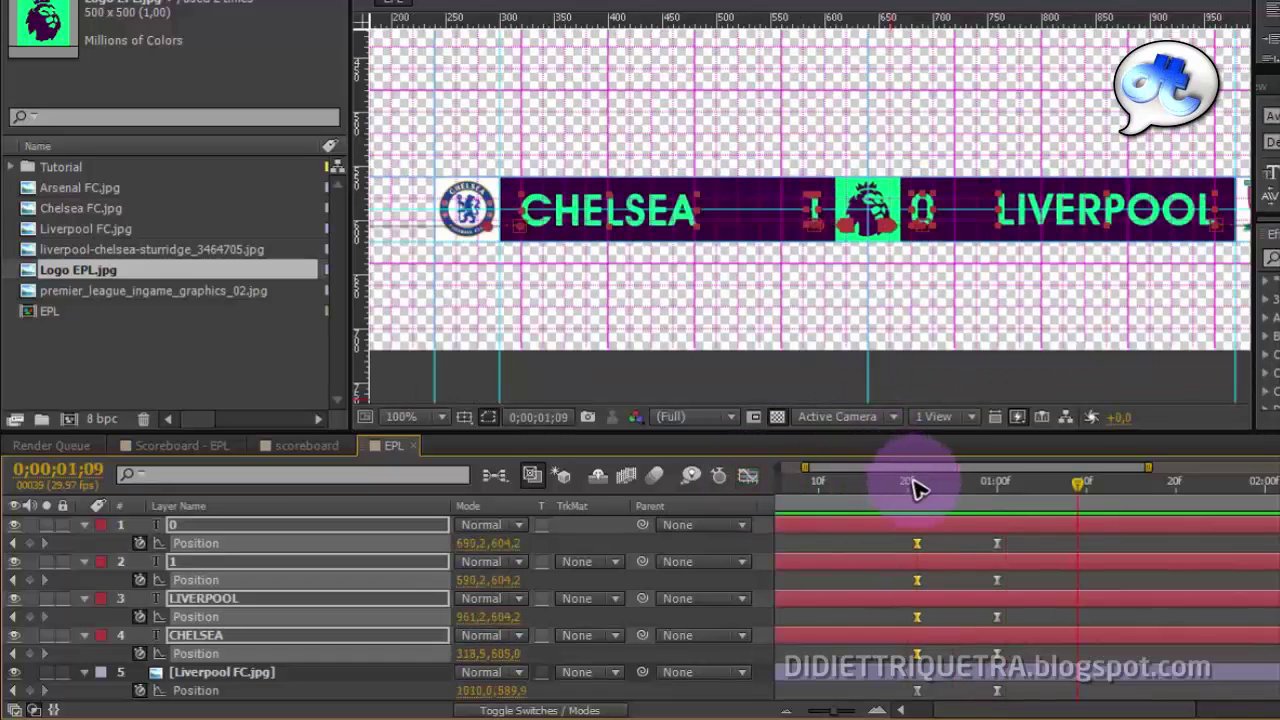
pyautogui.moveTo(918, 488); pyautogui.dragTo(903, 488)
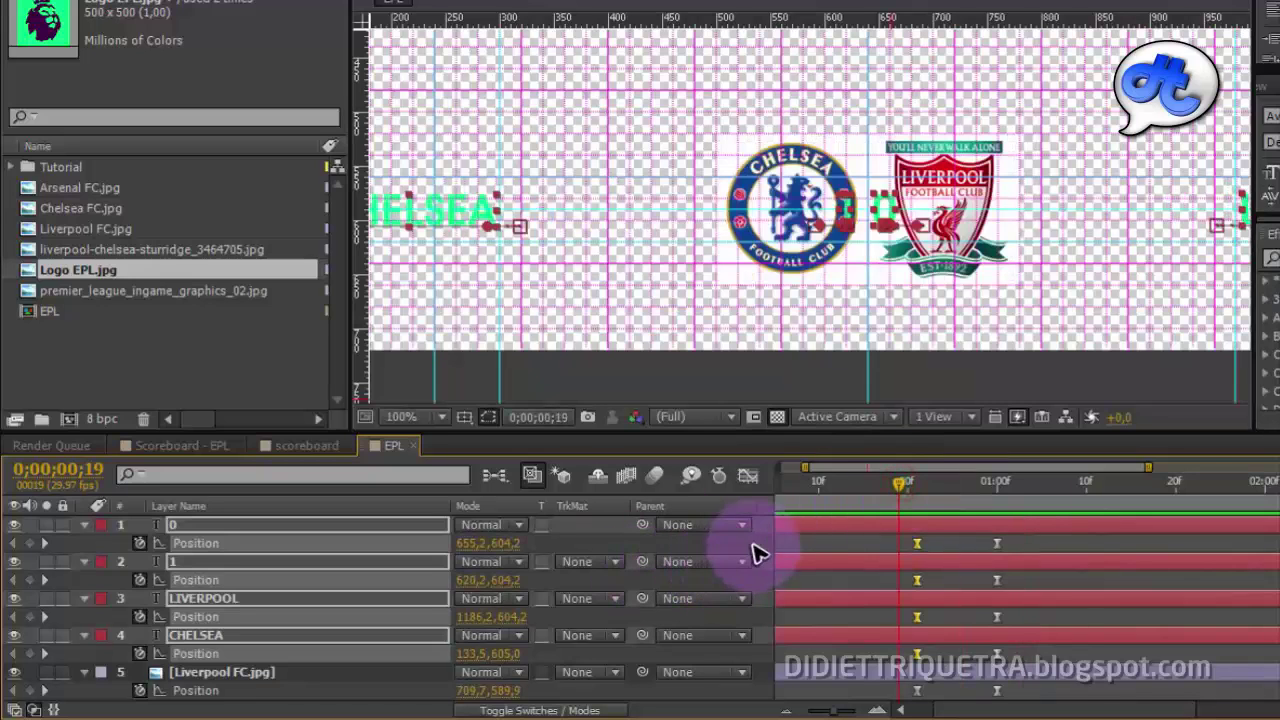
# Collapse the four text layers and move the digits 0 and 1 below Logo EPL.jpg, just above the banner layer.
pyautogui.click(754, 545)
pyautogui.click(84, 525)
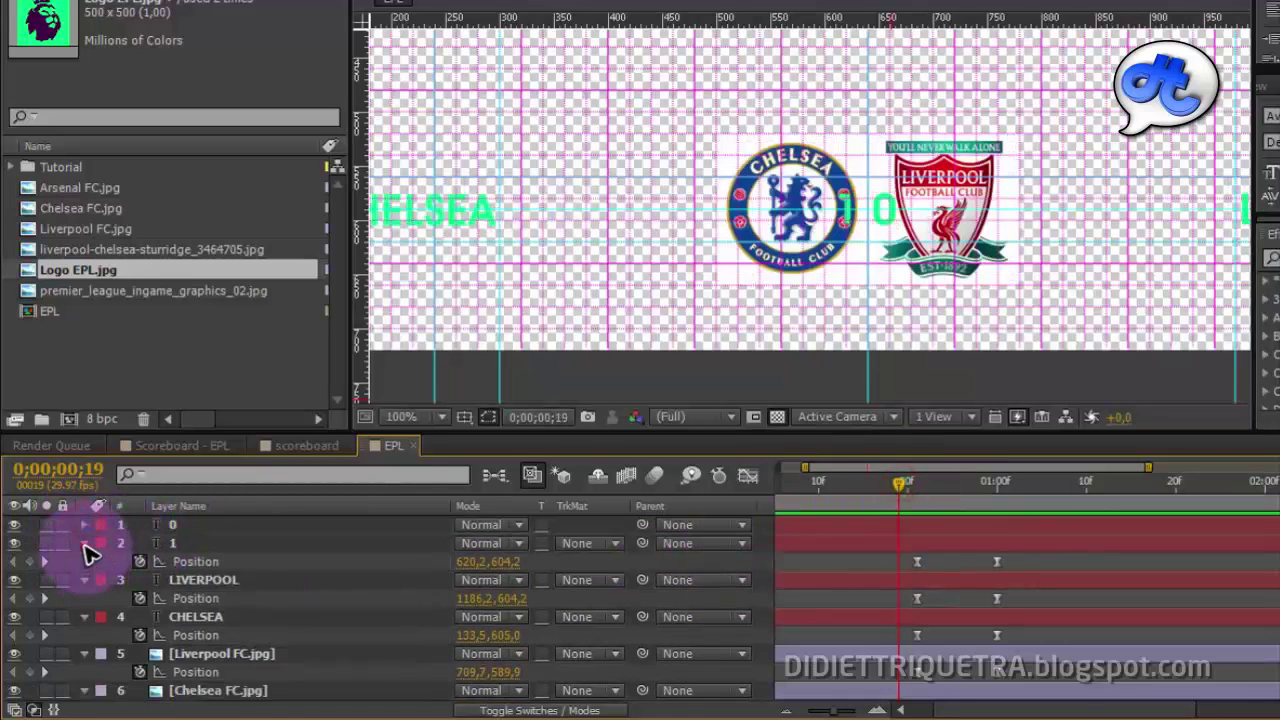
pyautogui.click(84, 543)
pyautogui.click(84, 561)
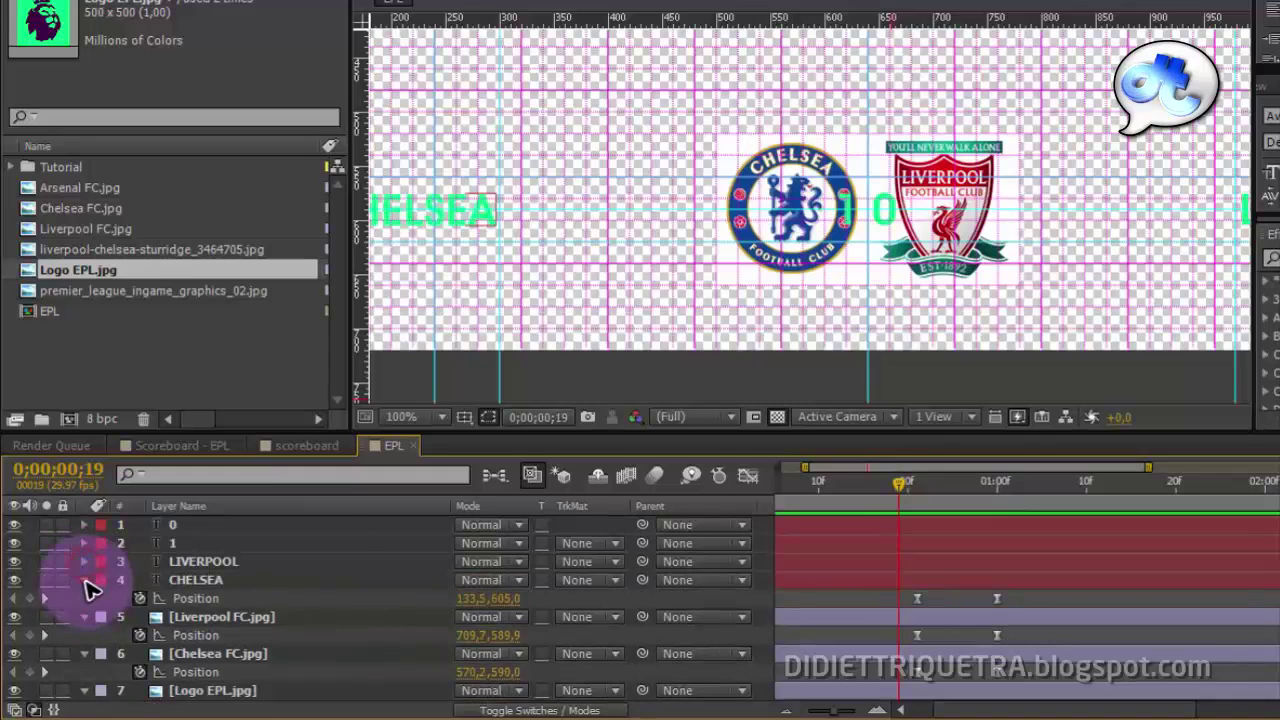
pyautogui.click(84, 580)
pyautogui.click(313, 523)
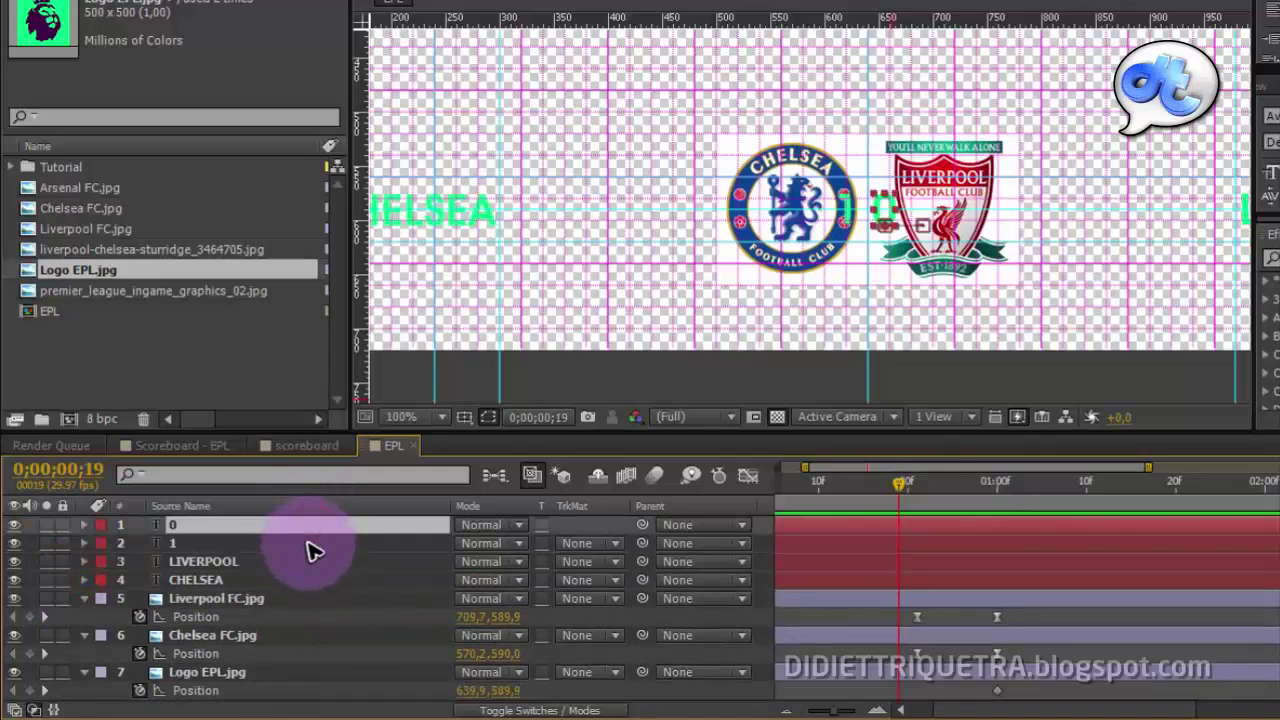
pyautogui.keyDown('shift'); pyautogui.click(308, 543); pyautogui.keyUp('shift')
pyautogui.moveTo(340, 533); pyautogui.dragTo(351, 631)
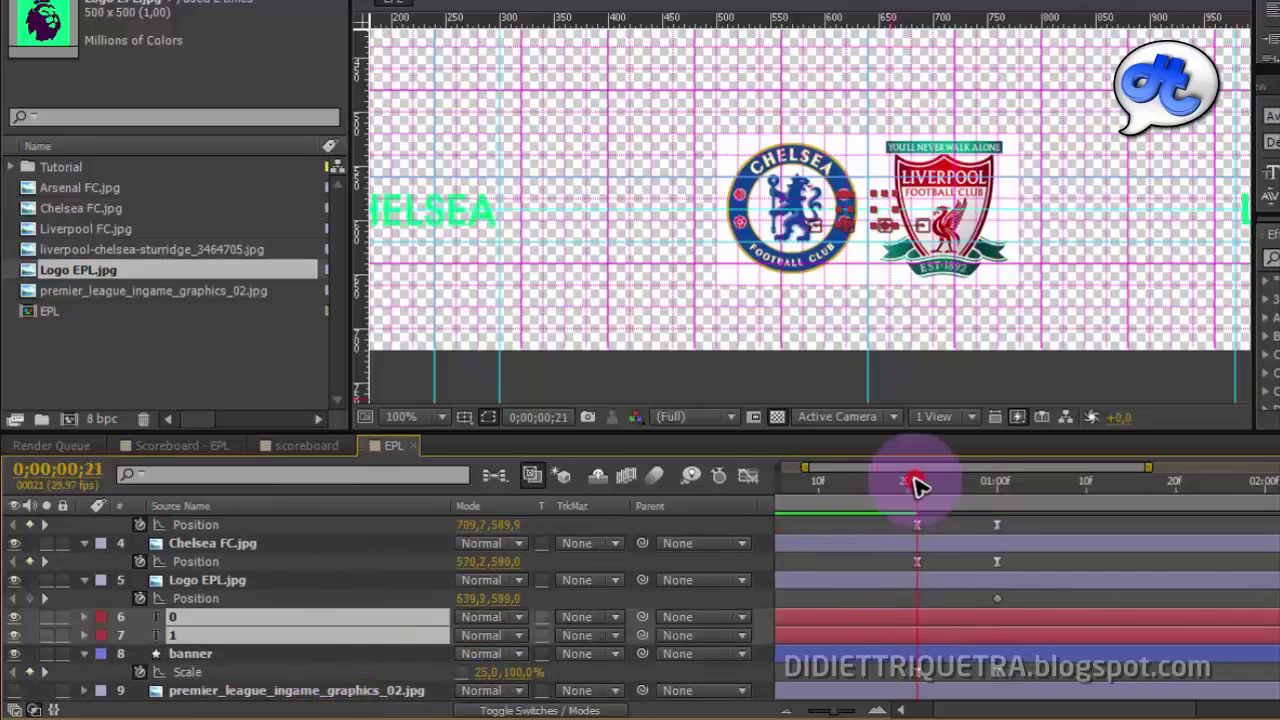
# Preview the banner opening animation from 0;00;00;21 to check how the names and digits slide in.
pyautogui.press('space')
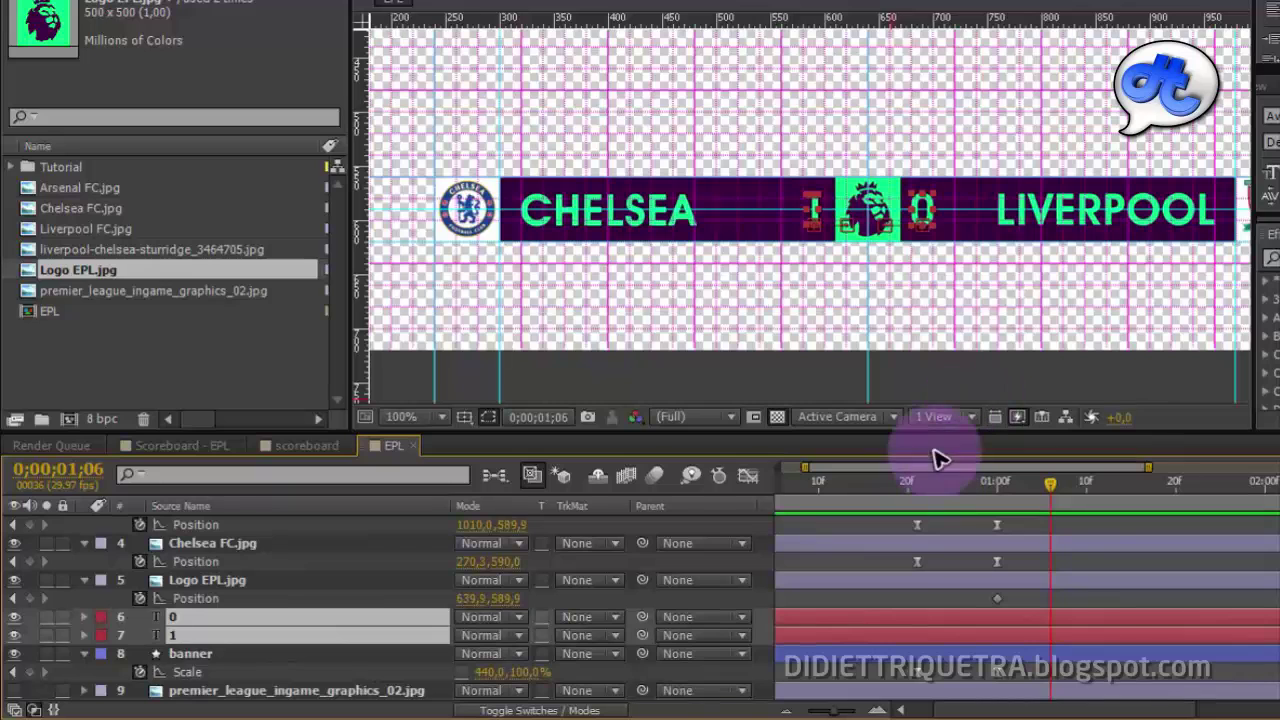
pyautogui.click(915, 485)
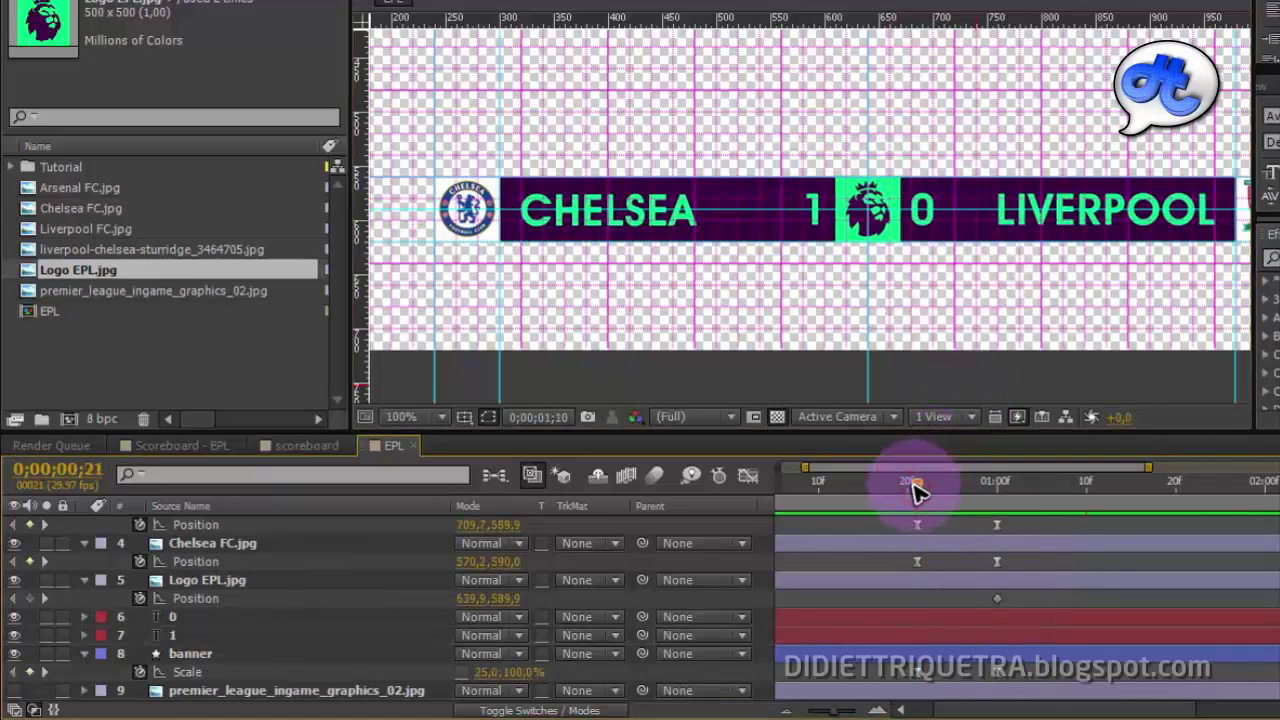
pyautogui.click(722, 268)
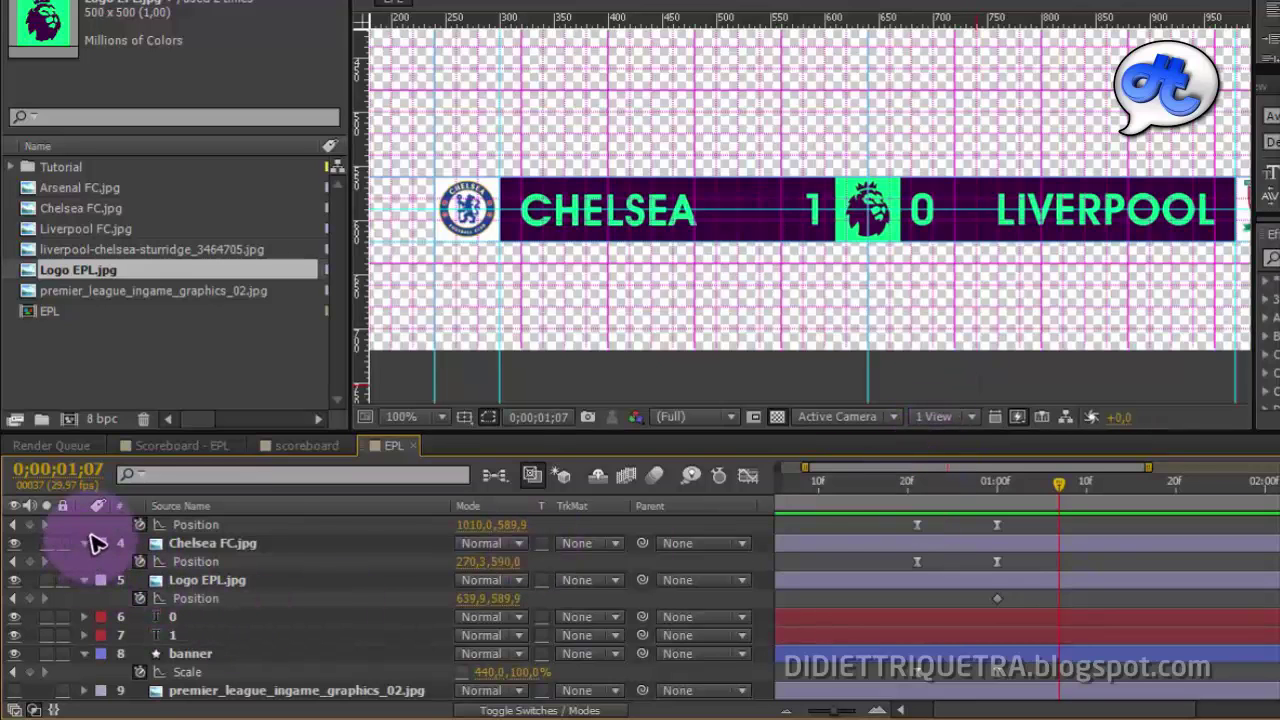
pyautogui.moveTo(925, 490)
pyautogui.mouseDown()
pyautogui.moveTo(920, 500)
pyautogui.moveTo(951, 494)
pyautogui.moveTo(920, 509)
pyautogui.moveTo(985, 510)
pyautogui.moveTo(943, 505)
pyautogui.mouseUp()
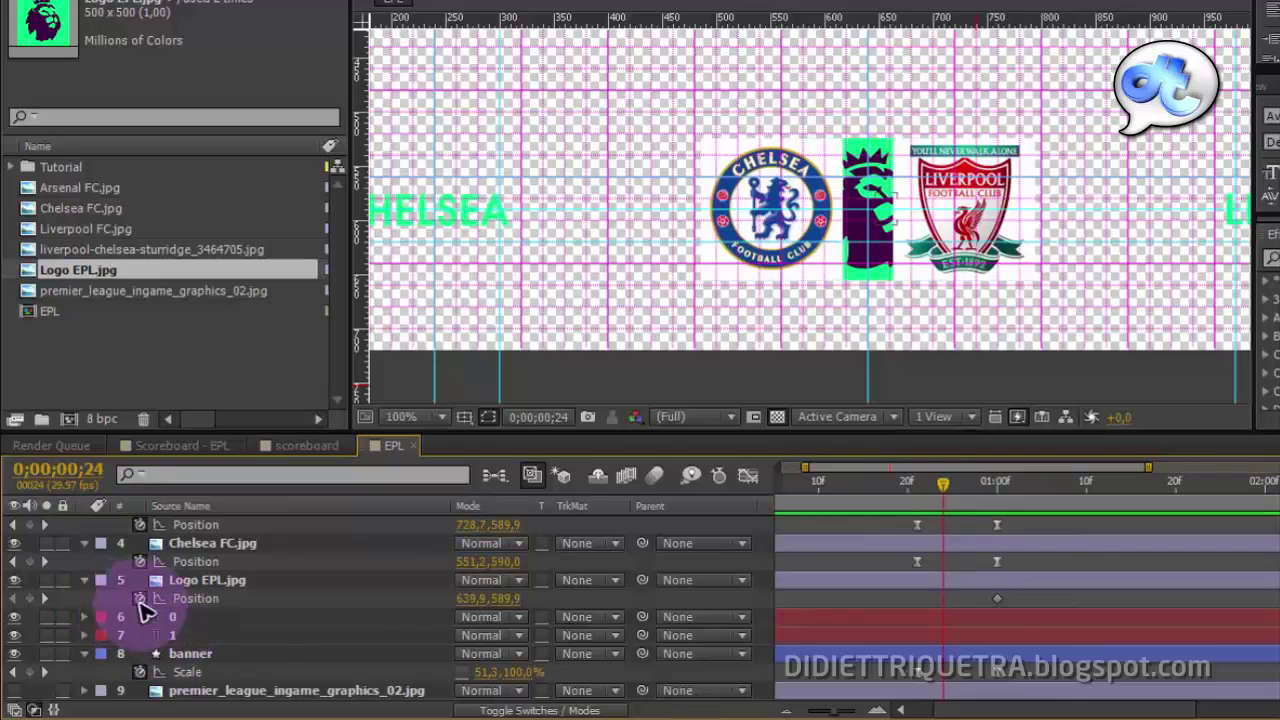
# Collapse the properties of the Logo EPL.jpg, Chelsea FC.jpg, Liverpool FC.jpg and banner layers.
pyautogui.click(84, 580)
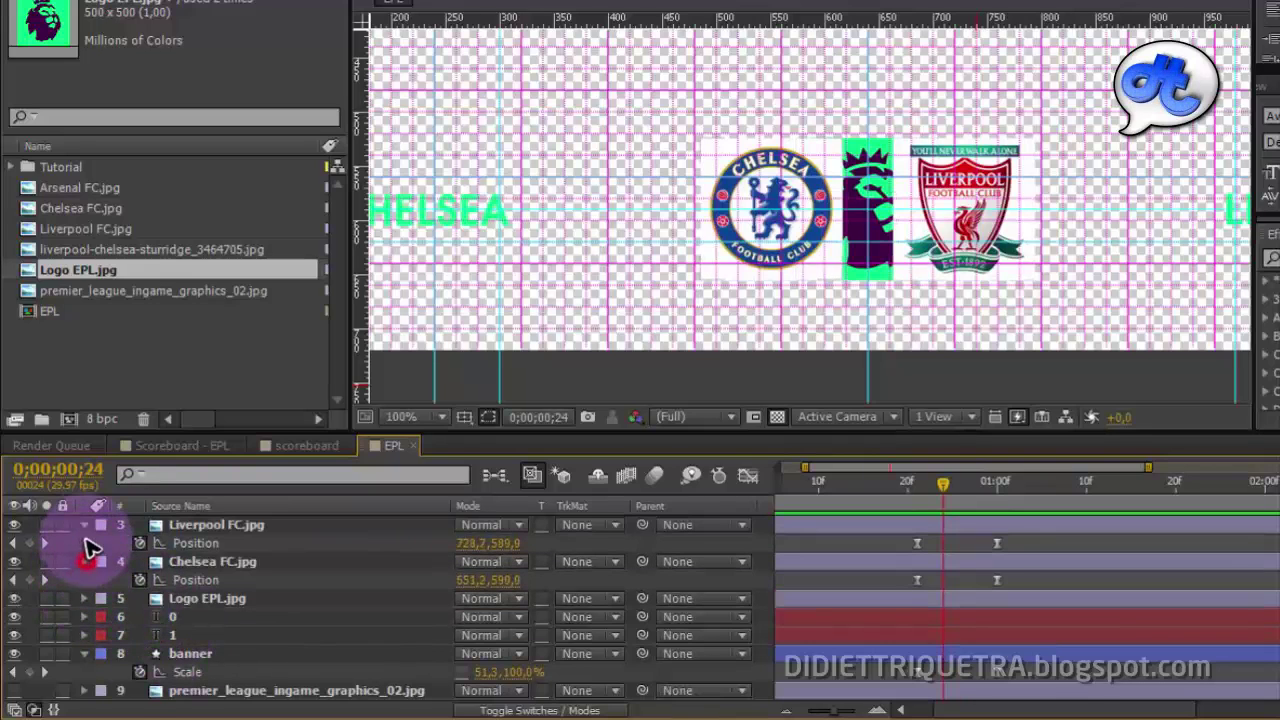
pyautogui.click(85, 561)
pyautogui.click(85, 543)
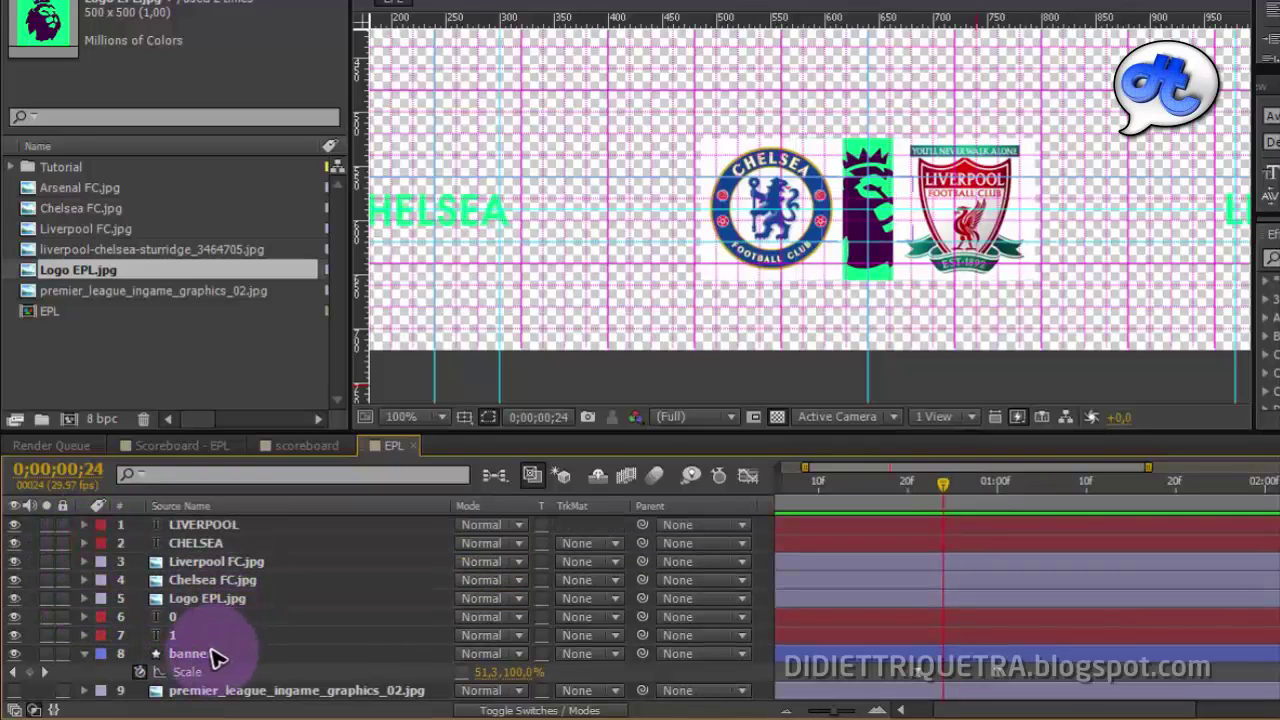
pyautogui.click(84, 653)
# Duplicate the banner layer twice, placing one copy directly above LIVERPOOL and the other directly above CHELSEA.
pyautogui.click(212, 653)
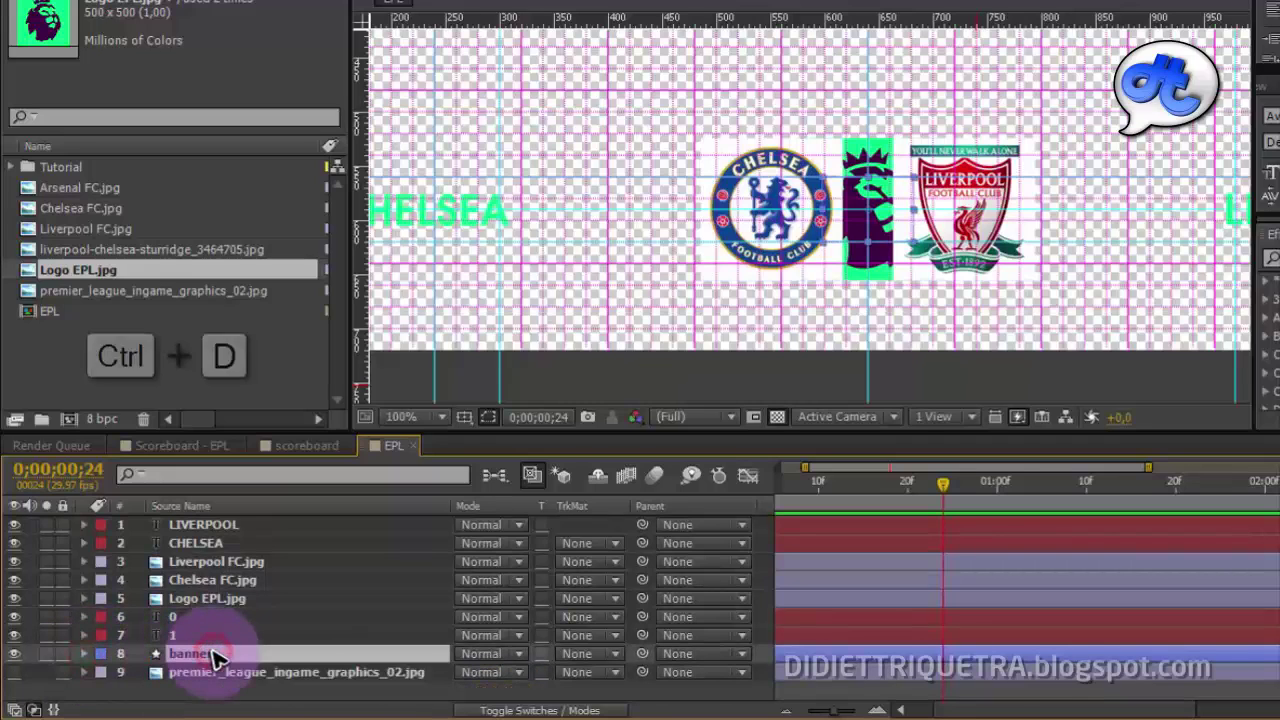
pyautogui.hotkey('ctrl', 'd')
pyautogui.moveTo(265, 653); pyautogui.dragTo(292, 510)
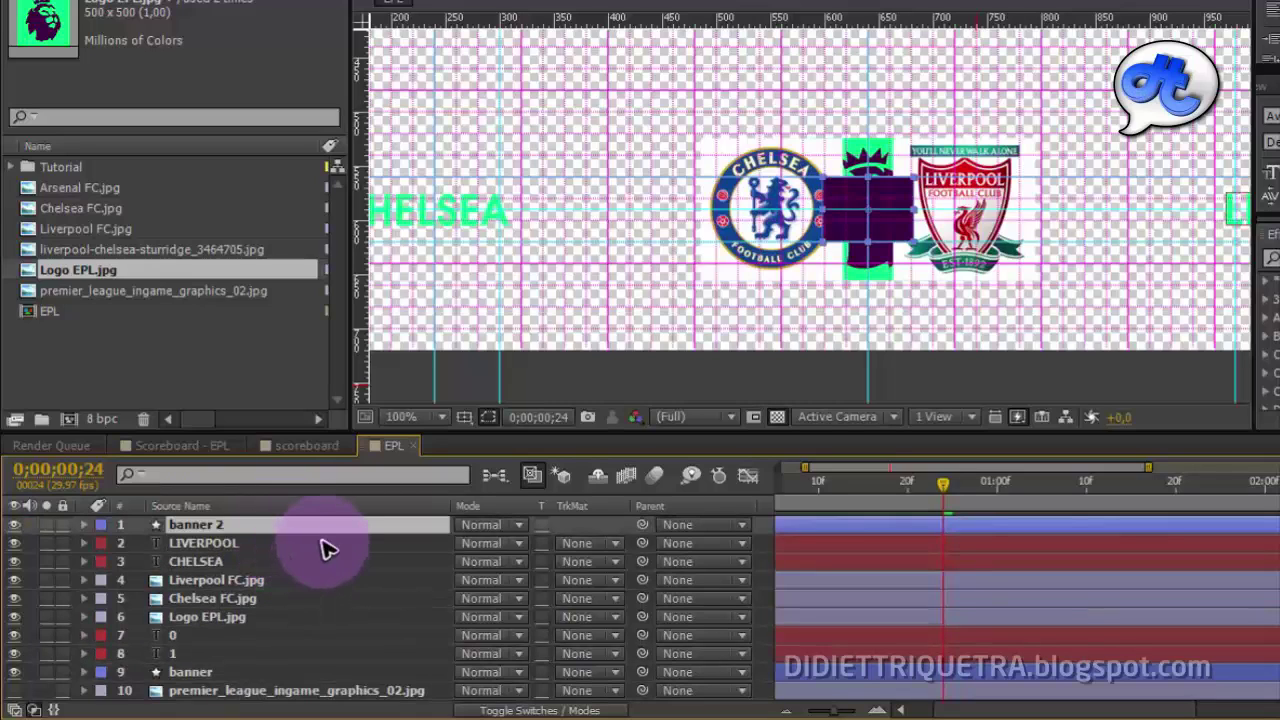
pyautogui.click(323, 523)
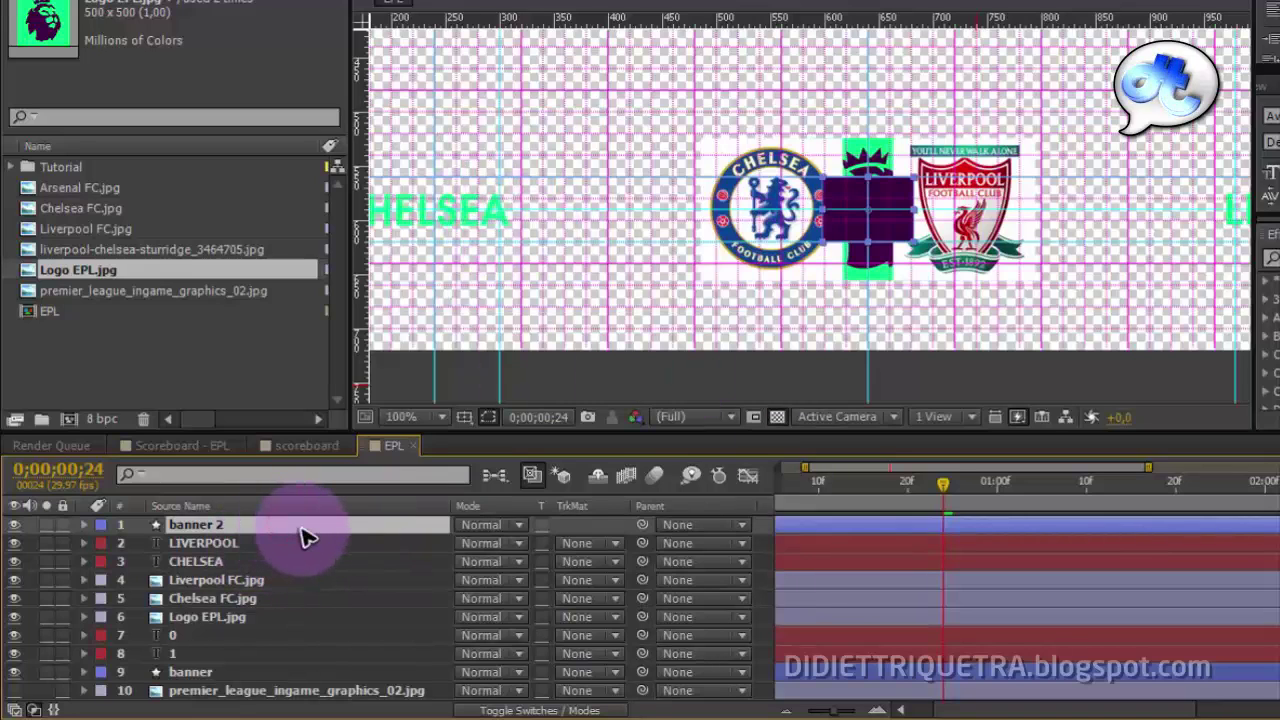
pyautogui.hotkey('ctrl', 'd')
pyautogui.moveTo(306, 523); pyautogui.dragTo(300, 571)
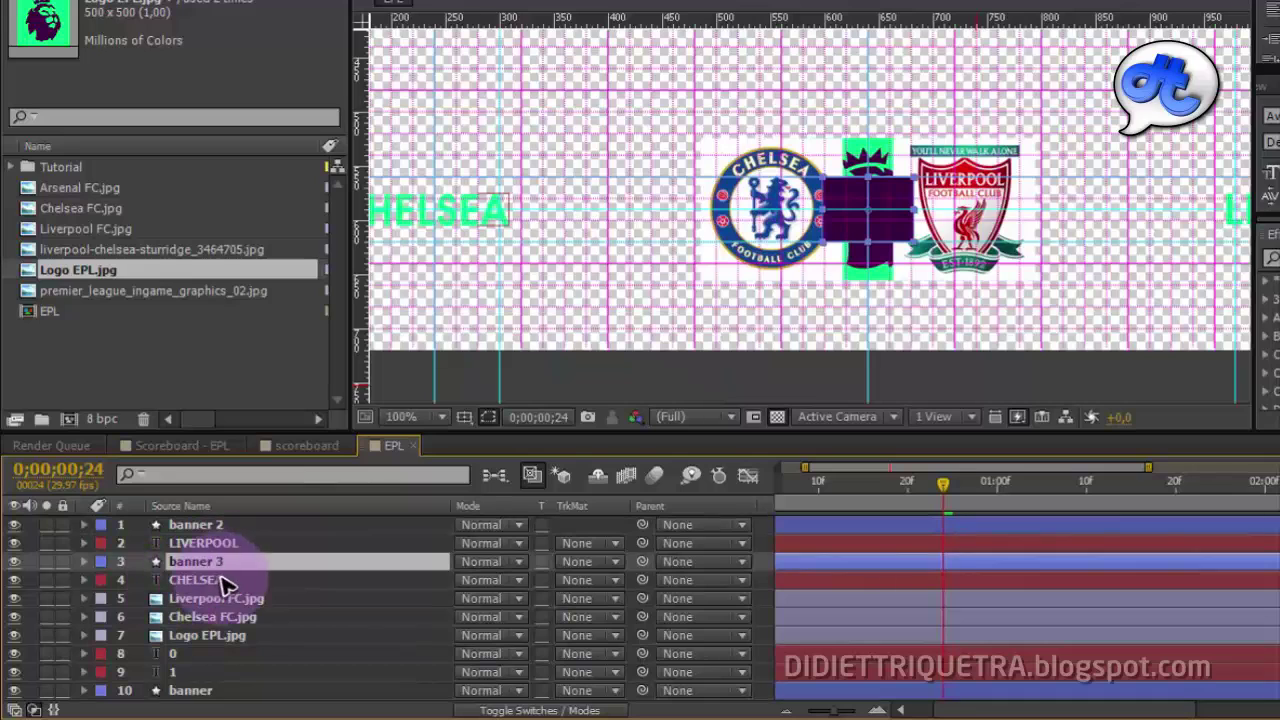
# Set Alpha Matte track mattes so banner 3 masks the CHELSEA layer and banner 2 masks the LIVERPOOL layer.
pyautogui.click(222, 582)
pyautogui.click(556, 711)
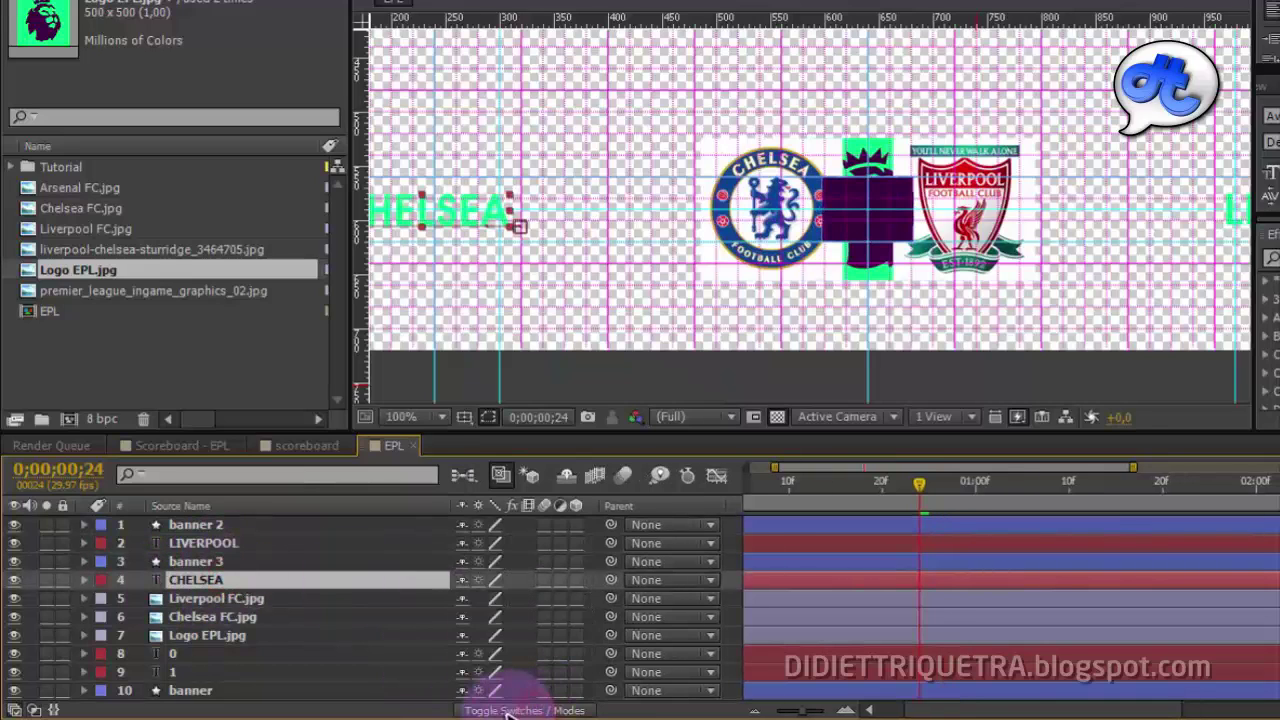
pyautogui.click(510, 711)
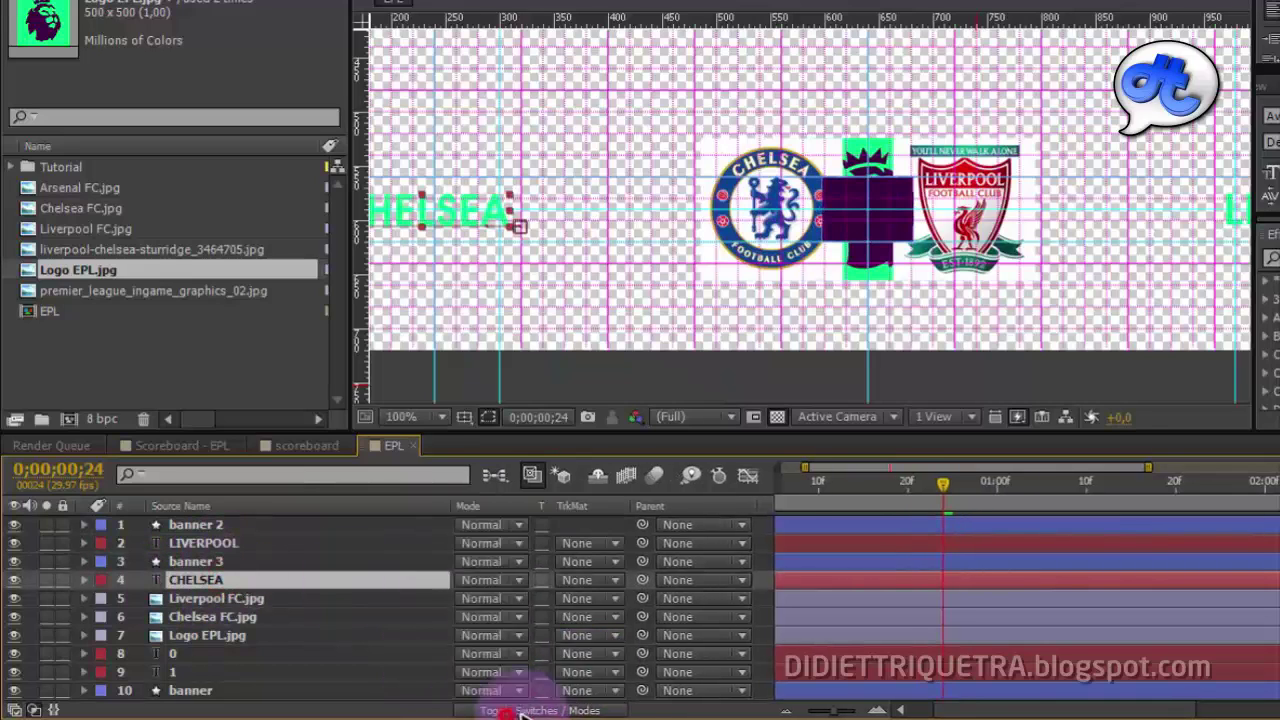
pyautogui.click(612, 588)
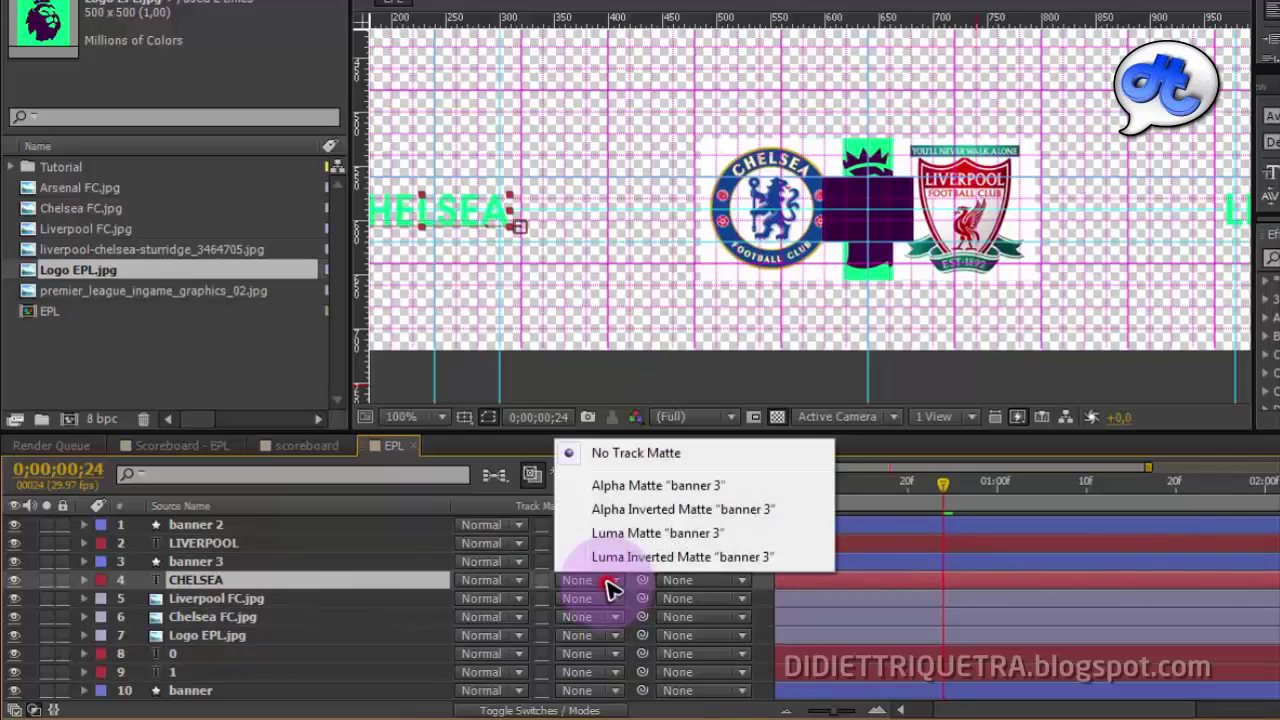
pyautogui.click(658, 486)
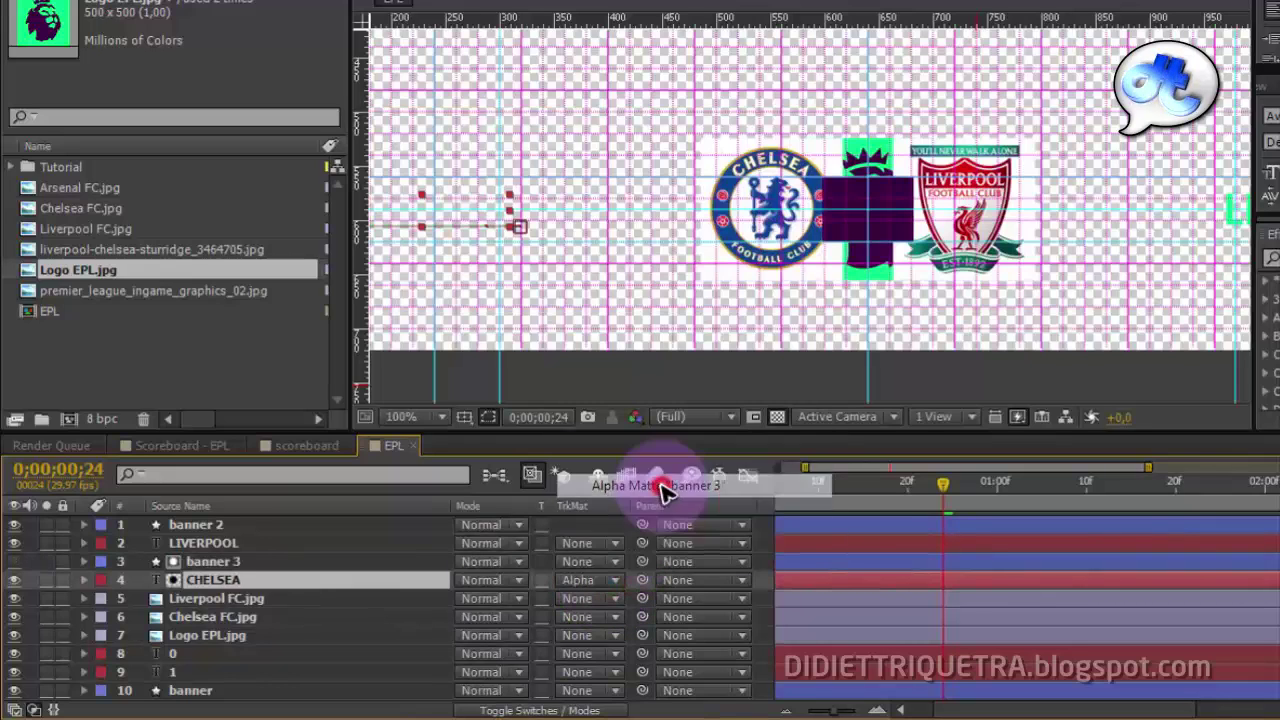
pyautogui.click(610, 550)
pyautogui.click(660, 591)
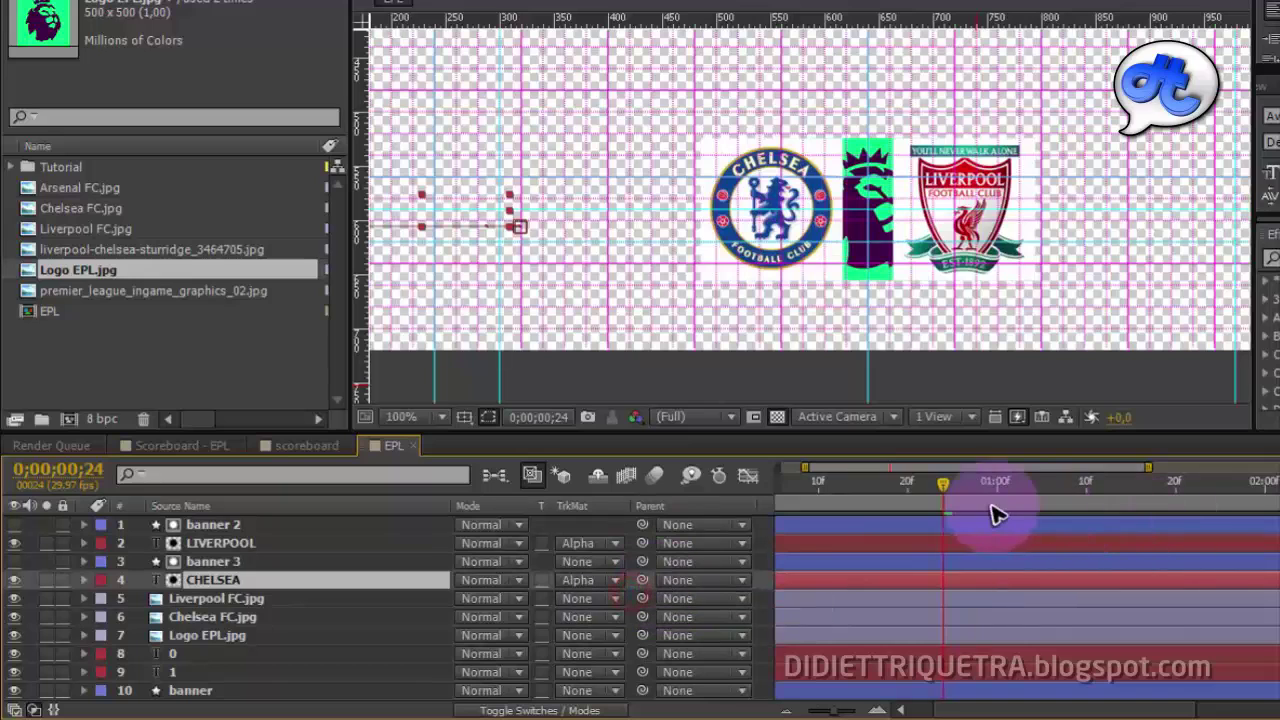
# Scrub the animation to 0;00;01;01 to check how the matted team names appear.
pyautogui.scroll(-1, 829, 271)
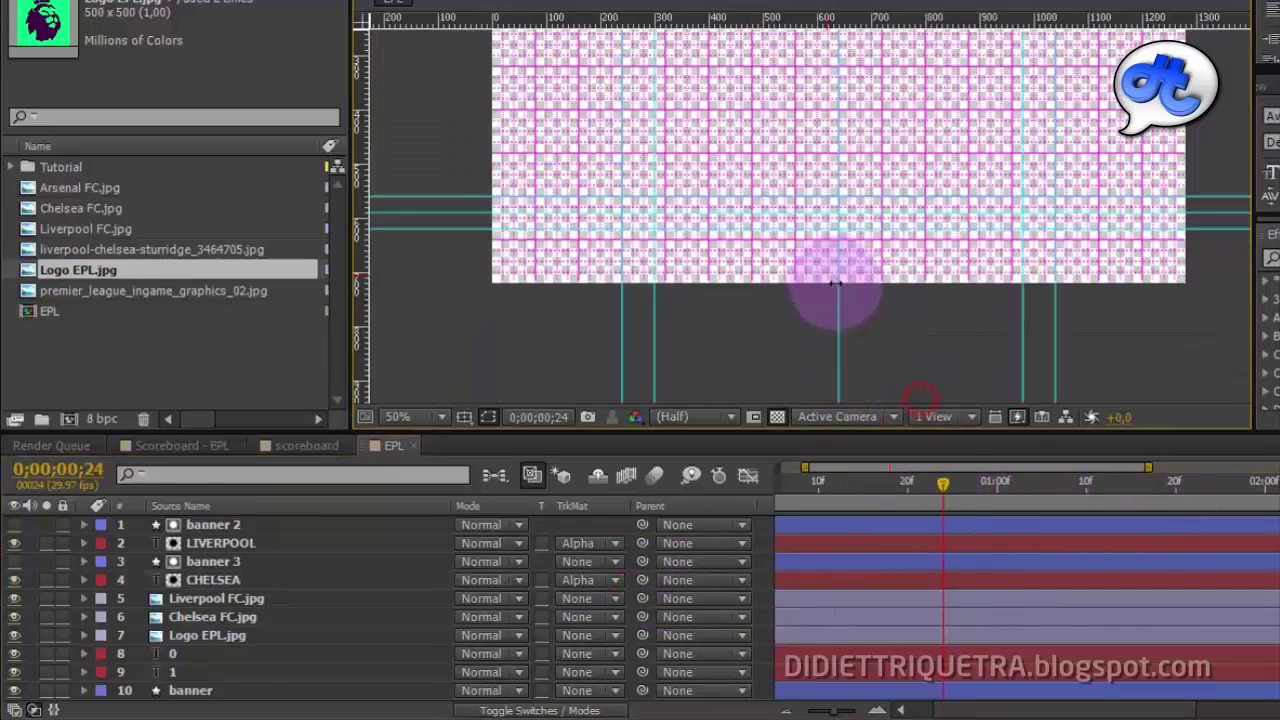
pyautogui.moveTo(948, 488); pyautogui.dragTo(1006, 500)
pyautogui.scroll(2, 714, 229)
# Move the LIVERPOOL and CHELSEA layers with their banner mattes below digit 1, just above the banner layer, and scrub through the result.
pyautogui.click(266, 524)
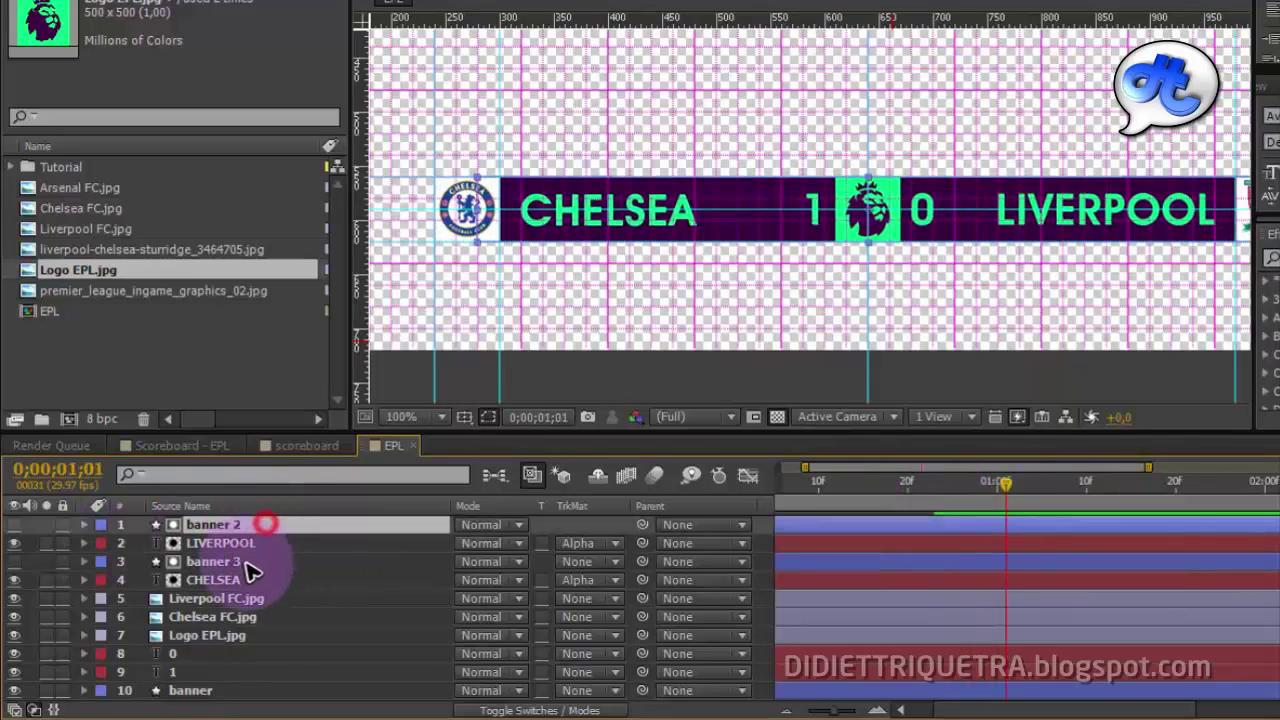
pyautogui.keyDown('shift'); pyautogui.click(250, 575); pyautogui.keyUp('shift')
pyautogui.scroll(-1, 335, 545)
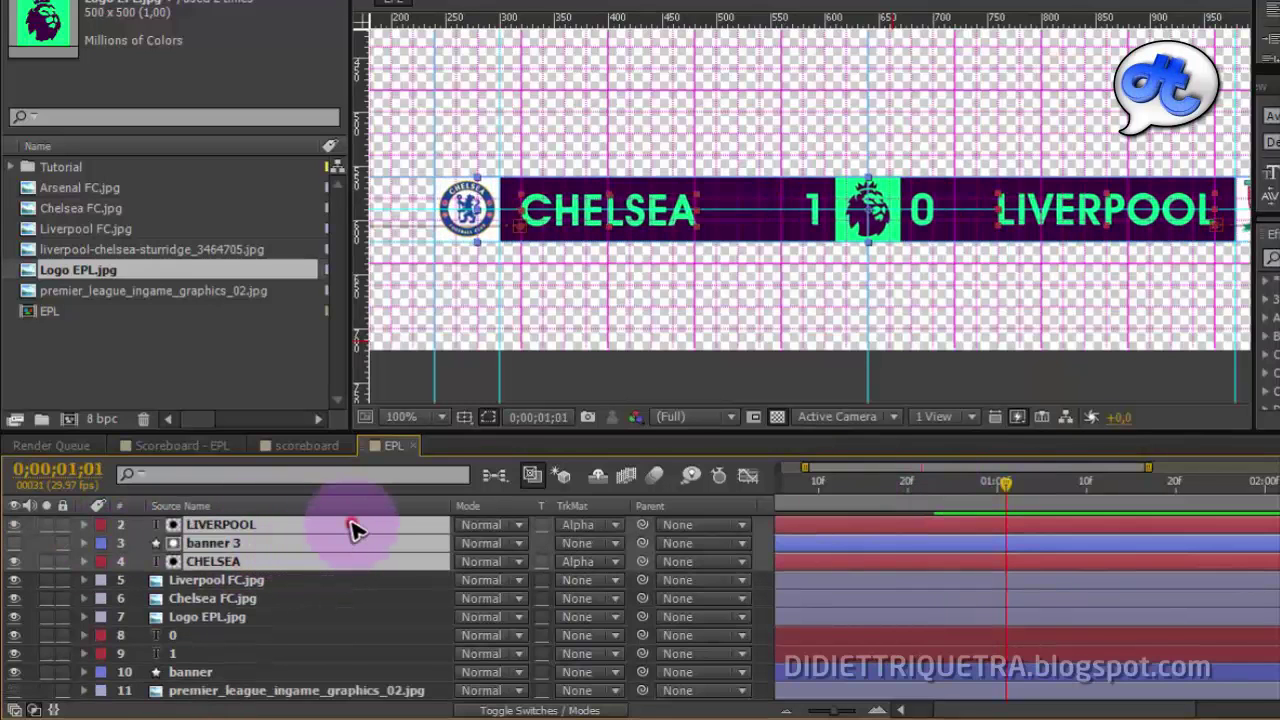
pyautogui.moveTo(352, 530); pyautogui.dragTo(340, 670)
pyautogui.moveTo(1008, 487); pyautogui.dragTo(897, 500)
# Delete the stray Shape Layer 1 from the EPL composition.
pyautogui.click(780, 417)
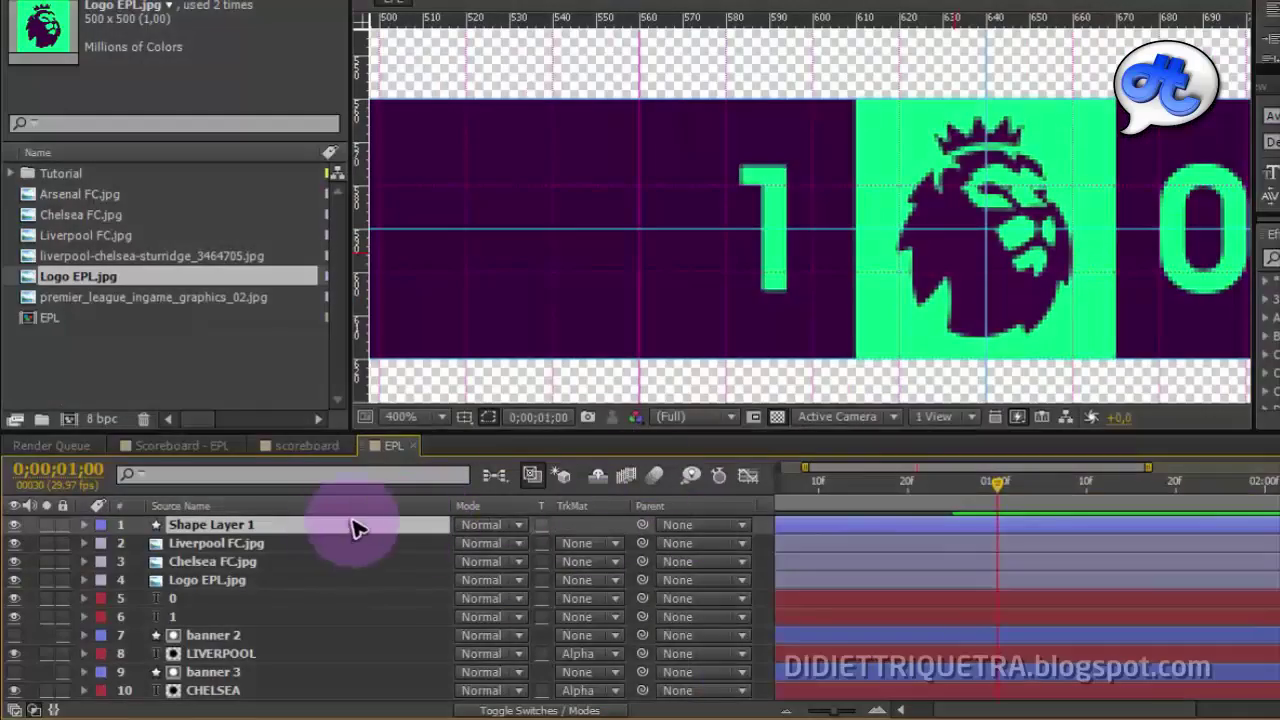
pyautogui.press('Delete')
pyautogui.press(',')
pyautogui.press(',')
pyautogui.press(',')
pyautogui.press(',')
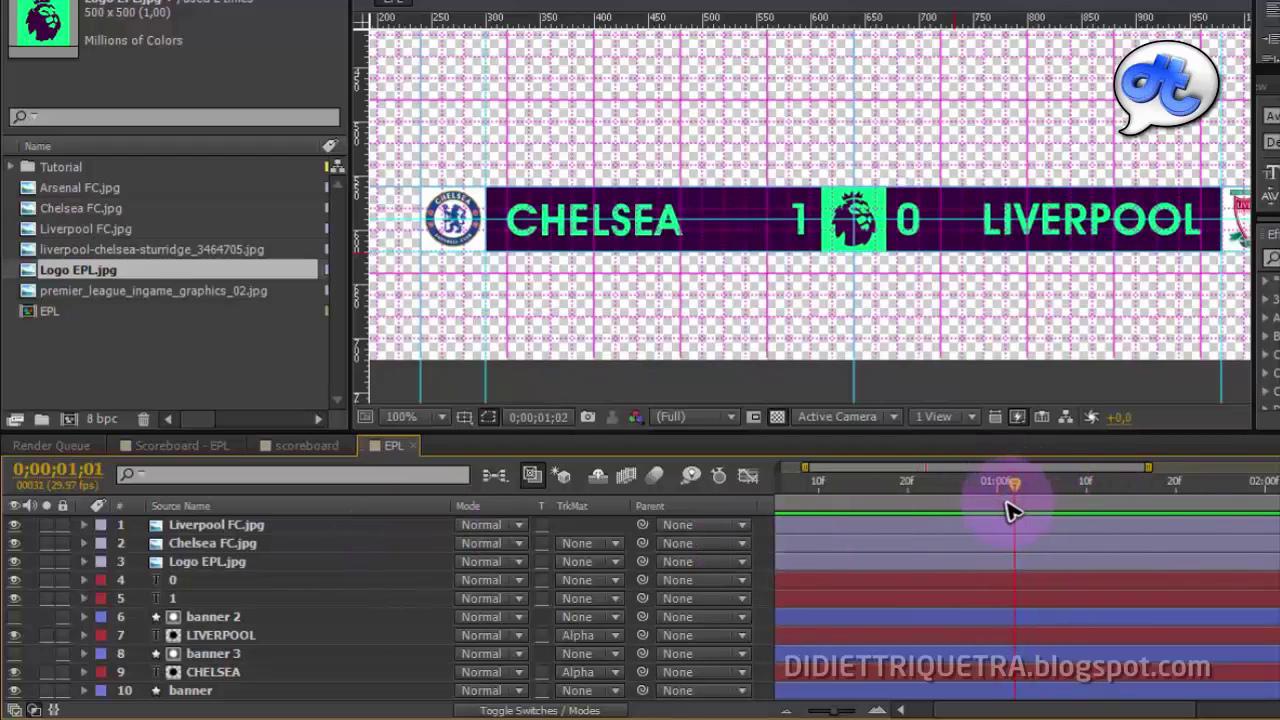
# At 0;00;00;21, stretch the banner layer's vertical scale to 228.8%, keeping the horizontal scale at 25%.
pyautogui.scroll(-1, 250, 620)
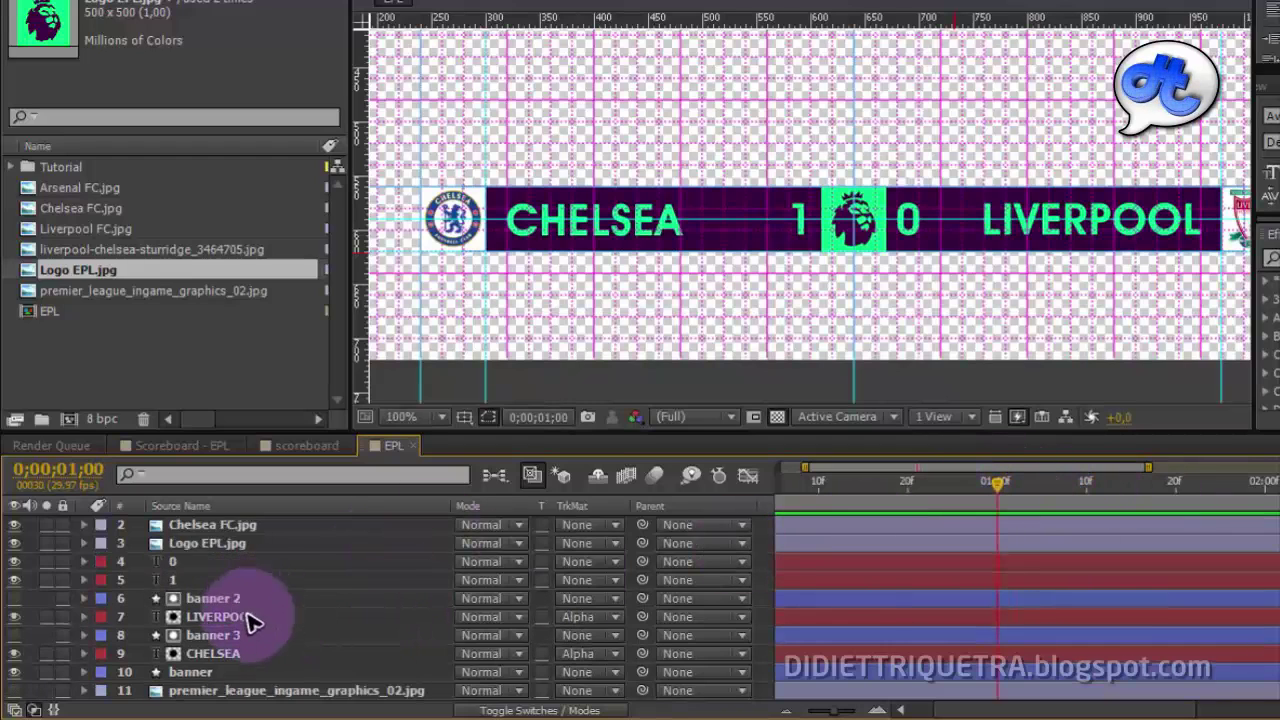
pyautogui.click(234, 676)
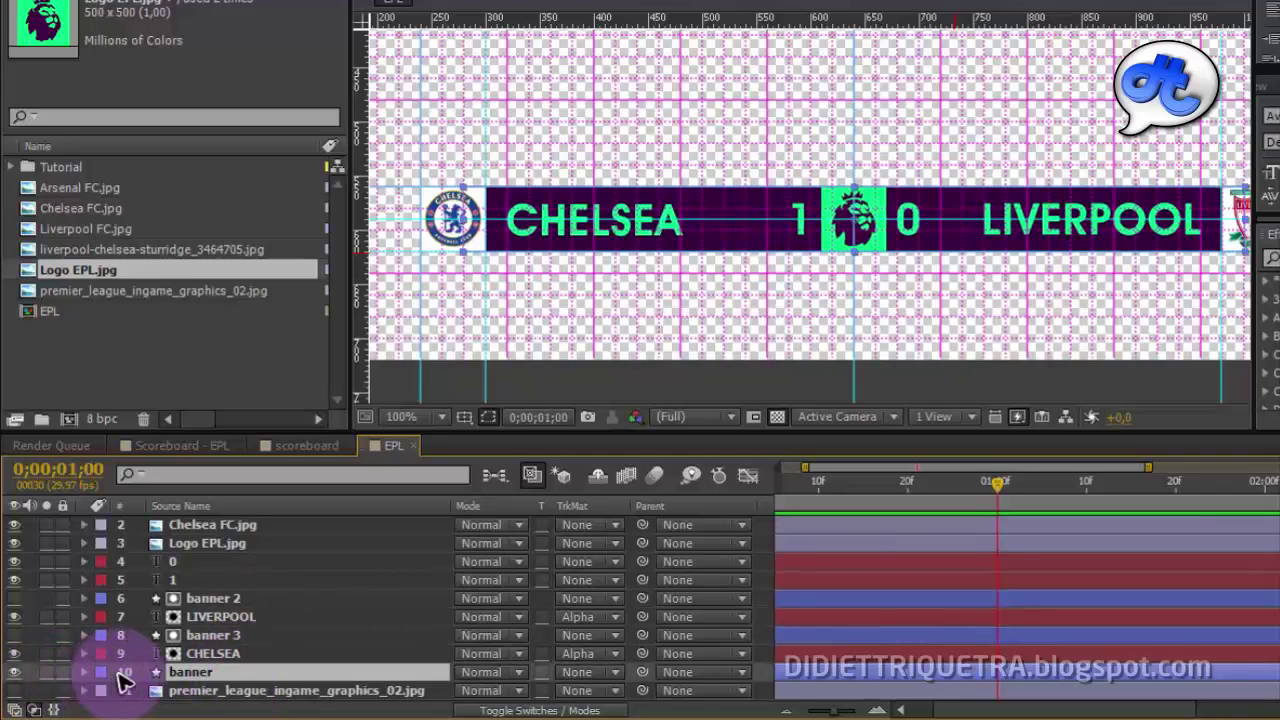
pyautogui.press('s')
pyautogui.scroll(-1, 1015, 530)
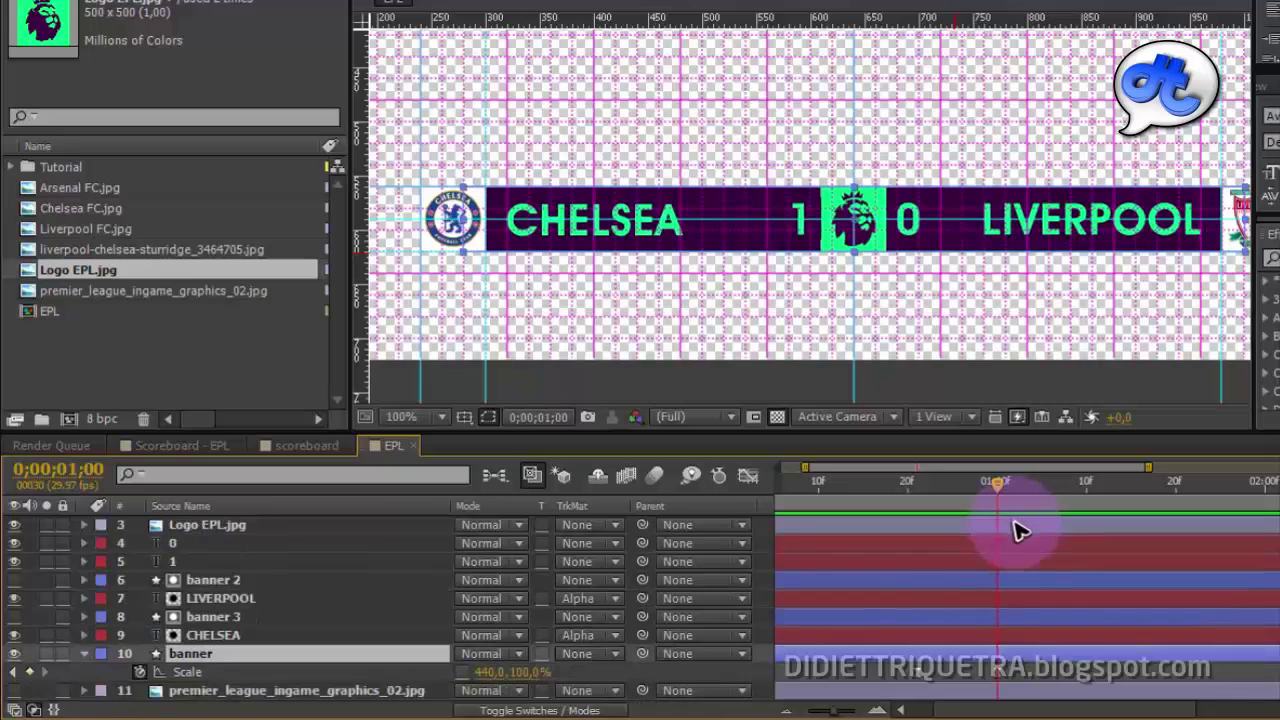
pyautogui.moveTo(995, 487); pyautogui.dragTo(915, 522)
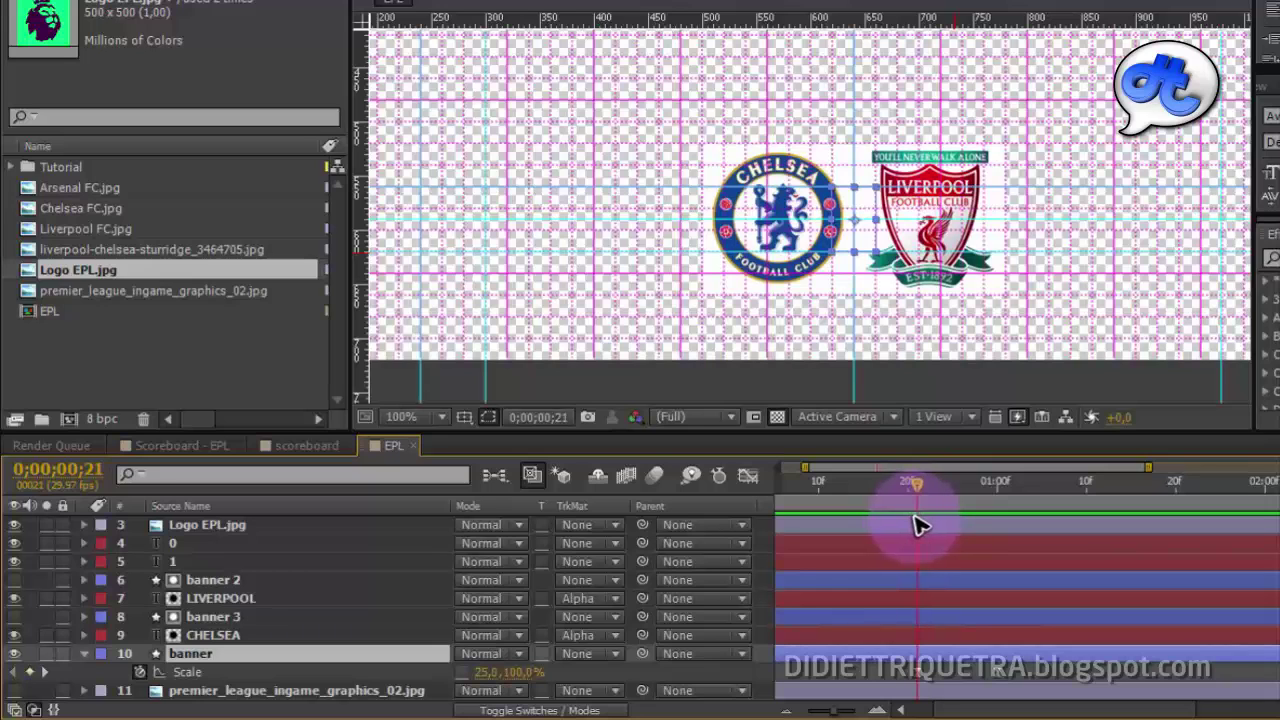
pyautogui.moveTo(929, 516); pyautogui.dragTo(919, 520)
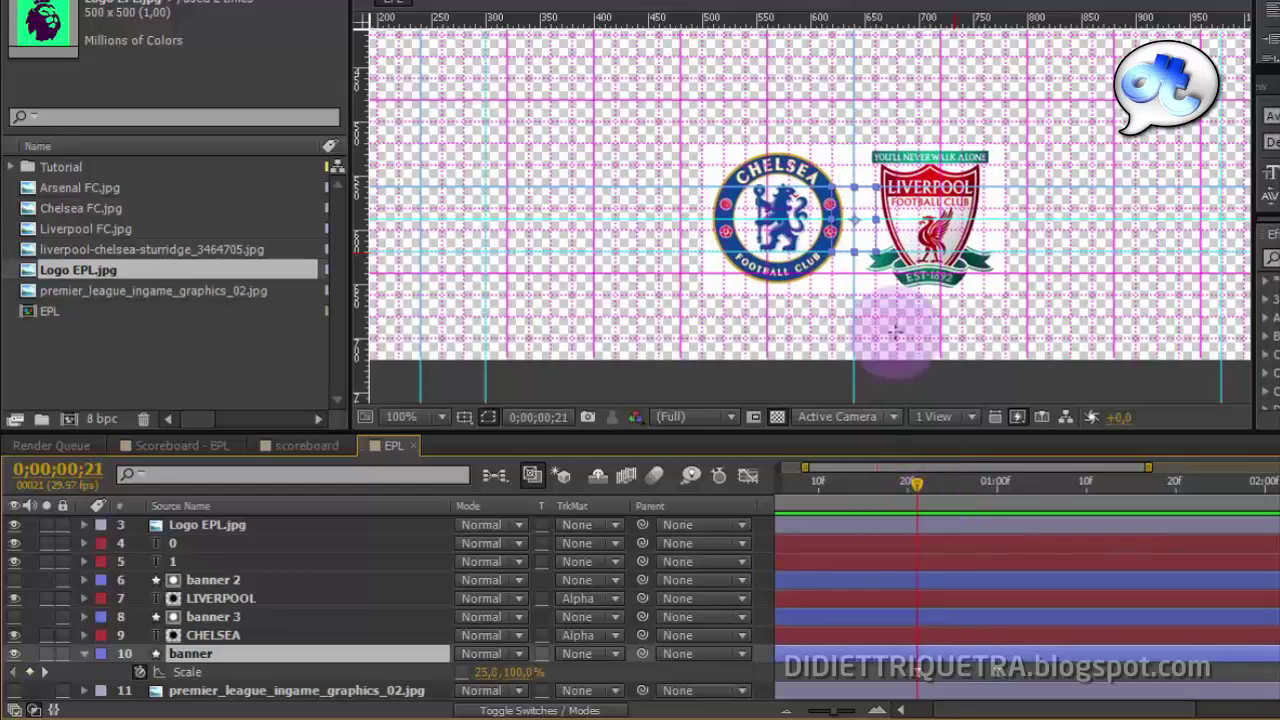
pyautogui.scroll(1, 876, 208)
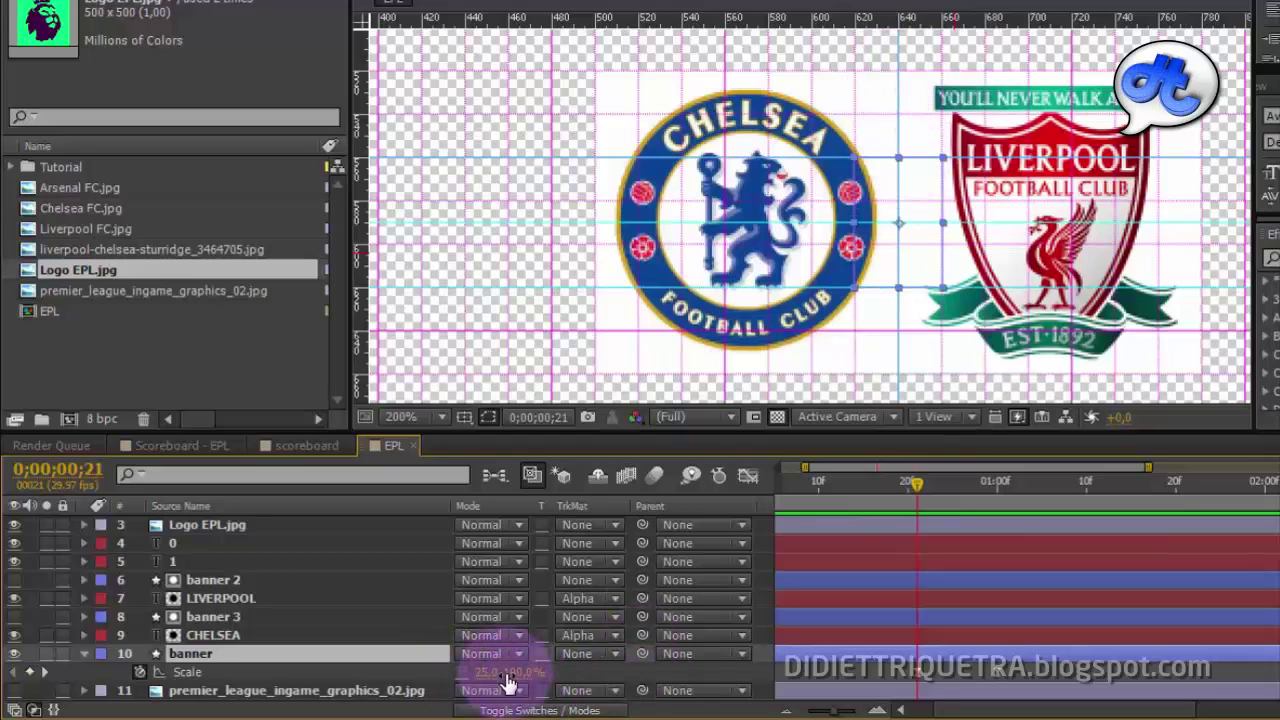
pyautogui.moveTo(521, 678); pyautogui.dragTo(660, 678)
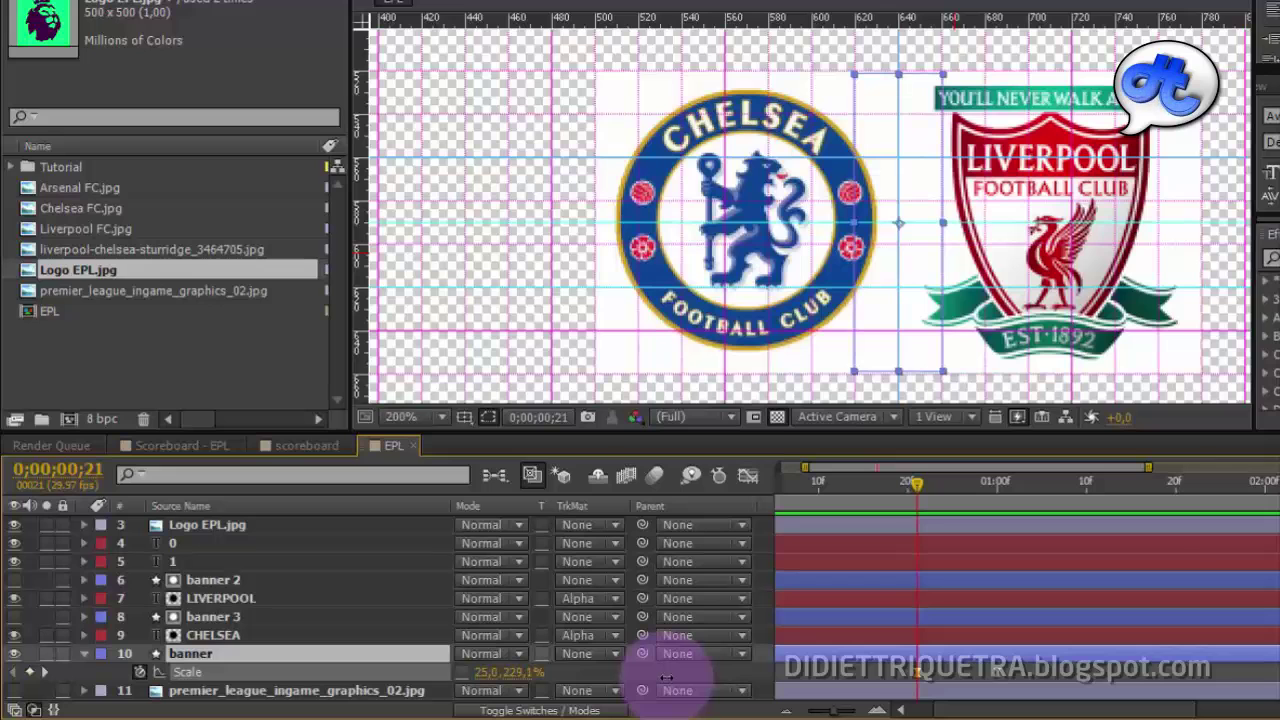
pyautogui.moveTo(661, 677); pyautogui.dragTo(662, 677)
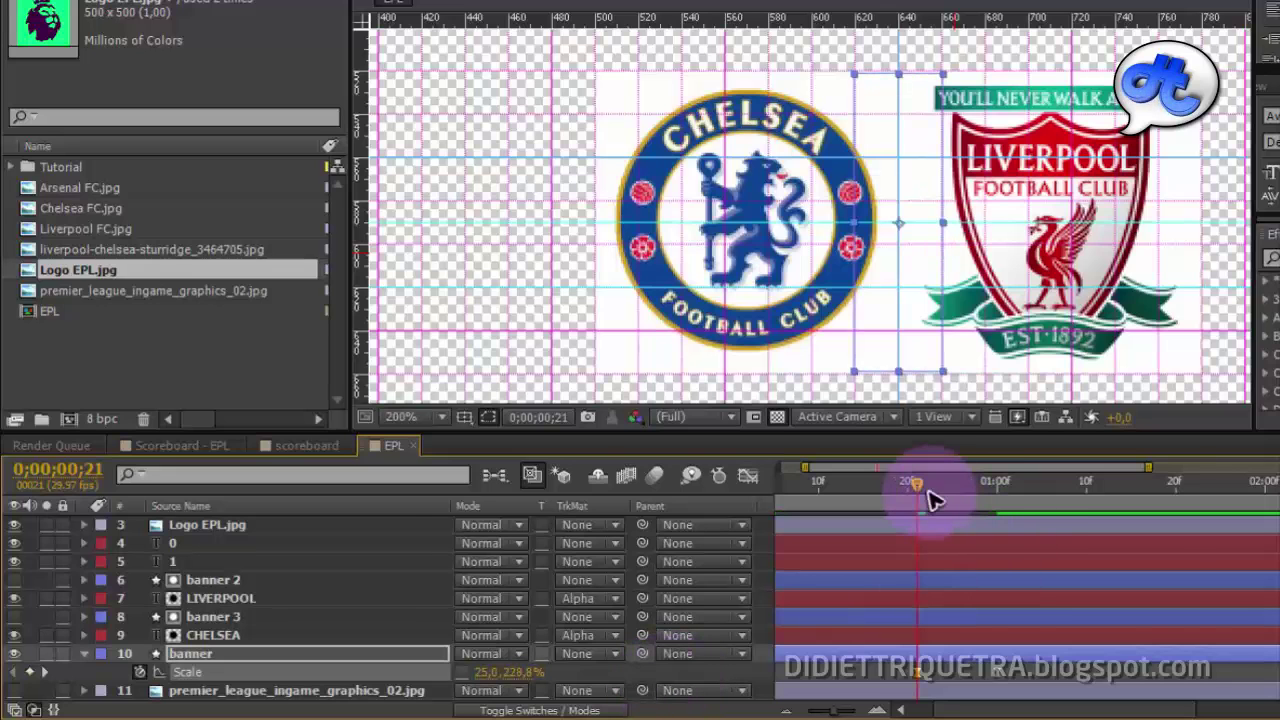
# Apply Easy Ease to the banner layer's Scale keyframe at 0;00;00;21.
pyautogui.moveTo(922, 492); pyautogui.dragTo(894, 511)
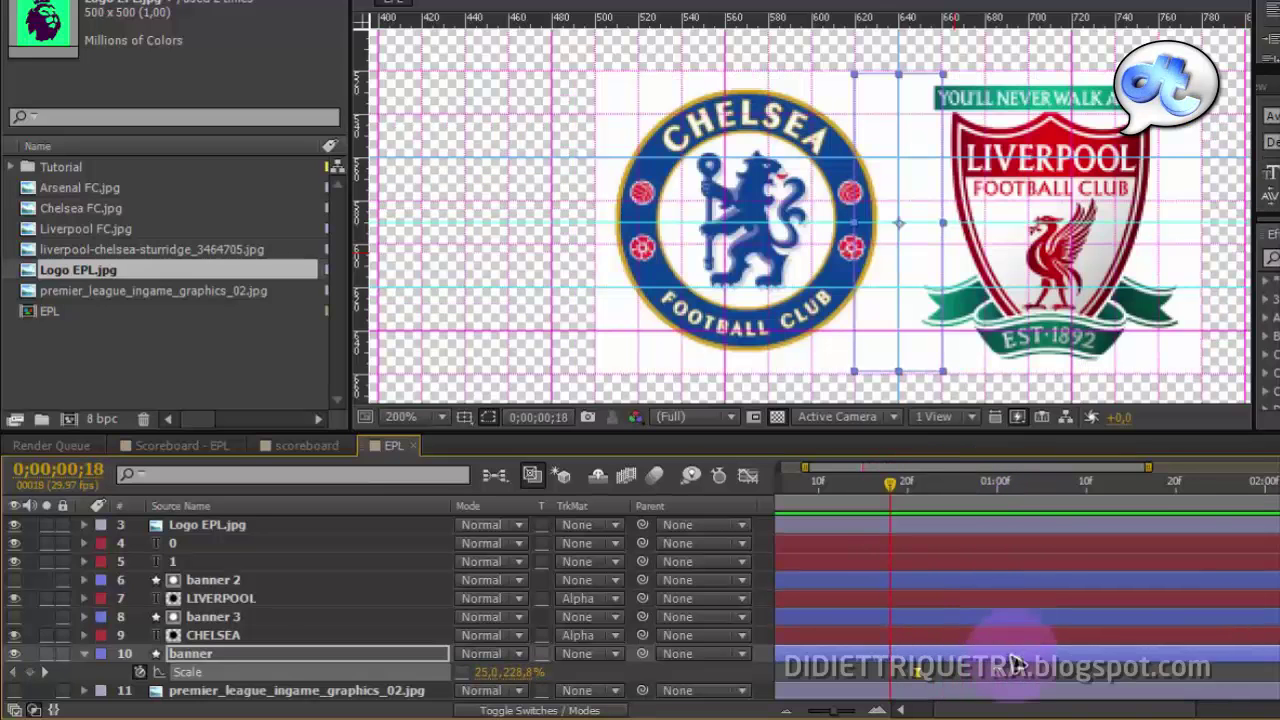
pyautogui.rightClick(920, 677)
pyautogui.moveTo(960, 702)
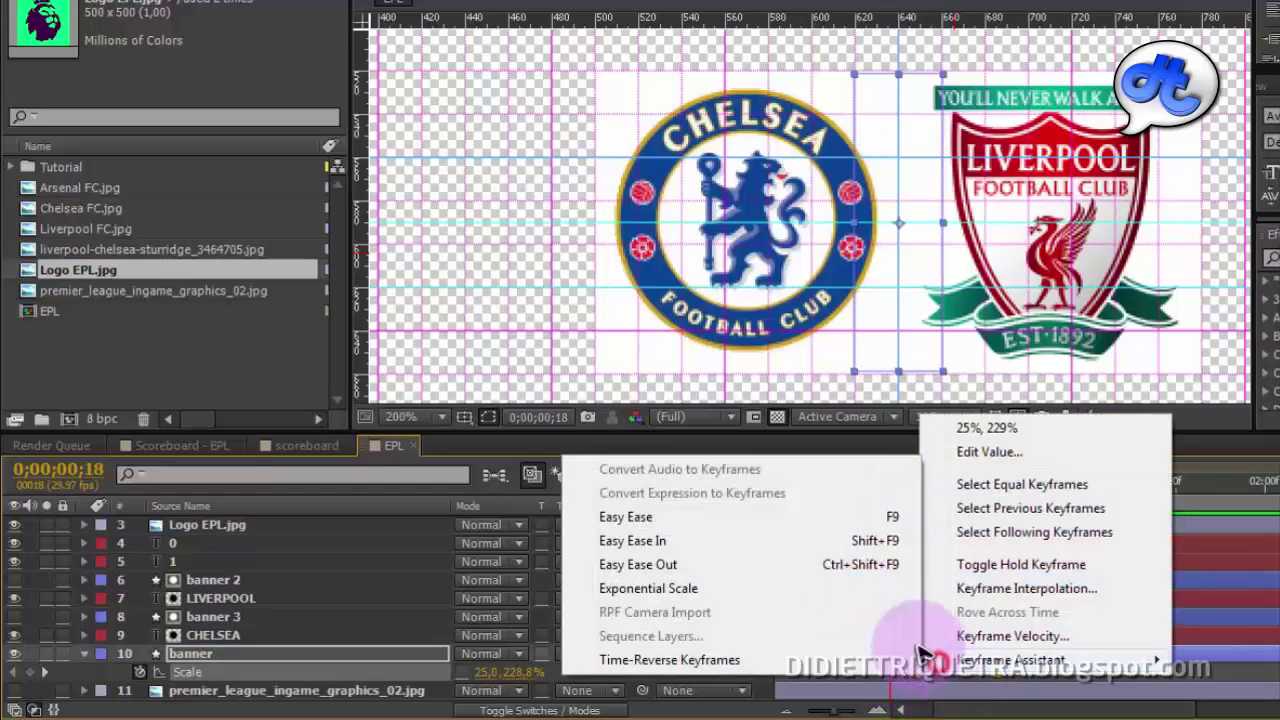
pyautogui.click(750, 515)
# Reshape the banner's horizontal and vertical scale curves by extending their keyframe handles so both change steeply midway.
pyautogui.click(747, 475)
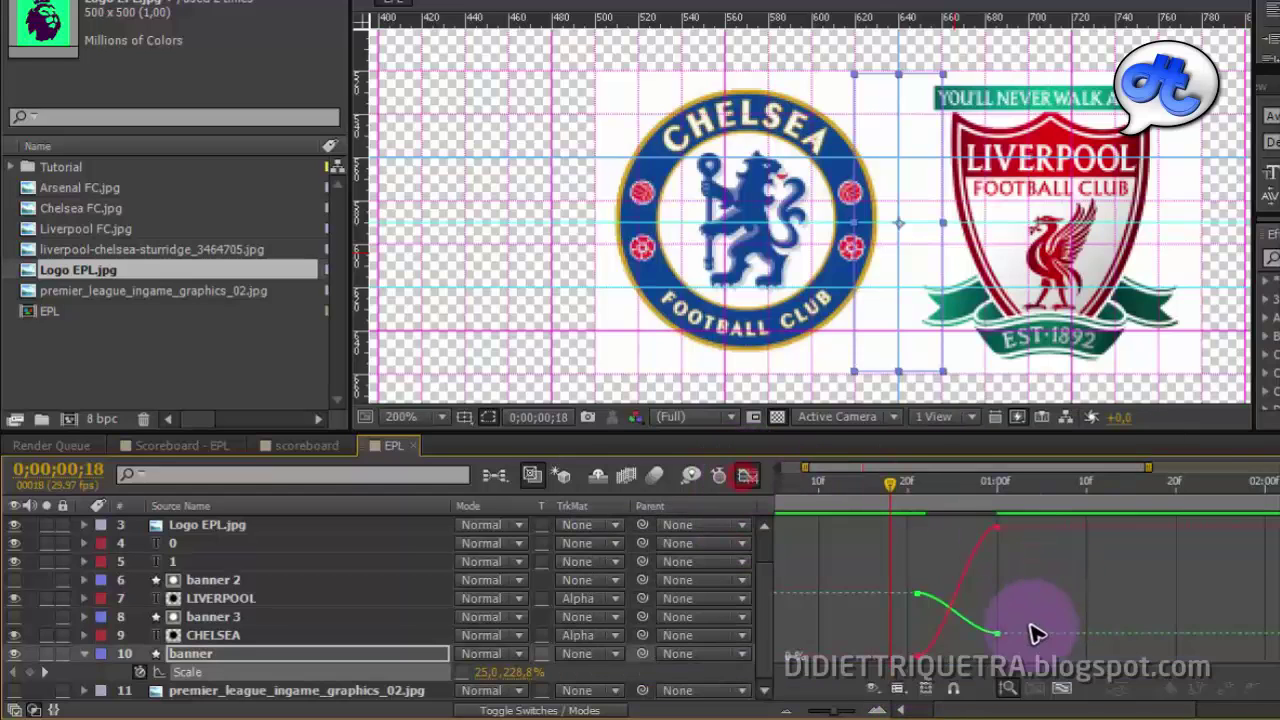
pyautogui.click(997, 527)
pyautogui.moveTo(970, 527); pyautogui.dragTo(837, 529)
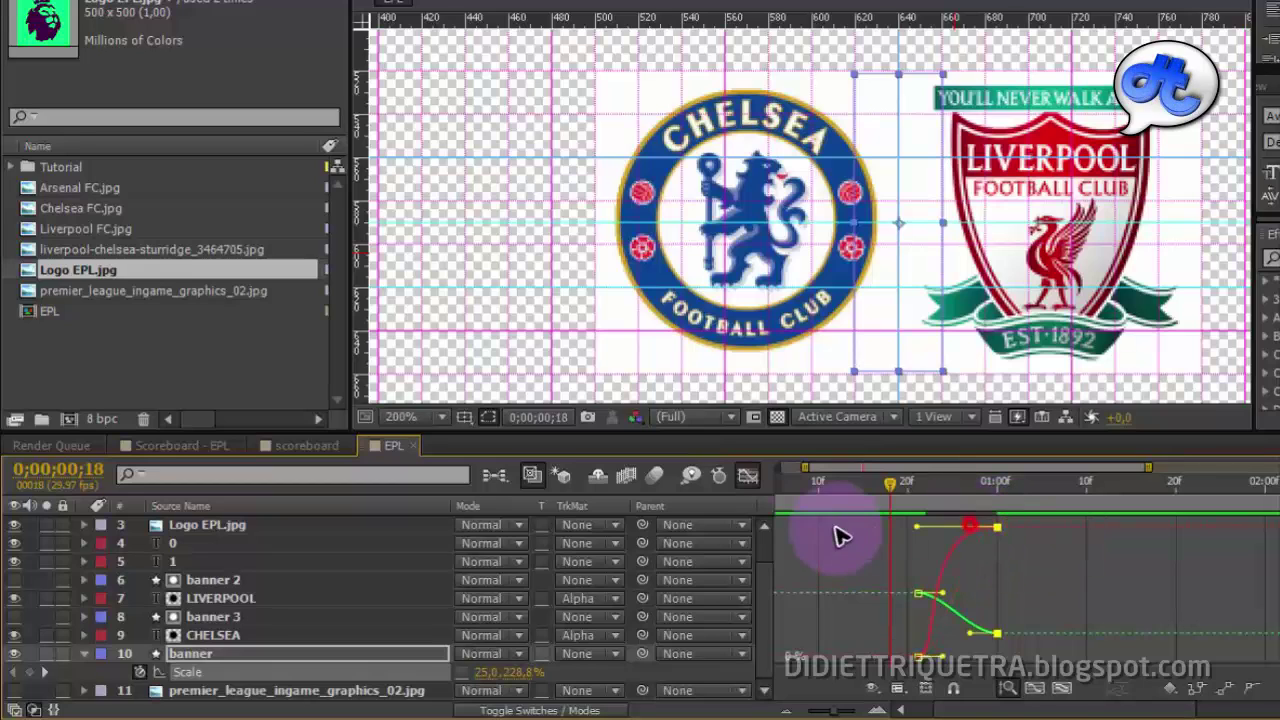
pyautogui.moveTo(943, 657); pyautogui.dragTo(1045, 661)
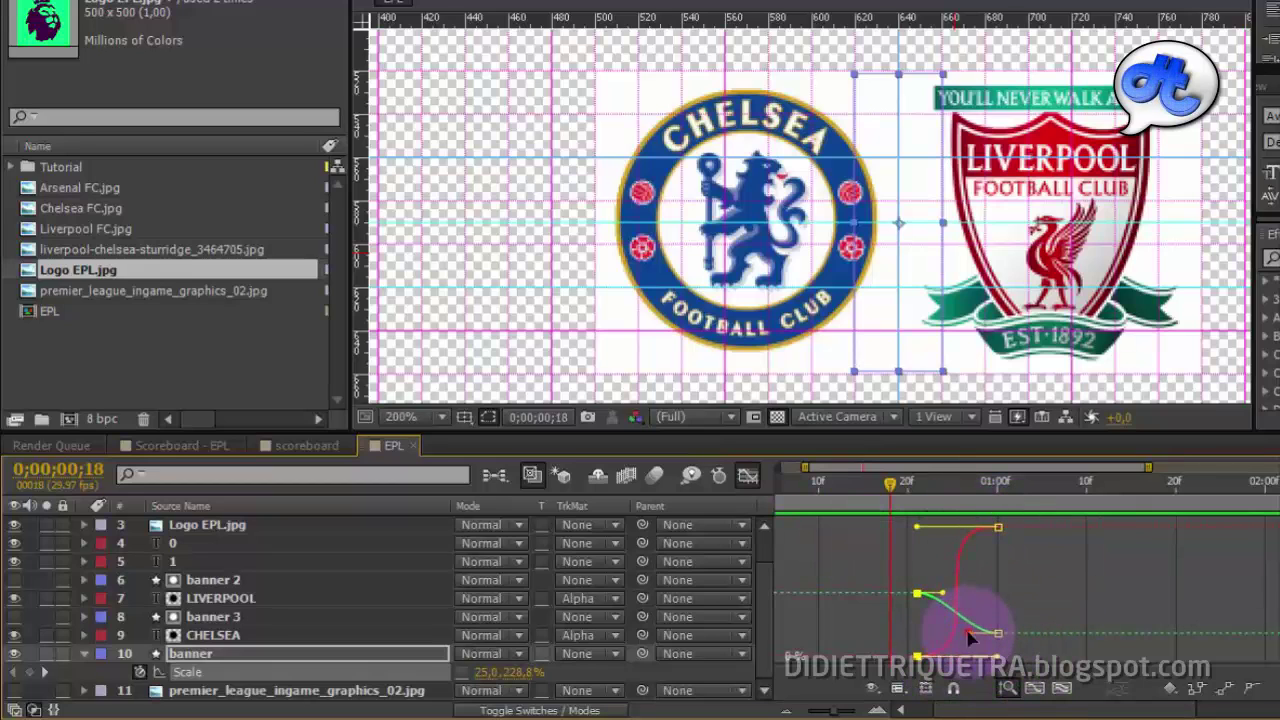
pyautogui.moveTo(969, 633); pyautogui.dragTo(872, 635)
pyautogui.moveTo(943, 598); pyautogui.dragTo(1043, 600)
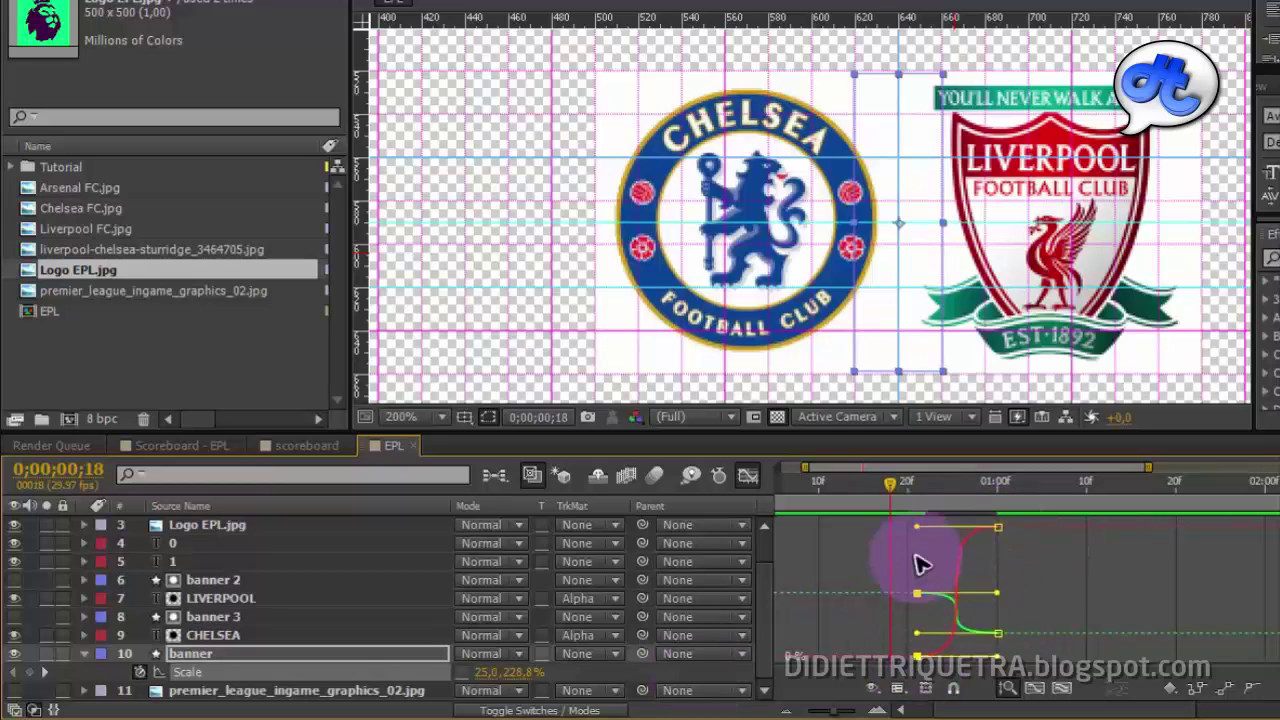
pyautogui.click(748, 476)
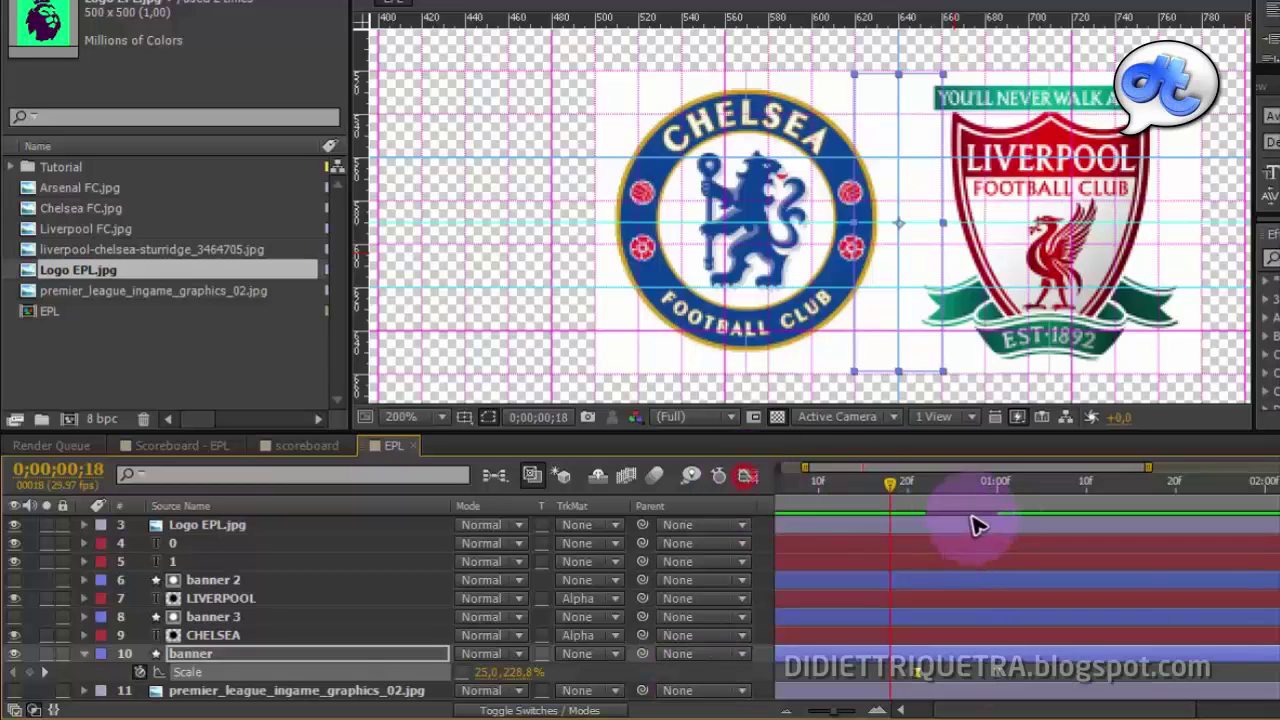
# Scrub the banner opening between 0;00;00;21 and 0;00;00;25 to check how its stretched scale animates behind the logo.
pyautogui.moveTo(935, 483); pyautogui.dragTo(917, 530)
pyautogui.click(1005, 637)
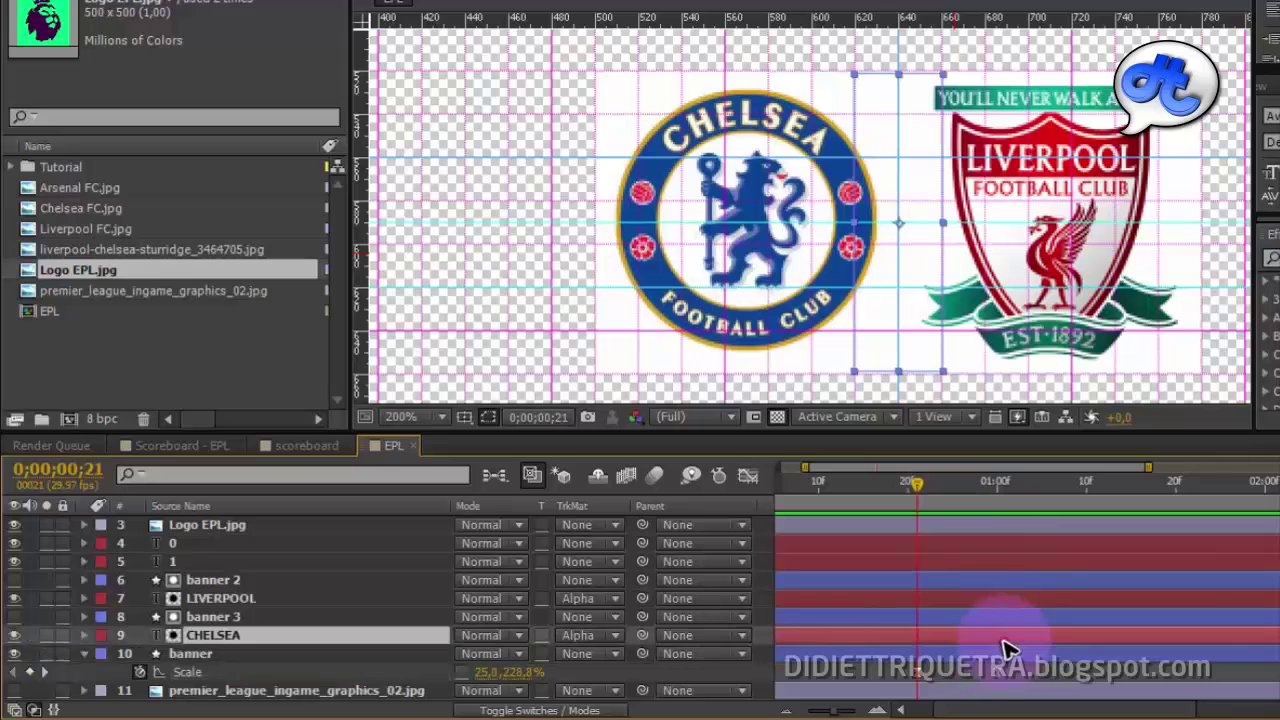
pyautogui.press('u')
pyautogui.press('u')
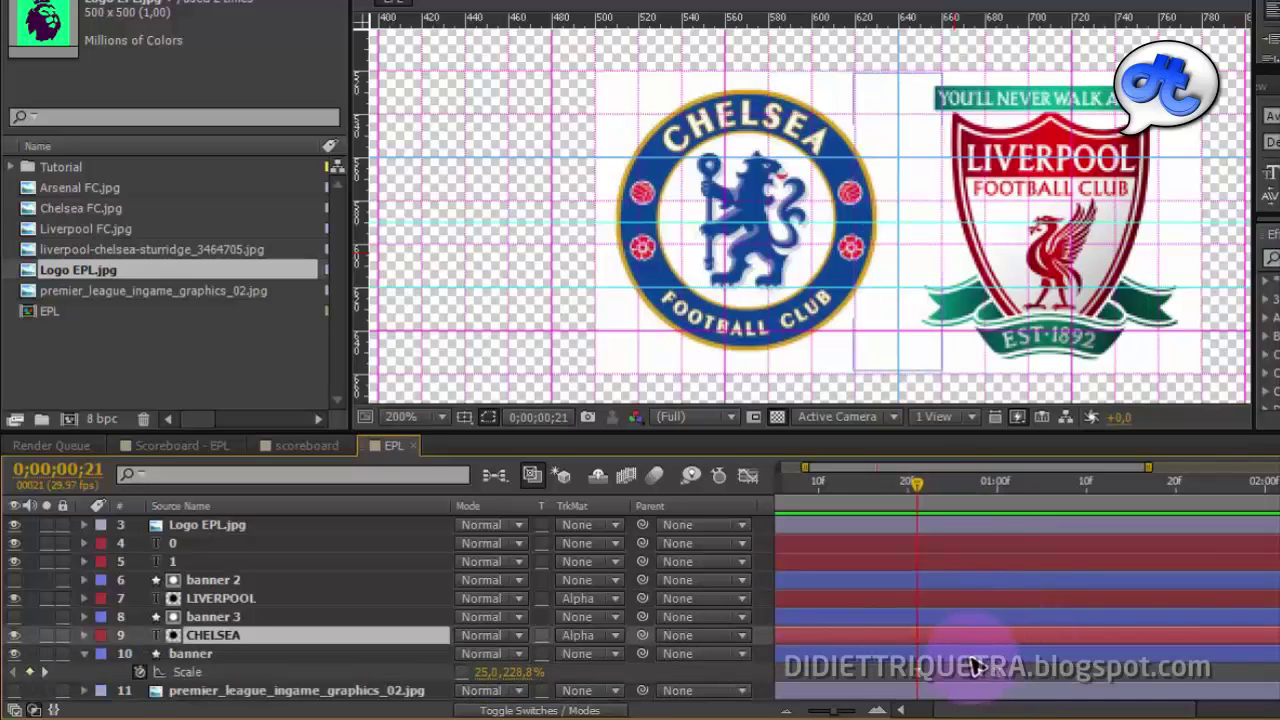
pyautogui.moveTo(930, 487); pyautogui.dragTo(960, 515)
pyautogui.moveTo(920, 677)
pyautogui.mouseDown()
pyautogui.moveTo(940, 682)
pyautogui.moveTo(914, 672)
pyautogui.mouseUp()
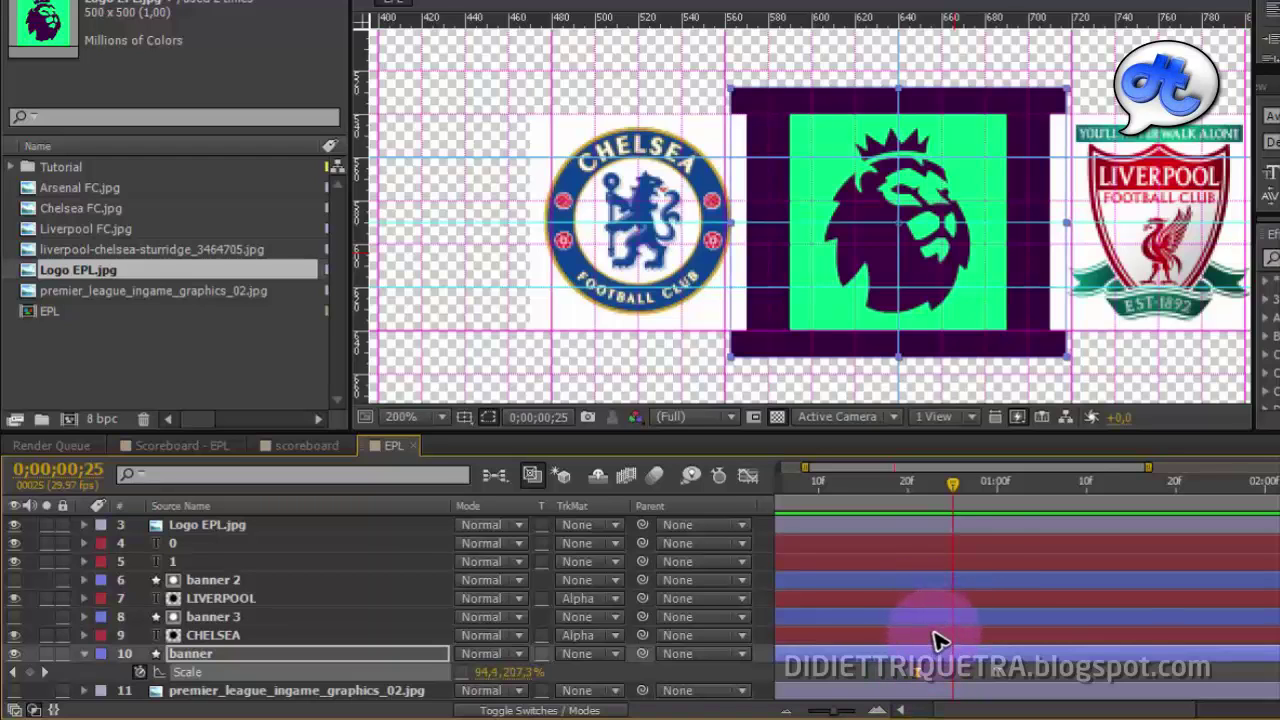
# Move the banner's first Scale keyframe to 0;00;00;20, aligning it with the first Scale keyframe of Logo EPL.jpg.
pyautogui.click(948, 523)
pyautogui.press('u')
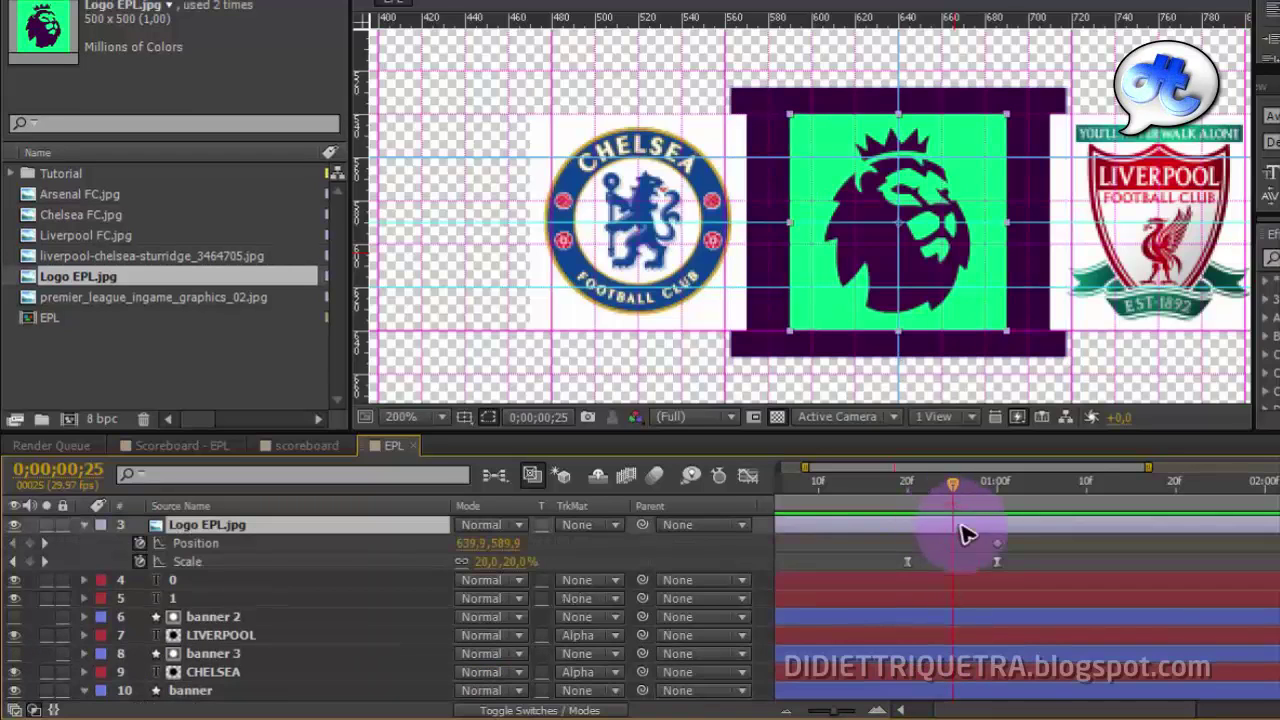
pyautogui.moveTo(952, 497); pyautogui.dragTo(910, 532)
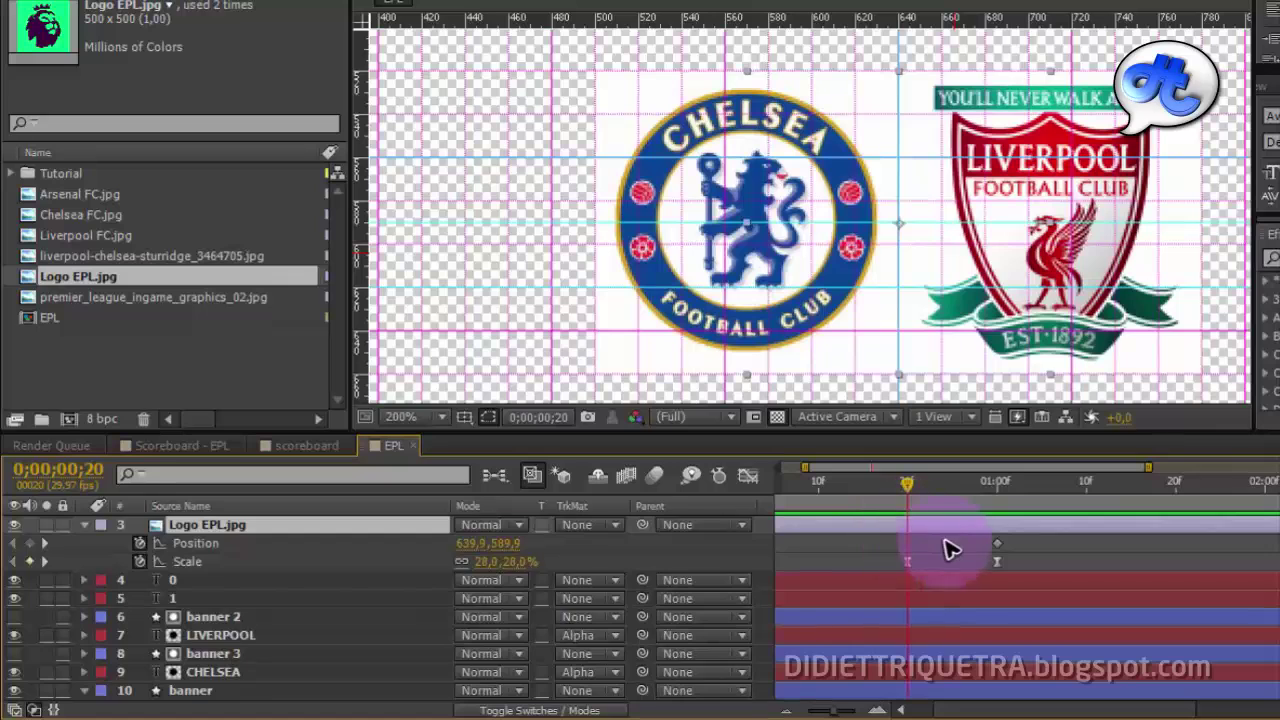
pyautogui.scroll(-2, 920, 685)
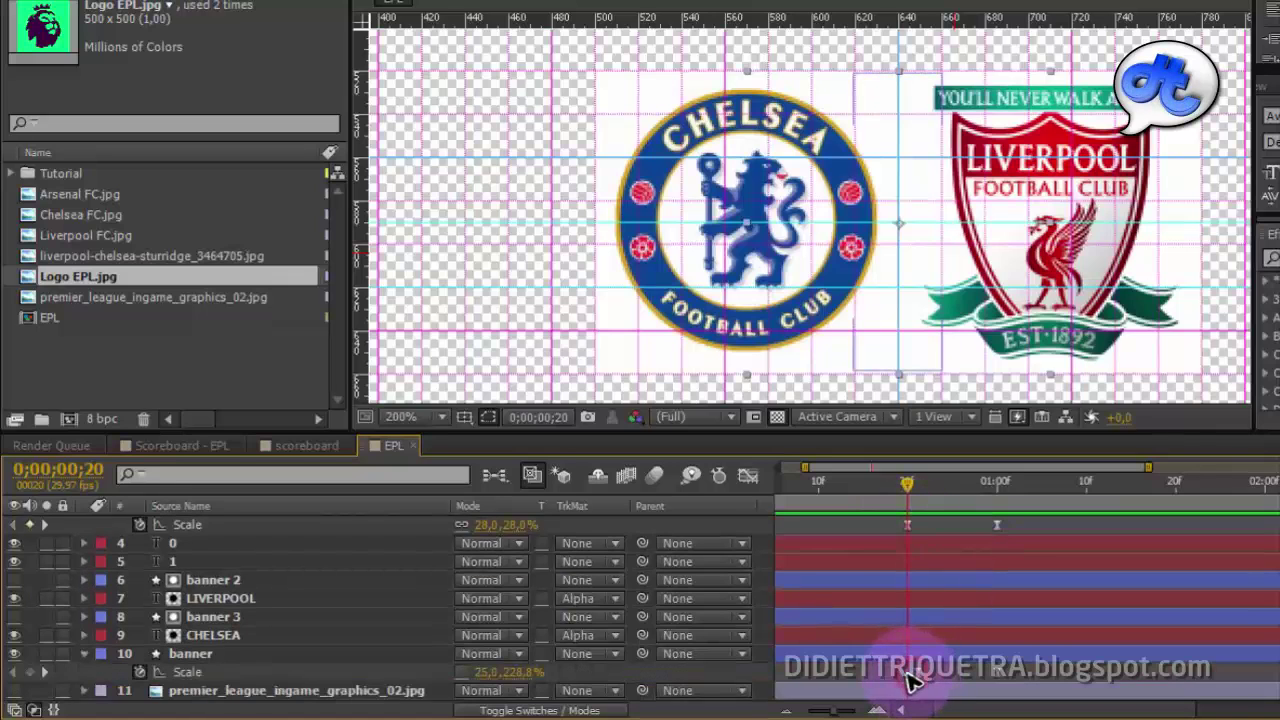
pyautogui.click(915, 676)
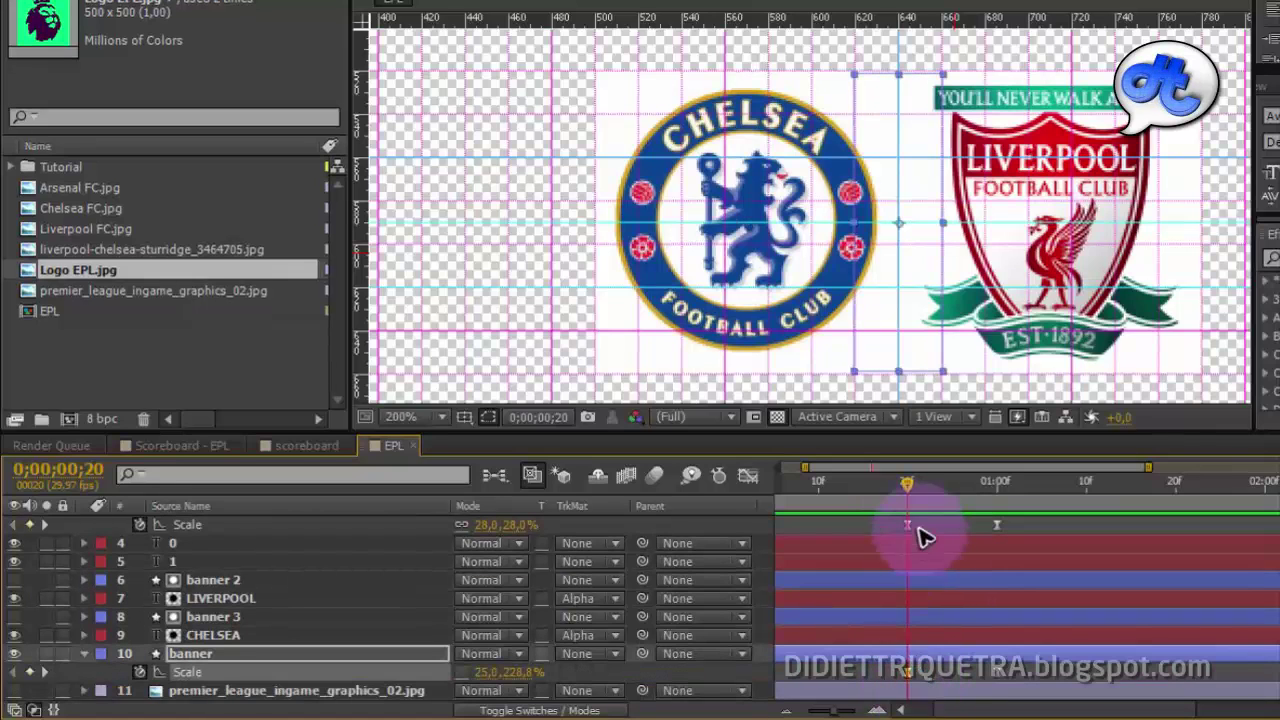
# Fine-tune the banner's horizontal scale at 0;00;01;00 and narrow it to 11% at 0;00;00;20, keeping the vertical scale at 228.8%.
pyautogui.moveTo(910, 487); pyautogui.dragTo(1015, 487)
pyautogui.press(',')
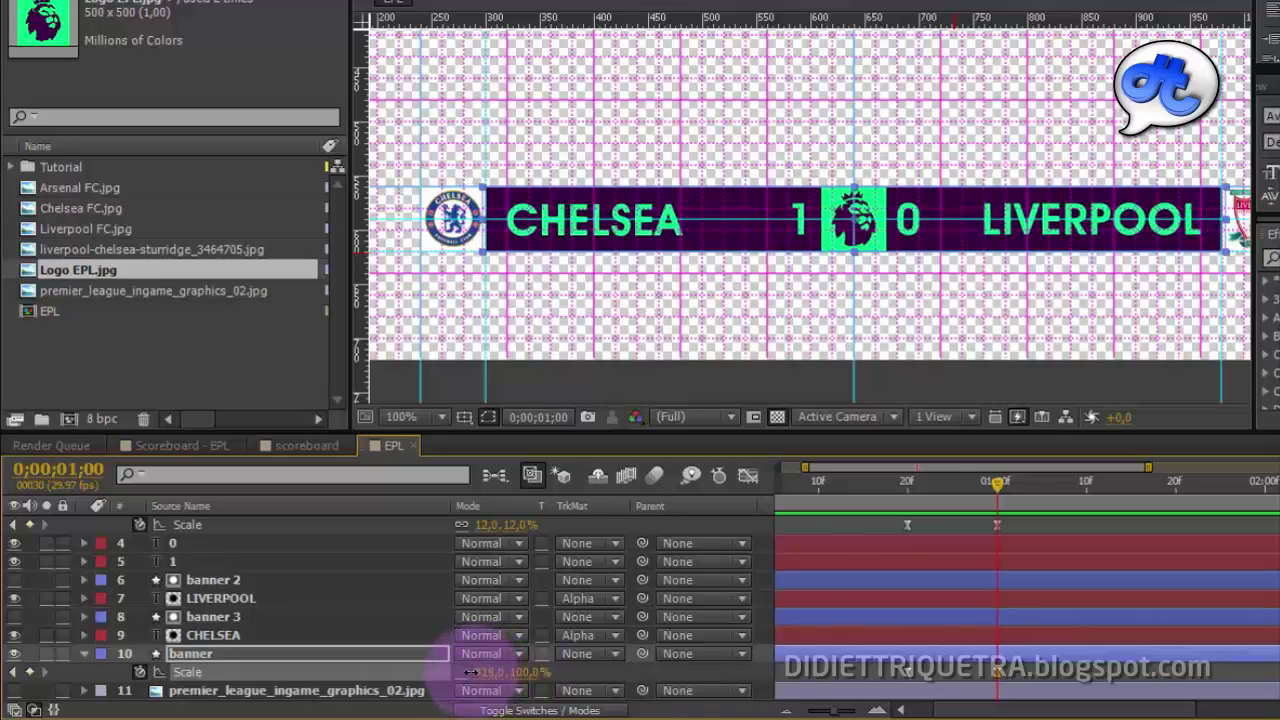
pyautogui.moveTo(471, 672); pyautogui.dragTo(472, 672)
pyautogui.moveTo(985, 490); pyautogui.dragTo(914, 512)
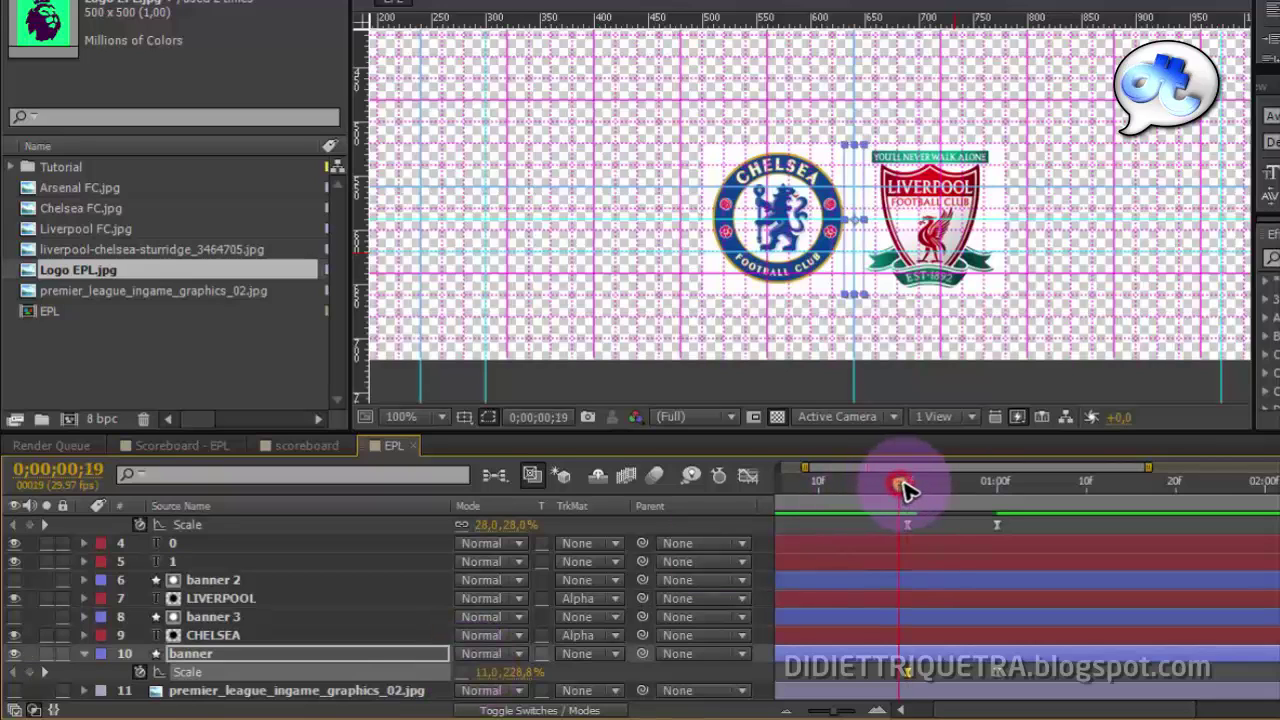
pyautogui.moveTo(918, 490)
pyautogui.mouseDown()
pyautogui.moveTo(960, 497)
pyautogui.moveTo(922, 490)
pyautogui.moveTo(908, 510)
pyautogui.mouseUp()
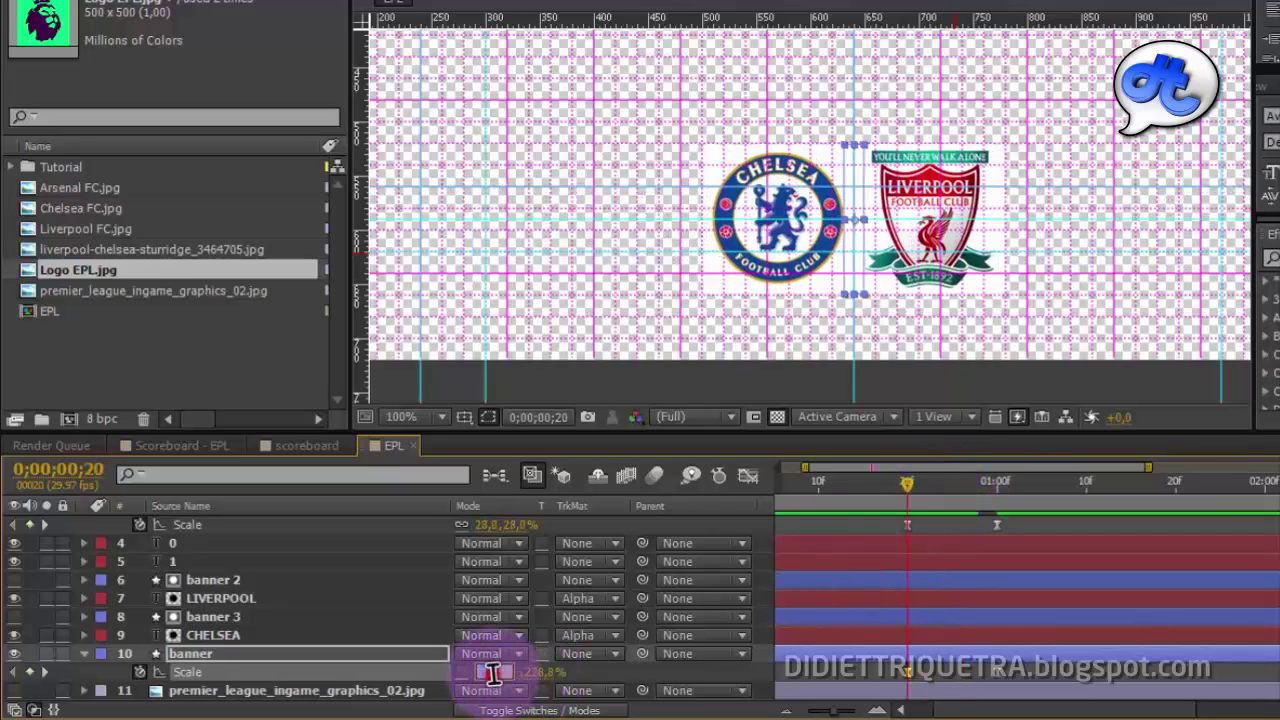
pyautogui.press('Return')
# Readjust the banner's fully opened horizontal scale at 0;00;01;00 and preview the opening from 0;00;00;20.
pyautogui.moveTo(908, 490); pyautogui.dragTo(997, 517)
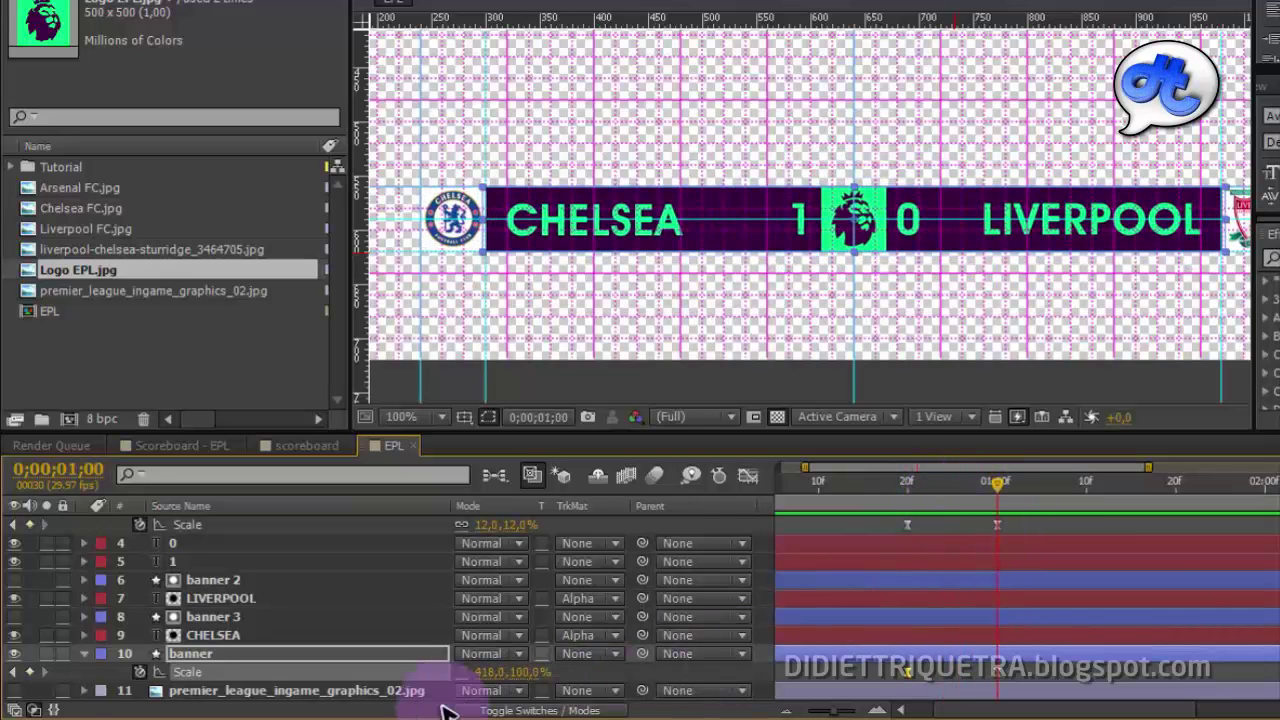
pyautogui.click(502, 674)
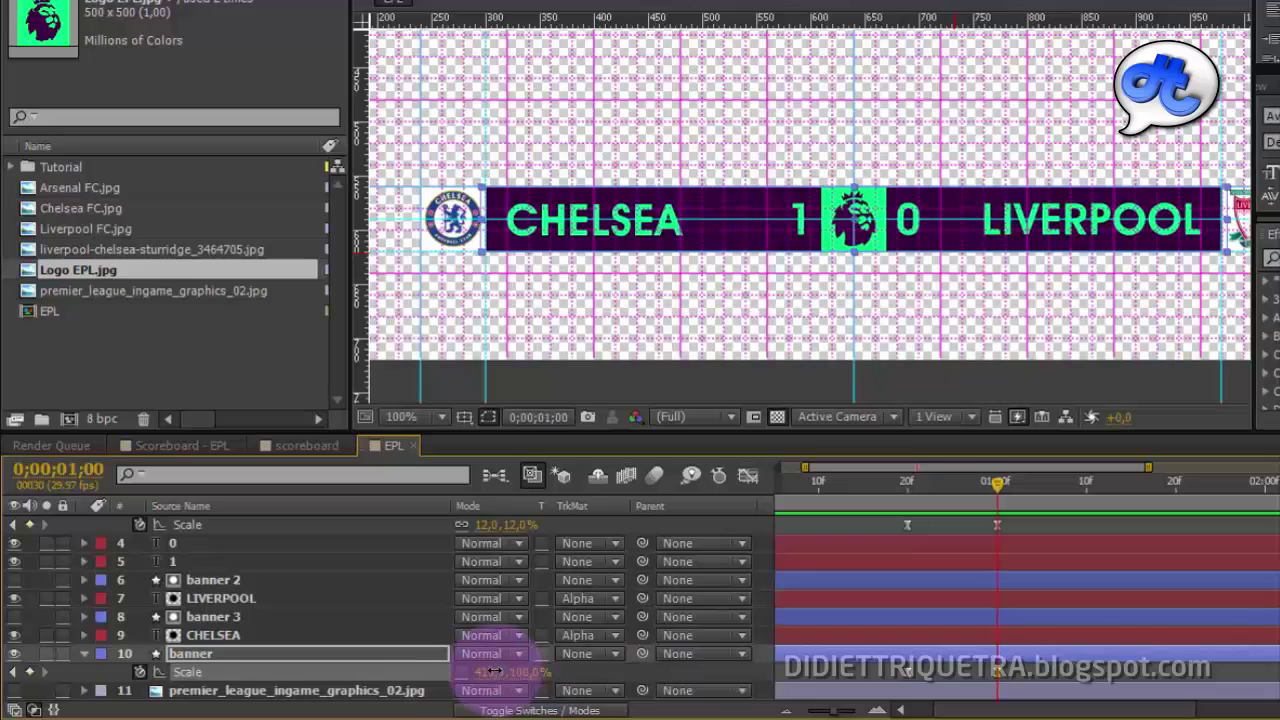
pyautogui.moveTo(1008, 486); pyautogui.dragTo(912, 490)
pyautogui.press('space')
# Create a new shape layer and draw a rectangle about 190 by 60 px across the banner's middle, covering the 1 and the logo.
pyautogui.scroll(2, 432, 546)
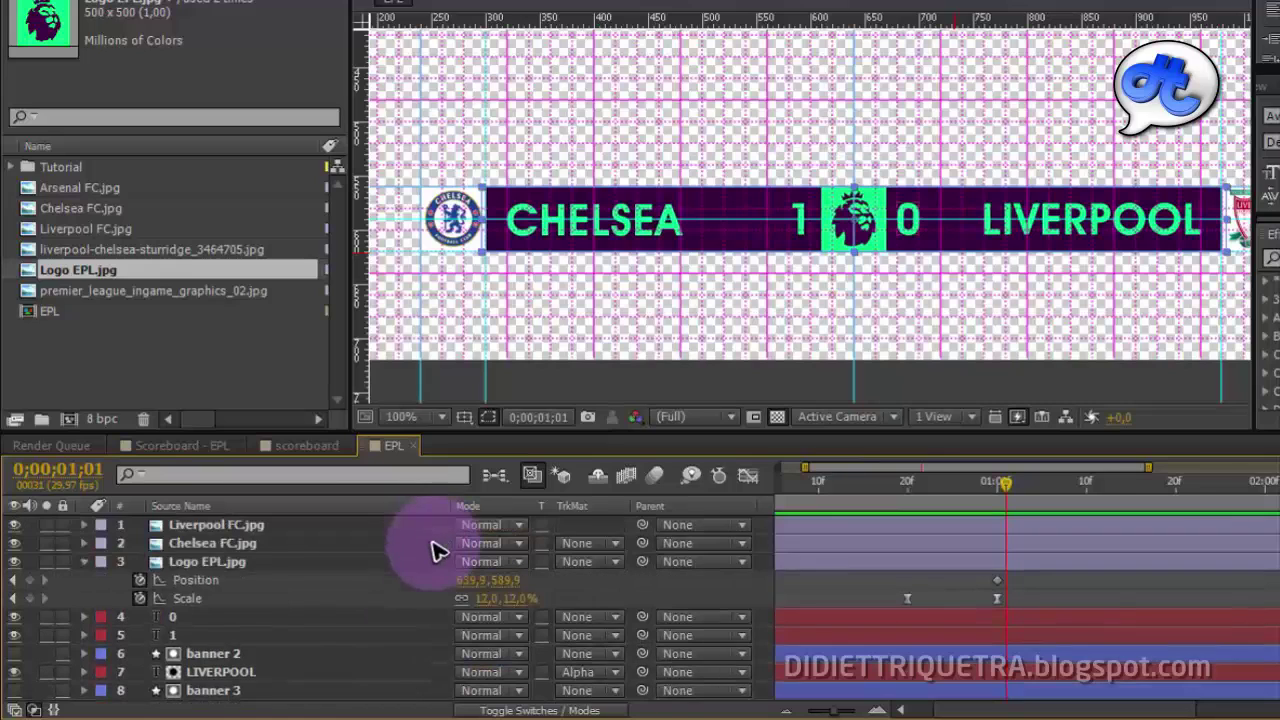
pyautogui.rightClick(778, 548)
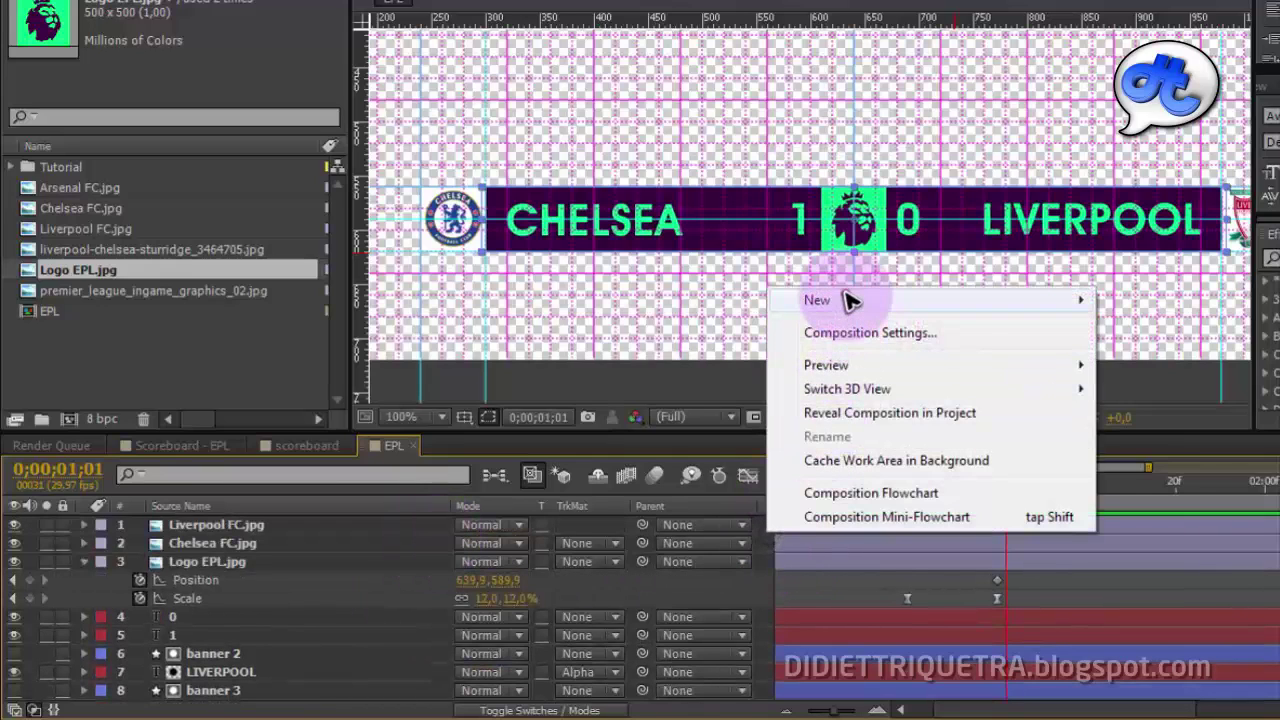
pyautogui.moveTo(846, 293)
pyautogui.click(1160, 453)
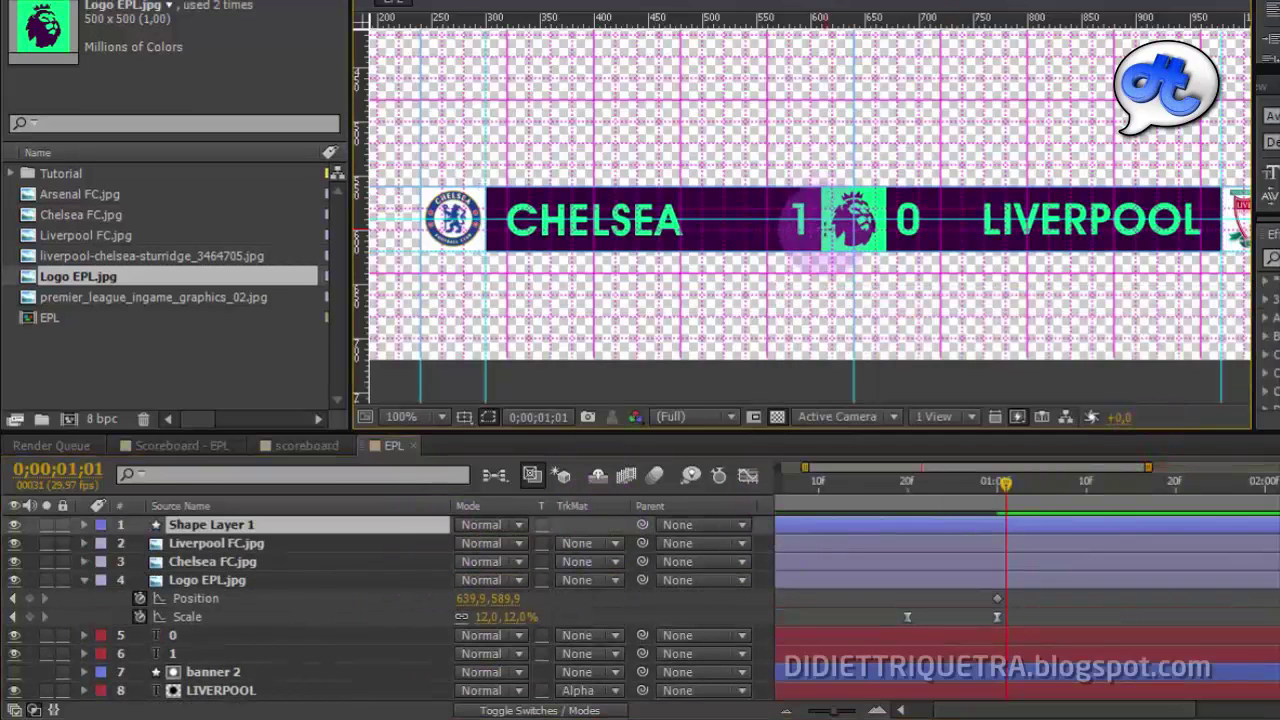
pyautogui.scroll(1, 806, 218)
pyautogui.moveTo(551, 155); pyautogui.dragTo(960, 291)
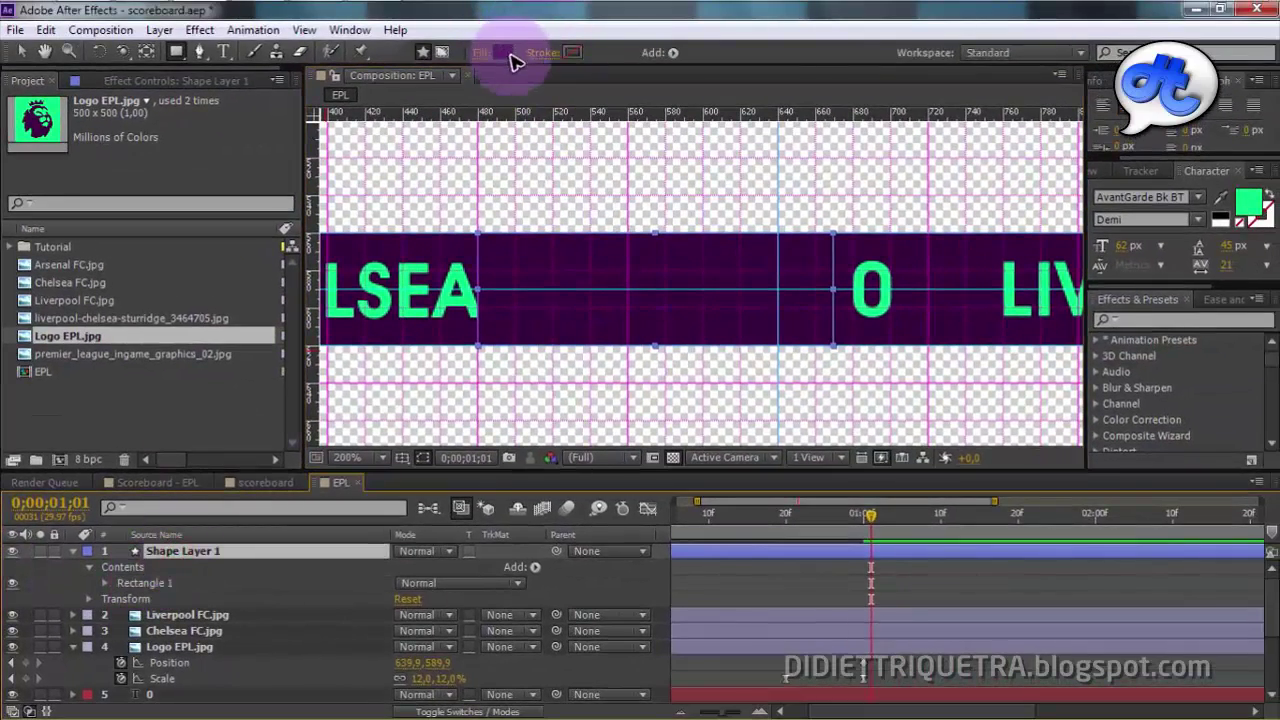
# Set the rectangle's fill to the green 00FF87 sampled from the CHELSEA text.
pyautogui.click(504, 52)
pyautogui.click(1165, 524)
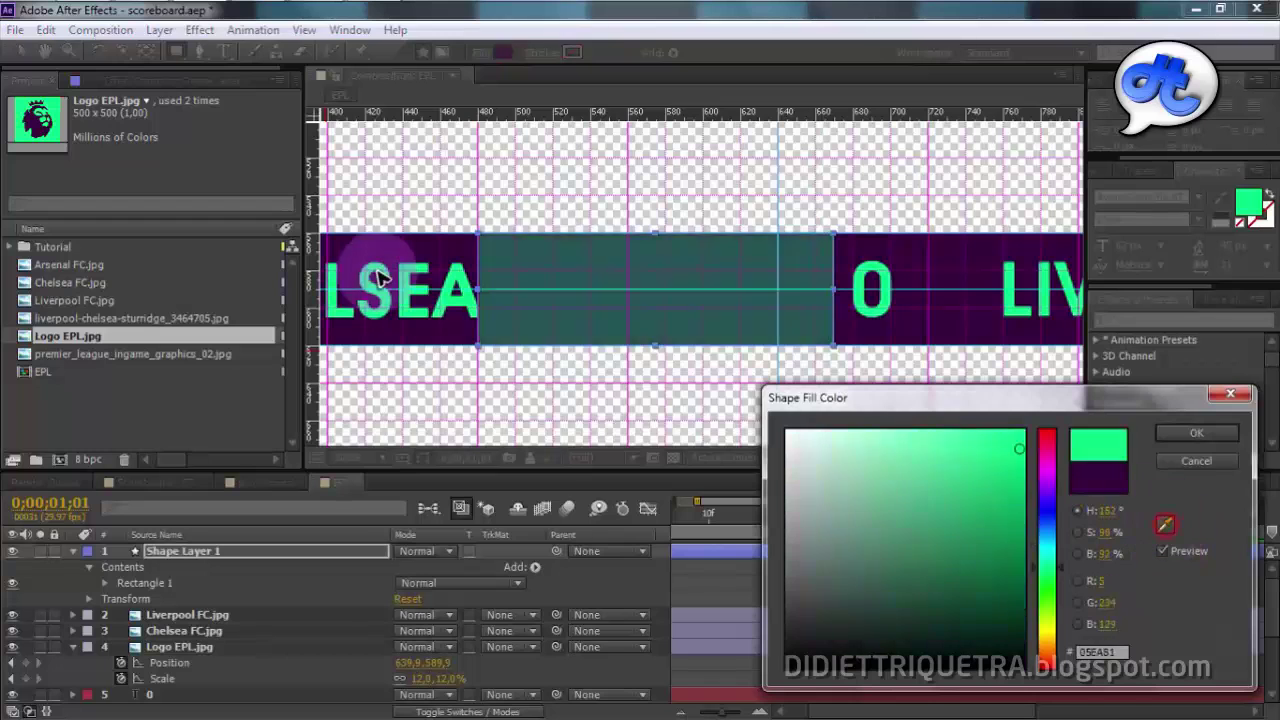
pyautogui.click(410, 272)
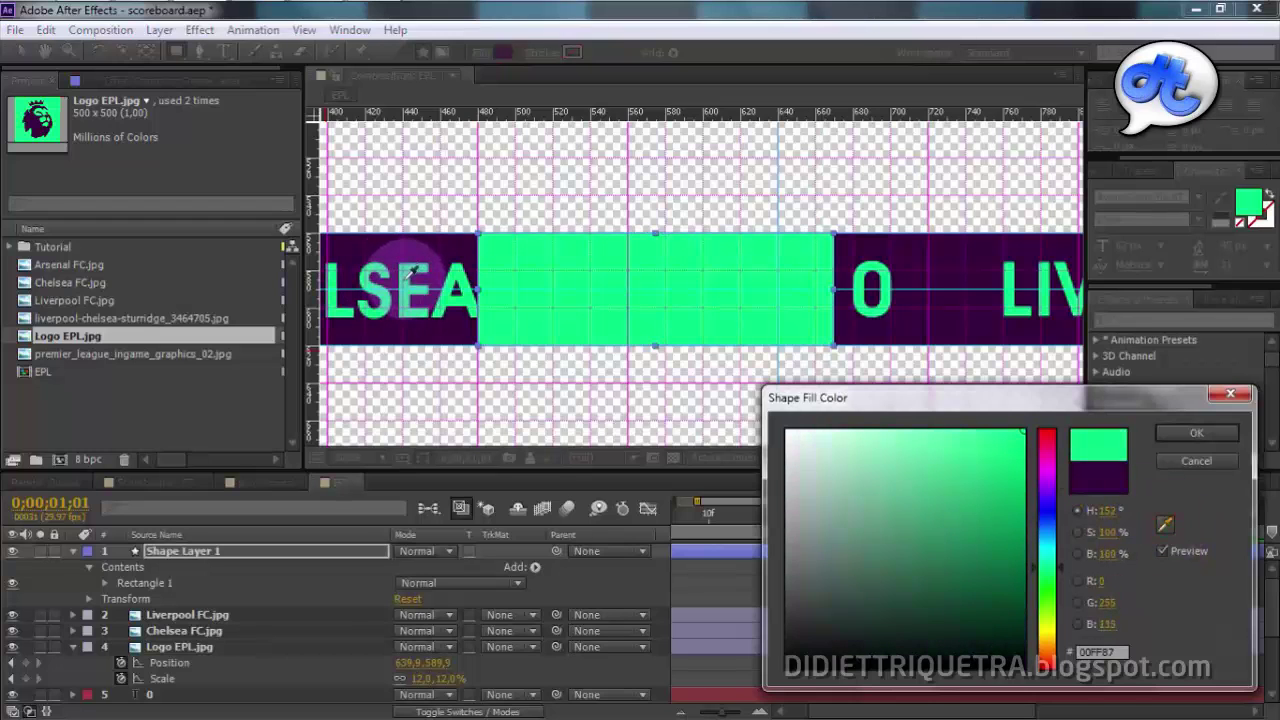
pyautogui.click(1222, 434)
# Move the green rectangle just below the banner, its right edge in line with the right edge of the central logo.
pyautogui.click(24, 55)
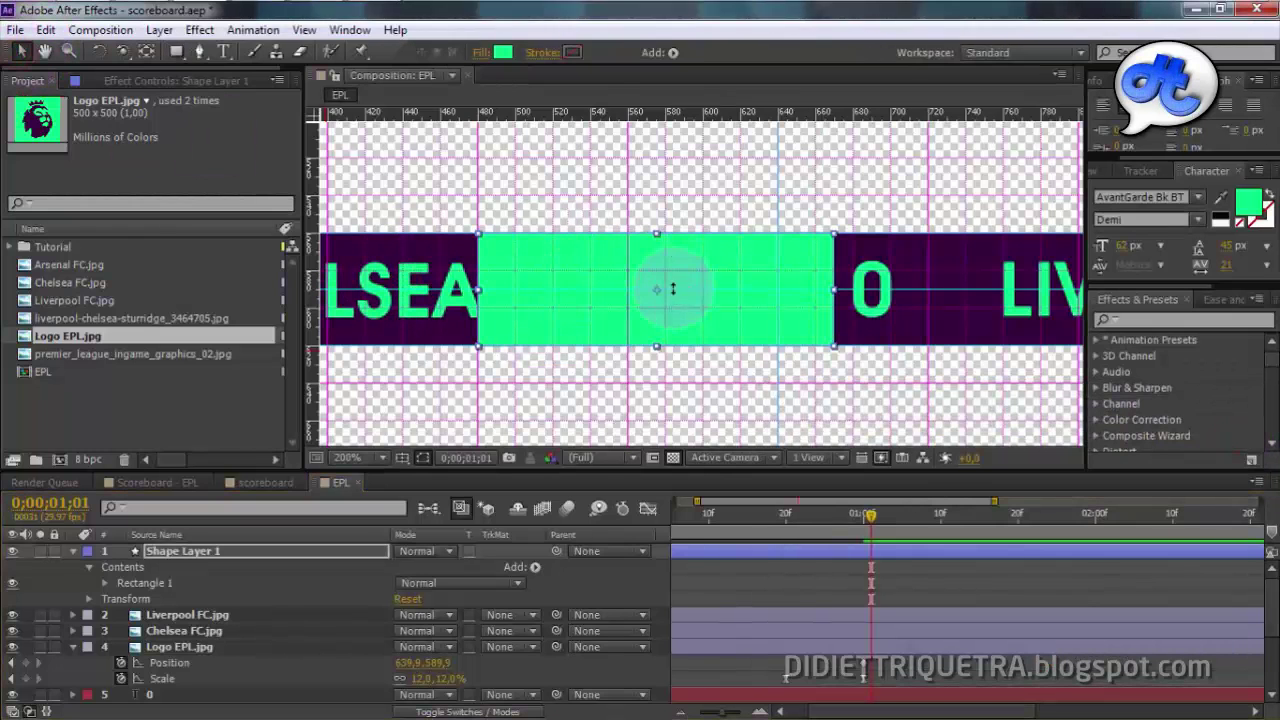
pyautogui.click(712, 325)
pyautogui.moveTo(700, 340); pyautogui.dragTo(687, 441)
pyautogui.click(683, 367)
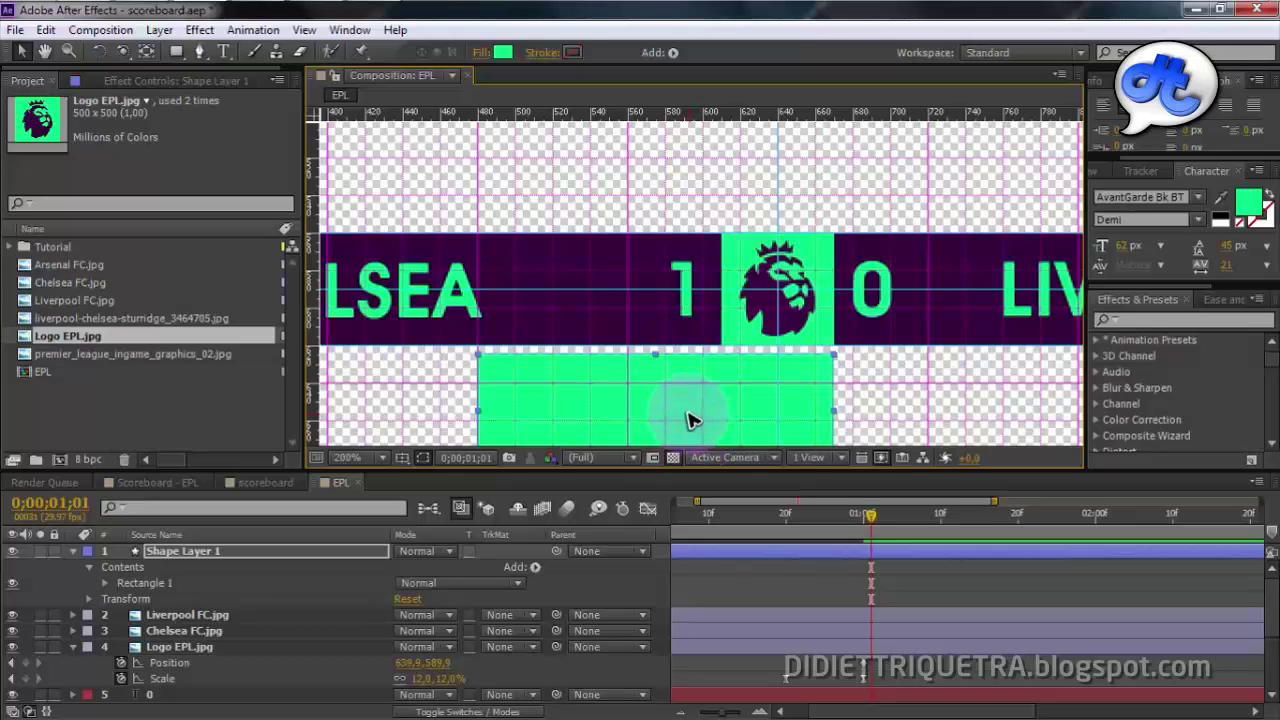
# Try to move the green rectangle's anchor point from the composition centre with the Pan Behind tool.
pyautogui.click(146, 51)
pyautogui.press(',')
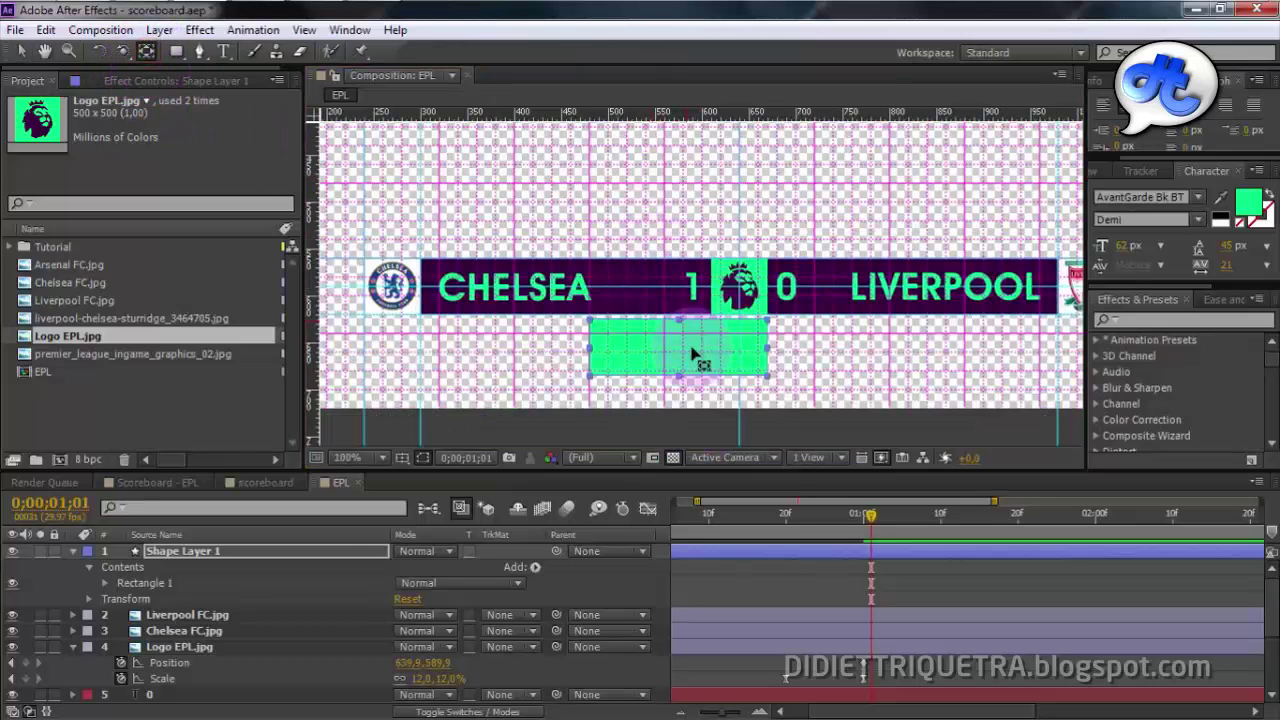
pyautogui.press('.')
pyautogui.press(',')
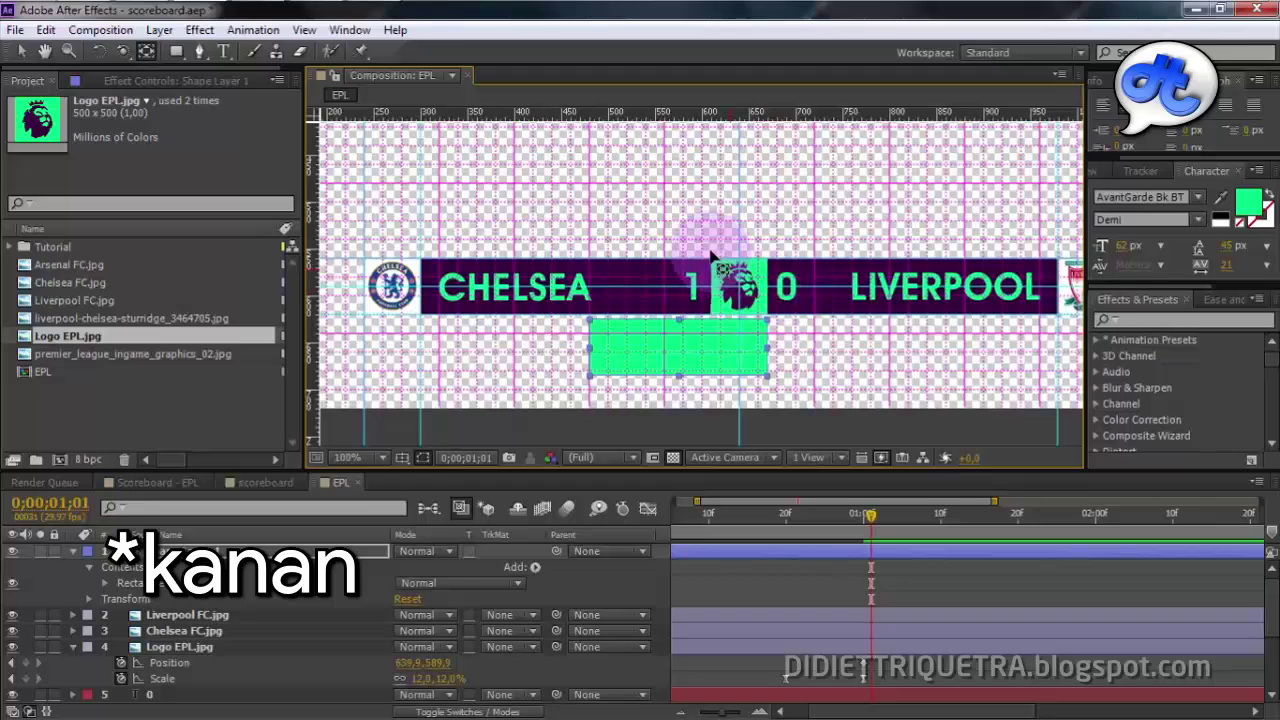
pyautogui.press('.')
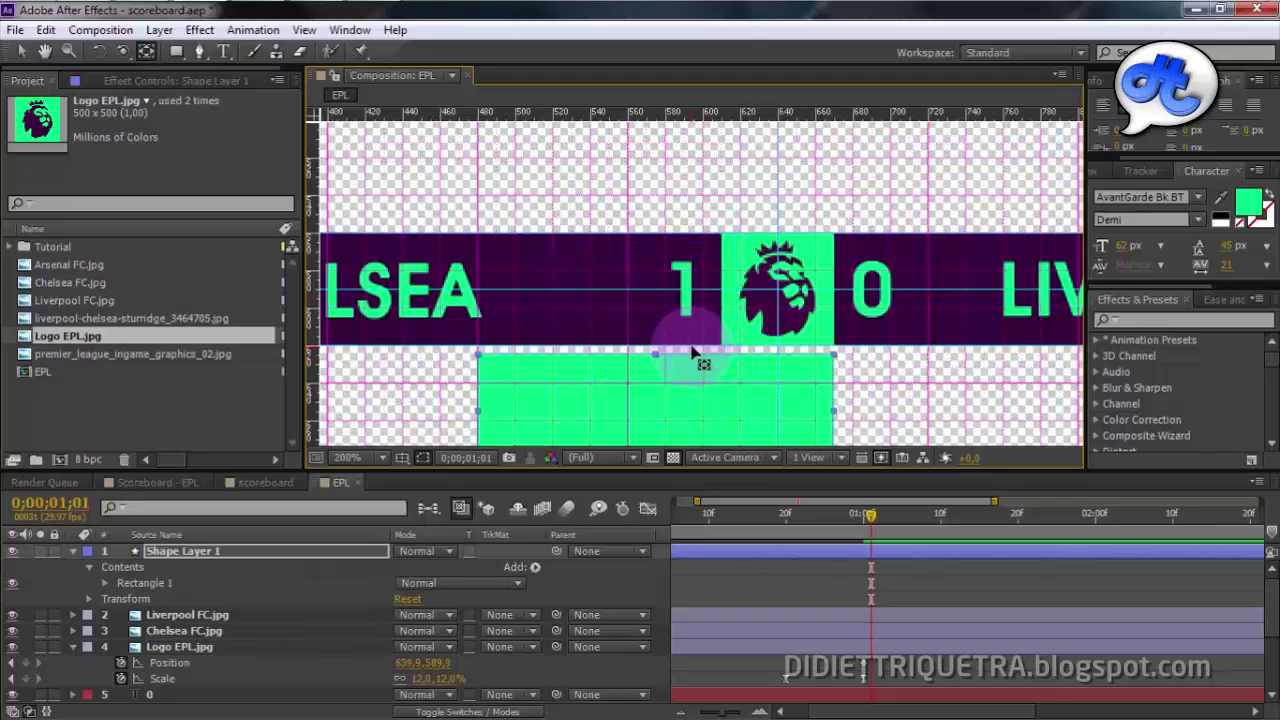
pyautogui.press('.')
pyautogui.press(',')
pyautogui.press(',')
pyautogui.press(',')
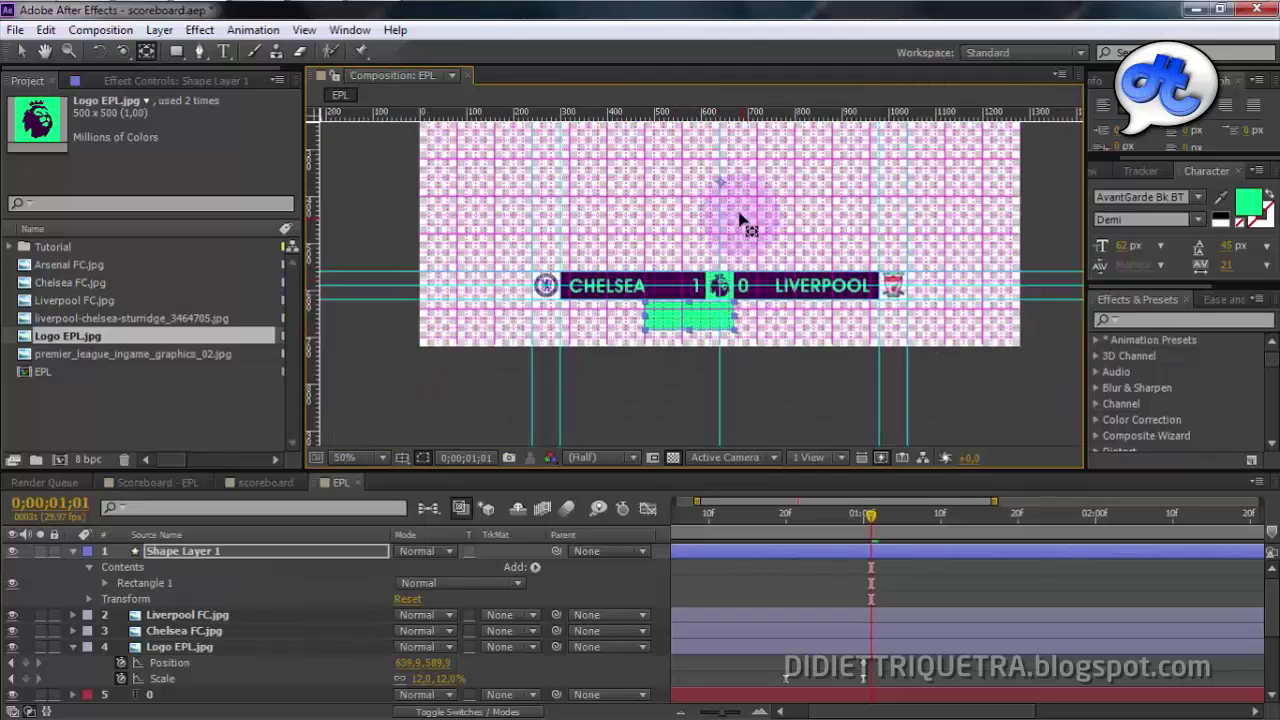
pyautogui.click(726, 183)
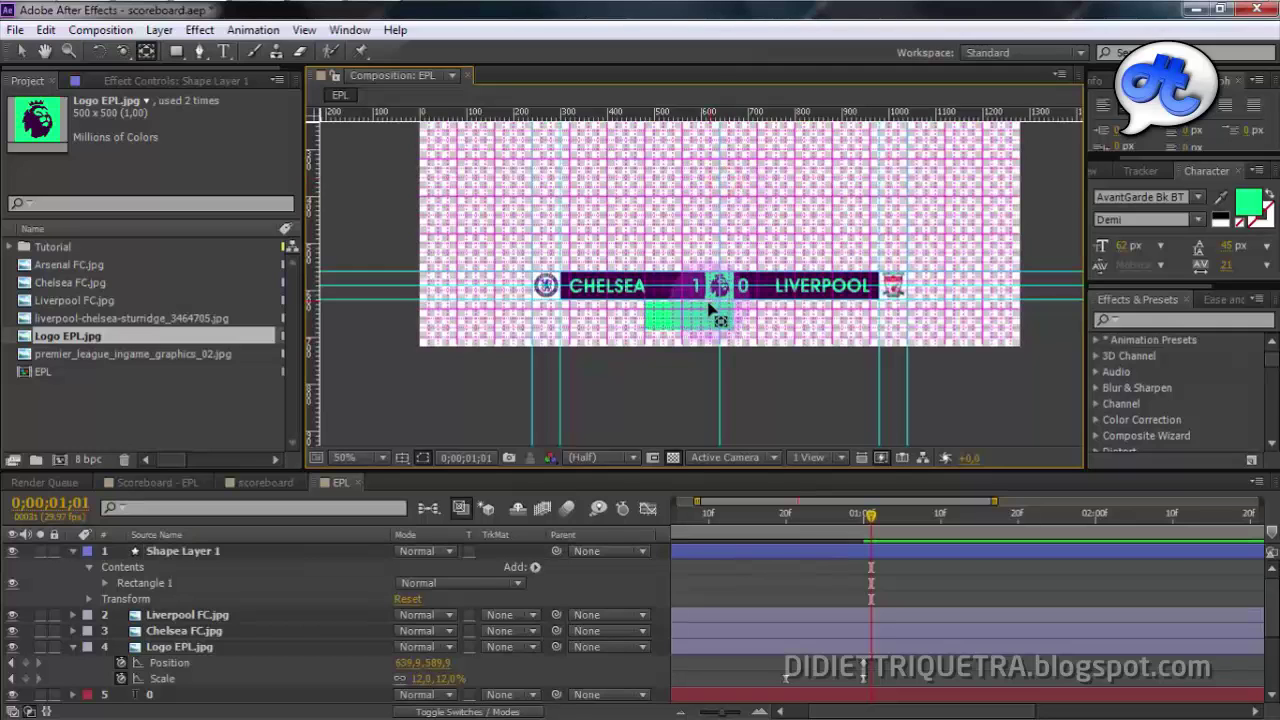
pyautogui.click(706, 317)
pyautogui.moveTo(719, 183); pyautogui.dragTo(721, 182)
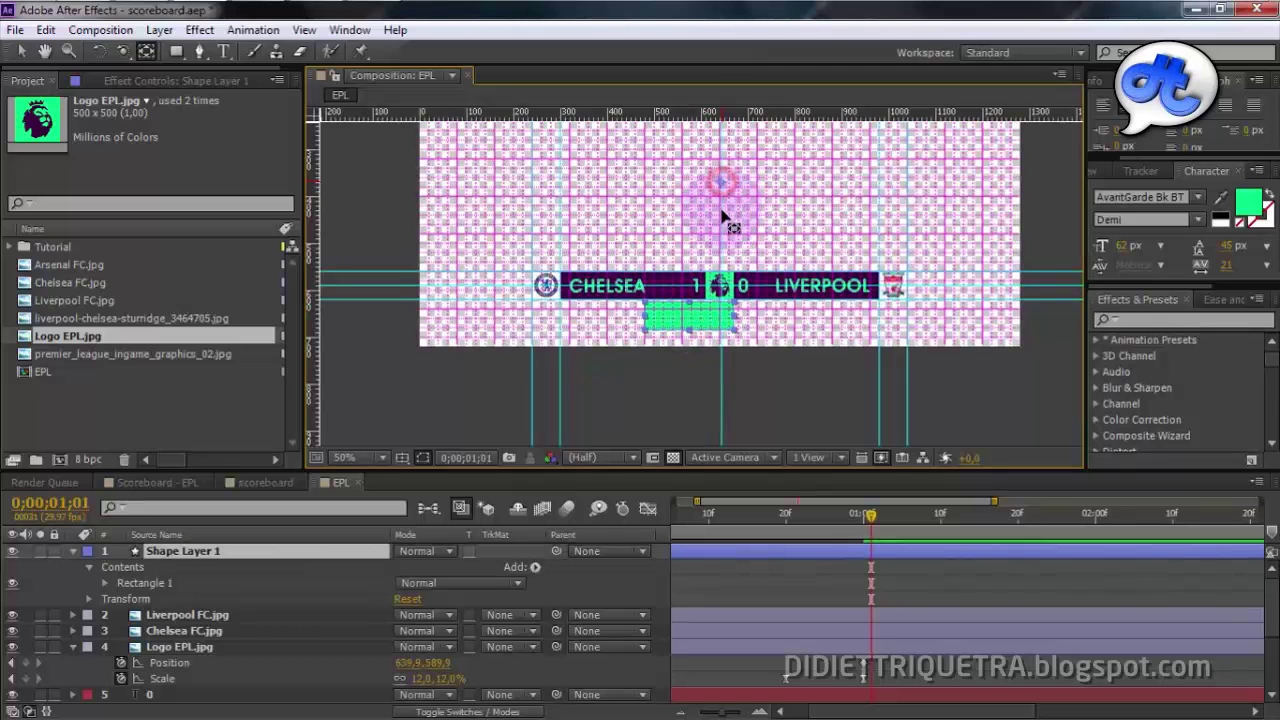
# Hide the guides in the composition view.
pyautogui.press('.')
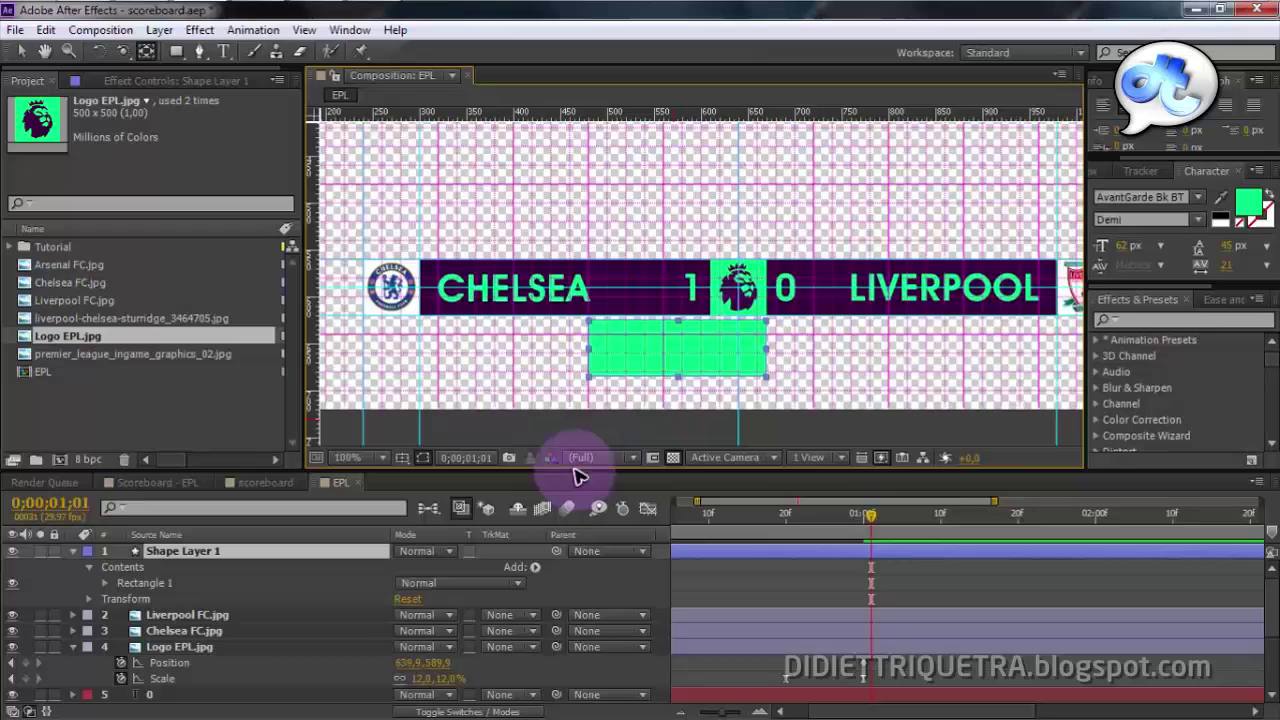
pyautogui.click(401, 457)
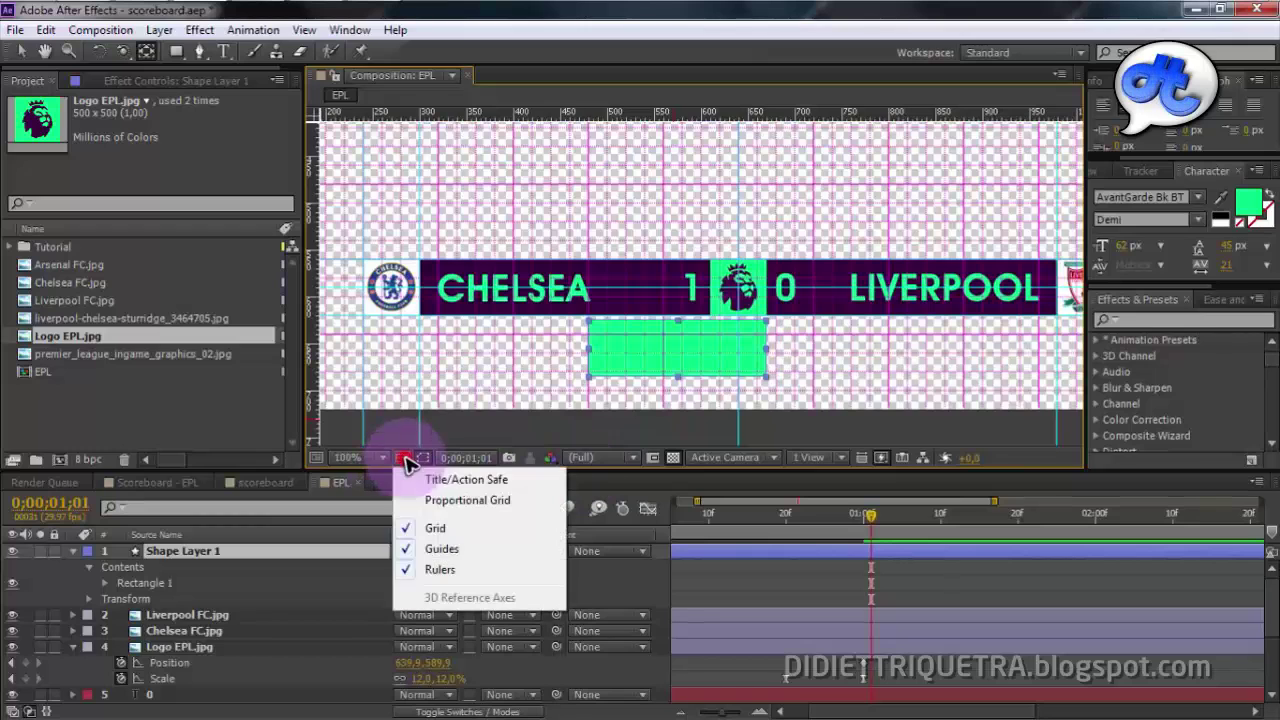
pyautogui.click(440, 549)
# Move the green rectangle's anchor point to the middle of its right edge.
pyautogui.press(',')
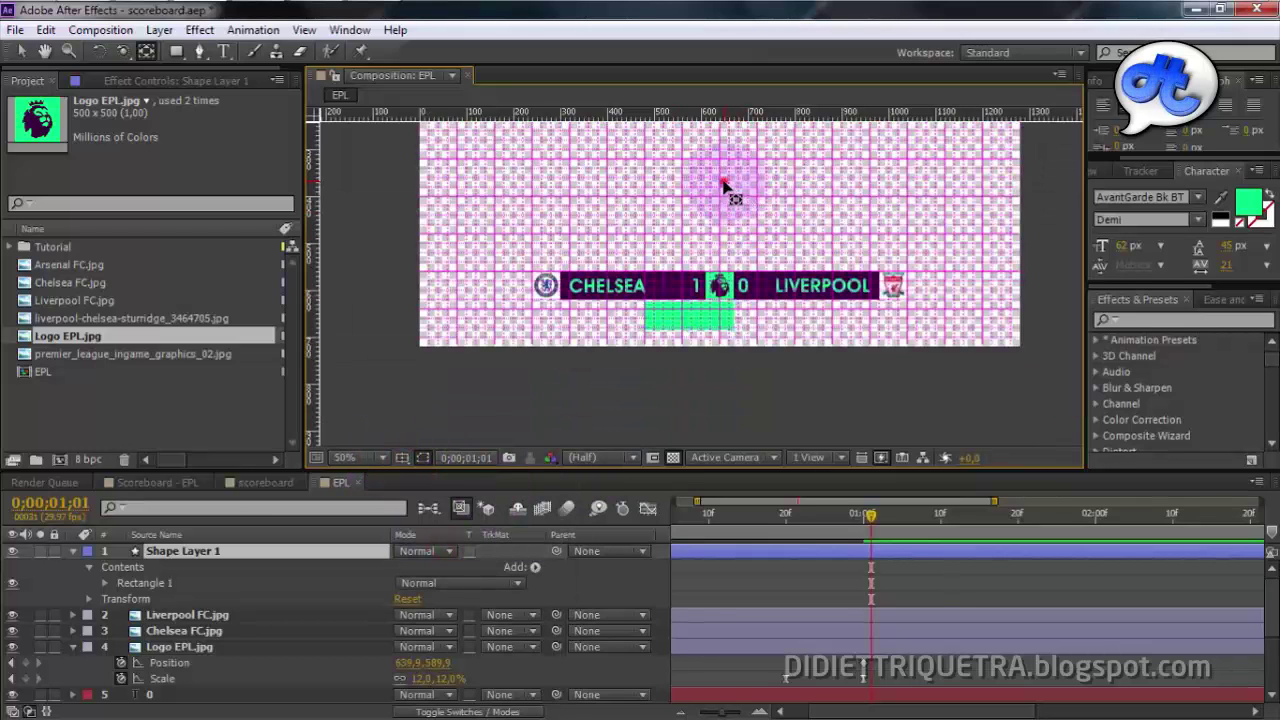
pyautogui.click(708, 316)
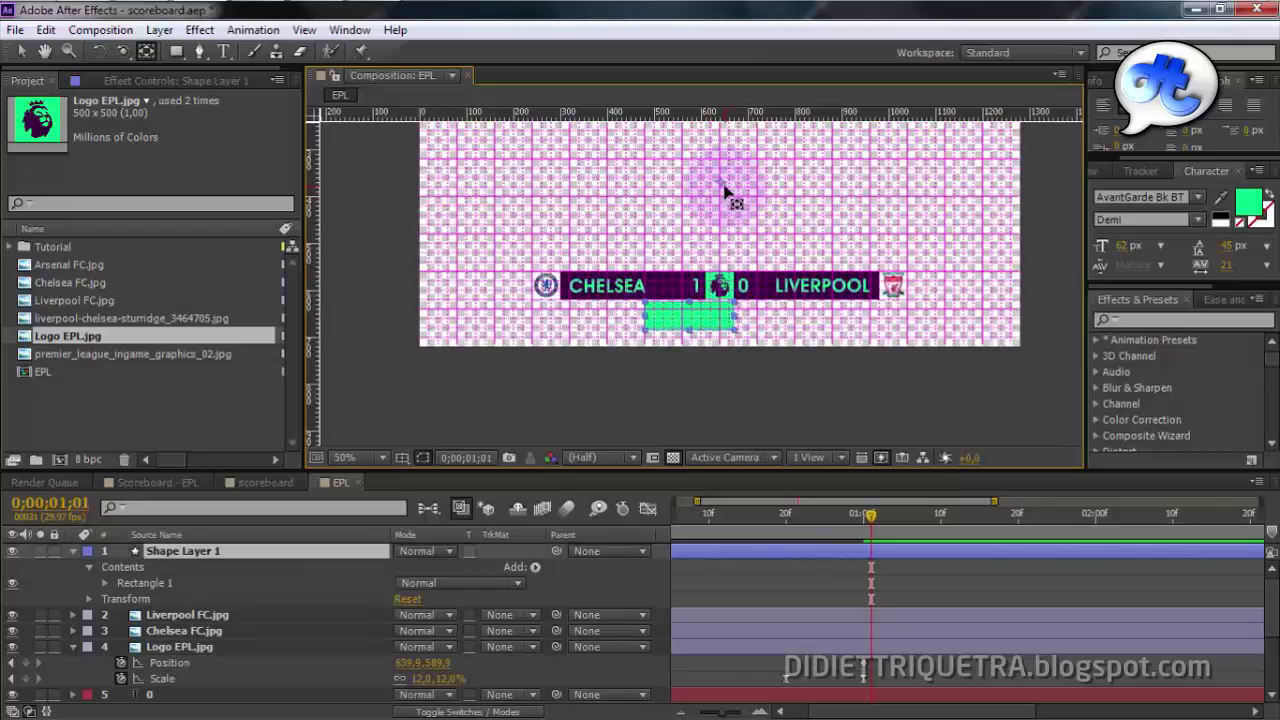
pyautogui.click(723, 188)
pyautogui.click(706, 322)
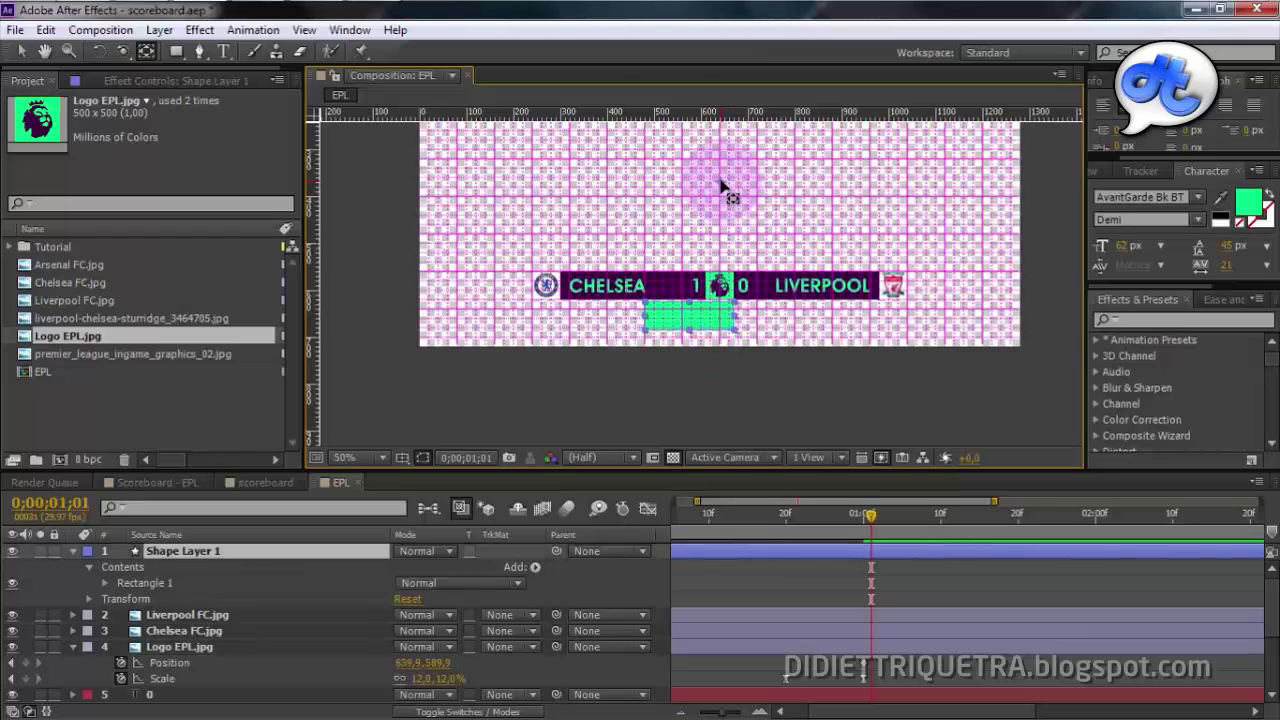
pyautogui.moveTo(721, 181); pyautogui.dragTo(725, 322)
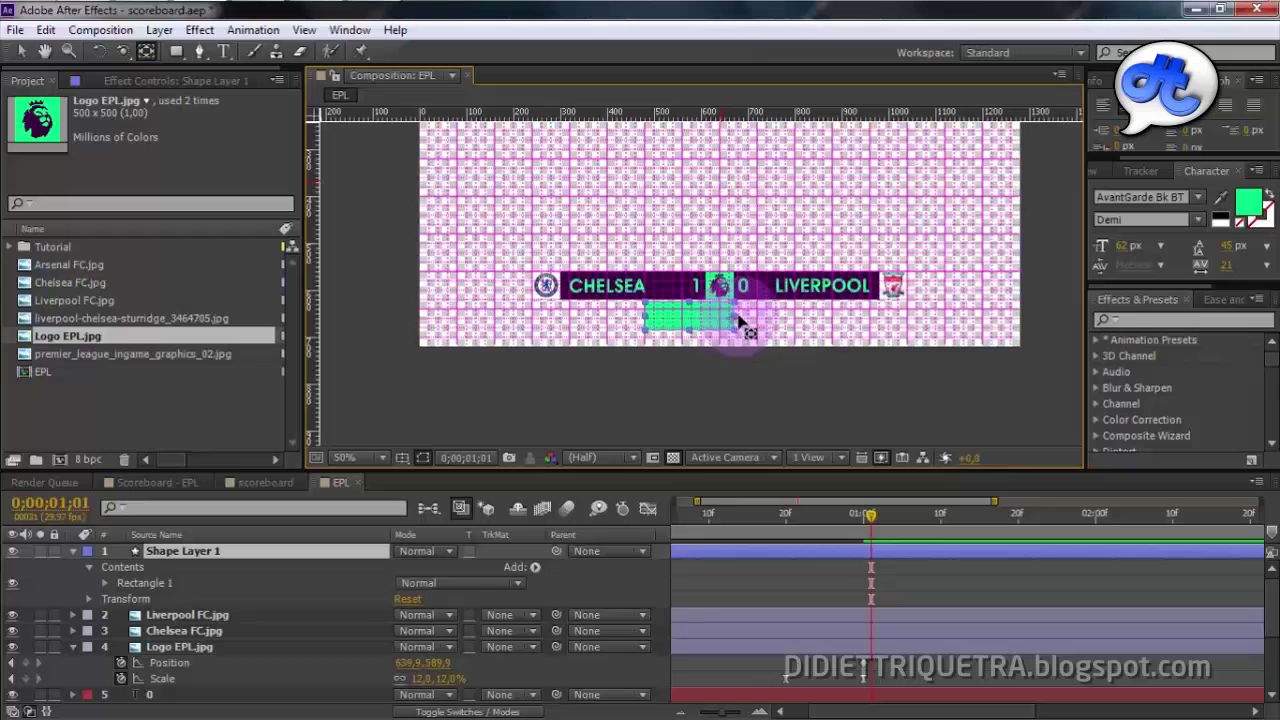
pyautogui.scroll(2, 735, 322)
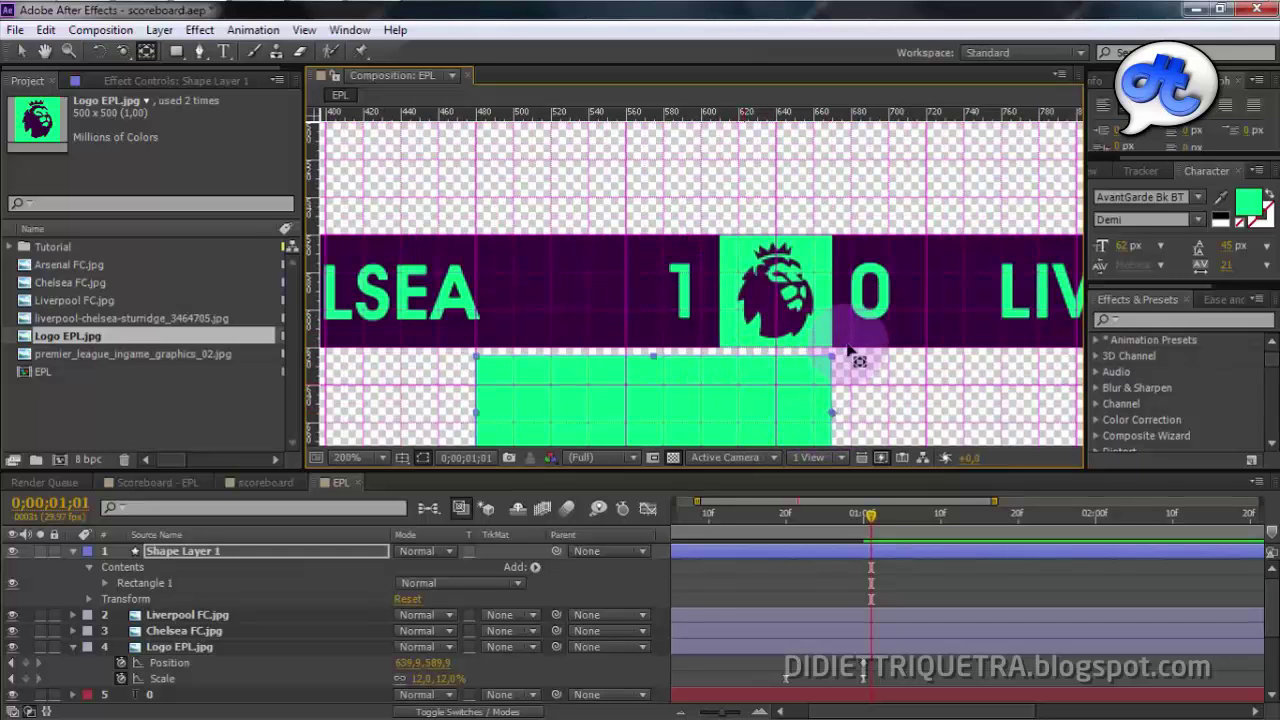
pyautogui.scroll(-2, 757, 400)
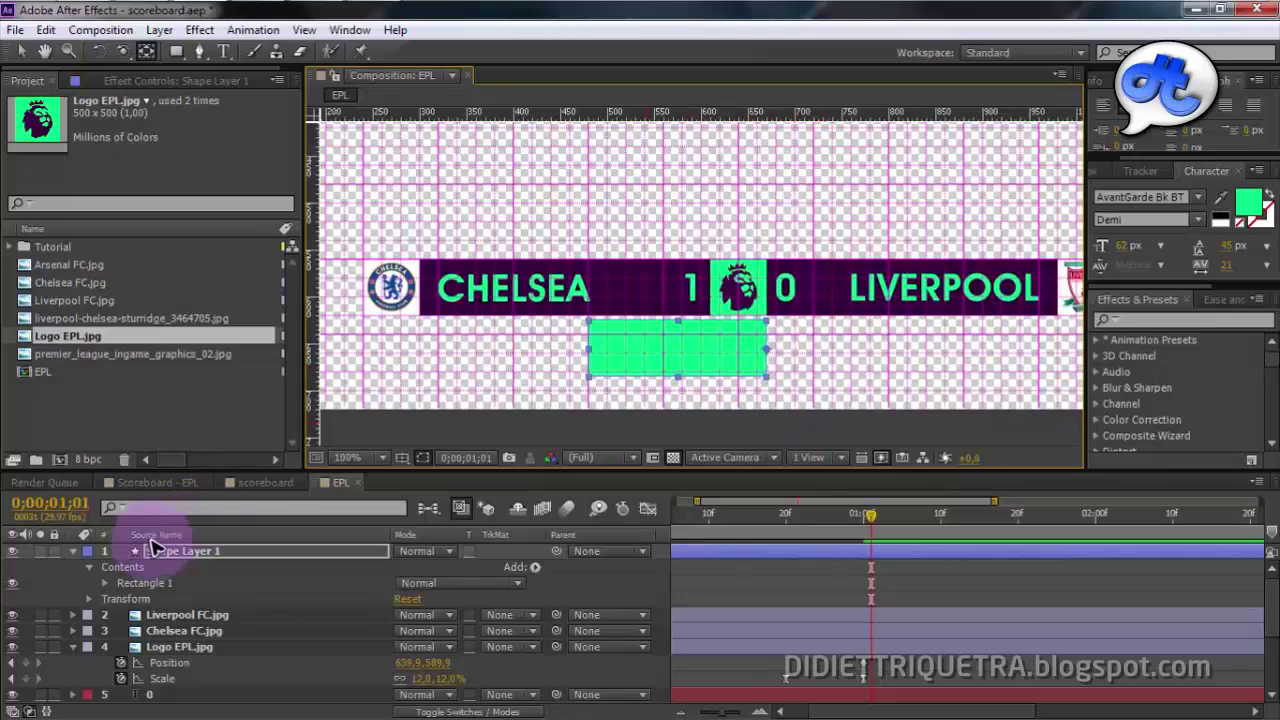
# Unlink the green rectangle's scale proportions and add a scale keyframe of 100% at 0;00;01;15.
pyautogui.click(22, 52)
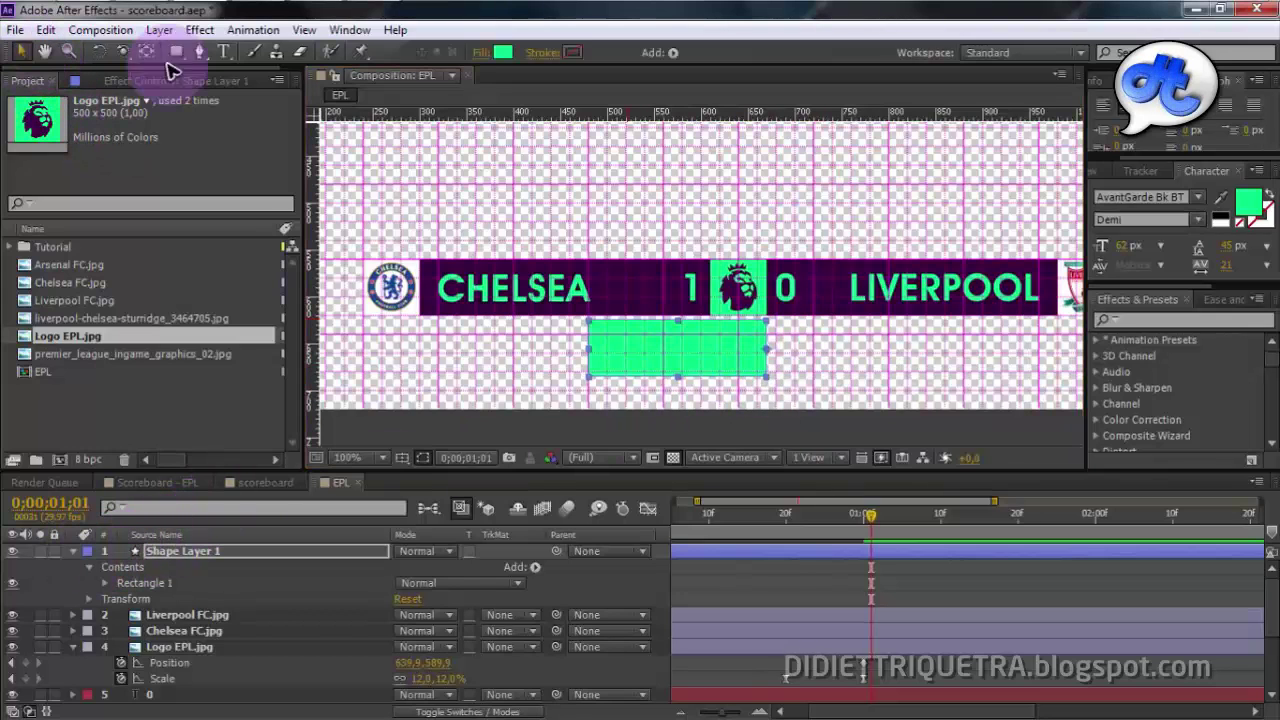
pyautogui.moveTo(868, 514)
pyautogui.mouseDown()
pyautogui.moveTo(773, 525)
pyautogui.moveTo(972, 548)
pyautogui.moveTo(866, 559)
pyautogui.mouseUp()
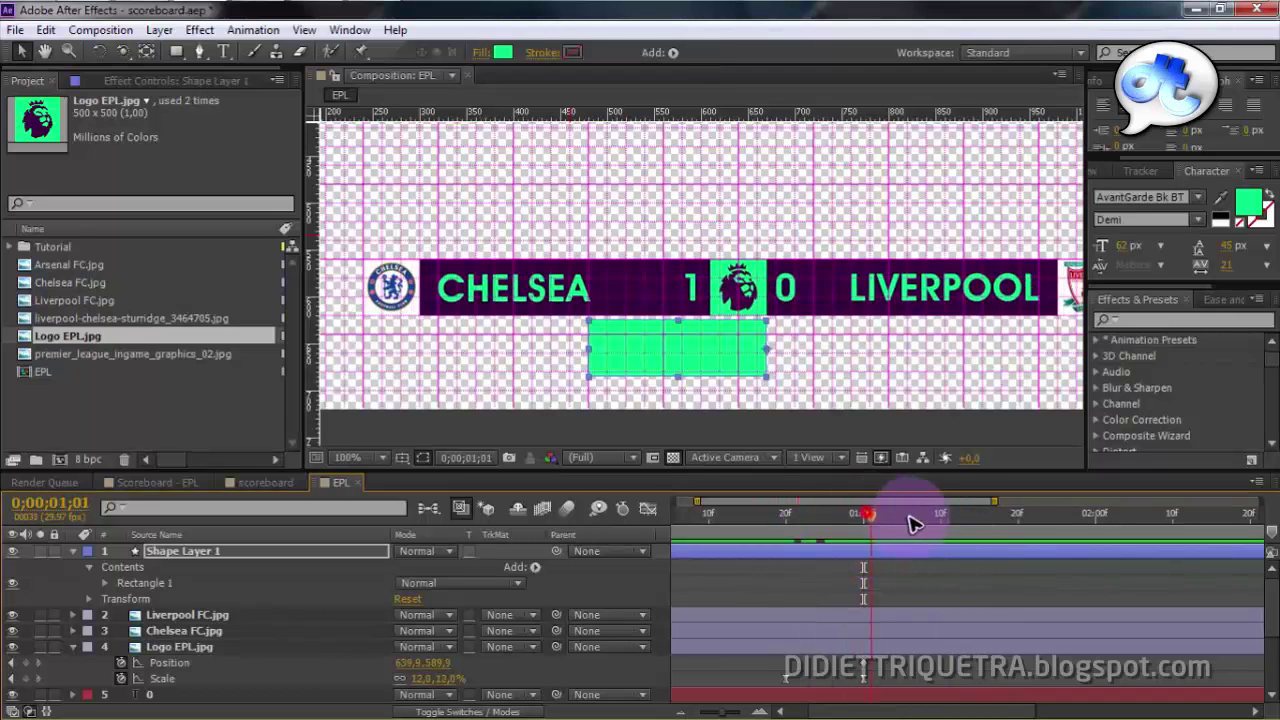
pyautogui.click(997, 533)
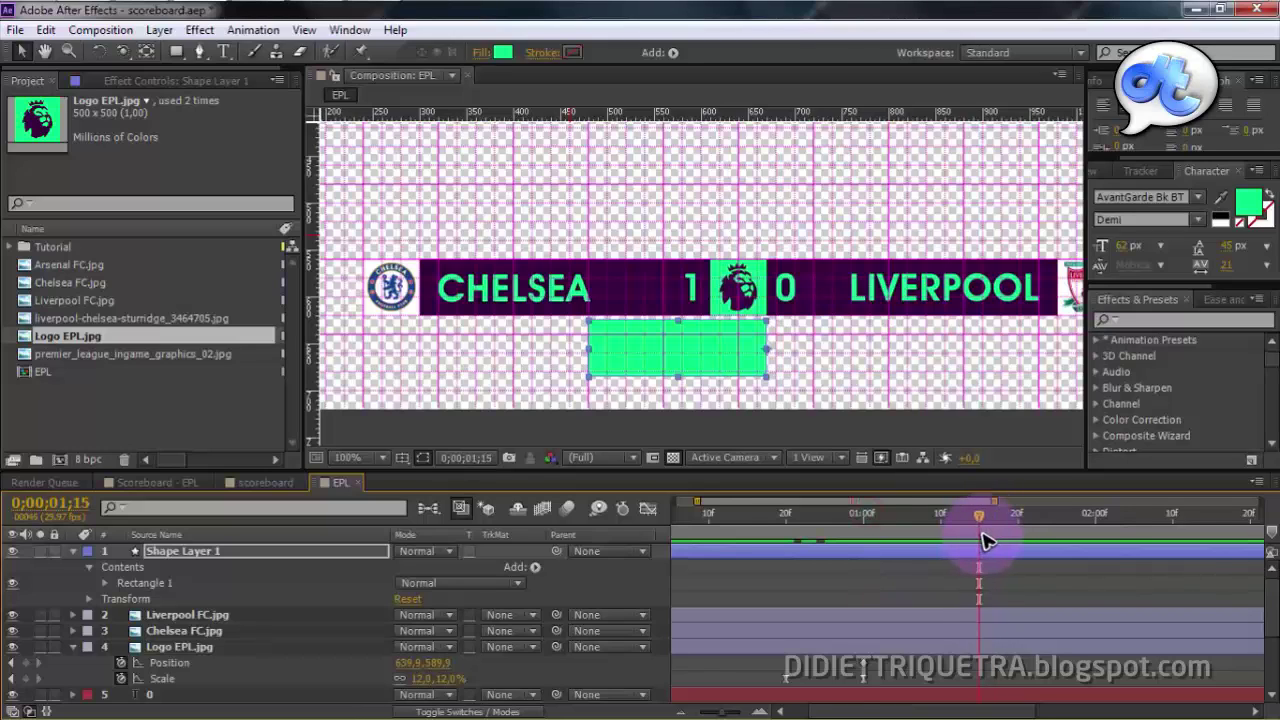
pyautogui.scroll(1, 983, 534)
pyautogui.moveTo(981, 522)
pyautogui.mouseDown()
pyautogui.moveTo(1042, 526)
pyautogui.moveTo(991, 531)
pyautogui.mouseUp()
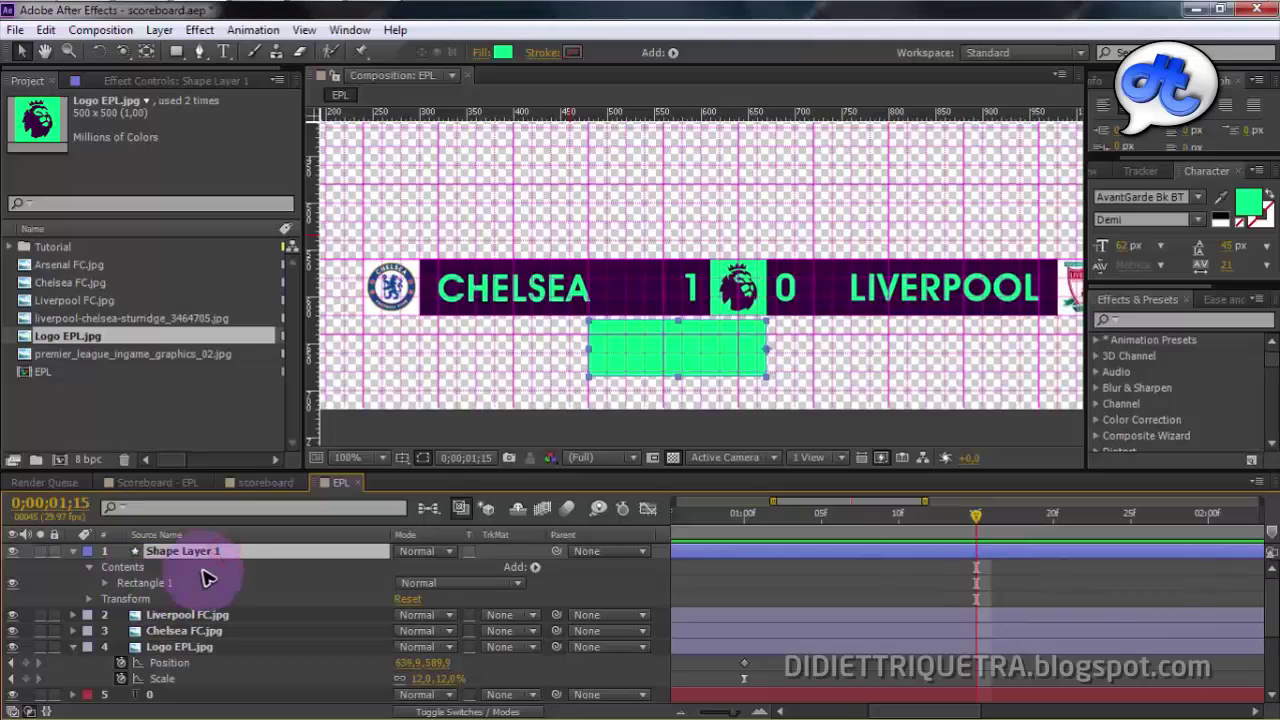
pyautogui.press('s')
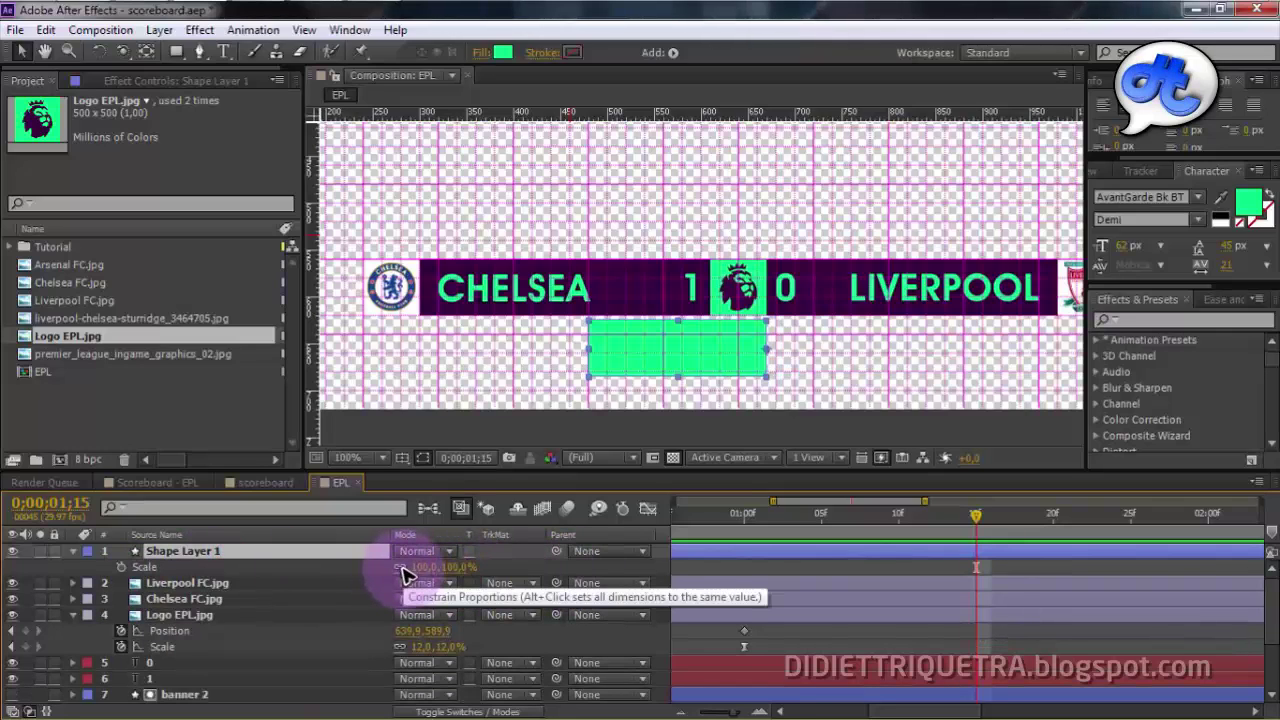
pyautogui.moveTo(425, 567); pyautogui.dragTo(486, 571)
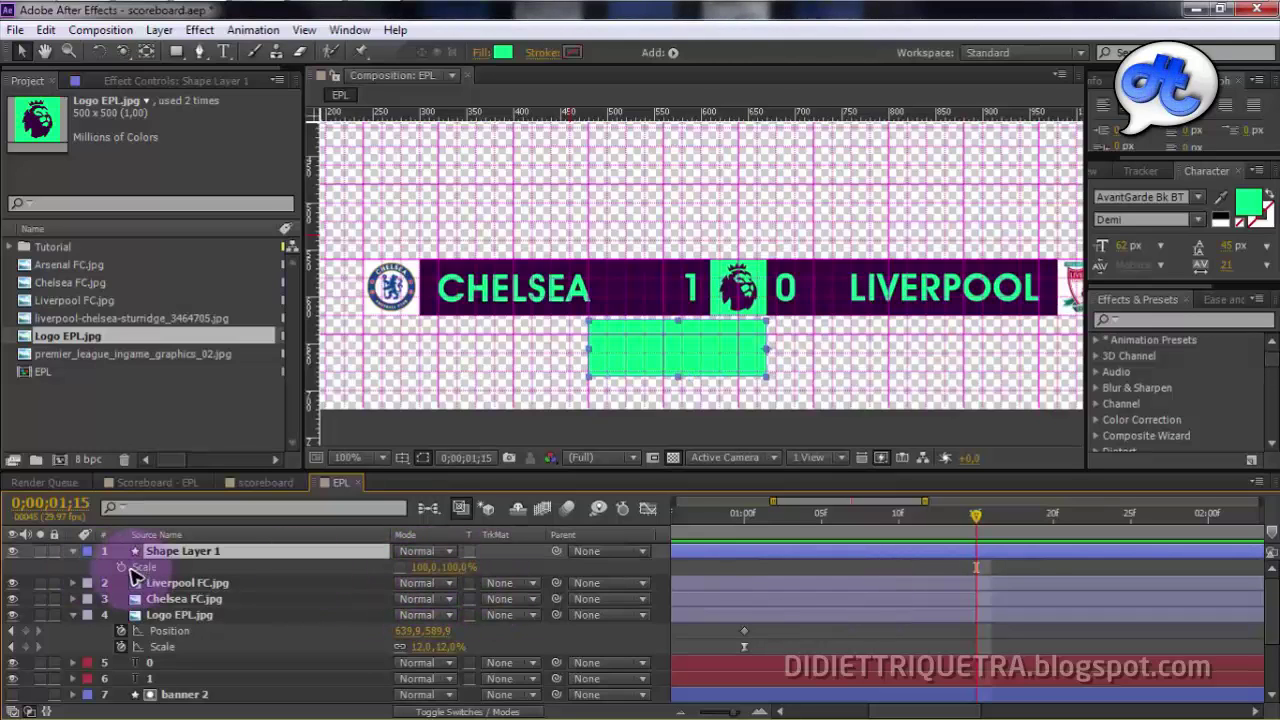
pyautogui.click(120, 567)
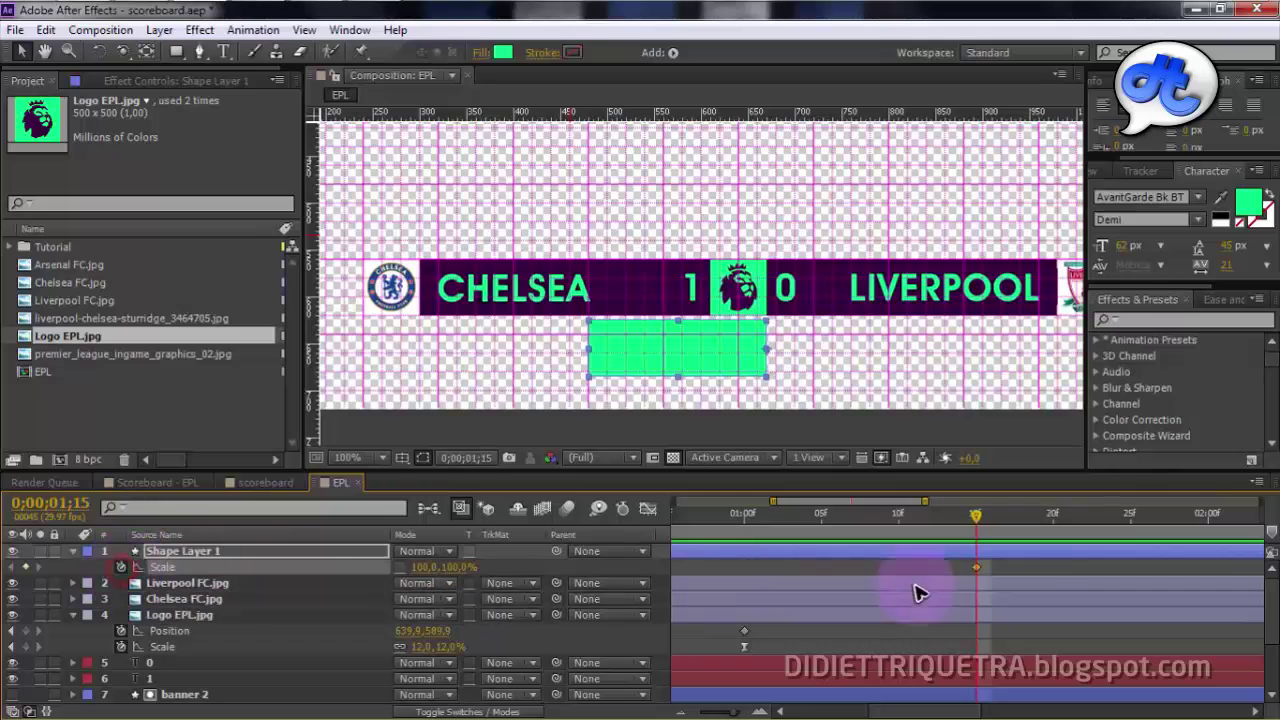
# Set the green rectangle's horizontal scale to 0% at 0;00;01;00, keeping the vertical scale at 100%.
pyautogui.moveTo(972, 520); pyautogui.dragTo(746, 538)
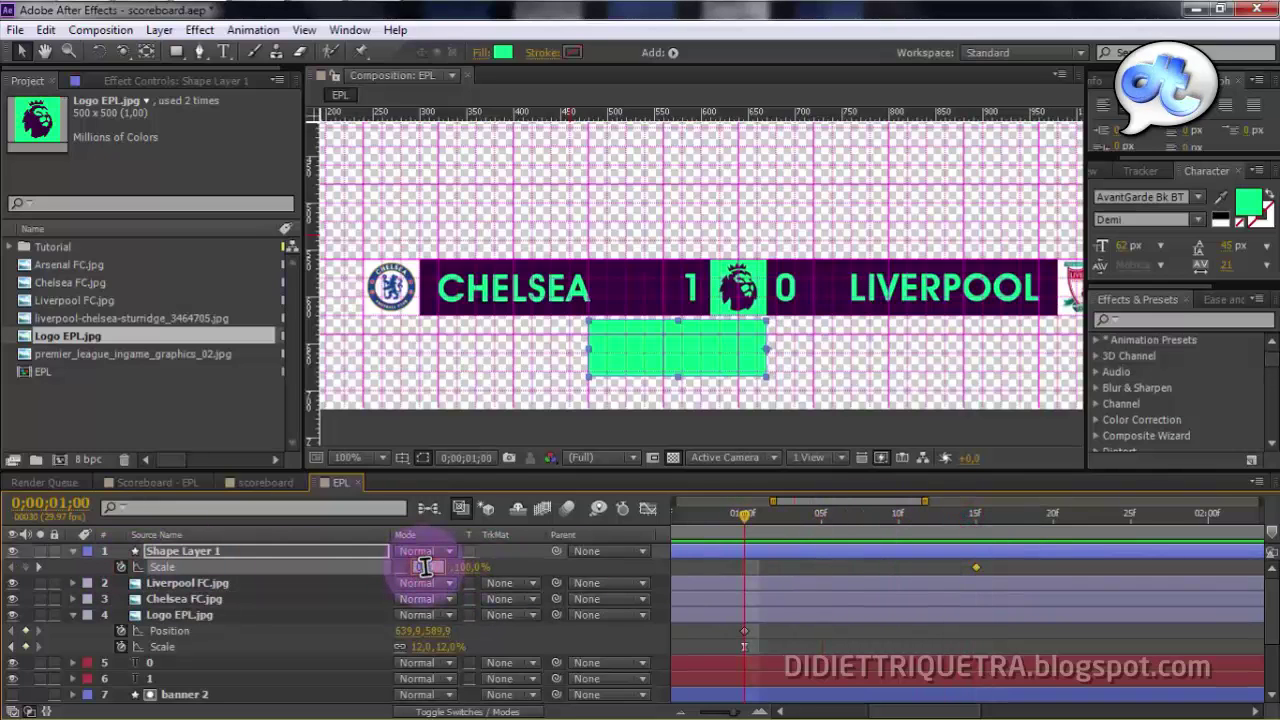
pyautogui.write('0')
pyautogui.press('Return')
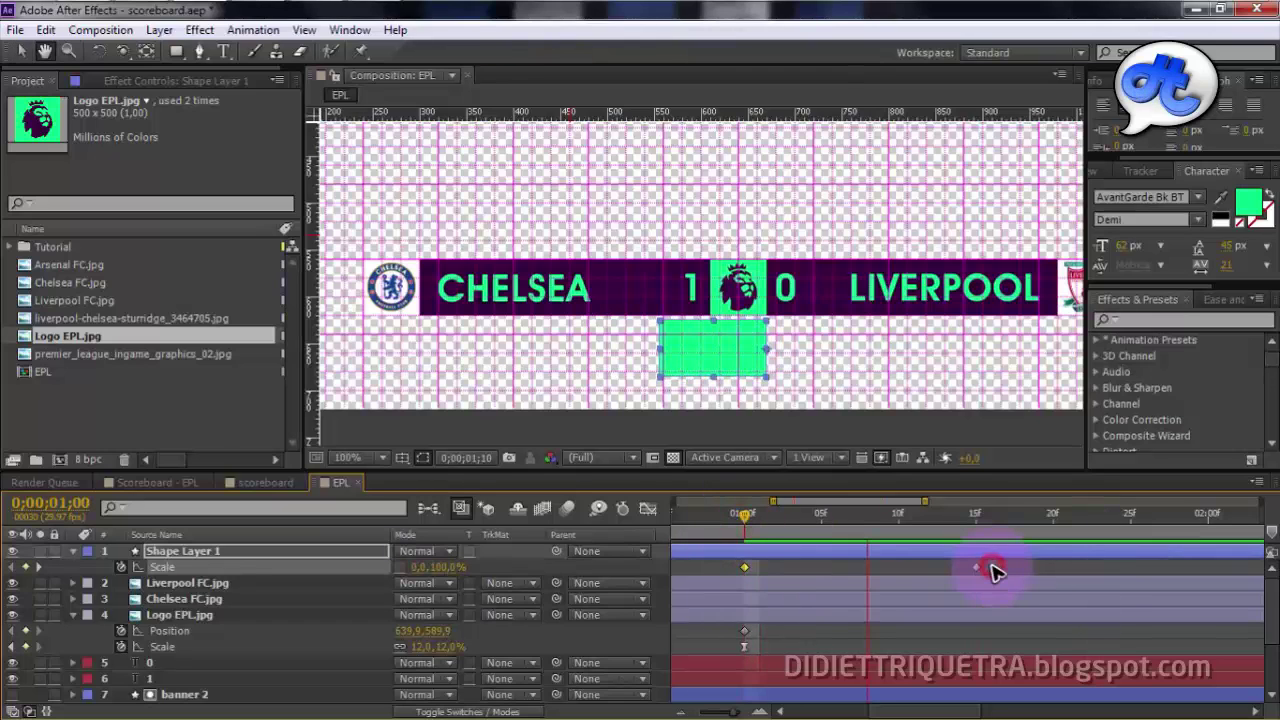
# Apply Easy Ease to both scale keyframes of the green rectangle.
pyautogui.moveTo(993, 571); pyautogui.dragTo(698, 578)
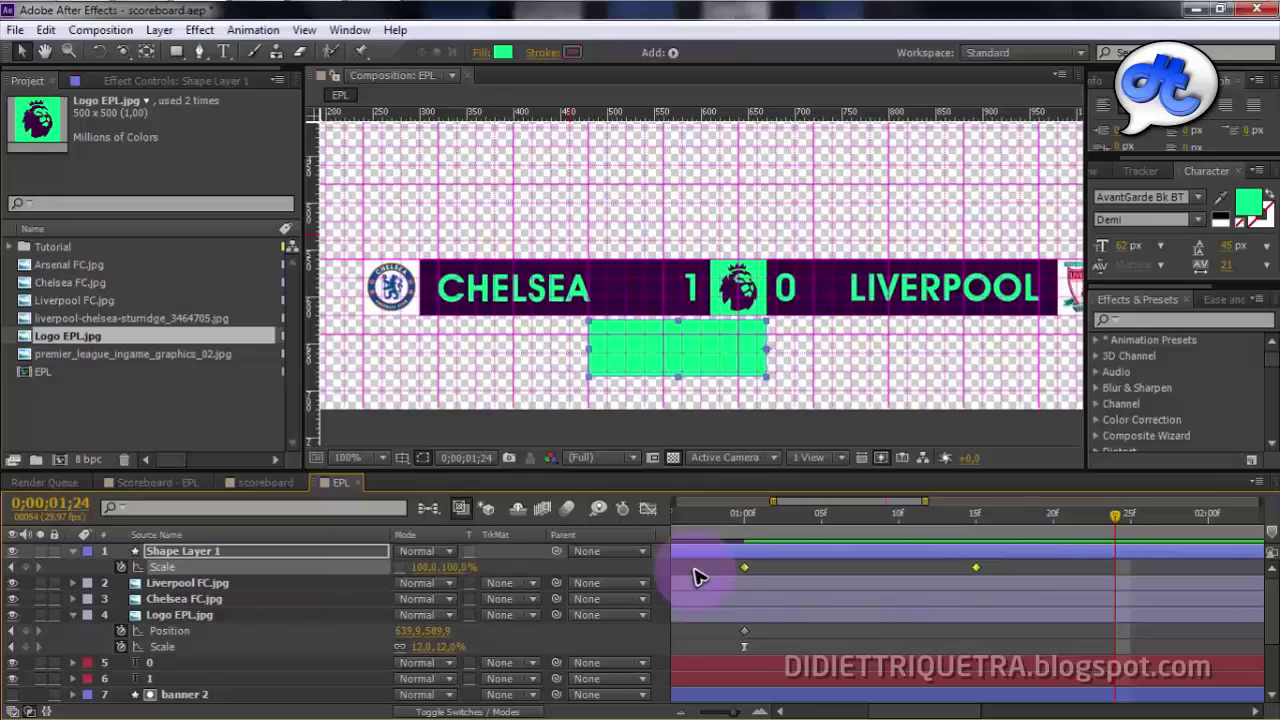
pyautogui.rightClick(744, 566)
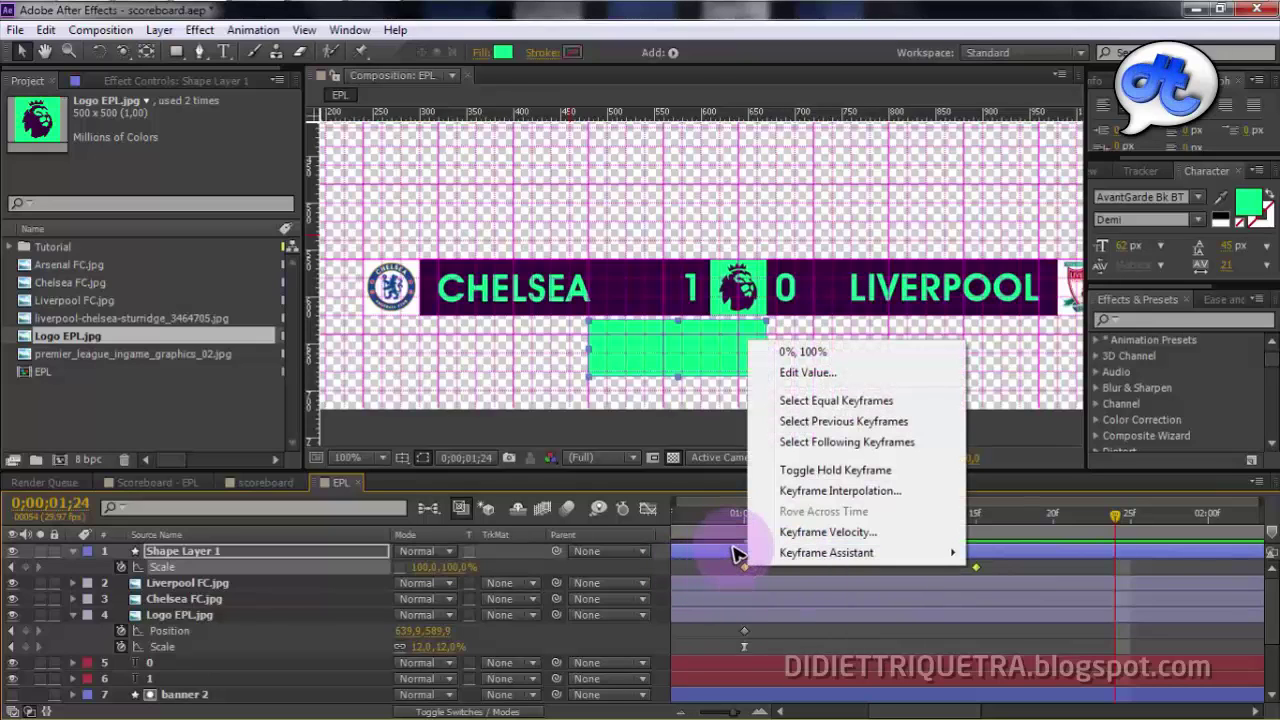
pyautogui.moveTo(860, 552)
pyautogui.click(1095, 429)
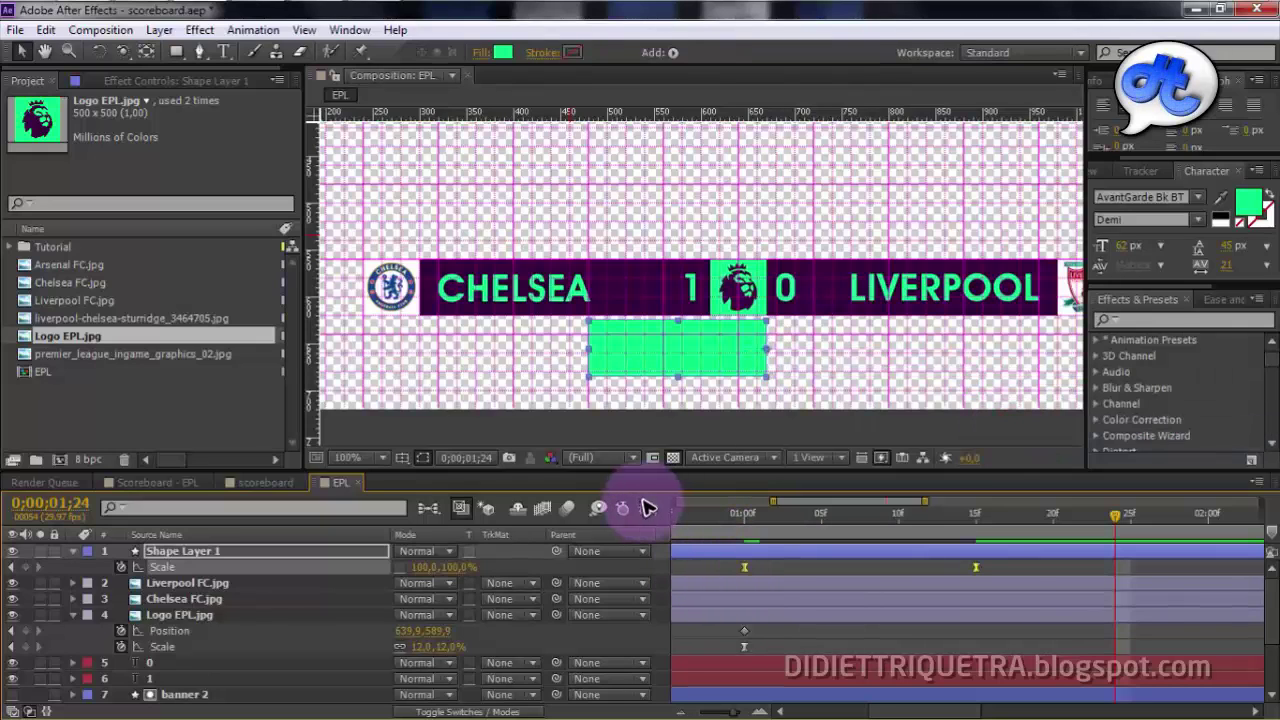
# Reshape the green rectangle's horizontal scale curve into a steep S in the Graph Editor and preview the animation.
pyautogui.click(648, 508)
pyautogui.click(976, 553)
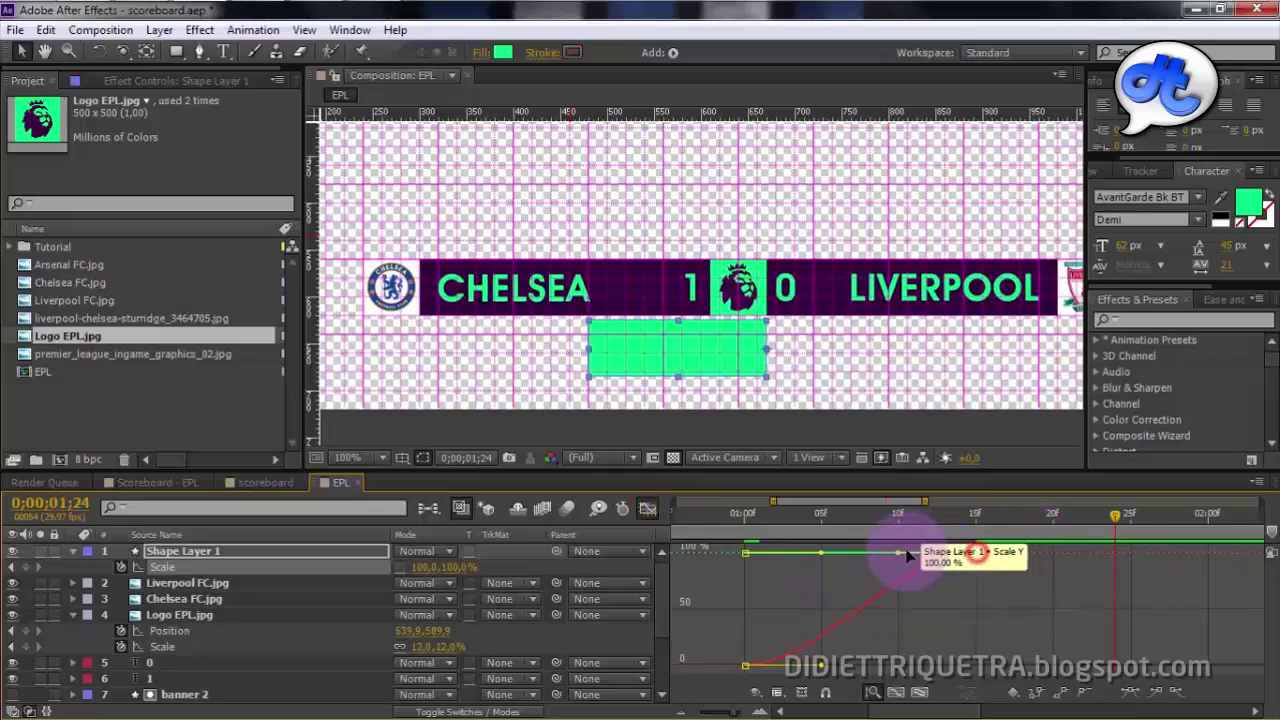
pyautogui.moveTo(899, 556); pyautogui.dragTo(714, 557)
pyautogui.click(818, 670)
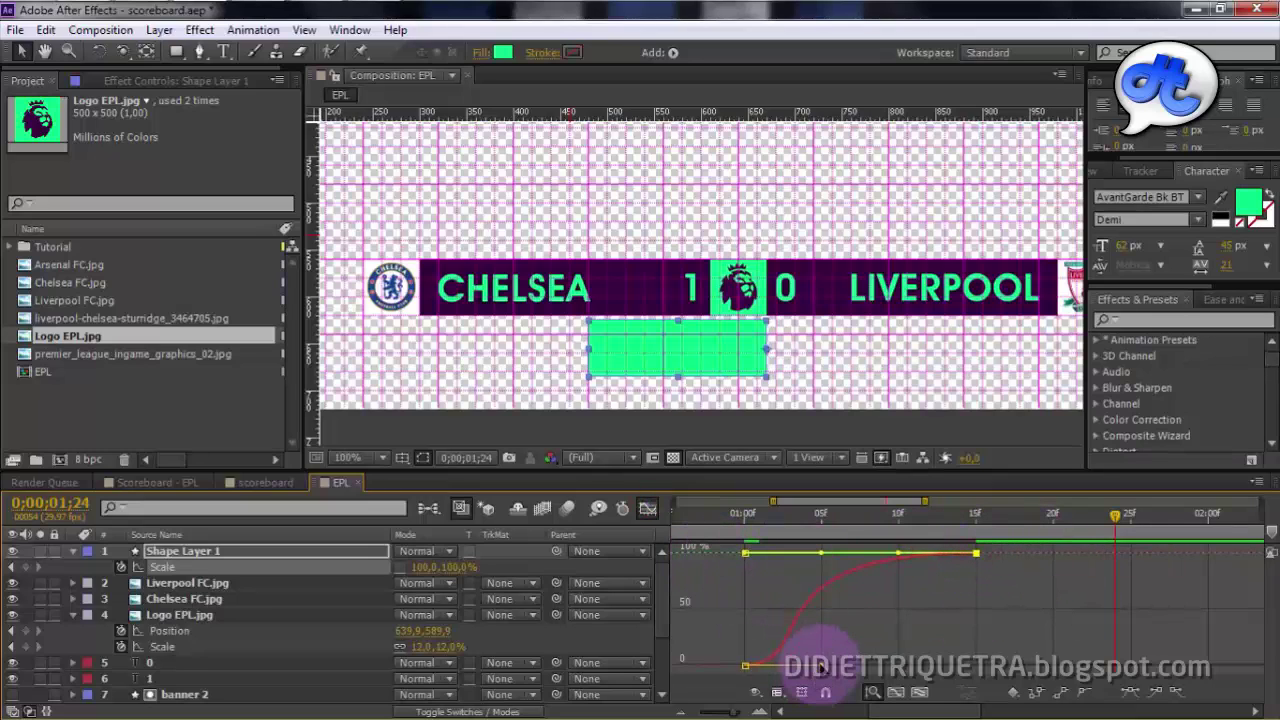
pyautogui.moveTo(818, 668); pyautogui.dragTo(971, 634)
pyautogui.click(743, 514)
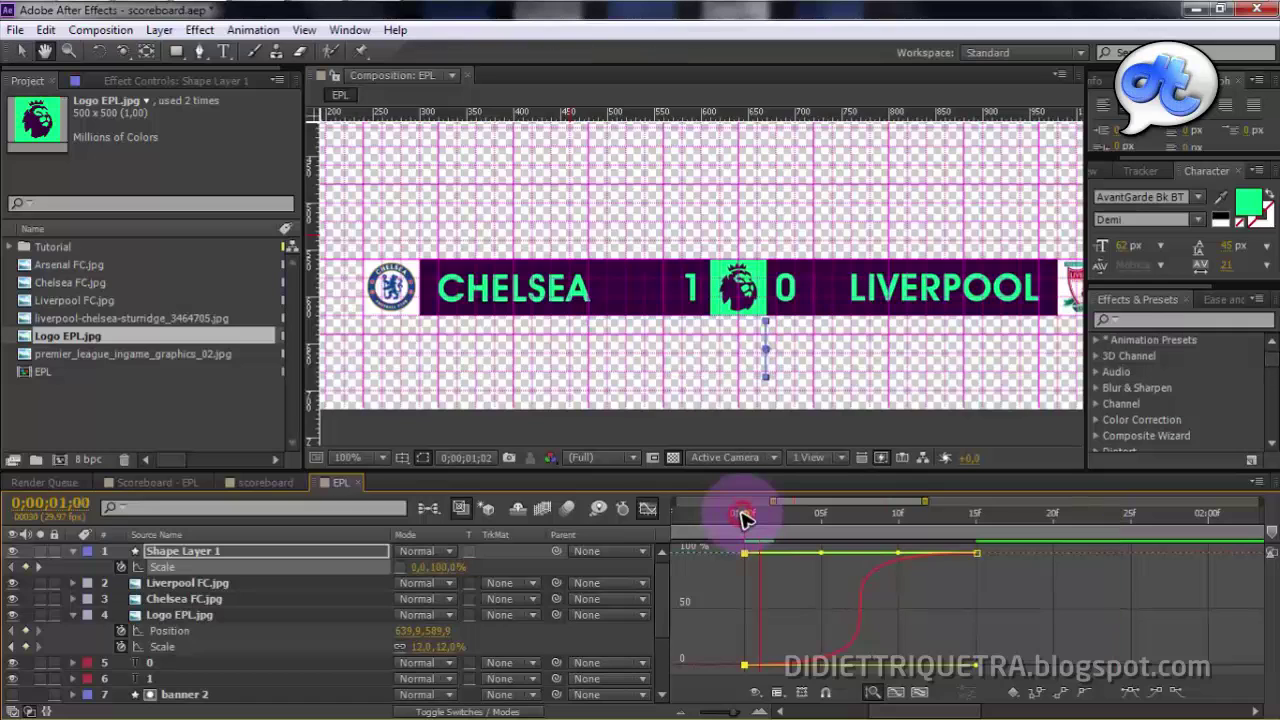
pyautogui.click(743, 515)
pyautogui.press('space')
pyautogui.press('space')
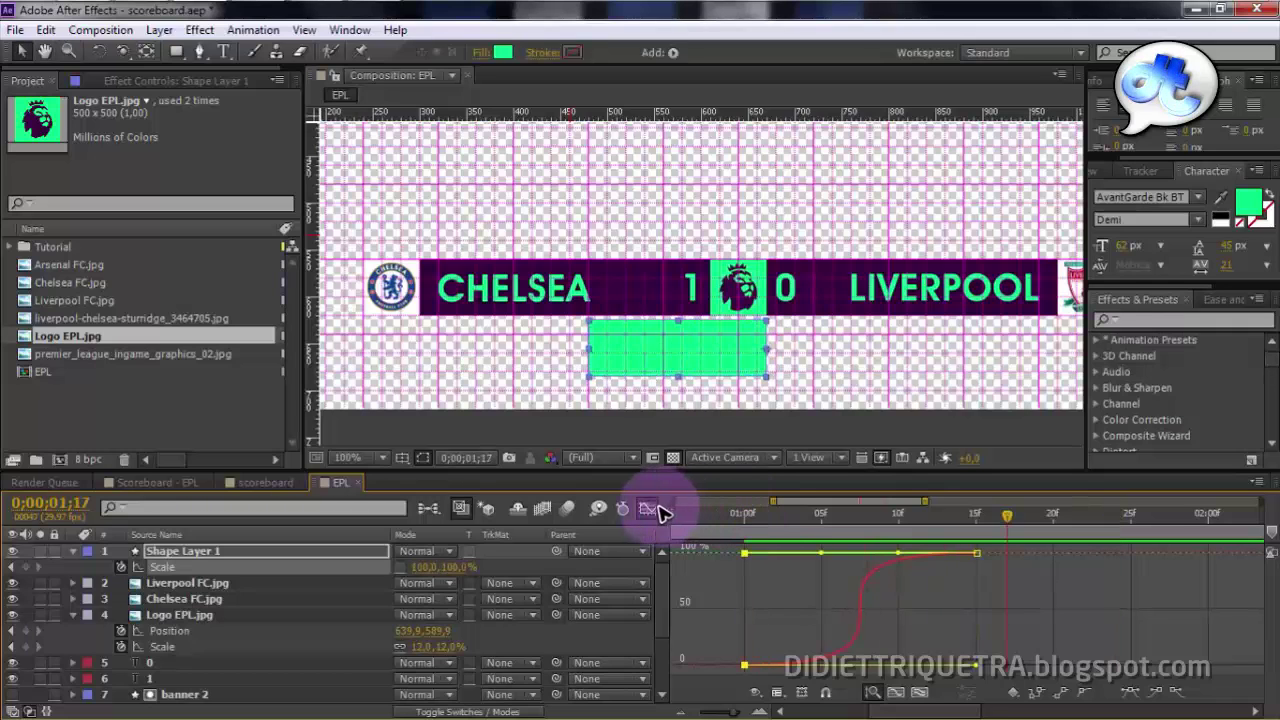
pyautogui.click(648, 509)
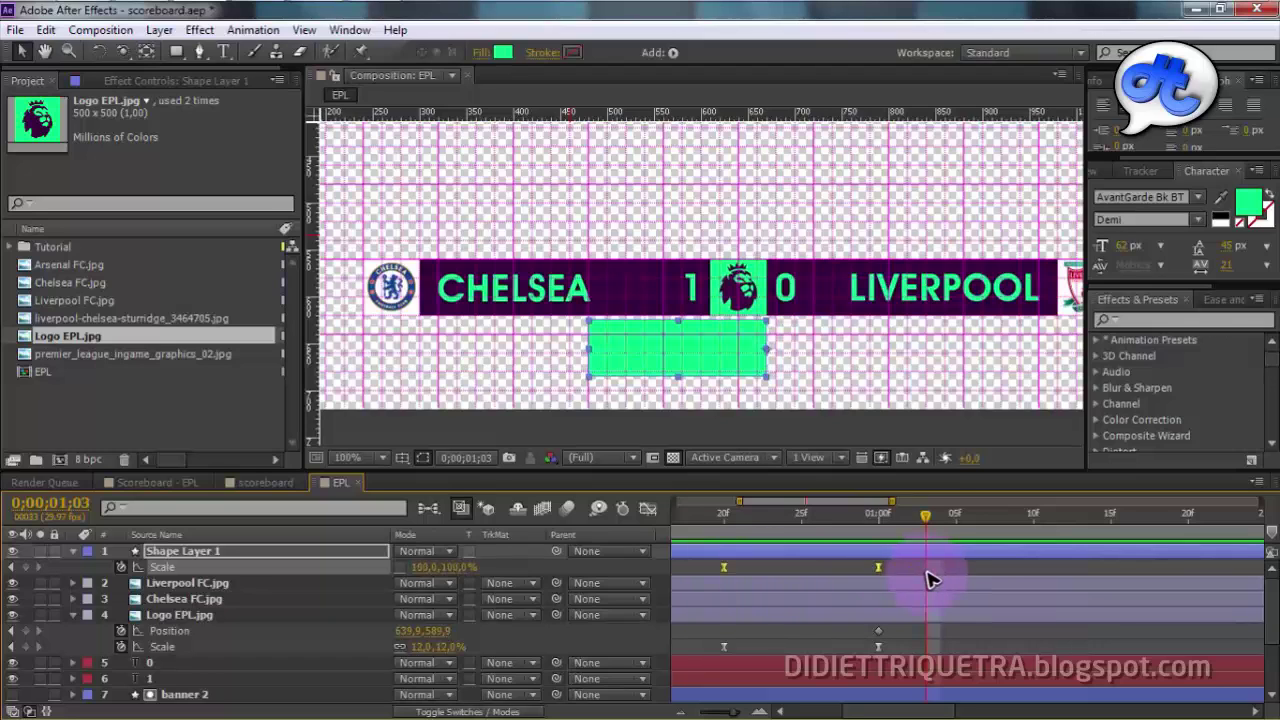
# Shift the green rectangle's two scale keyframes to 0;00;00;25 and 0;00;01;05, and preview the timing against the banner.
pyautogui.moveTo(745, 575); pyautogui.dragTo(805, 576)
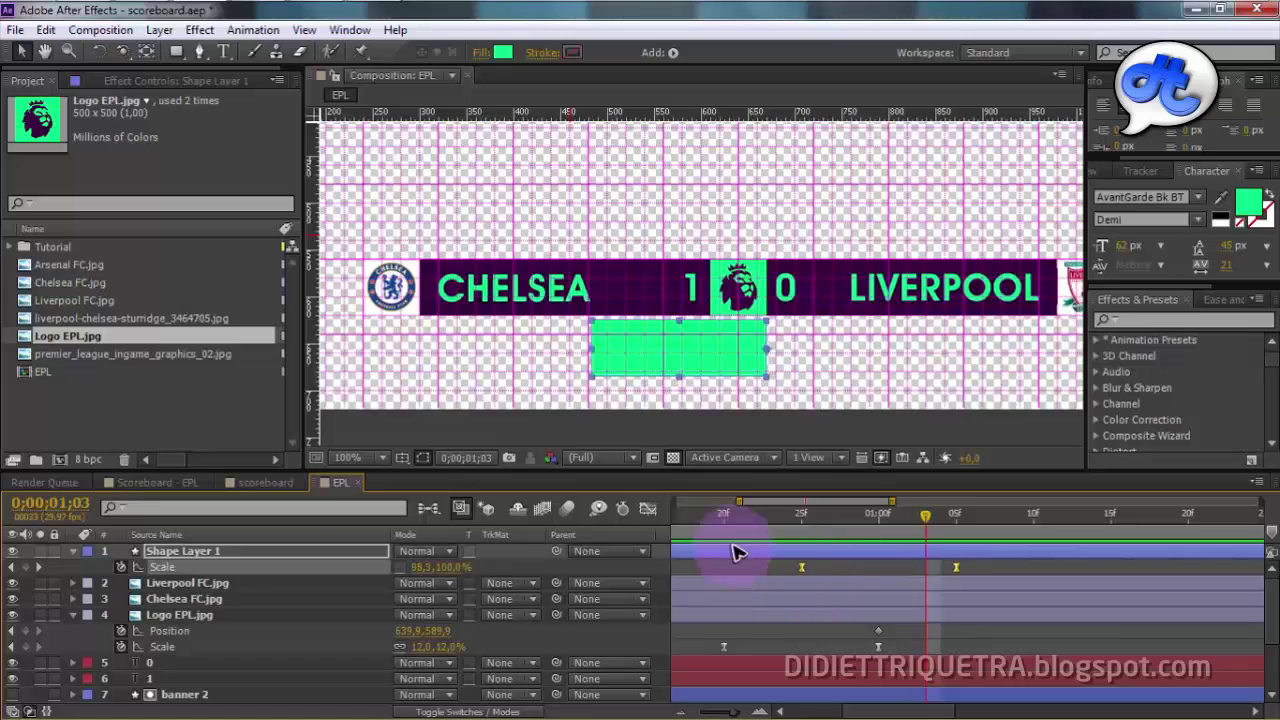
pyautogui.click(723, 517)
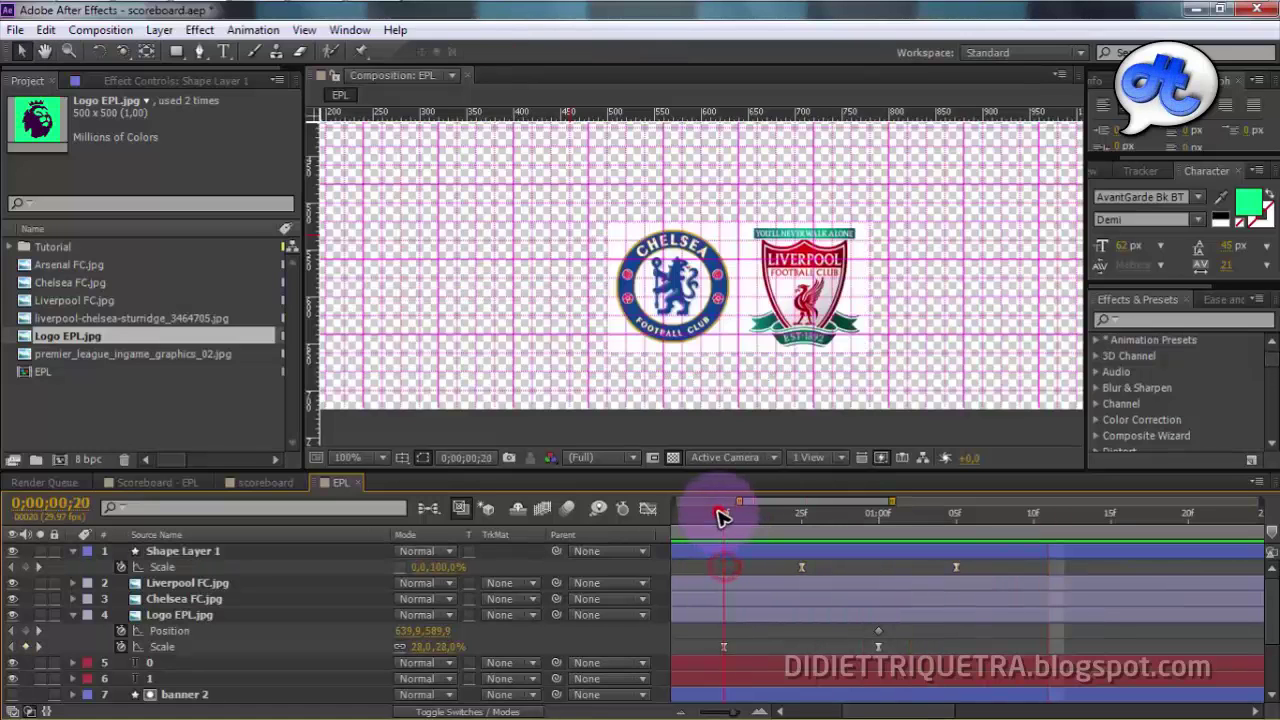
pyautogui.press('space')
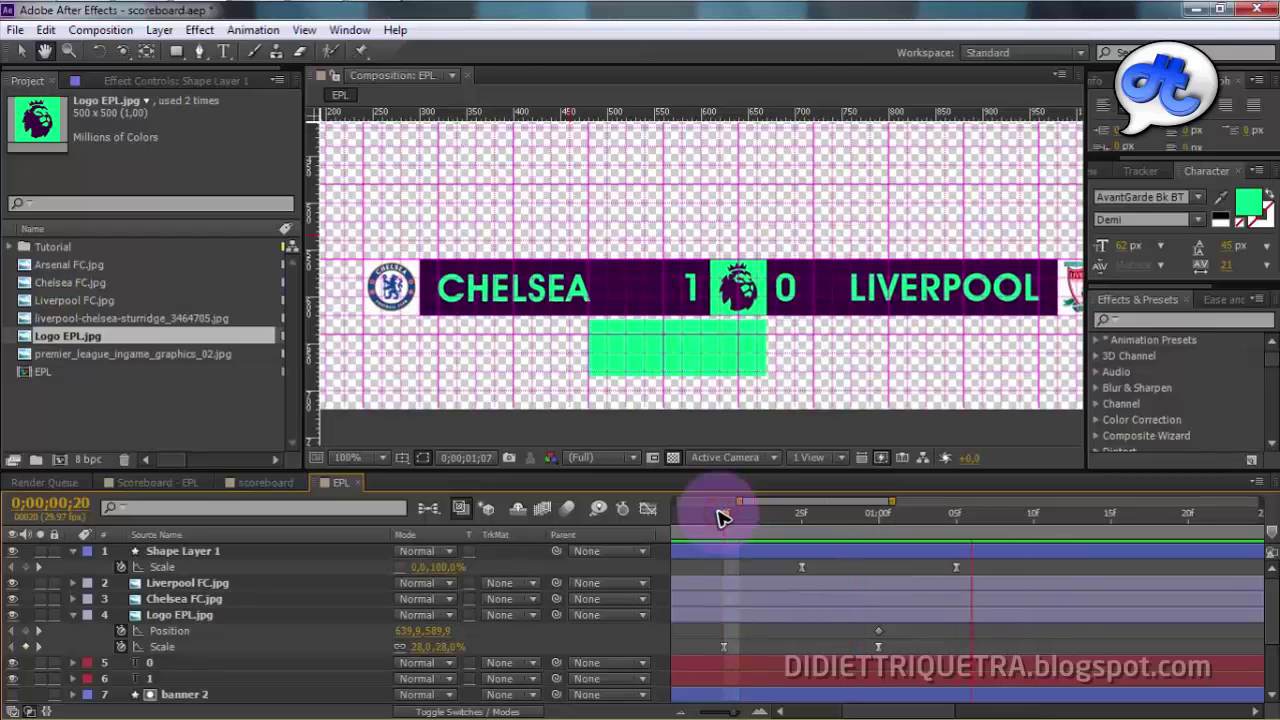
pyautogui.press('space')
# Try delaying both scale keyframes of the green rectangle to 0;00;00;28 and 0;00;01;08, and preview the timing.
pyautogui.moveTo(769, 570); pyautogui.dragTo(987, 580)
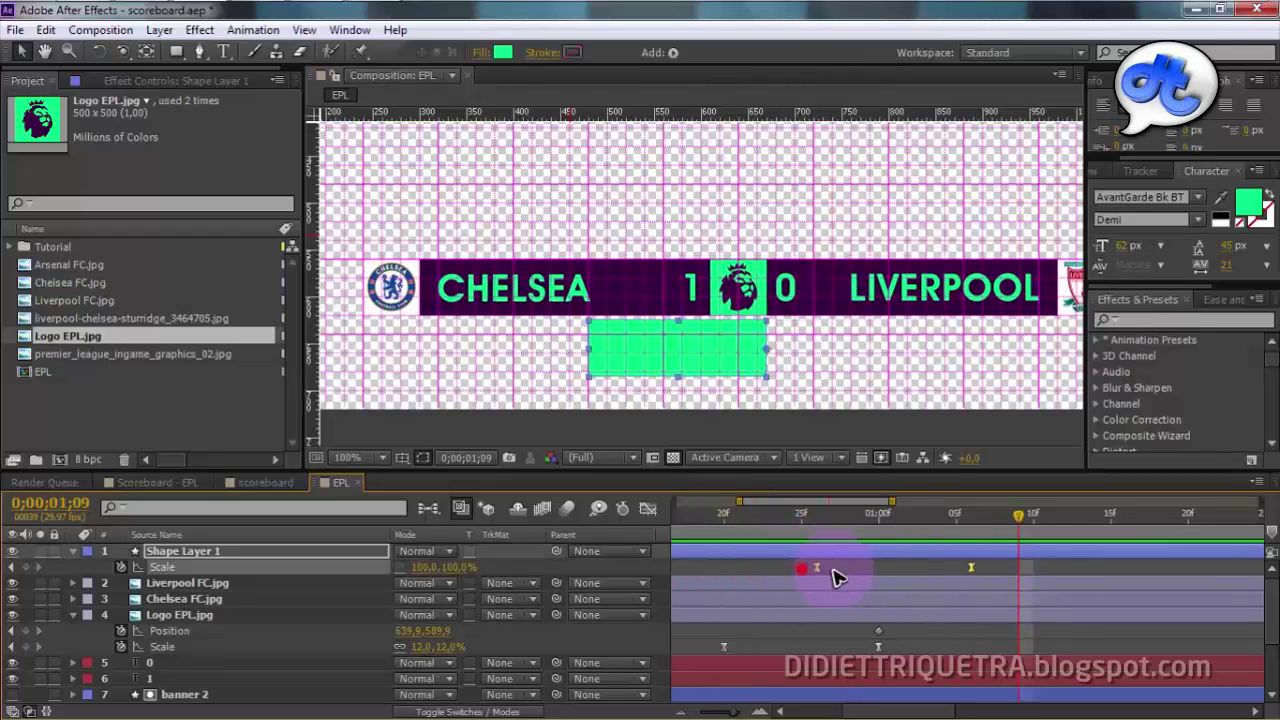
pyautogui.press('space')
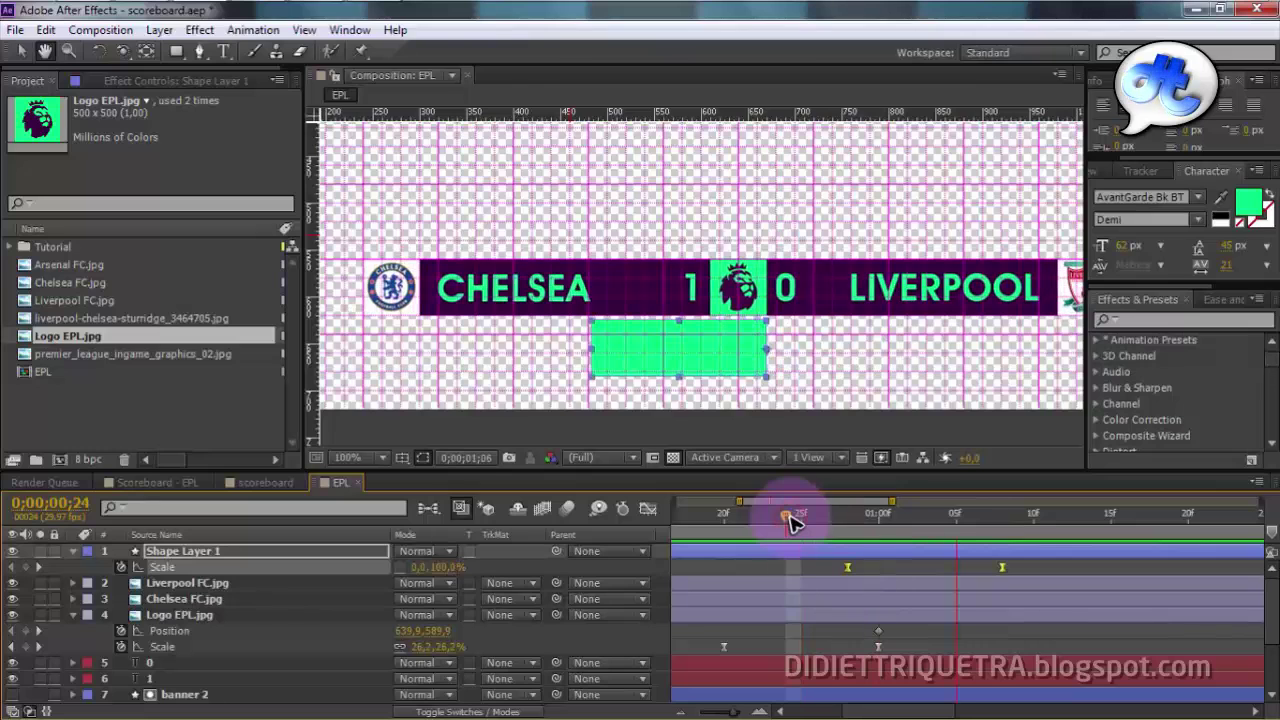
pyautogui.press('space')
pyautogui.moveTo(716, 514); pyautogui.dragTo(713, 517)
pyautogui.press('space')
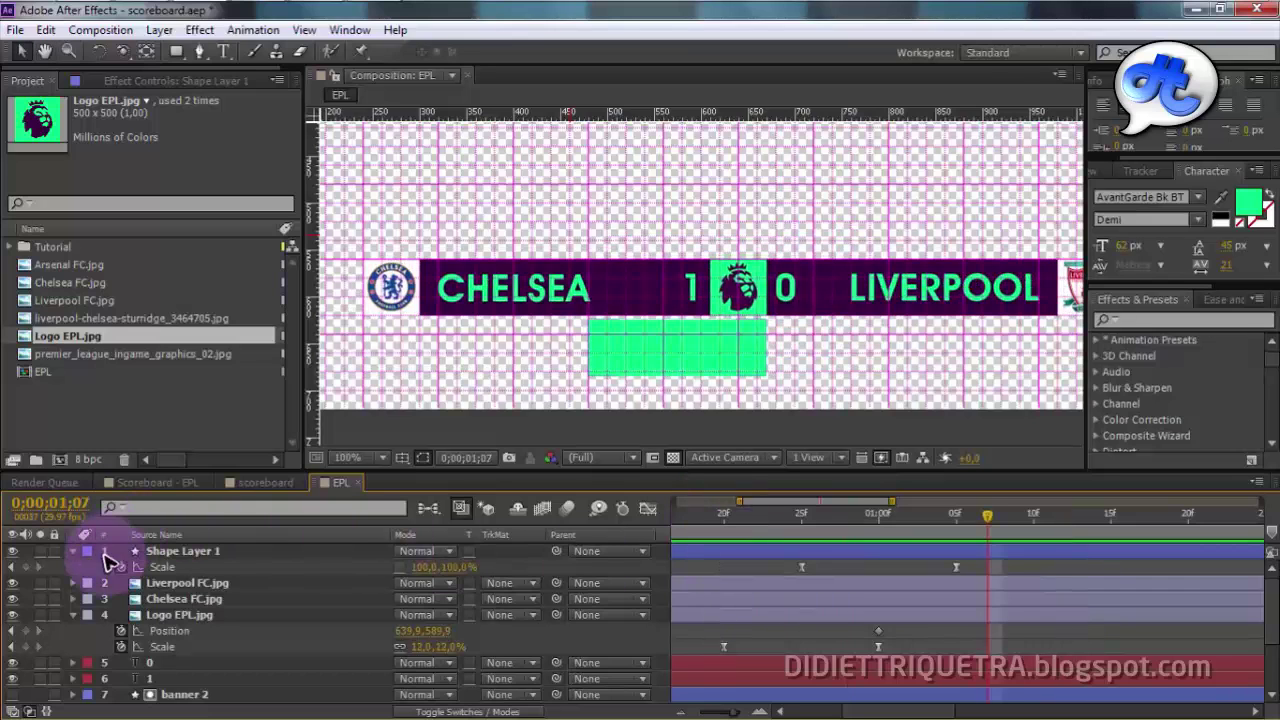
# Add a text layer reading "William" to the EPL composition, checking the scorer caption in the Scoreboard - EPL composition for reference.
pyautogui.click(72, 551)
pyautogui.rightClick(664, 553)
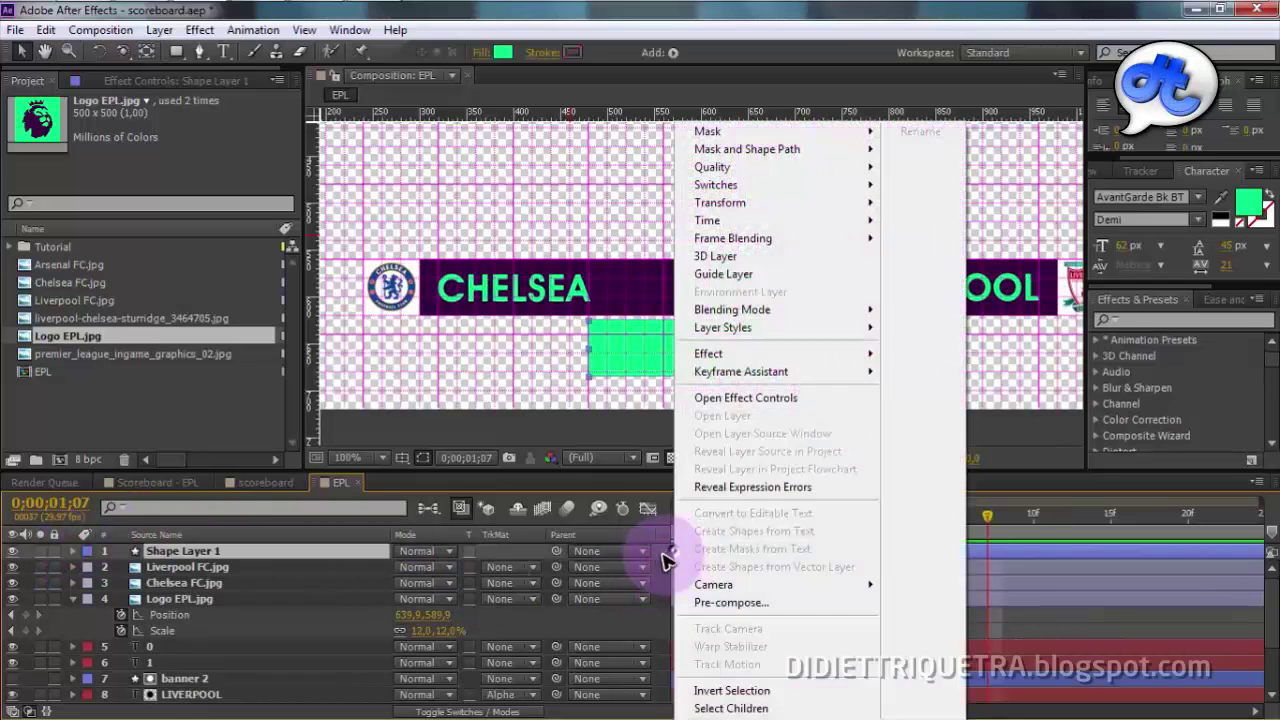
pyautogui.rightClick(663, 341)
pyautogui.click(745, 358)
pyautogui.click(990, 382)
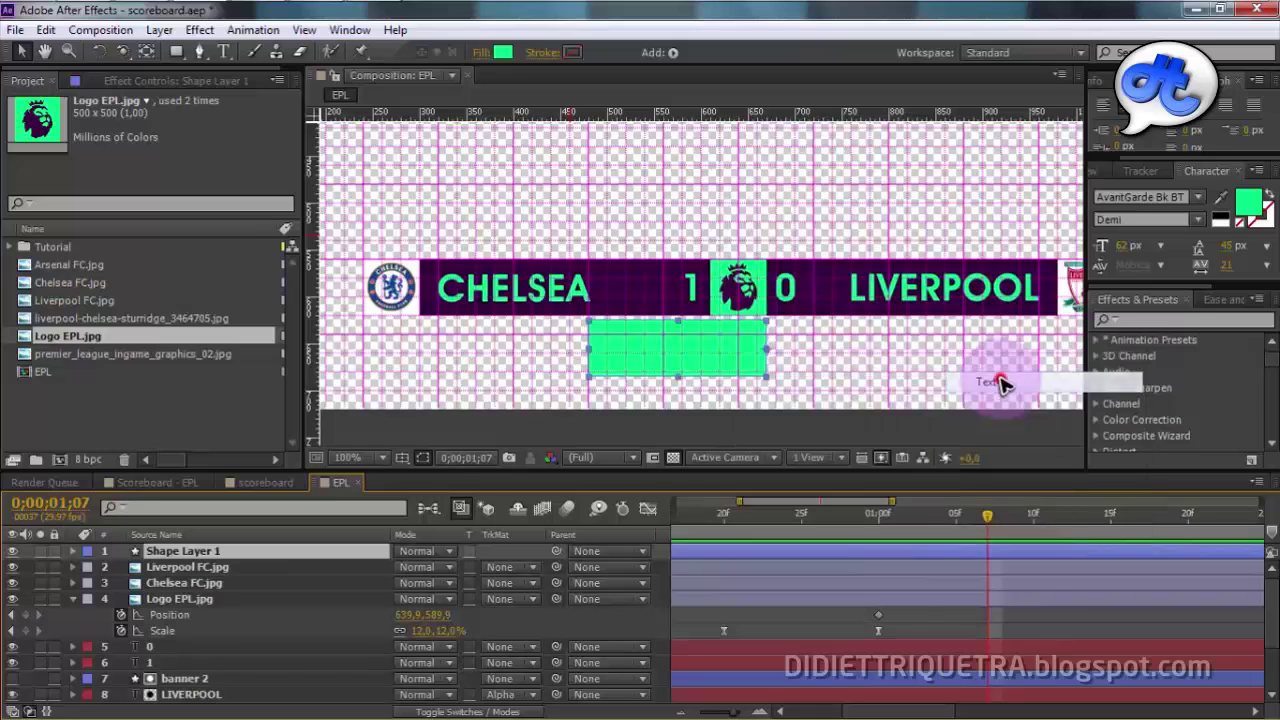
pyautogui.click(638, 359)
pyautogui.click(137, 484)
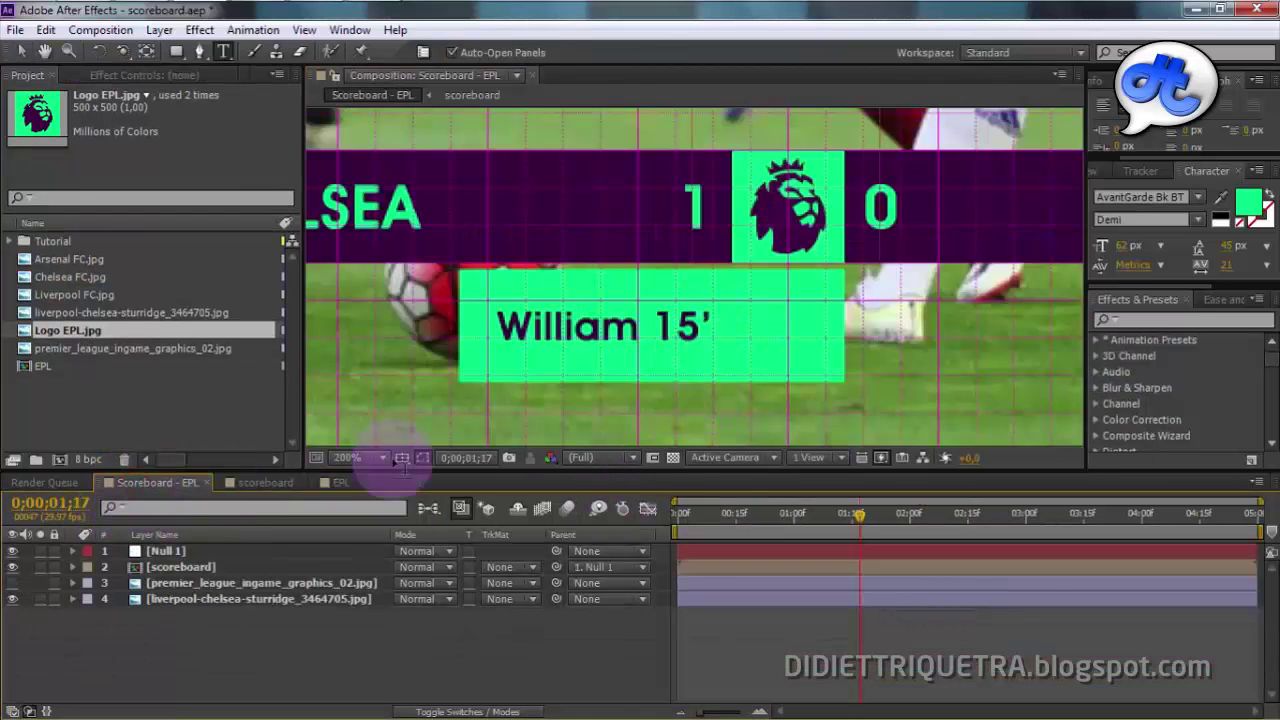
pyautogui.click(340, 483)
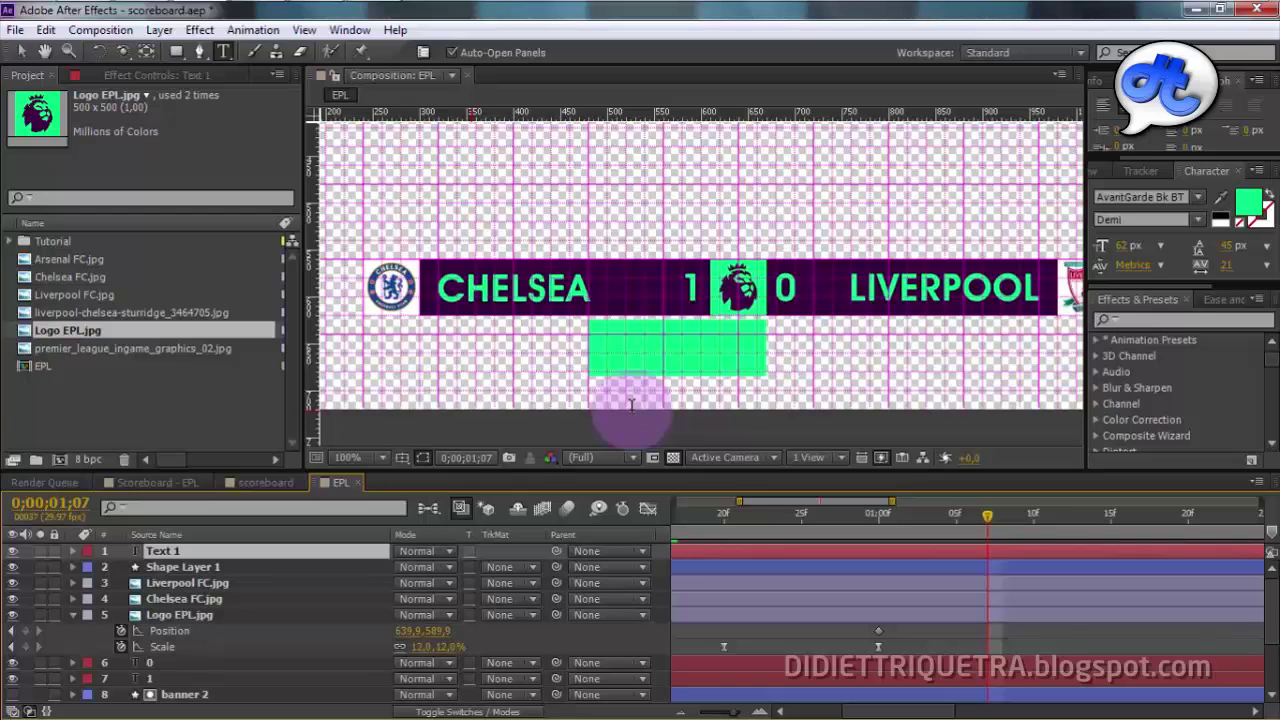
pyautogui.click(25, 55)
# Move the "William" text down onto the green rectangle beneath the banner.
pyautogui.scroll(-1, 848, 338)
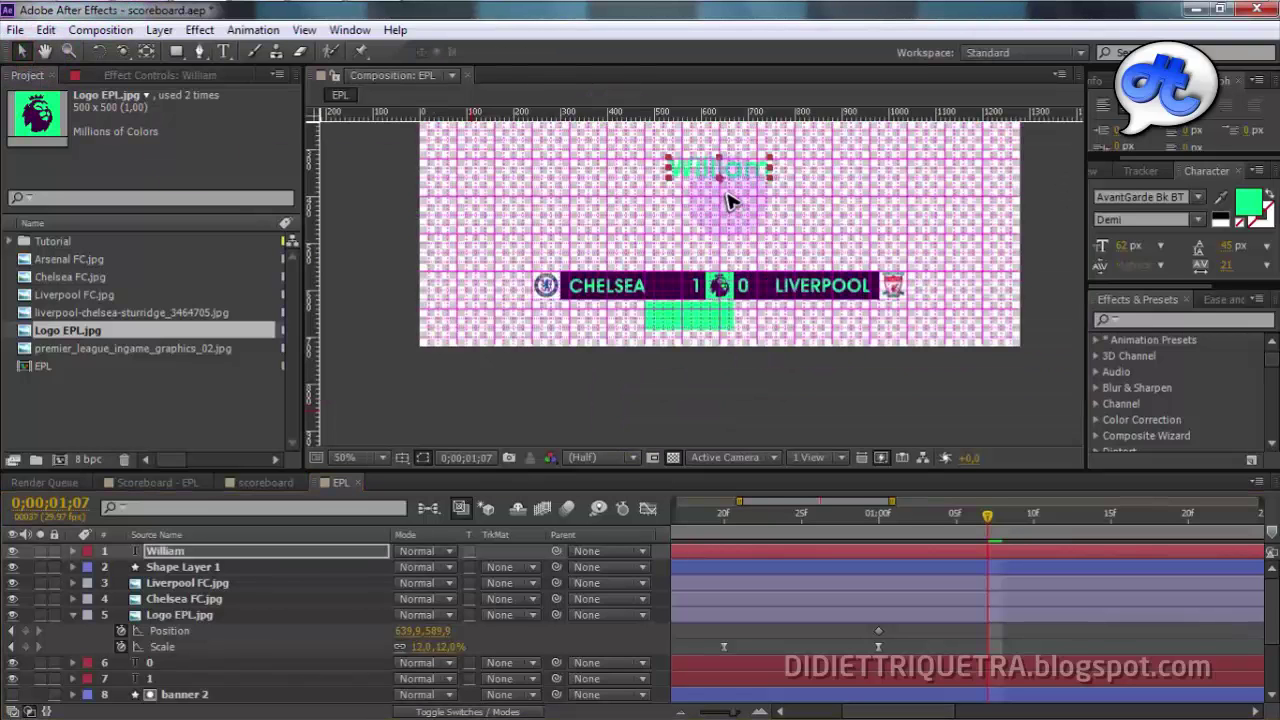
pyautogui.press('.')
pyautogui.press('.')
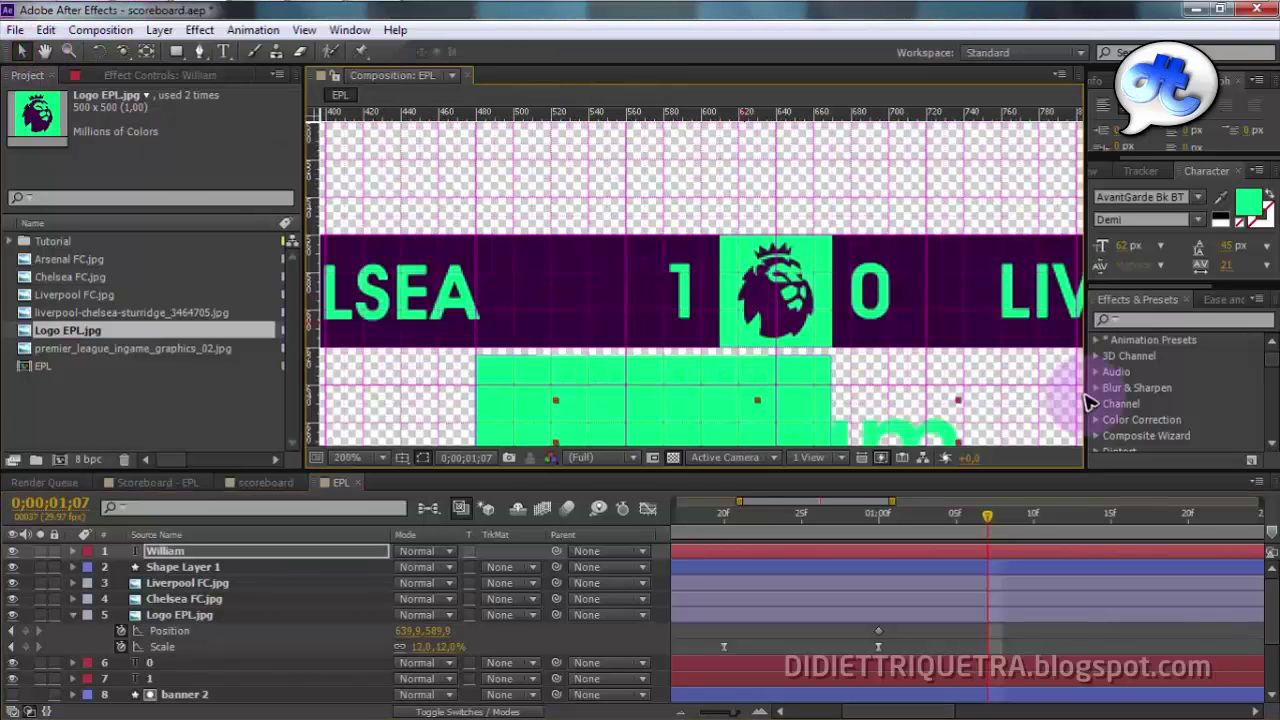
pyautogui.moveTo(914, 436); pyautogui.dragTo(928, 412)
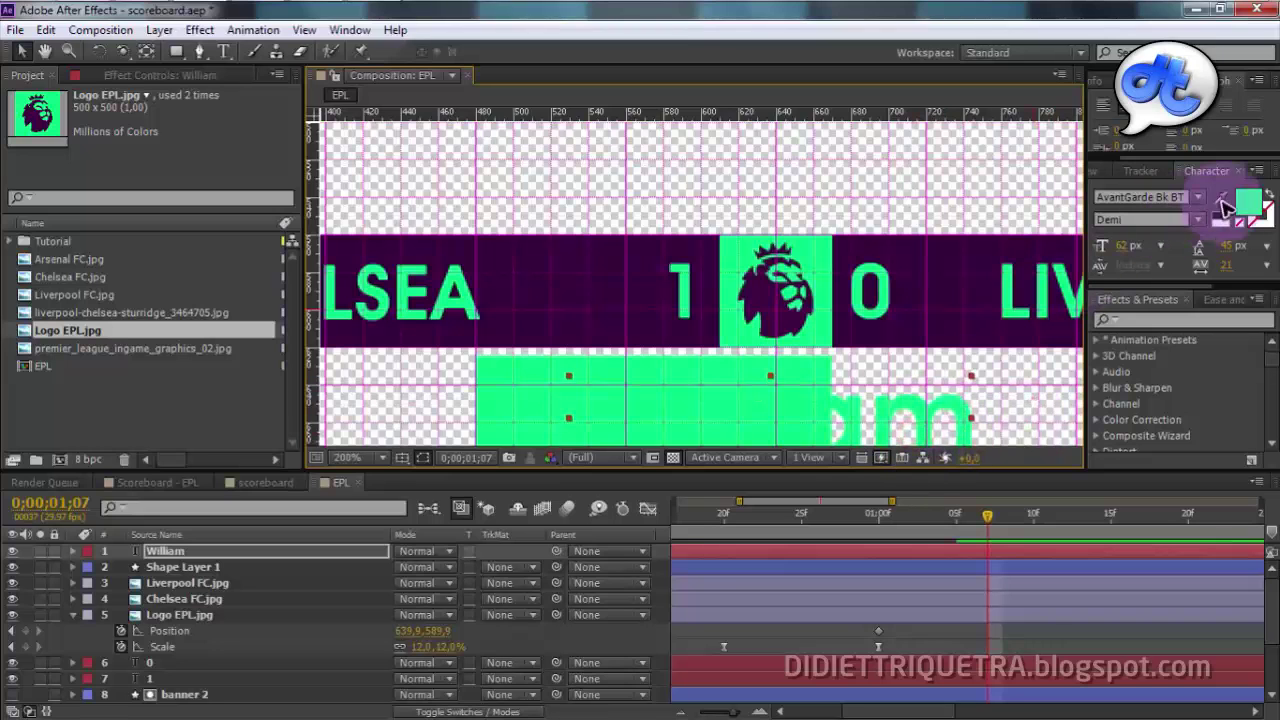
# Recolour the "William" text to dark purple 36003C by sampling the banner.
pyautogui.click(1245, 192)
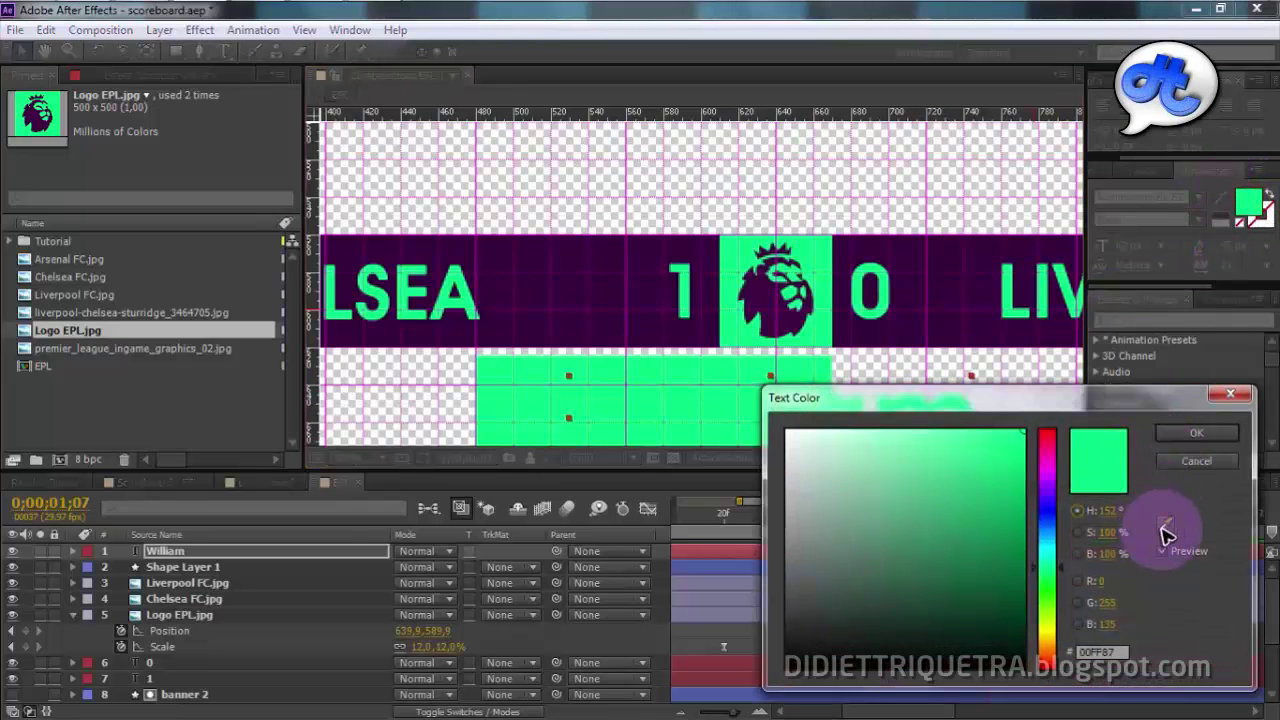
pyautogui.click(1164, 526)
pyautogui.click(656, 268)
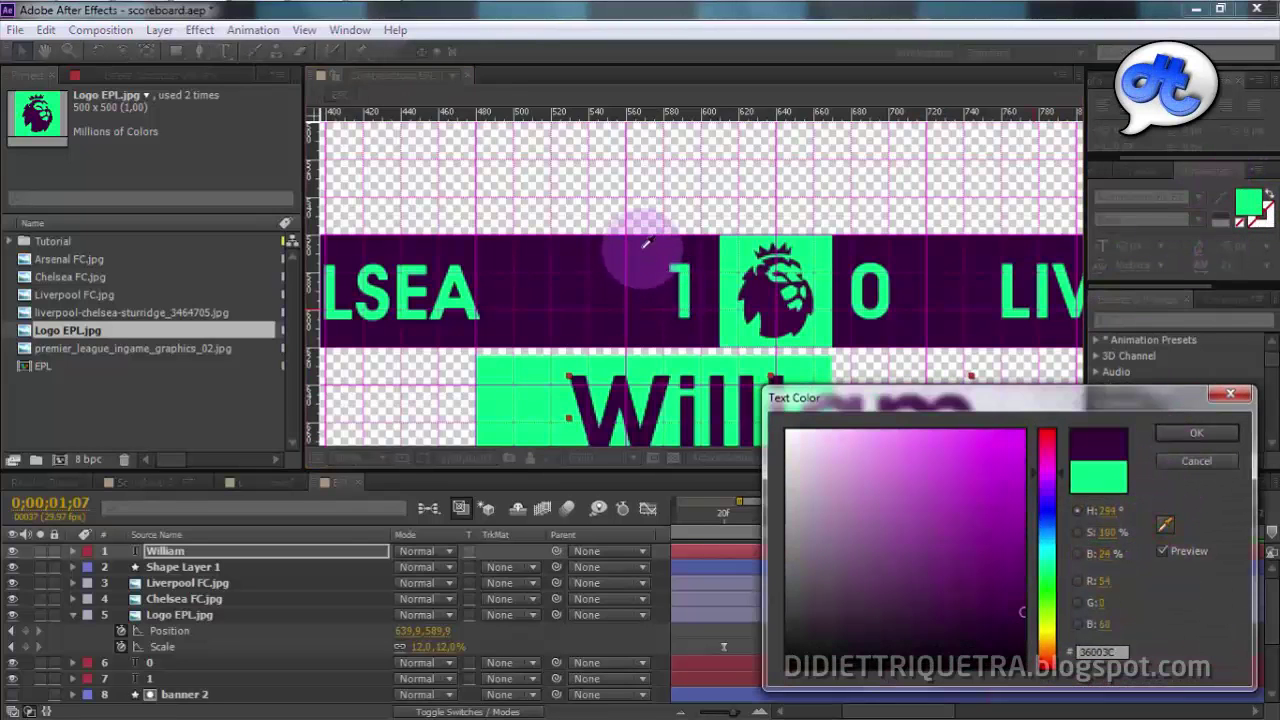
pyautogui.click(1194, 433)
# Extend the "William" caption with the goal minute so that it reads "William 15'".
pyautogui.doubleClick(960, 412)
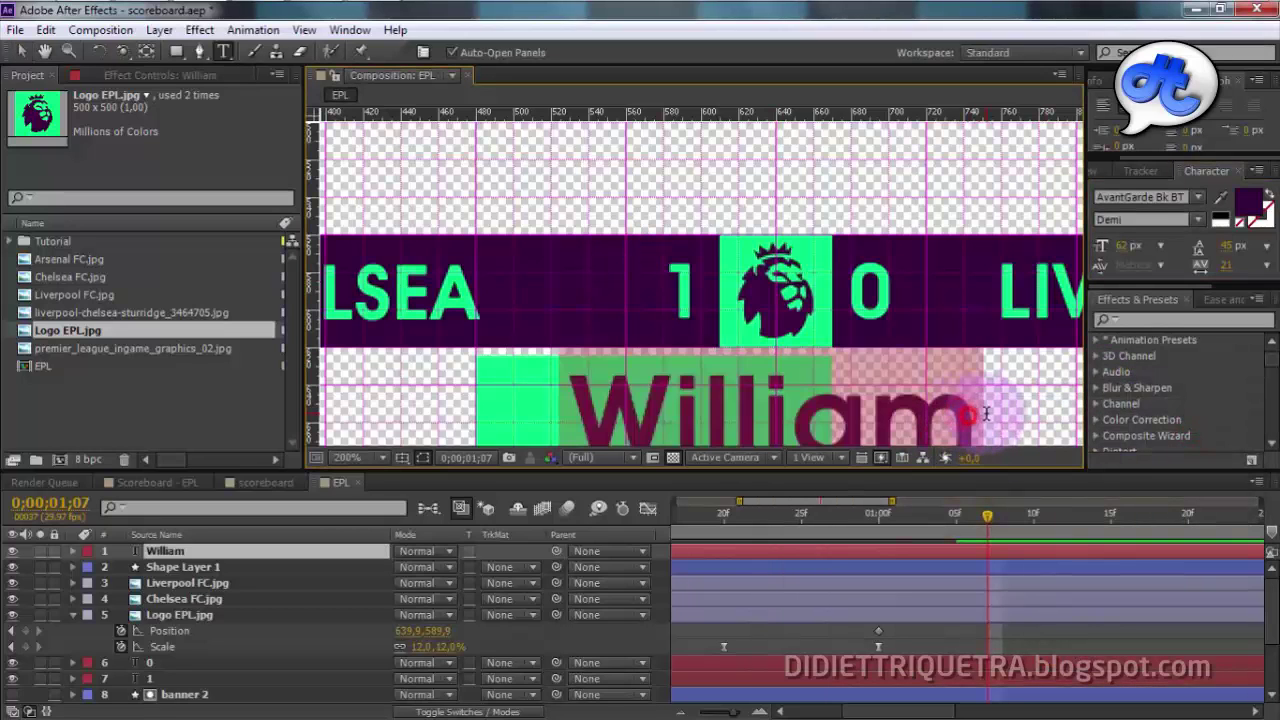
pyautogui.click(986, 414)
pyautogui.write('!!')
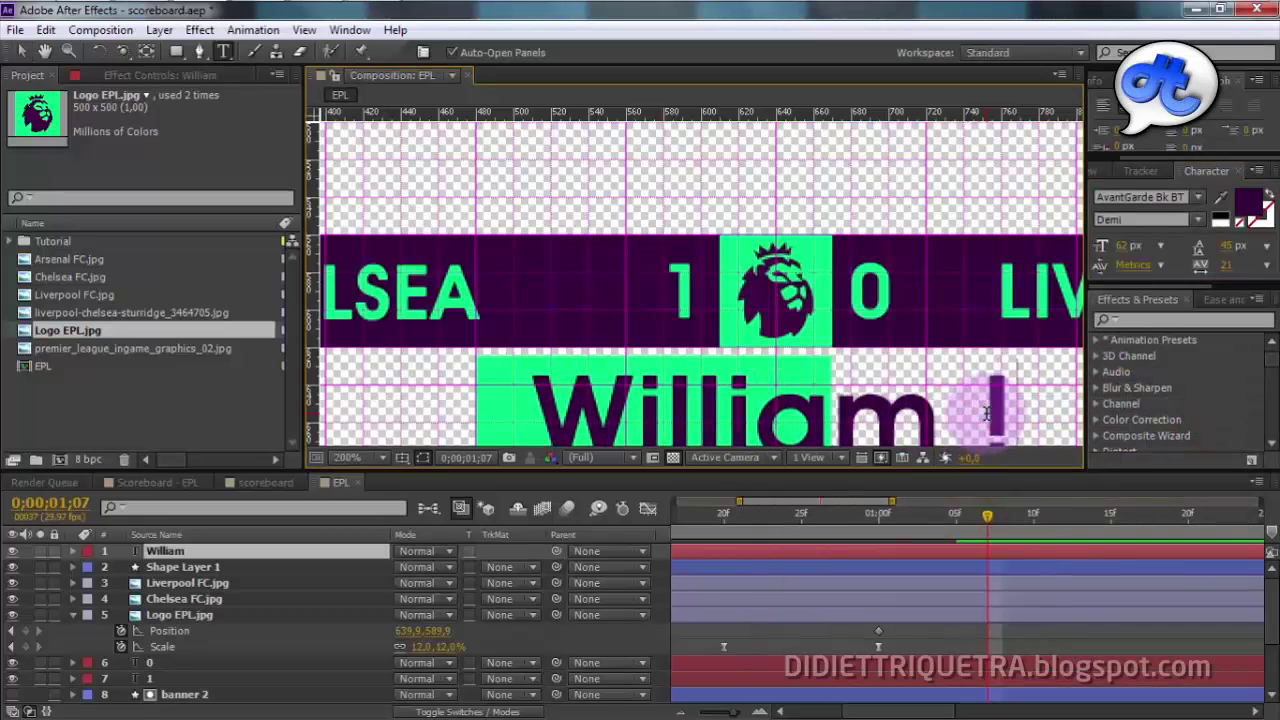
pyautogui.write('5"')
pyautogui.press('BackSpace')
pyautogui.press('BackSpace')
pyautogui.press('BackSpace')
pyautogui.press('BackSpace')
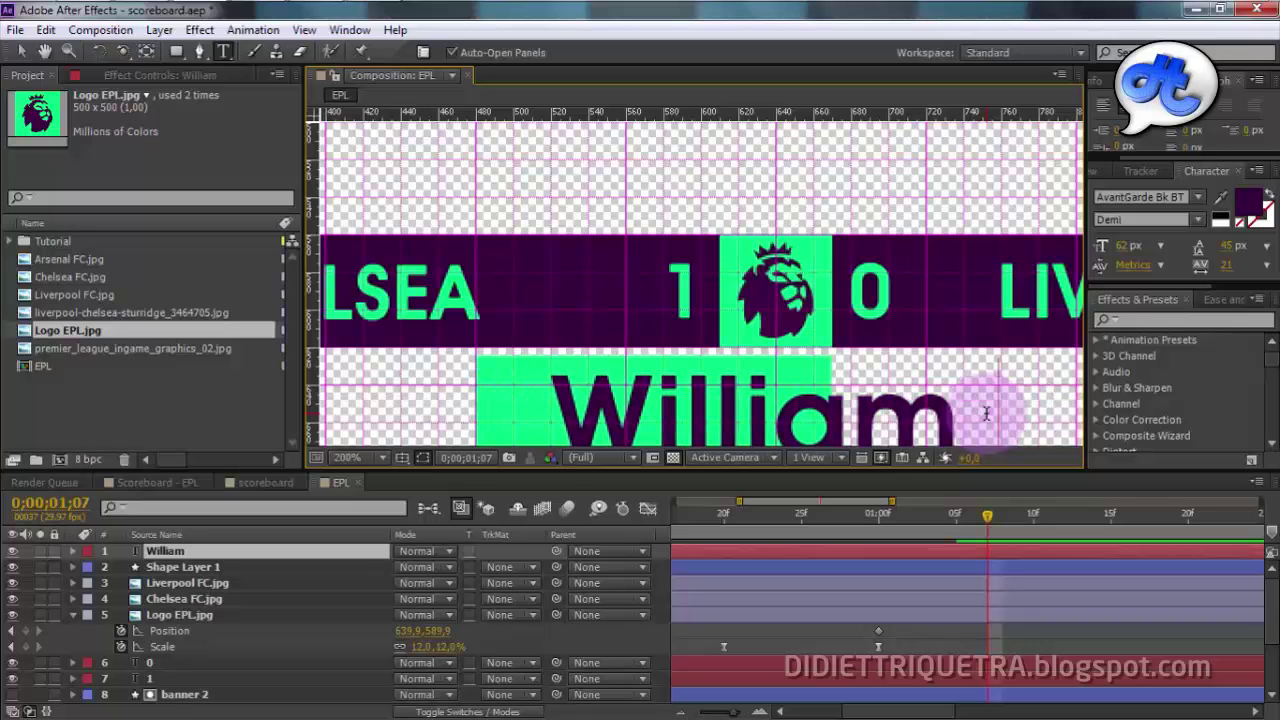
pyautogui.write('15"')
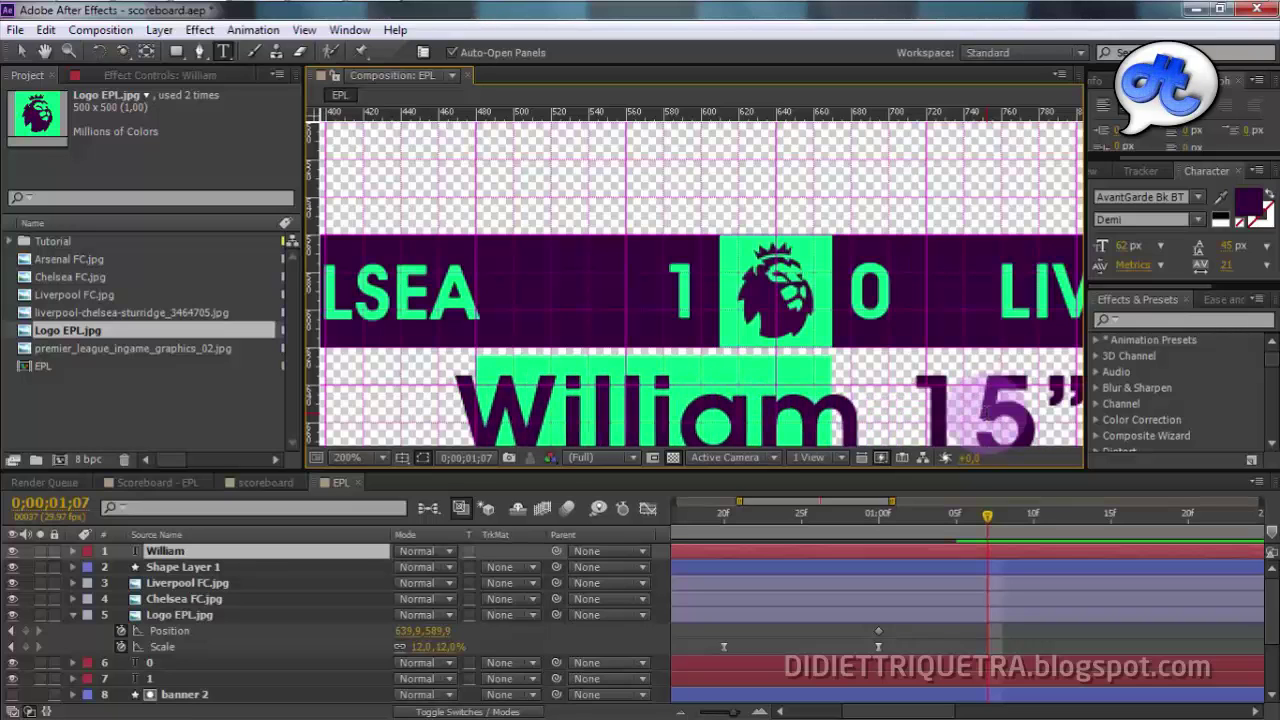
pyautogui.click(663, 288)
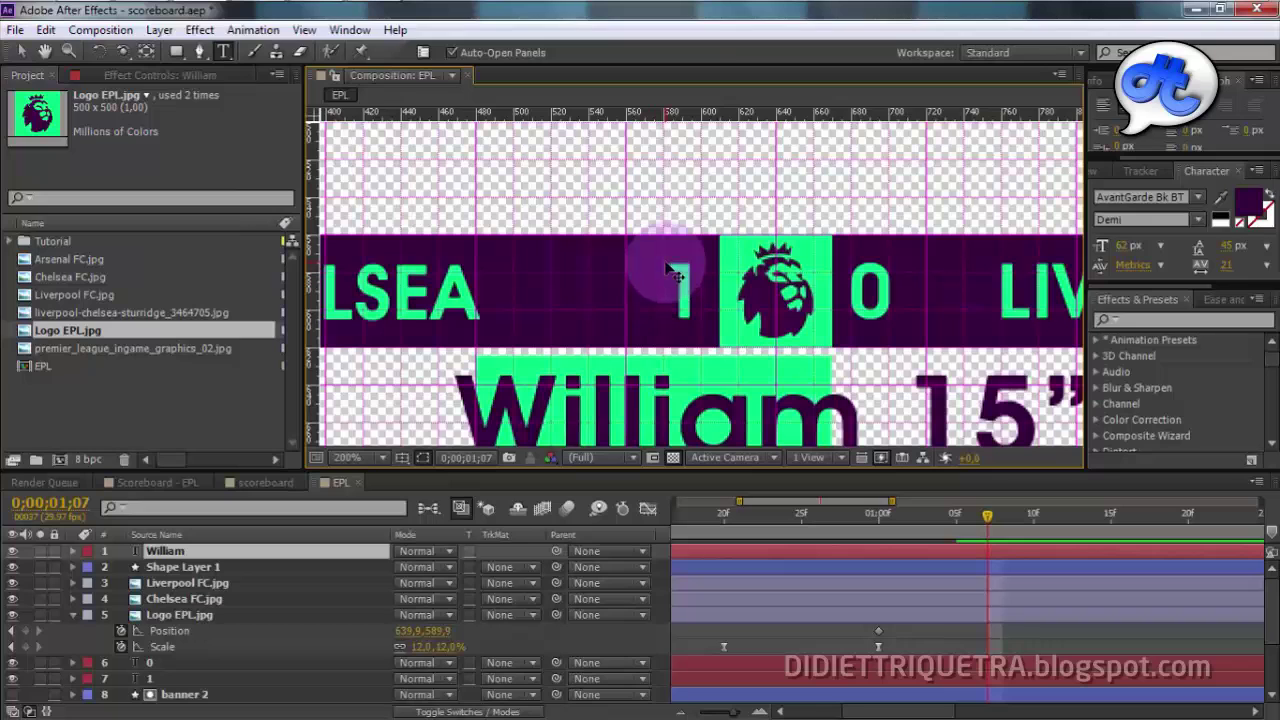
pyautogui.press('BackSpace')
pyautogui.write("'")
pyautogui.press('BackSpace')
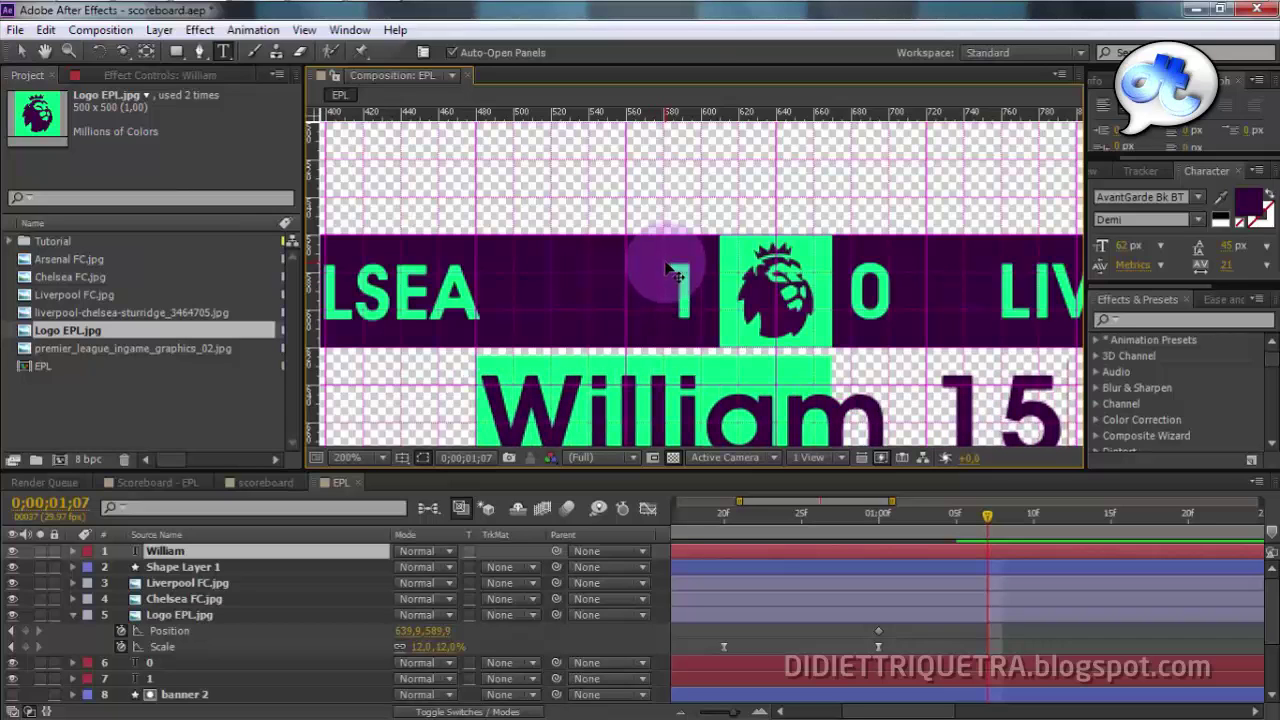
pyautogui.write("'")
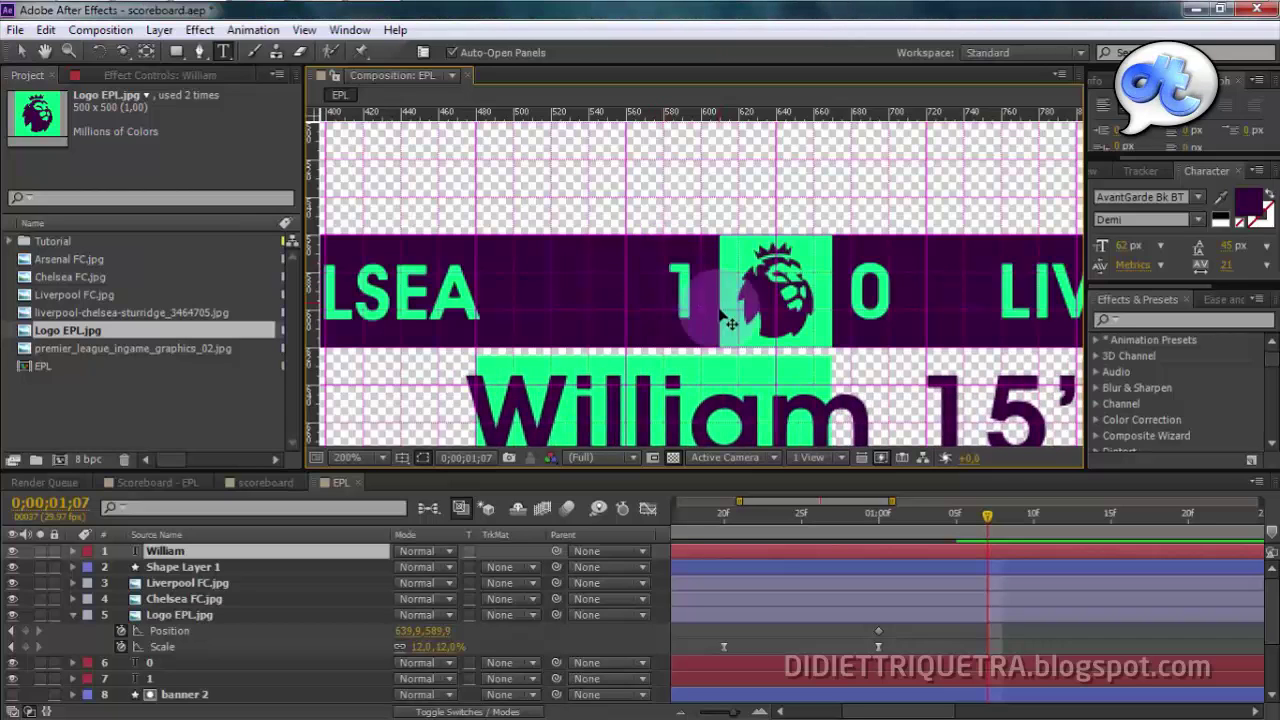
pyautogui.click(14, 76)
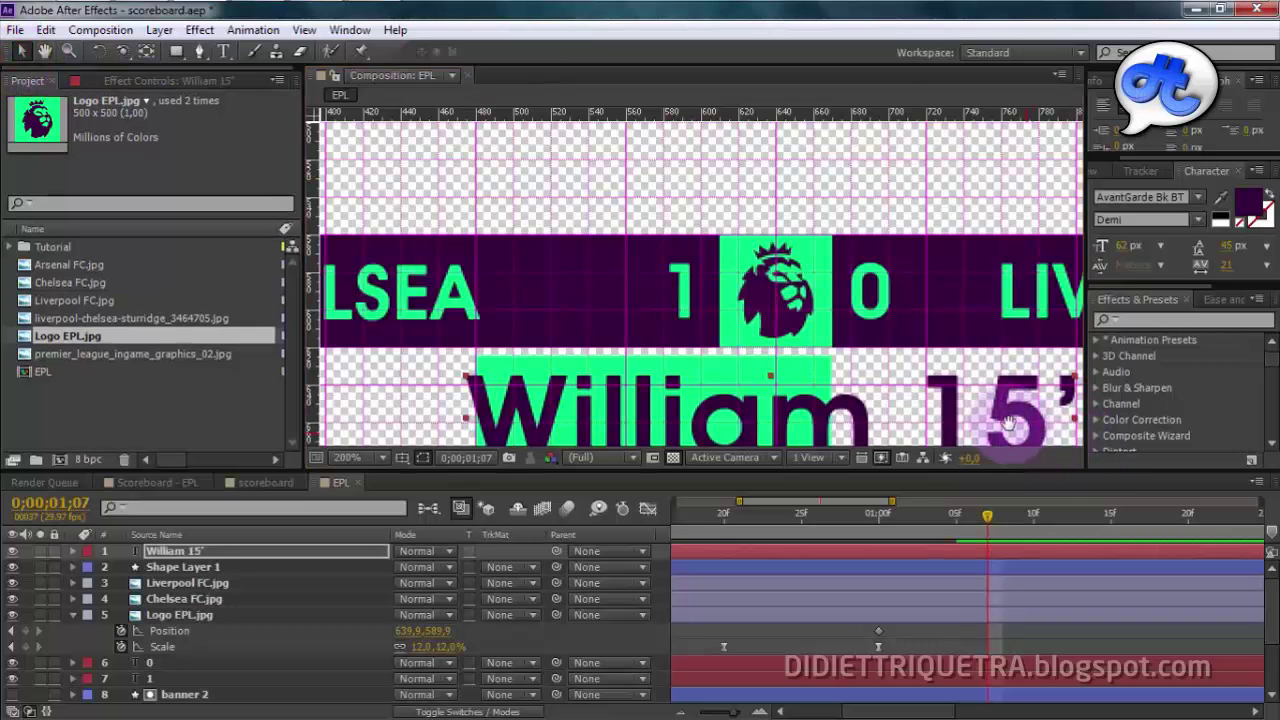
# Widen the green rectangle behind the caption to 120.7% horizontal scale at its 0;00;01;05 keyframe and scrub through the opening.
pyautogui.press('h')
pyautogui.moveTo(1006, 421); pyautogui.dragTo(650, 342)
pyautogui.press('v')
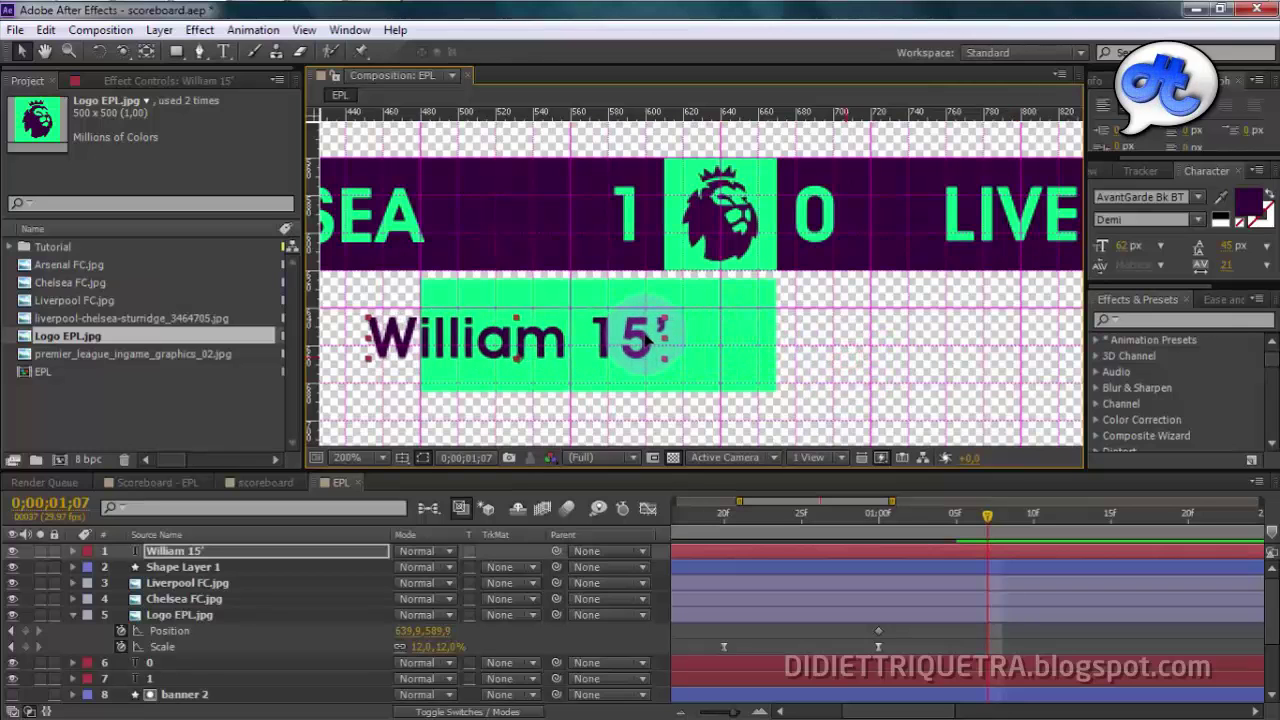
pyautogui.click(768, 362)
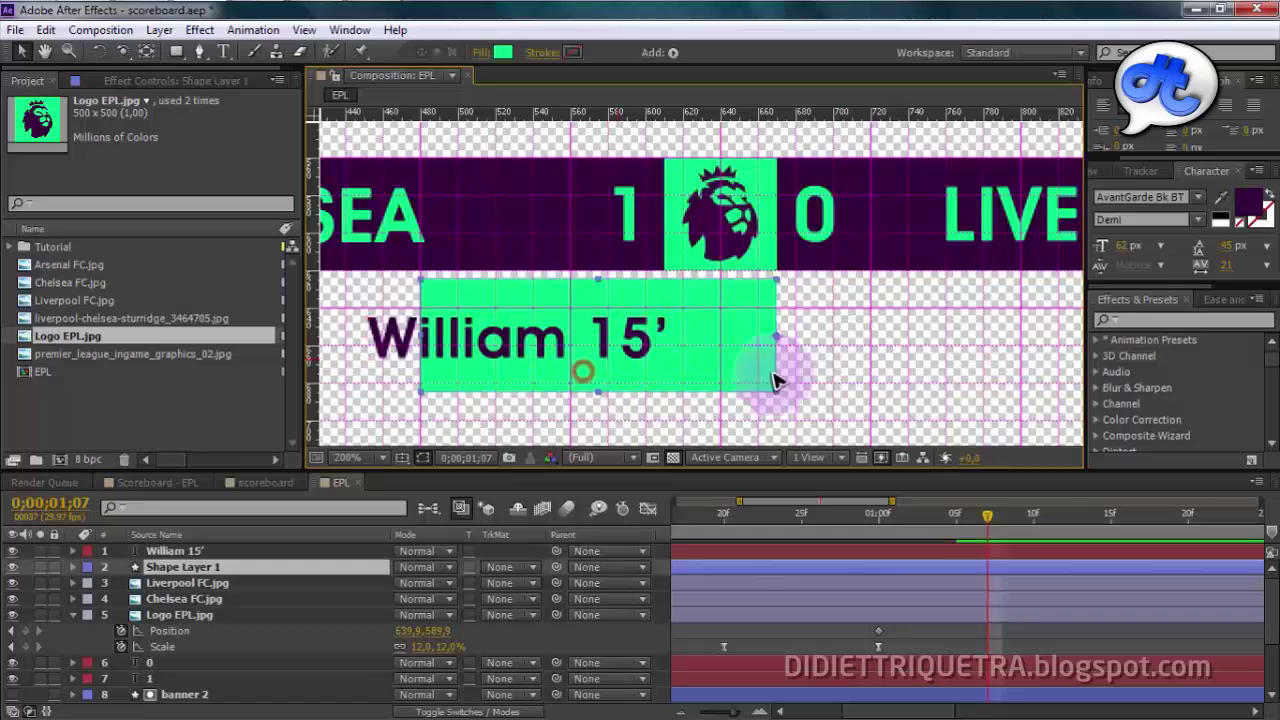
pyautogui.click(880, 515)
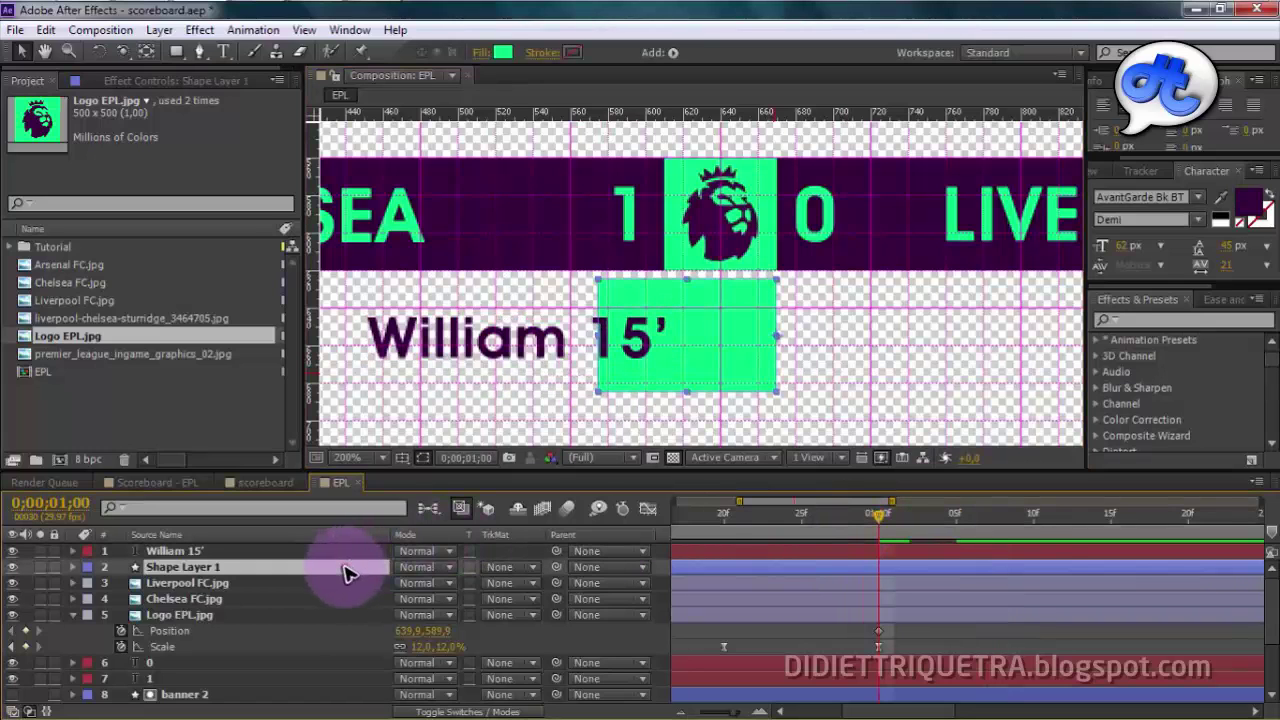
pyautogui.press('s')
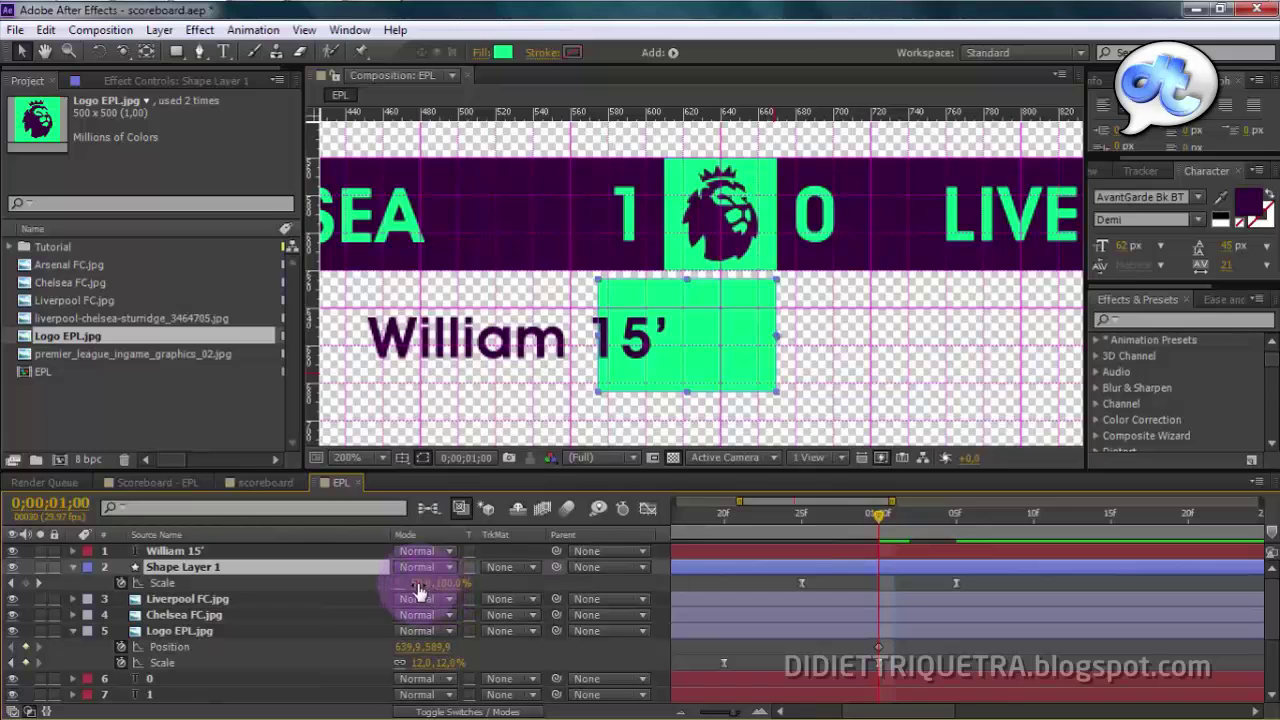
pyautogui.moveTo(418, 584); pyautogui.dragTo(438, 583)
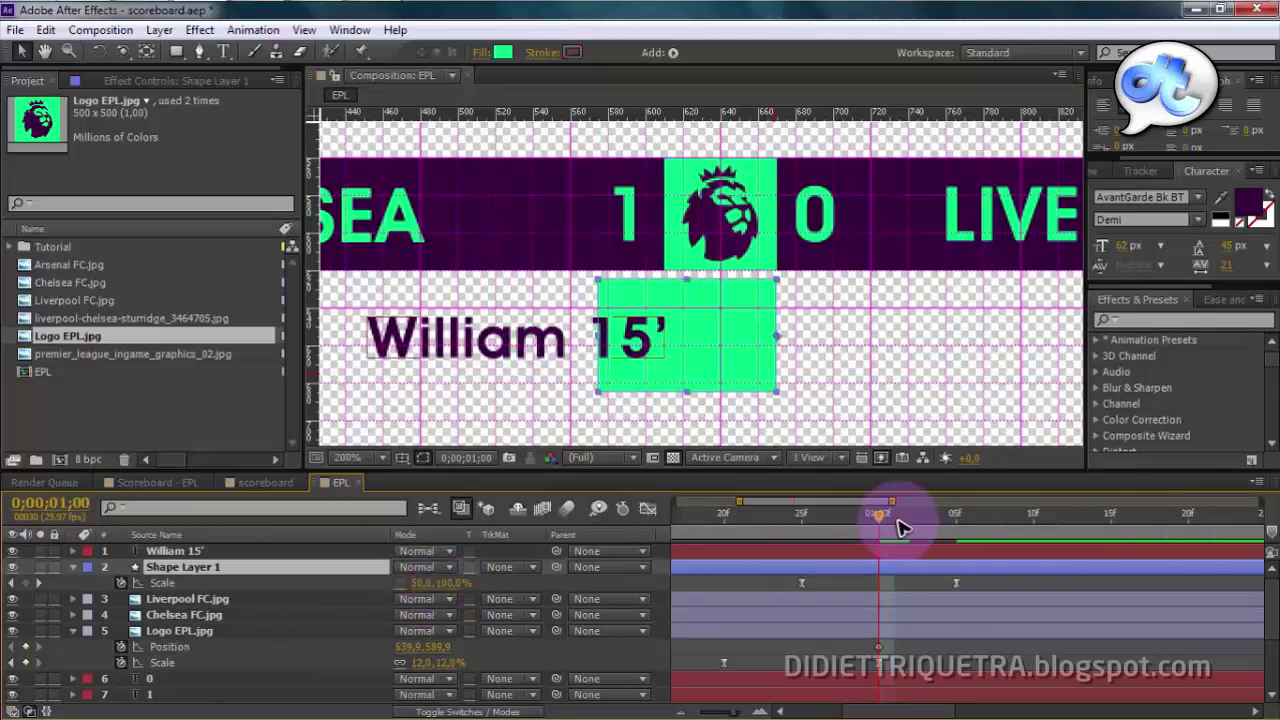
pyautogui.moveTo(897, 523); pyautogui.dragTo(928, 527)
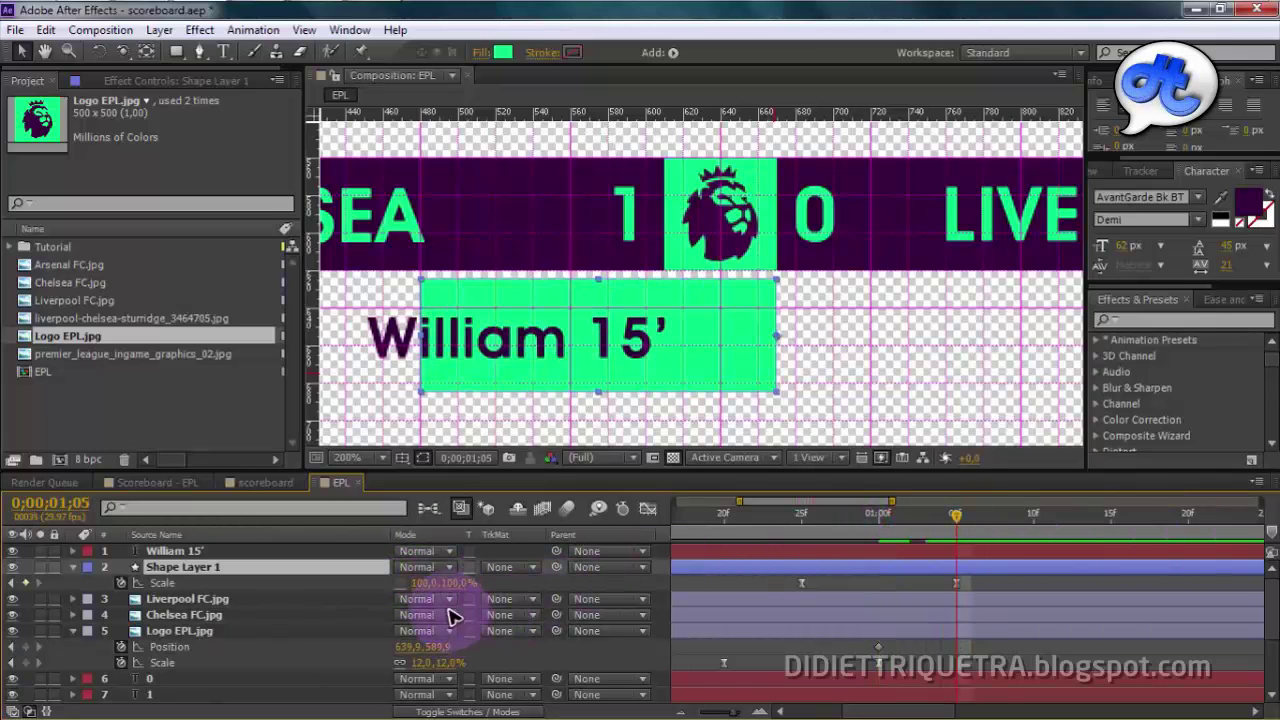
pyautogui.moveTo(422, 580); pyautogui.dragTo(447, 580)
pyautogui.moveTo(506, 384); pyautogui.dragTo(630, 391)
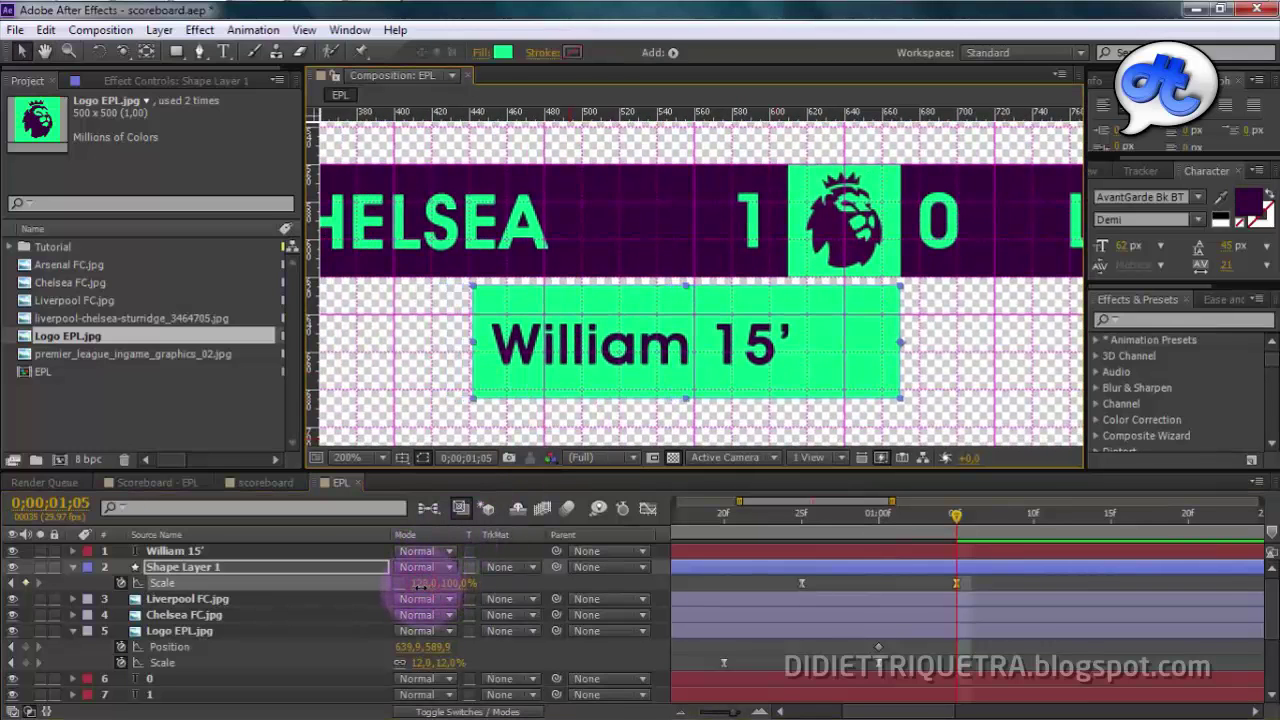
pyautogui.moveTo(958, 516); pyautogui.dragTo(848, 516)
pyautogui.click(955, 520)
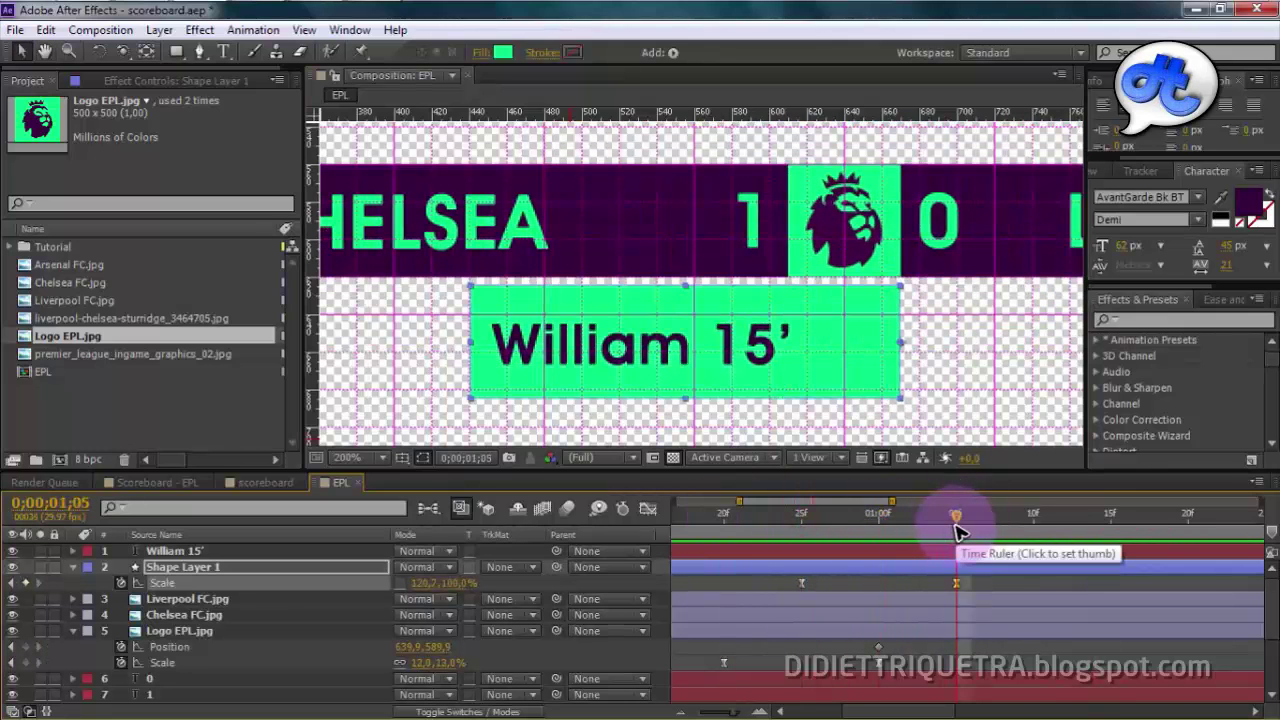
# Keyframe the caption's position at 0;00;01;05, and set its horizontal position to 754.0 at 0;00;01;15, beyond the green rectangle.
pyautogui.press('p')
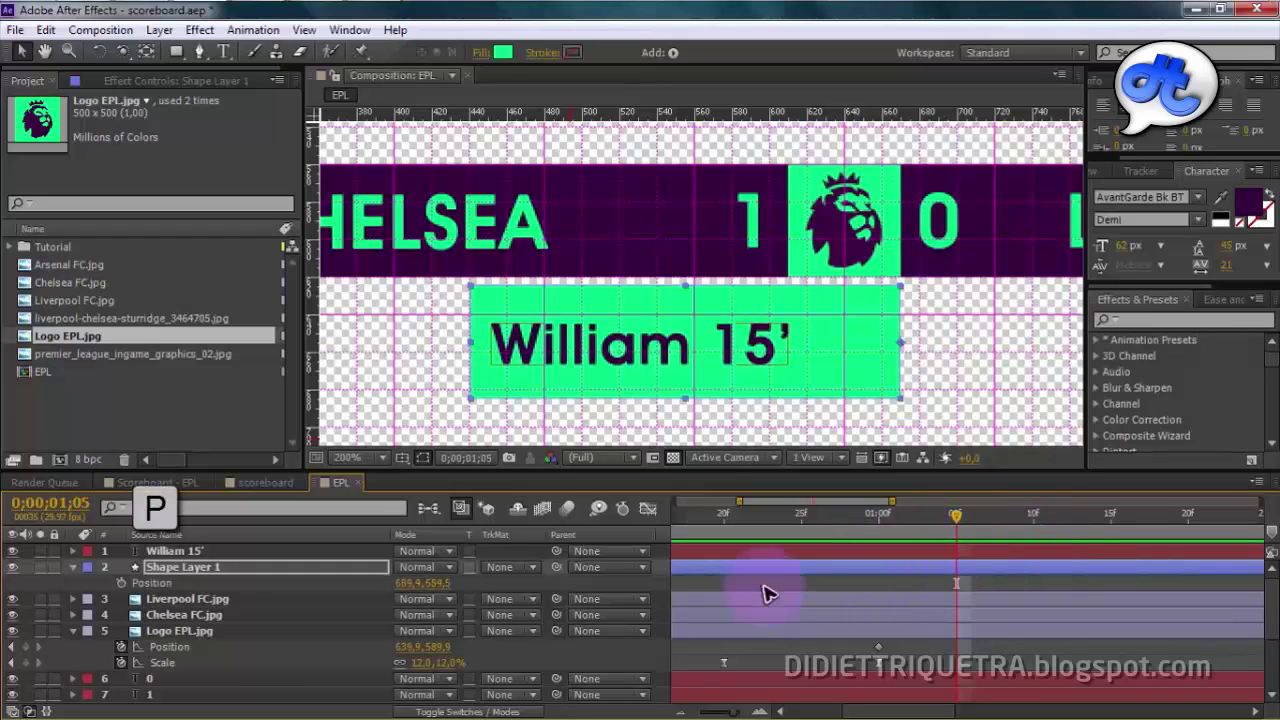
pyautogui.click(960, 553)
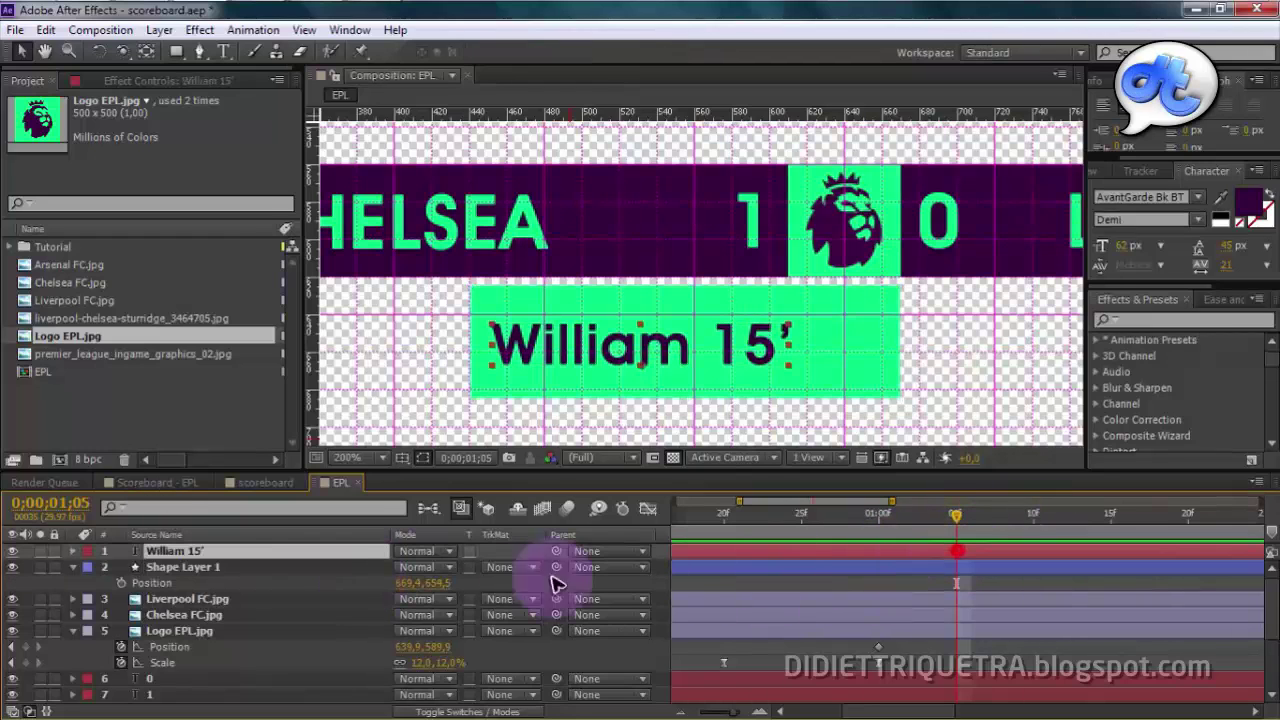
pyautogui.click(262, 550)
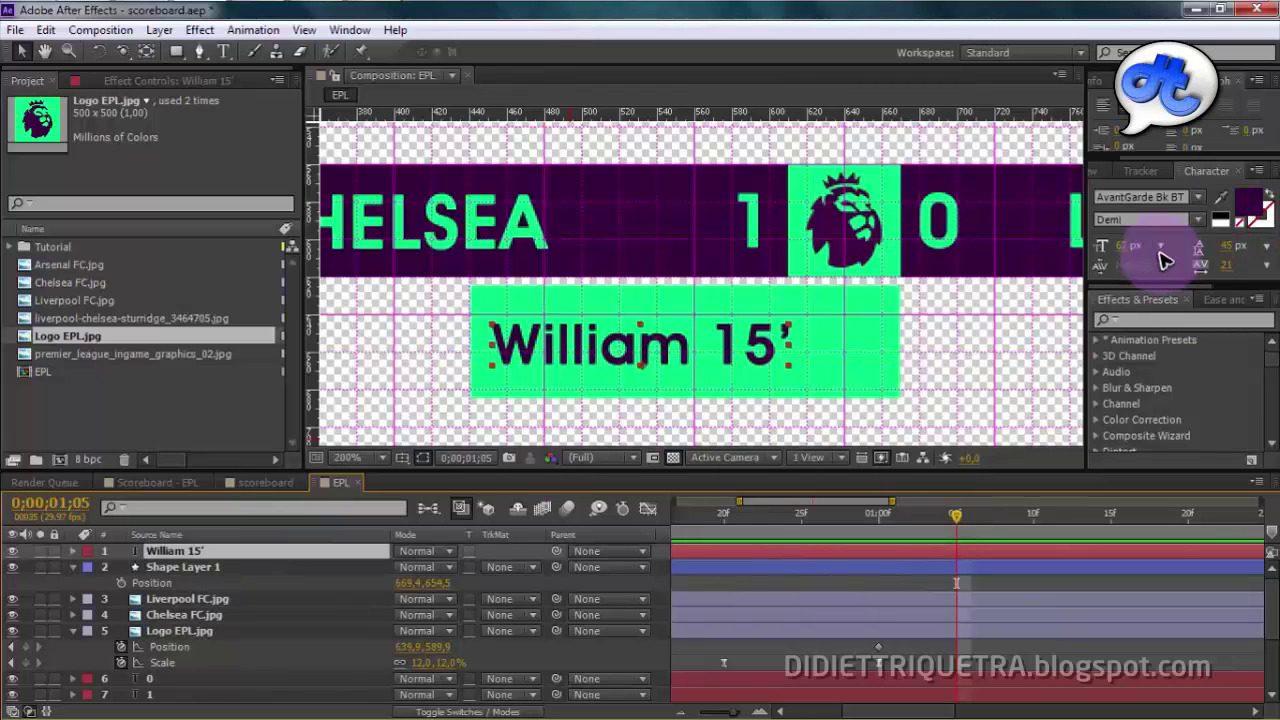
pyautogui.press('p')
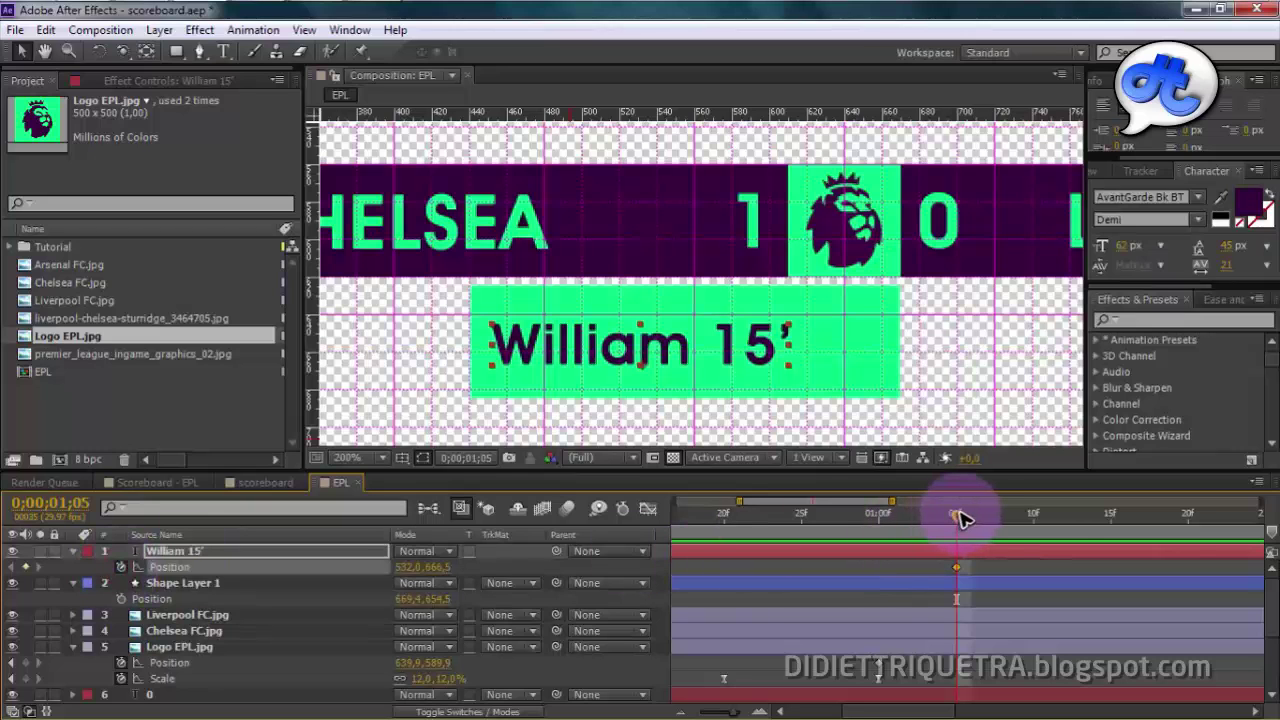
pyautogui.moveTo(958, 517); pyautogui.dragTo(1088, 550)
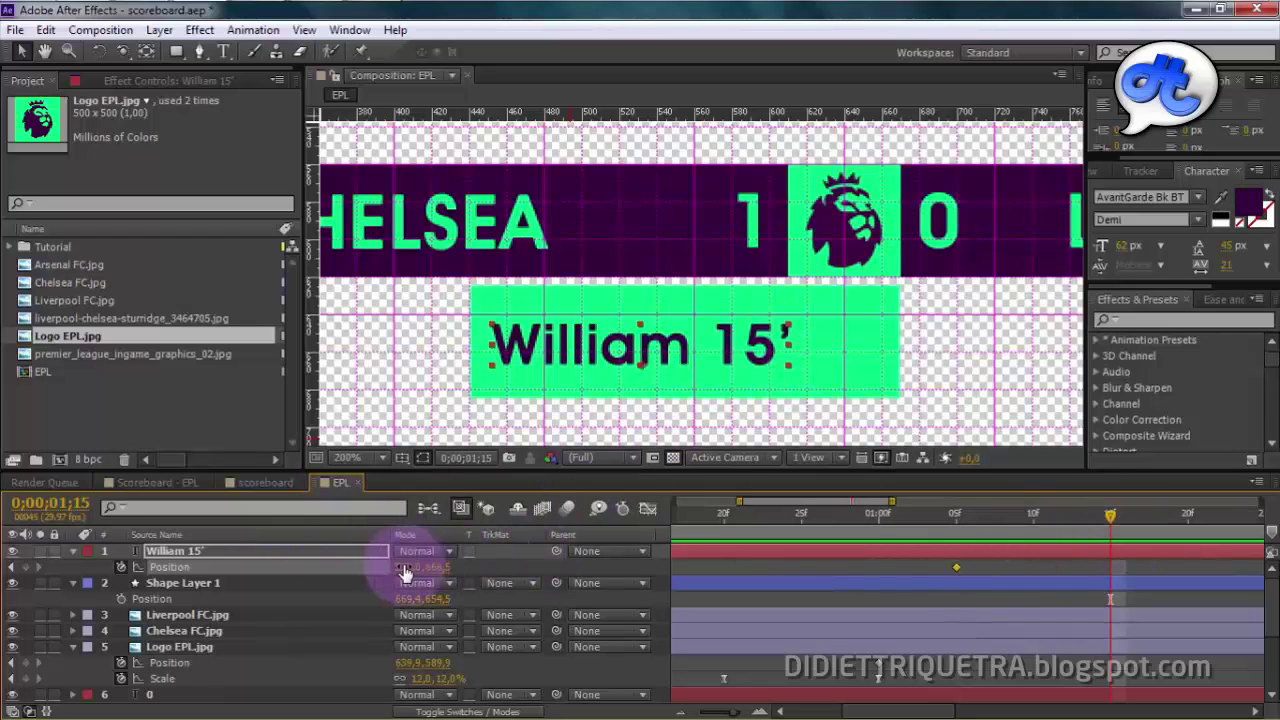
pyautogui.moveTo(412, 567); pyautogui.dragTo(612, 567)
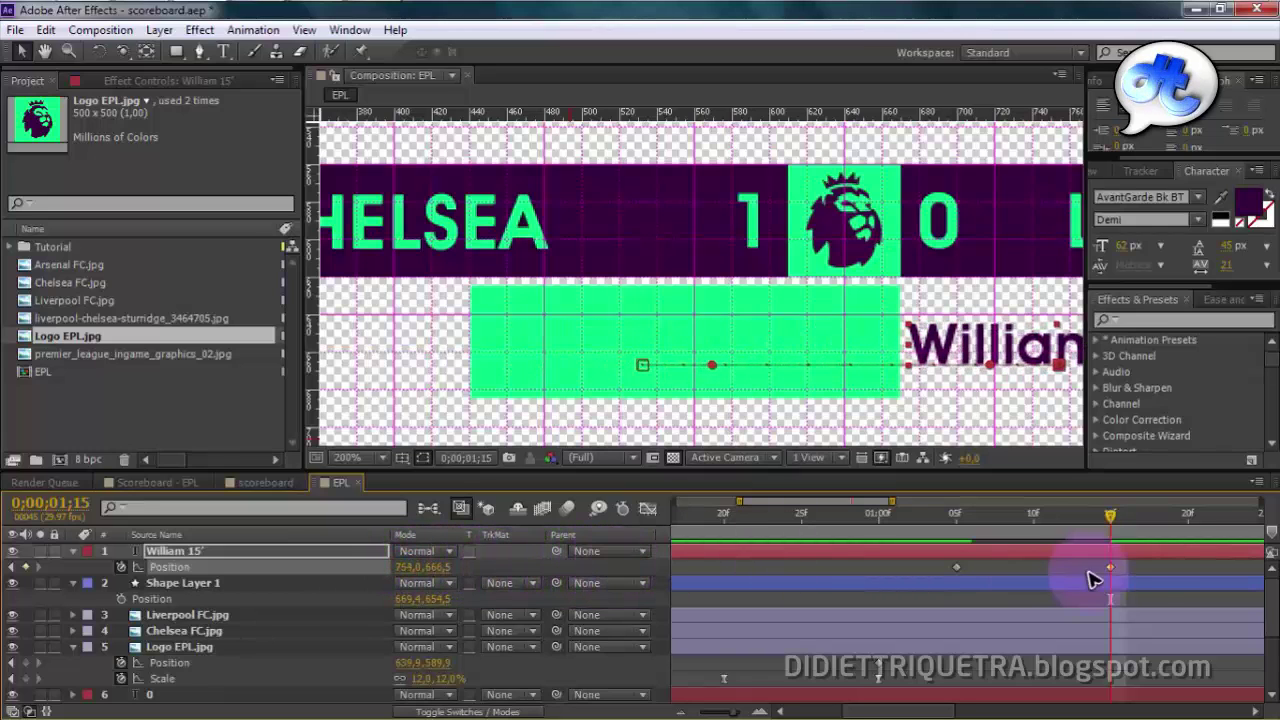
# Ease both caption position keyframes and move the 754.0 keyframe ahead of the other, to 0;00;00;24.
pyautogui.moveTo(1136, 568); pyautogui.dragTo(945, 580)
pyautogui.click(647, 508)
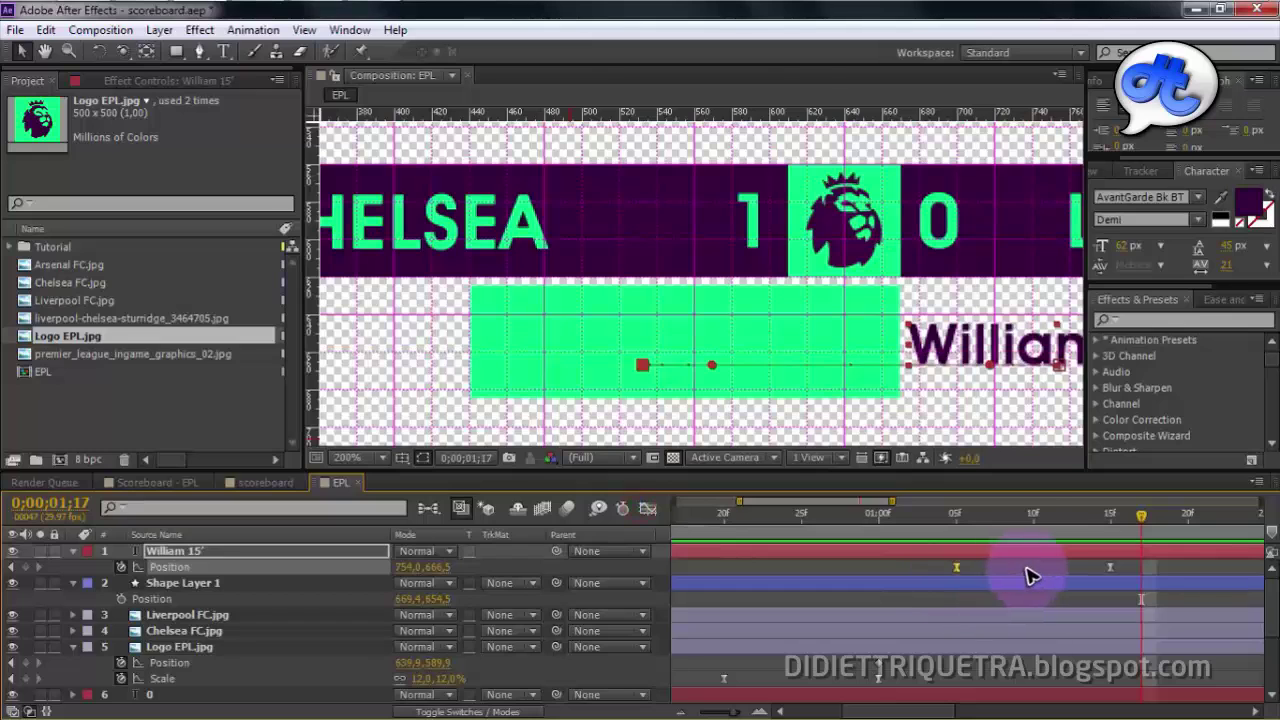
pyautogui.click(1027, 569)
pyautogui.moveTo(1113, 573); pyautogui.dragTo(789, 577)
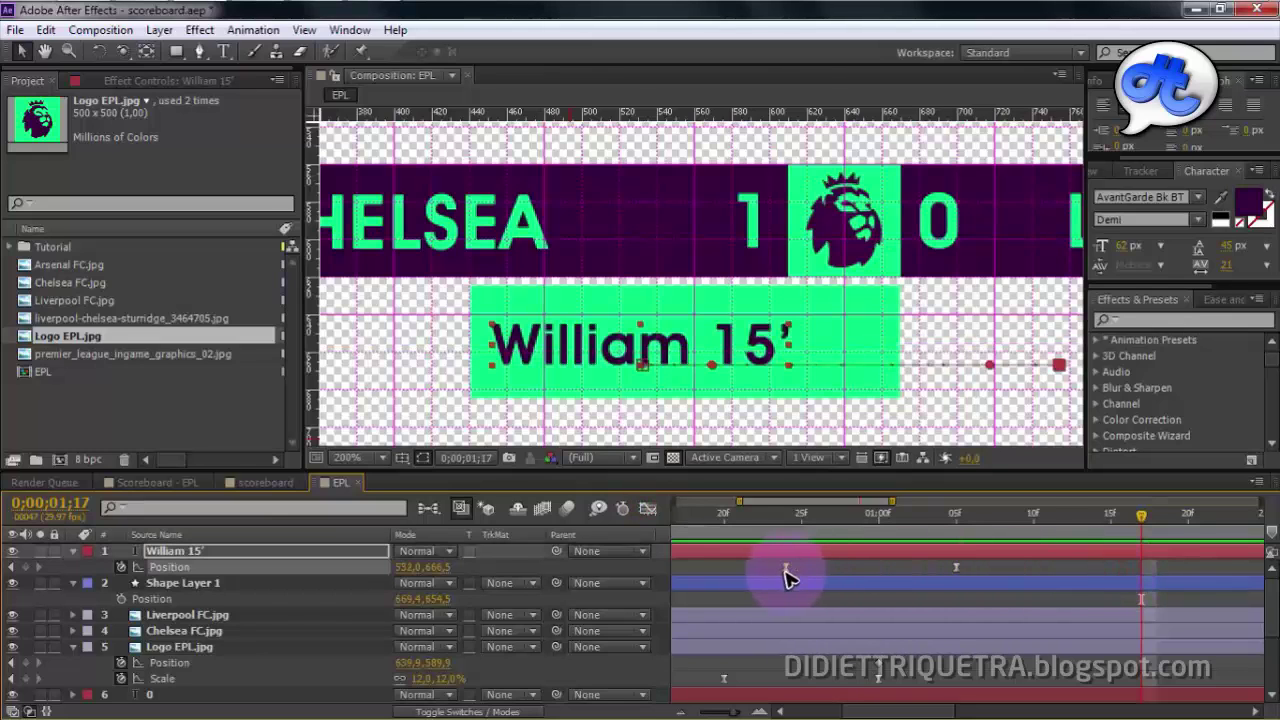
# Align the caption's first position keyframe with the green rectangle's first scale keyframe at 0;00;00;25, and preview the animation.
pyautogui.click(826, 594)
pyautogui.press('s')
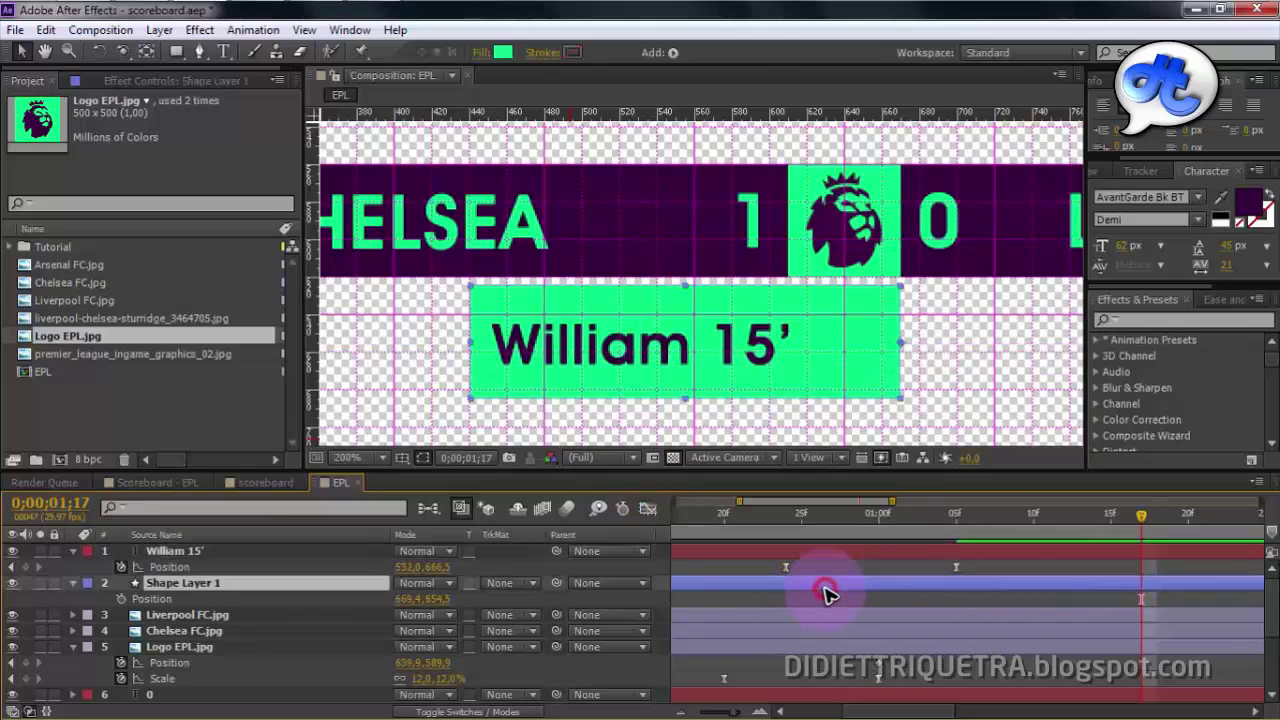
pyautogui.click(788, 568)
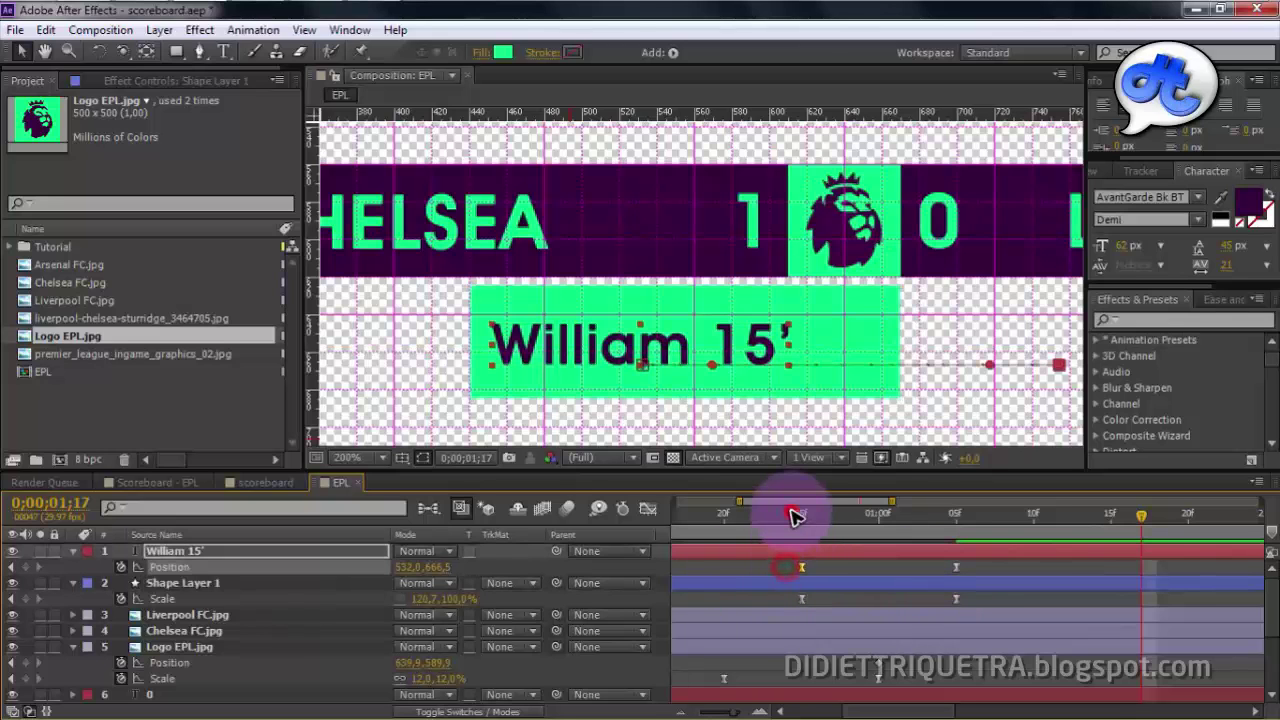
pyautogui.moveTo(790, 516); pyautogui.dragTo(790, 516)
pyautogui.press('space')
pyautogui.press('space')
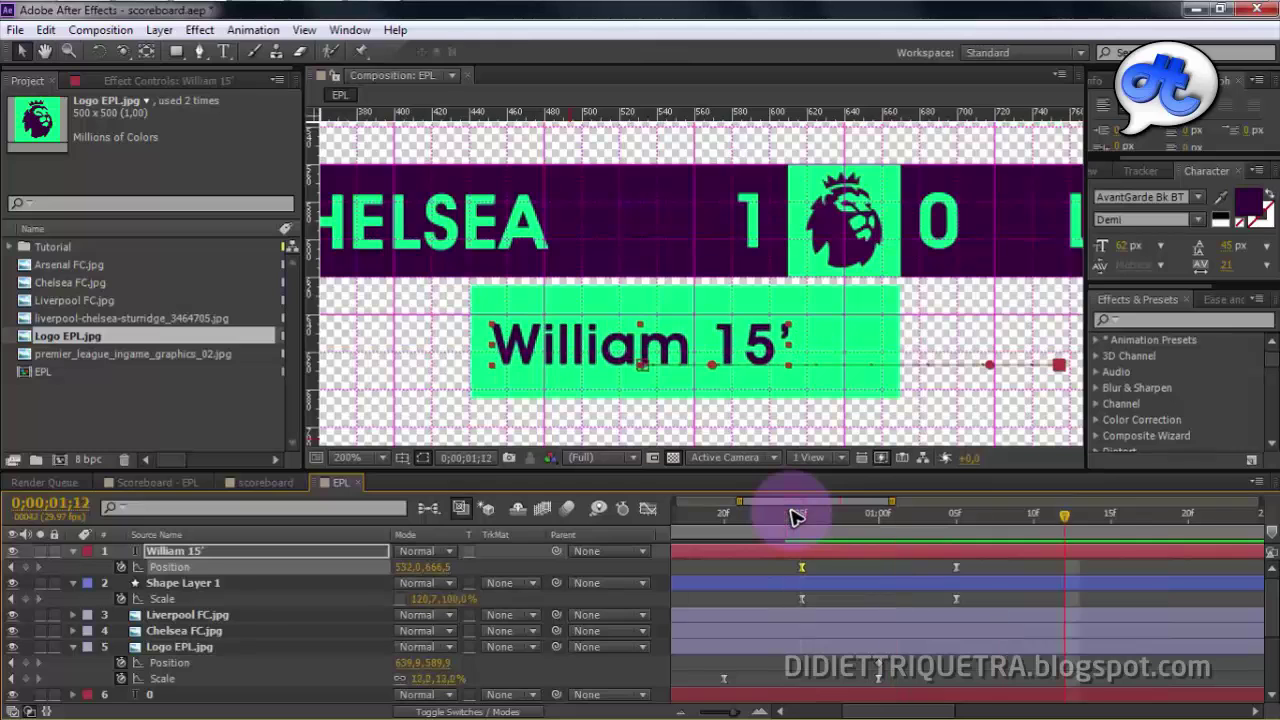
# Try delaying both caption position keyframes to 0;00;00;29 and 0;00;01;09, and preview the timing.
pyautogui.click(790, 514)
pyautogui.moveTo(808, 572); pyautogui.dragTo(972, 577)
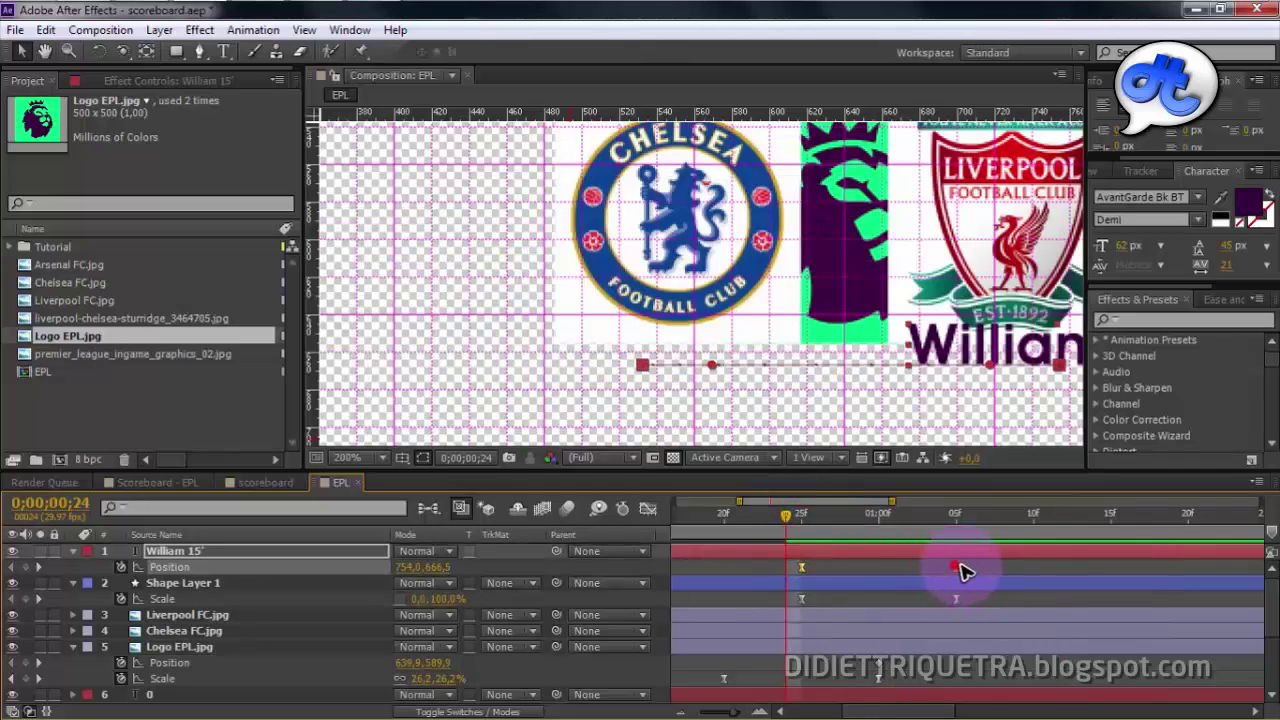
pyautogui.press('space')
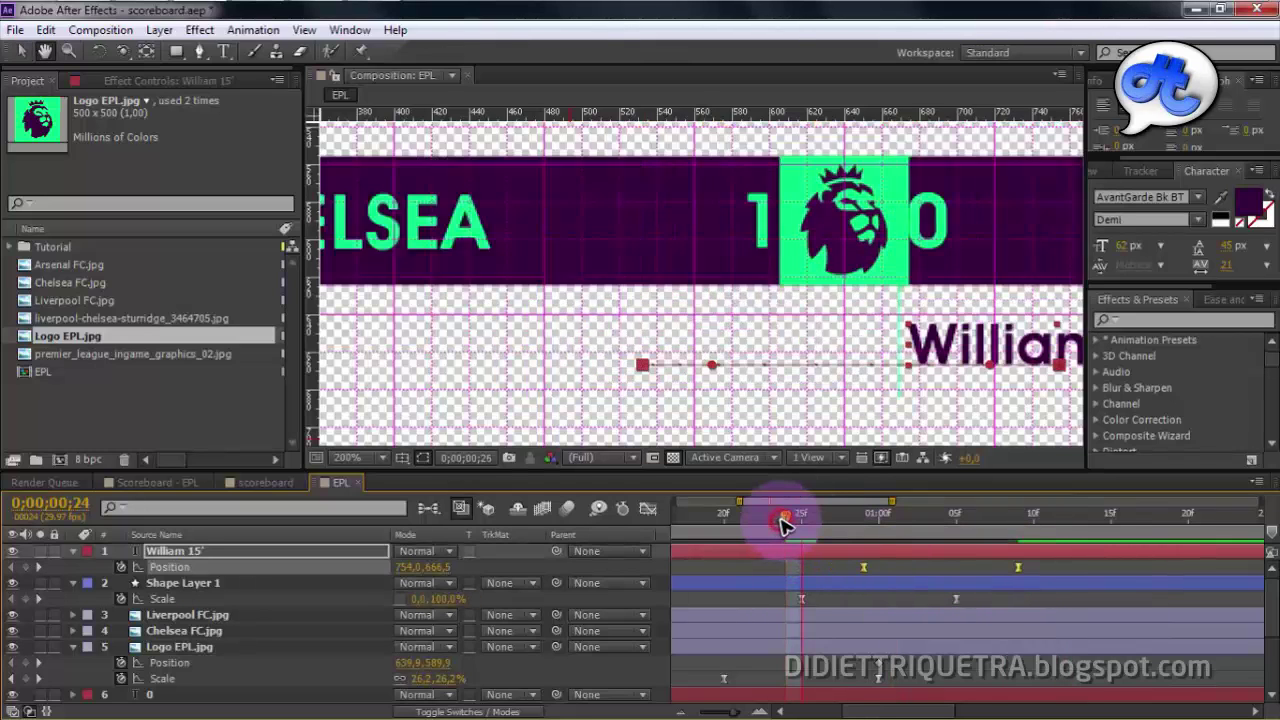
pyautogui.click(786, 566)
pyautogui.click(957, 568)
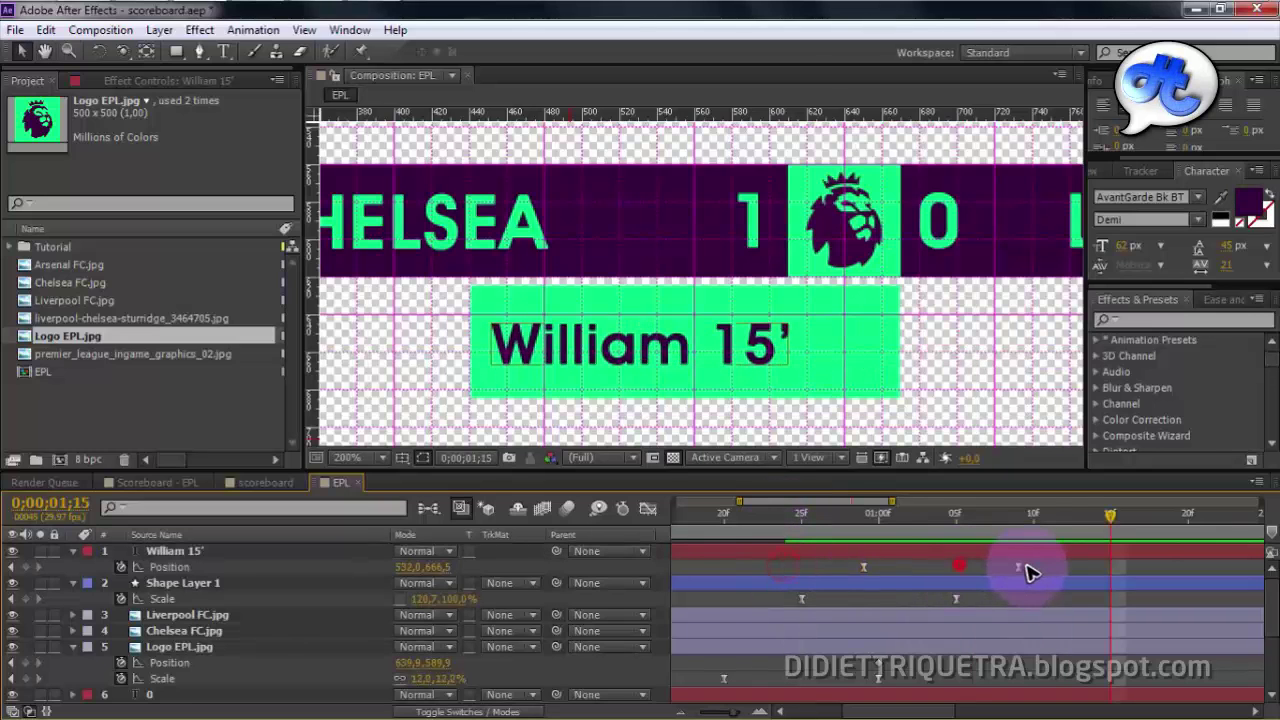
# Try a shorter caption slide by moving its last position keyframe to 0;00;01;05, and preview it.
pyautogui.moveTo(1019, 568); pyautogui.dragTo(961, 577)
pyautogui.press('space')
pyautogui.moveTo(797, 566); pyautogui.dragTo(975, 575)
pyautogui.click(648, 508)
pyautogui.moveTo(878, 666); pyautogui.dragTo(974, 671)
pyautogui.click(847, 517)
pyautogui.press('space')
pyautogui.click(648, 508)
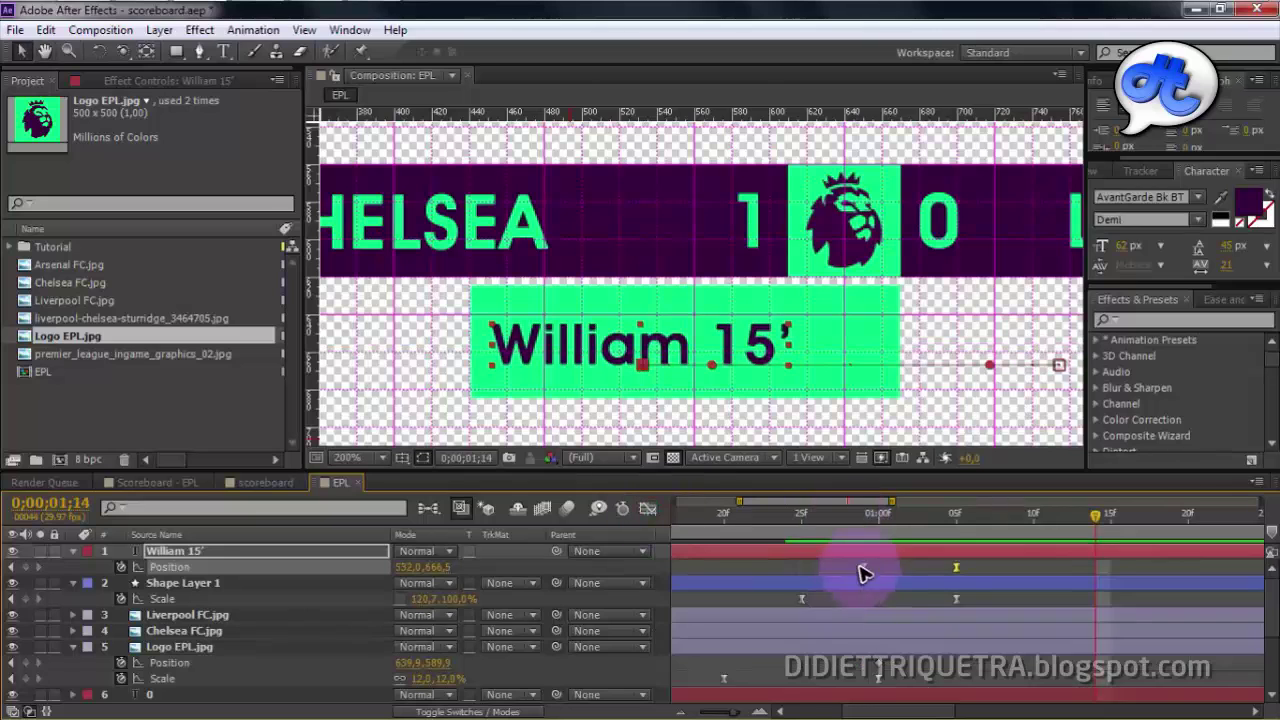
# Move the caption's first position keyframe to 0;00;00;25 and replay the slide together with the opening rectangle.
pyautogui.moveTo(863, 568); pyautogui.dragTo(801, 570)
pyautogui.click(799, 514)
pyautogui.press('space')
pyautogui.click(782, 572)
pyautogui.click(792, 514)
pyautogui.press('space')
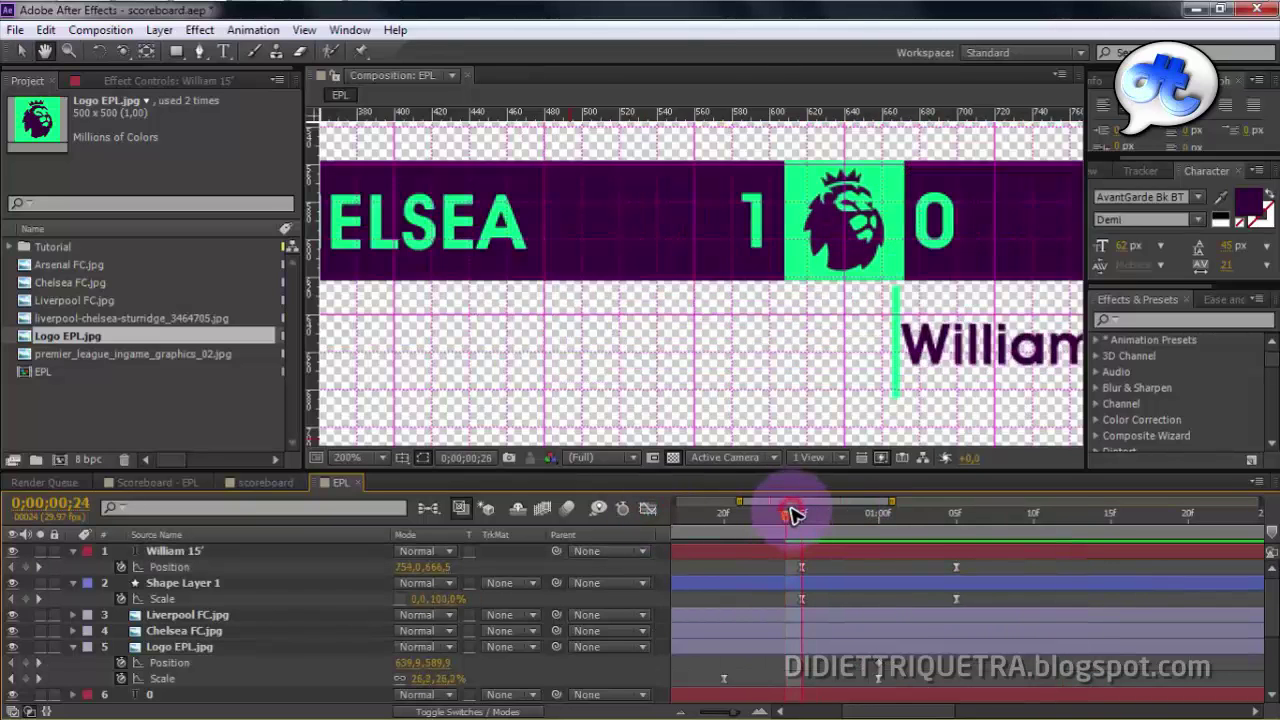
pyautogui.press('space')
pyautogui.moveTo(770, 569); pyautogui.dragTo(1037, 570)
pyautogui.click(1037, 570)
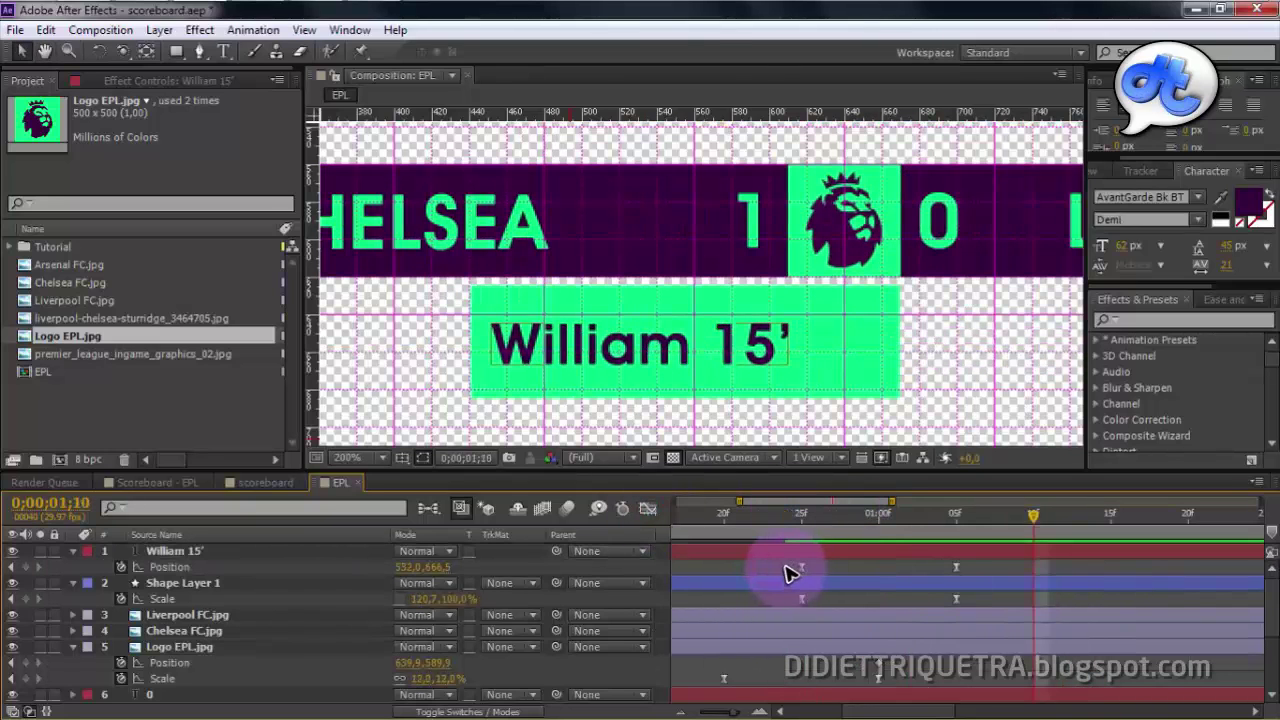
# Delay both caption position keyframes to 0;00;01;00 and 0;00;01;10, and preview the slide.
pyautogui.moveTo(803, 567); pyautogui.dragTo(973, 583)
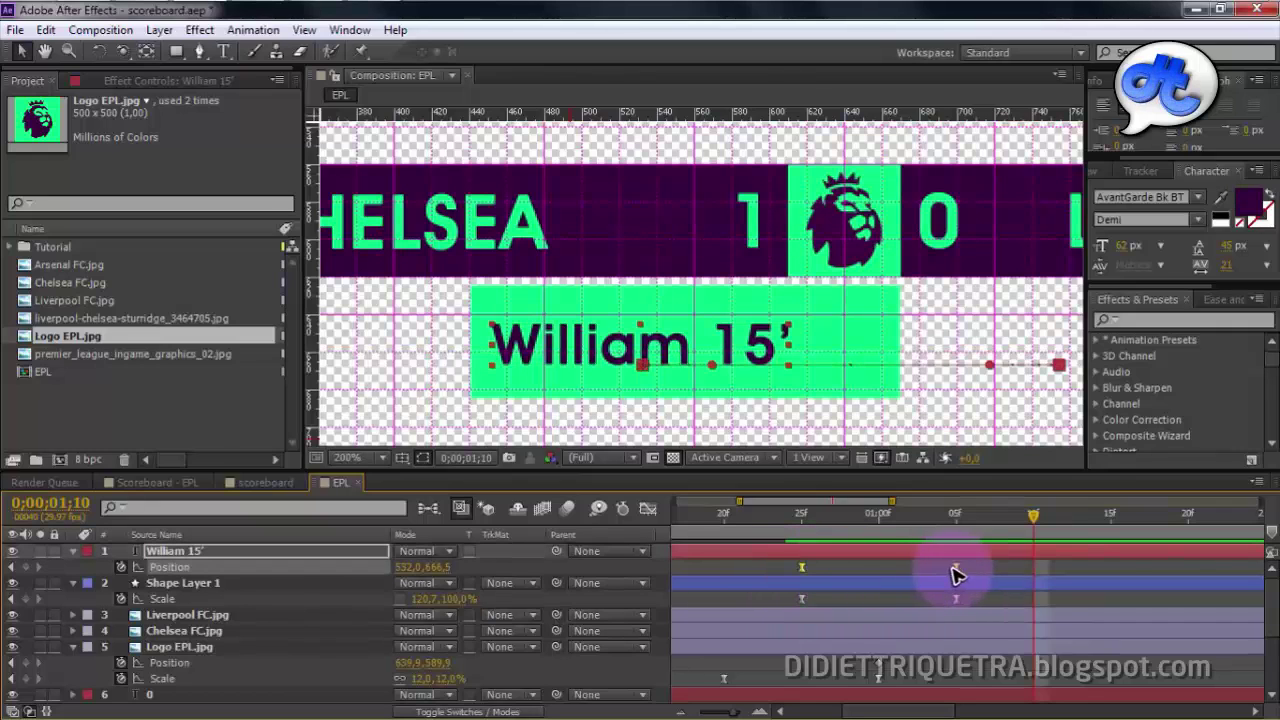
pyautogui.click(788, 518)
pyautogui.press('space')
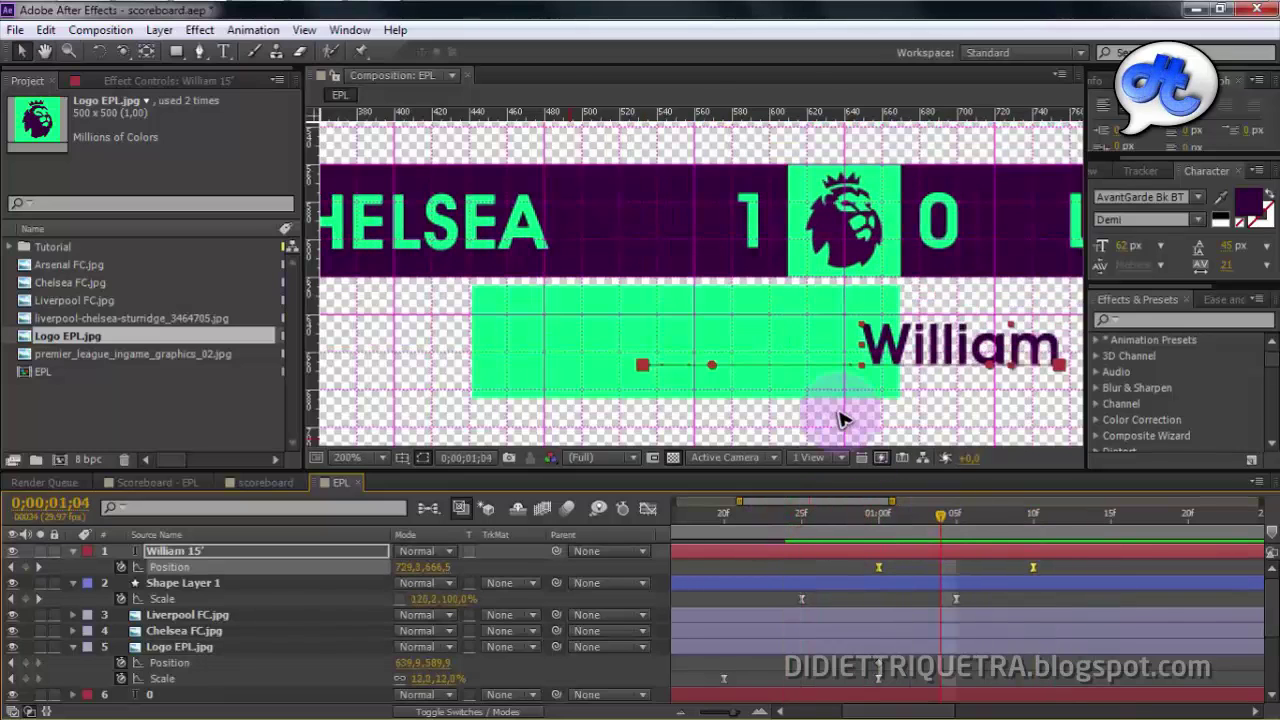
# Duplicate Shape Layer 1 and place the copy at the top of the layer stack, directly above the scorer's caption.
pyautogui.moveTo(871, 372); pyautogui.dragTo(799, 401)
pyautogui.moveTo(873, 518)
pyautogui.mouseDown()
pyautogui.moveTo(767, 518)
pyautogui.moveTo(966, 517)
pyautogui.moveTo(893, 517)
pyautogui.mouseUp()
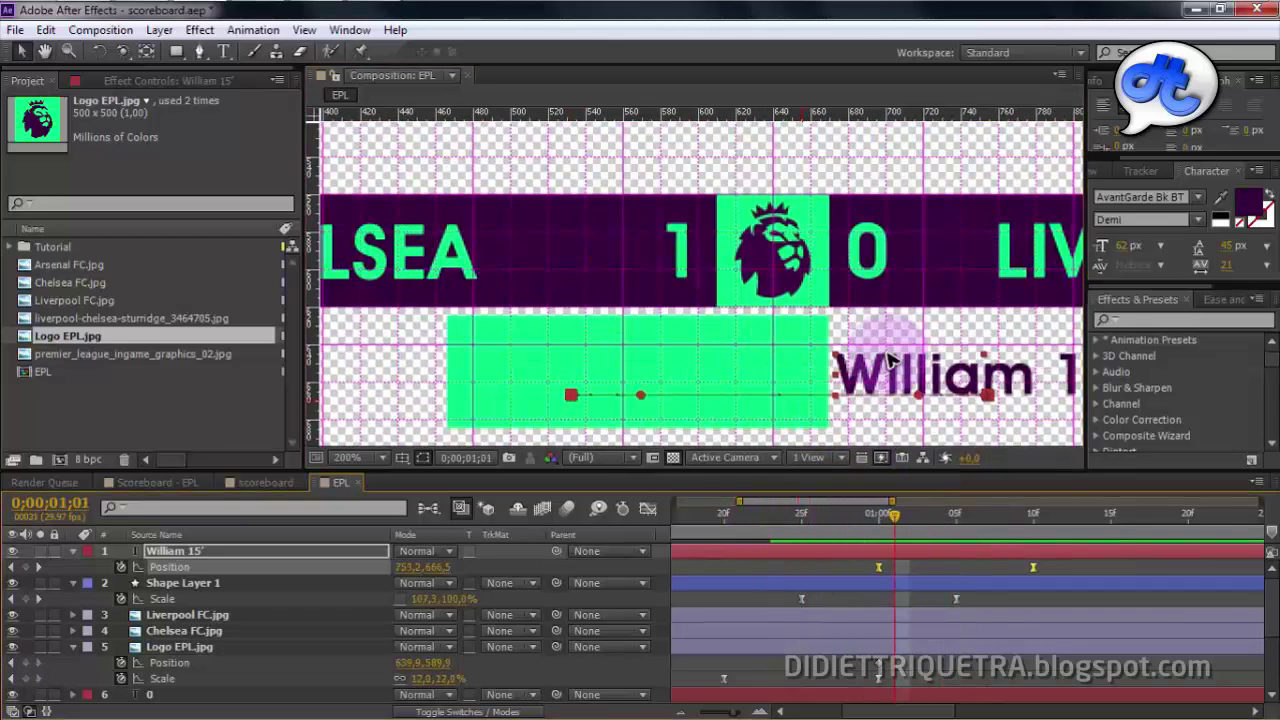
pyautogui.click(165, 484)
pyautogui.moveTo(800, 528)
pyautogui.mouseDown()
pyautogui.moveTo(814, 529)
pyautogui.moveTo(766, 531)
pyautogui.moveTo(800, 531)
pyautogui.mouseUp()
pyautogui.click(352, 483)
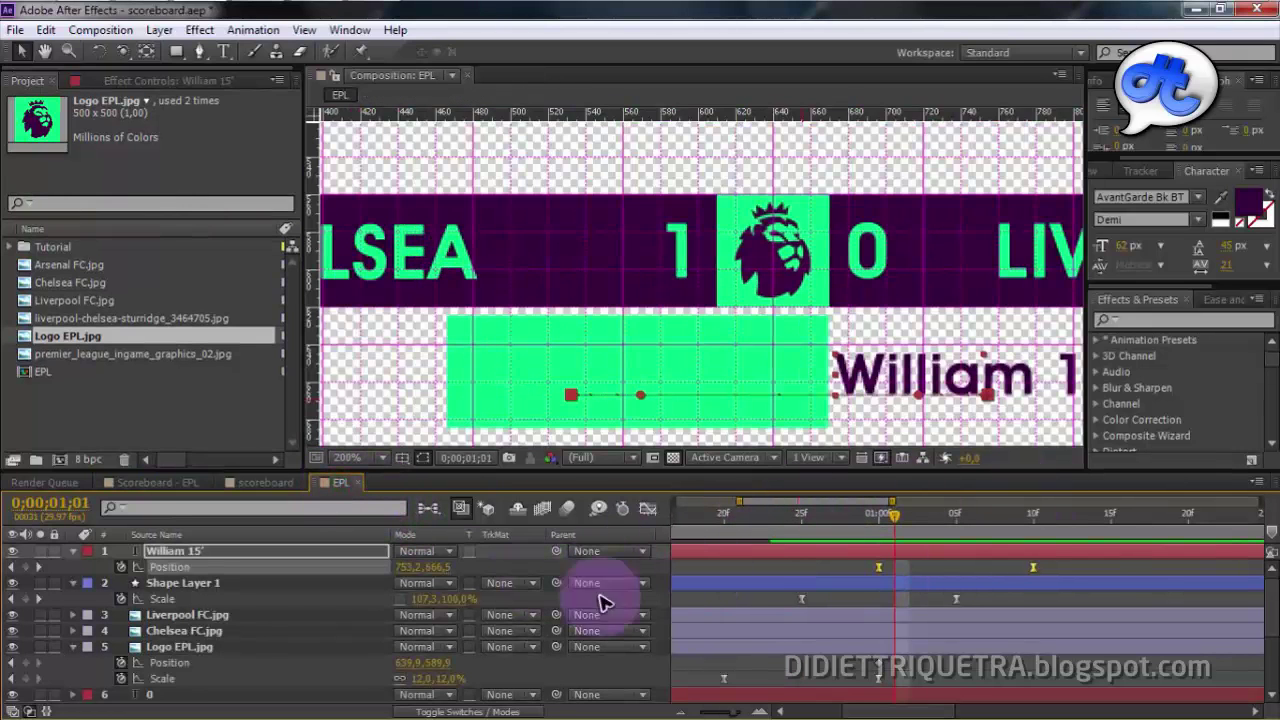
pyautogui.click(72, 582)
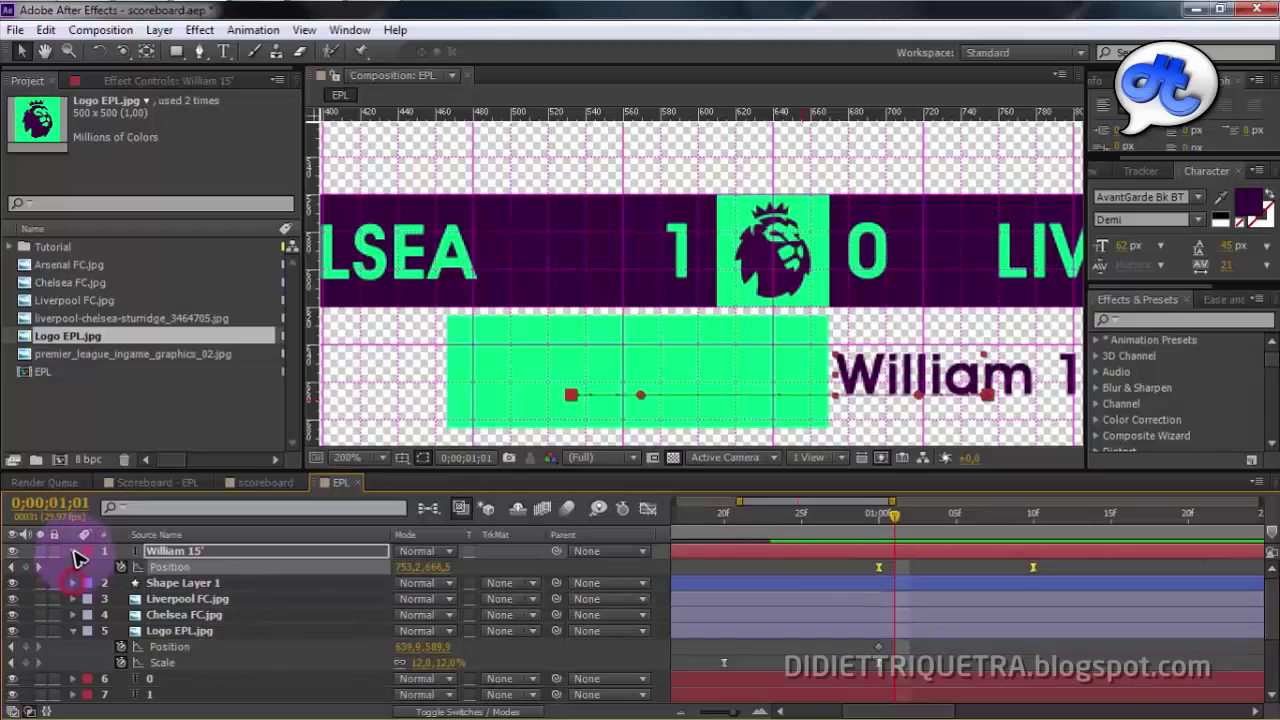
pyautogui.click(72, 550)
pyautogui.click(200, 566)
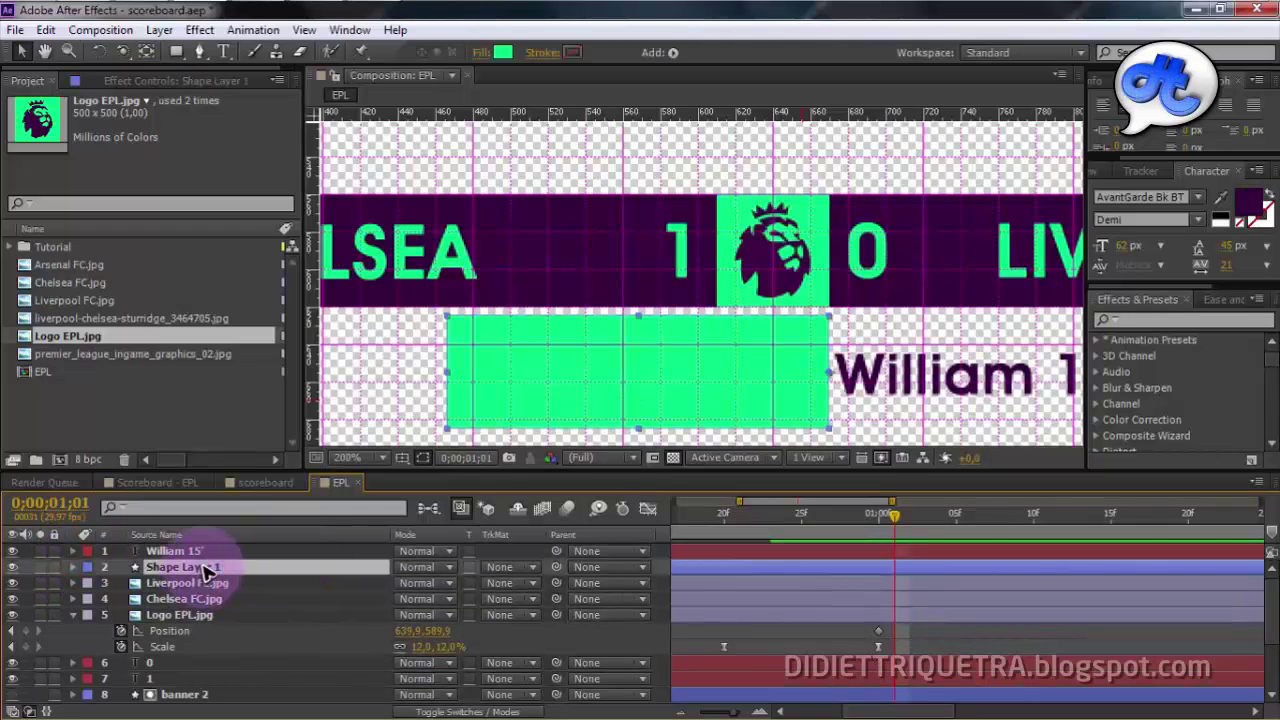
pyautogui.hotkey('ctrl', 'd')
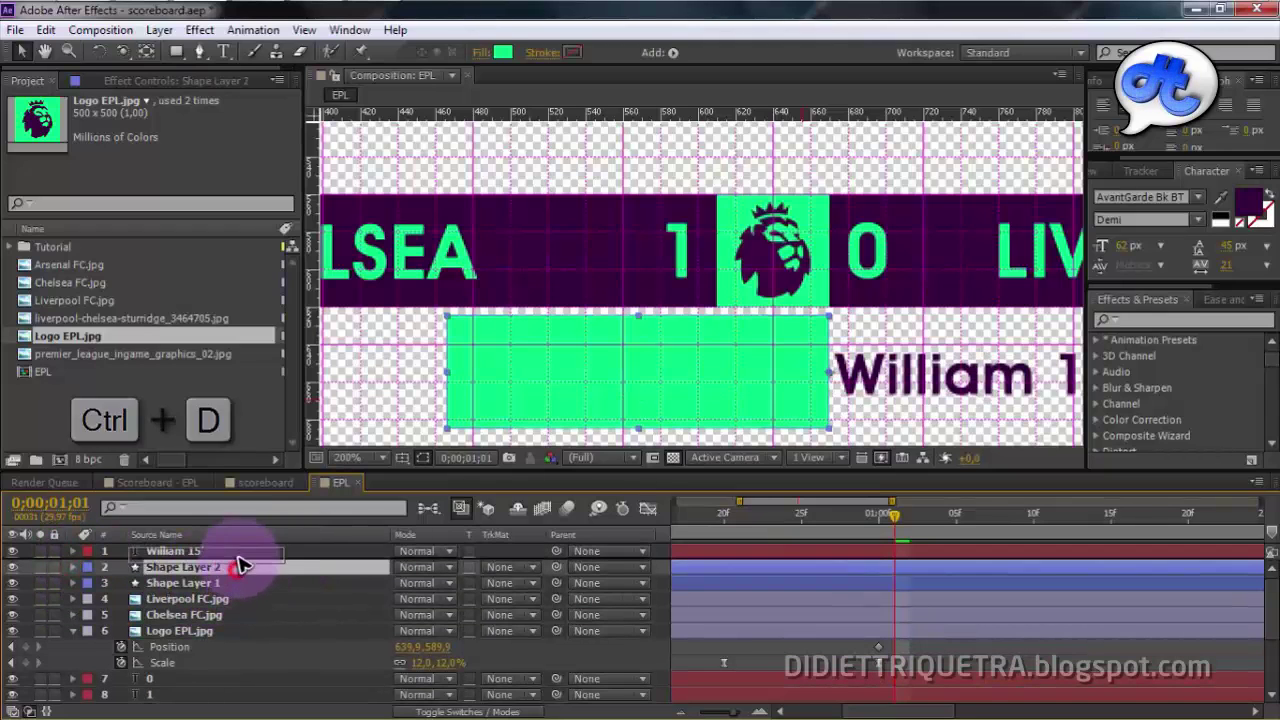
pyautogui.moveTo(247, 557); pyautogui.dragTo(262, 550)
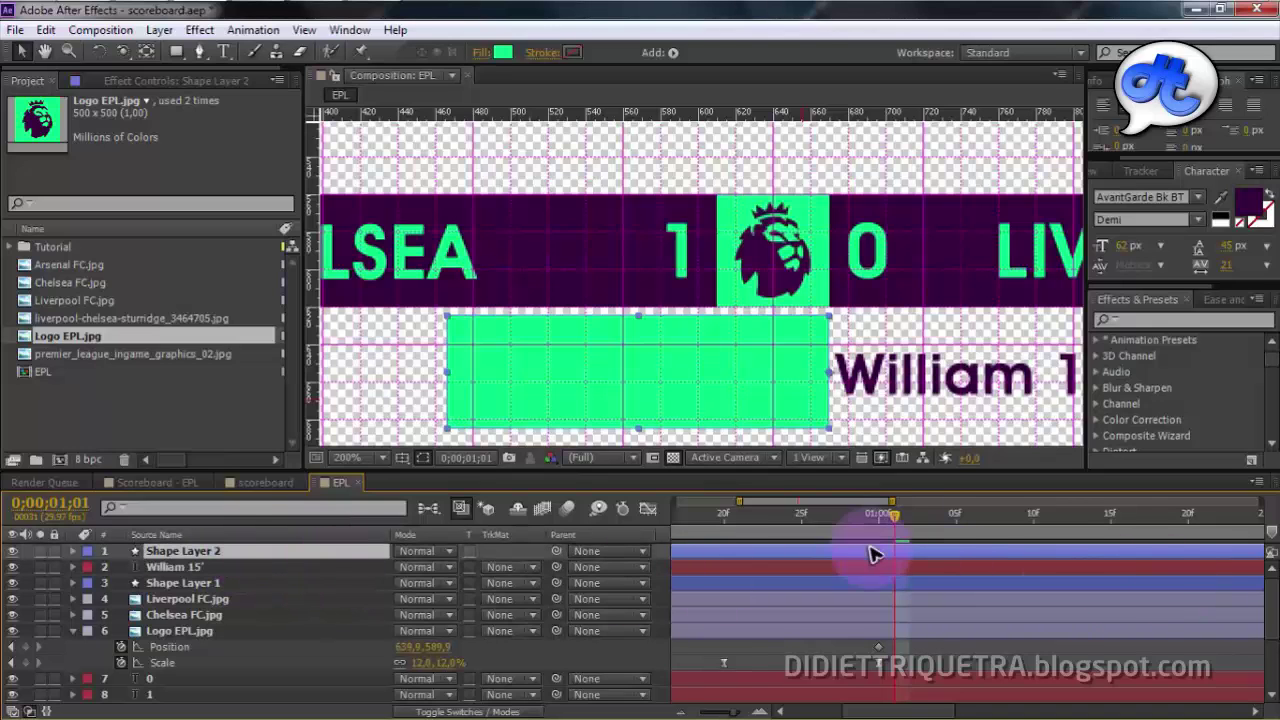
# Mask the scorer's caption with an Alpha Matte from Shape Layer 2, and scrub through its slide up to 0;00;01;10.
pyautogui.moveTo(895, 520); pyautogui.dragTo(971, 520)
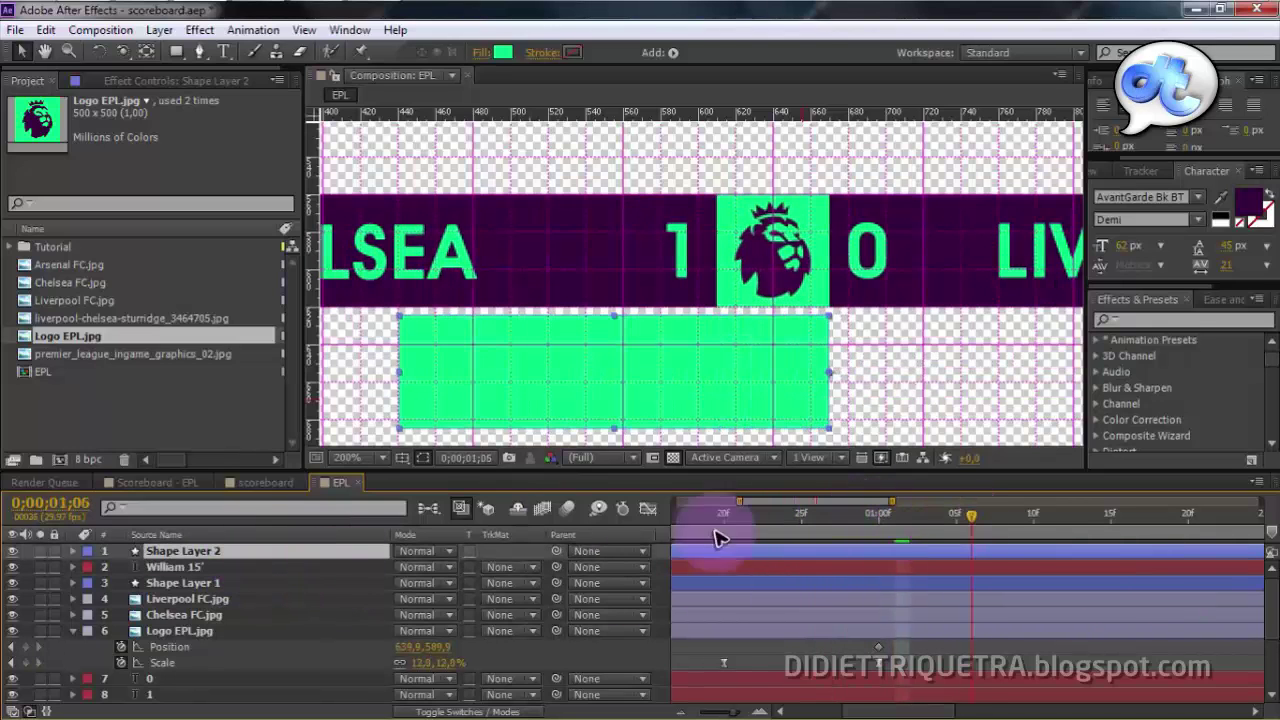
pyautogui.click(510, 568)
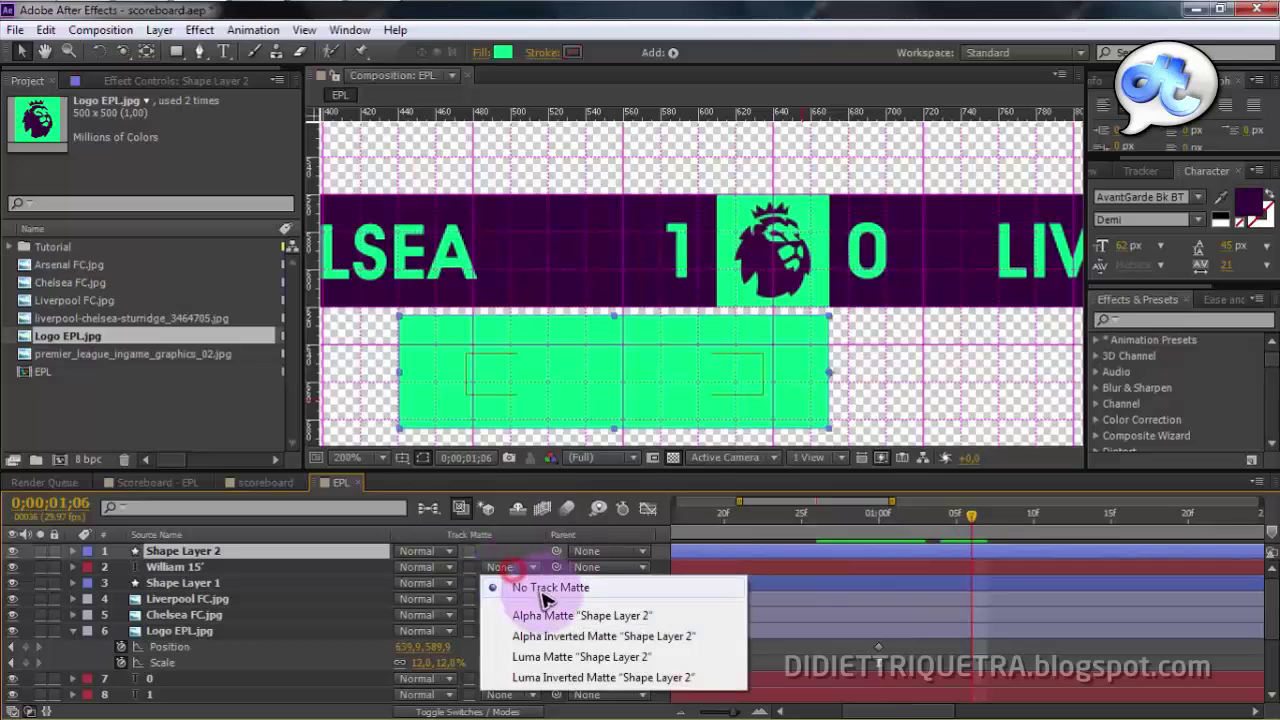
pyautogui.click(545, 616)
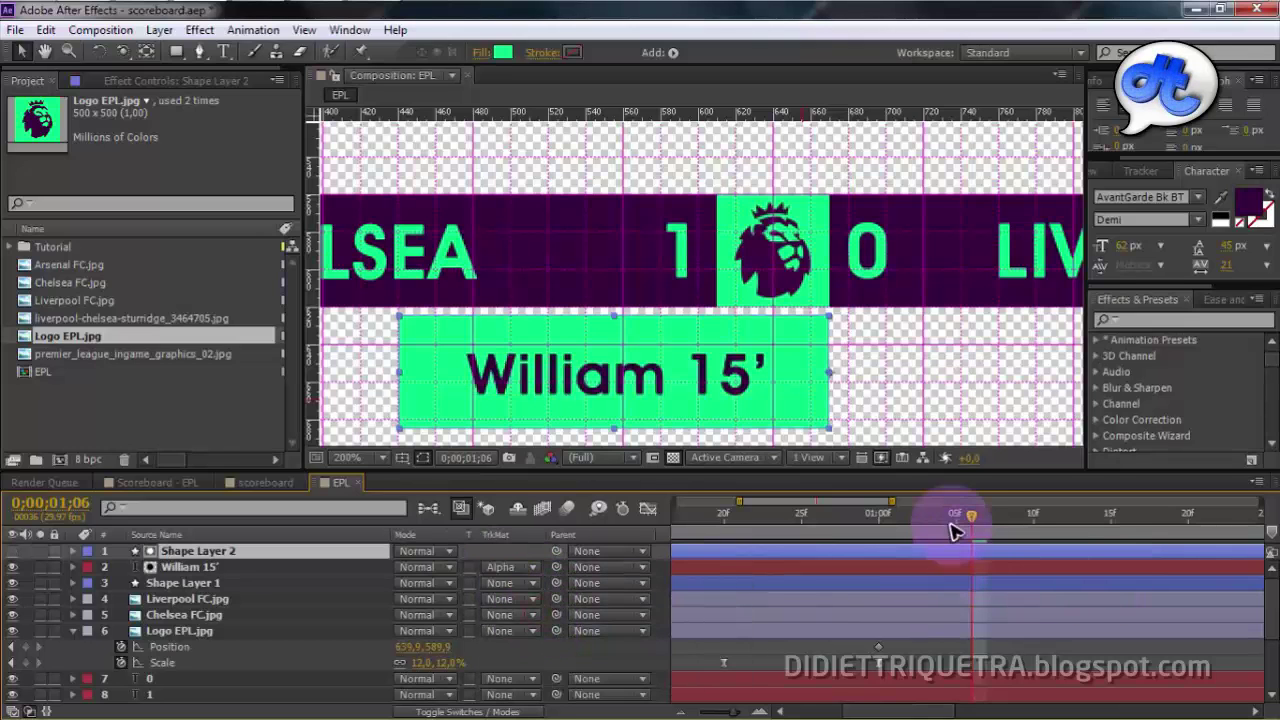
pyautogui.moveTo(957, 523); pyautogui.dragTo(1033, 526)
# Check how the banner and masked caption look over the match photo in the Scoreboard - EPL composition.
pyautogui.click(185, 483)
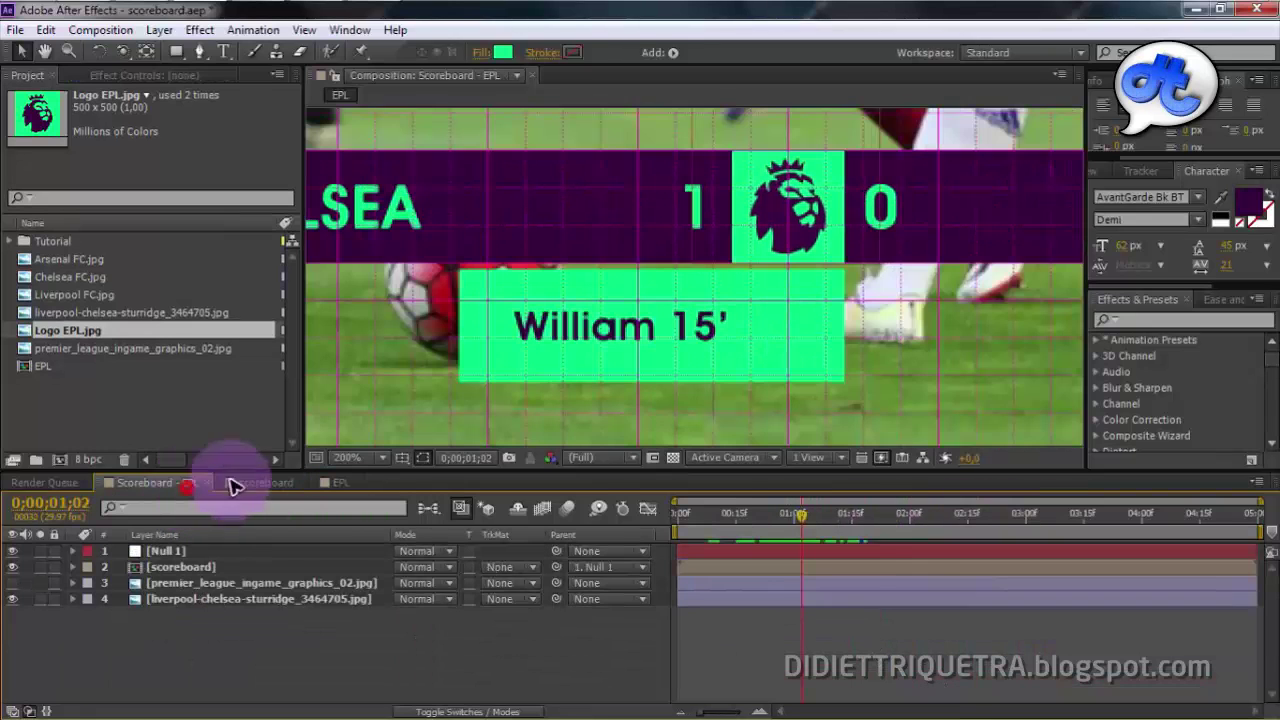
pyautogui.scroll(-2, 794, 323)
pyautogui.moveTo(893, 363); pyautogui.dragTo(851, 422)
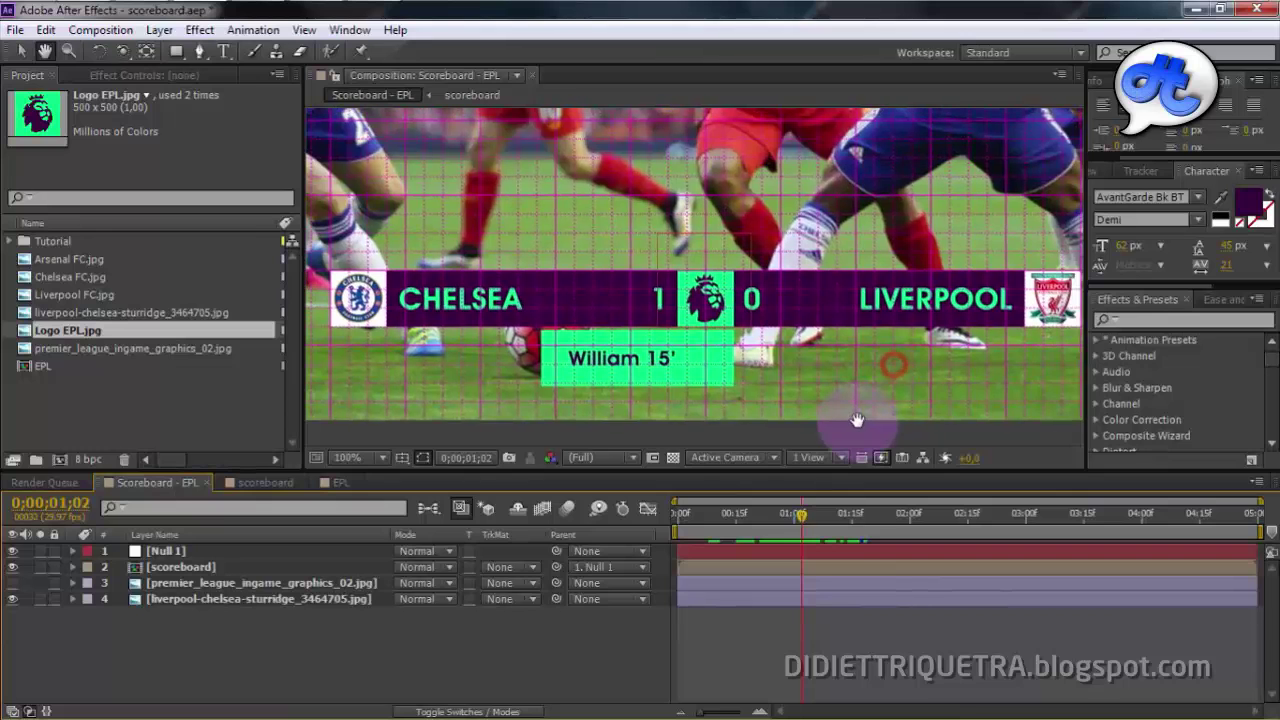
pyautogui.moveTo(809, 520); pyautogui.dragTo(823, 545)
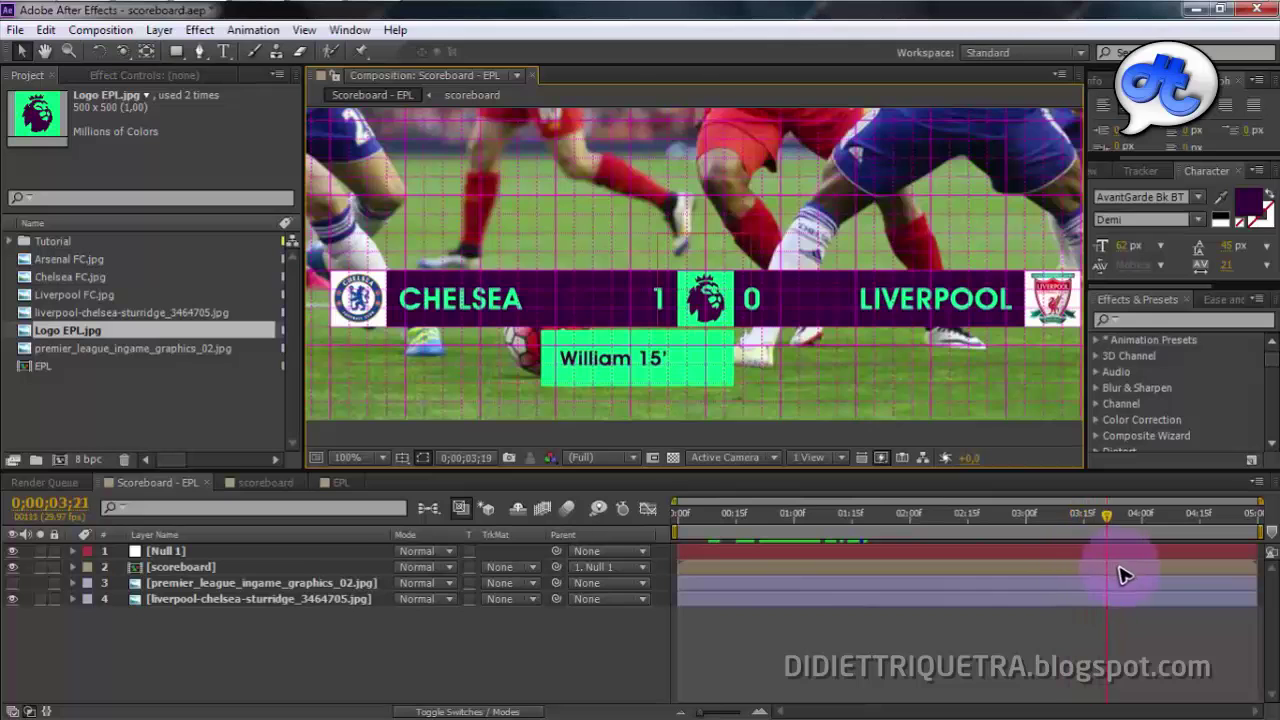
pyautogui.moveTo(1120, 575)
pyautogui.mouseDown()
pyautogui.moveTo(1177, 586)
pyautogui.moveTo(1137, 582)
pyautogui.mouseUp()
# Return to the EPL composition, show its full duration, and replay the banner animation from the start with the whole frame in view.
pyautogui.click(340, 482)
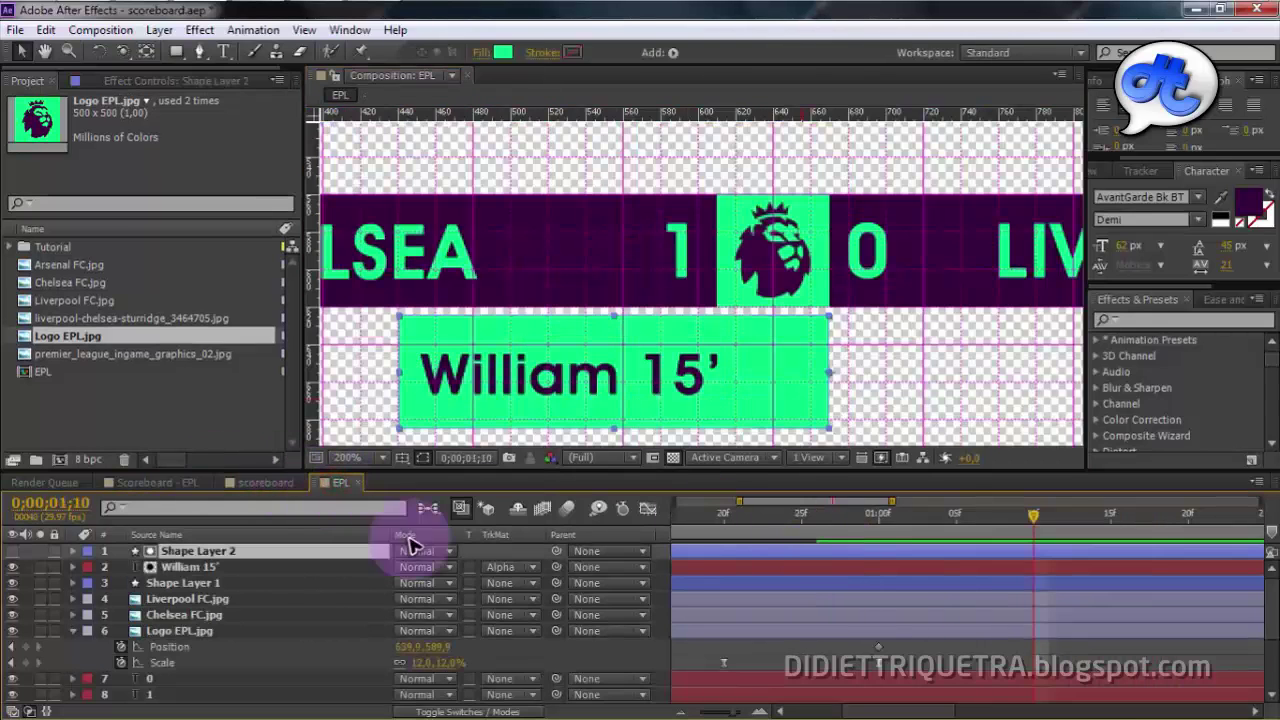
pyautogui.moveTo(741, 502); pyautogui.dragTo(587, 506)
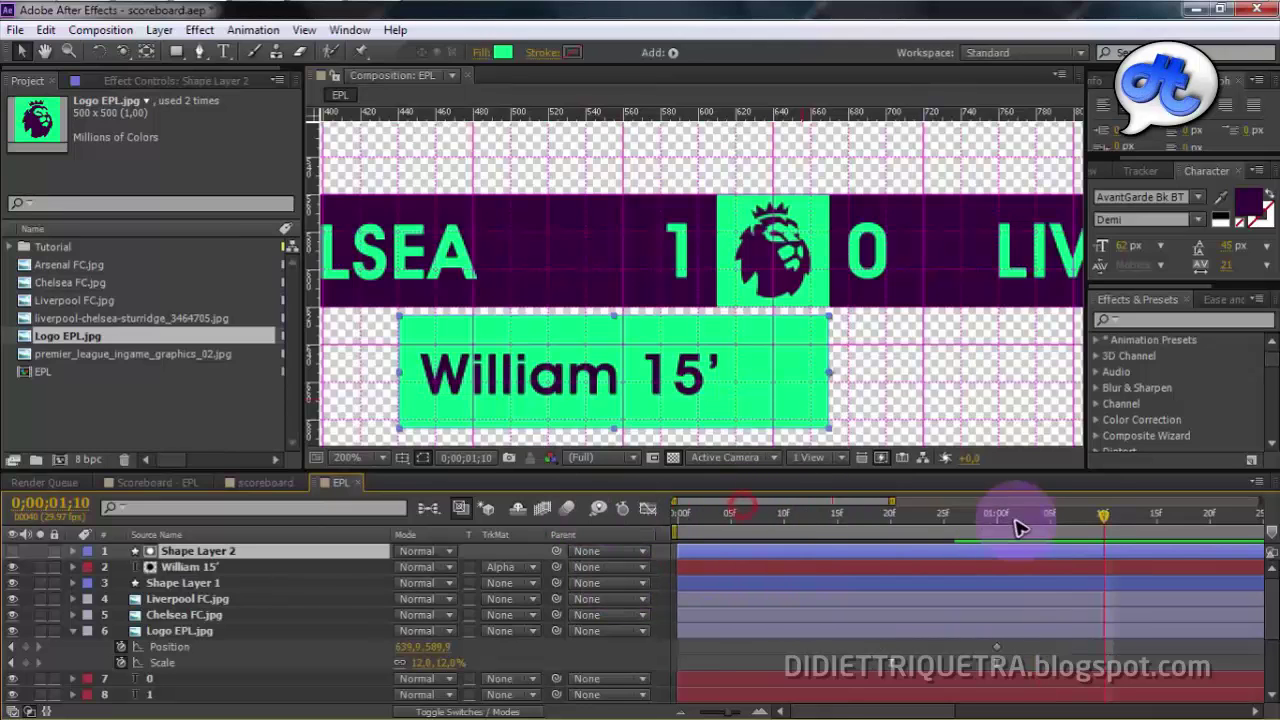
pyautogui.moveTo(890, 501); pyautogui.dragTo(1015, 515)
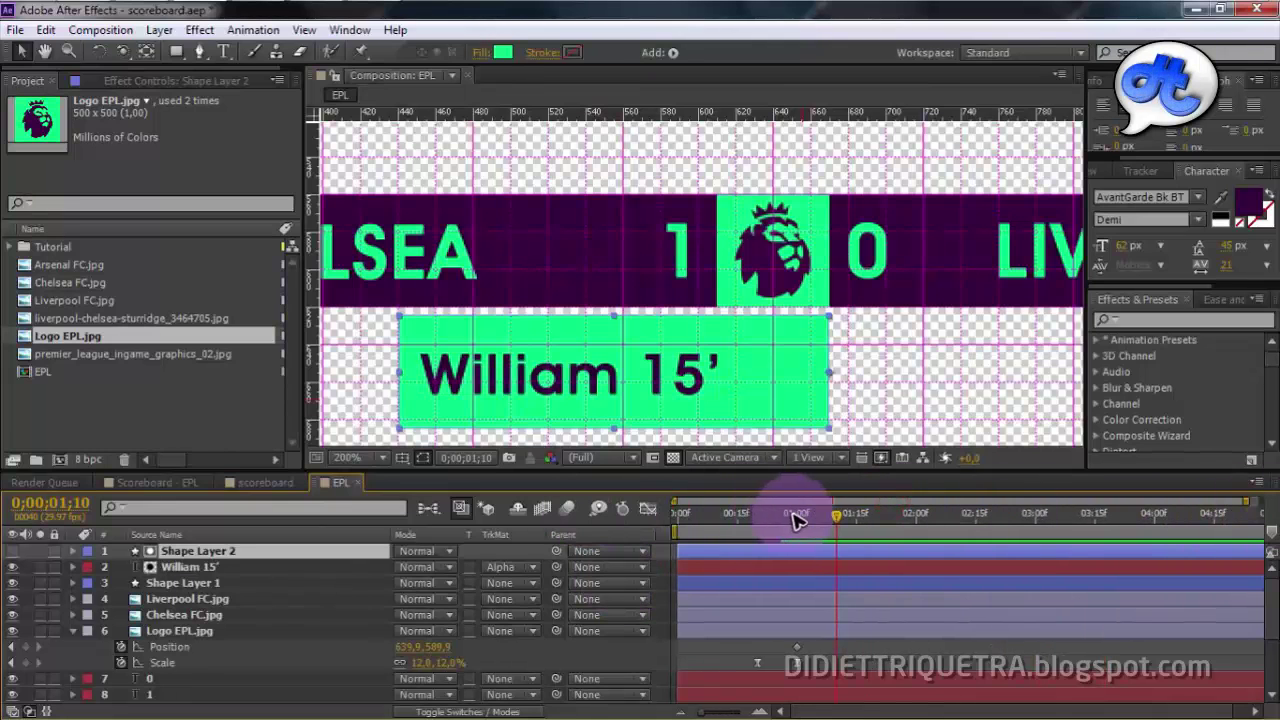
pyautogui.moveTo(797, 519); pyautogui.dragTo(589, 520)
pyautogui.press('space')
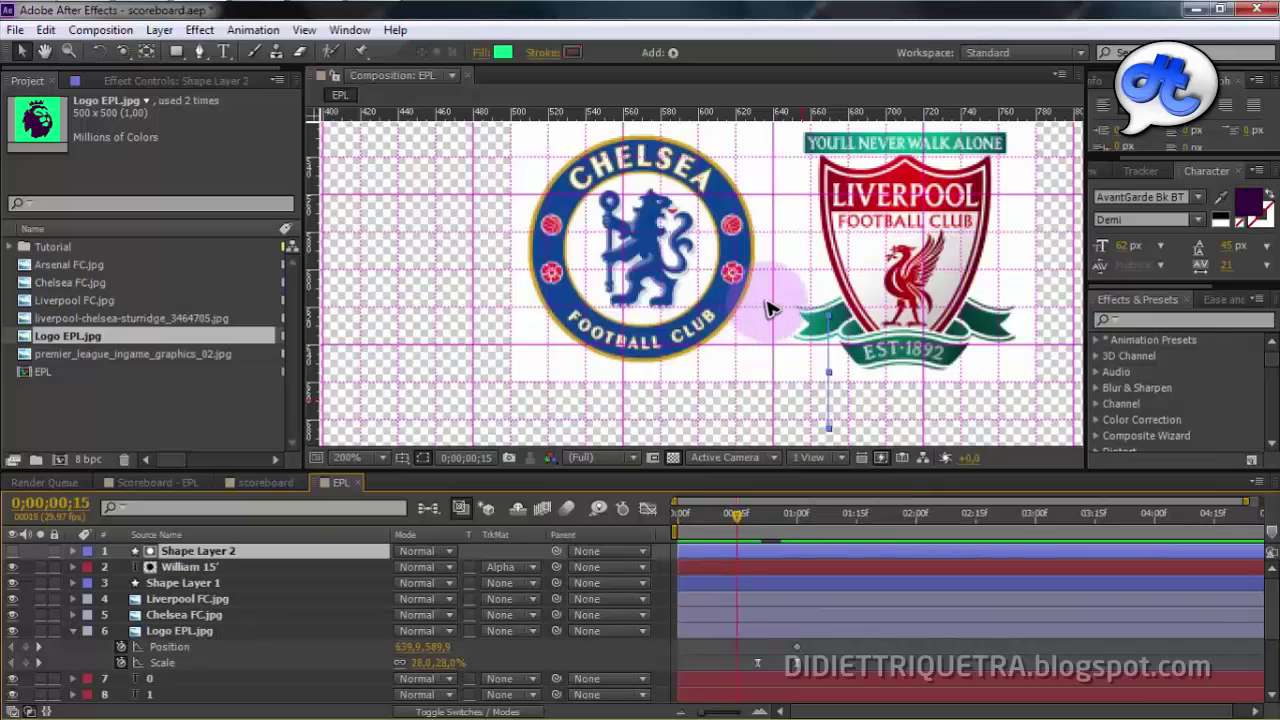
pyautogui.press(',')
pyautogui.press(',')
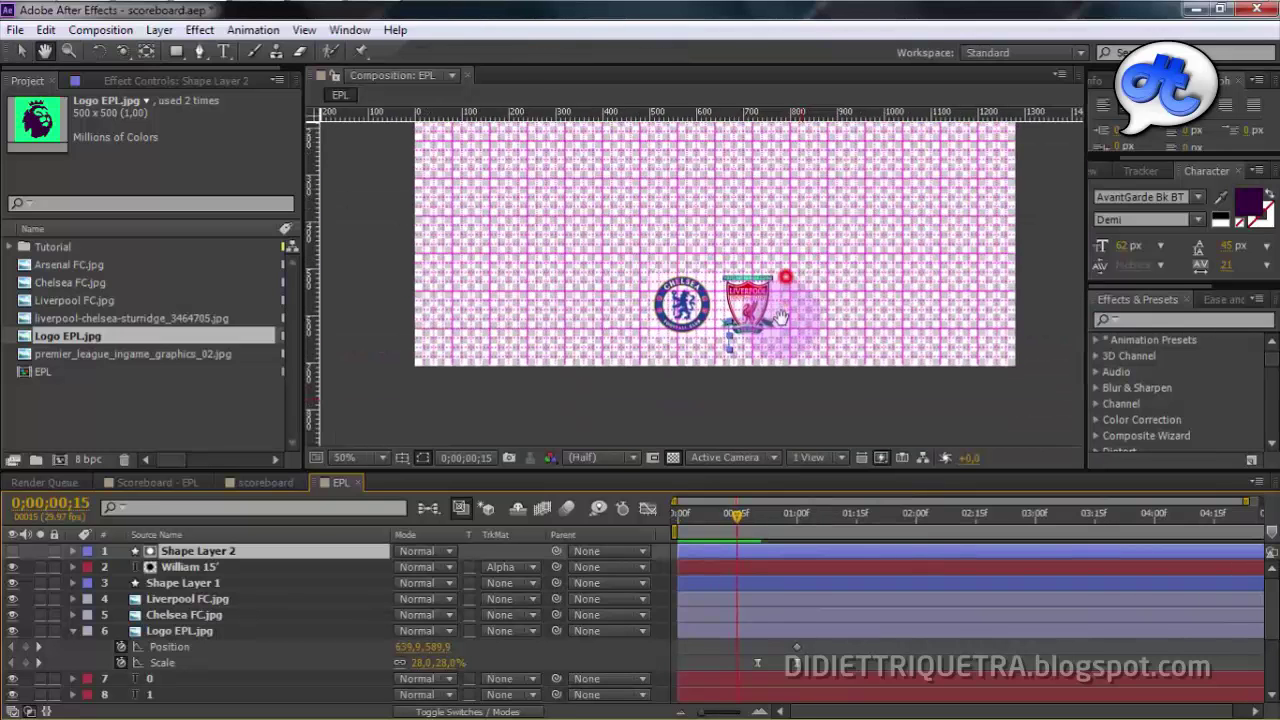
pyautogui.moveTo(737, 515); pyautogui.dragTo(672, 515)
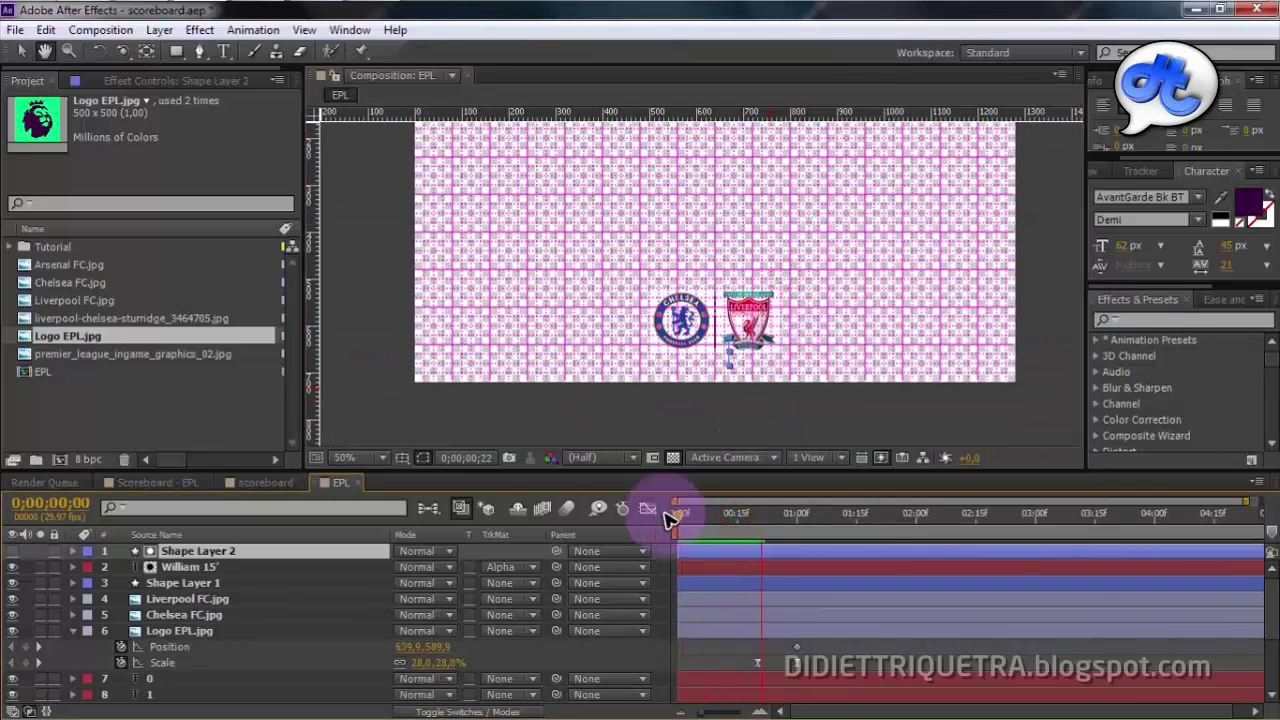
pyautogui.press('space')
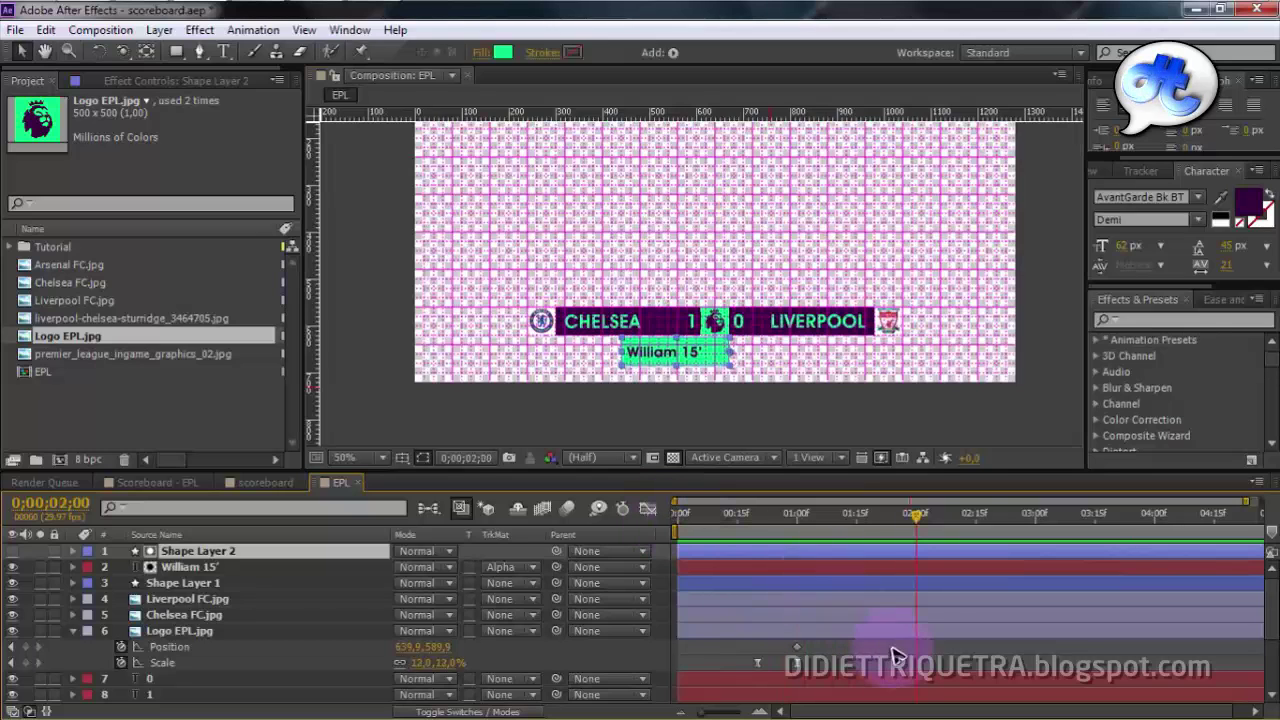
# Pre-compose all layers from Shape Layer 2 through banner into a new composition named banner full, moving all attributes into it.
pyautogui.click(905, 662)
pyautogui.click(74, 631)
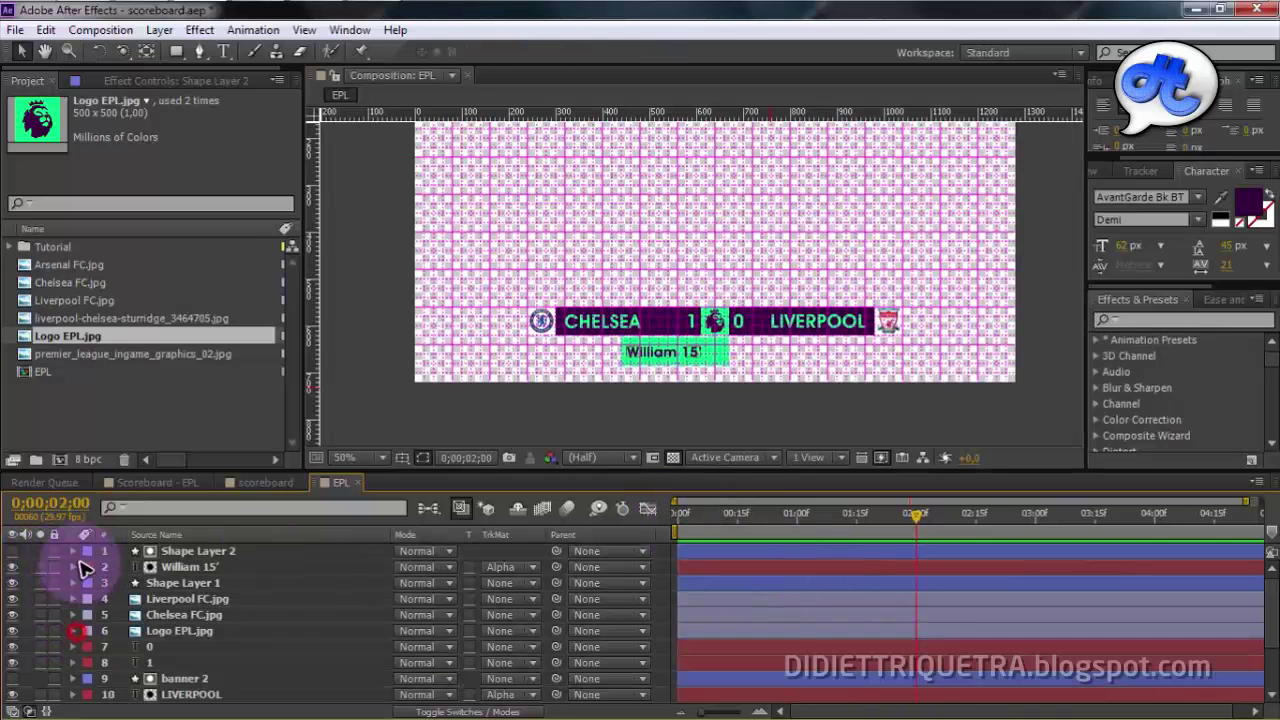
pyautogui.click(240, 551)
pyautogui.scroll(-3, 258, 570)
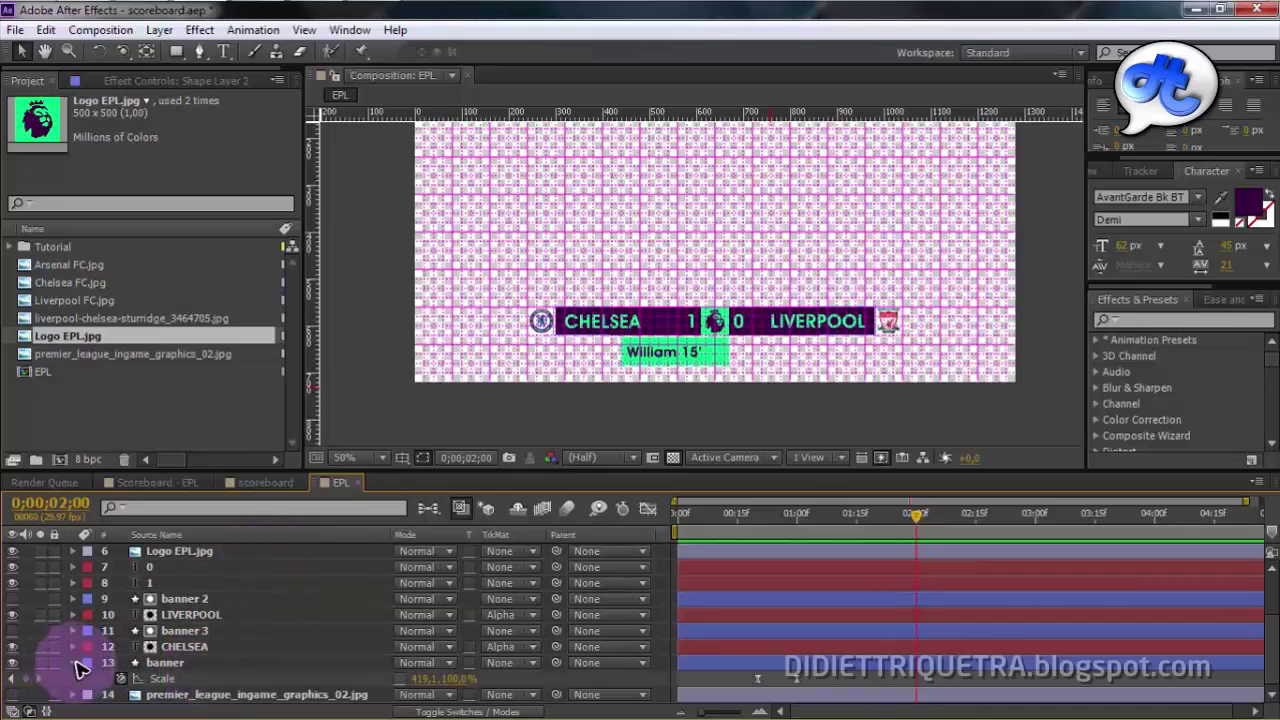
pyautogui.scroll(3, 200, 600)
pyautogui.scroll(1, 230, 562)
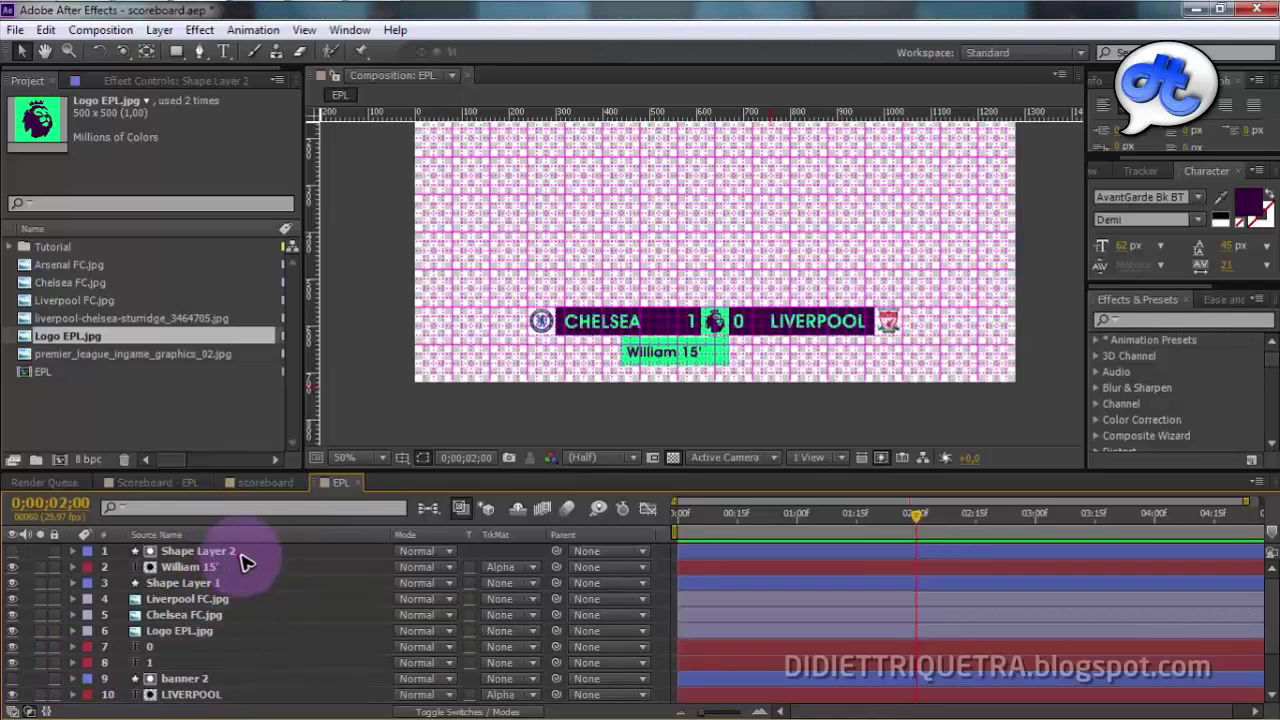
pyautogui.scroll(-4, 245, 563)
pyautogui.keyDown('shift'); pyautogui.click(235, 692); pyautogui.keyUp('shift')
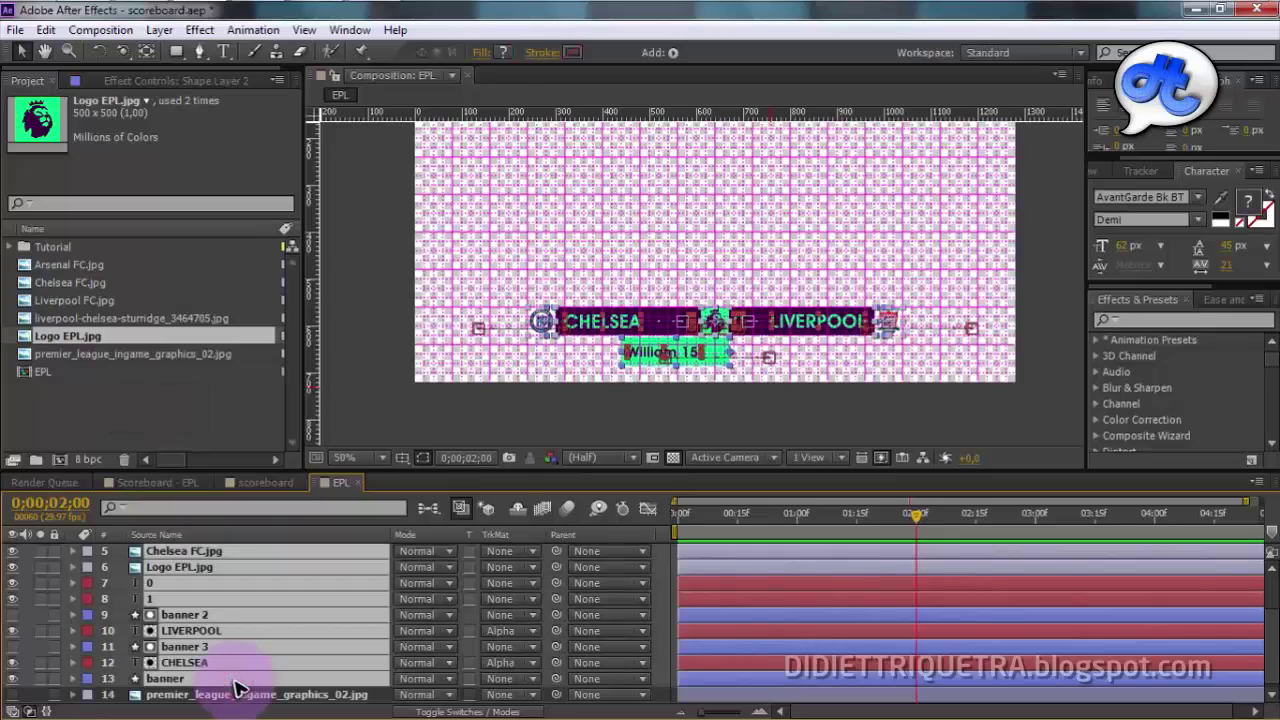
pyautogui.rightClick(237, 690)
pyautogui.click(300, 566)
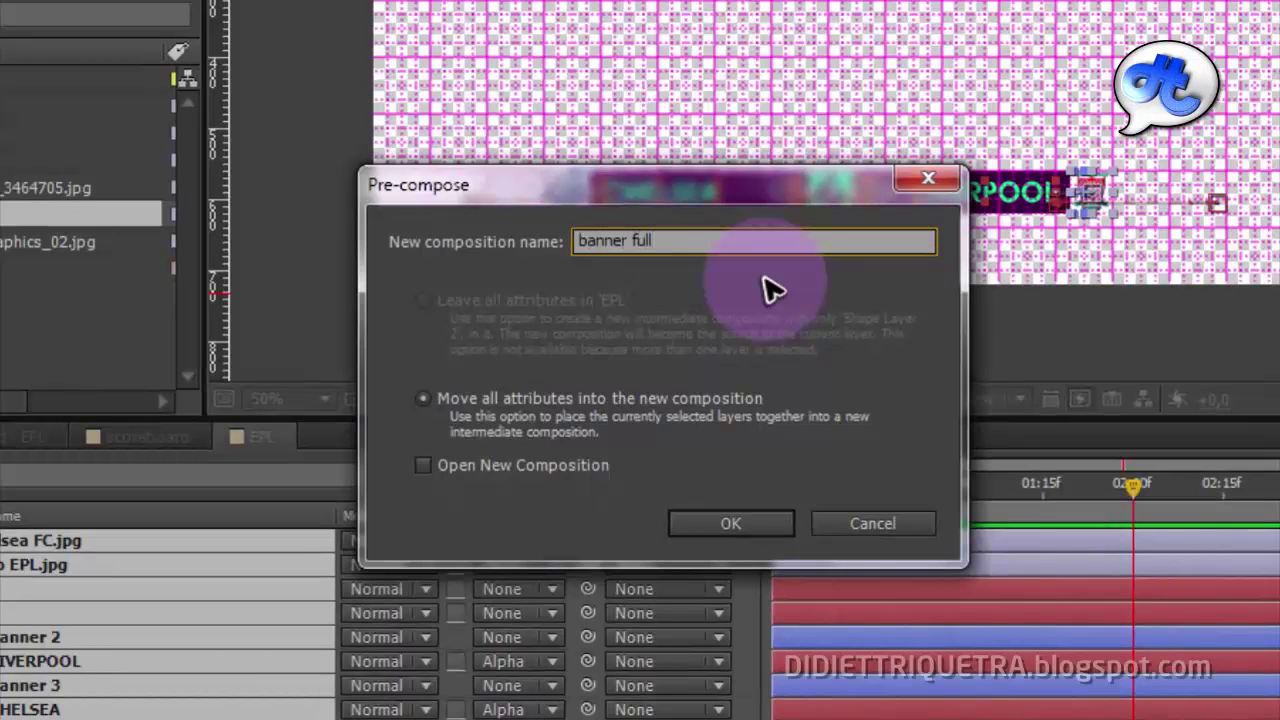
pyautogui.press('Return')
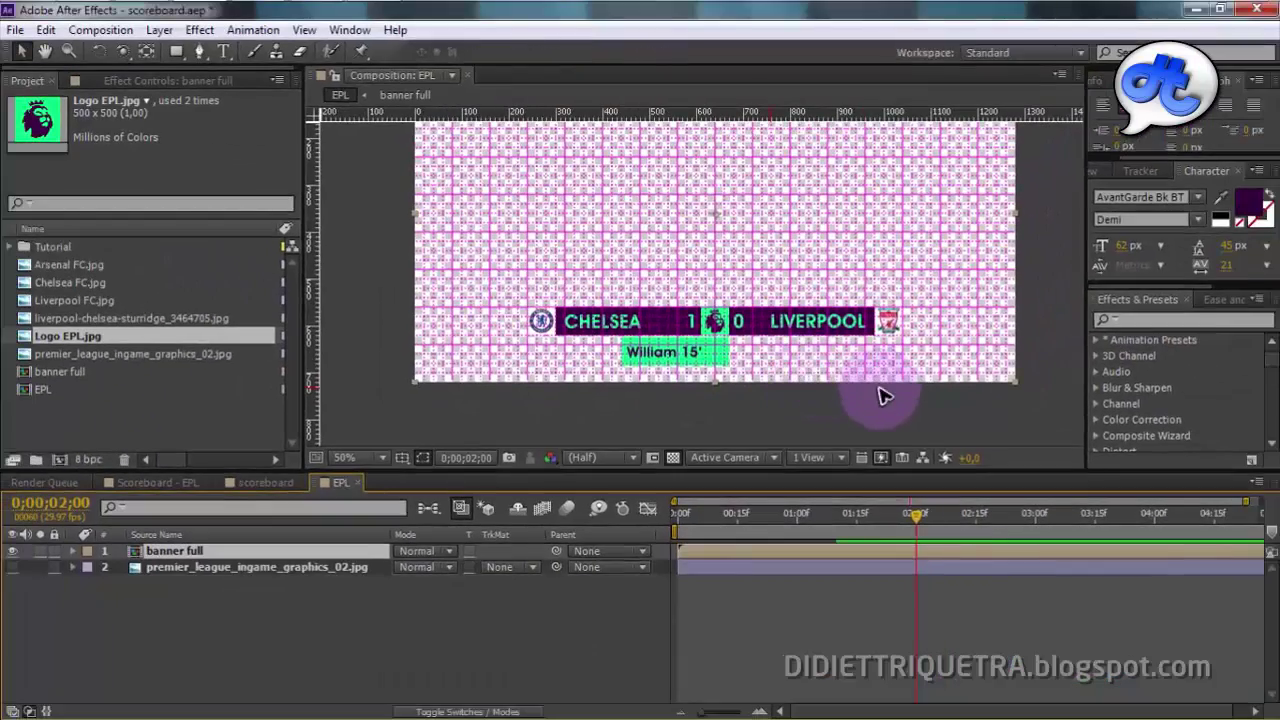
# Go to 0;00;00;15, where both club crests are shown, and add a null object to the EPL composition.
pyautogui.click(892, 428)
pyautogui.moveTo(888, 515); pyautogui.dragTo(752, 532)
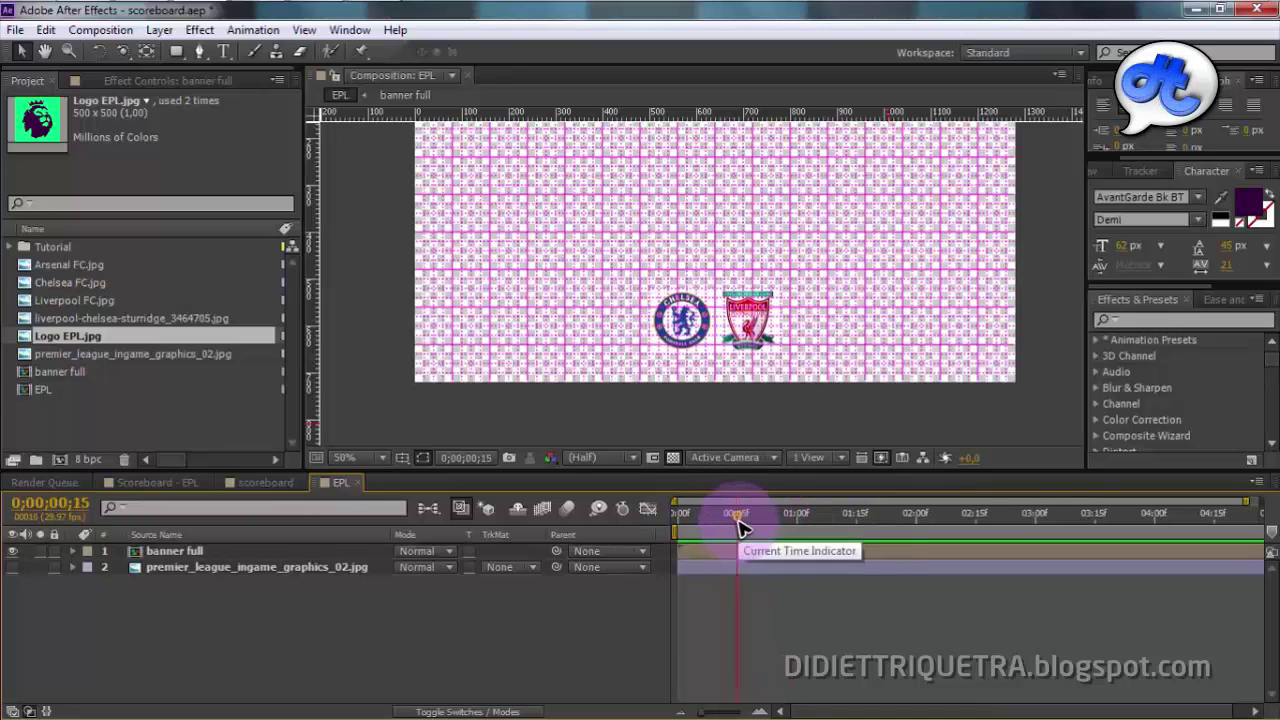
pyautogui.press('=')
pyautogui.press('=')
pyautogui.moveTo(758, 510); pyautogui.dragTo(709, 509)
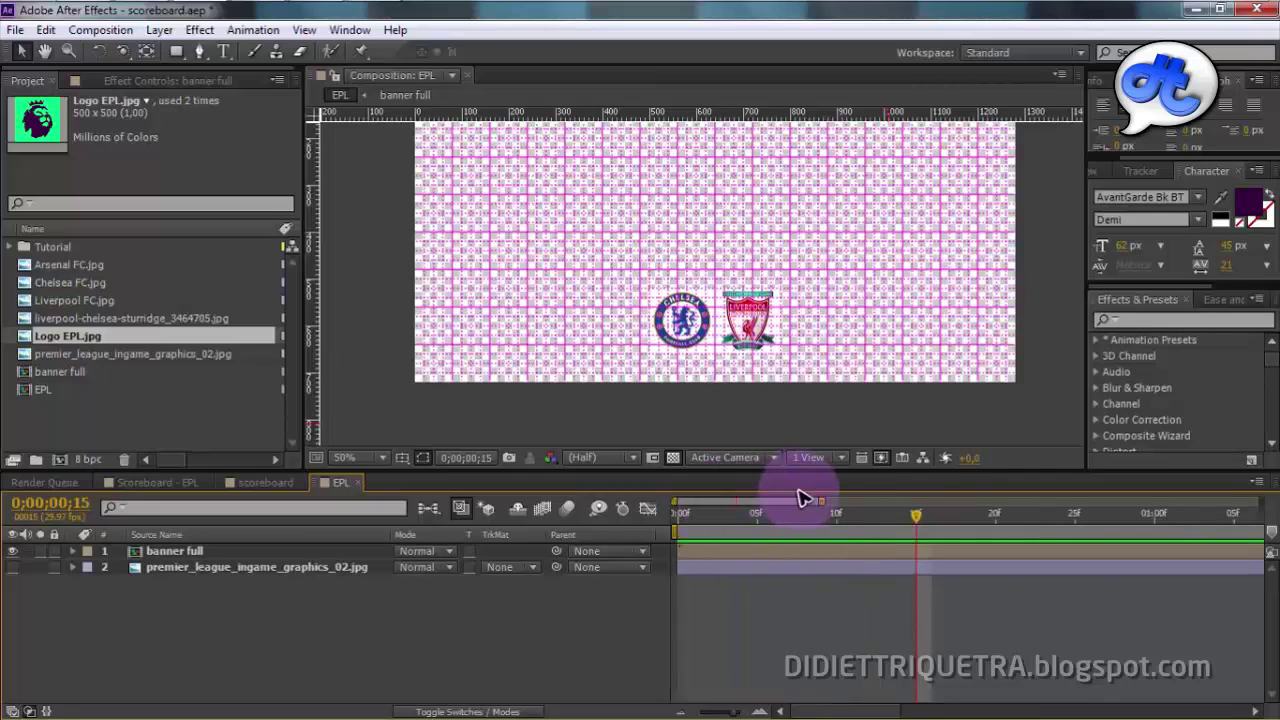
pyautogui.rightClick(597, 630)
pyautogui.moveTo(652, 428)
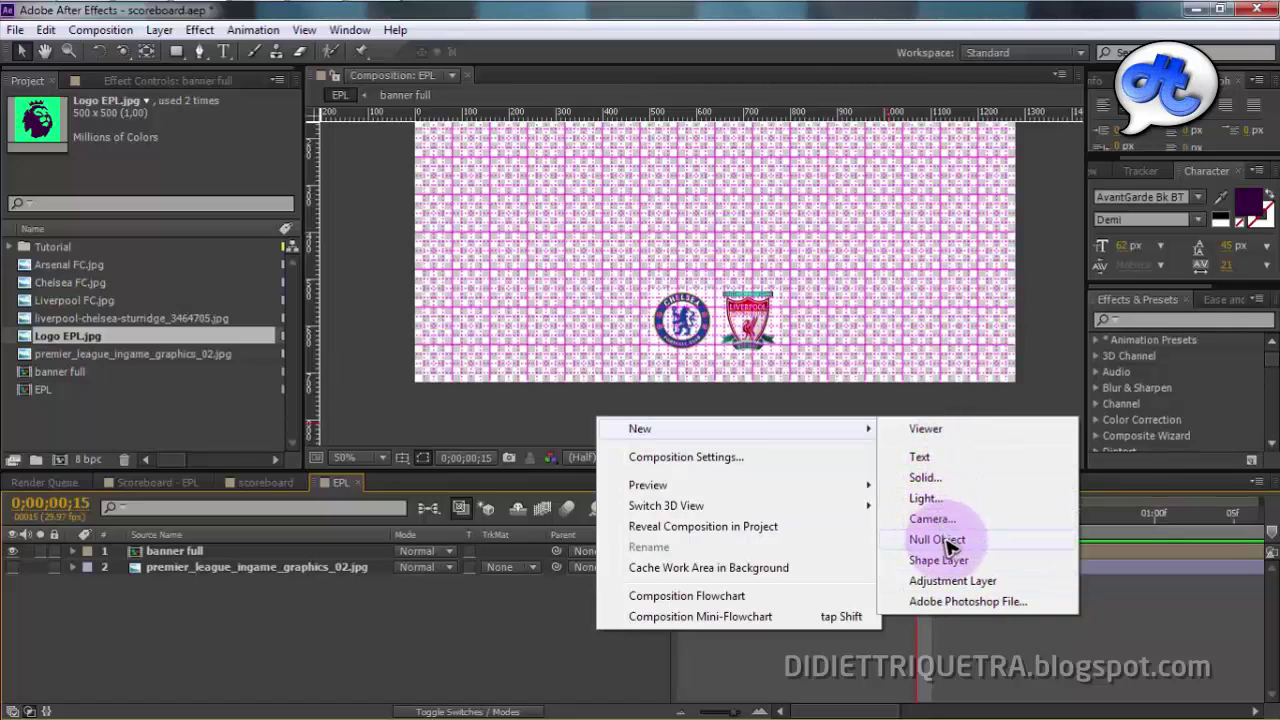
pyautogui.click(937, 540)
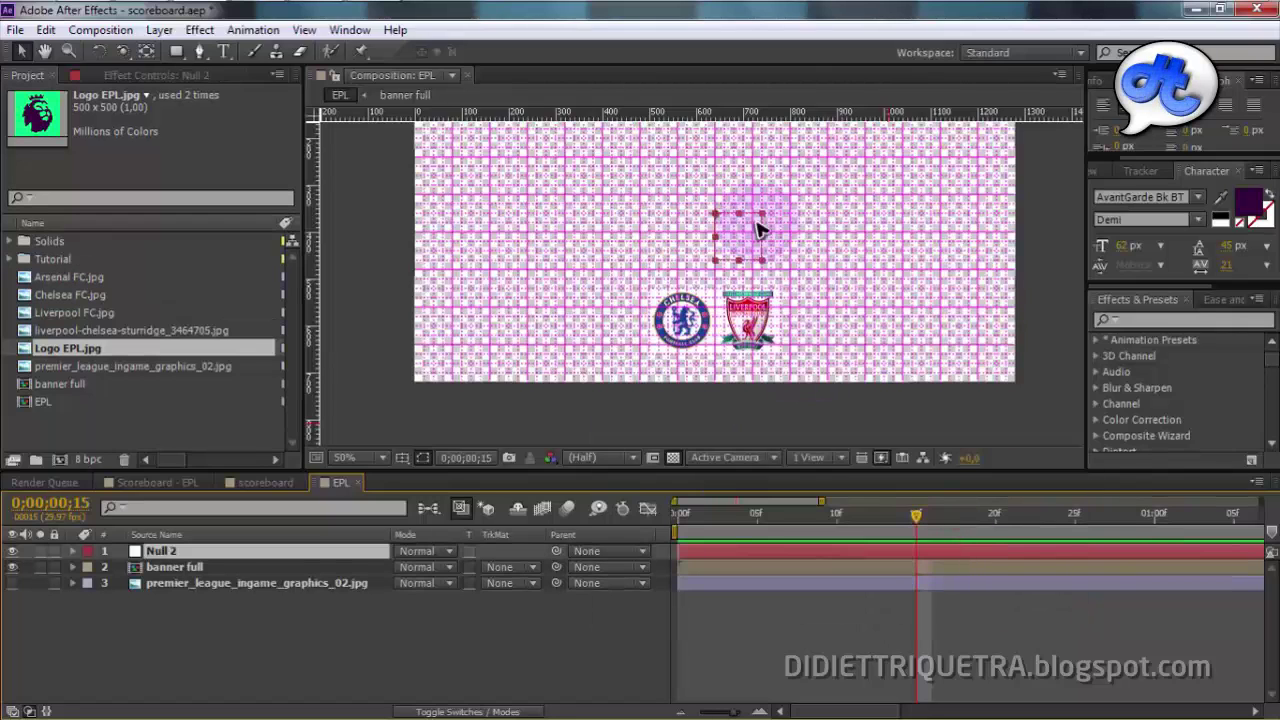
# Move the null down over the two crests, centred between them with its top edge along the top of their white backgrounds.
pyautogui.scroll(1, 745, 240)
pyautogui.moveTo(811, 160); pyautogui.dragTo(784, 256)
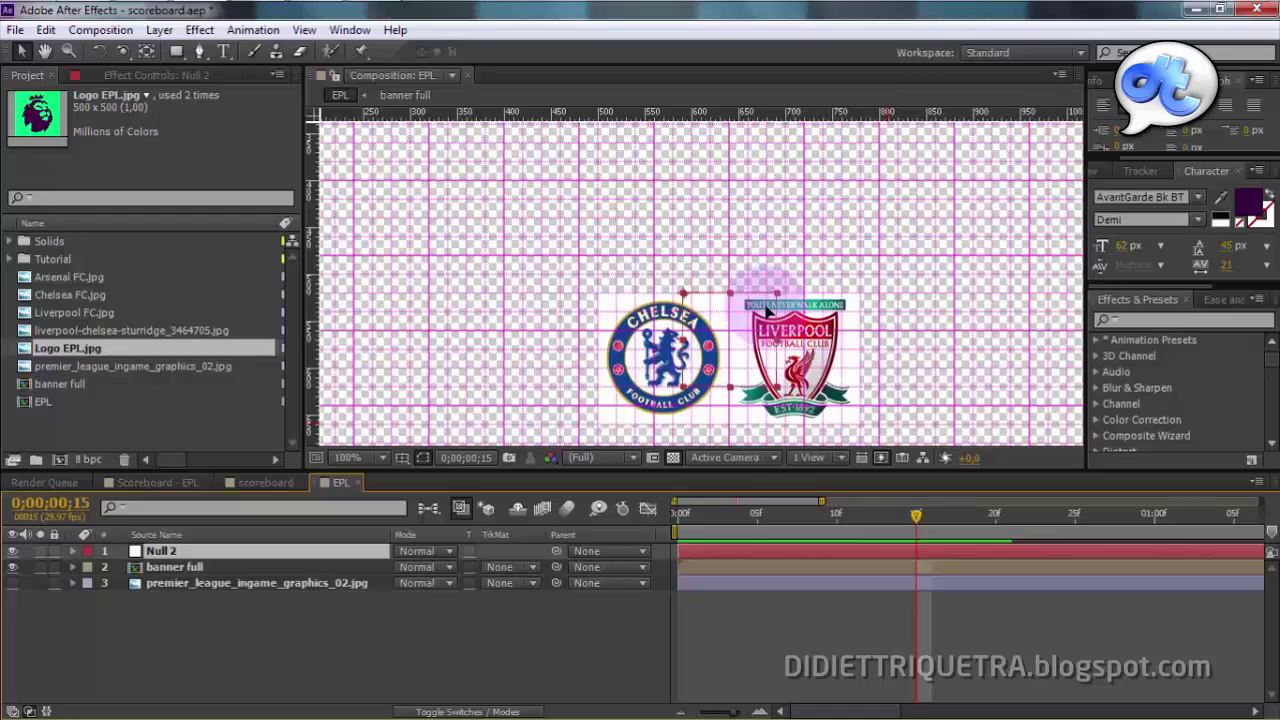
pyautogui.scroll(2, 766, 314)
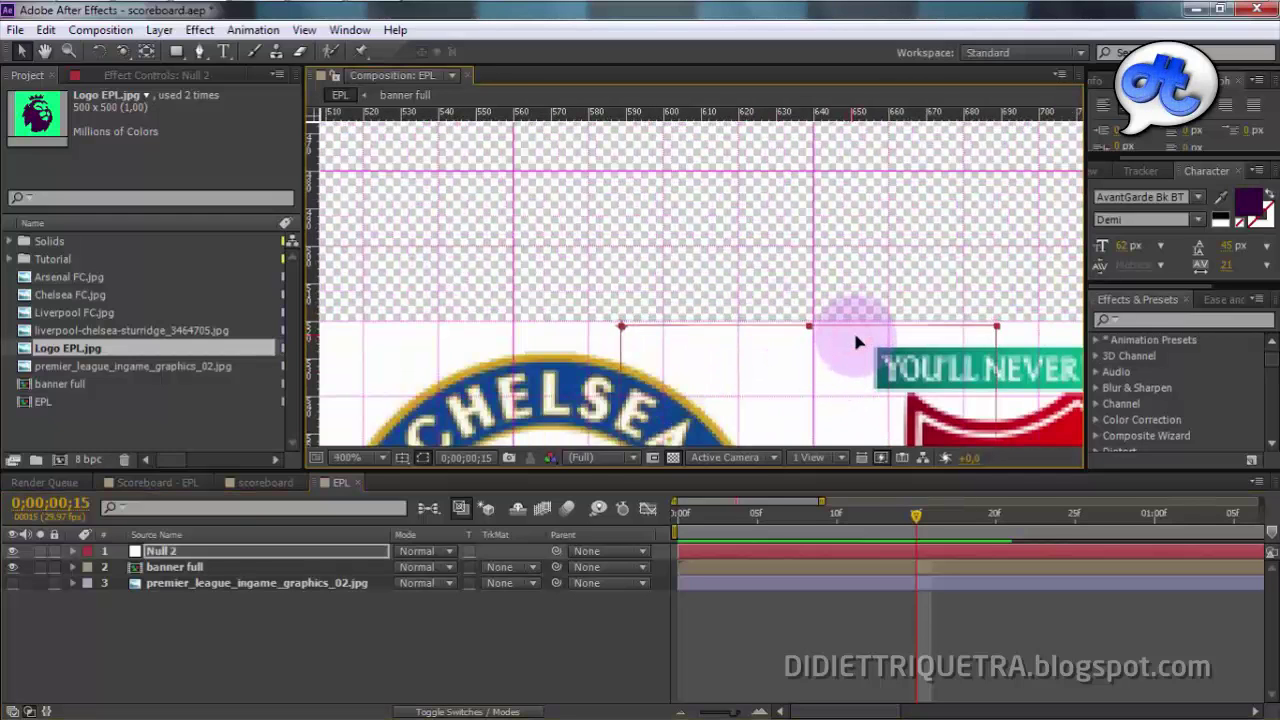
pyautogui.moveTo(855, 337); pyautogui.dragTo(859, 335)
# Parent the banner full layer to Null 2, and select the null.
pyautogui.click(270, 570)
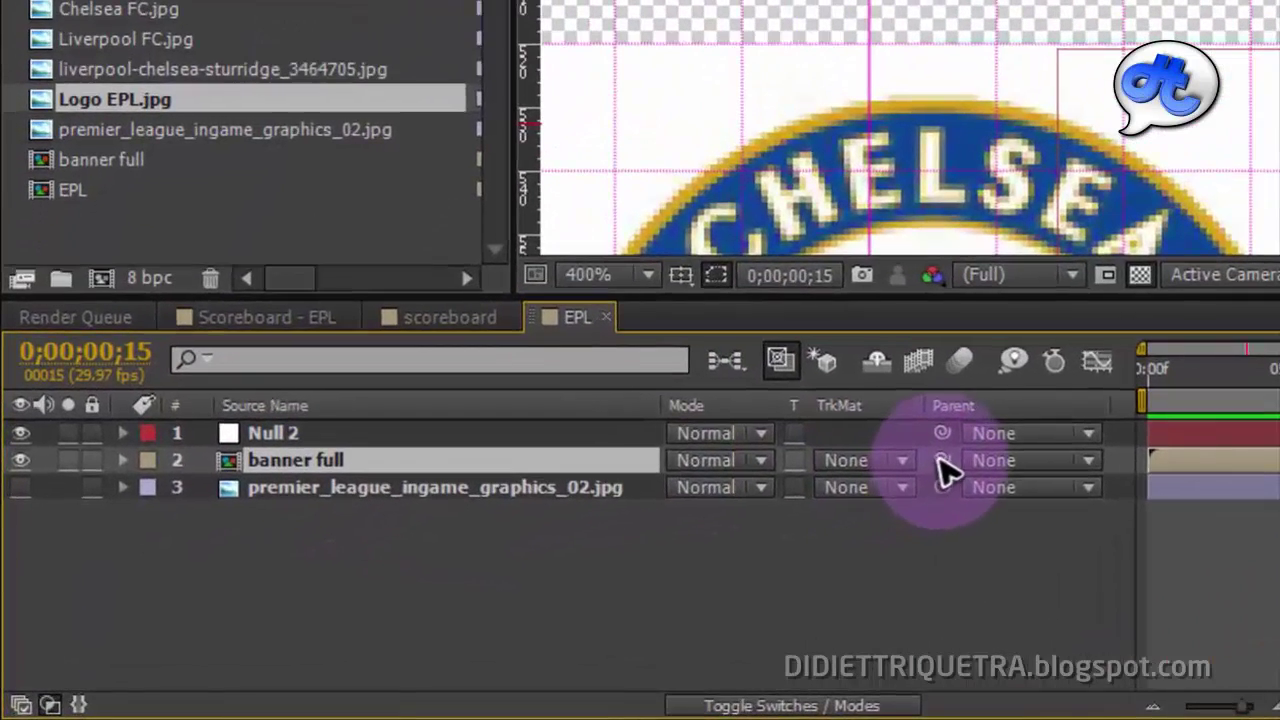
pyautogui.click(944, 463)
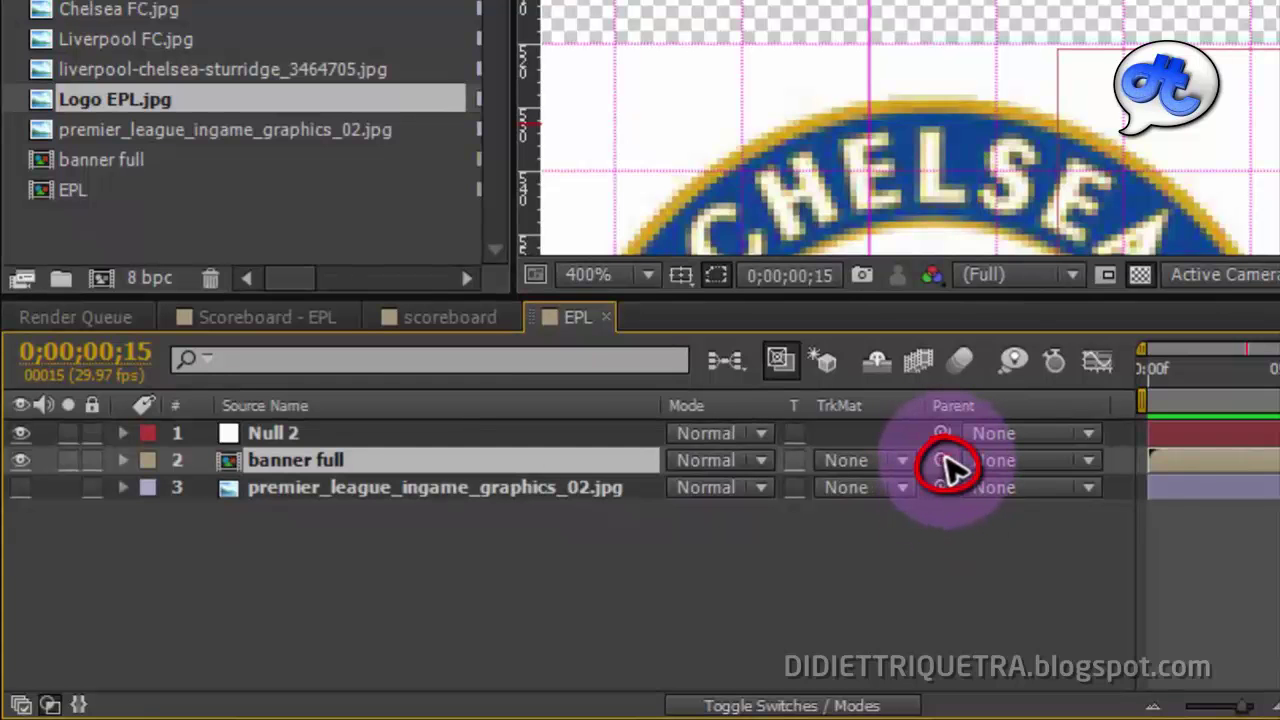
pyautogui.moveTo(944, 462); pyautogui.dragTo(413, 438)
pyautogui.scroll(-1, 890, 330)
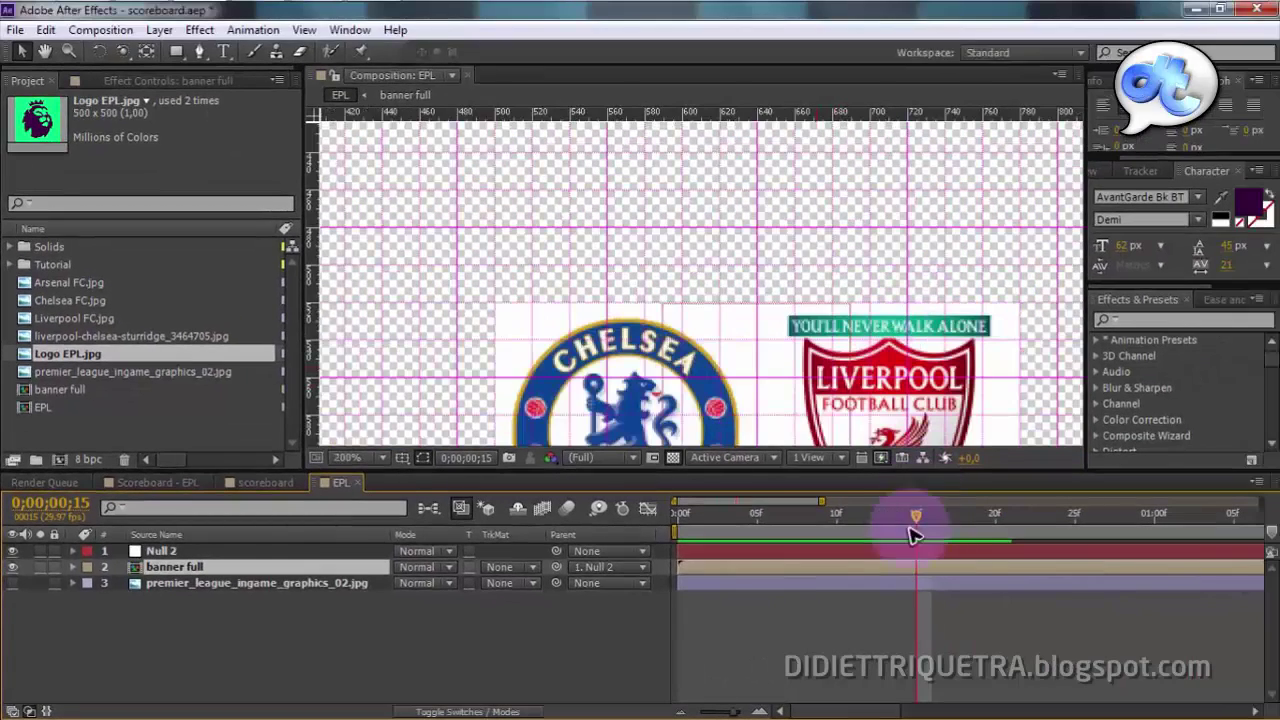
pyautogui.click(203, 551)
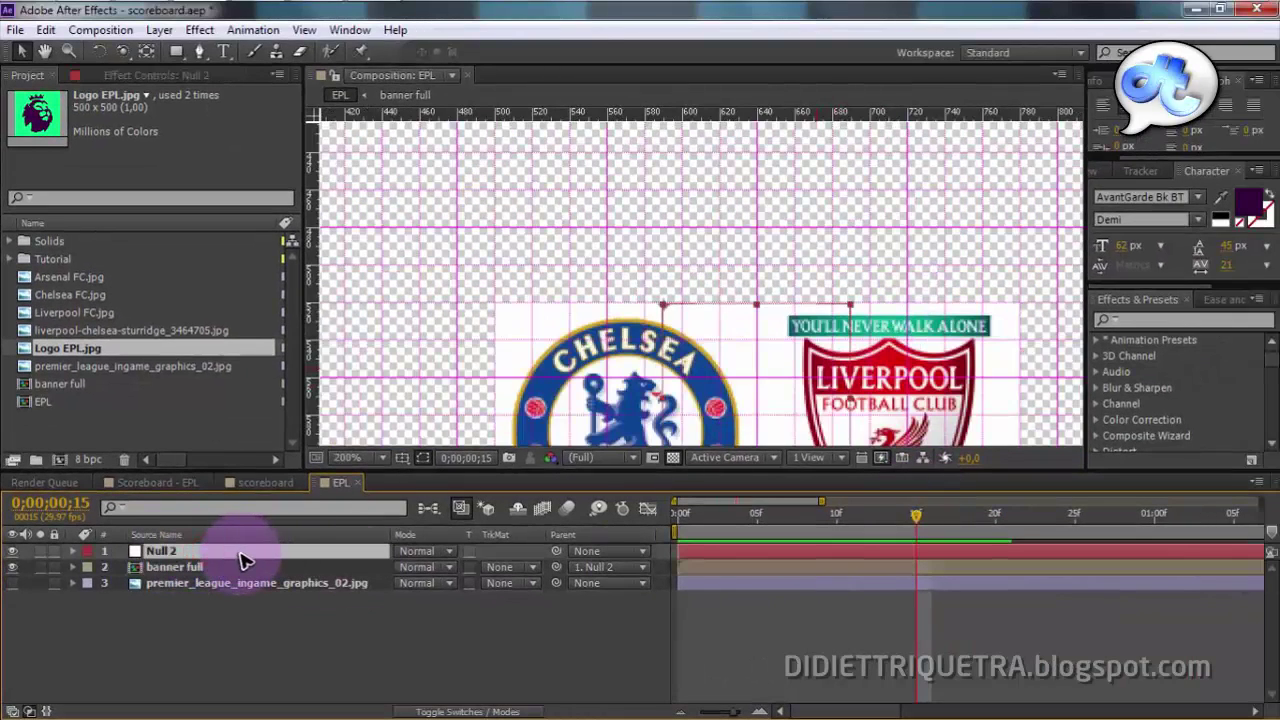
# Keyframe the null's Position at 0;00;00;15, and set its Y position to 727 at 0;00;00;00 so the banner starts below the frame.
pyautogui.press('p')
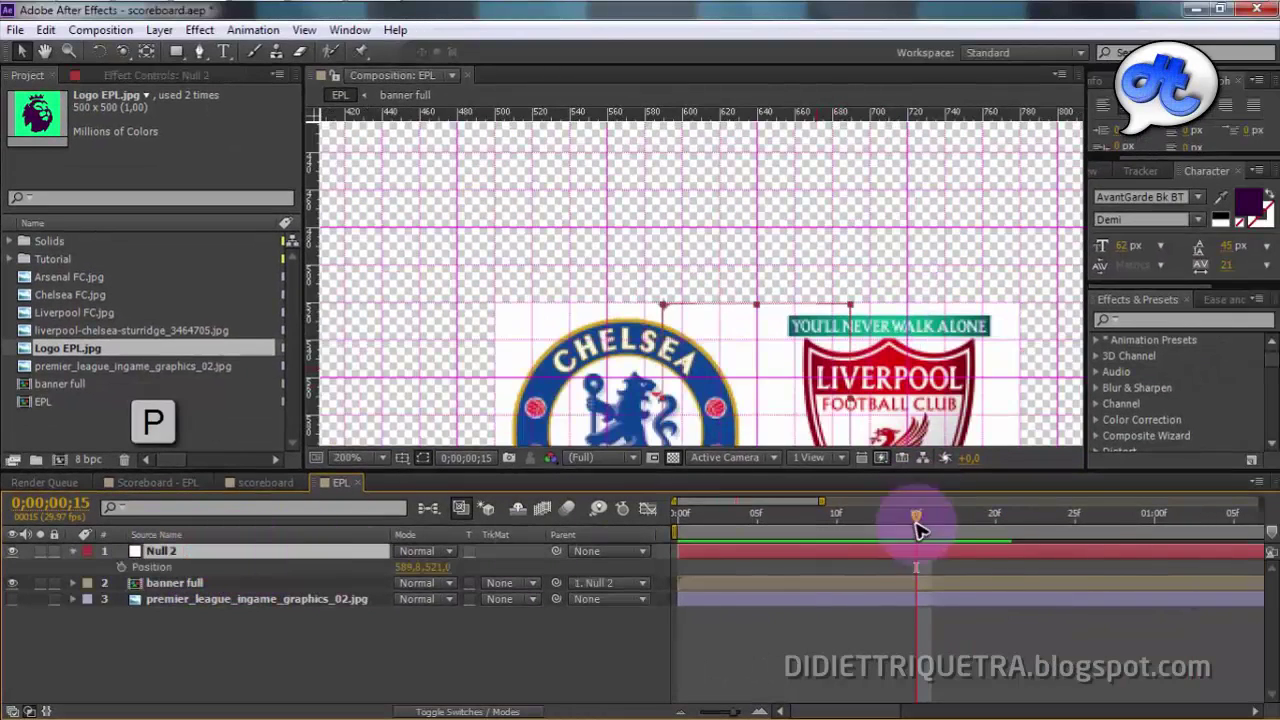
pyautogui.click(122, 567)
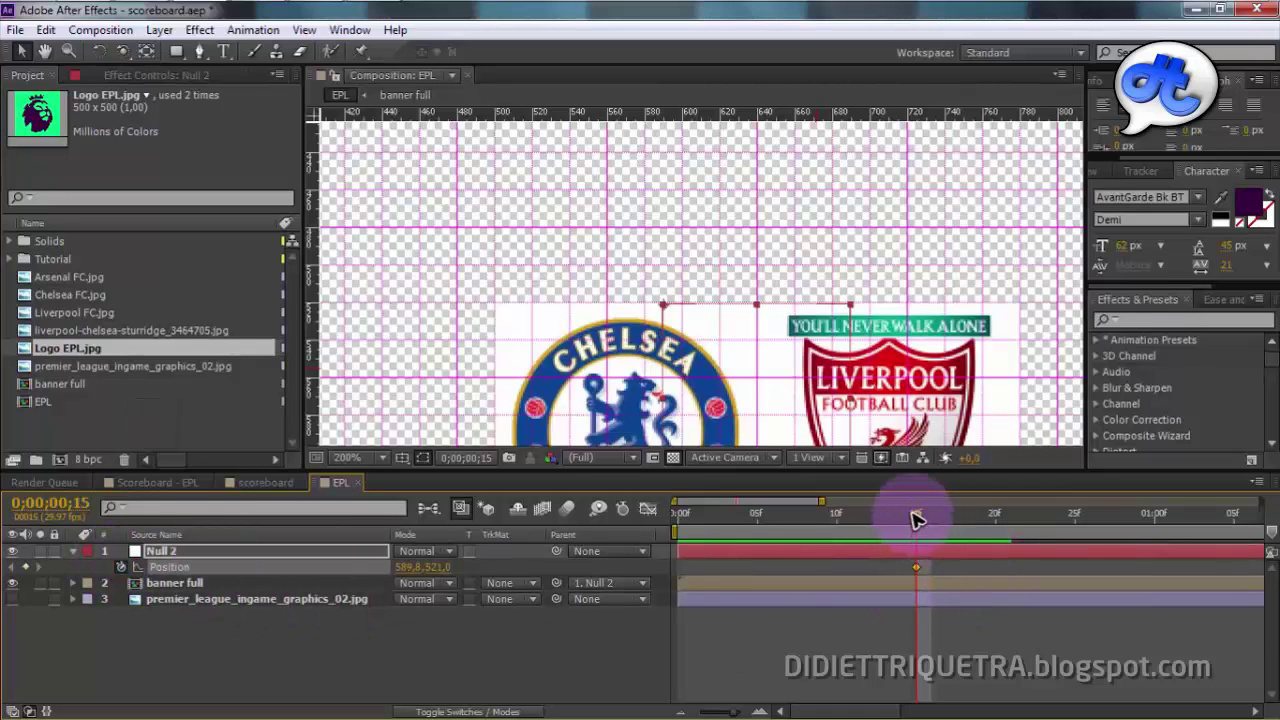
pyautogui.moveTo(916, 518); pyautogui.dragTo(664, 545)
pyautogui.scroll(-1, 759, 332)
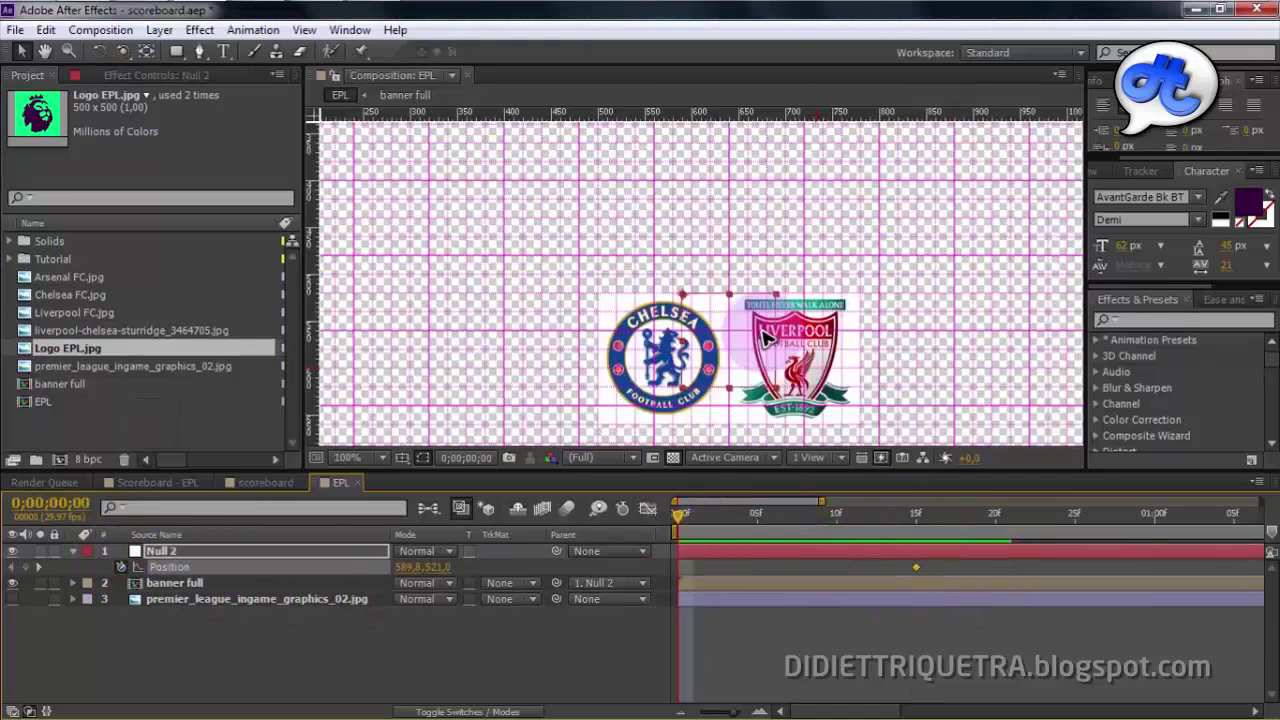
pyautogui.press('space')
pyautogui.moveTo(835, 342); pyautogui.dragTo(825, 231)
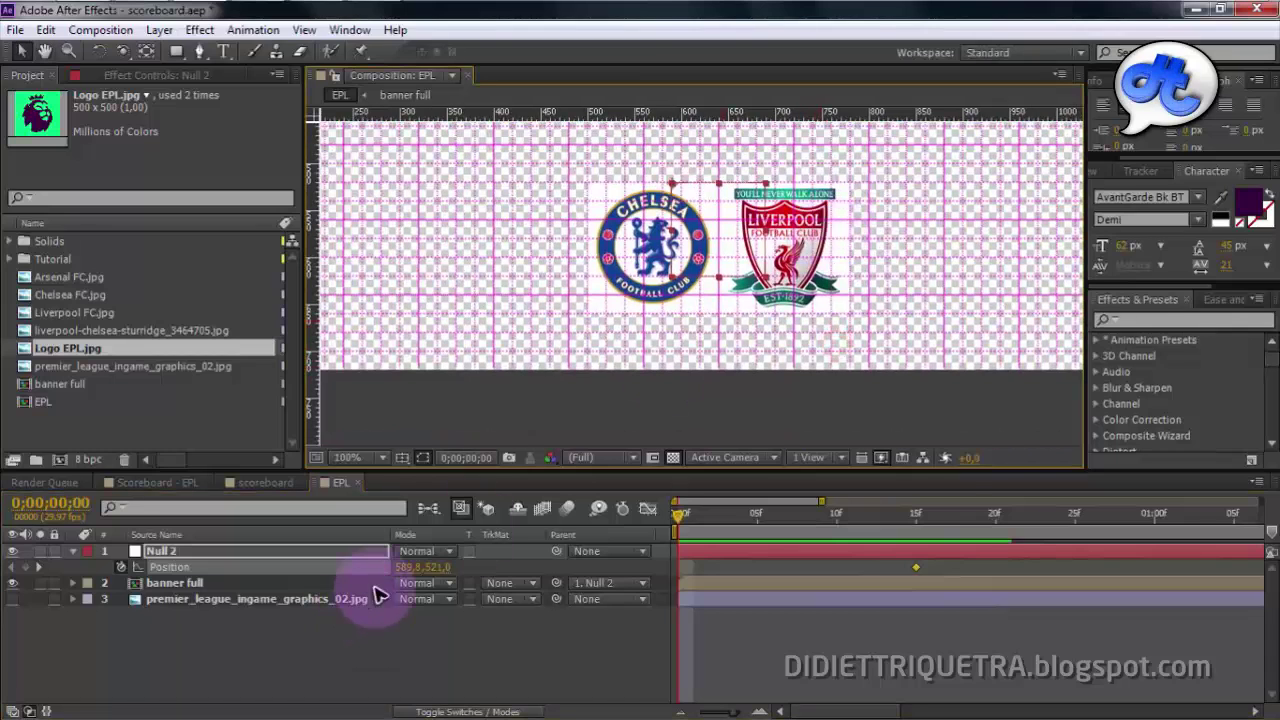
pyautogui.moveTo(398, 572); pyautogui.dragTo(620, 568)
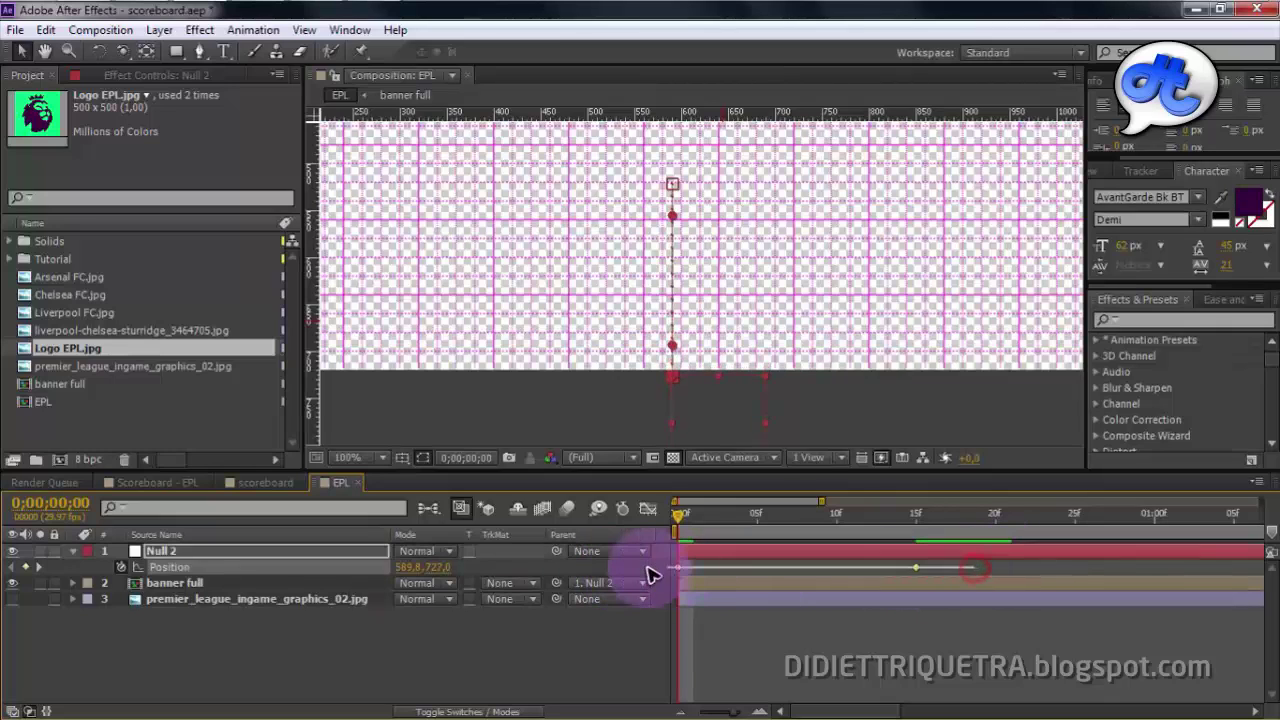
# Apply Easy Ease to both Position keyframes of Null 2.
pyautogui.click(631, 390)
pyautogui.click(955, 620)
pyautogui.moveTo(957, 570); pyautogui.dragTo(797, 582)
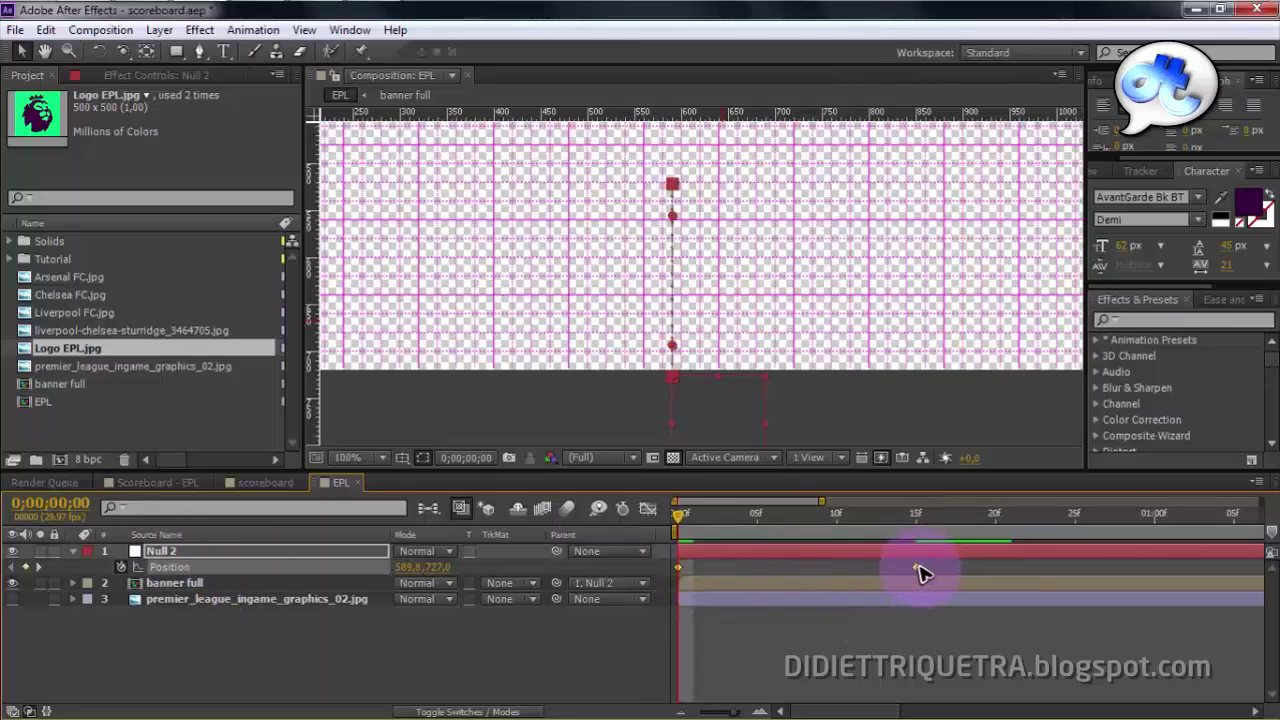
pyautogui.rightClick(921, 572)
pyautogui.moveTo(960, 554)
pyautogui.click(690, 440)
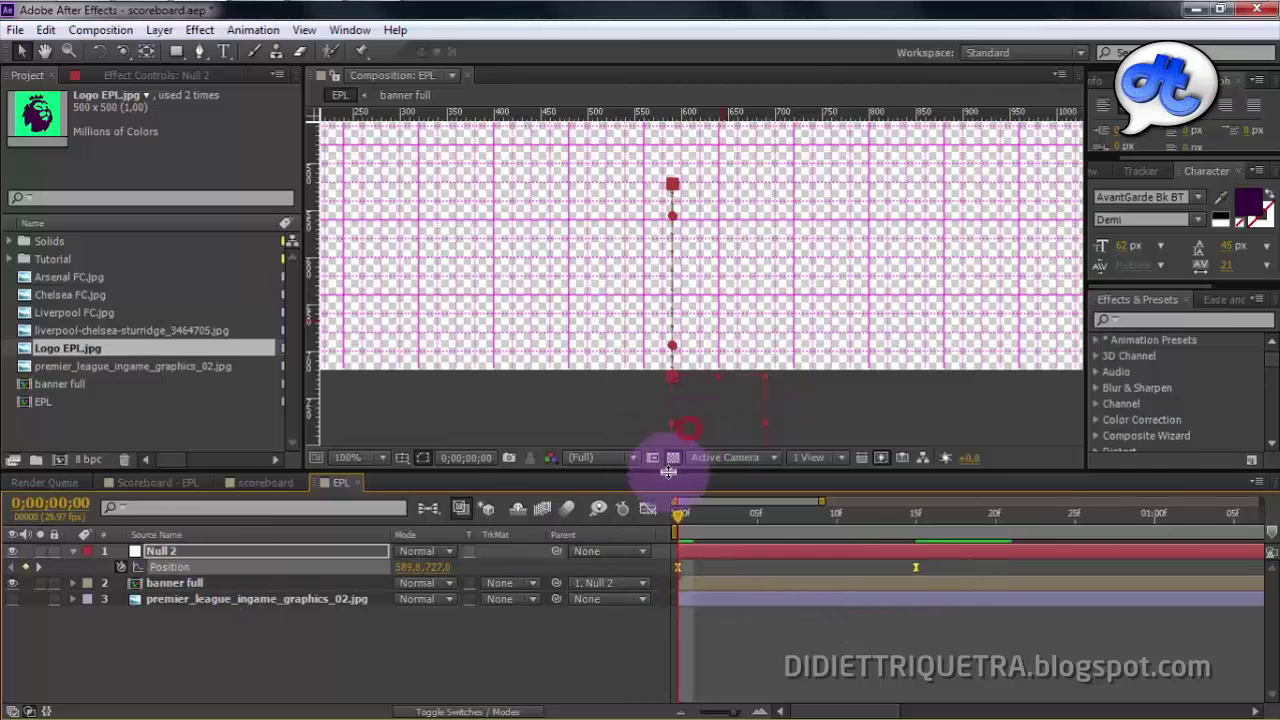
# In the speed graph, extend the incoming influence of the null's 0;00;00;15 Position keyframe to 100% for a fast start and slow landing.
pyautogui.click(647, 510)
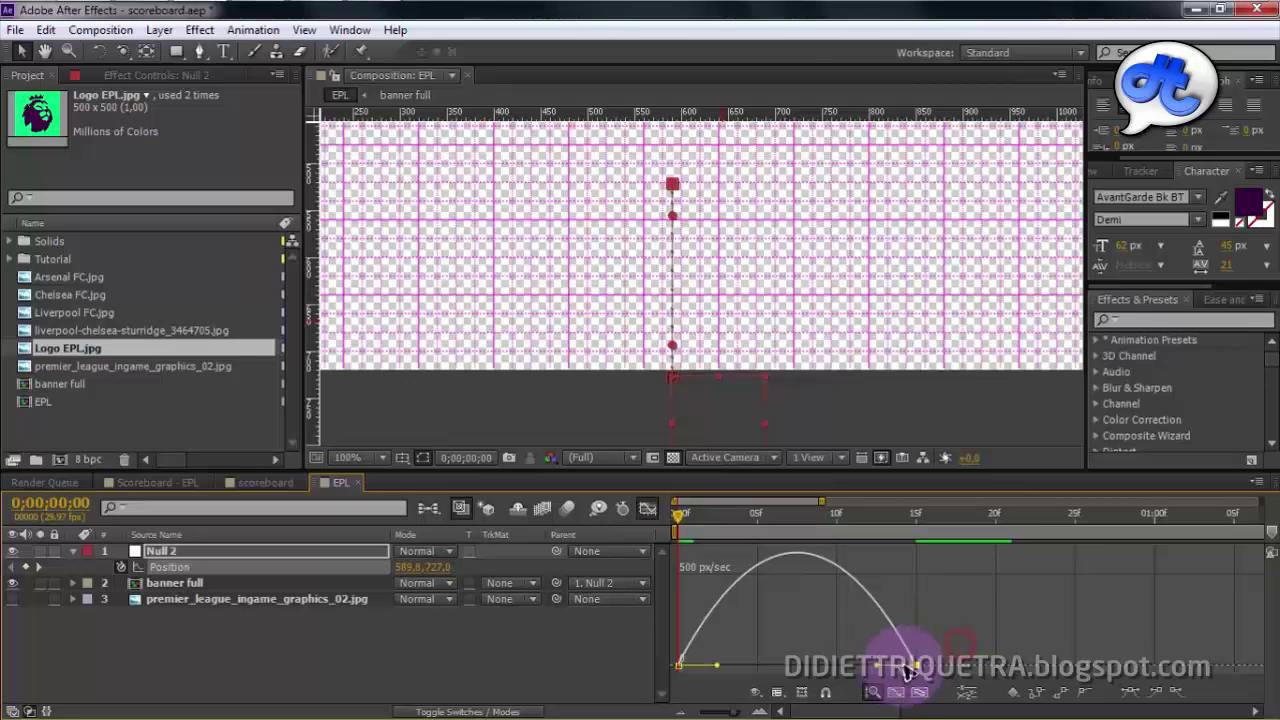
pyautogui.moveTo(876, 662); pyautogui.dragTo(734, 677)
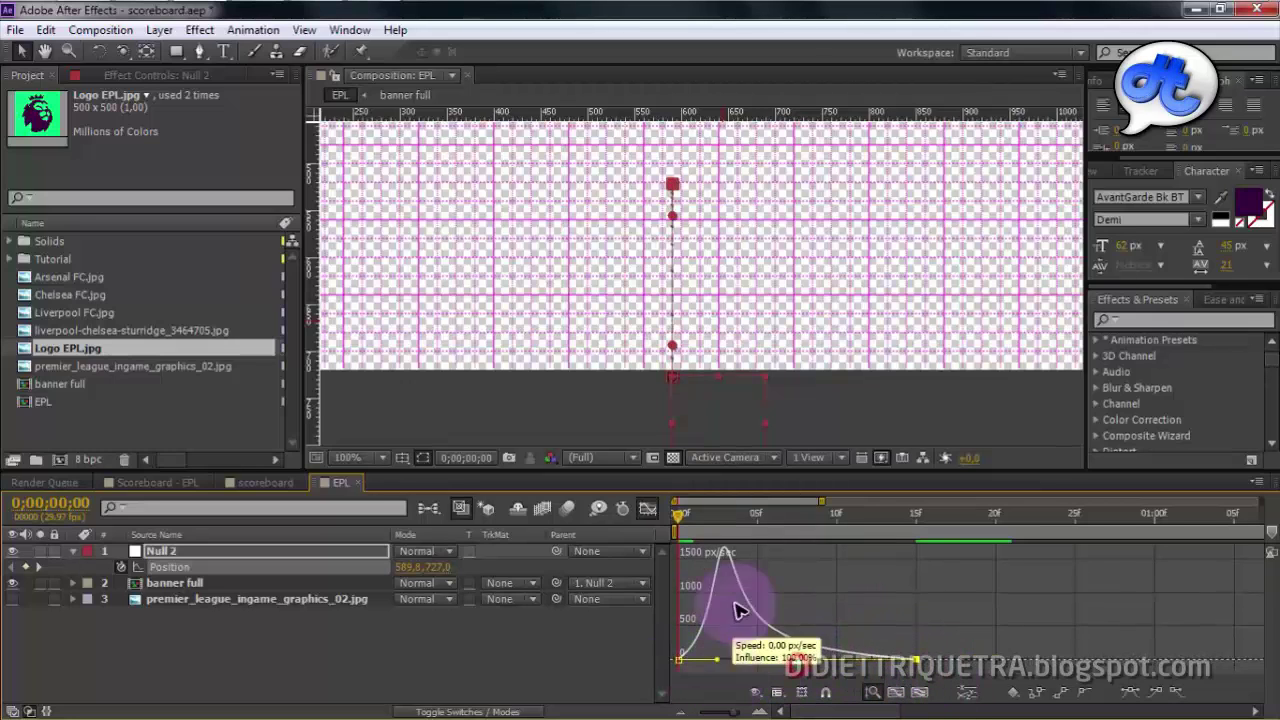
pyautogui.click(647, 510)
# Preview the banner's slide-in from the start of the EPL composition with the full frame in view.
pyautogui.press('space')
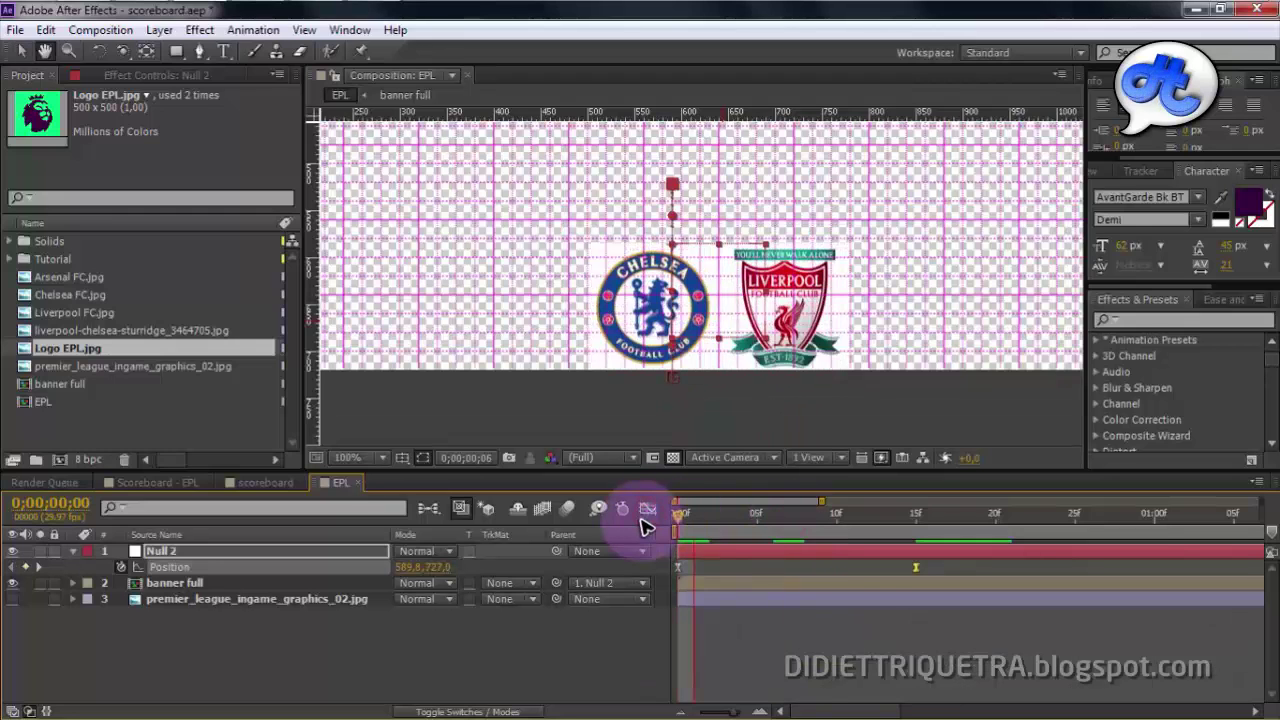
pyautogui.press('space')
pyautogui.scroll(-1, 777, 271)
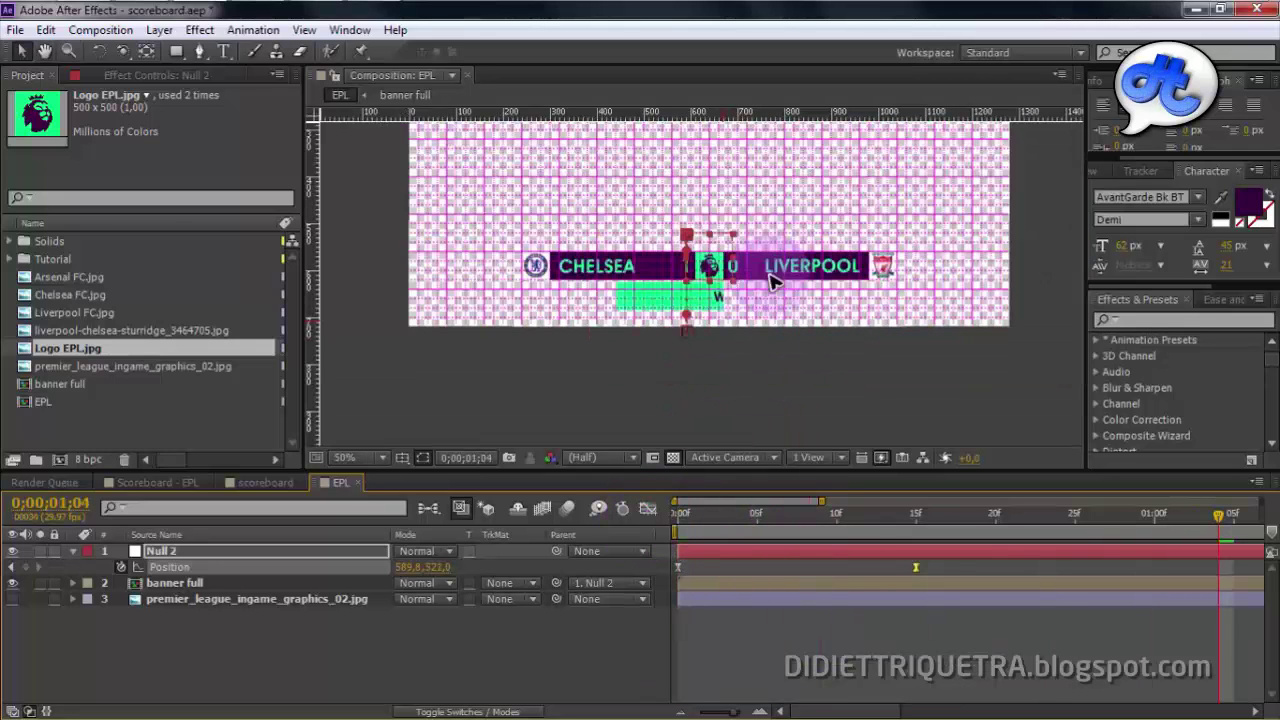
pyautogui.moveTo(866, 515); pyautogui.dragTo(677, 466)
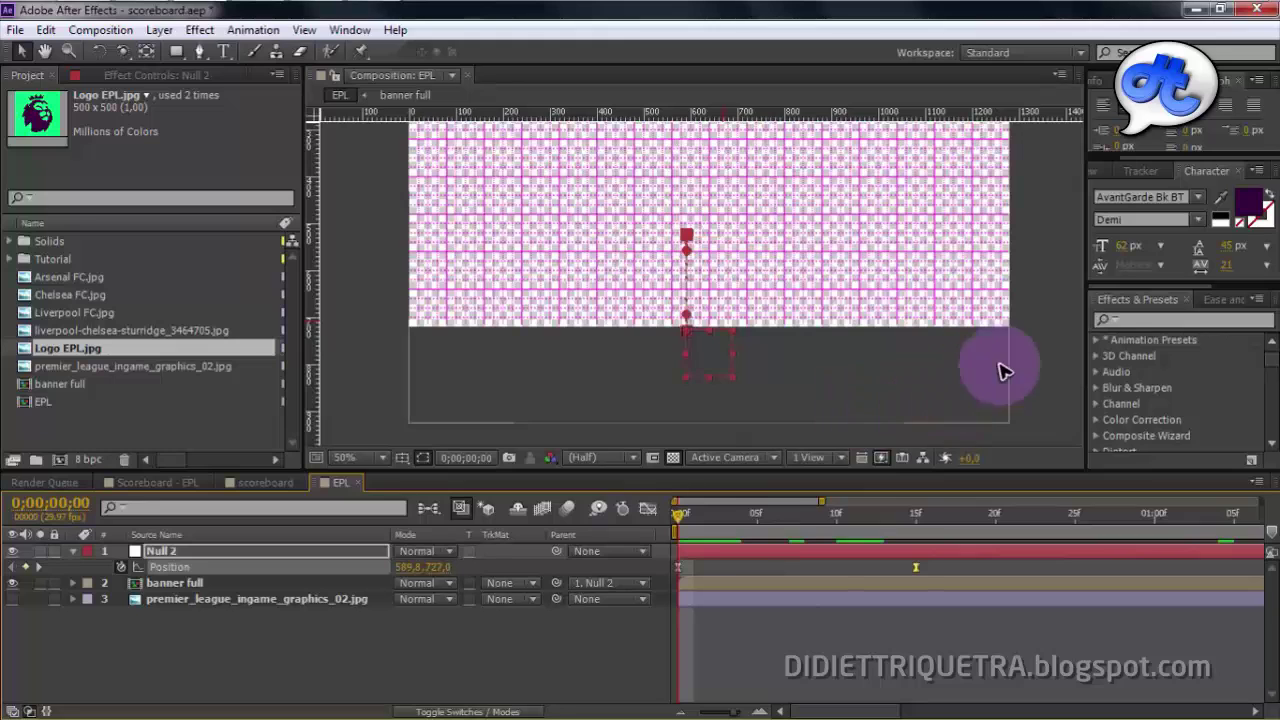
pyautogui.click(1043, 363)
pyautogui.moveTo(843, 520); pyautogui.dragTo(691, 520)
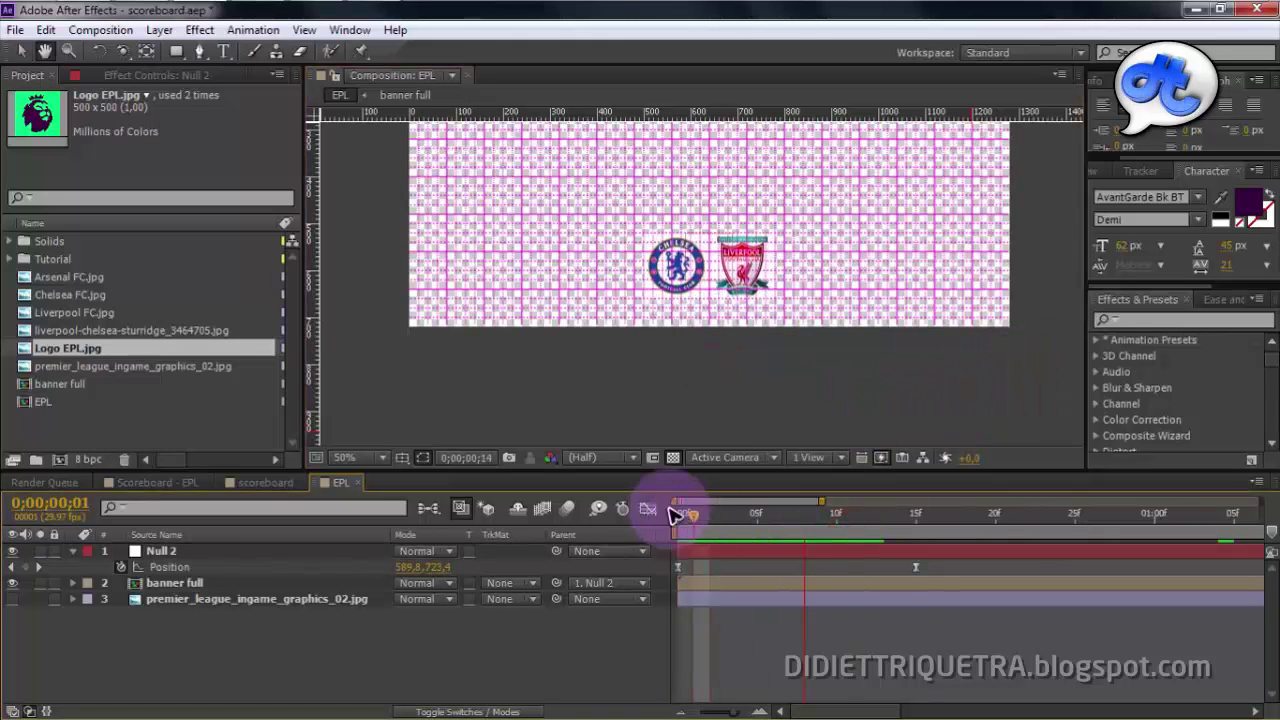
pyautogui.press('space')
# Switch off the transparency grid and set the EPL composition's background colour to pale yellow D5E297.
pyautogui.click(673, 458)
pyautogui.rightClick(616, 659)
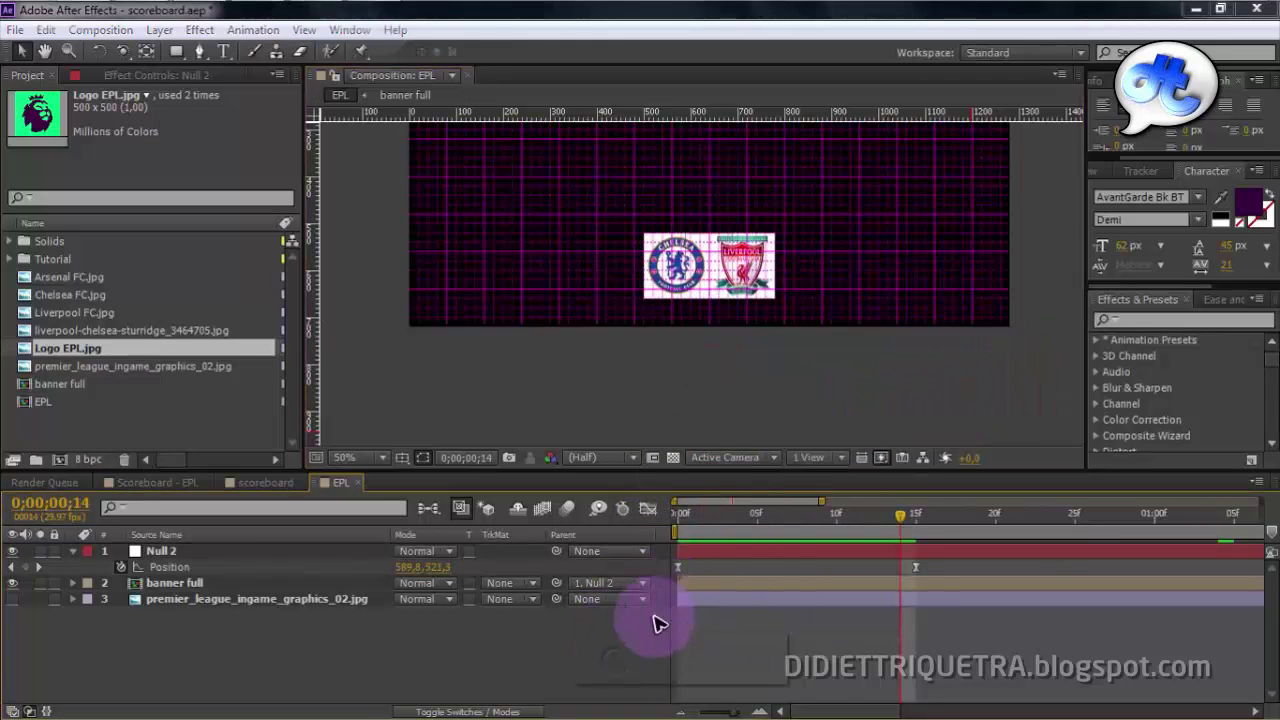
pyautogui.rightClick(636, 643)
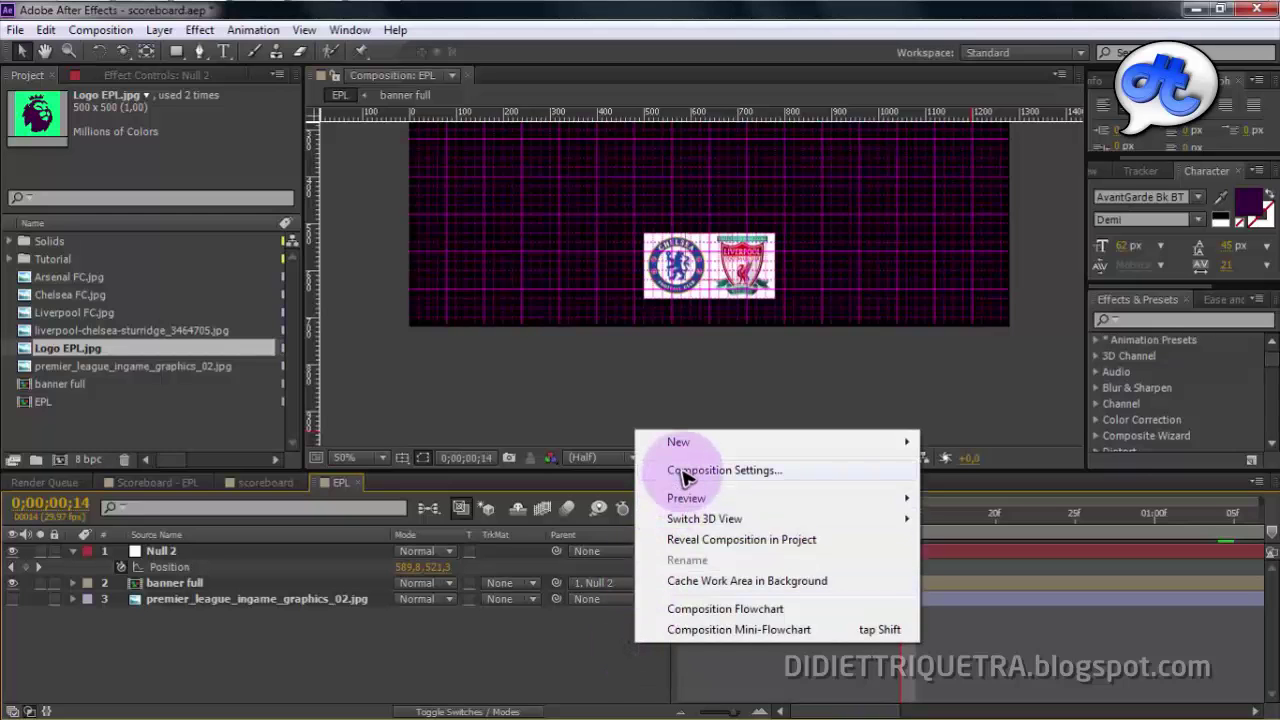
pyautogui.click(686, 472)
pyautogui.click(547, 527)
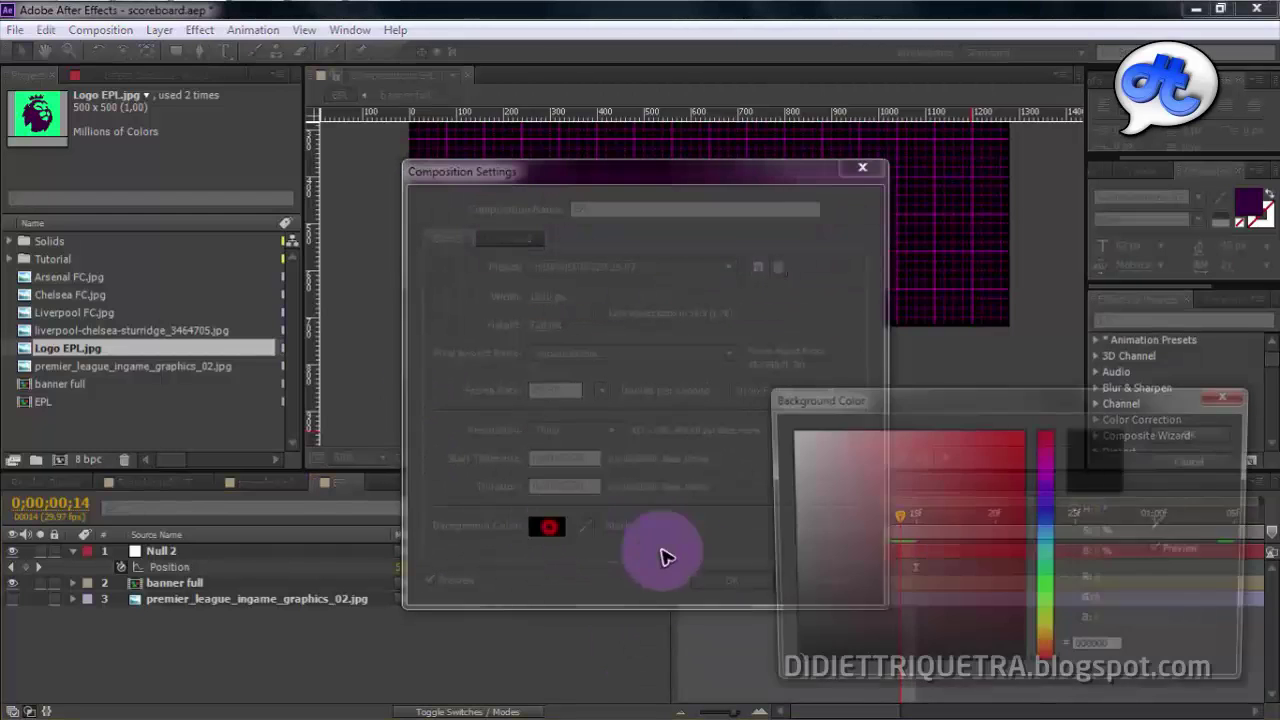
pyautogui.click(786, 523)
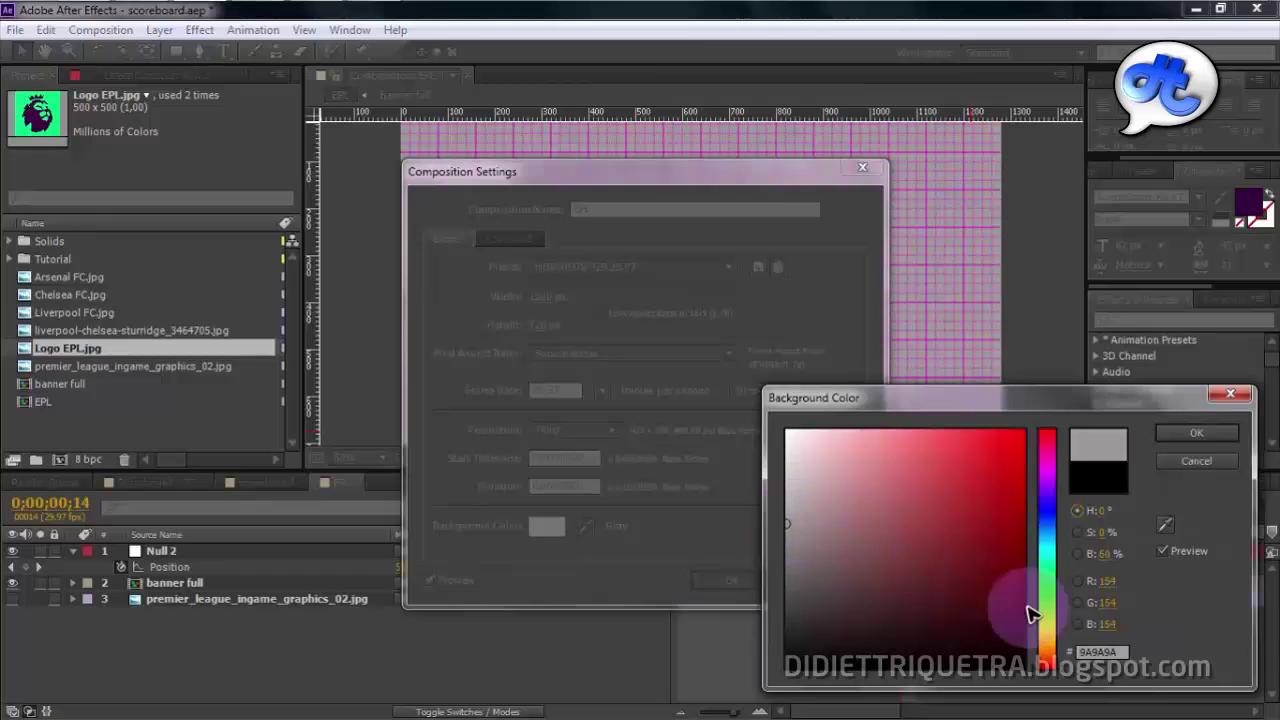
pyautogui.click(1048, 577)
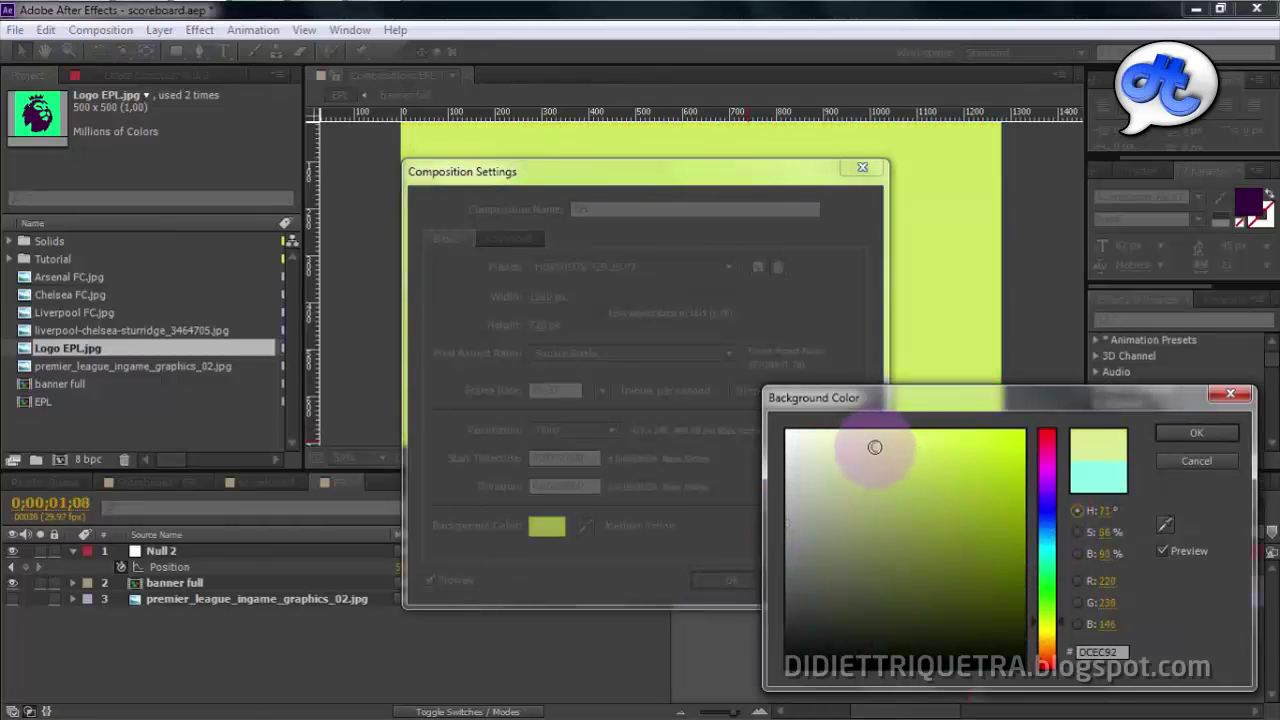
pyautogui.moveTo(874, 446); pyautogui.dragTo(863, 457)
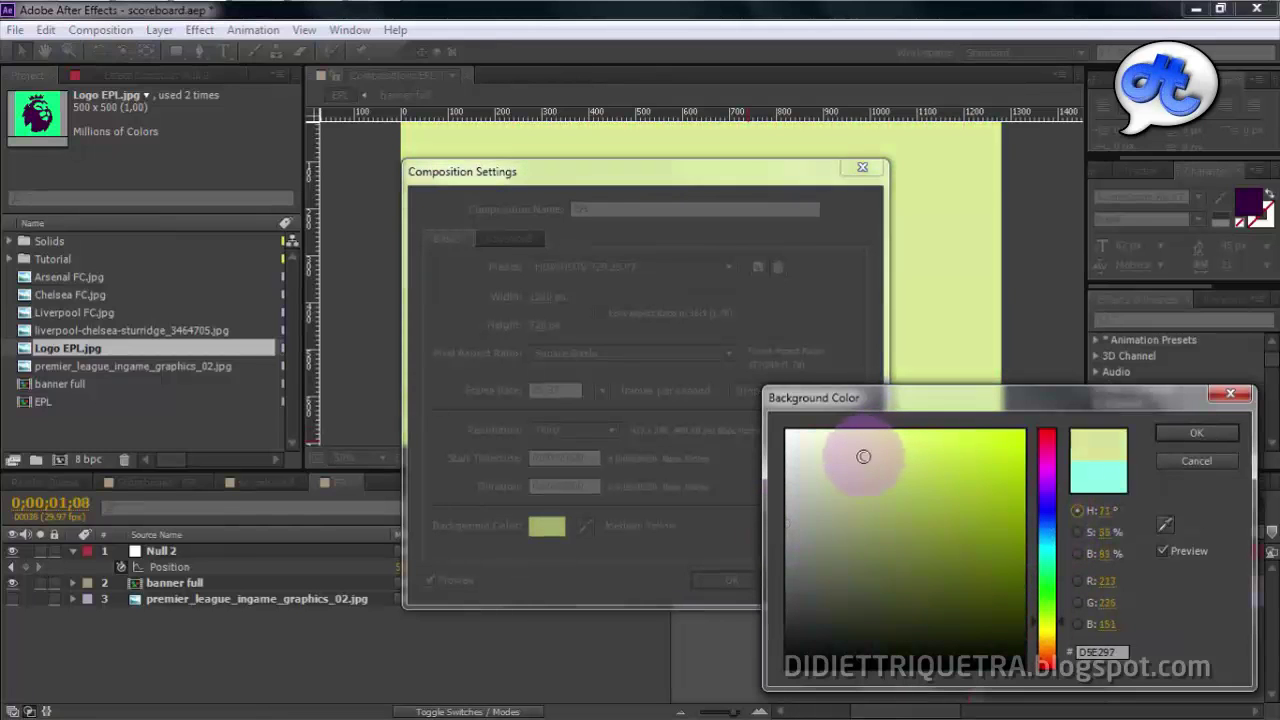
pyautogui.click(1188, 436)
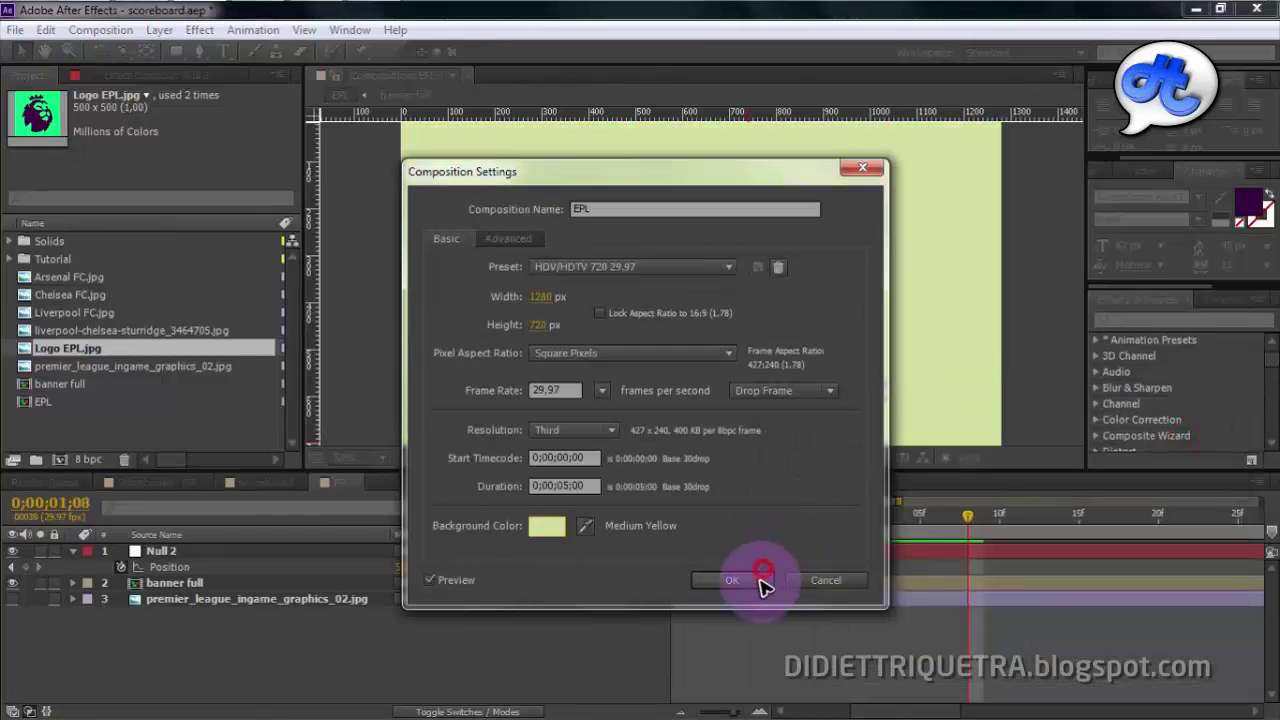
pyautogui.click(758, 580)
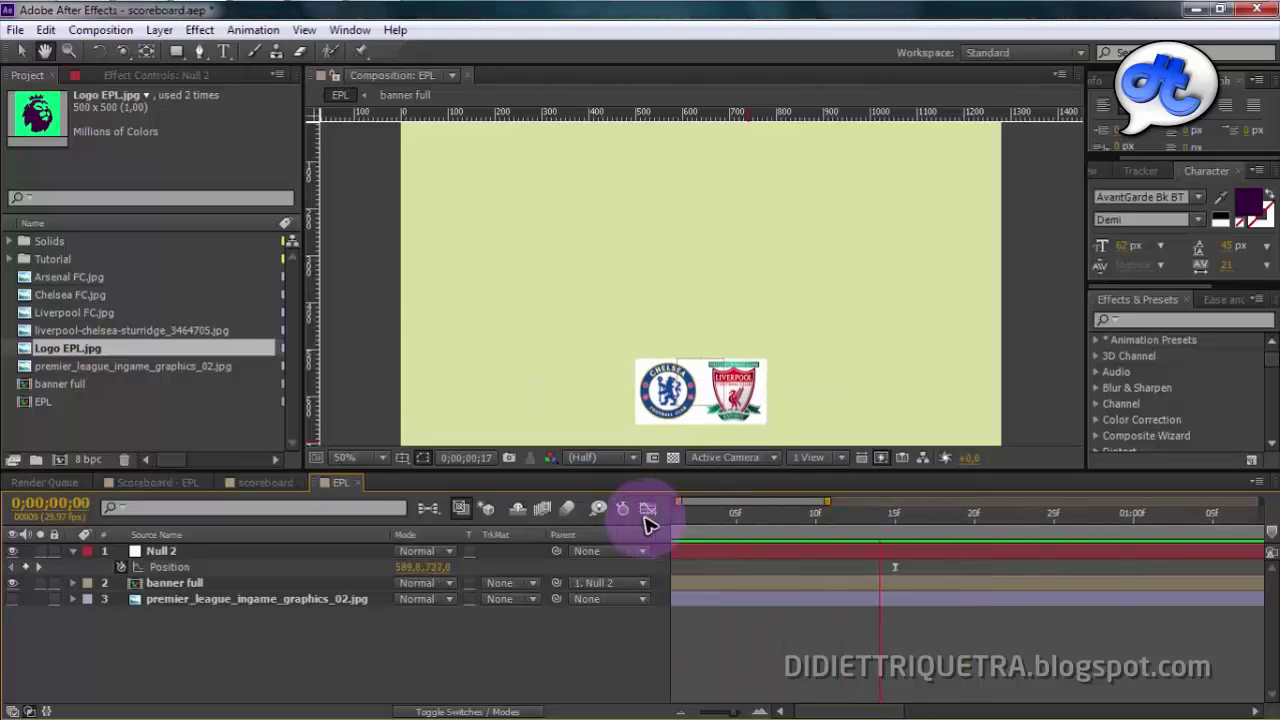
# Stop the preview and add a Position keyframe for the null at 0;00;04;10 holding its on-screen position.
pyautogui.press('space')
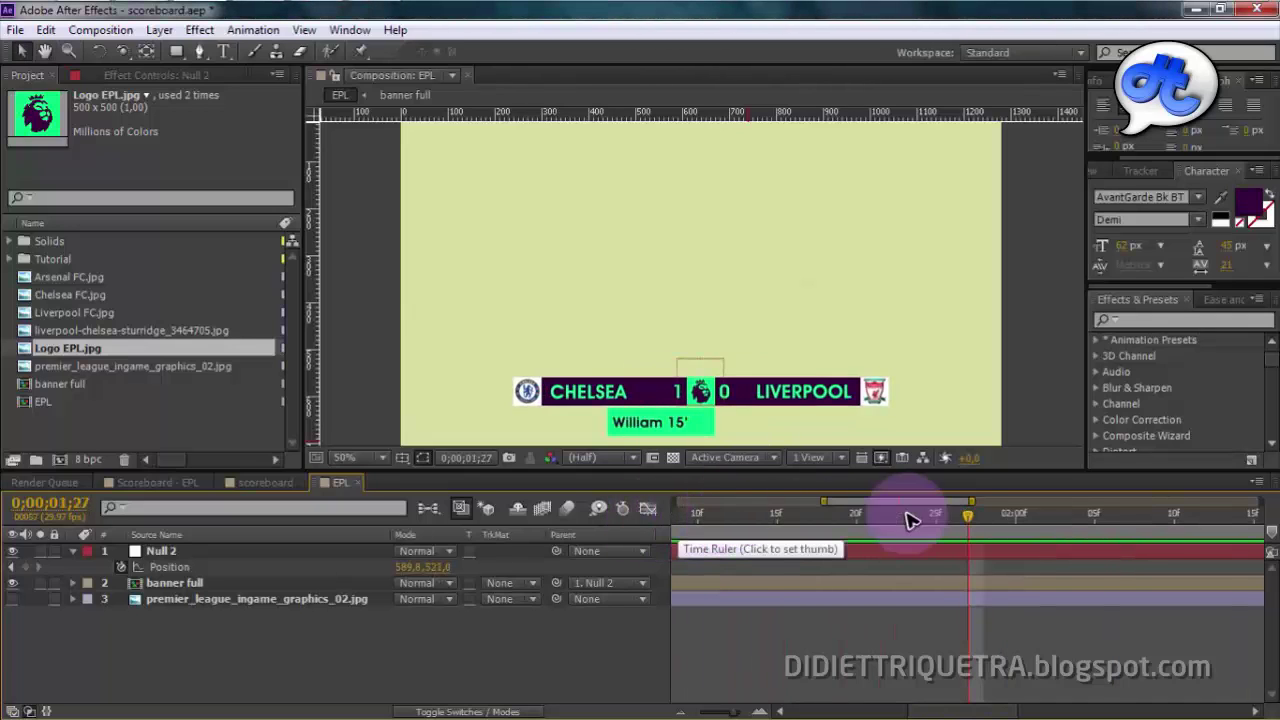
pyautogui.moveTo(823, 502); pyautogui.dragTo(598, 523)
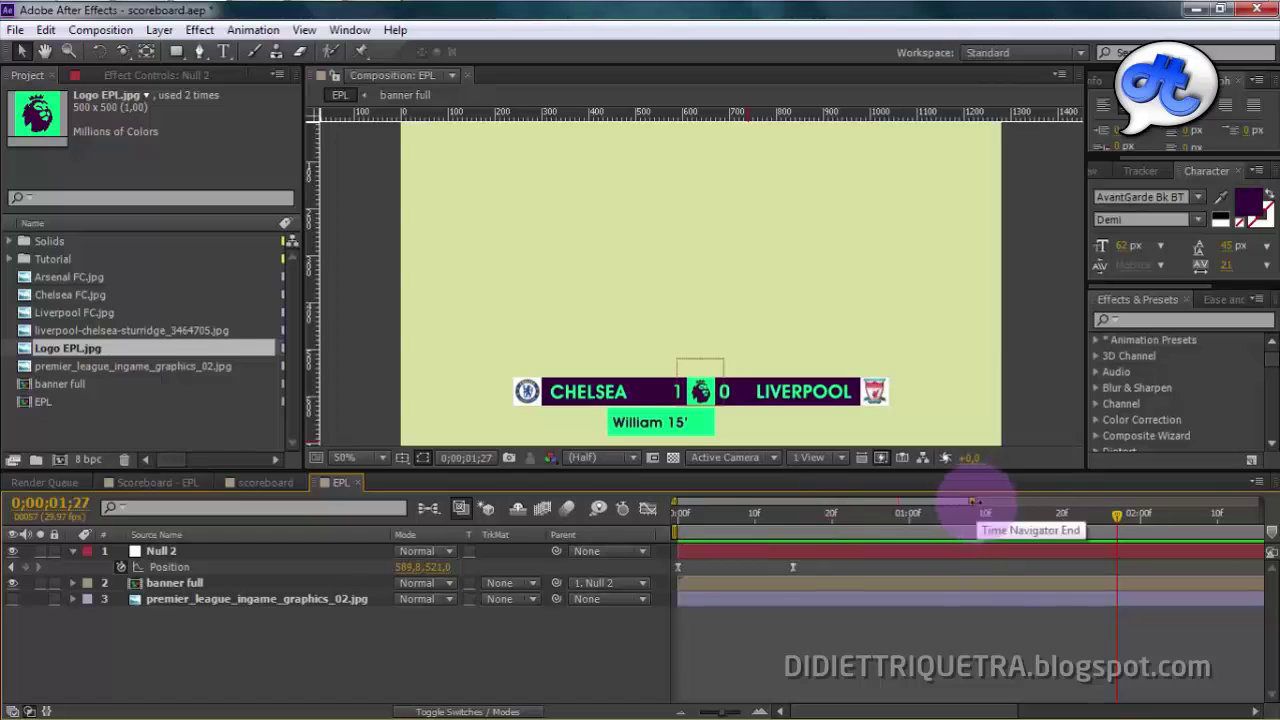
pyautogui.moveTo(975, 502); pyautogui.dragTo(1029, 506)
pyautogui.moveTo(951, 503); pyautogui.dragTo(1262, 504)
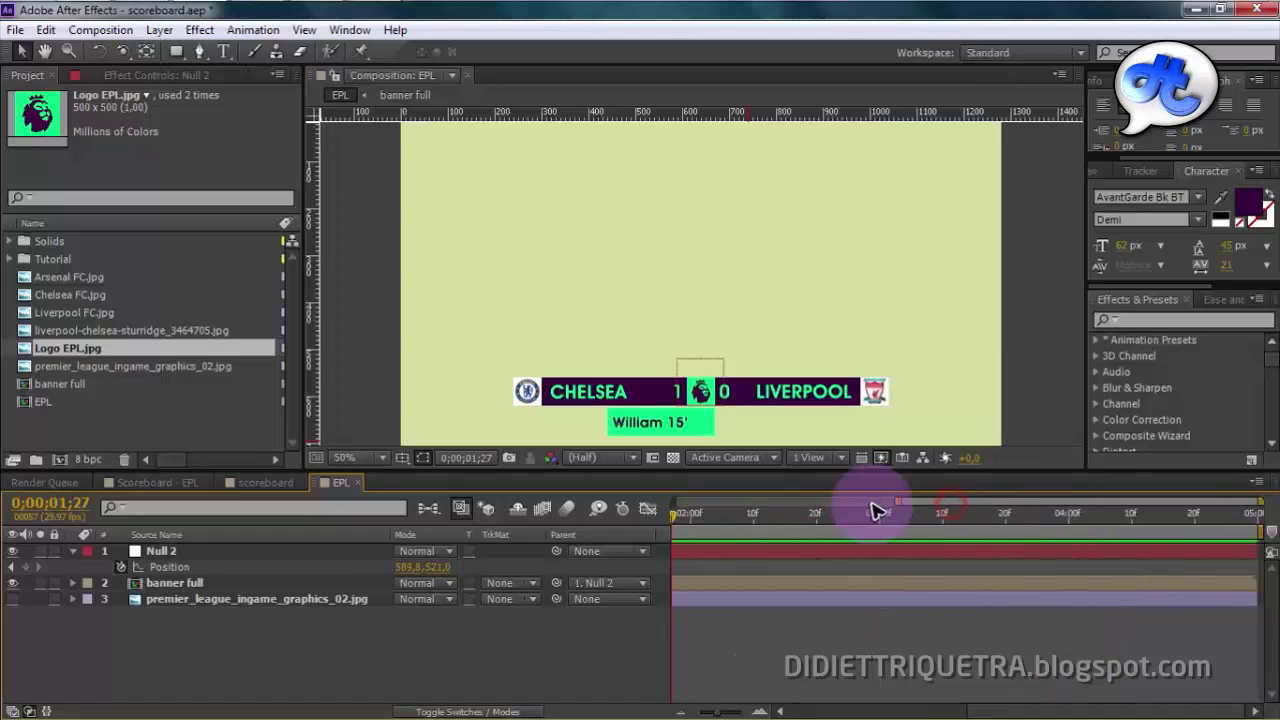
pyautogui.moveTo(897, 500); pyautogui.dragTo(630, 524)
pyautogui.moveTo(705, 503); pyautogui.dragTo(627, 516)
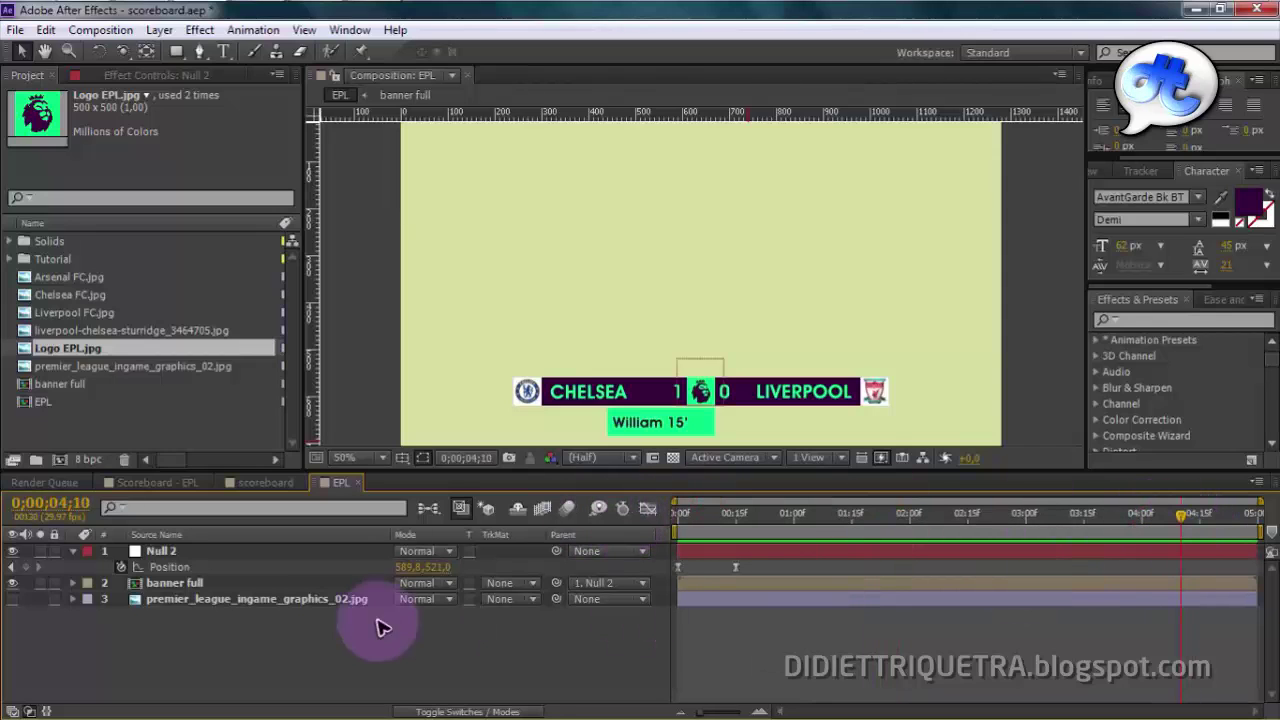
pyautogui.click(27, 567)
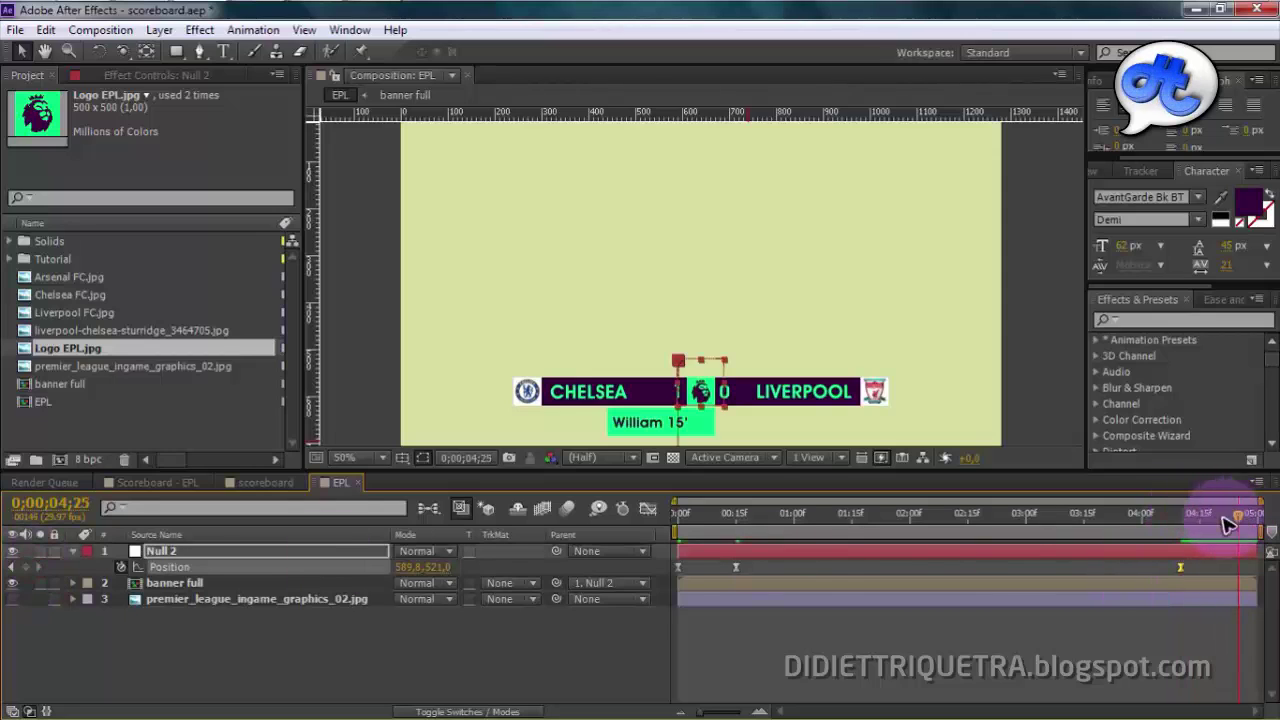
pyautogui.click(430, 574)
pyautogui.moveTo(402, 567); pyautogui.dragTo(410, 567)
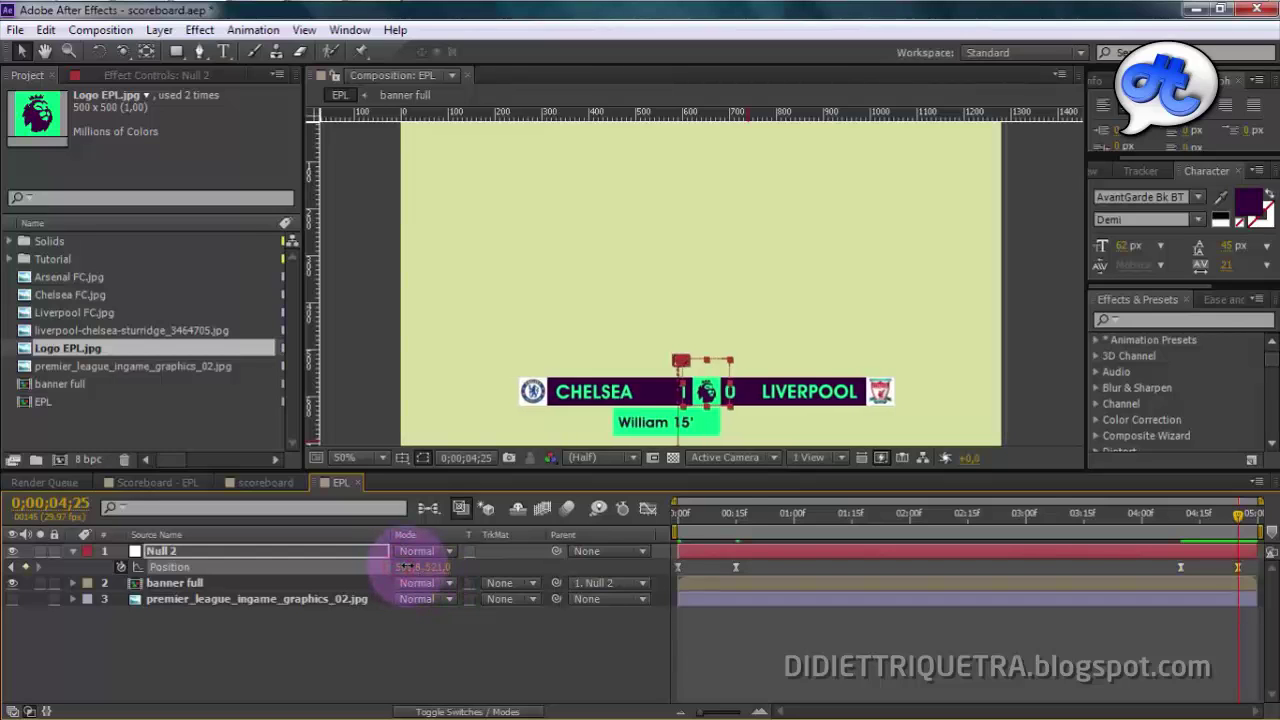
pyautogui.hotkey('ctrl', 'z')
# At 0;00;04;25, set the null's Y position to 689 so the banner slides out below the frame.
pyautogui.press('space')
pyautogui.moveTo(883, 357); pyautogui.dragTo(933, 103)
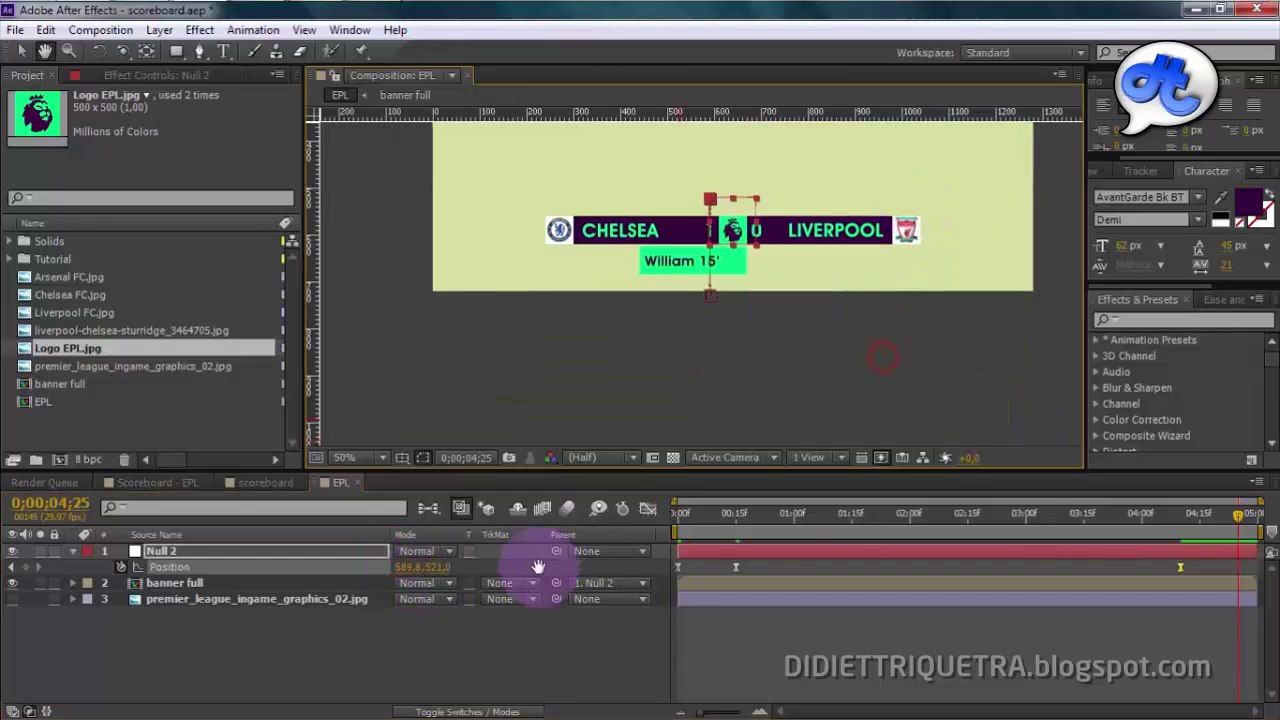
pyautogui.moveTo(432, 567); pyautogui.dragTo(594, 553)
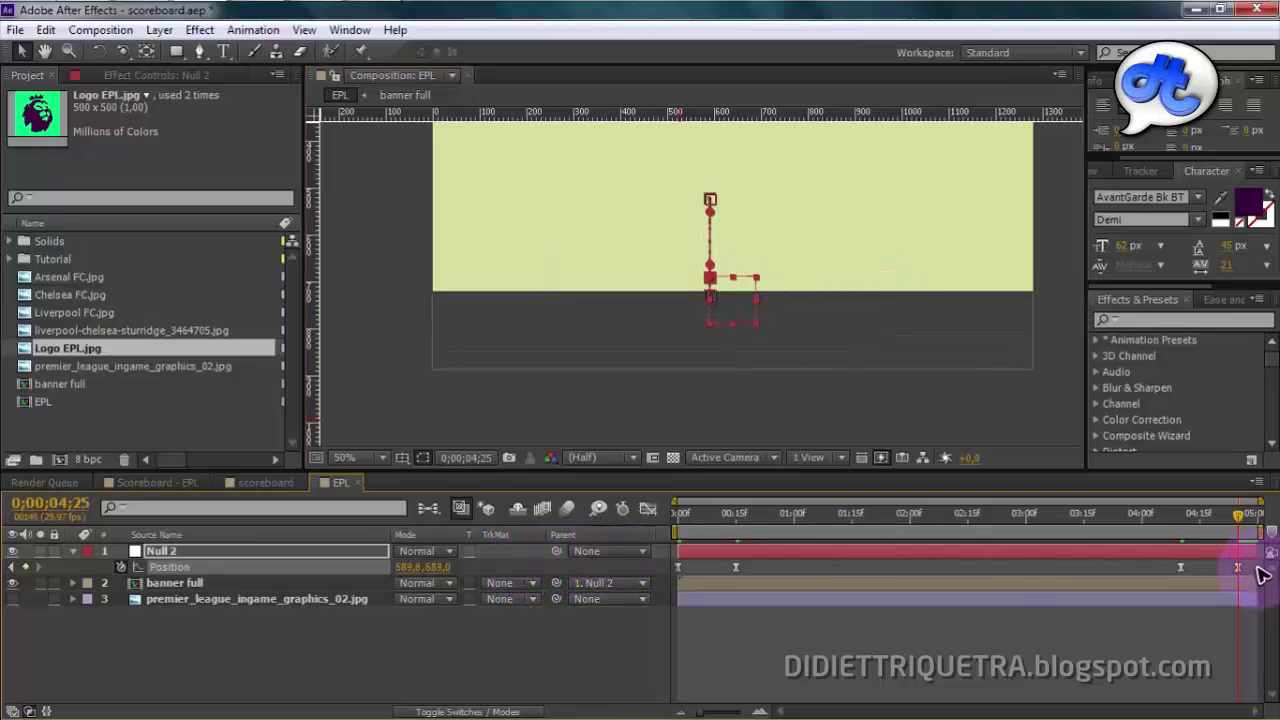
# Apply Easy Ease to the null's last two Position keyframes and extend the final keyframe's incoming influence to 100% in the speed graph.
pyautogui.moveTo(1257, 568); pyautogui.dragTo(1139, 565)
pyautogui.rightClick(1180, 570)
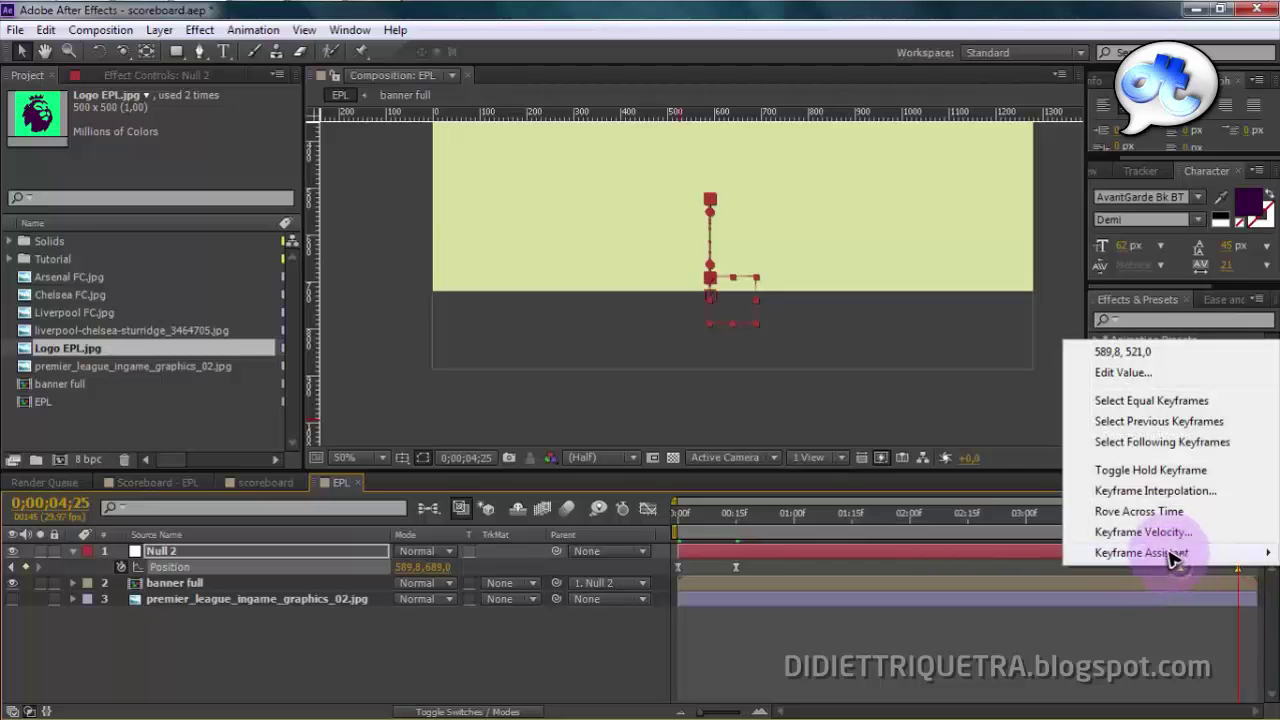
pyautogui.moveTo(1150, 552)
pyautogui.click(802, 430)
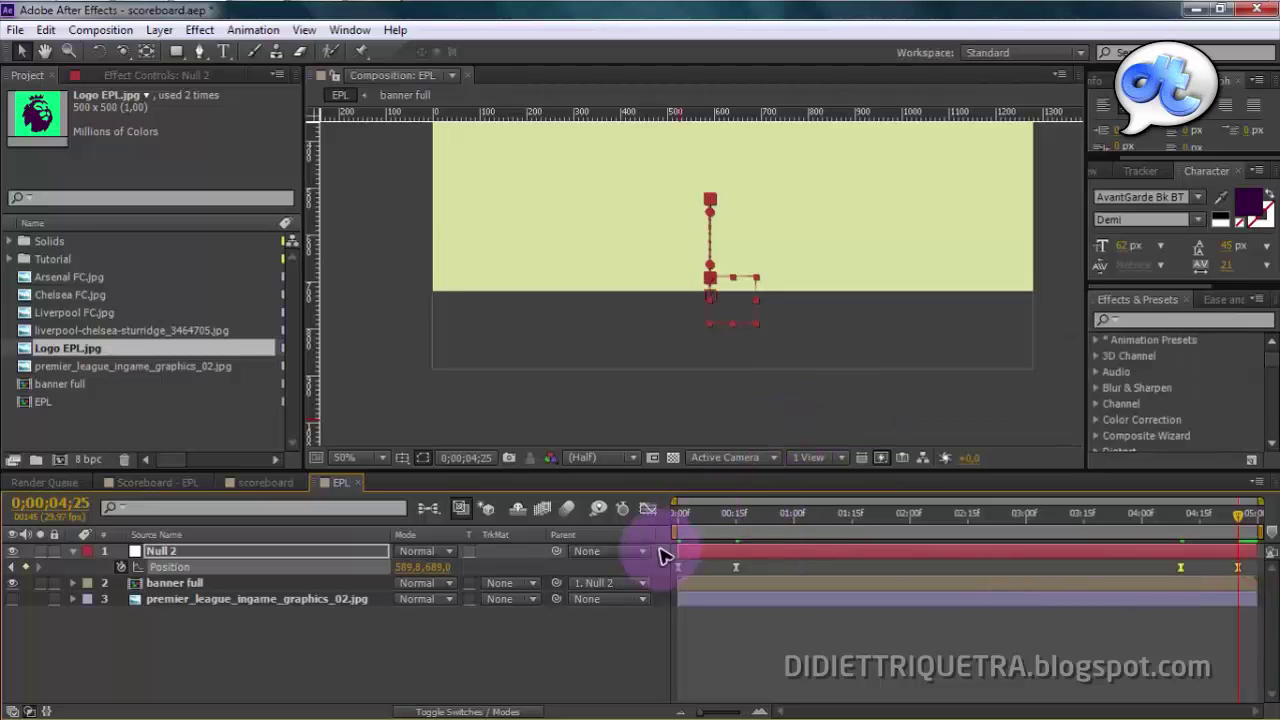
pyautogui.click(648, 509)
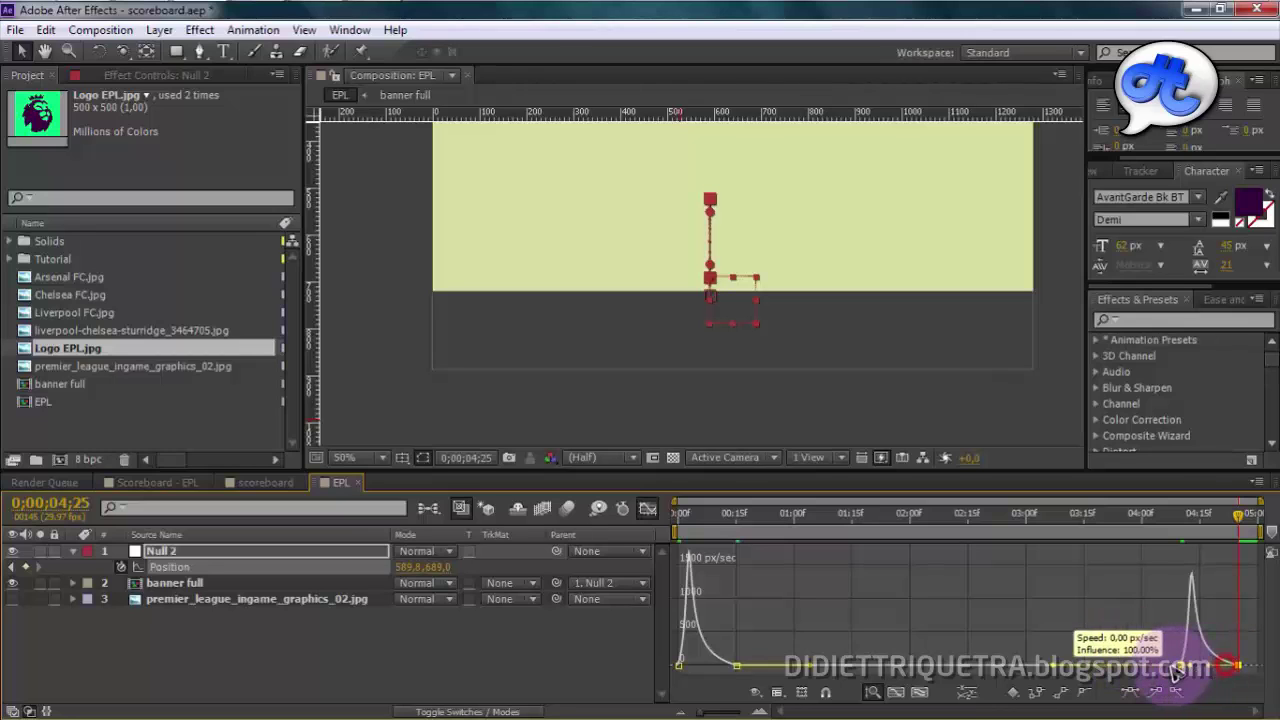
pyautogui.moveTo(1172, 668); pyautogui.dragTo(1169, 670)
# Close the speed graph and preview the complete banner animation from 0;00;00;00 with the whole frame in view.
pyautogui.click(1185, 517)
pyautogui.press('space')
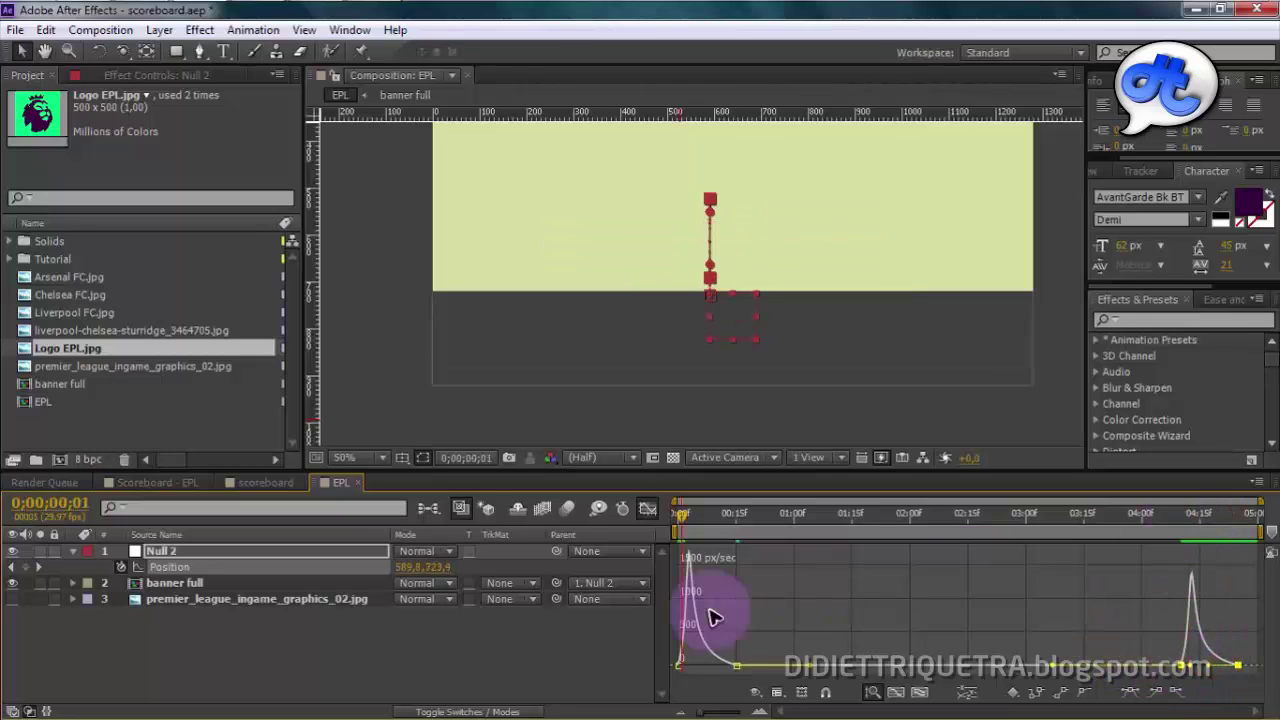
pyautogui.click(558, 640)
pyautogui.click(650, 511)
pyautogui.moveTo(748, 268); pyautogui.dragTo(736, 391)
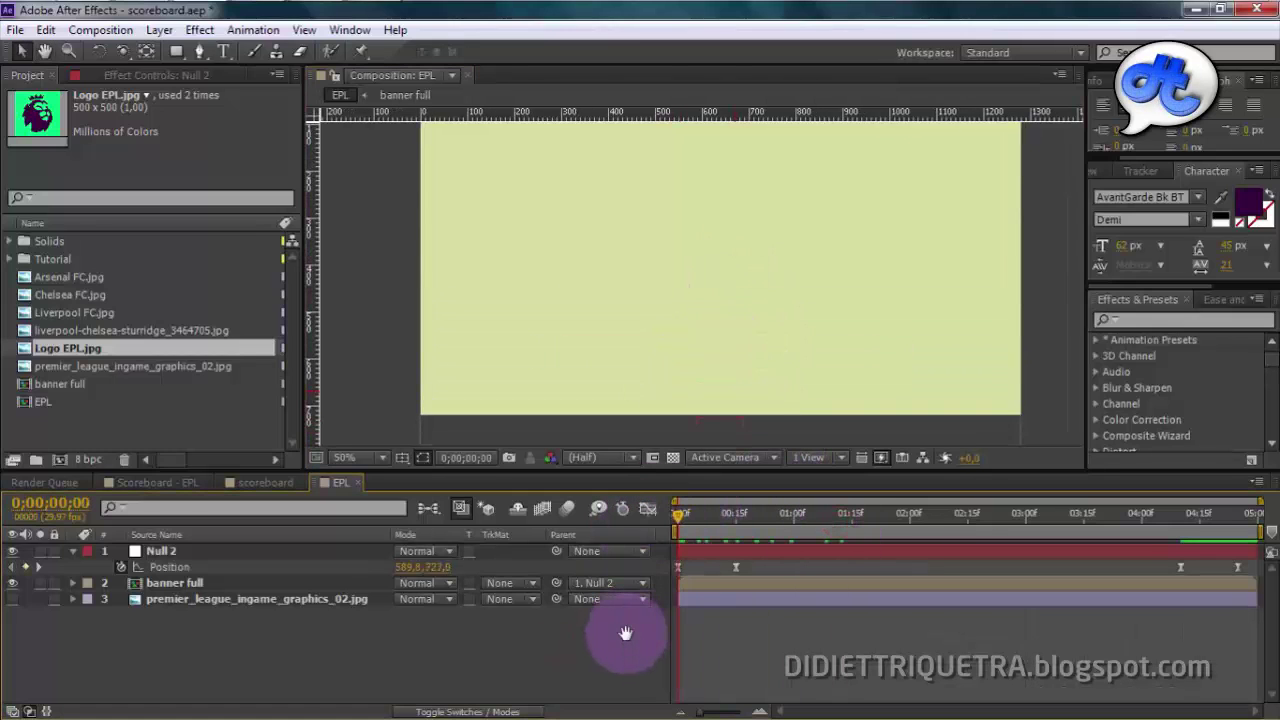
pyautogui.press('space')
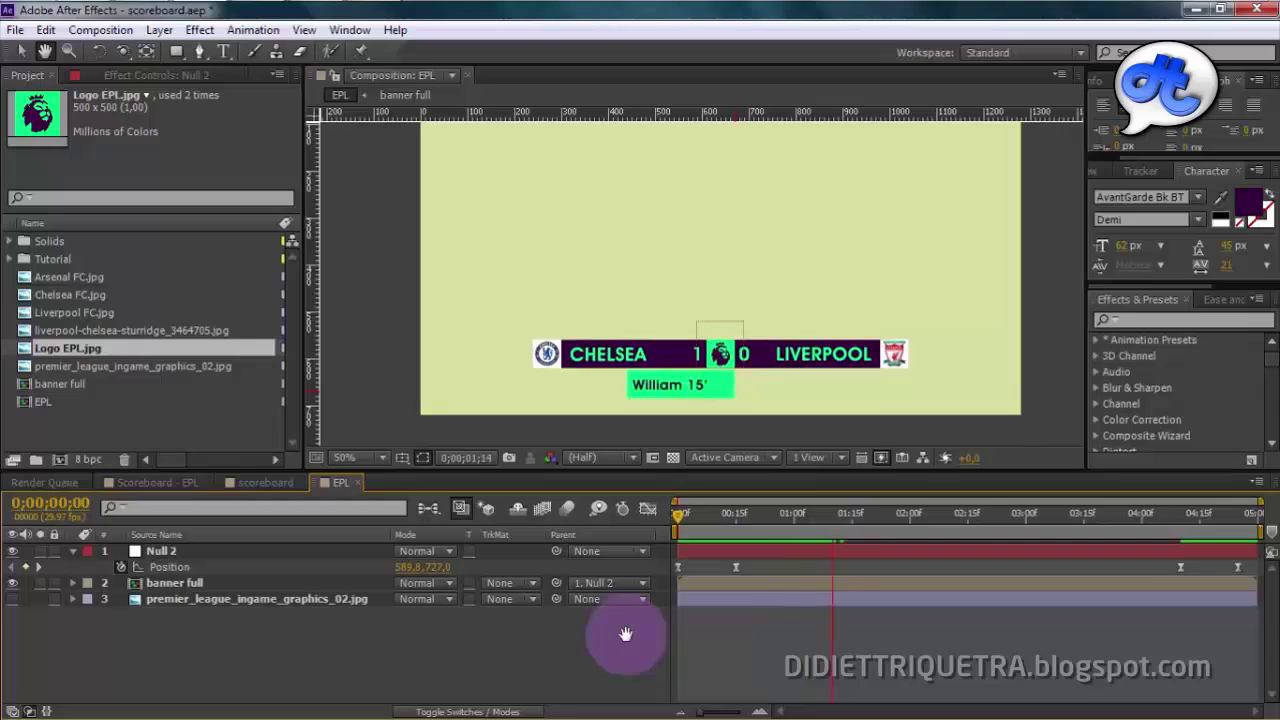
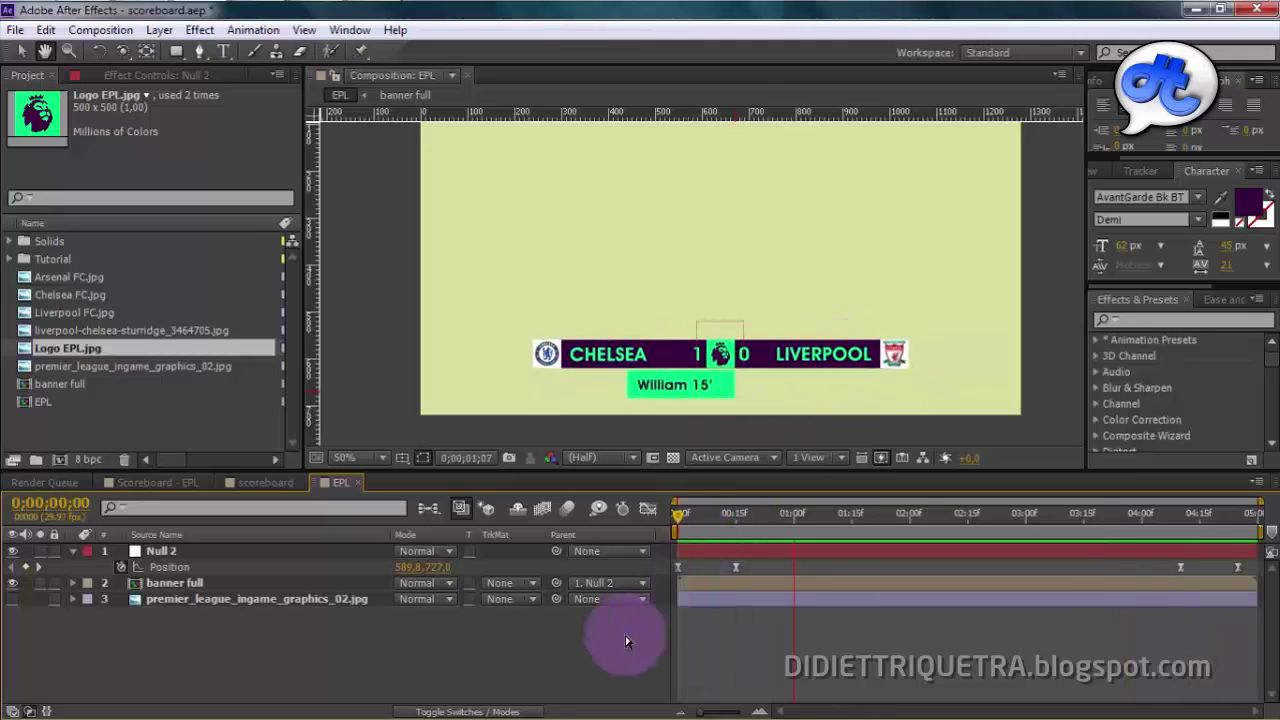
# Collapse the null layer's properties and open the banner full composition at the Liverpool end of the banner.
pyautogui.click(76, 550)
pyautogui.doubleClick(199, 570)
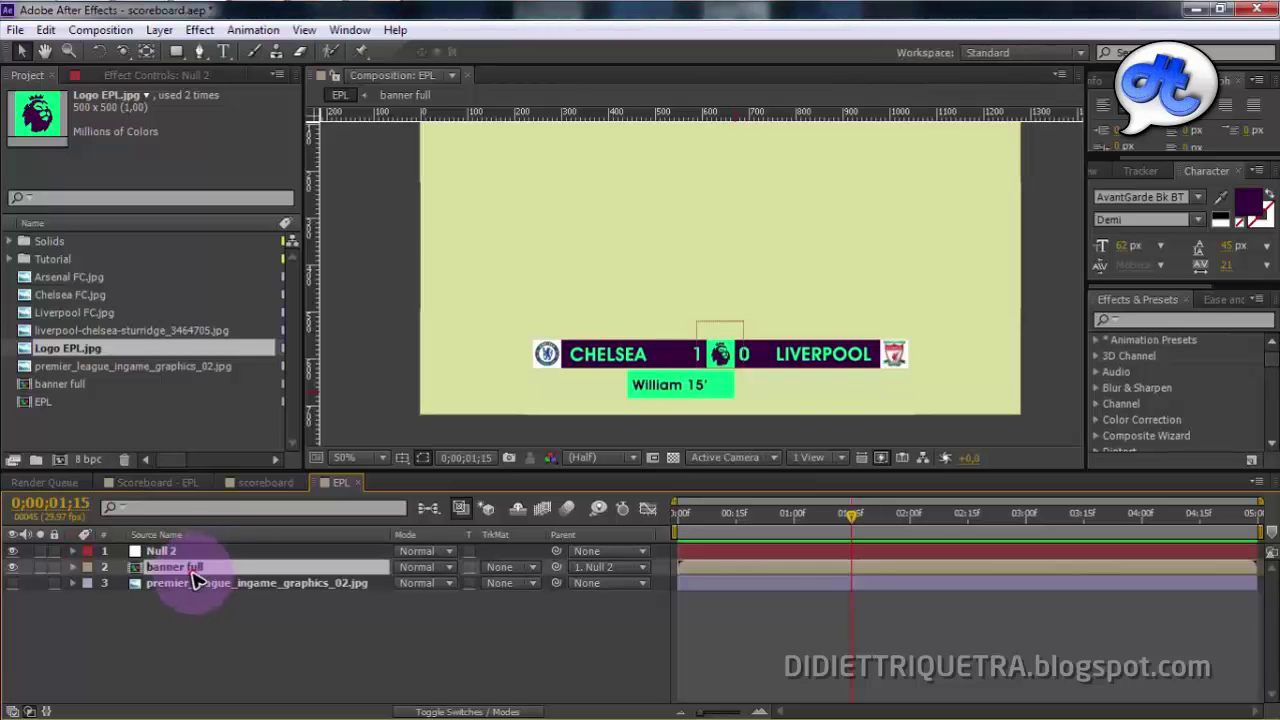
pyautogui.click(805, 547)
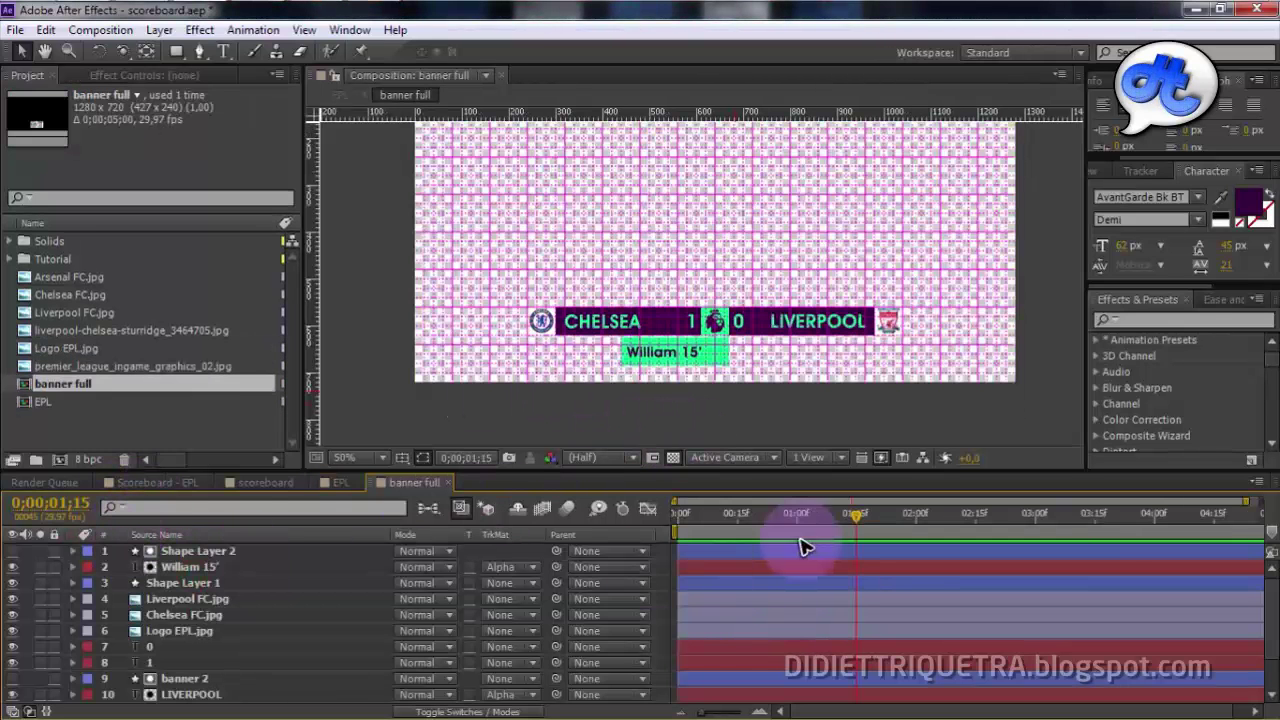
pyautogui.scroll(1, 628, 331)
pyautogui.press('space')
pyautogui.moveTo(884, 354); pyautogui.dragTo(901, 283)
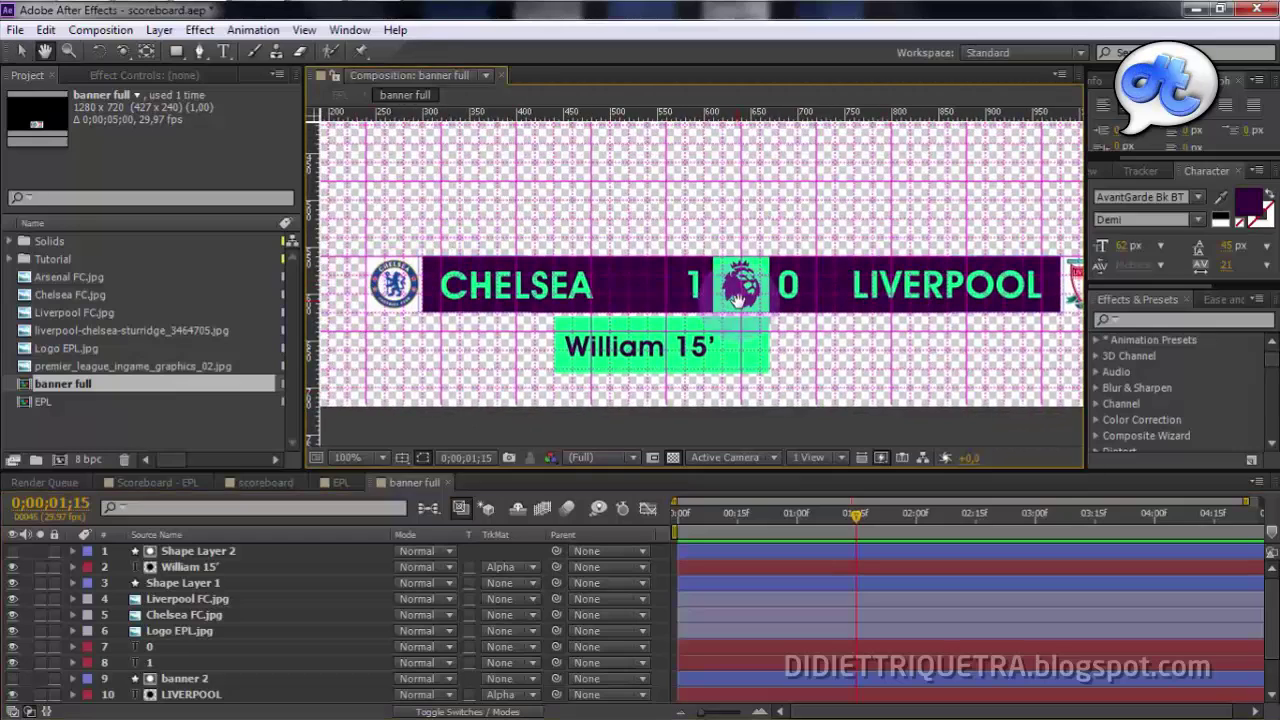
pyautogui.moveTo(908, 329); pyautogui.dragTo(765, 312)
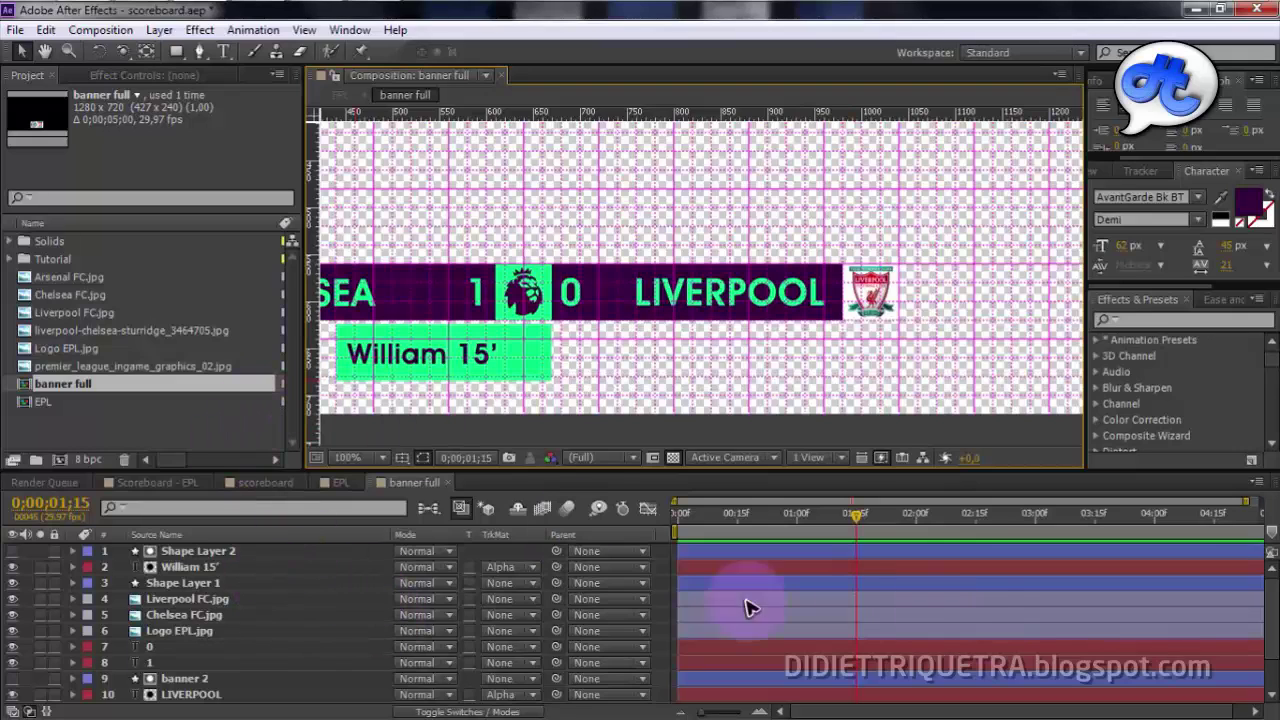
# Try to replace the LIVERPOOL text layer's source with Arsenal FC.jpg in the banner full composition.
pyautogui.scroll(-3, 224, 628)
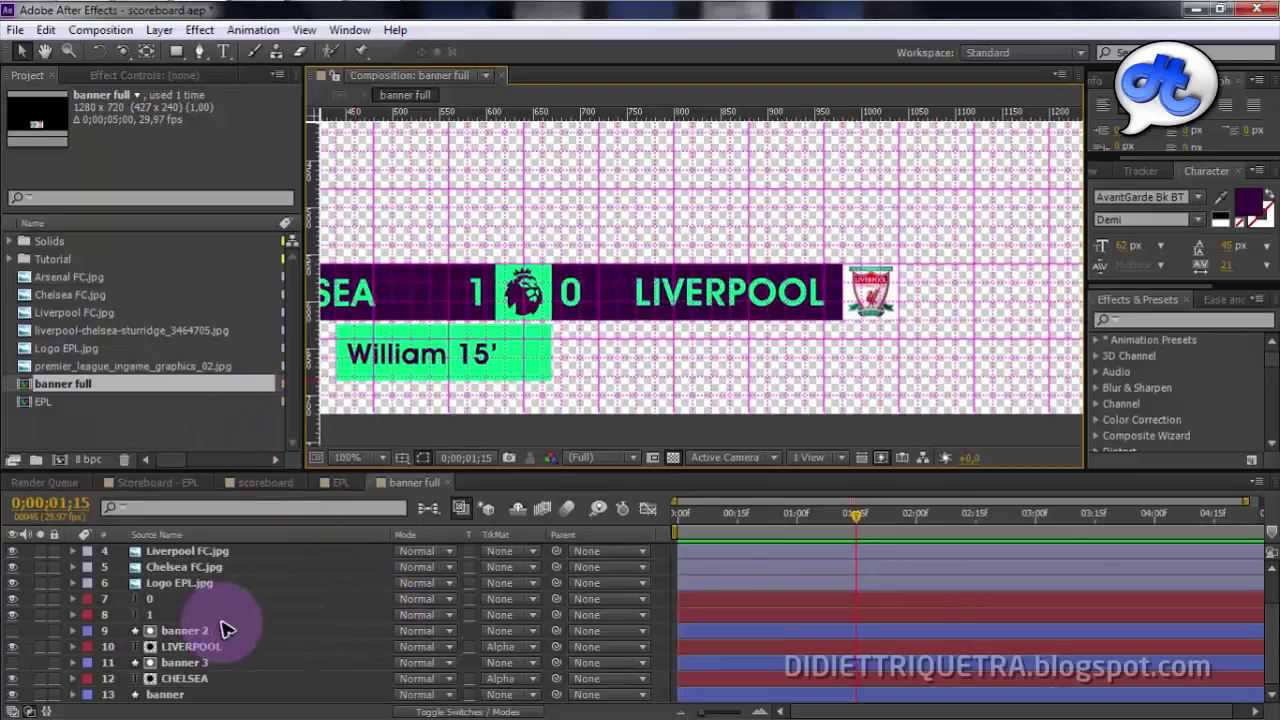
pyautogui.click(72, 347)
pyautogui.click(85, 314)
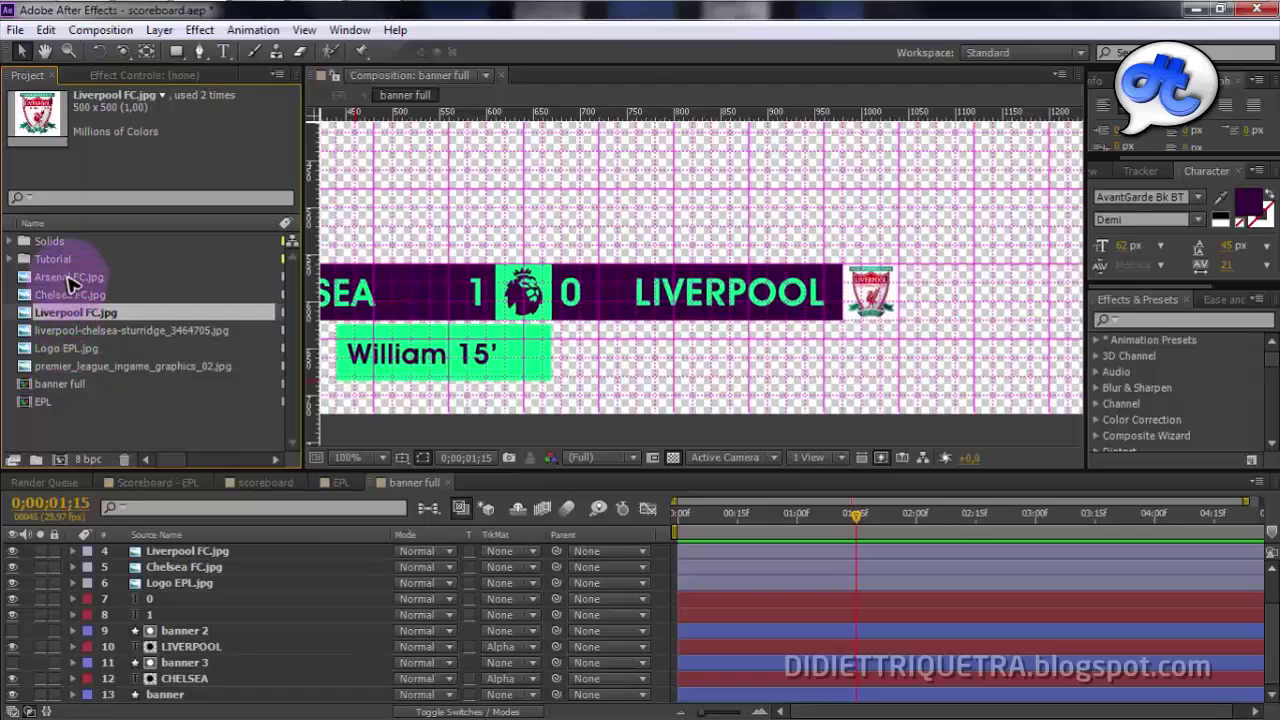
pyautogui.click(72, 280)
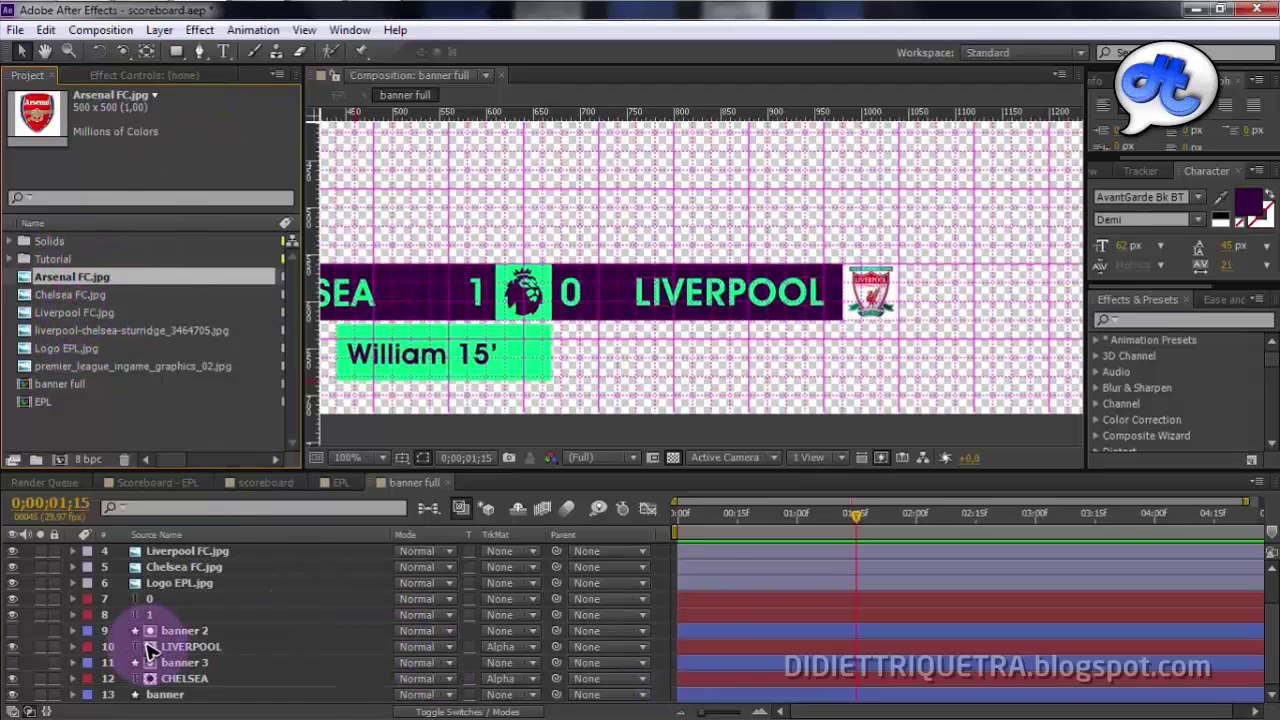
pyautogui.click(192, 651)
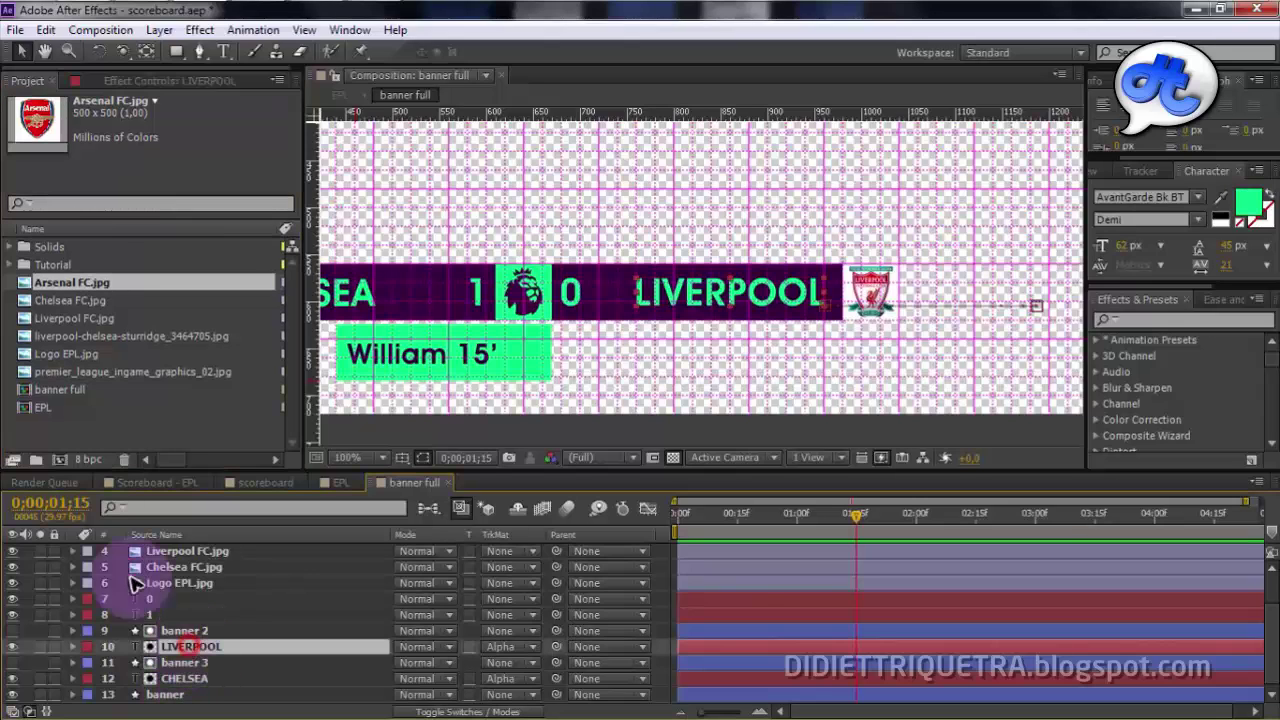
pyautogui.click(58, 283)
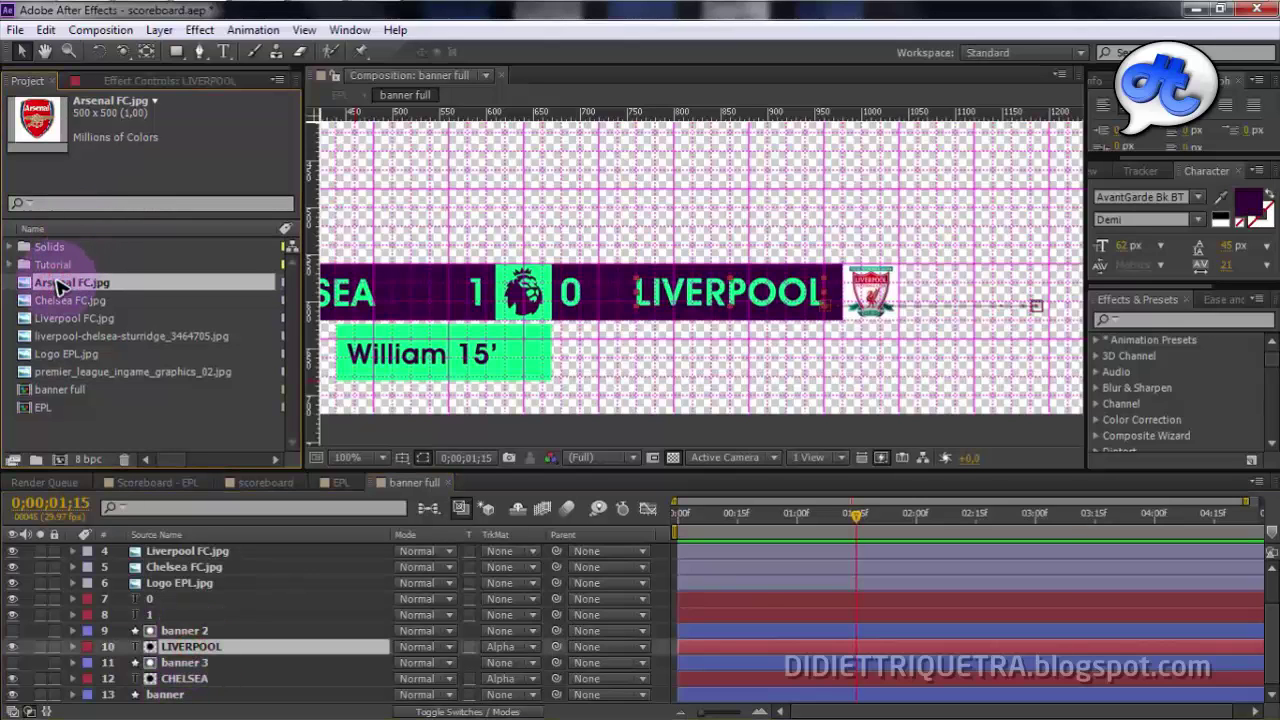
pyautogui.click(126, 290)
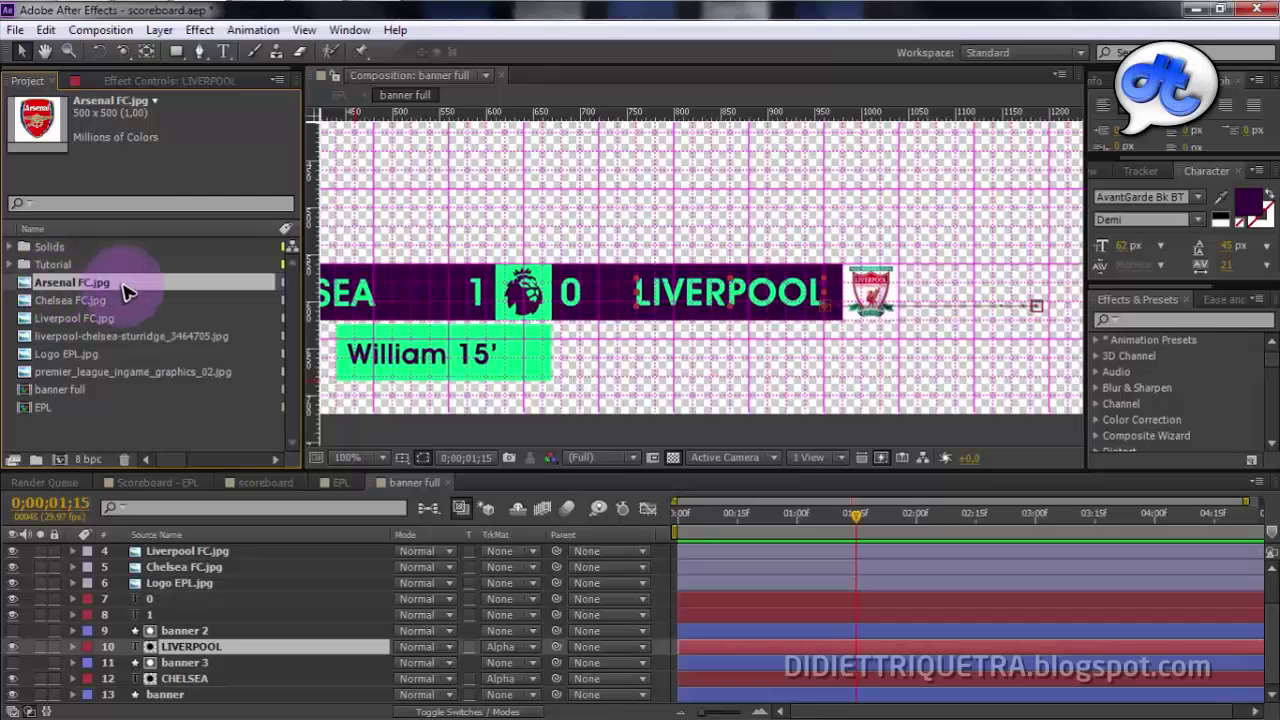
pyautogui.moveTo(103, 288); pyautogui.dragTo(197, 641)
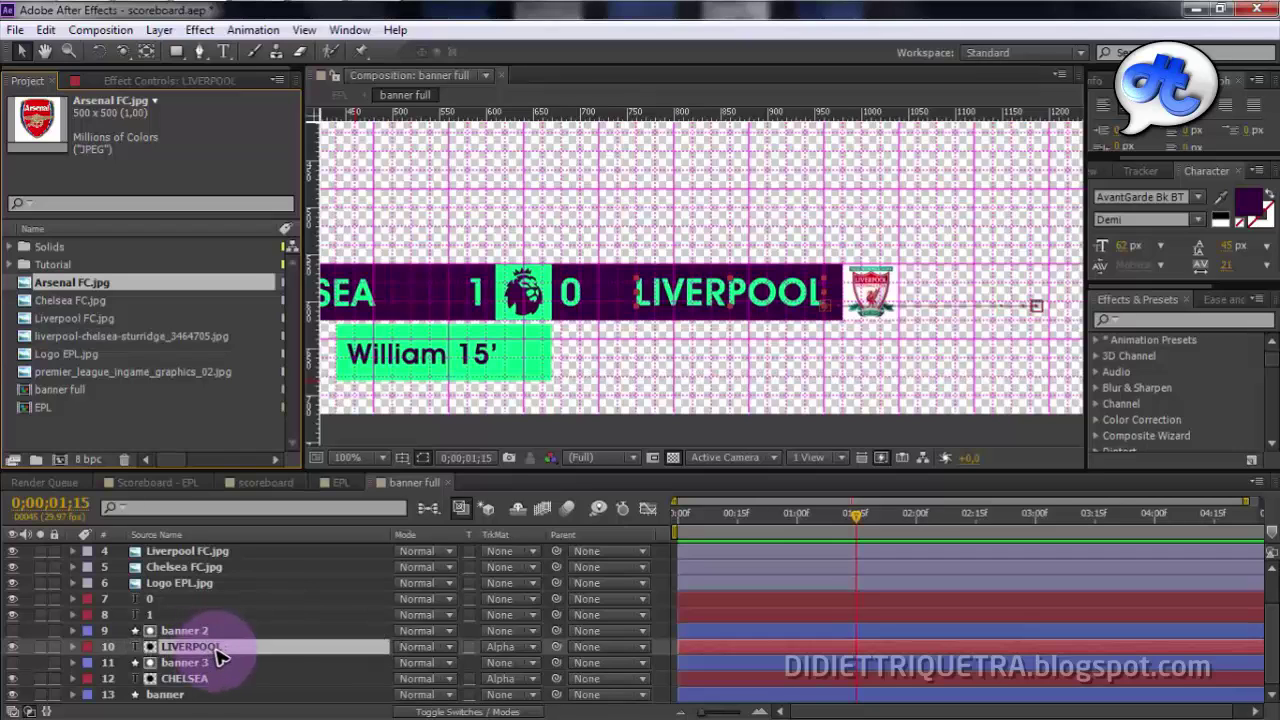
pyautogui.moveTo(218, 655); pyautogui.dragTo(220, 654)
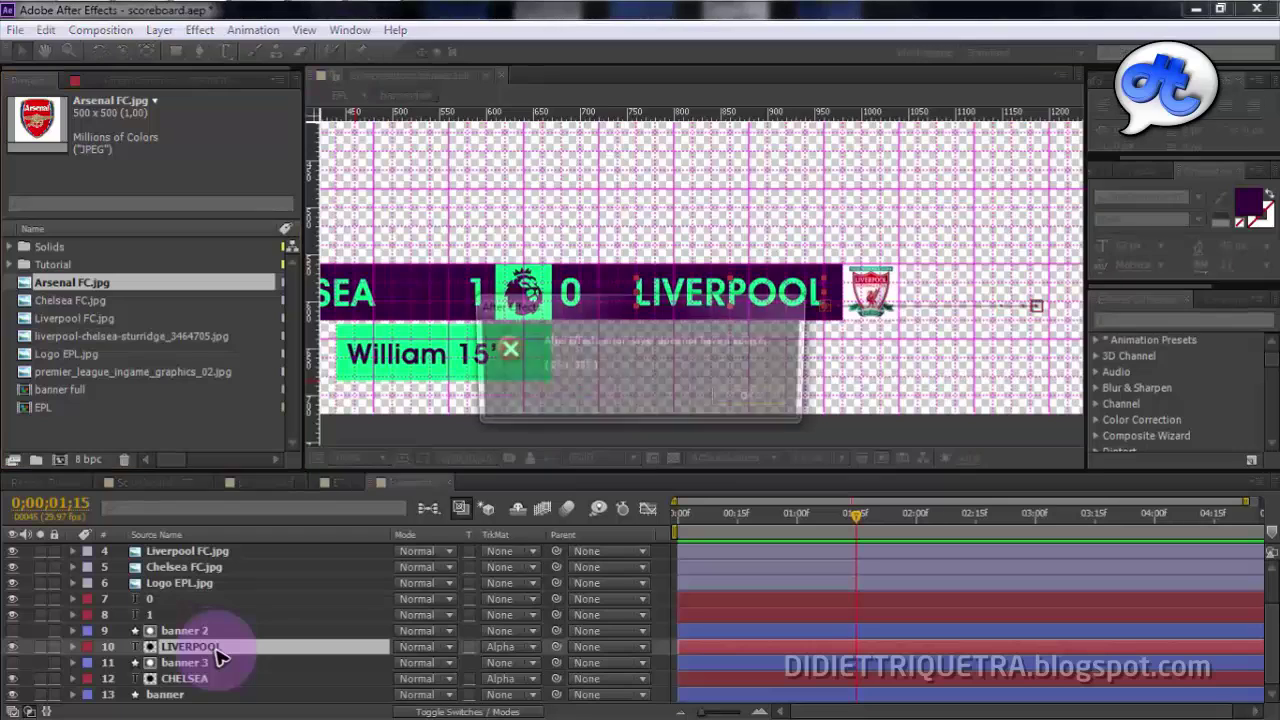
pyautogui.click(752, 399)
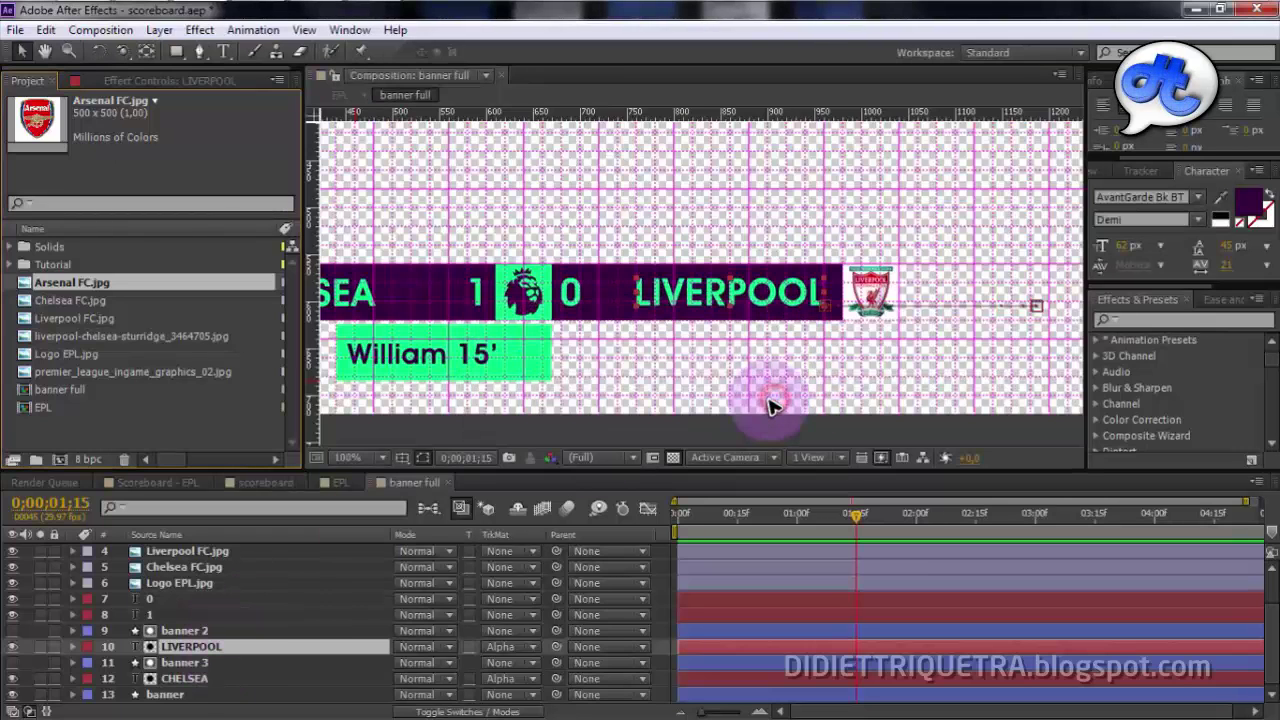
# Save the project and retry replacing the LIVERPOOL text layer with Arsenal FC.jpg.
pyautogui.hotkey('ctrl', 's')
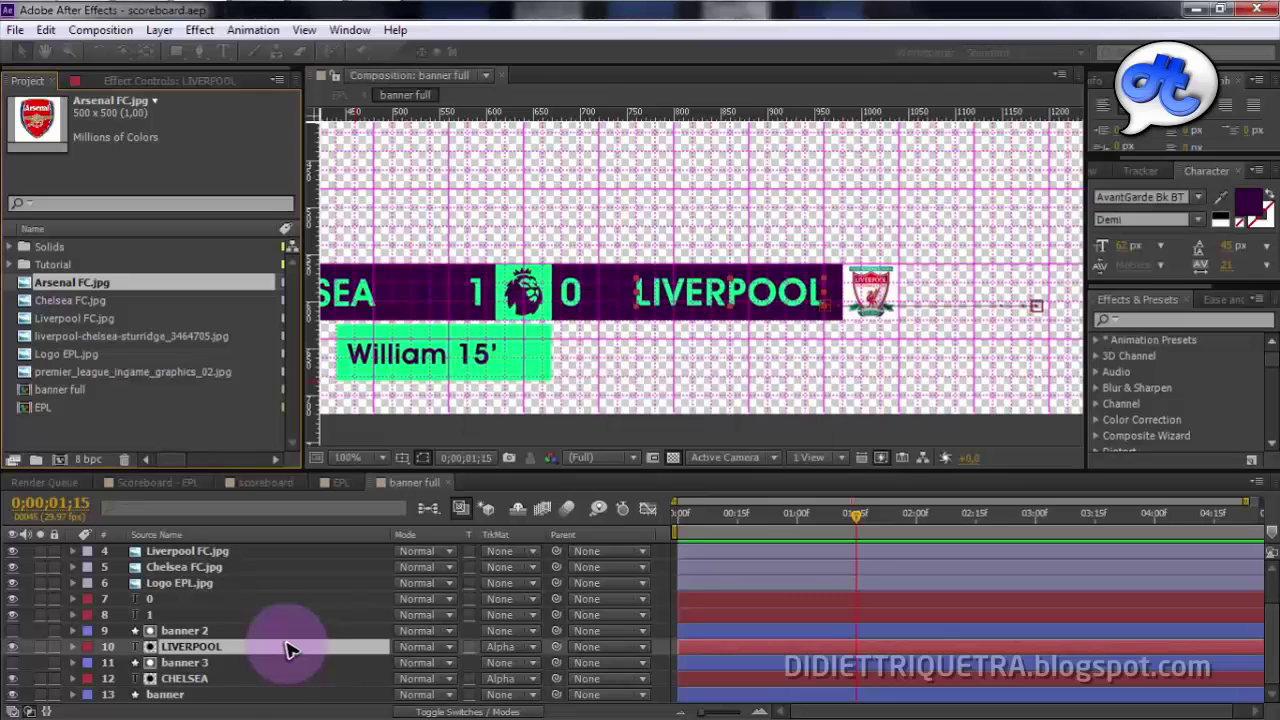
pyautogui.click(259, 612)
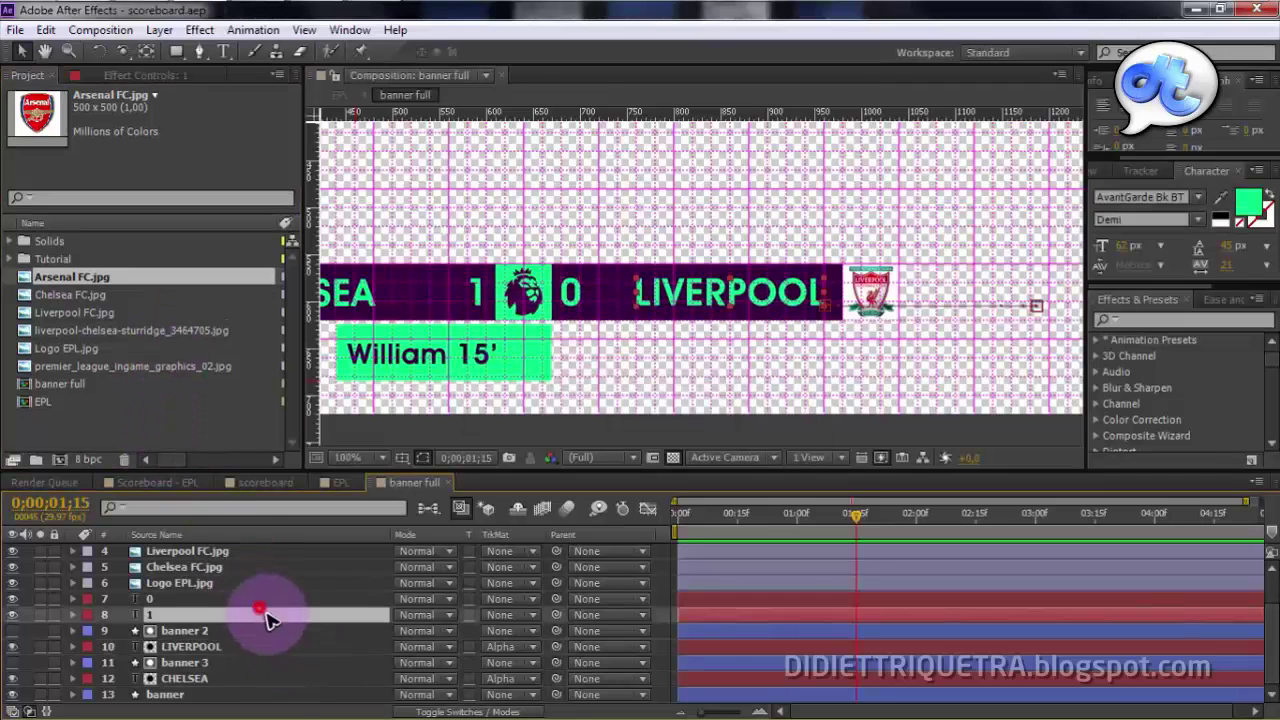
pyautogui.click(214, 647)
pyautogui.click(68, 284)
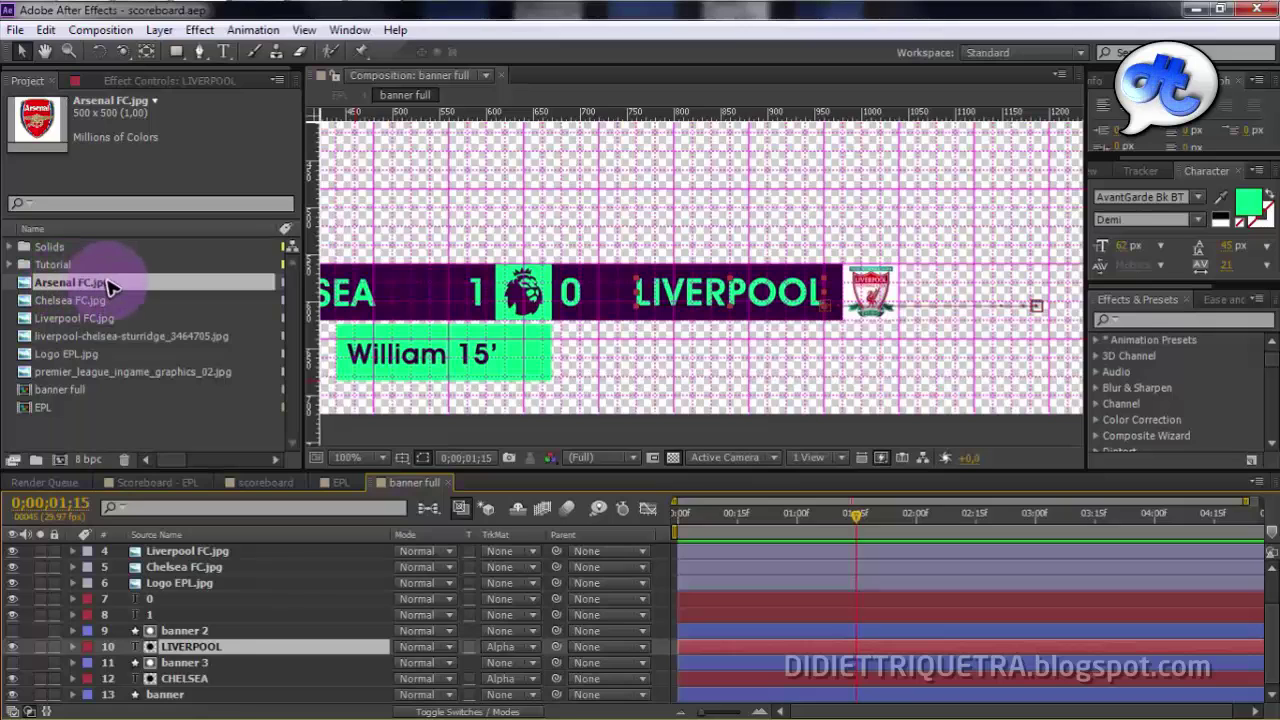
pyautogui.moveTo(112, 287); pyautogui.dragTo(190, 650)
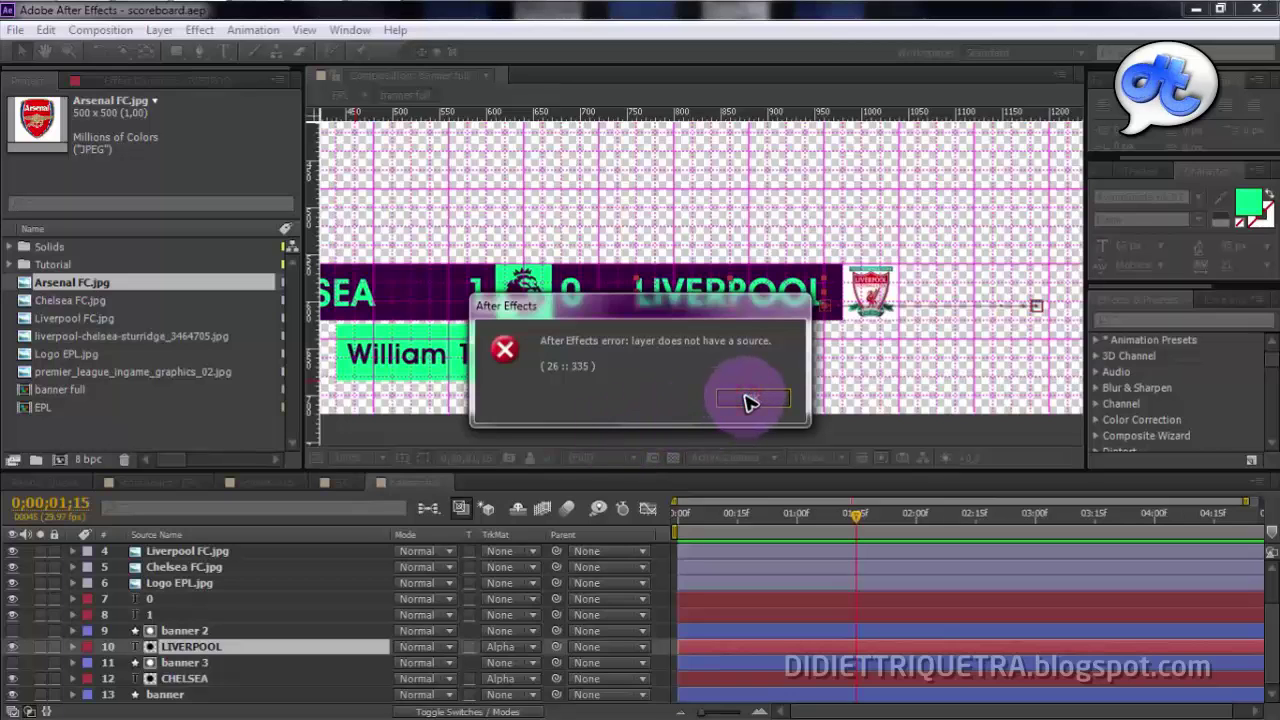
pyautogui.click(750, 399)
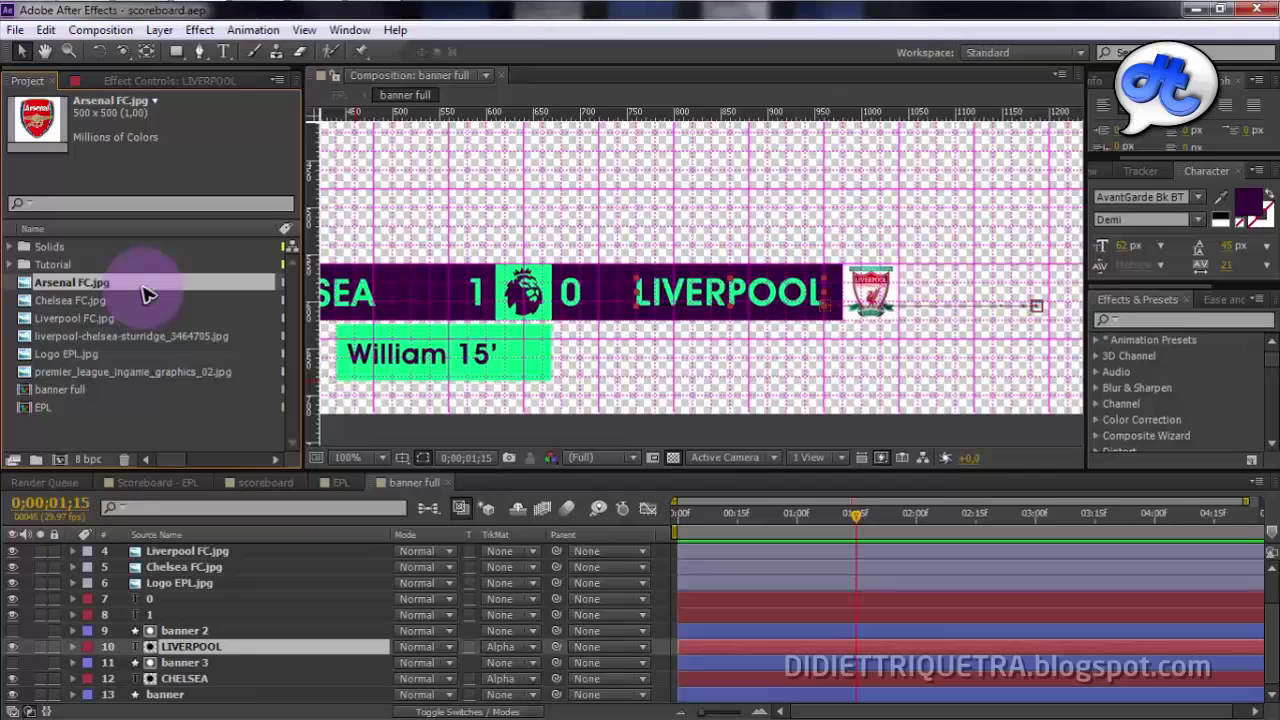
# Try to replace the LIVERPOOL text layer's source with Chelsea FC.jpg.
pyautogui.moveTo(138, 304); pyautogui.dragTo(215, 652)
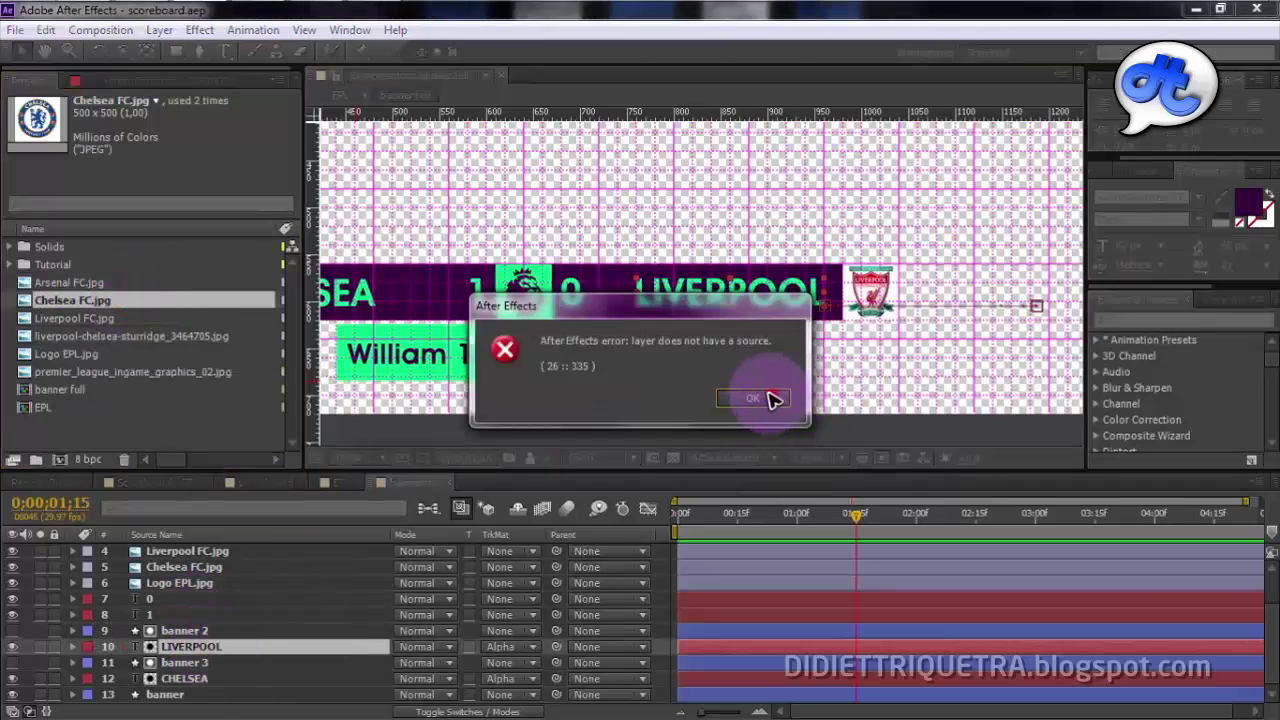
pyautogui.click(752, 398)
pyautogui.click(263, 632)
pyautogui.scroll(2, 300, 594)
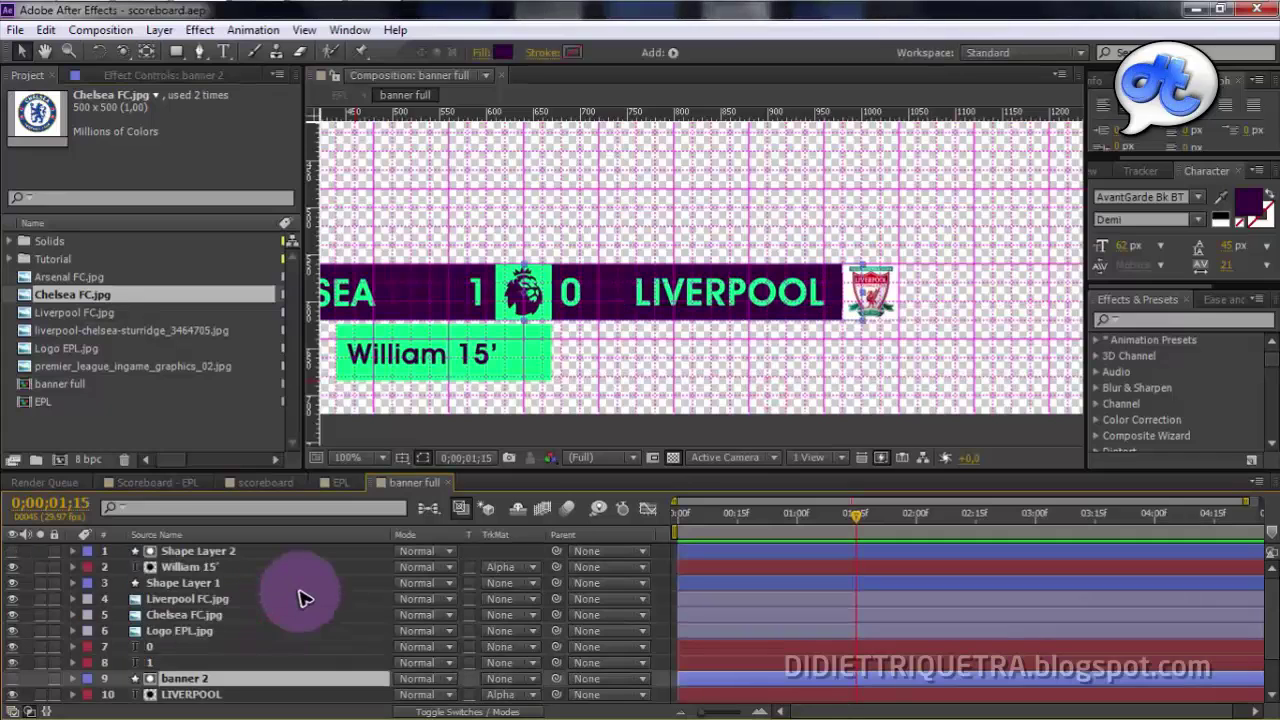
# At 0;00;01;16, try to replace the Liverpool FC.jpg logo layer with Arsenal FC.jpg and undo the attempt.
pyautogui.click(200, 614)
pyautogui.click(828, 515)
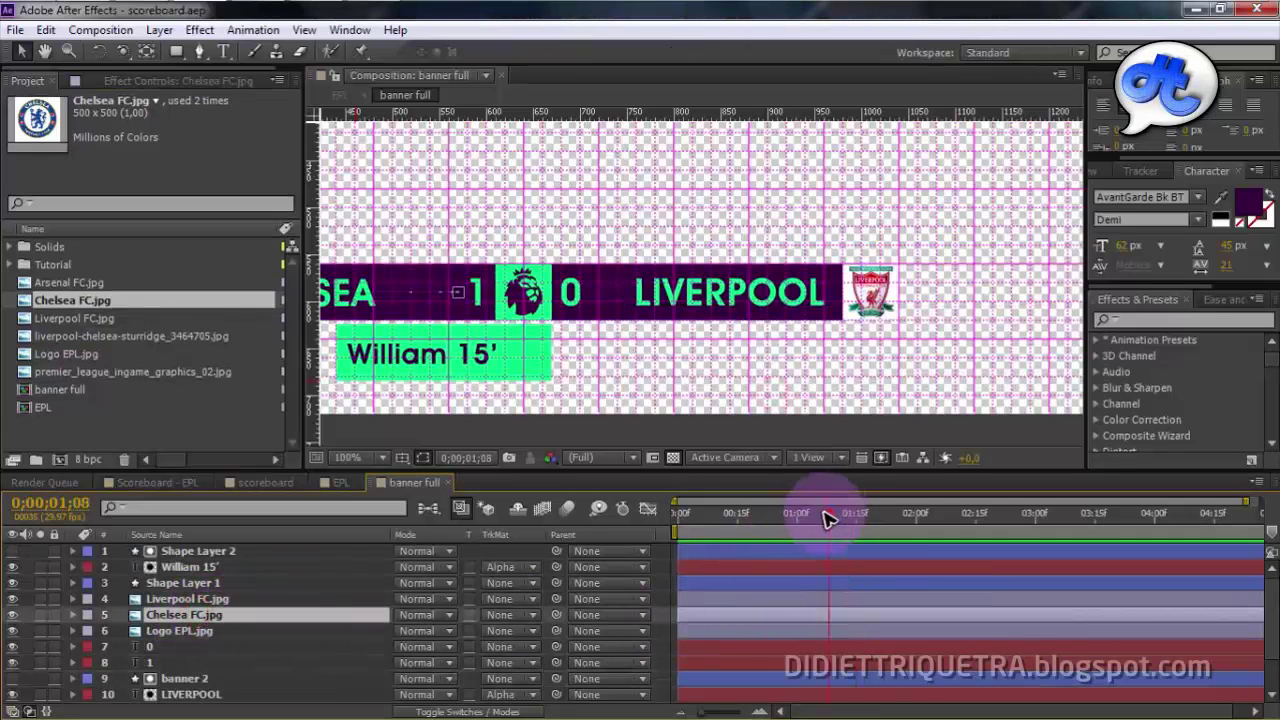
pyautogui.moveTo(828, 518); pyautogui.dragTo(860, 518)
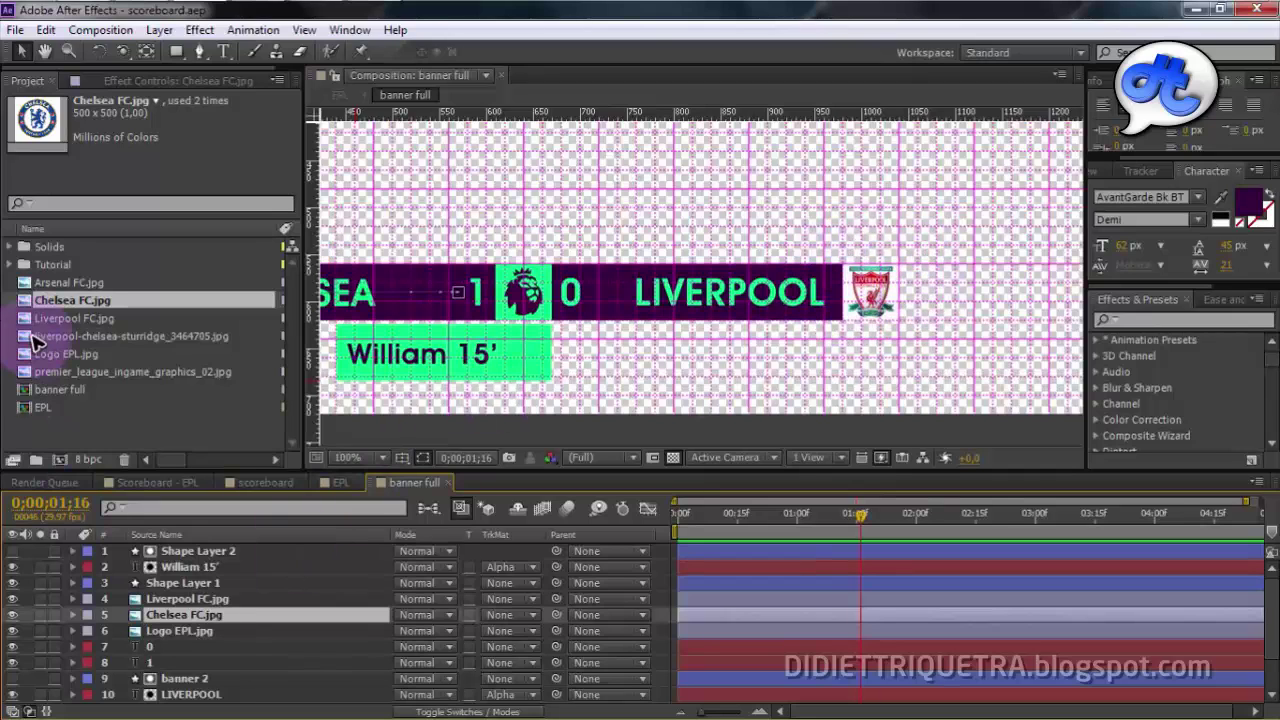
pyautogui.click(52, 283)
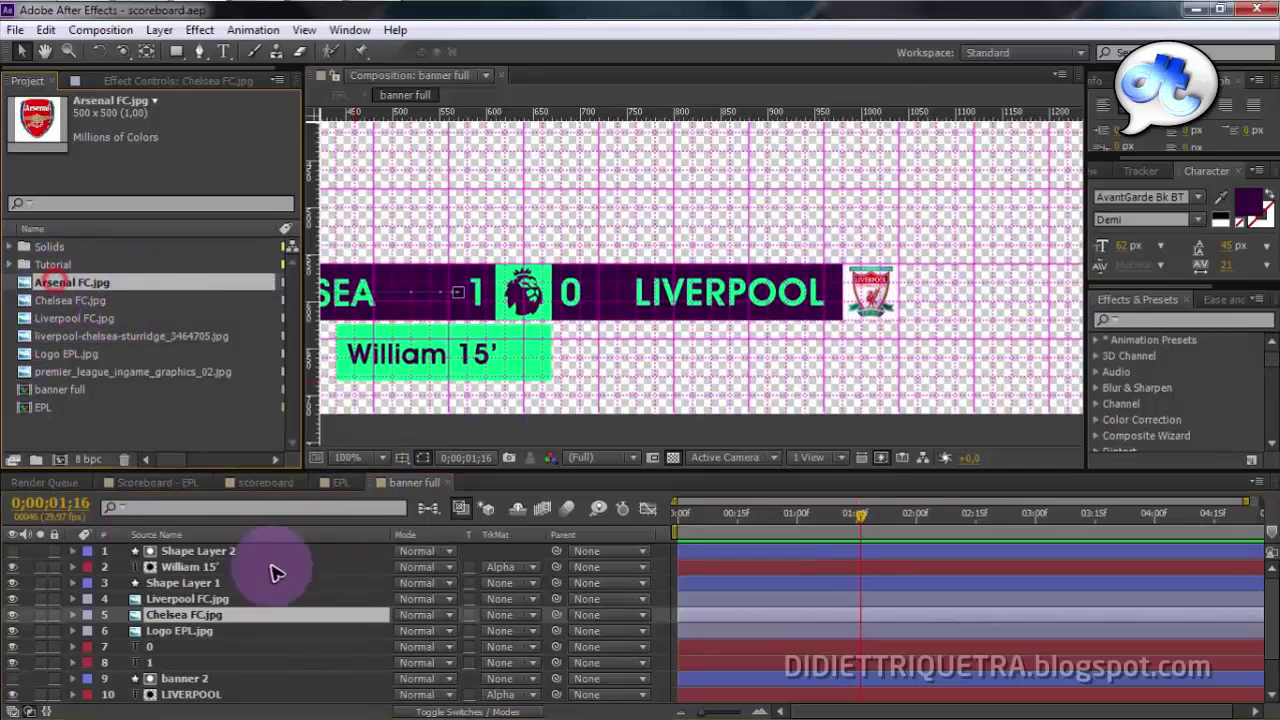
pyautogui.click(208, 616)
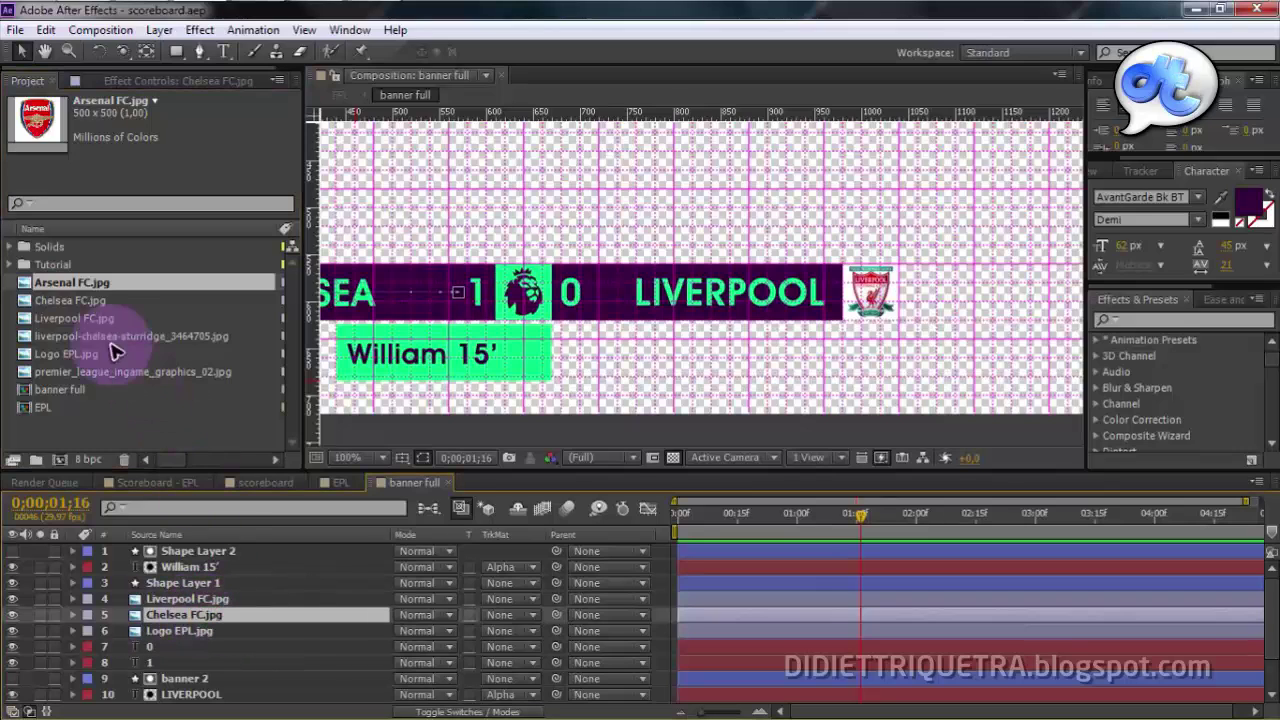
pyautogui.click(243, 615)
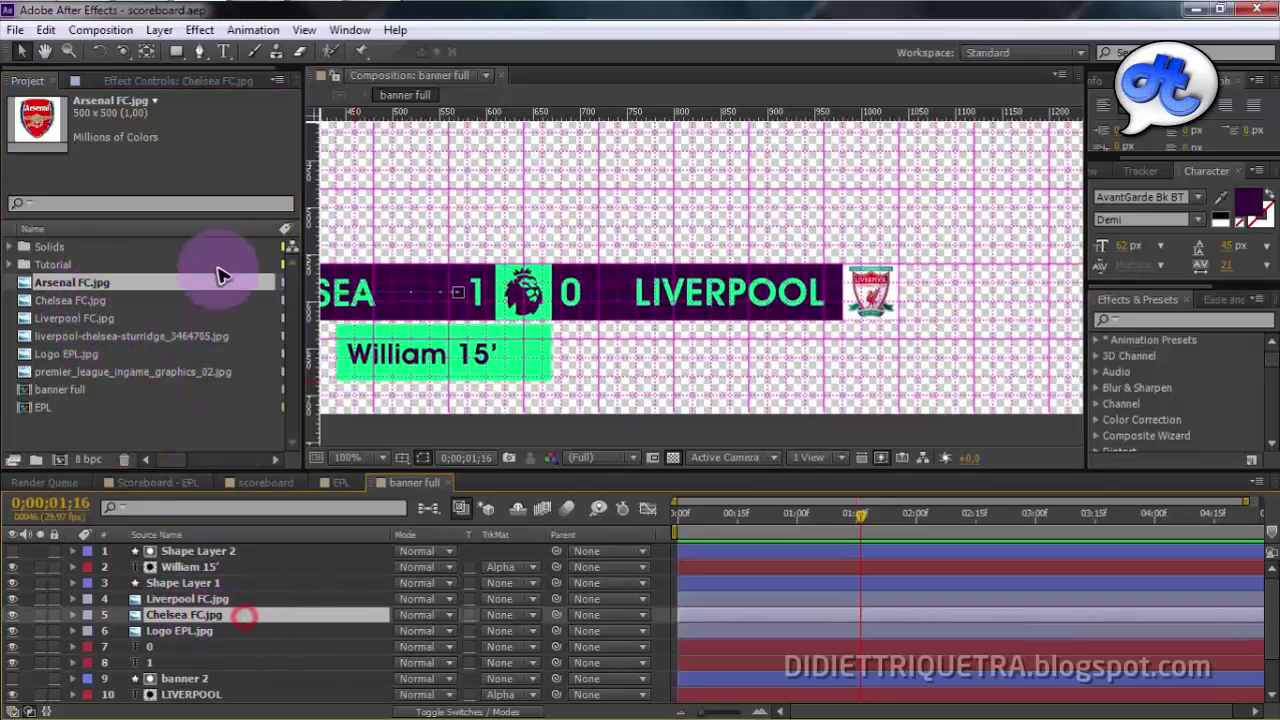
pyautogui.click(217, 284)
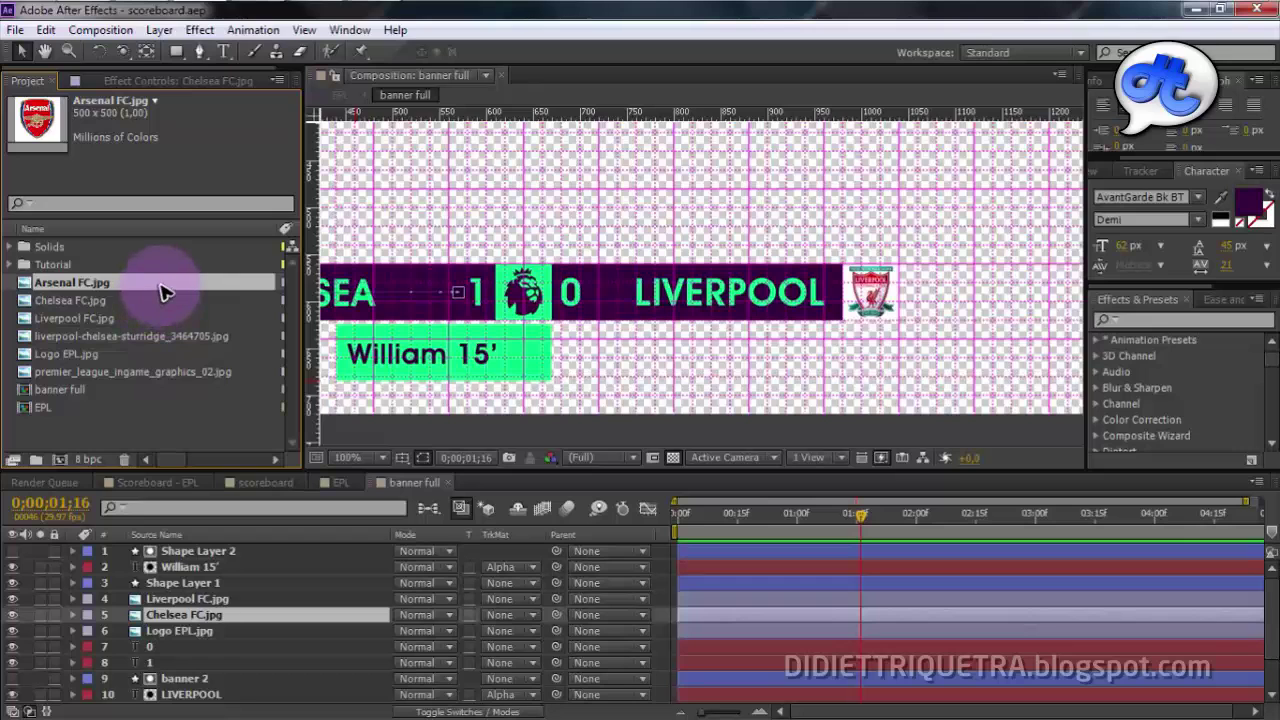
pyautogui.moveTo(172, 288); pyautogui.dragTo(228, 596)
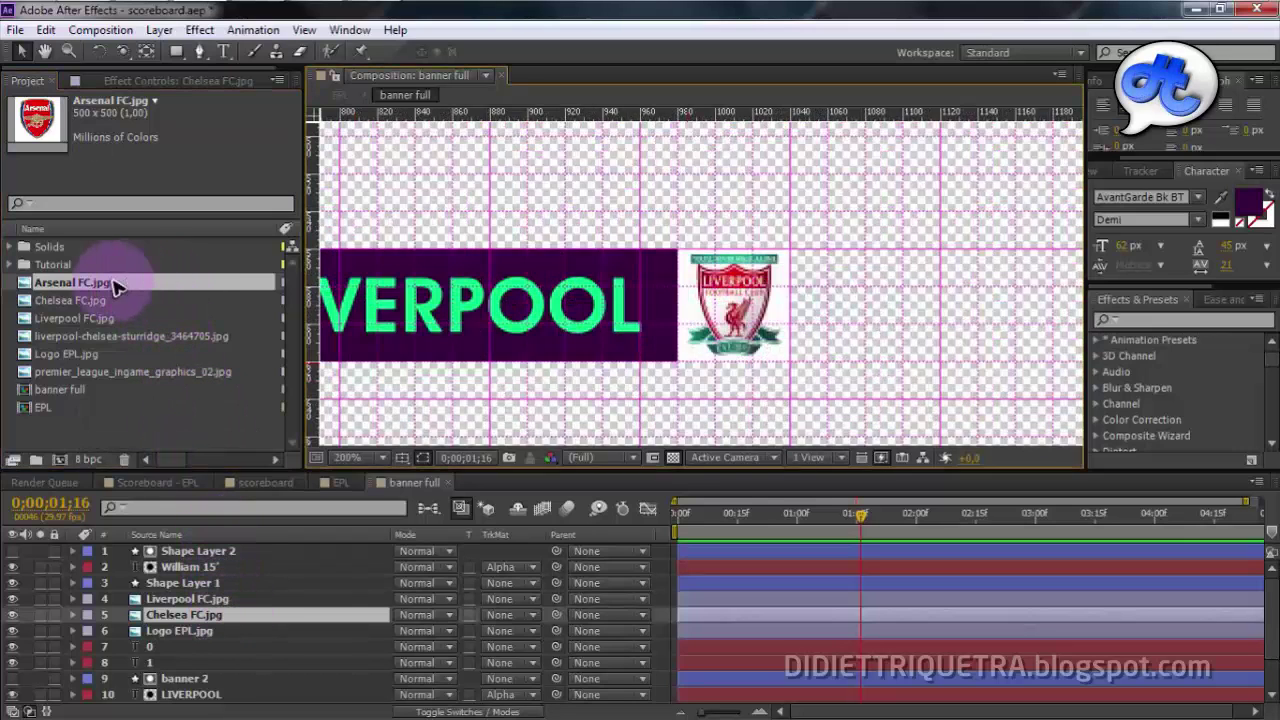
pyautogui.moveTo(114, 282); pyautogui.dragTo(195, 596)
pyautogui.hotkey('ctrl', 'z')
# Replace the source of the Liverpool FC.jpg logo layer with Arsenal FC.jpg.
pyautogui.click(259, 585)
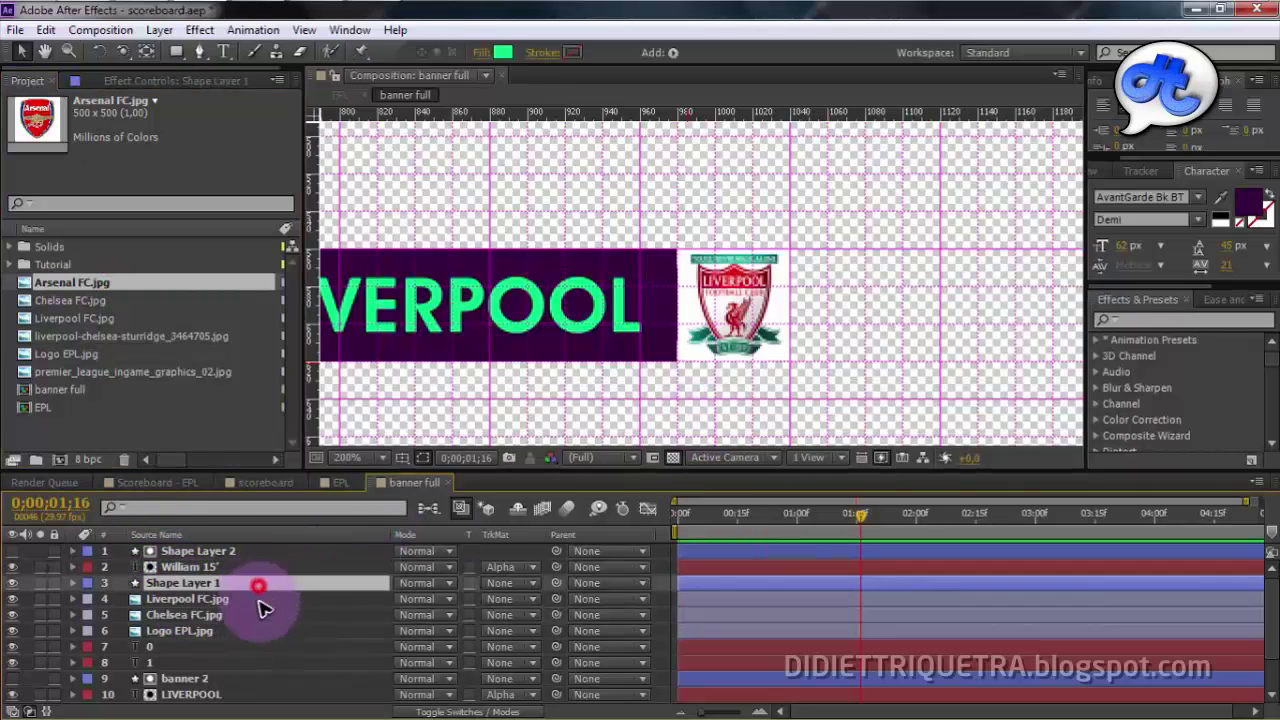
pyautogui.click(252, 600)
pyautogui.moveTo(158, 285); pyautogui.dragTo(243, 604)
pyautogui.click(872, 369)
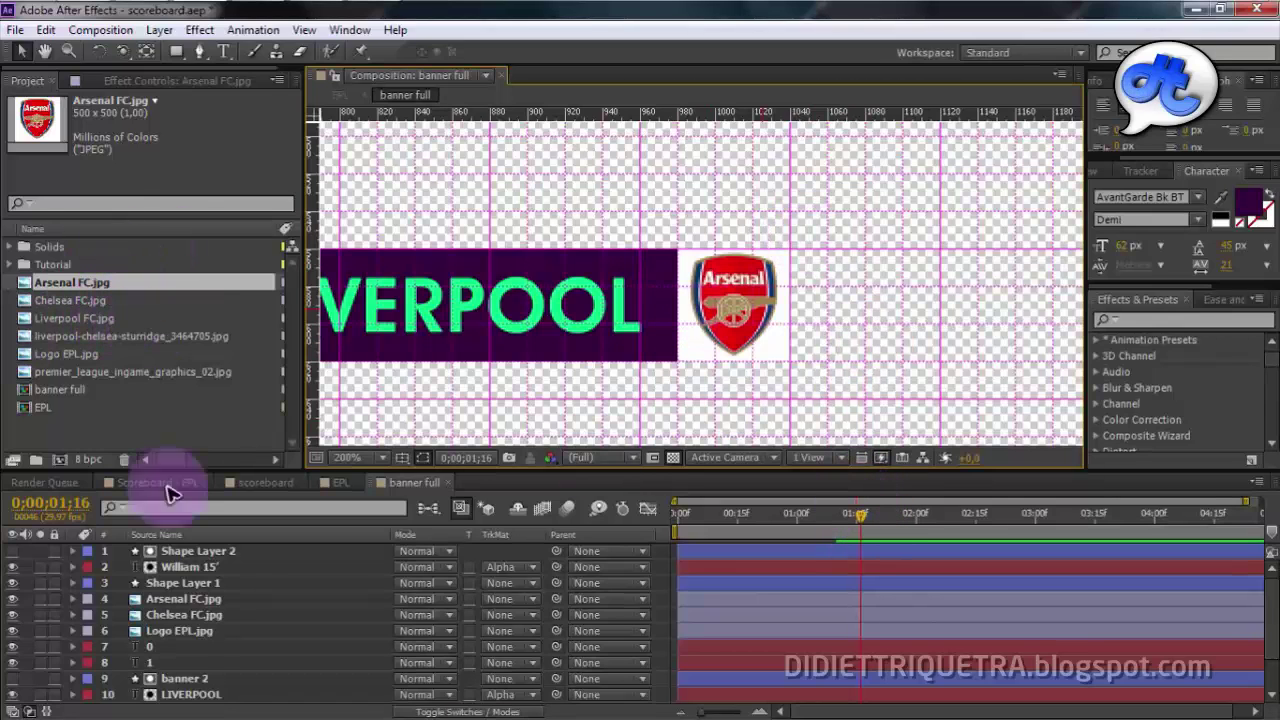
# Replace the source of the Chelsea FC.jpg logo layer with Liverpool FC.jpg and check the logos at both banner ends.
pyautogui.click(190, 615)
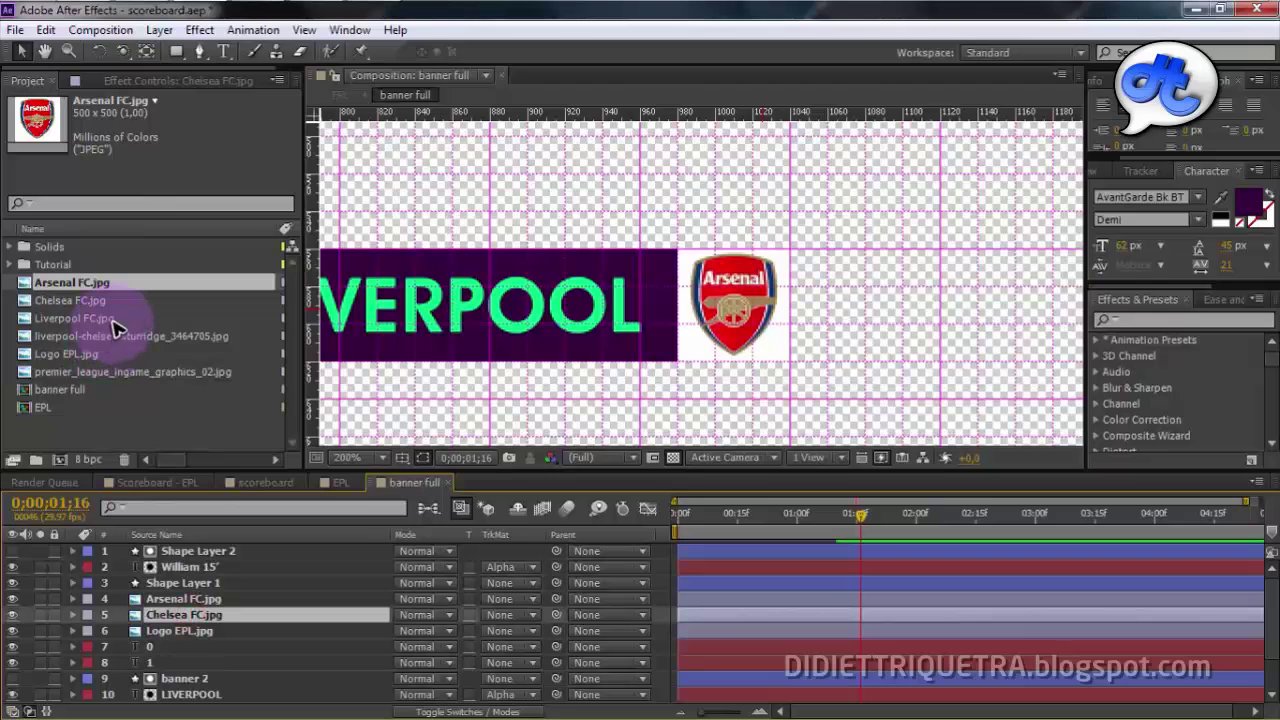
pyautogui.moveTo(115, 318); pyautogui.dragTo(176, 616)
pyautogui.press('space')
pyautogui.moveTo(377, 284); pyautogui.dragTo(1030, 295)
pyautogui.moveTo(566, 291); pyautogui.dragTo(784, 305)
pyautogui.moveTo(487, 292); pyautogui.dragTo(723, 315)
pyautogui.press('space')
pyautogui.moveTo(909, 294); pyautogui.dragTo(292, 291)
pyautogui.moveTo(946, 286); pyautogui.dragTo(654, 291)
pyautogui.moveTo(946, 303)
pyautogui.mouseDown()
pyautogui.moveTo(859, 306)
pyautogui.moveTo(956, 303)
pyautogui.mouseUp()
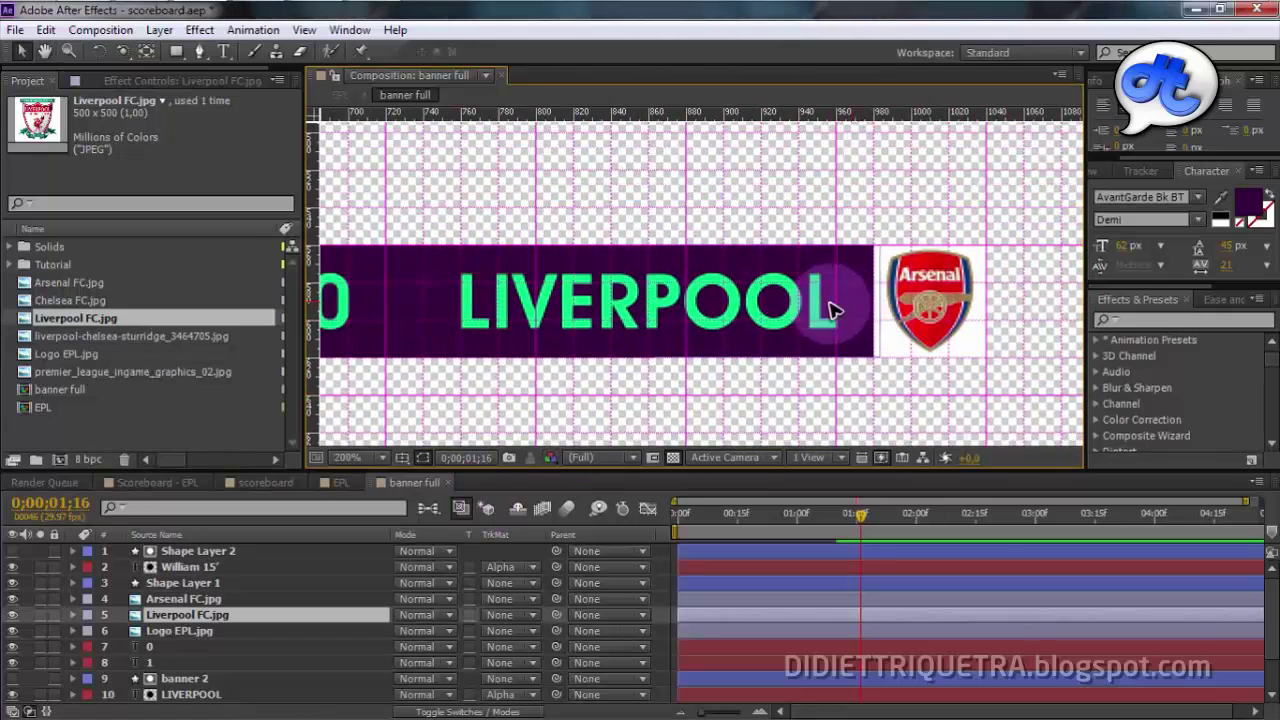
# Change the banner's LIVERPOOL team name text to ARSENAL.
pyautogui.click(811, 300)
pyautogui.doubleClick(812, 303)
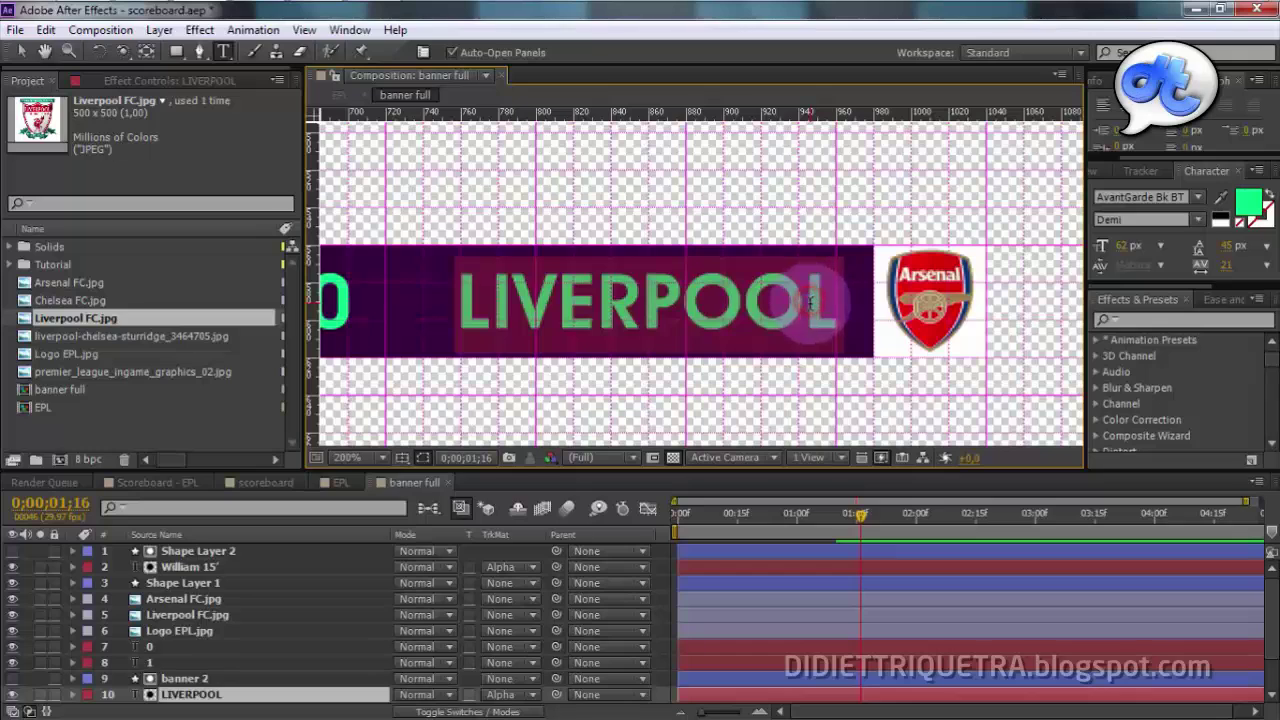
pyautogui.write('AR')
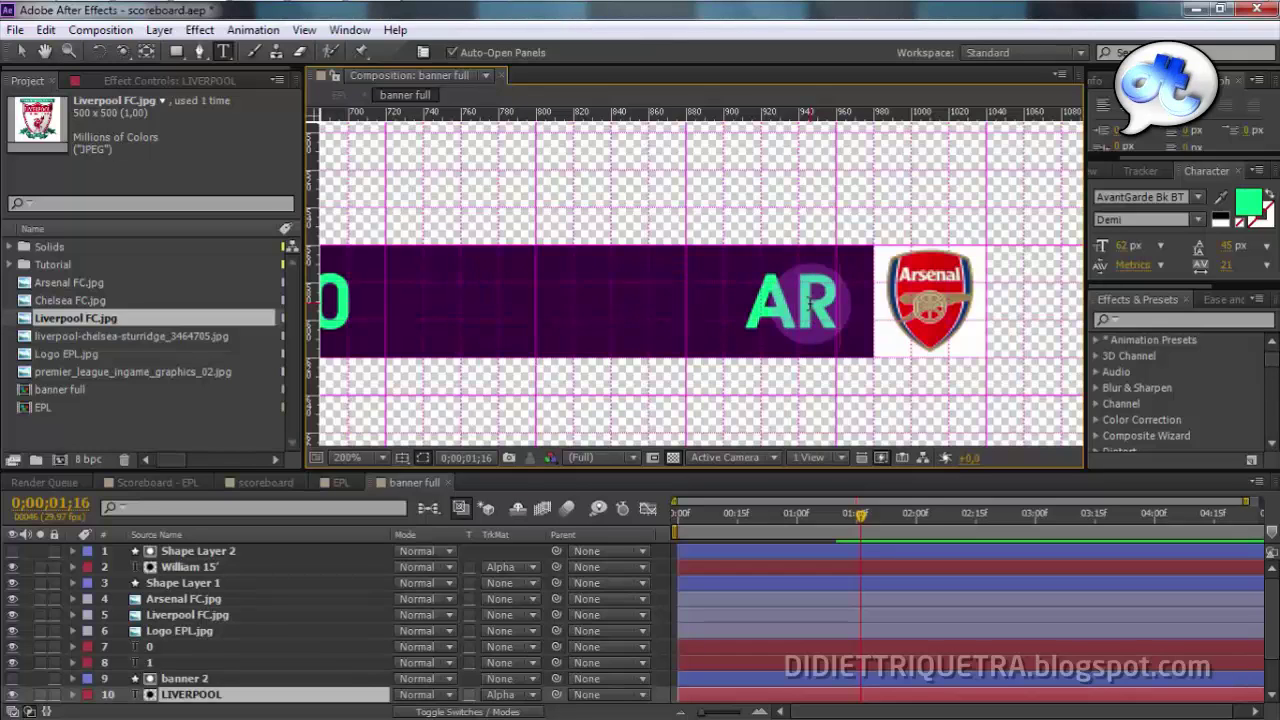
pyautogui.write('SENAL')
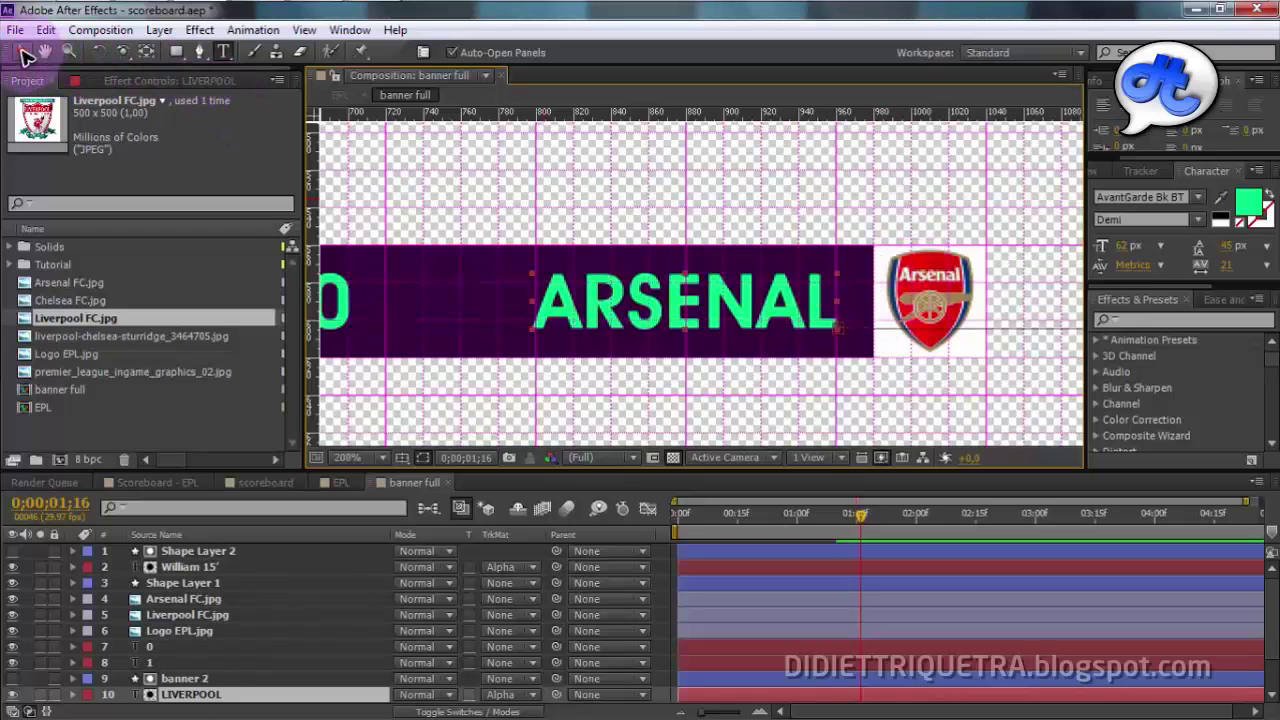
# Change the banner's CHELSEA team name text to LIVERPOOL.
pyautogui.click(22, 51)
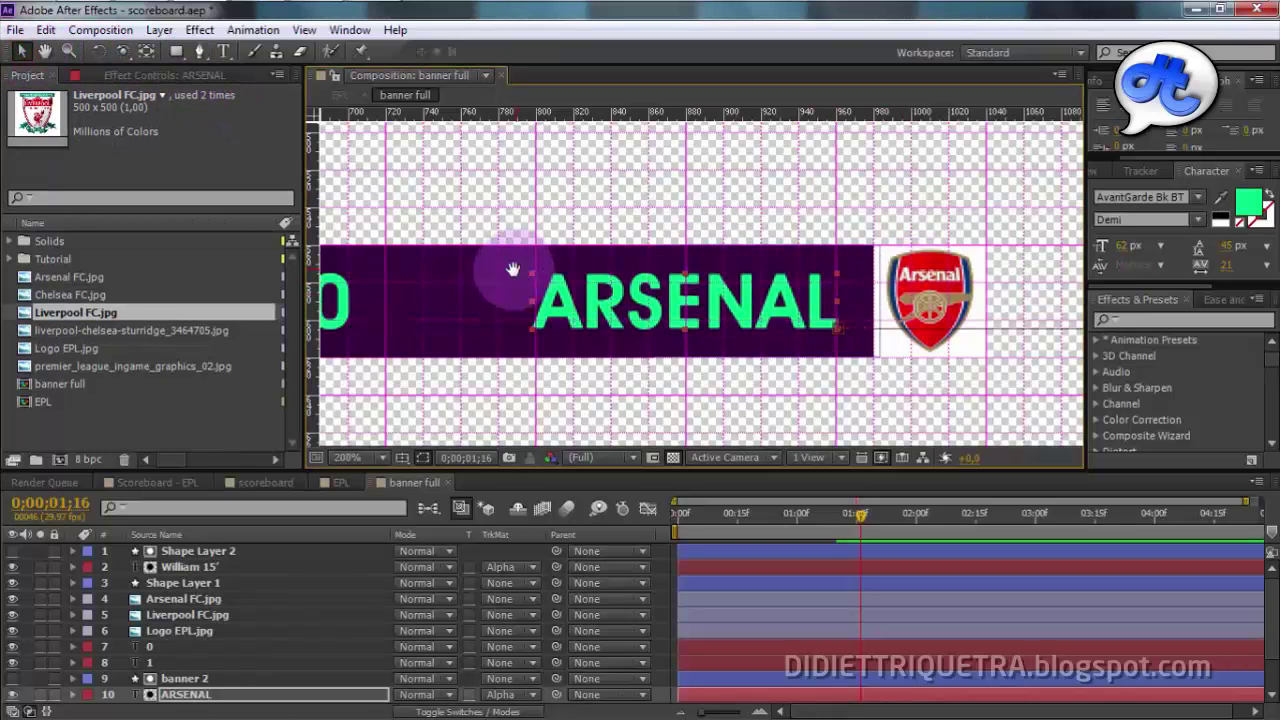
pyautogui.moveTo(515, 270); pyautogui.dragTo(822, 290)
pyautogui.moveTo(586, 297); pyautogui.dragTo(916, 277)
pyautogui.moveTo(700, 298); pyautogui.dragTo(934, 277)
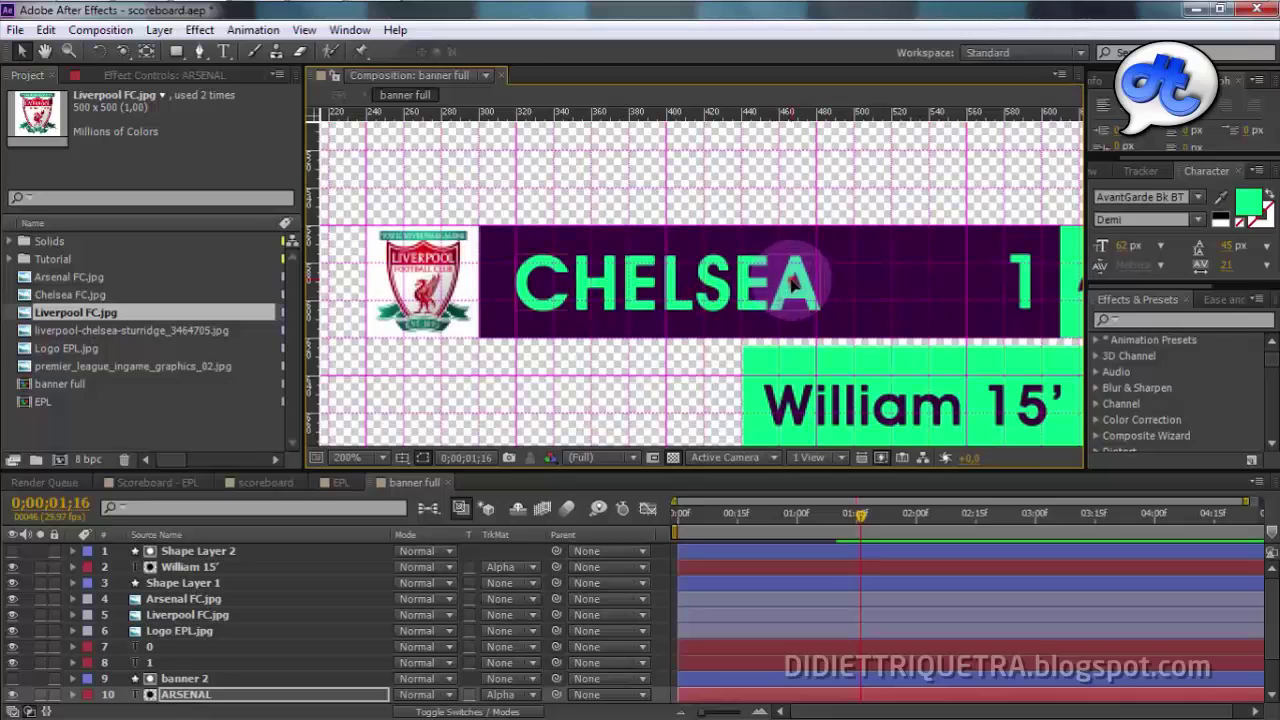
pyautogui.doubleClick(790, 284)
pyautogui.write('LIVERPOOL')
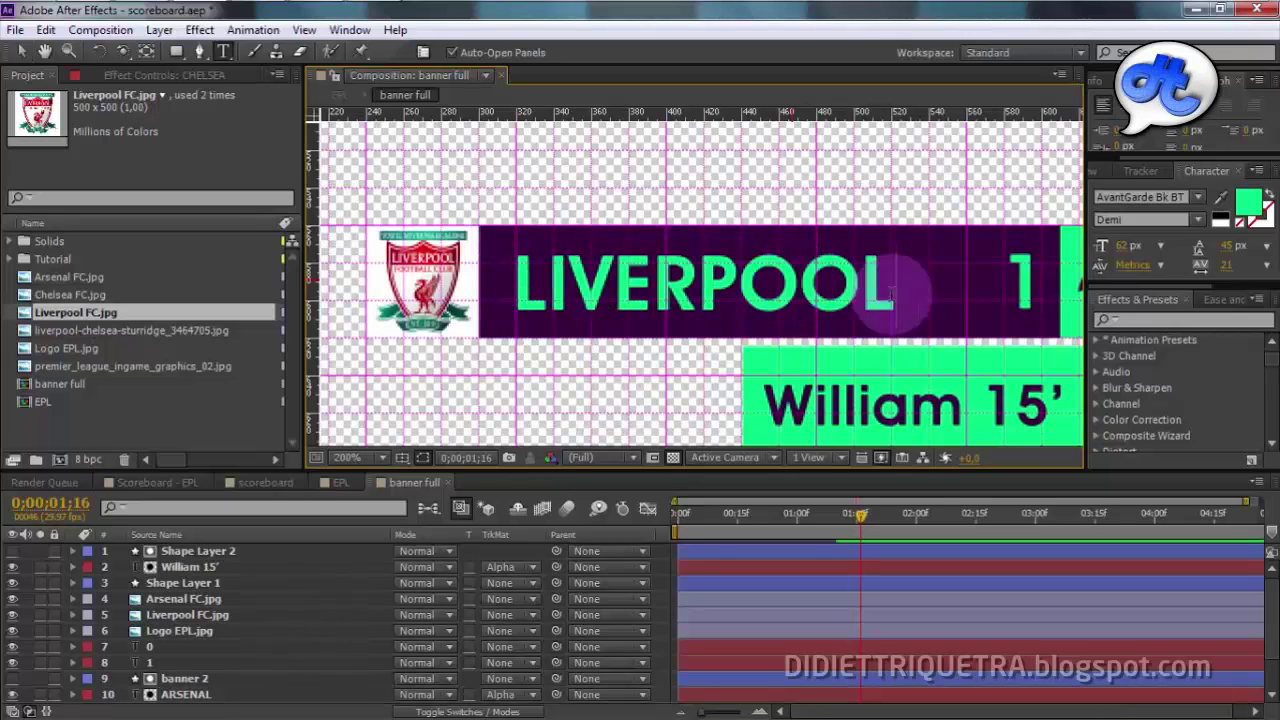
pyautogui.click(644, 567)
# Change the score beside LIVERPOOL to 2 and the score on the other side of the league logo to 3.
pyautogui.moveTo(950, 277); pyautogui.dragTo(543, 243)
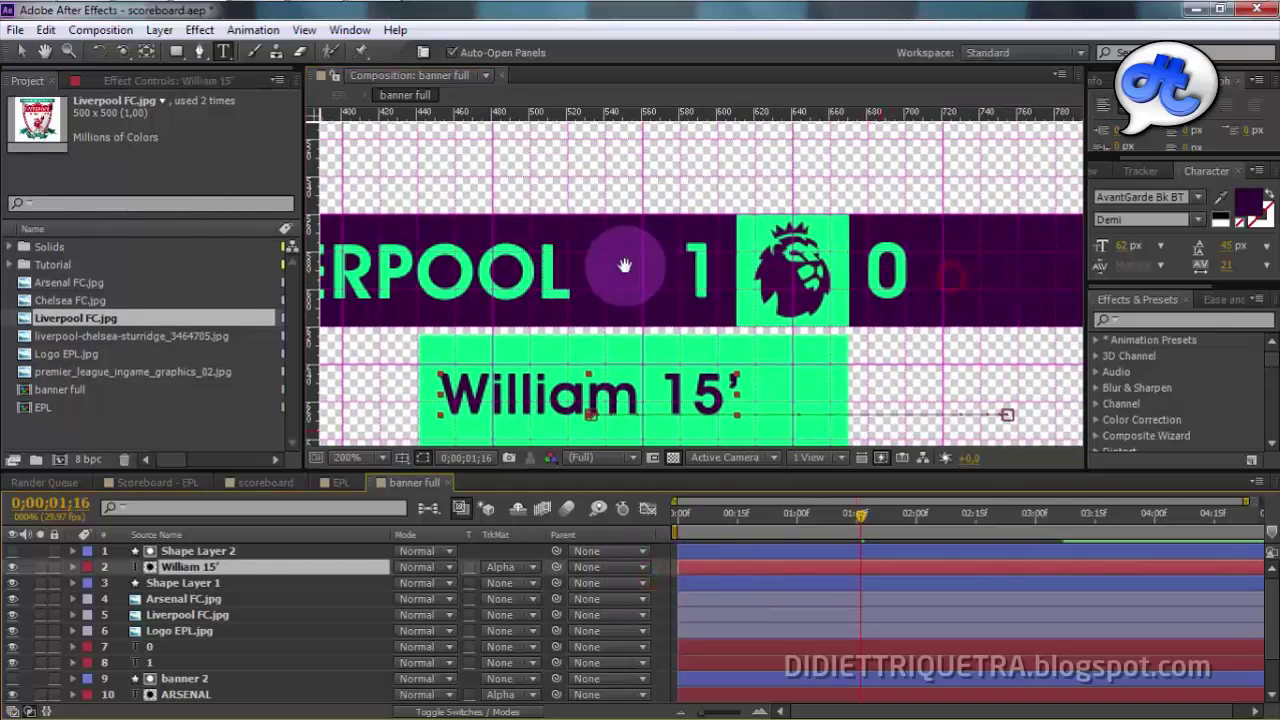
pyautogui.click(698, 266)
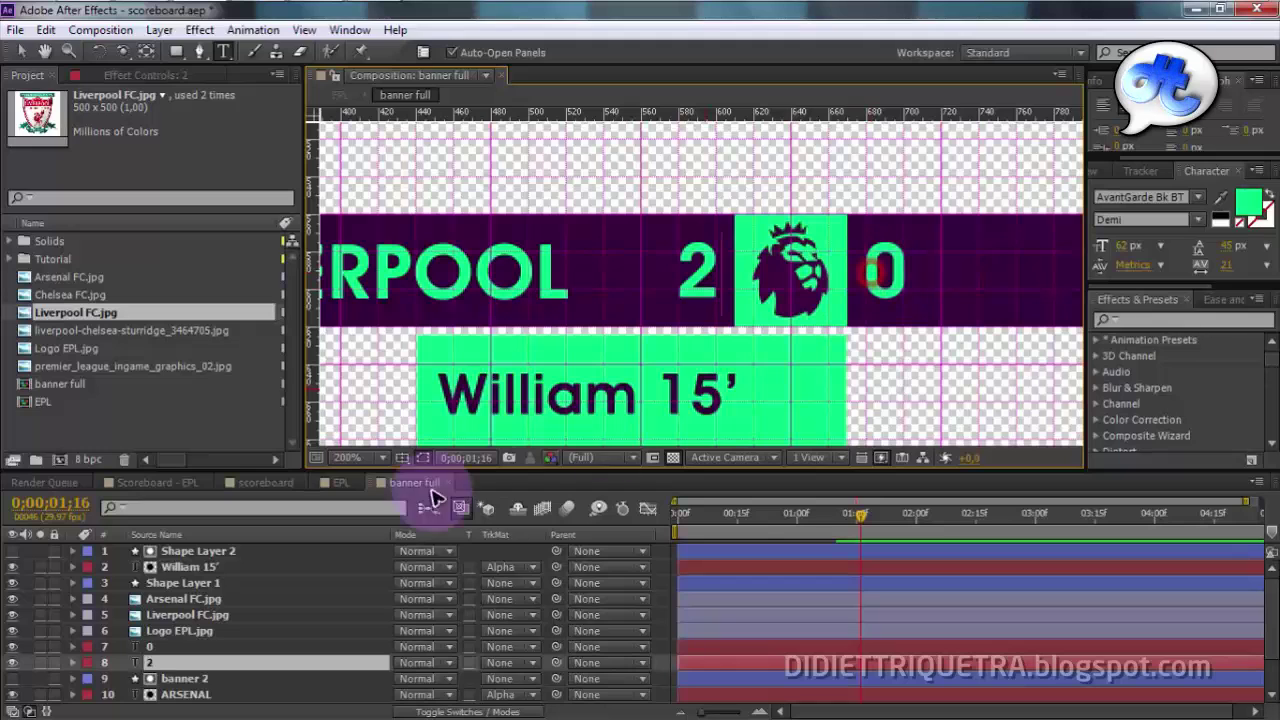
pyautogui.click(328, 553)
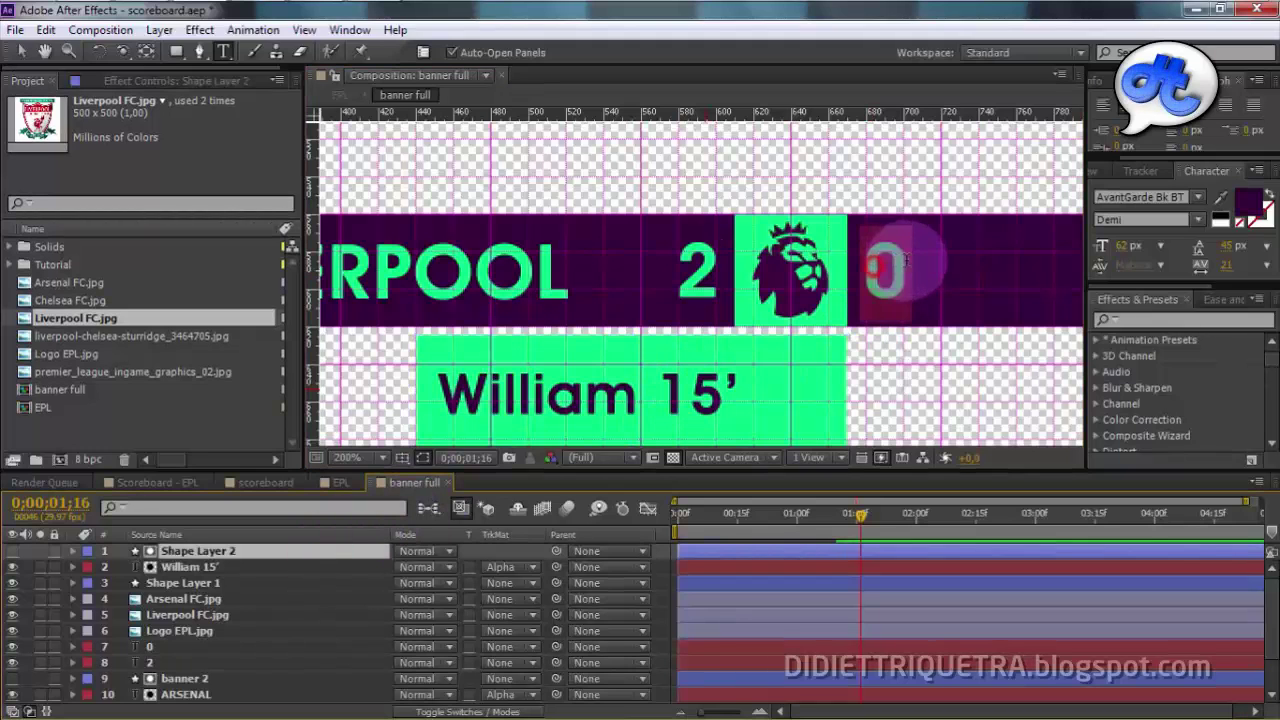
pyautogui.write('3')
pyautogui.click(21, 51)
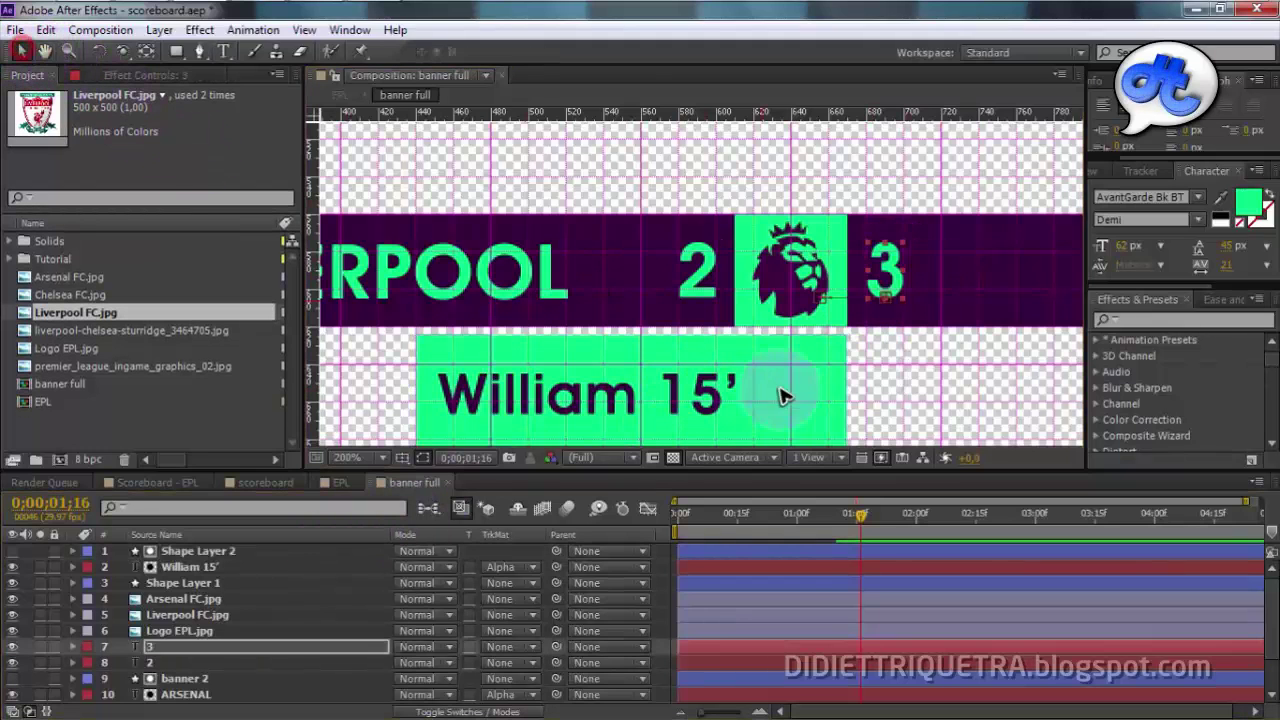
# Scrub the banner full composition back to 0;00;00;01 to review the opening with the swapped logos.
pyautogui.click(887, 395)
pyautogui.scroll(-1, 885, 394)
pyautogui.moveTo(834, 517); pyautogui.dragTo(681, 515)
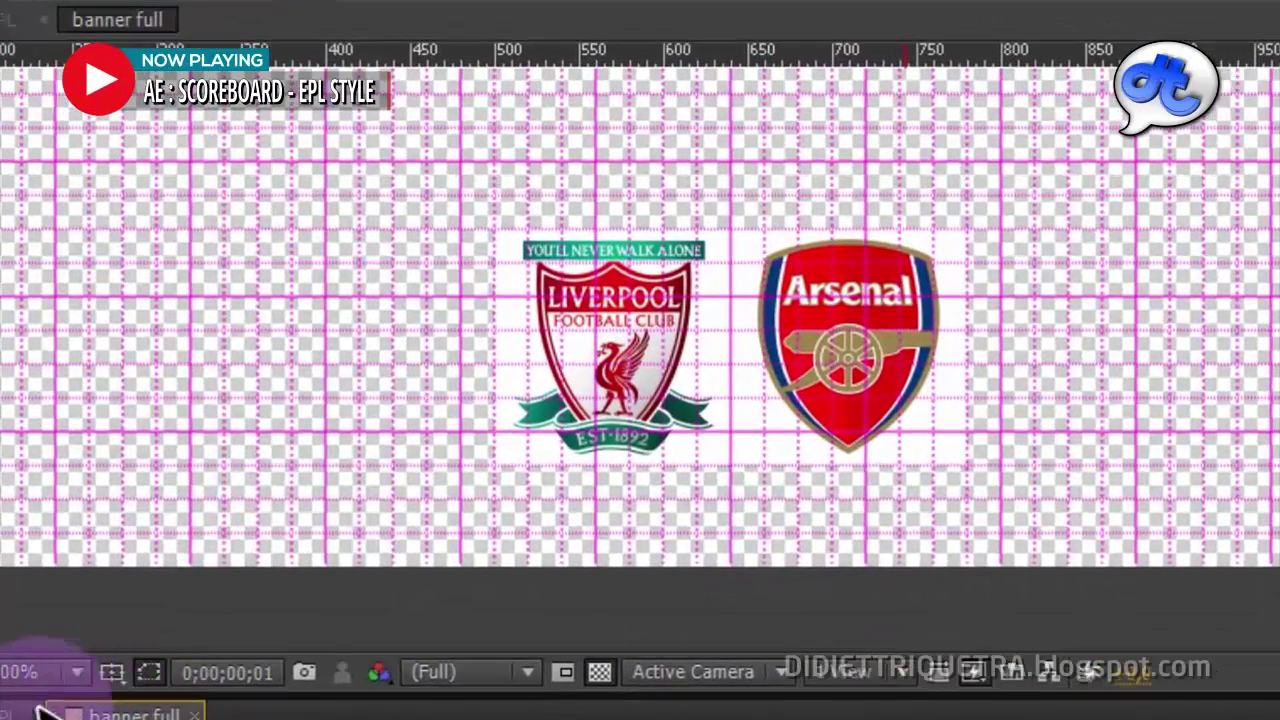